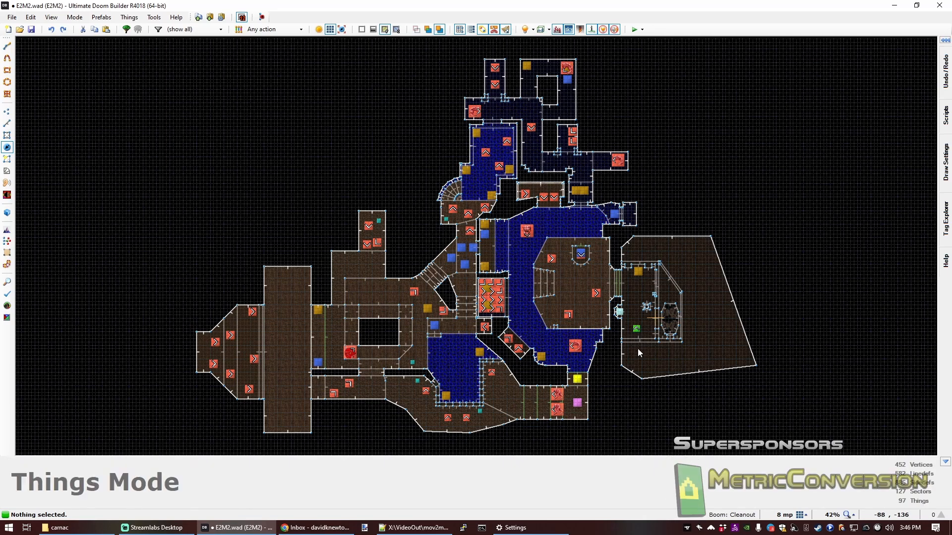
Add a Spider Mastermind facing 180° in the large outer area east of the player start room, at 280, 80.
right_click(715, 305)
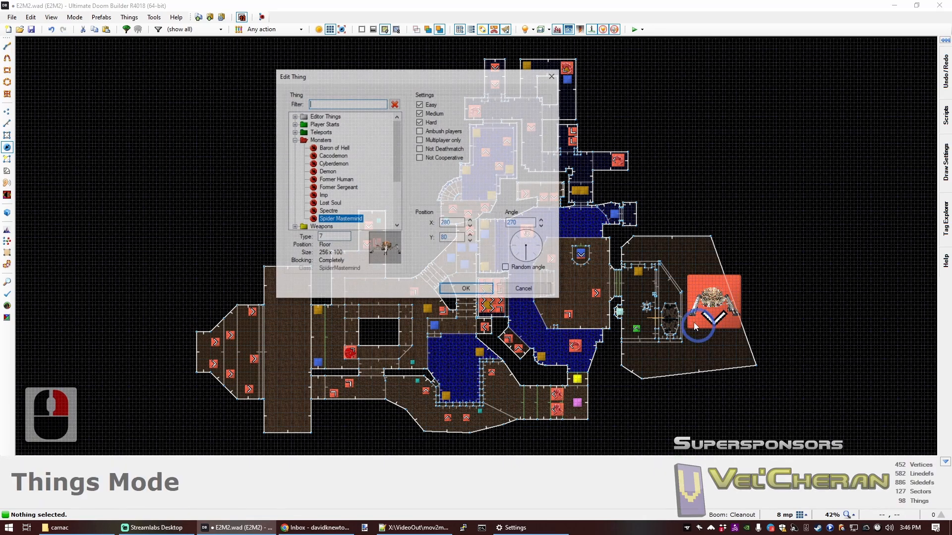
left_click(467, 290)
scroll(817, 347, "up", 3)
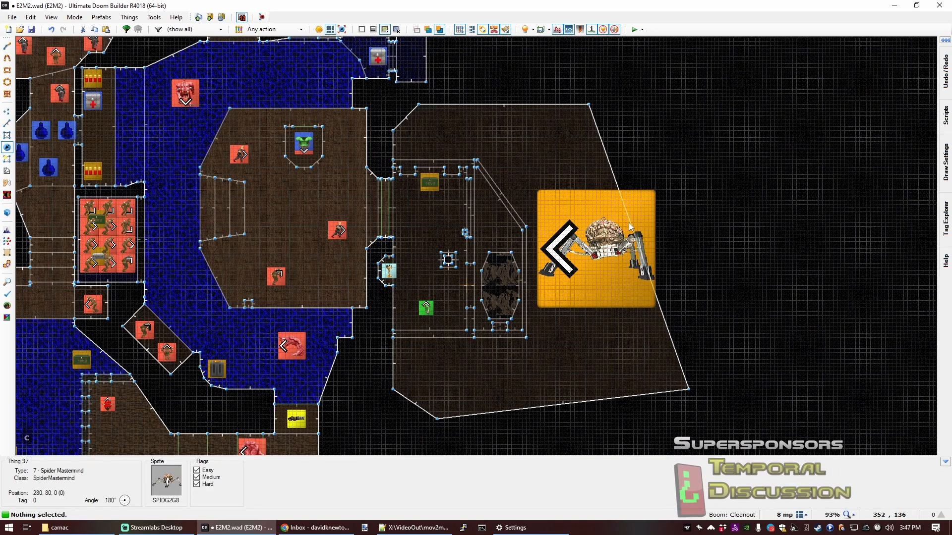
Move the two eastern corner vertices of the outer area outward so its east wall is straight and encloses the Spider Mastermind.
key("v")
left_click_drag(590, 105, 674, 104)
left_click_drag(688, 388, 673, 419)
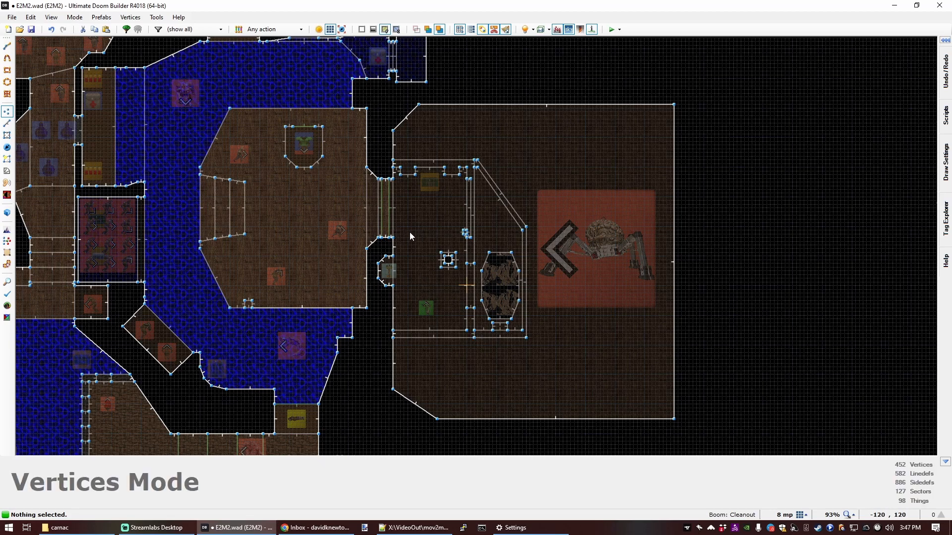
Enter the 3D view inside the start room and turn on surface highlighting near the demon-face door.
key("q")
key("d")
key("e")
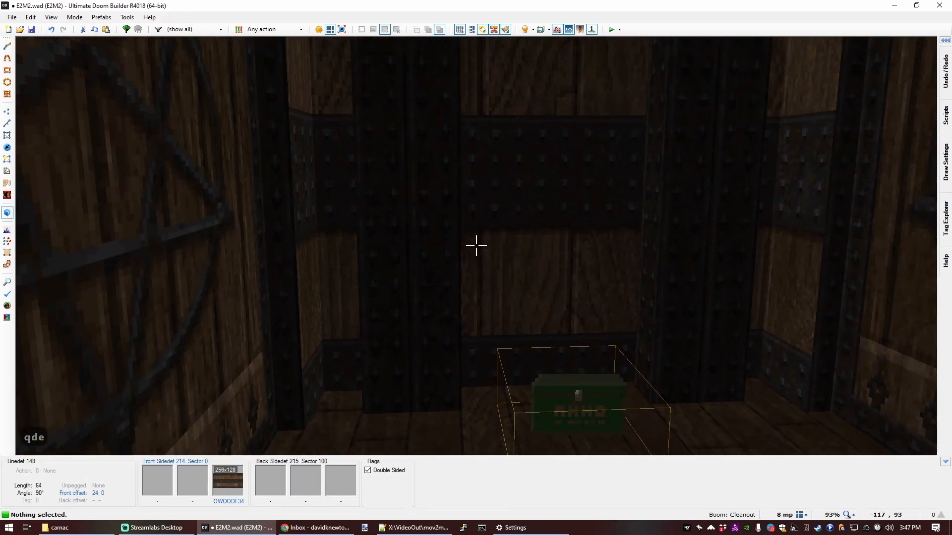
key("d")
key("e")
key("d")
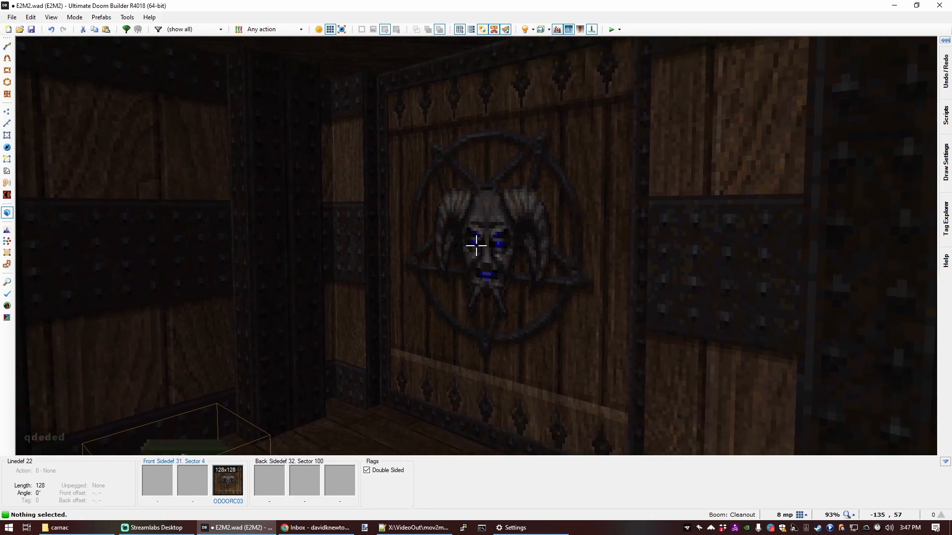
key("h")
key("d")
key("f")
key("e")
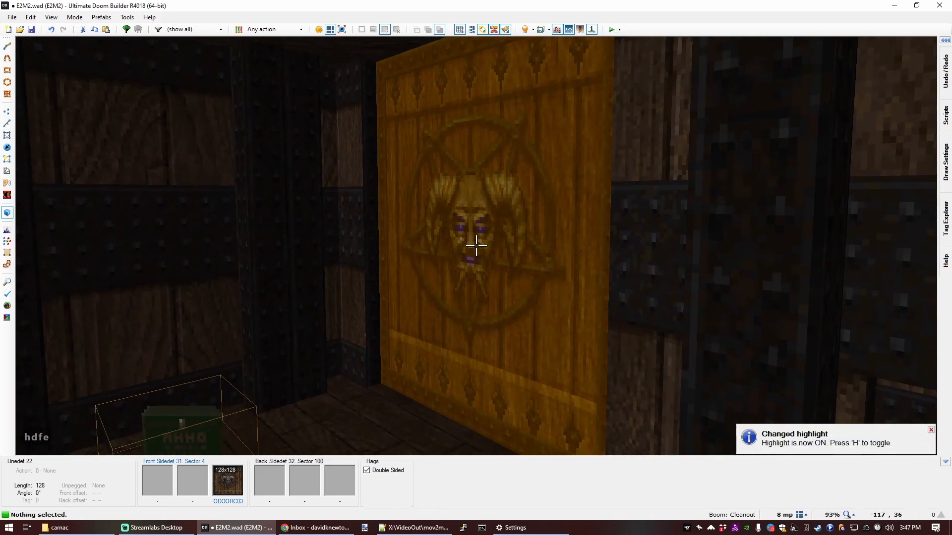
Examine the demon-face door and the adjoining metal pillar up close, and return to the 2D map.
key("e")
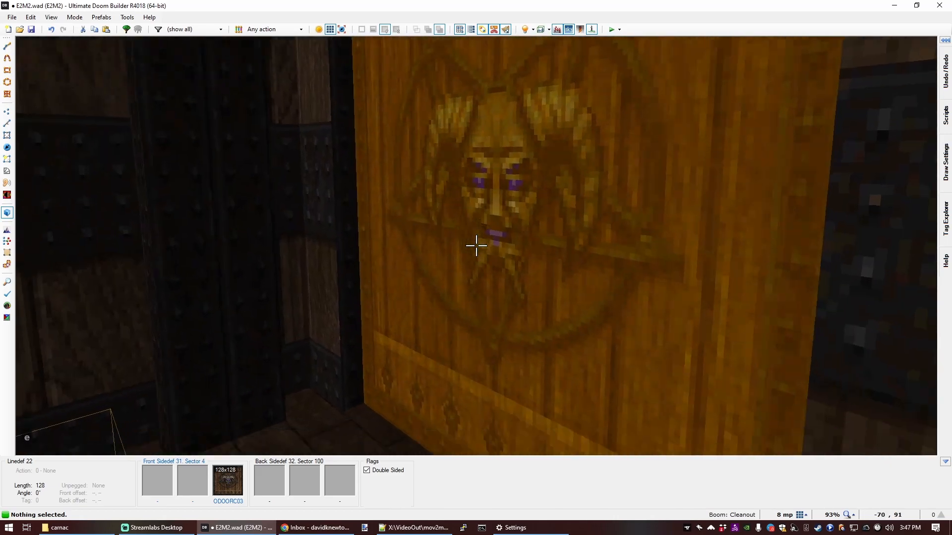
key("f")
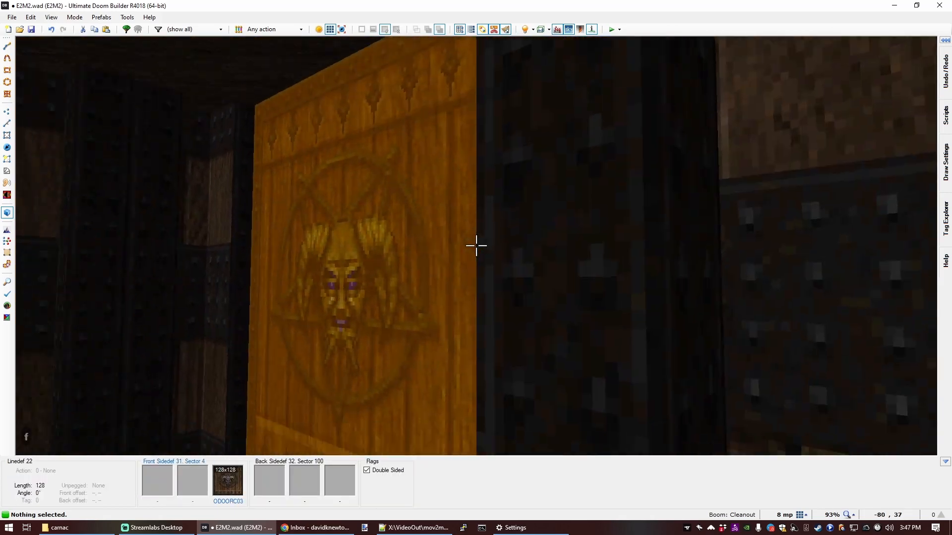
key("e")
key("s")
key("d")
key("d")
key("q")
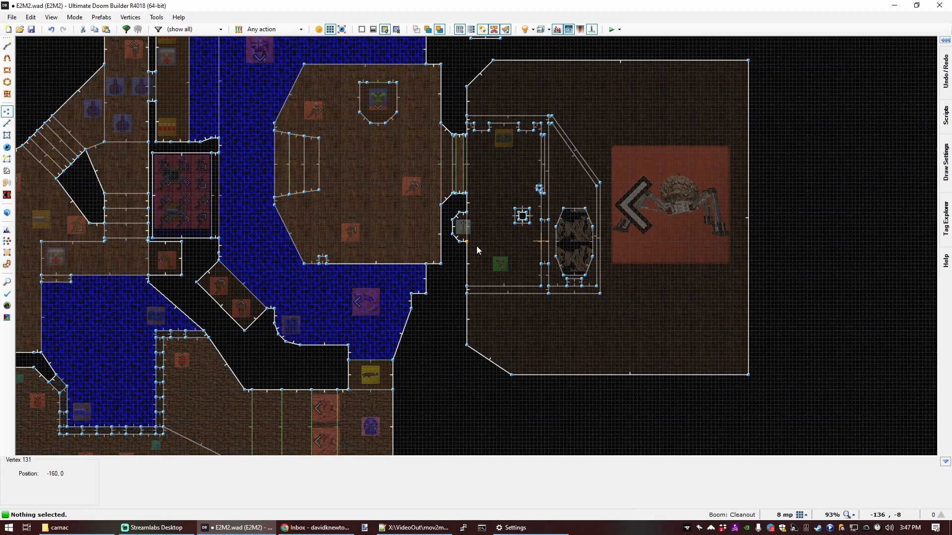
Examine the start room's window opening and the sky-floored pit beyond it in the 3D view, and return to the 2D map.
scroll(547, 148, "down", 1)
scroll(532, 188, "up", 1)
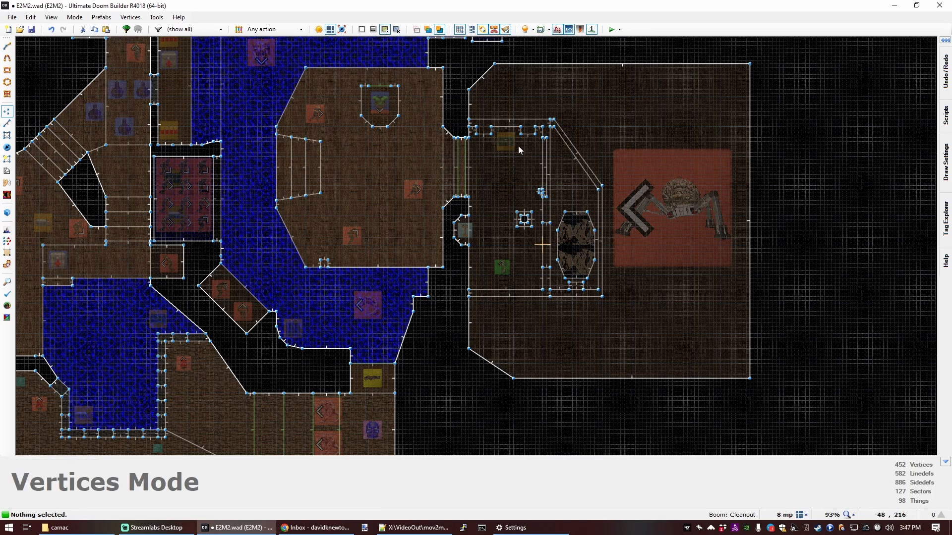
scroll(515, 233, "up", 2)
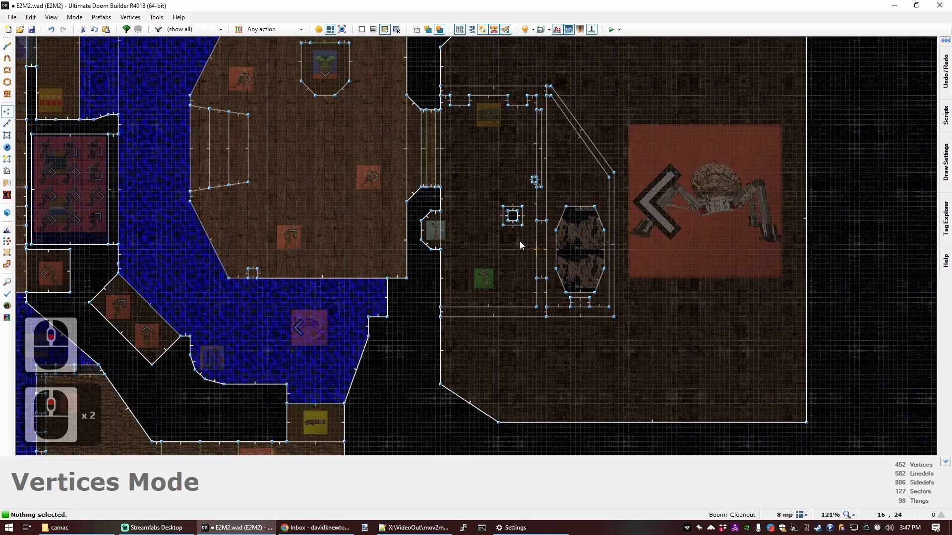
key("q")
key("d")
key("e")
key("s")
key("e")
key("e")
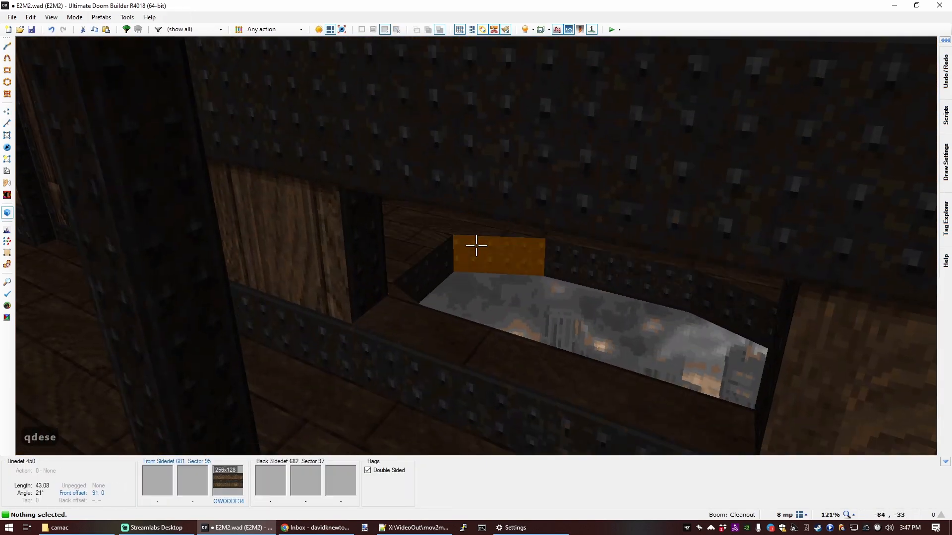
key("q")
Look over the map layout and the start room's position inside the enlarged outer area.
scroll(496, 248, "down", 5)
scroll(501, 248, "up", 4)
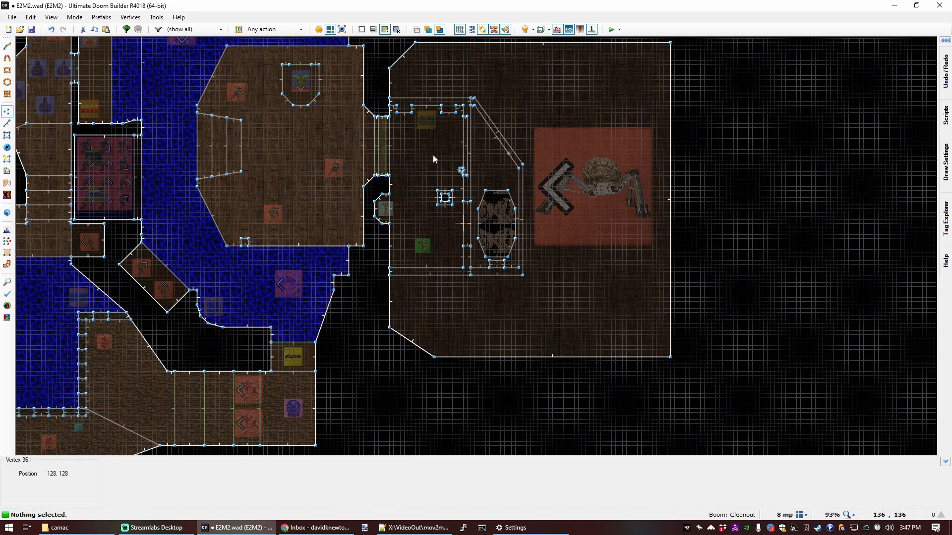
scroll(279, 212, "down", 3)
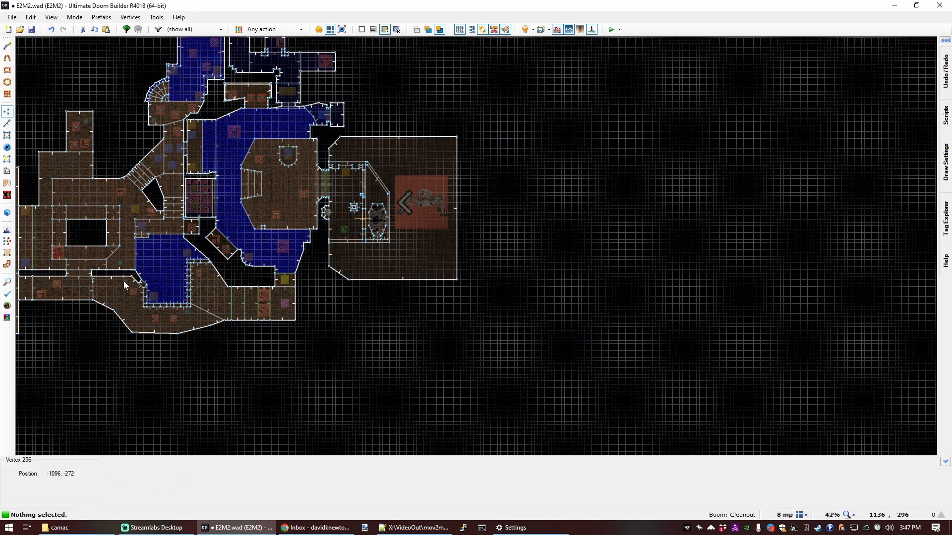
scroll(139, 217, "down", 3)
scroll(76, 195, "up", 4)
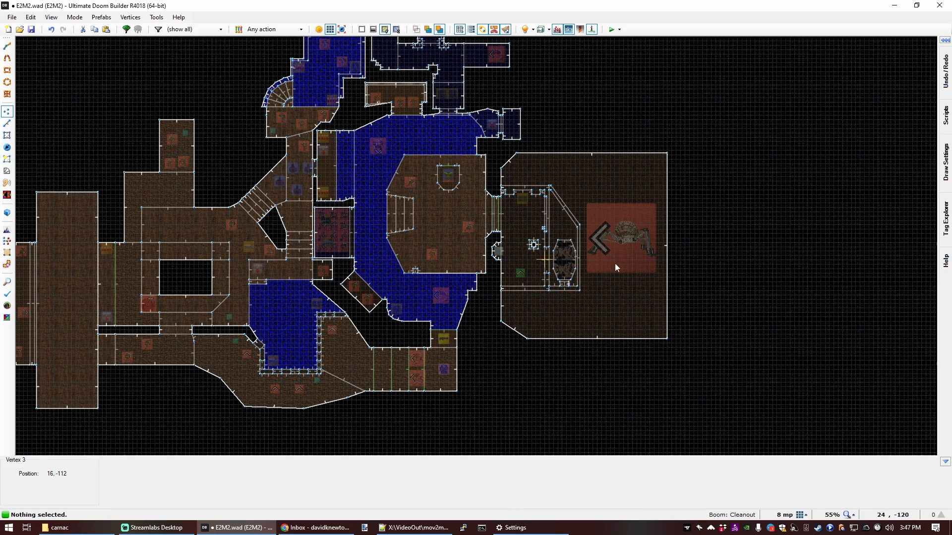
middle_click_drag(604, 268, 605, 276)
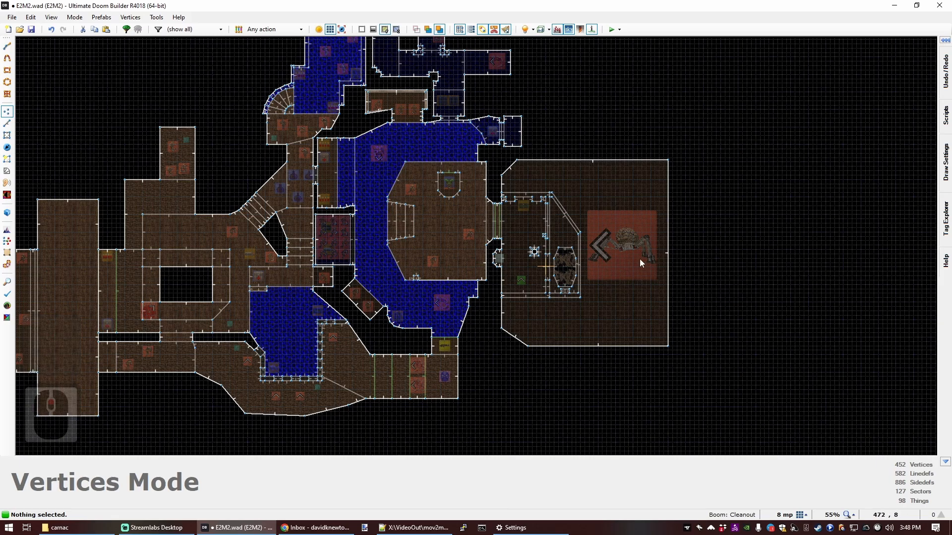
scroll(559, 265, "down", 1)
scroll(559, 254, "up", 2)
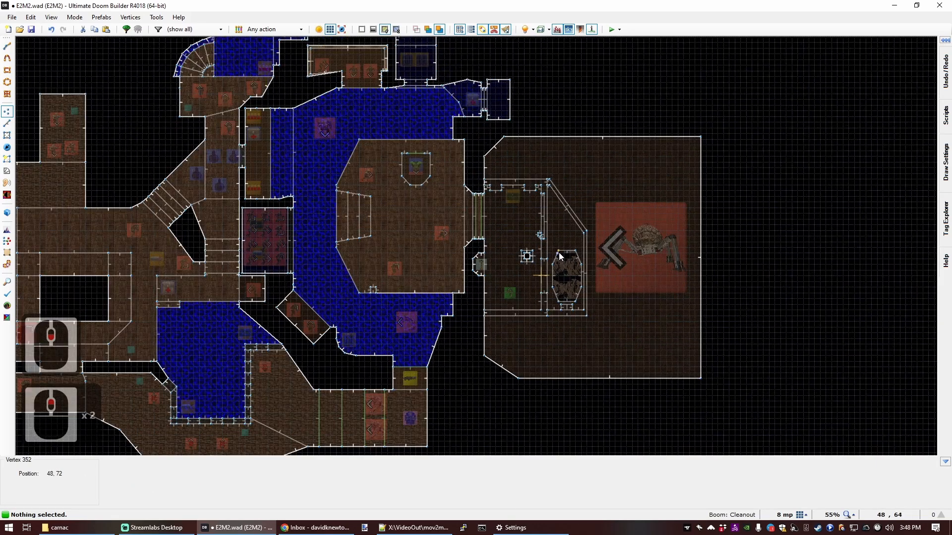
scroll(551, 273, "down", 1)
scroll(552, 329, "up", 3)
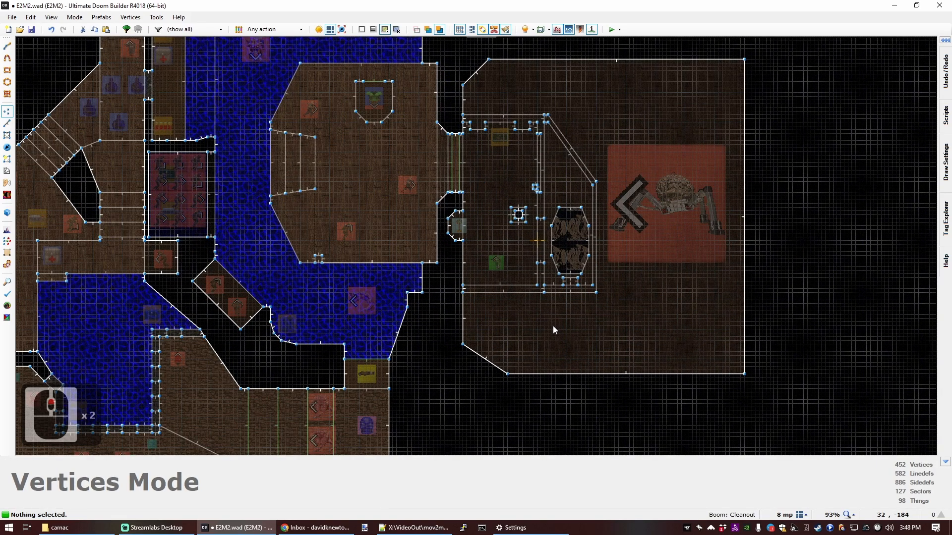
scroll(552, 331, "down", 1)
scroll(567, 325, "up", 2)
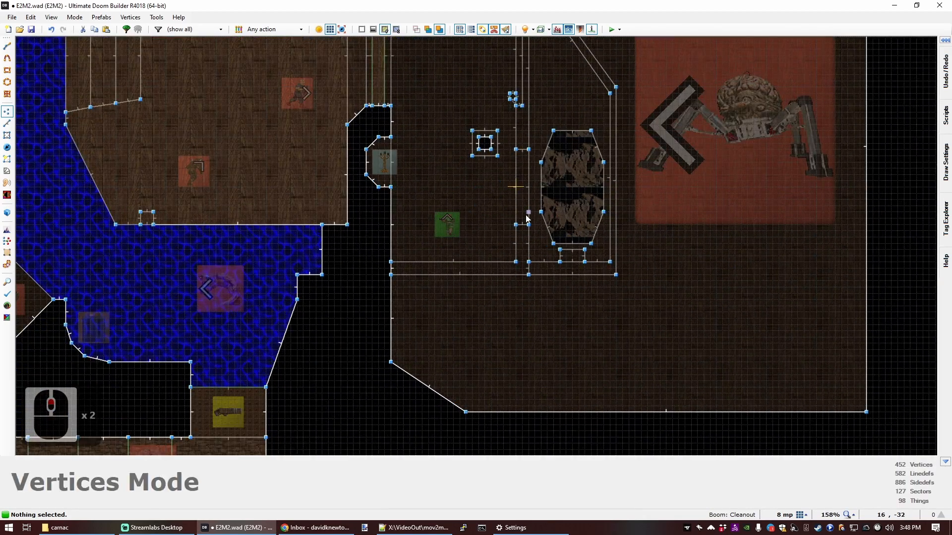
key("s")
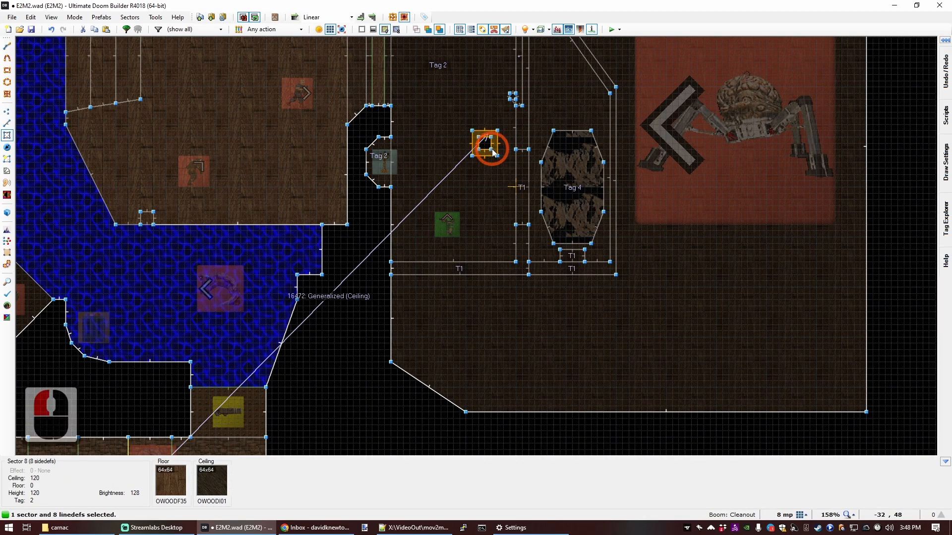
scroll(492, 151, "down", 5)
scroll(493, 152, "up", 3)
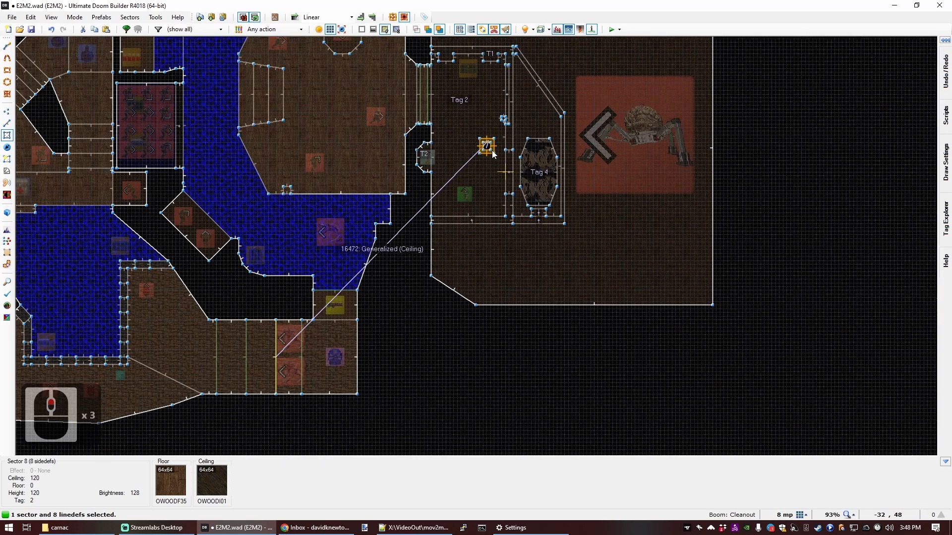
key("c")
scroll(490, 155, "up", 3)
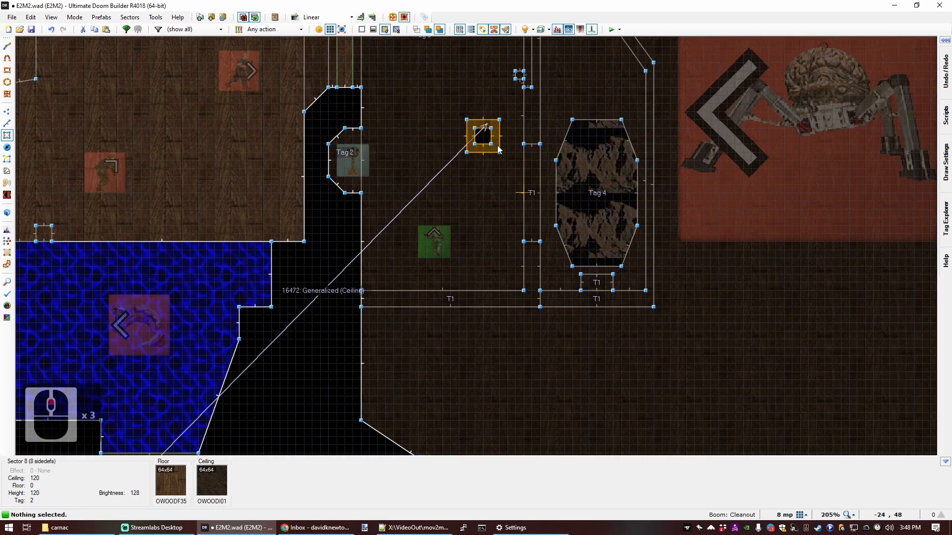
scroll(493, 146, "down", 2)
scroll(493, 144, "down", 1)
key("s")
key("ctrl+z")
Inspect the generalized ceiling action settings of the tag 2 walk-over linedef in the southern corridor, and cancel without changes.
scroll(280, 352, "up", 3)
key("l")
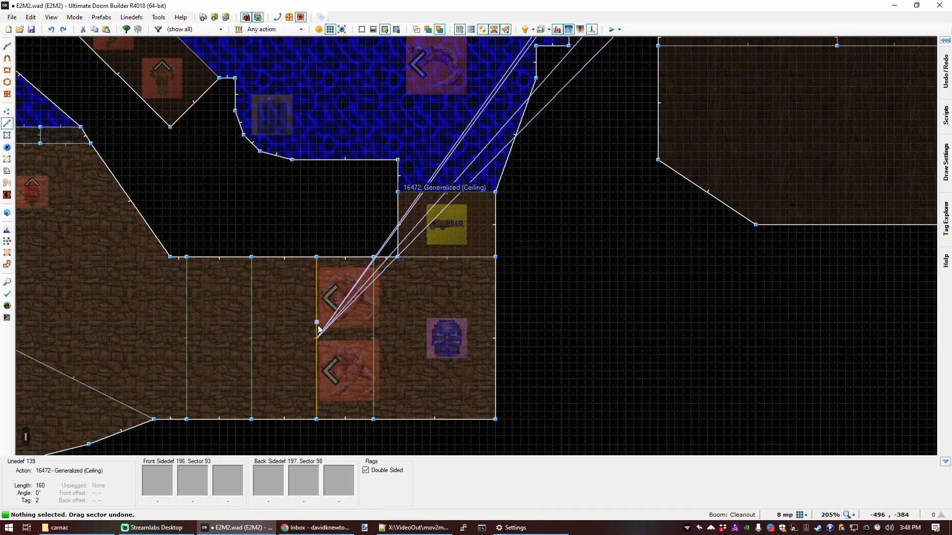
right_click(314, 330)
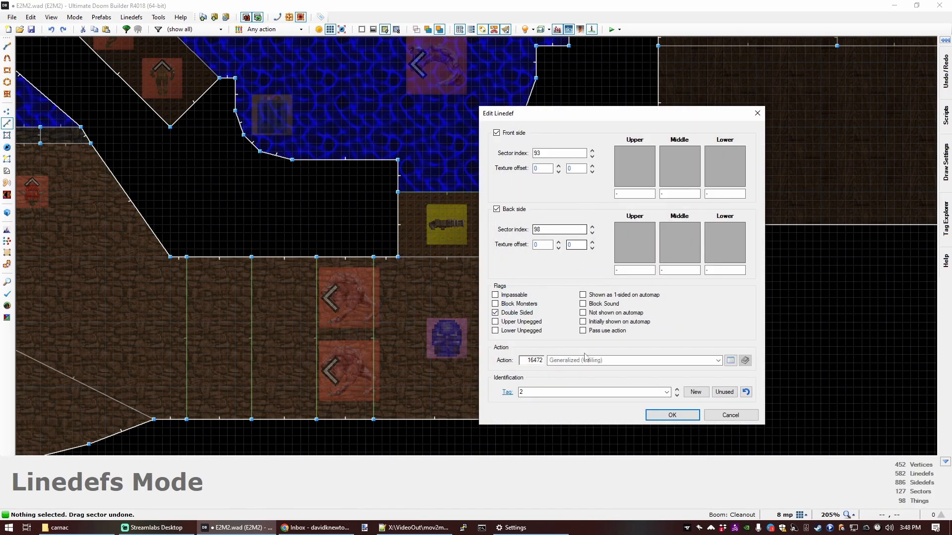
left_click(730, 361)
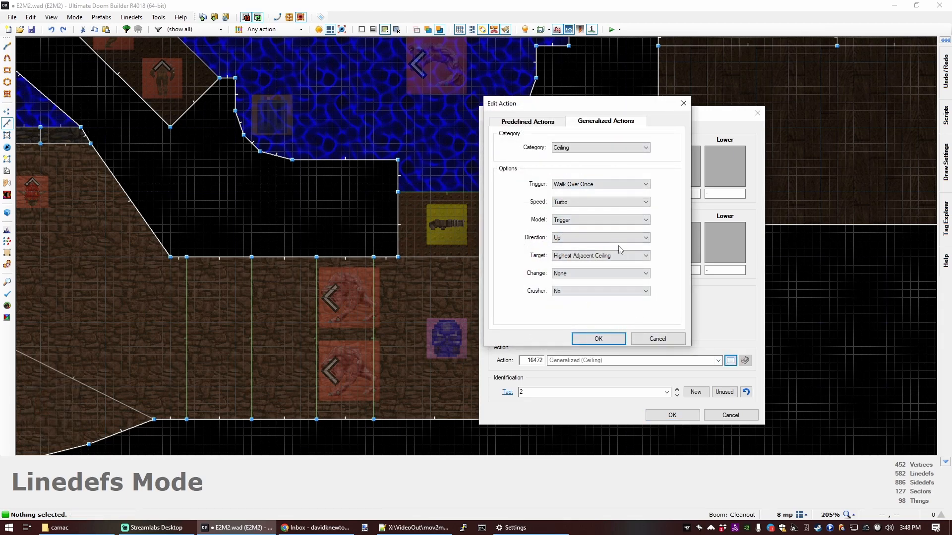
left_click(658, 340)
left_click(730, 415)
Select and copy the small square pillar sector in the middle of the start room.
scroll(748, 132, "down", 5)
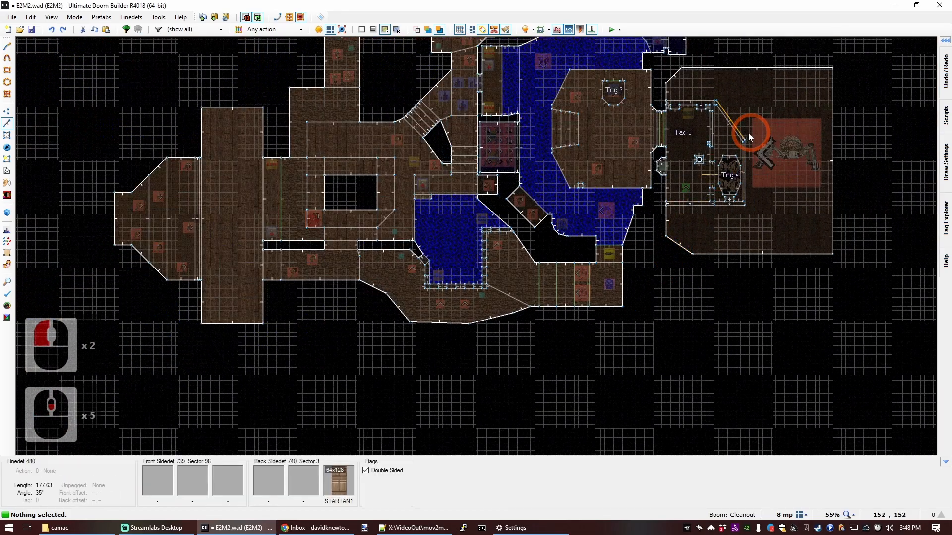
scroll(649, 197, "up", 6)
key("s")
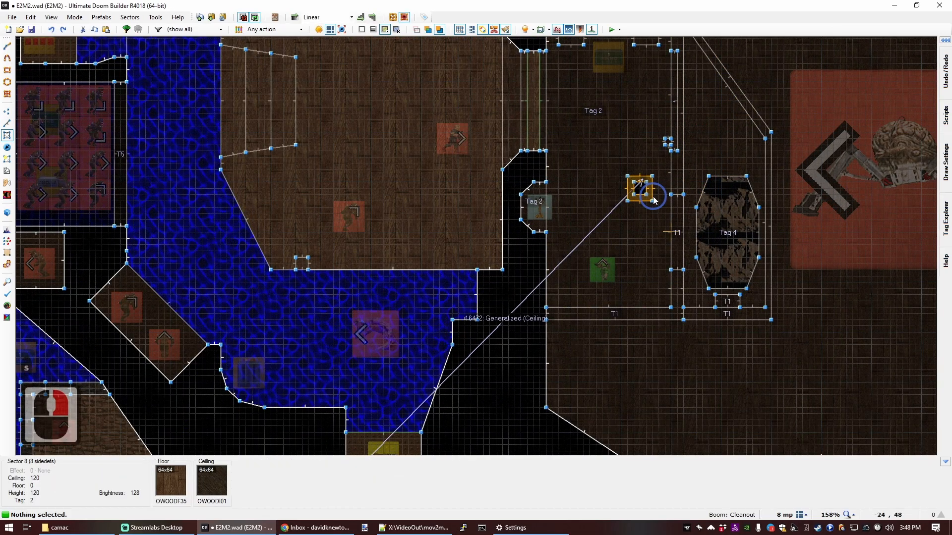
right_click(652, 197)
left_click(546, 315)
left_click(631, 198)
key("ctrl+c")
Paste a copy of the pillar into the outer area, just beyond the start room's northeast corner.
scroll(644, 189, "down", 6)
scroll(667, 171, "up", 5)
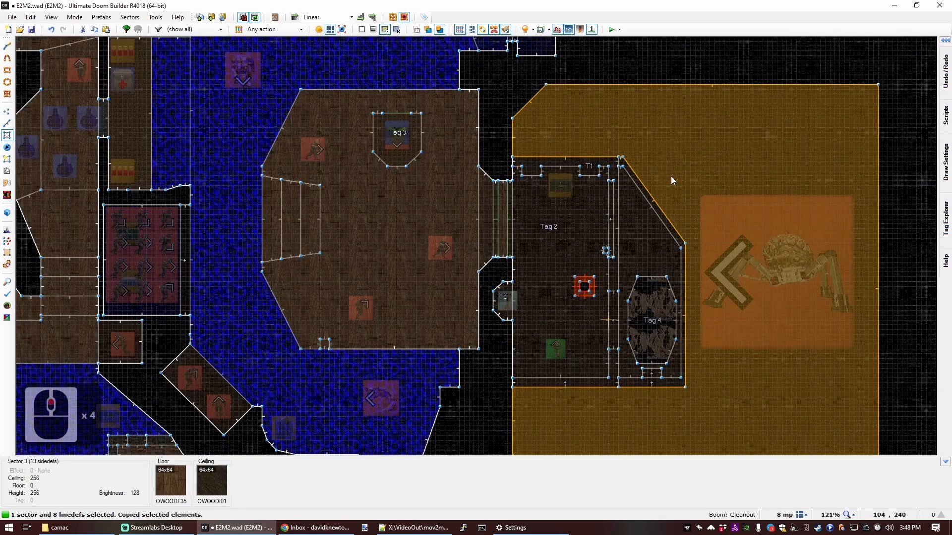
scroll(668, 166, "up", 3)
key("ctrl+v")
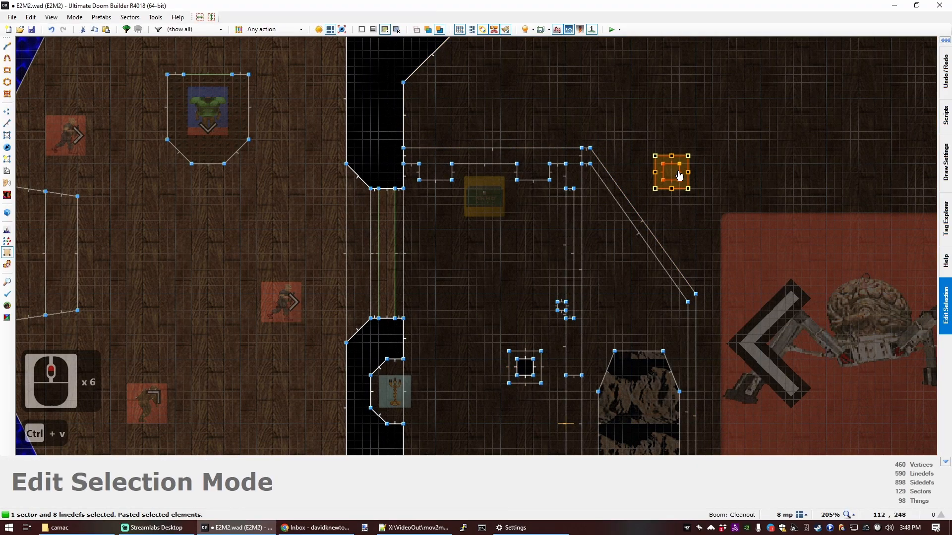
right_click(685, 170)
scroll(675, 210, "down", 6)
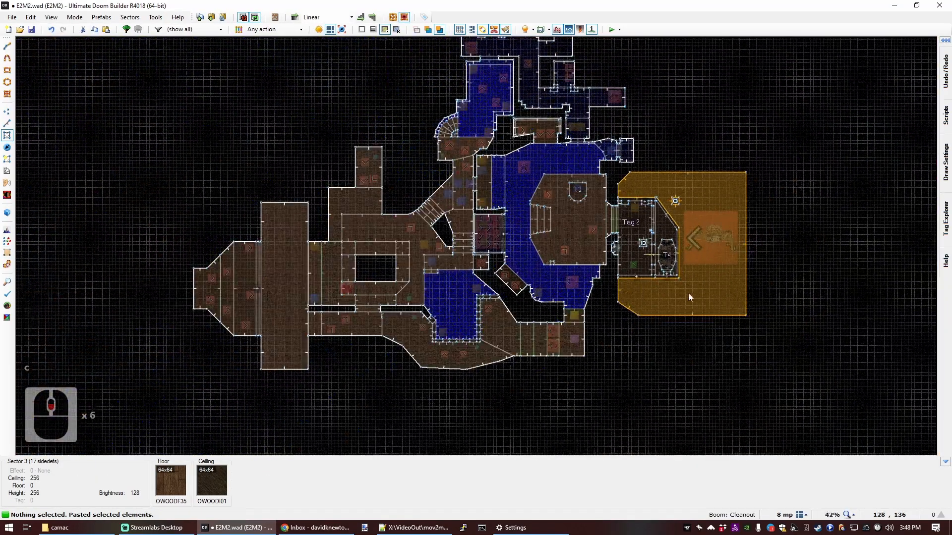
Paste a second copy of the pillar into the outer area, south of the sky pit and in line with the northern copy.
scroll(681, 310, "up", 4)
scroll(677, 193, "down", 4)
scroll(669, 213, "up", 7)
key("ctrl+v")
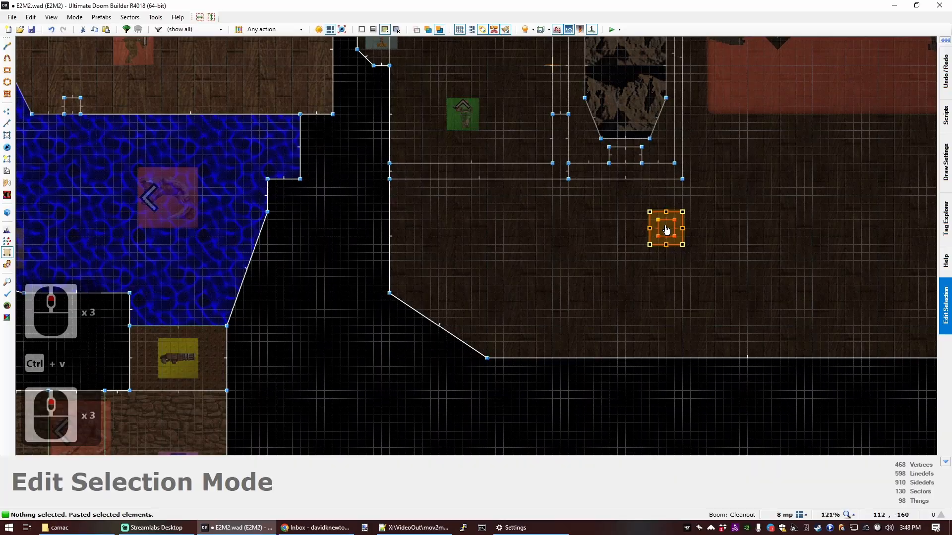
right_click(669, 196)
scroll(608, 207, "down", 7)
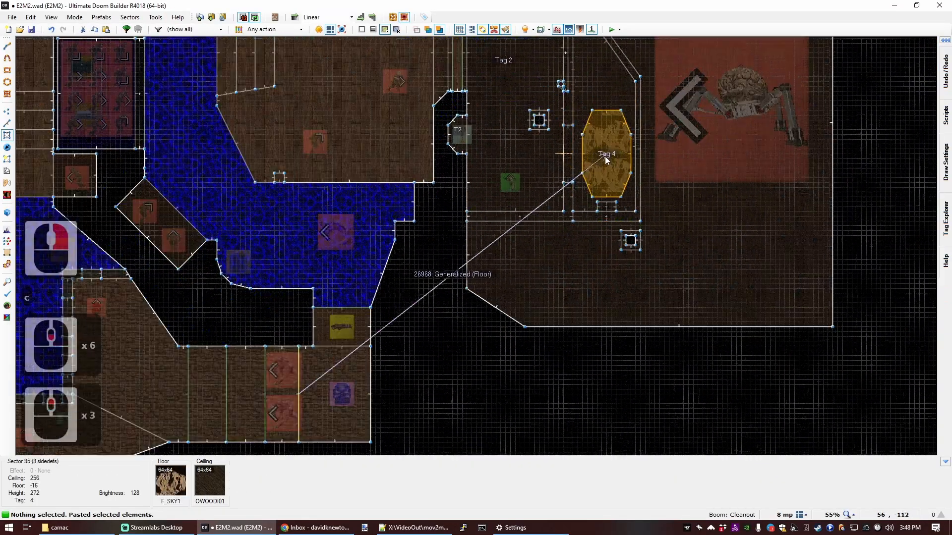
Copy the OWOODF34 texture from the narrow start room wall between the candelabra niche and the pentagram door.
scroll(575, 141, "up", 5)
scroll(577, 143, "down", 5)
scroll(586, 147, "up", 4)
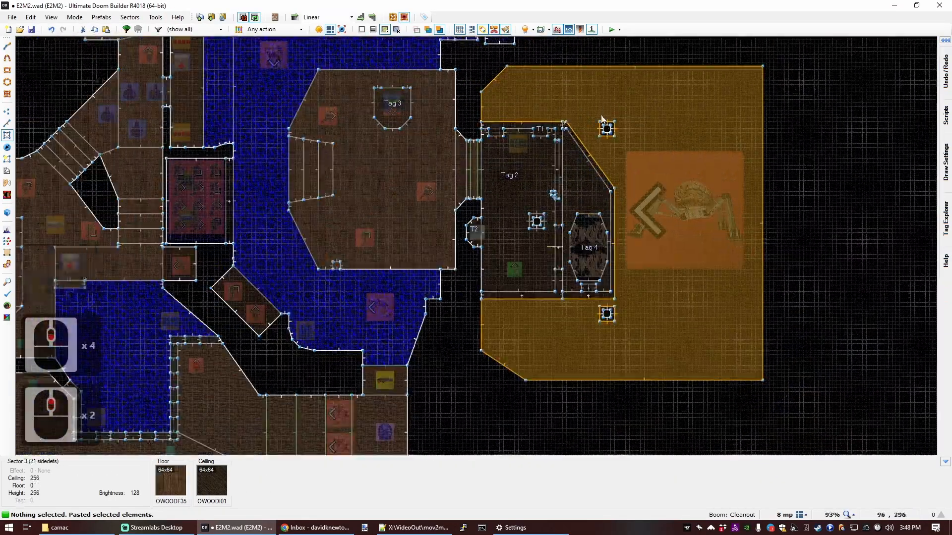
key("space")
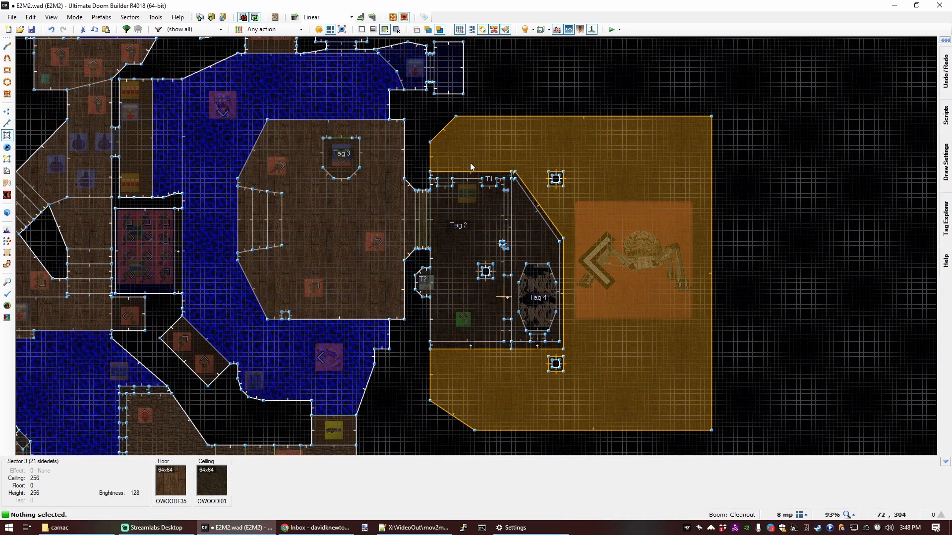
key("q")
key("d")
key("f")
key("e")
key("s")
key("s")
key("s")
key("s")
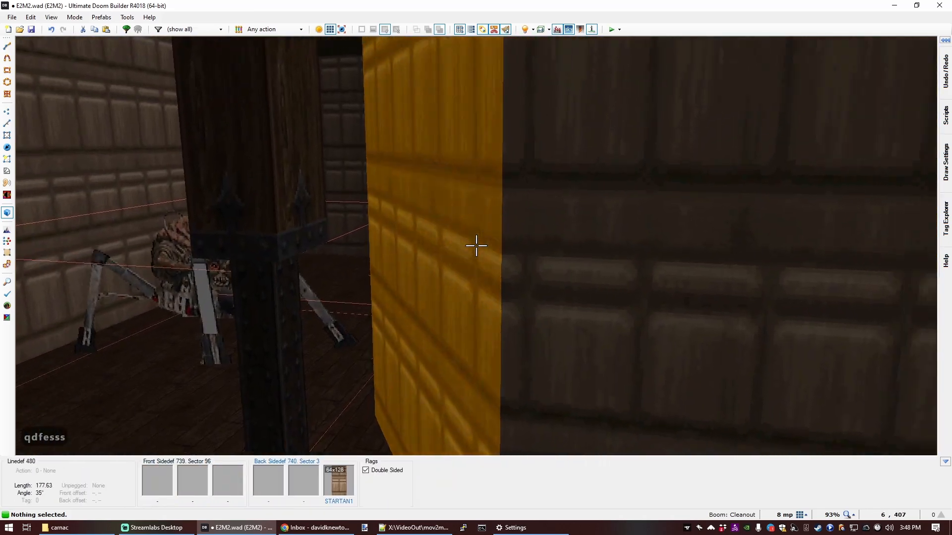
key("e")
key("e")
key("s")
key("e")
key("ctrl+c")
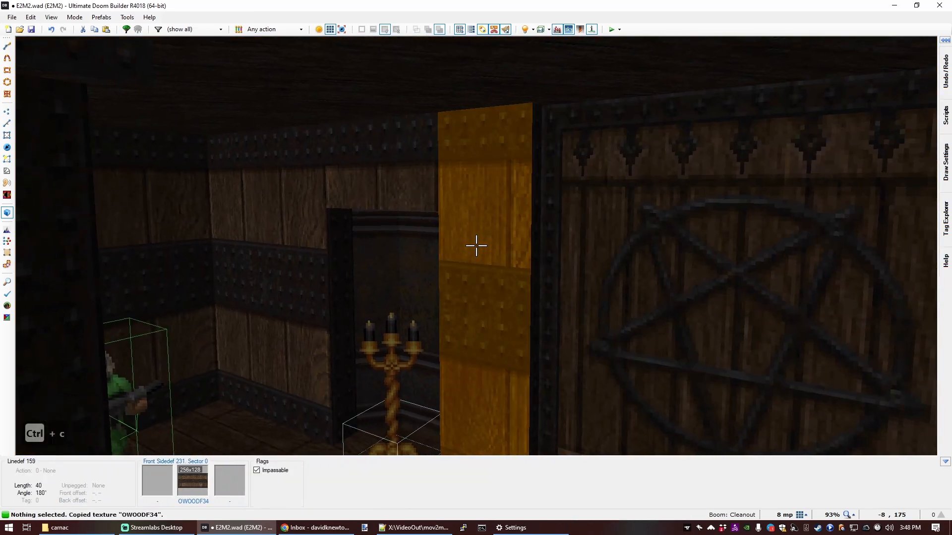
Paste the OWOODF34 texture onto the outer room's northwest end walls and its long north wall.
key("d")
key("f")
key("e")
key("s")
key("ctrl+v")
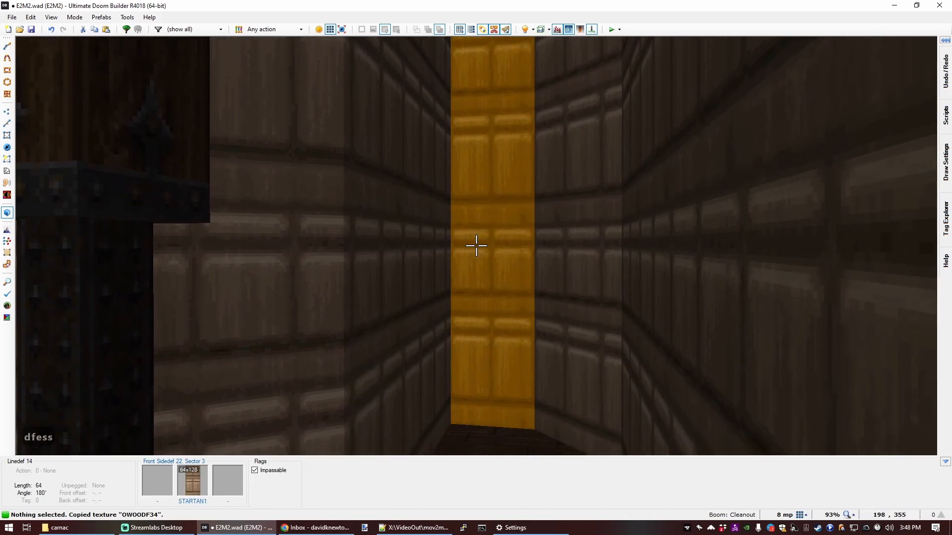
key("s")
key("d")
middle_click(477, 246)
middle_click(476, 246)
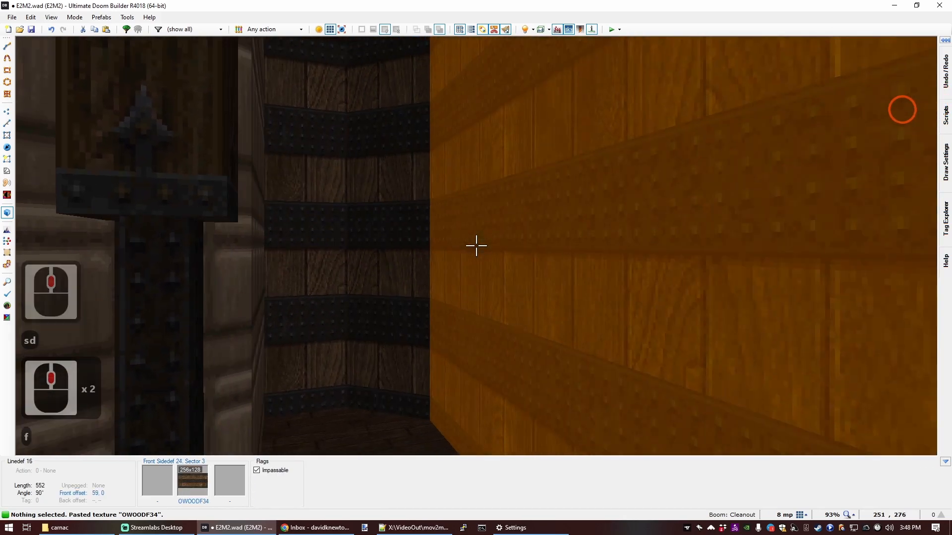
Paste the OWOODF34 texture onto the outer room's remaining perimeter walls on the east, south and southwest sides.
key("f")
key("d")
key("e")
key("s")
key("s")
middle_click(476, 245)
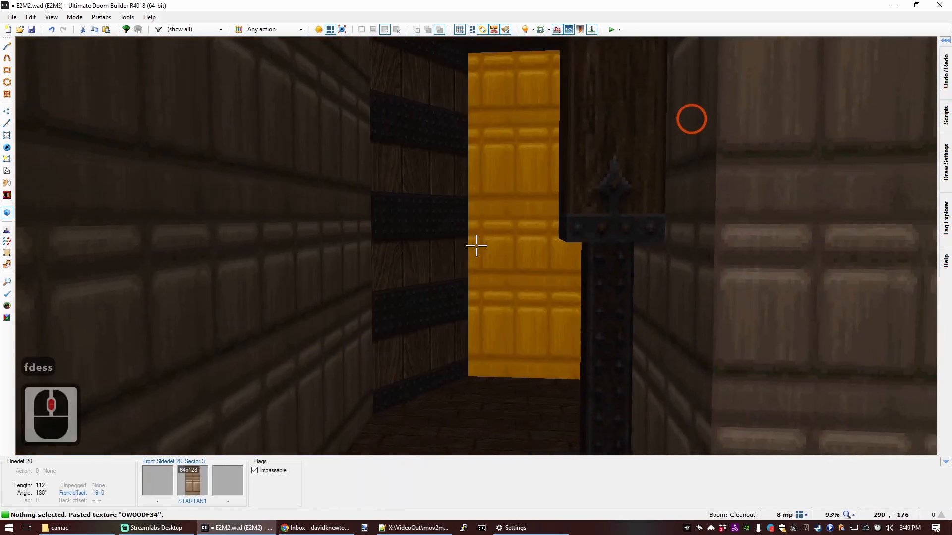
key("e")
key("s")
middle_click(477, 246)
key("d")
key("f")
middle_click(477, 246)
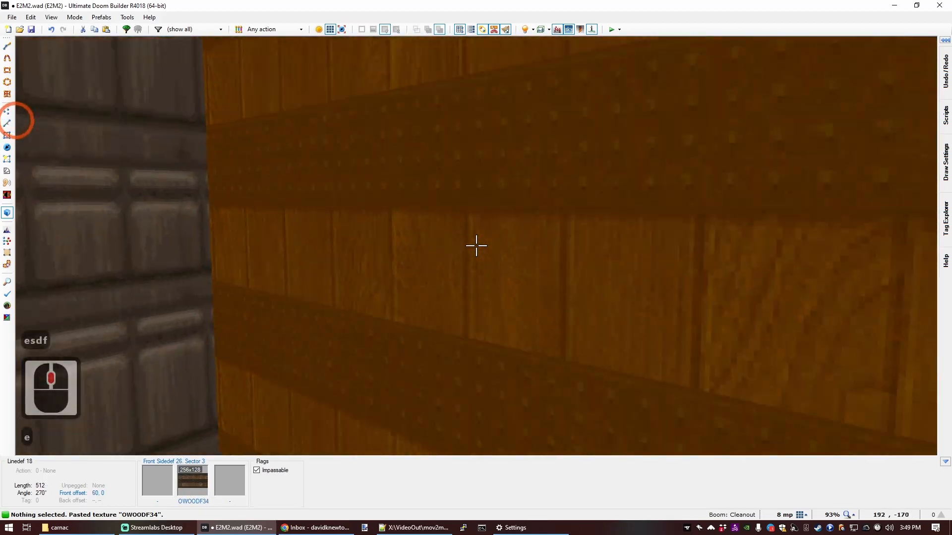
key("e")
key("s")
key("d")
middle_click(477, 246)
Examine the wall textures and the rune-covered wooden pillars in the open courtyard west of the start room.
key("e")
key("e")
key("f")
key("e")
key("f")
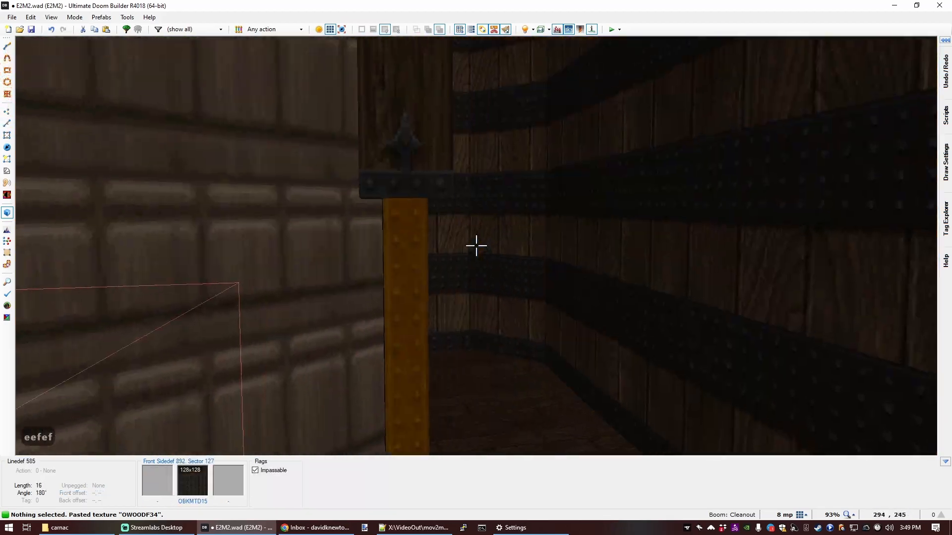
key("q")
scroll(488, 236, "up", 10)
scroll(433, 235, "down", 5)
key("q")
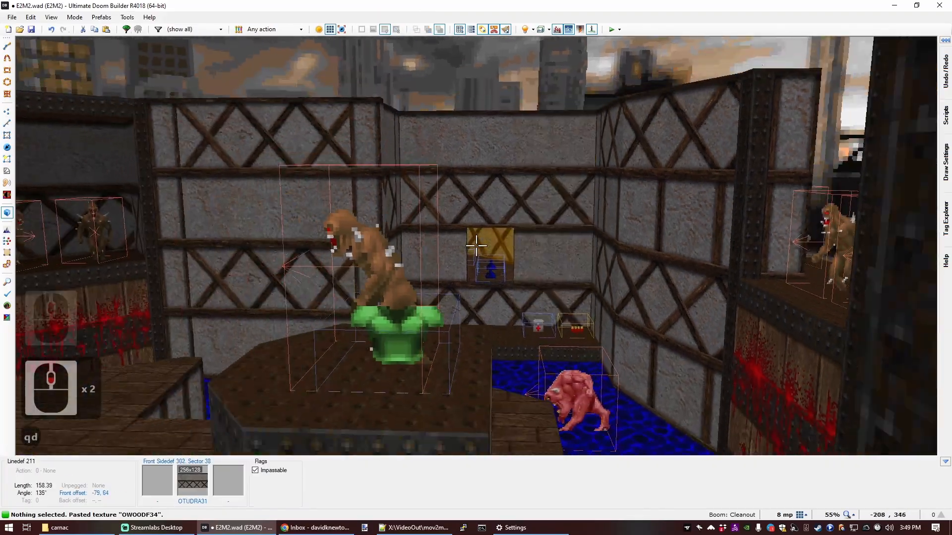
key("d")
key("f")
key("e")
key("d")
key("f")
key("e")
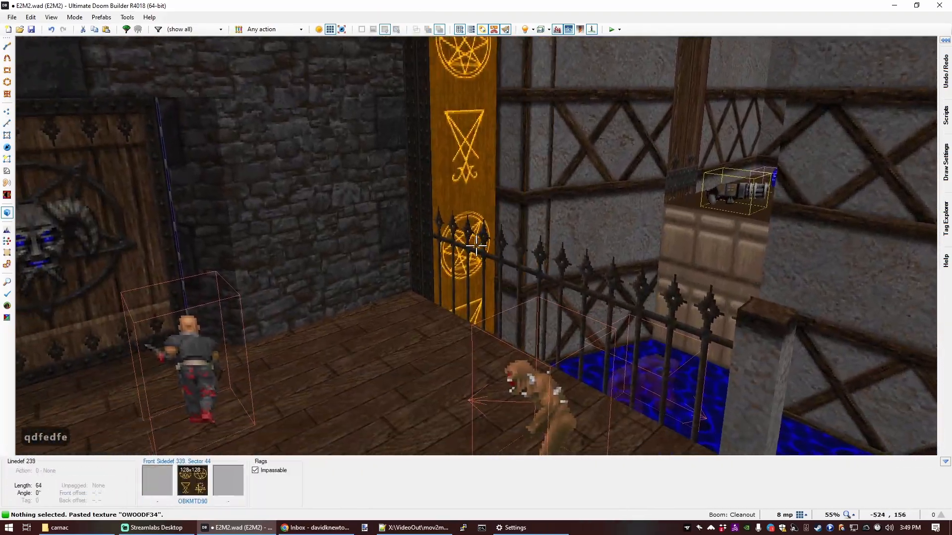
key("s")
key("e")
key("e")
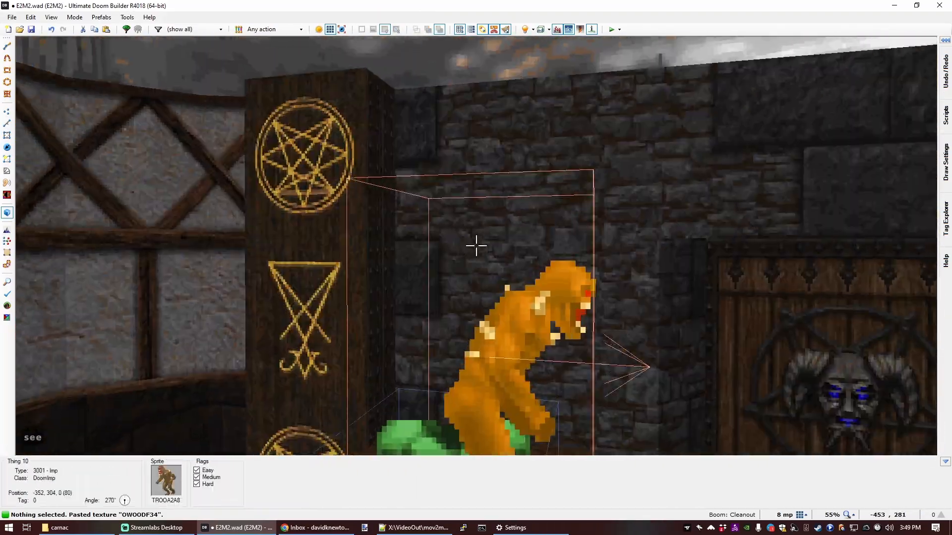
key("q")
scroll(477, 246, "down", 4)
scroll(504, 273, "up", 9)
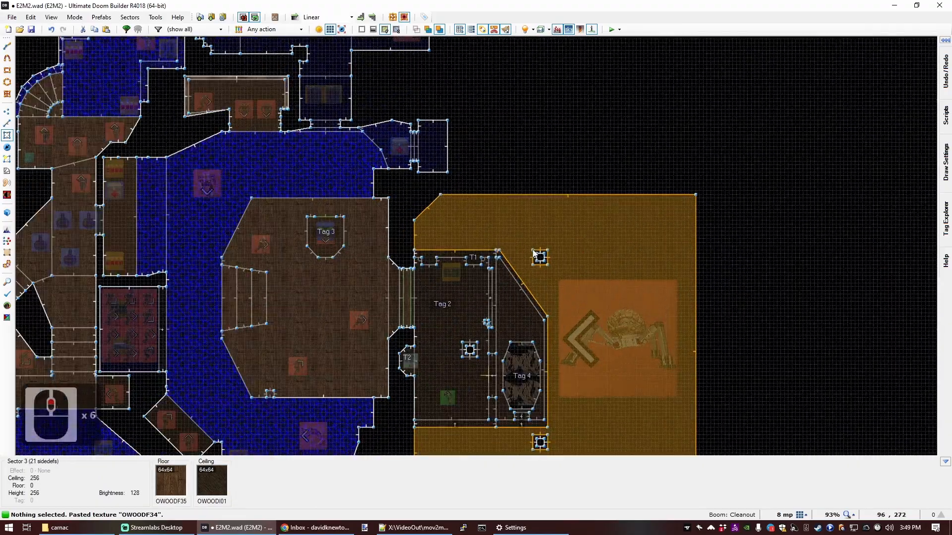
Draw two 64 by 32 rectangles on the outer room's north wall, one projecting inward and one recessed outward just west of it.
scroll(476, 188, "down", 2)
scroll(452, 144, "up", 3)
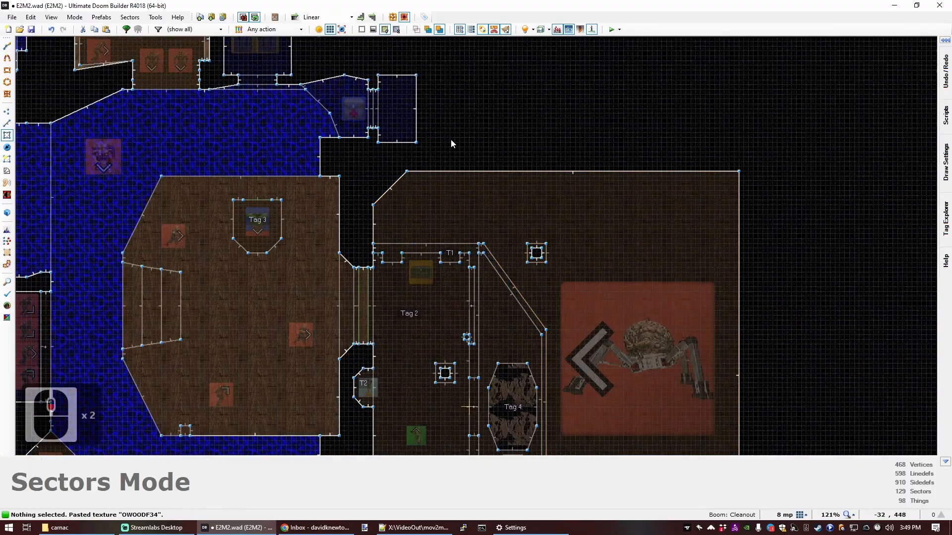
key("ctrl+d")
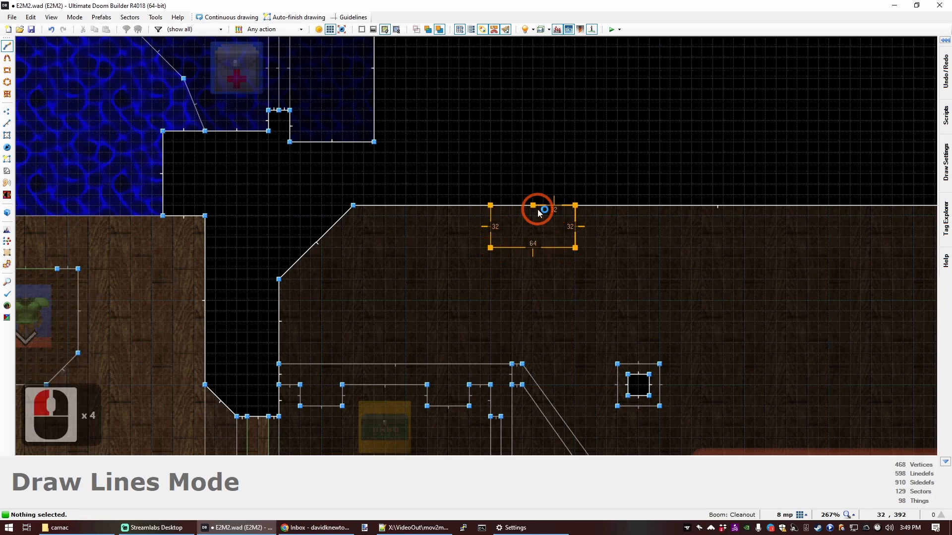
right_click(486, 200)
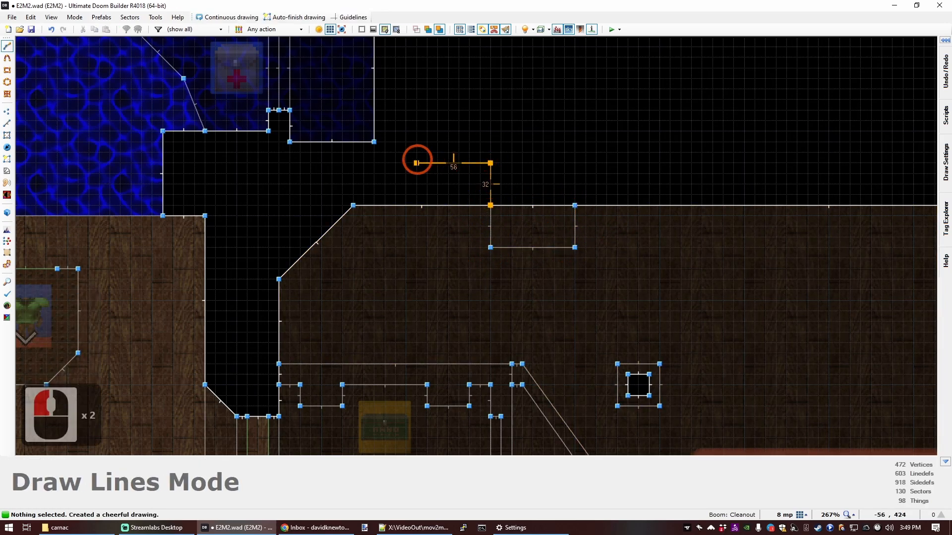
scroll(525, 246, "down", 4)
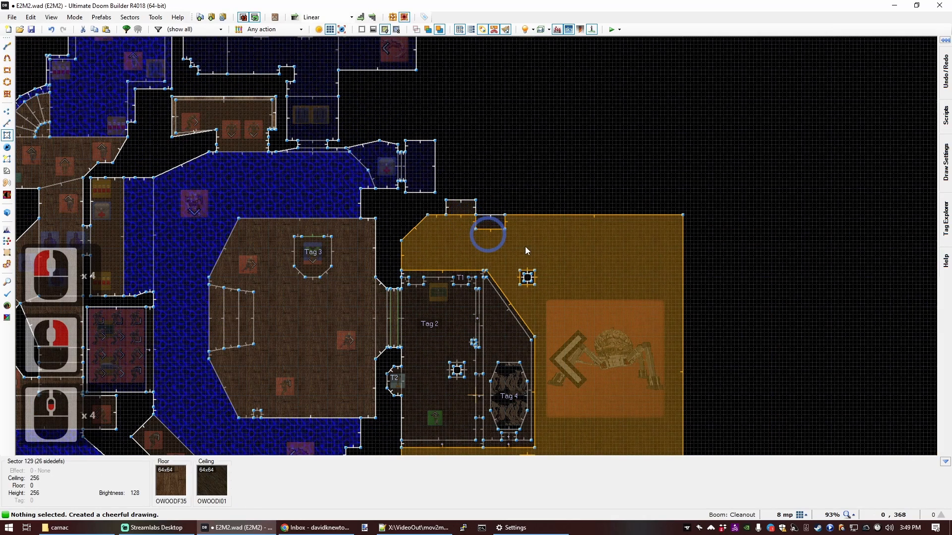
scroll(468, 218, "up", 3)
scroll(429, 206, "up", 2)
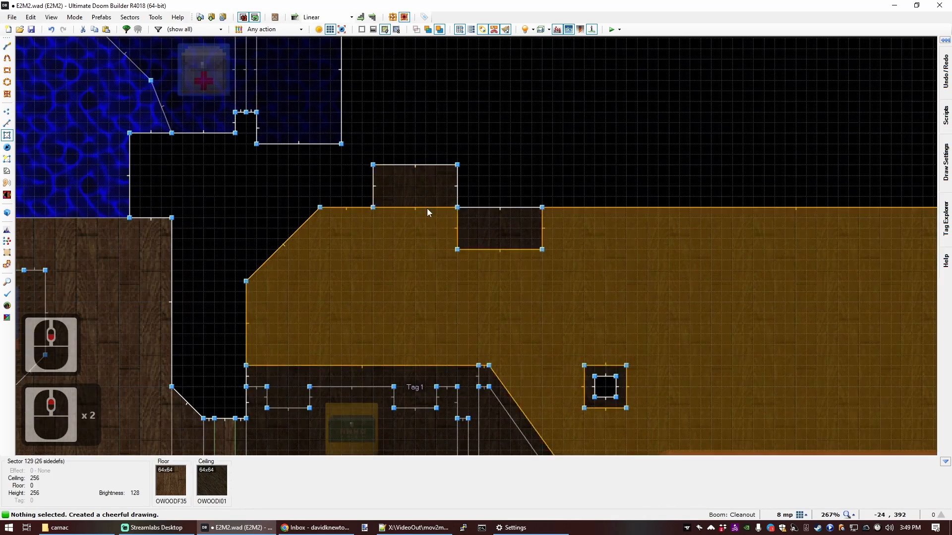
scroll(431, 207, "down", 1)
scroll(430, 204, "up", 3)
scroll(452, 206, "down", 4)
scroll(479, 212, "up", 3)
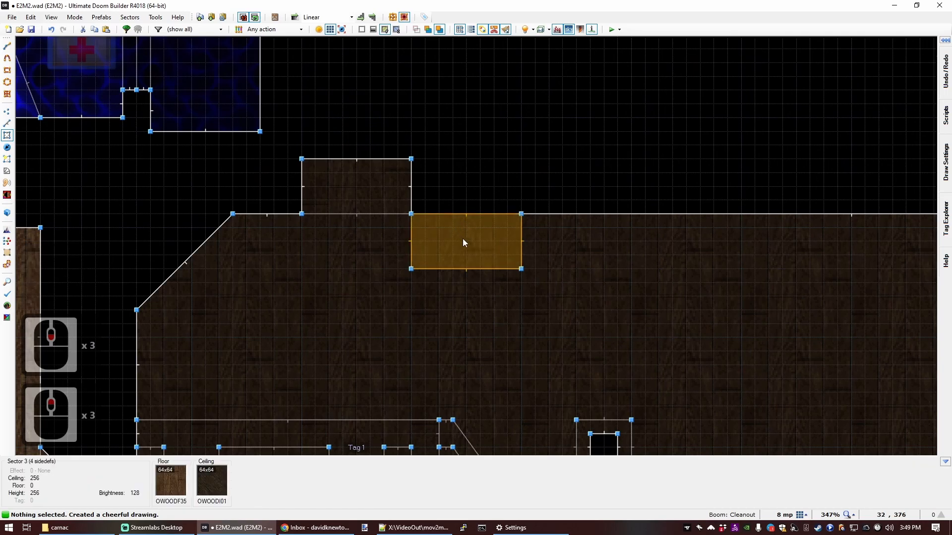
Raise the floor of the rectangle projecting inward from the north wall to 128.
key("w")
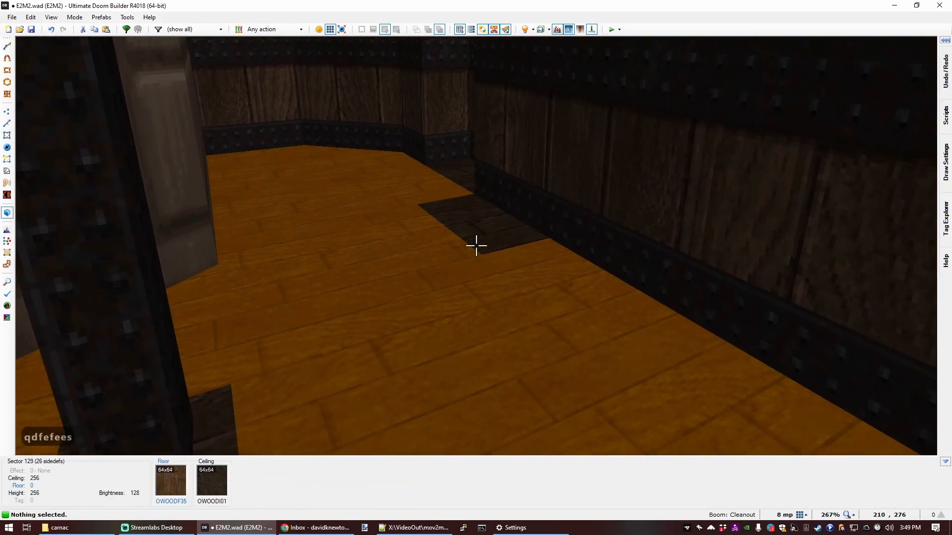
left_click(476, 245)
scroll(476, 245, "up", 20)
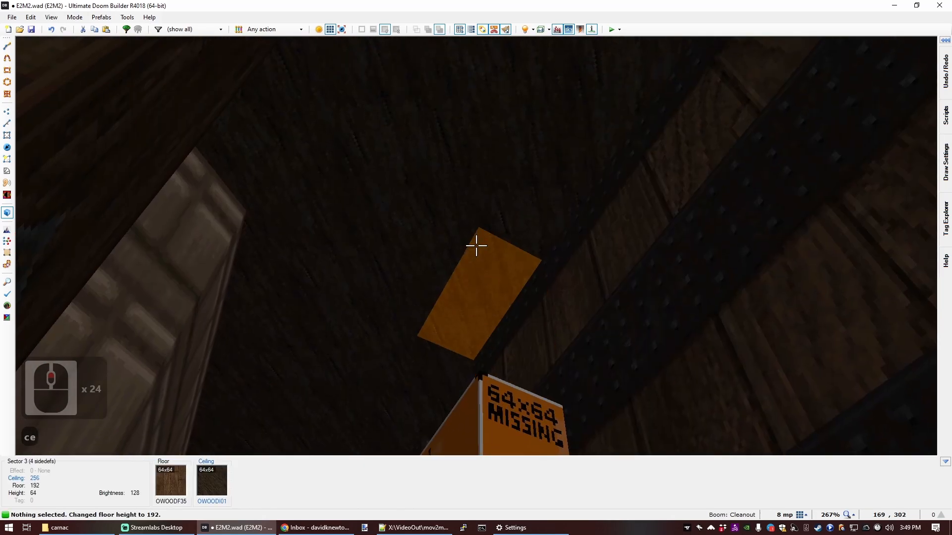
left_click(476, 245)
key("e")
key("d")
key("s")
key("e")
key("d")
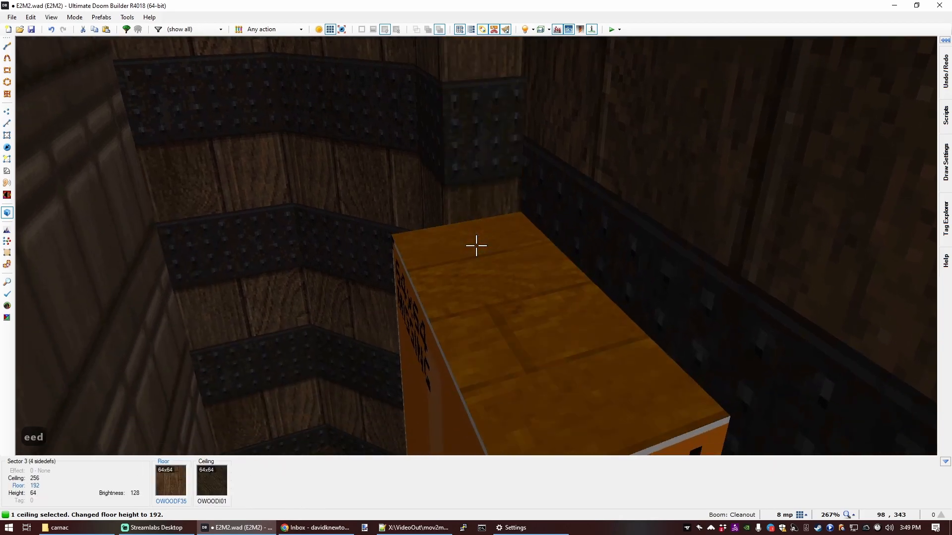
left_click(476, 246)
scroll(476, 245, "down", 8)
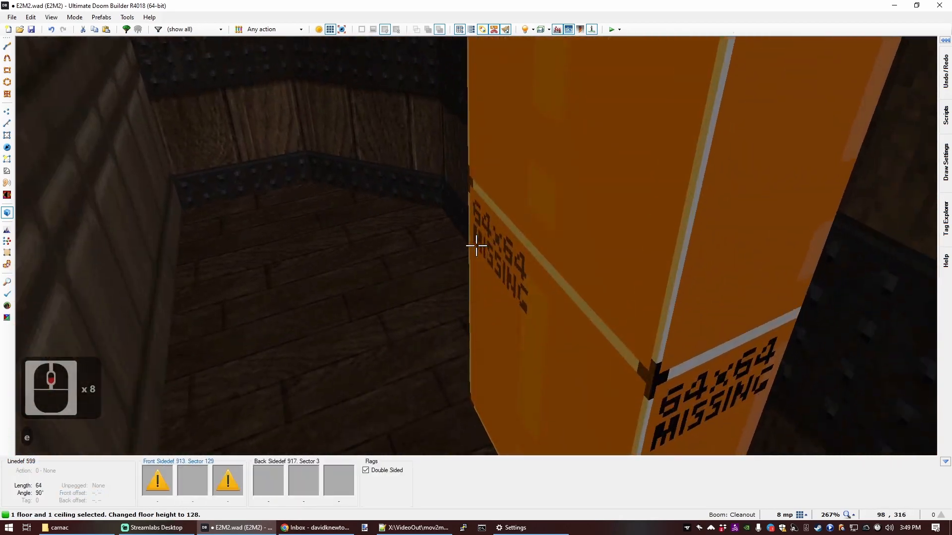
Lower the projecting rectangle's ceiling to 128 to close it into a solid block.
key("e")
key("d")
key("c")
key("d")
scroll(475, 245, "down", 8)
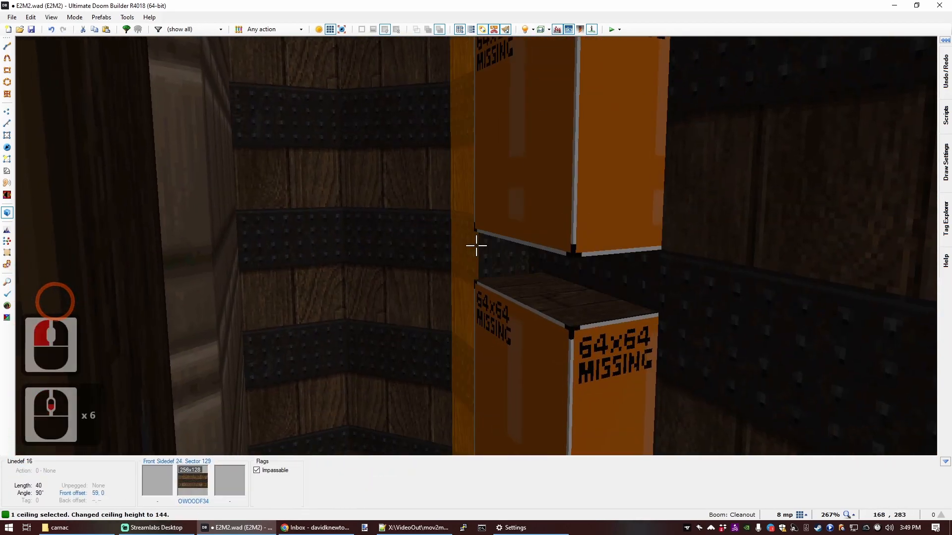
key("s")
key("w")
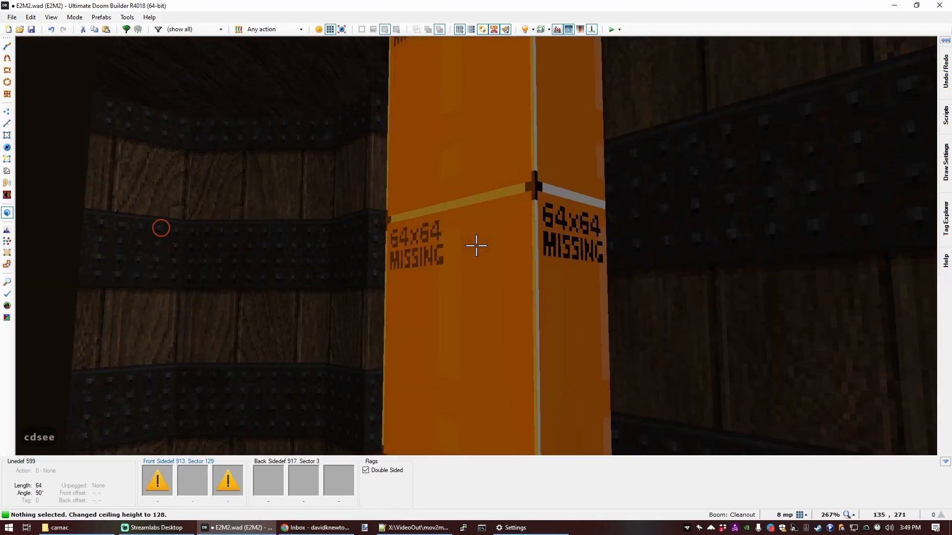
Apply the OBKMTD90 texture to the upper and lower parts of the block's 64-unit front face.
left_click(476, 245)
left_click(476, 245)
right_click(476, 245)
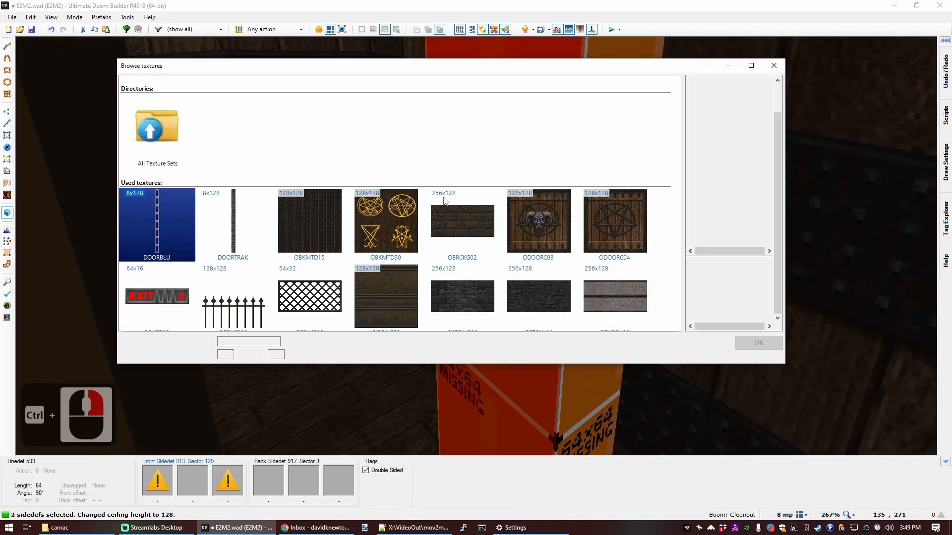
double_click(385, 220)
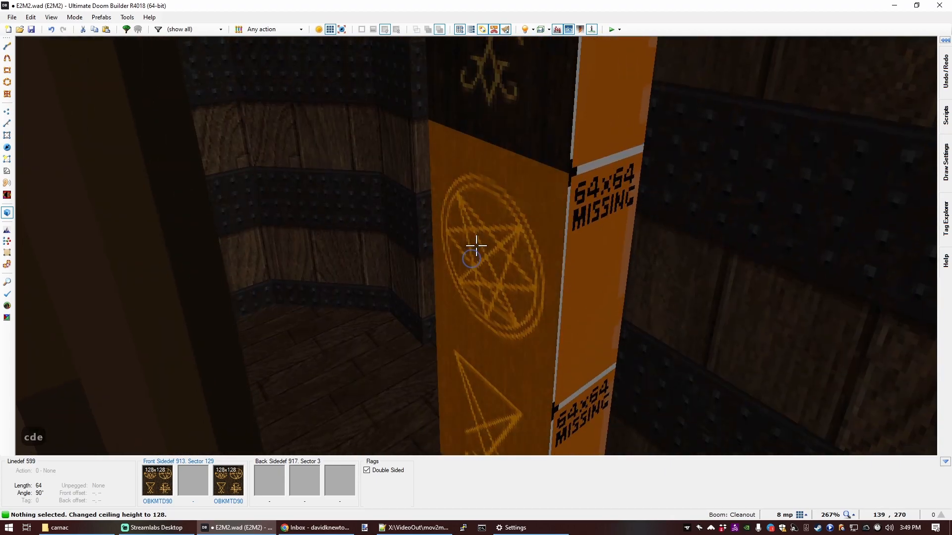
Change the front face's lower texture to the red-symbol OBKMTD91, filtering the textures by OBKM.
right_click(476, 245)
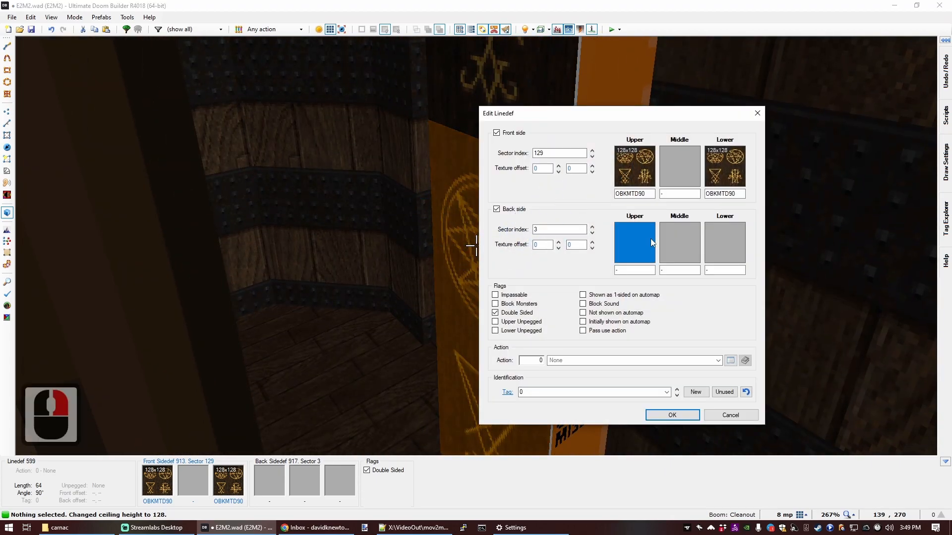
left_click(727, 181)
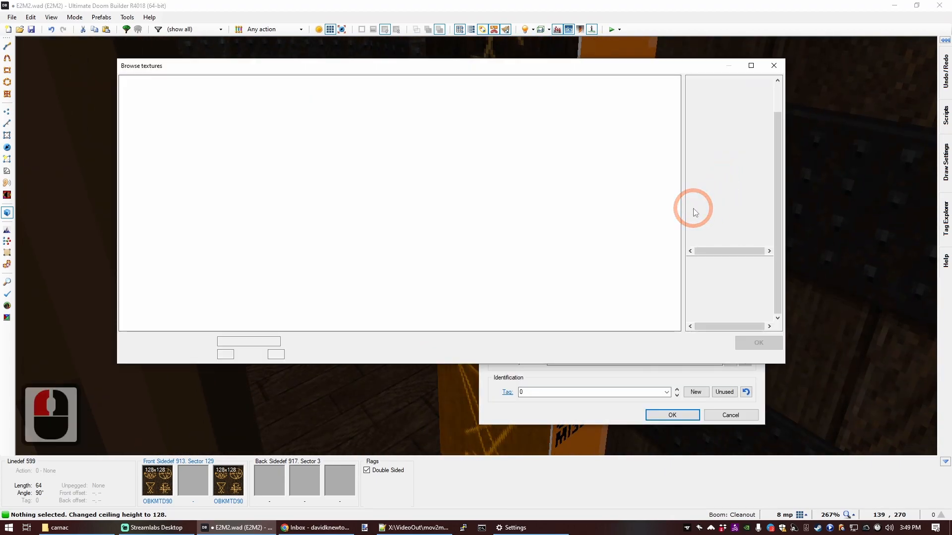
type("obk")
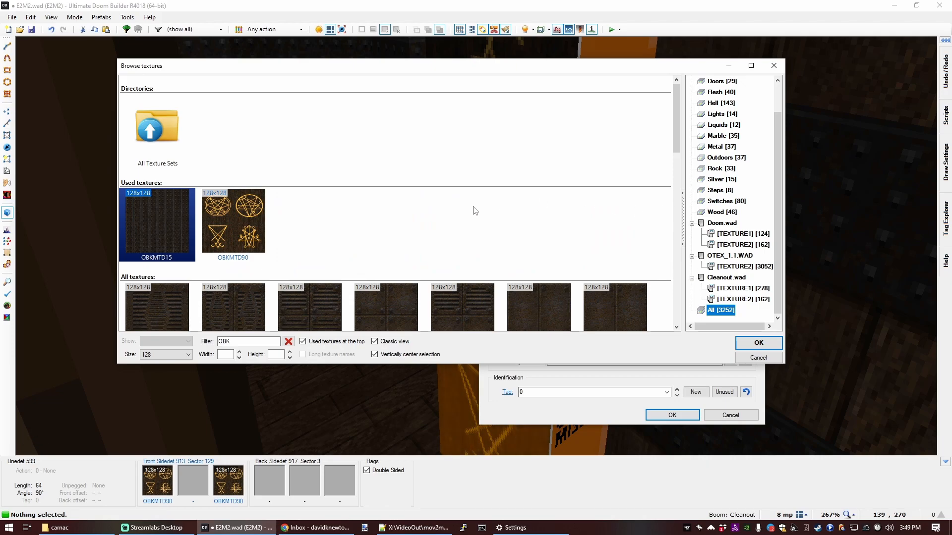
scroll(339, 192, "down", 9)
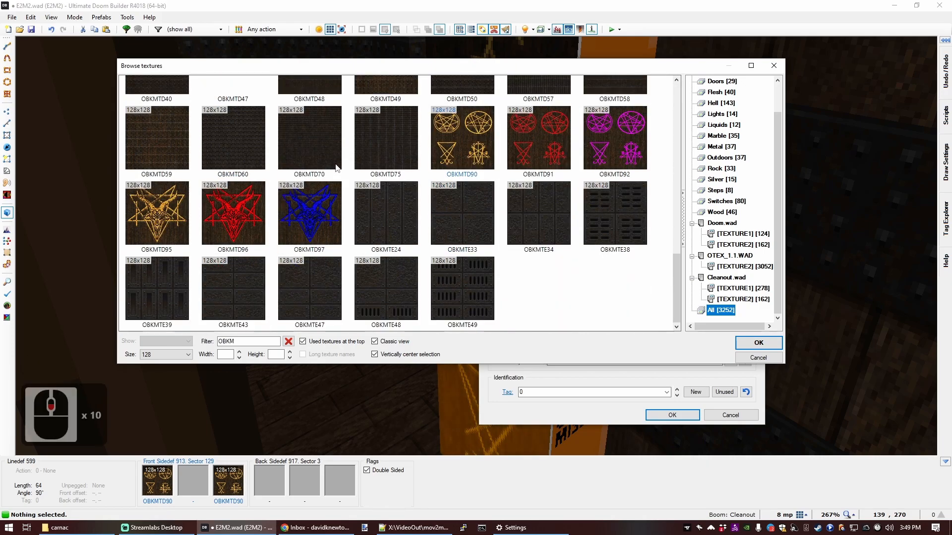
scroll(337, 167, "up", 1)
scroll(335, 171, "down", 1)
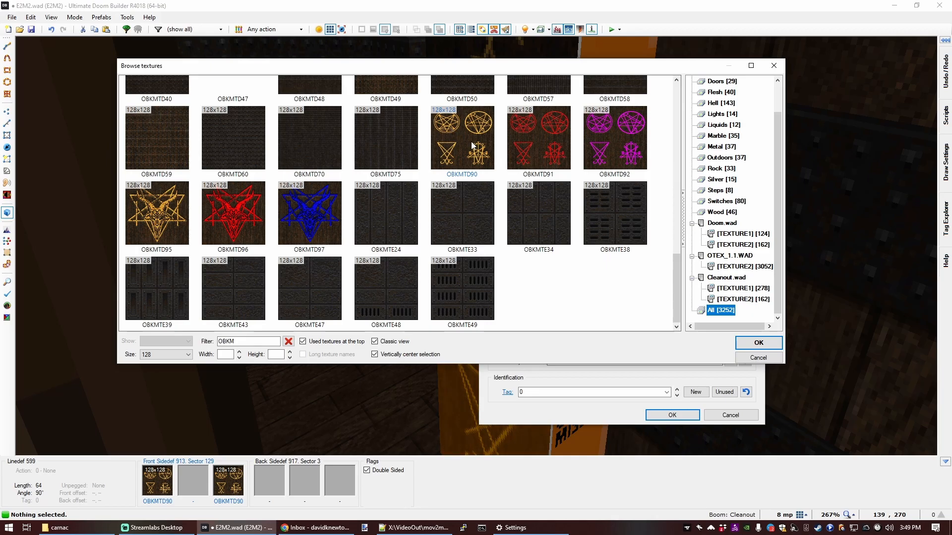
double_click(538, 142)
left_click(665, 414)
Try shifting the front face's texture horizontally, and undo the offset change.
key("d")
key("e")
key("shift")
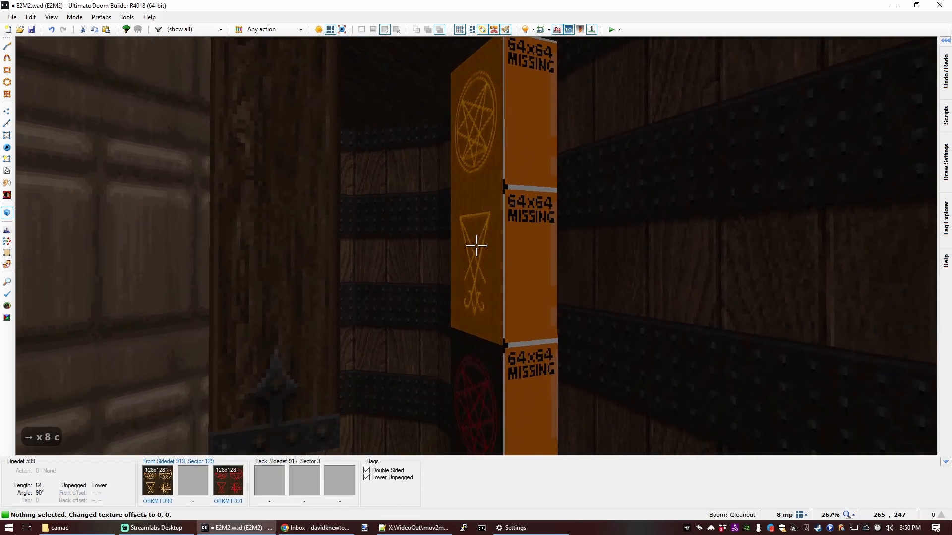
key("c")
key("d")
key("e")
key("d")
key("Left")
key("ctrl+z")
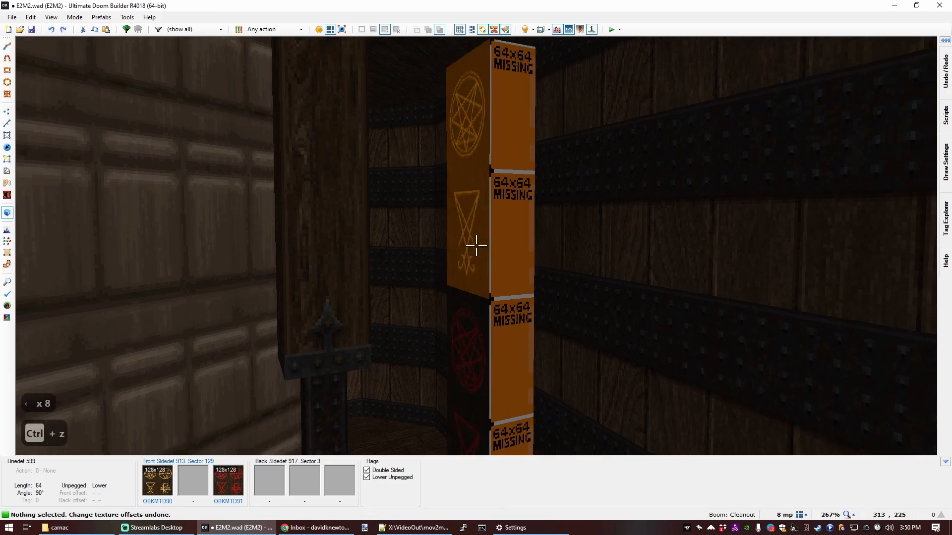
key("e")
key("d")
left_click(476, 246)
key("e")
key("s")
key("d")
left_click(476, 246)
right_click(476, 246, "ctrl")
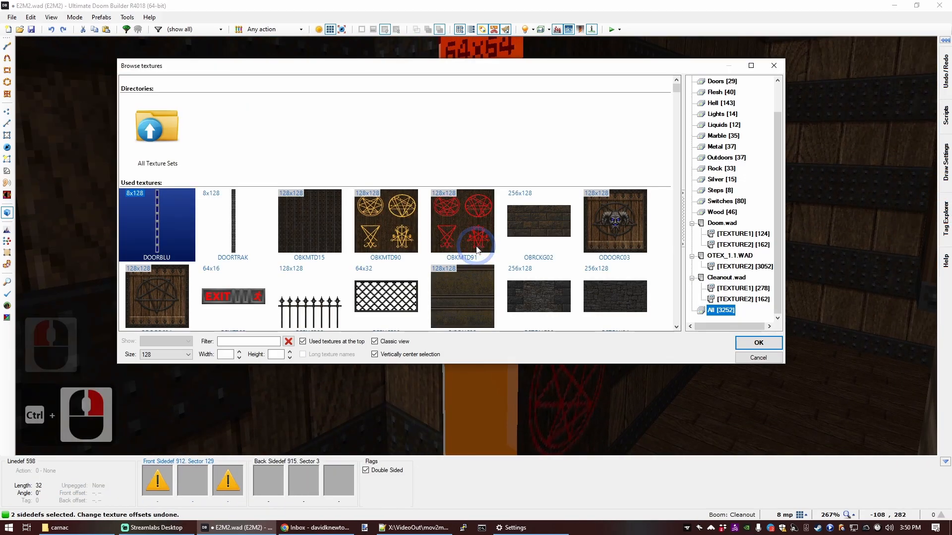
type("METL")
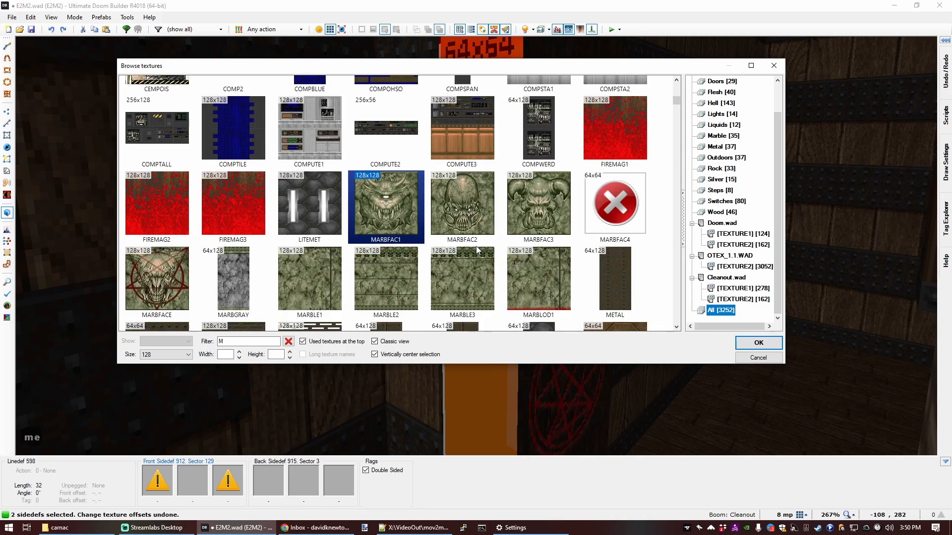
scroll(362, 221, "down", 4)
scroll(361, 221, "down", 5)
key("Escape")
key("c")
Apply the OBKMTD14 texture to the upper part of the rune block's 32-unit side face, filtering the textures by OBKM.
key("f")
key("e")
key("f")
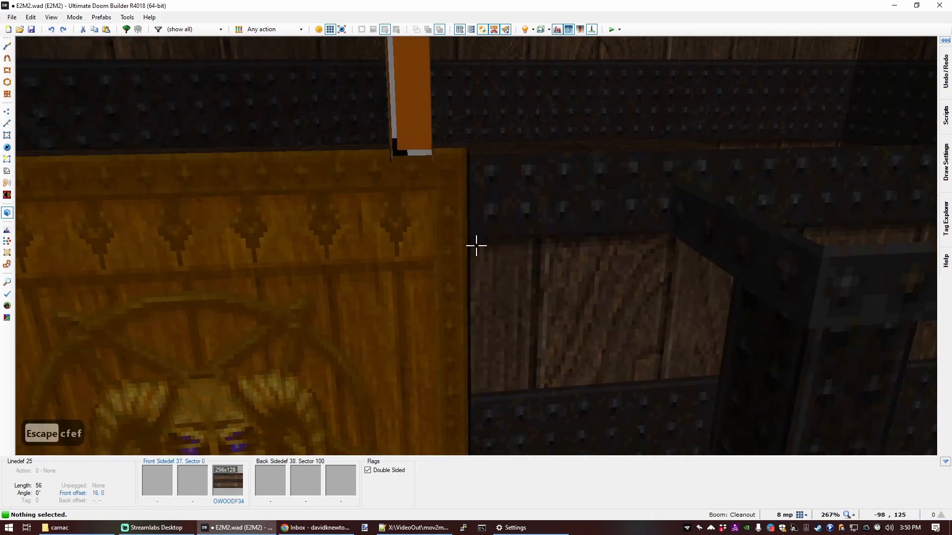
key("s")
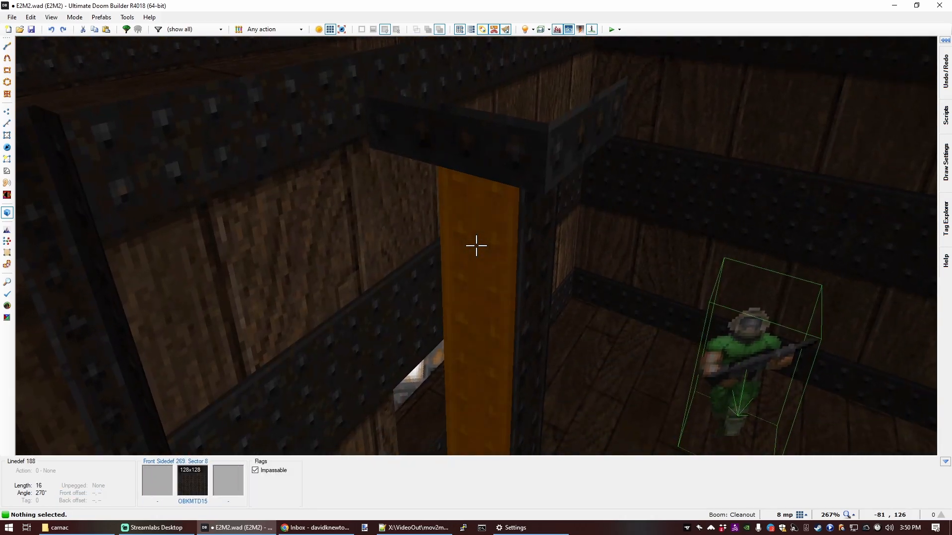
key("d")
key("s")
key("e")
key("s")
key("f")
key("e")
left_click(476, 245)
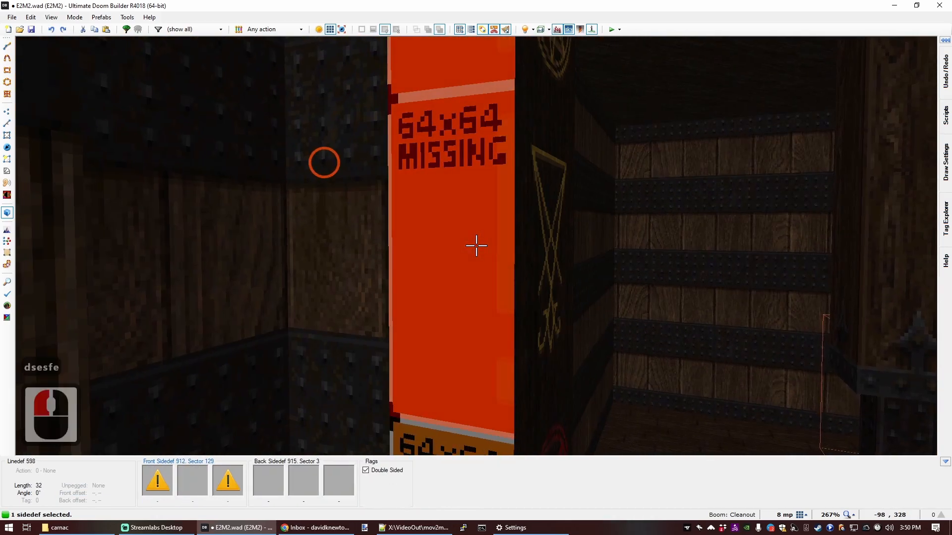
right_click(476, 245)
type("obkm")
scroll(323, 262, "down", 2)
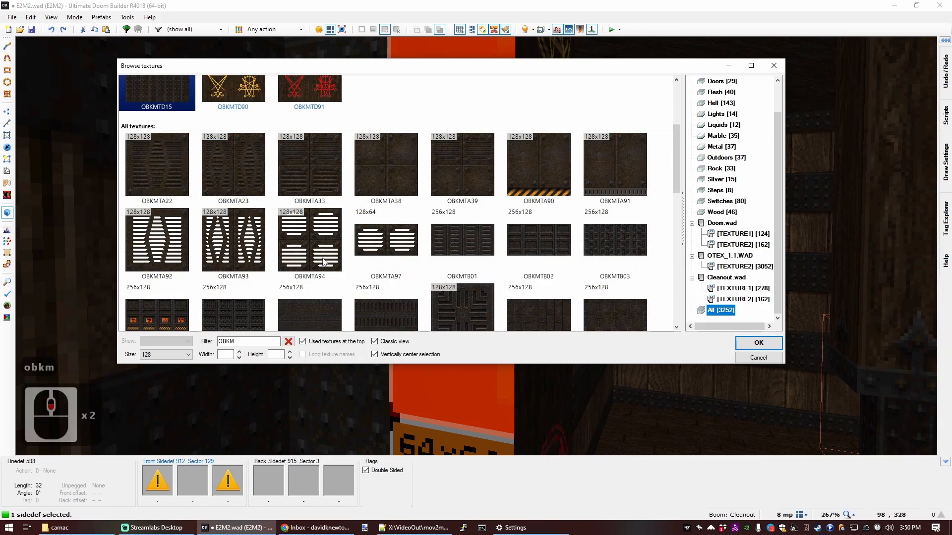
scroll(367, 194, "down", 2)
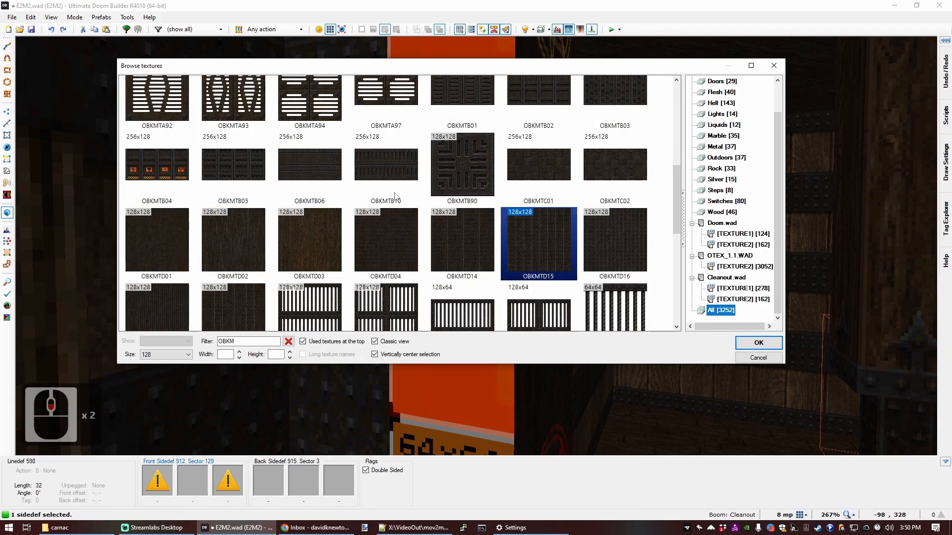
double_click(455, 248)
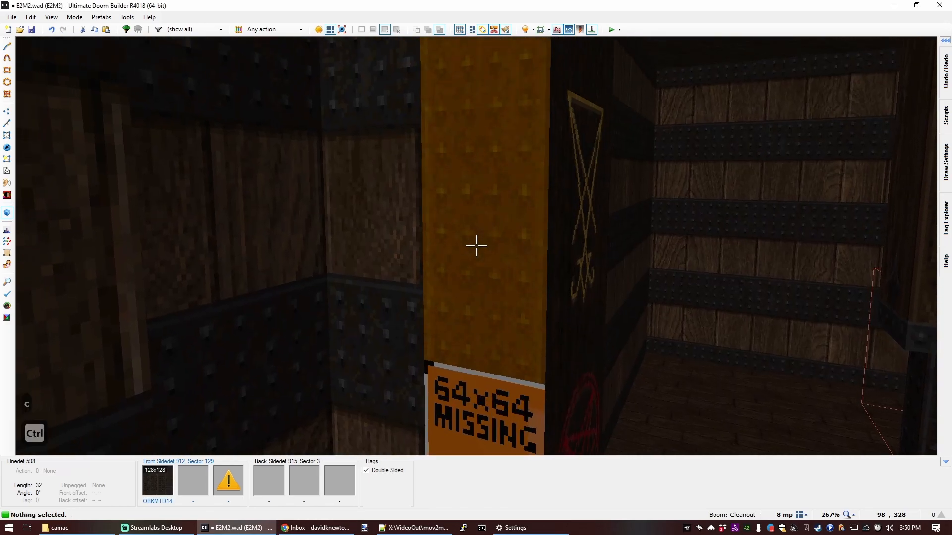
Copy the OBKMTD14 texture onto the remaining untextured side faces of the rune block.
key("ctrl+c")
middle_click(477, 246)
key("f")
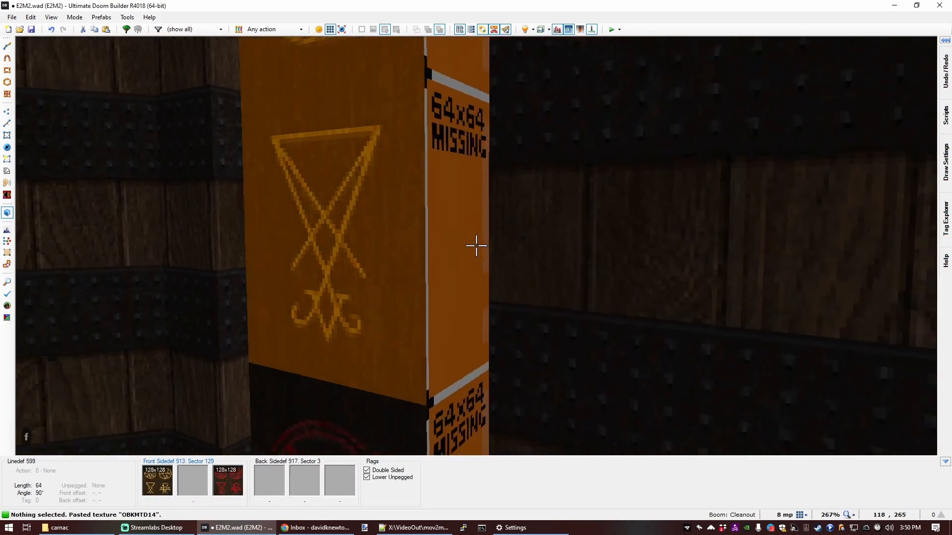
key("d")
middle_click(477, 246)
middle_click(476, 246)
Lower the ceiling of the 64-unit-wide recess beside the rune block to 128.
key("e")
key("s")
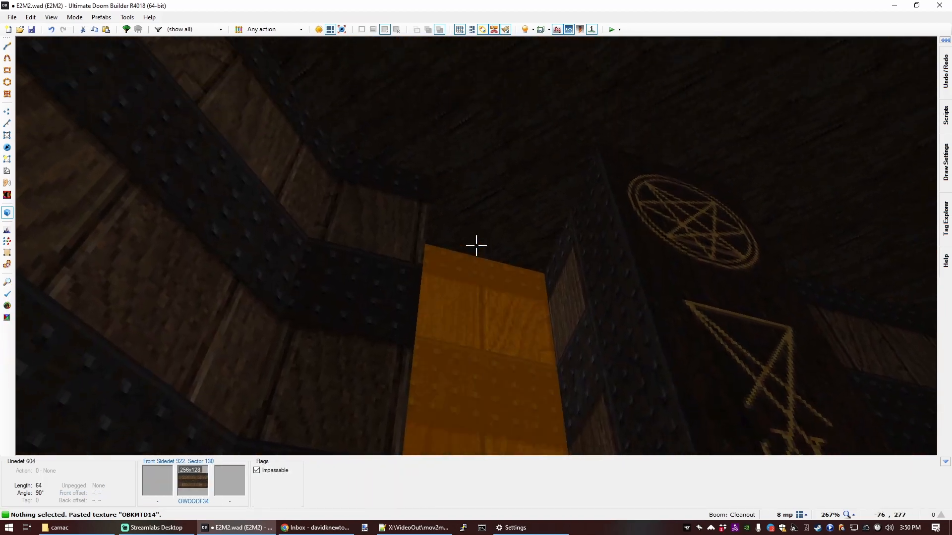
left_click(477, 246)
scroll(476, 246, "down", 16)
key("s")
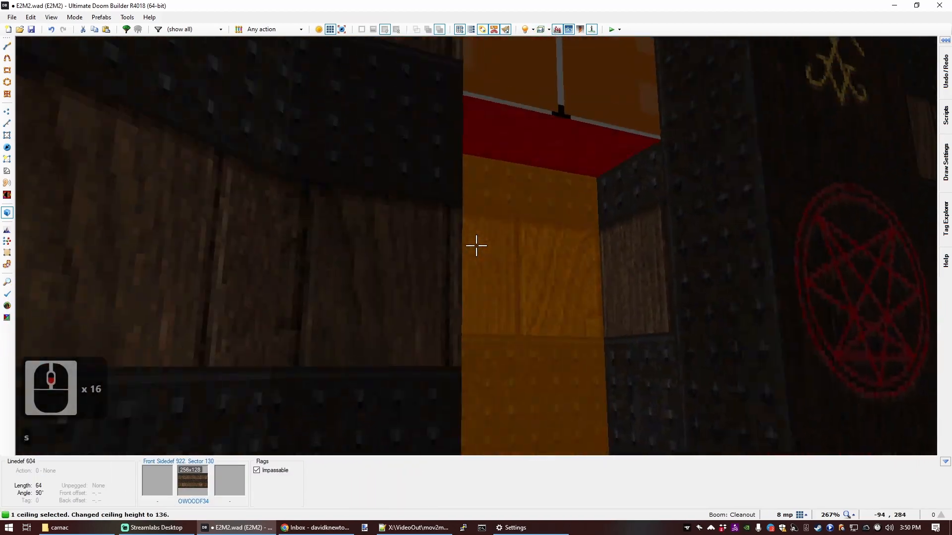
key("d")
key("f")
key("e")
scroll(476, 245, "down", 1)
key("c")
Copy the OWOODF34 wood texture onto the untextured wall above the recess and set that wall to upper-unpegged.
key("e")
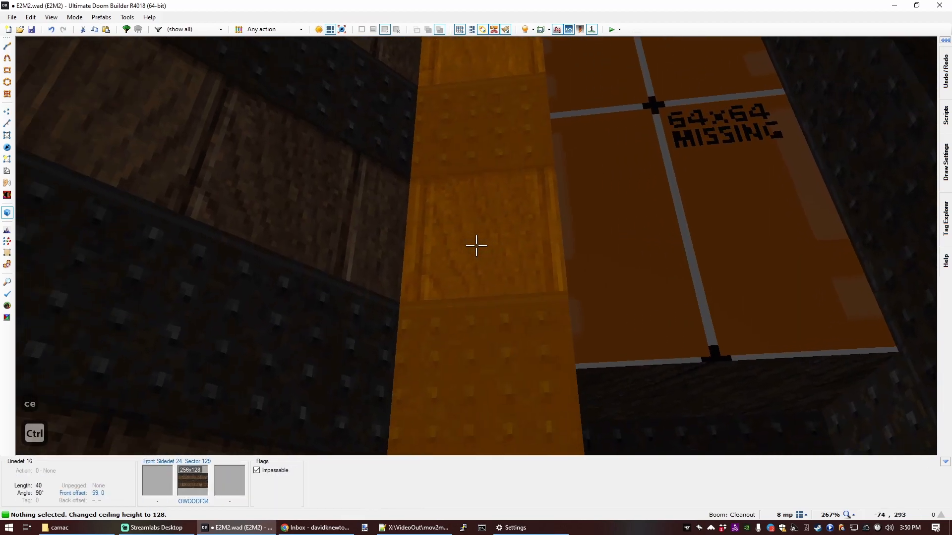
middle_click(476, 246)
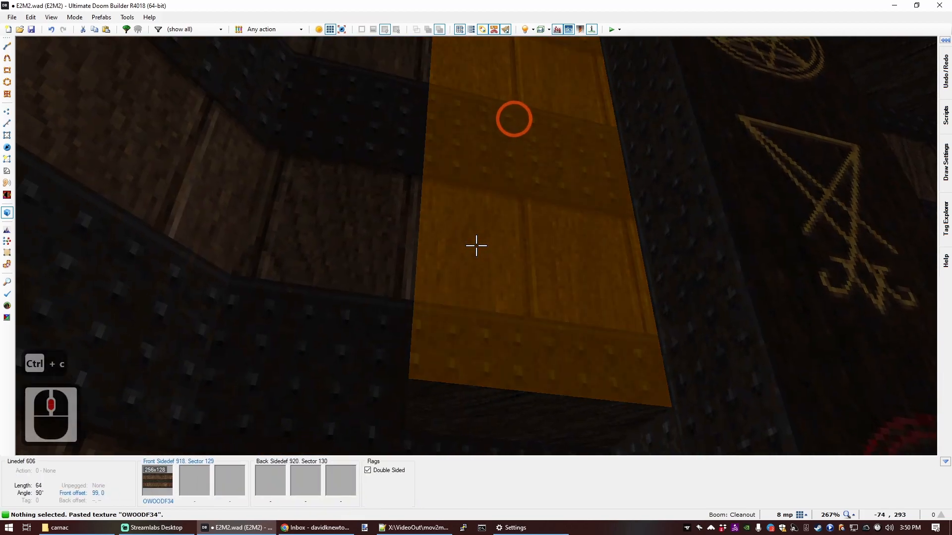
key("u")
Inspect the recess's inner walls and floor and their texture alignment next to the rune block.
key("f")
key("e")
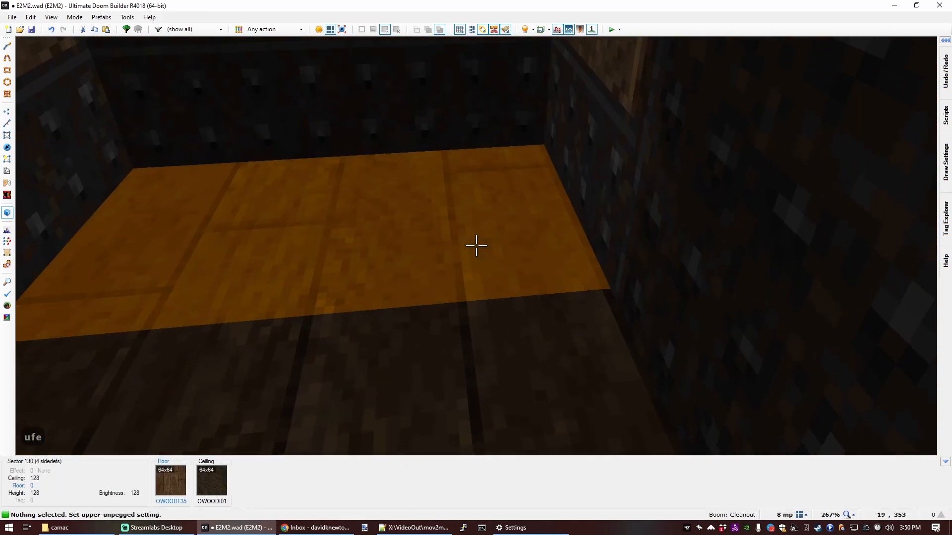
key("d")
key("s")
key("f")
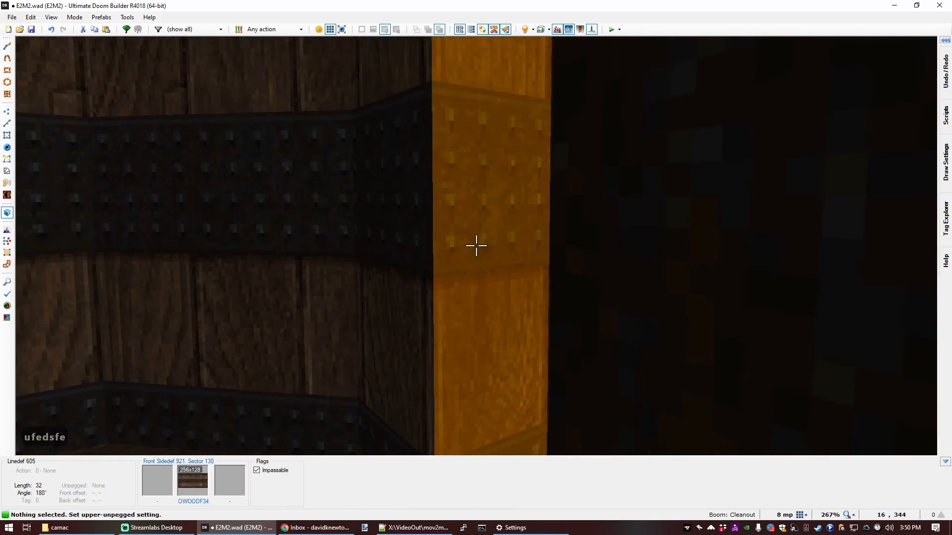
key("s")
key("s")
key("f")
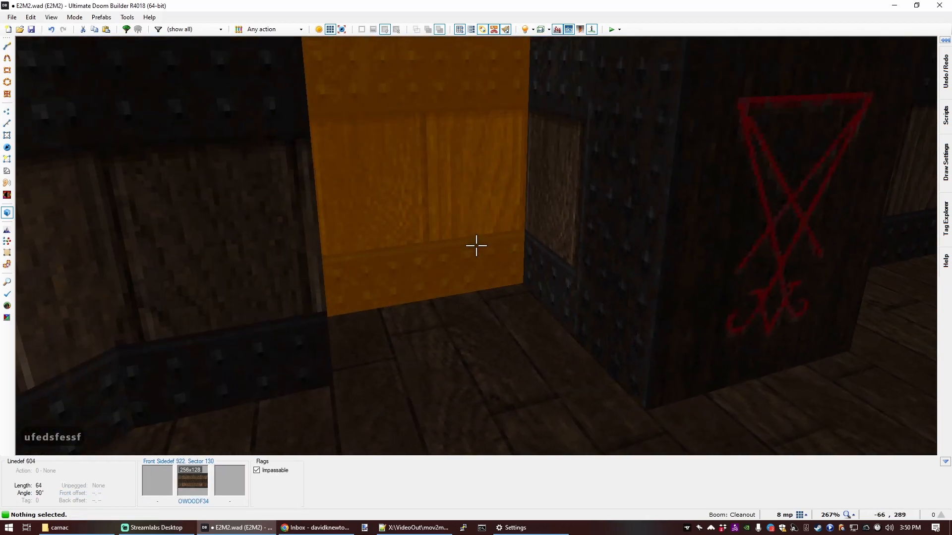
key("e")
key("s")
key("f")
key("d")
key("e")
key("d")
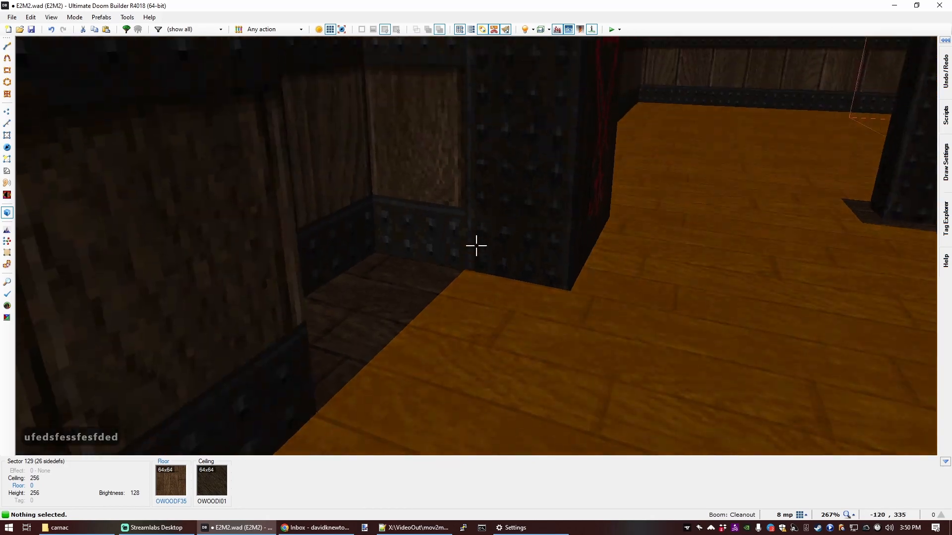
Apply the bloodied OWOODF92 texture to all connected STARTAN1 faces on the outside of the start room, filtering by OWOOD.
key("d")
key("e")
key("e")
key("s")
key("d")
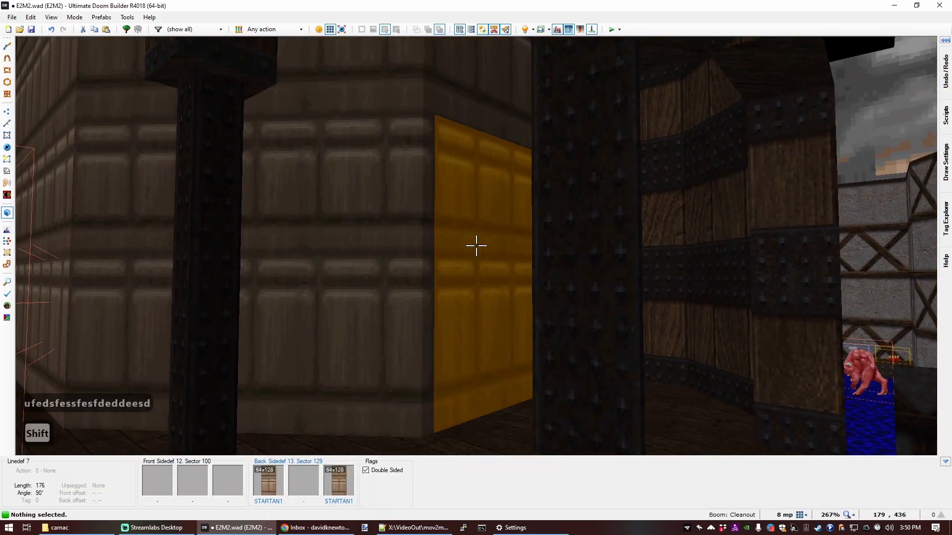
left_click(475, 245, "shift")
key("s")
key("e")
key("f")
key("e")
key("f")
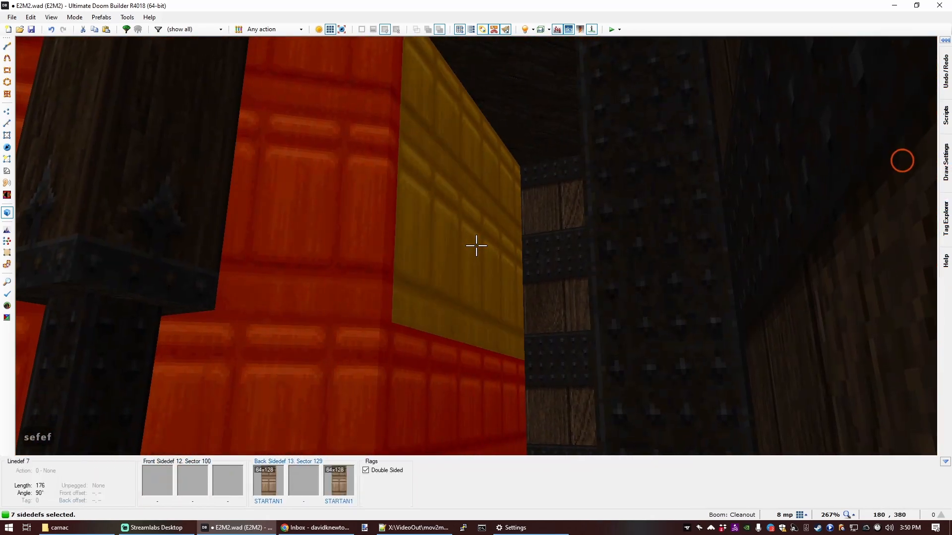
left_click(476, 246)
key("s")
key("e")
key("d")
key("e")
key("s")
key("e")
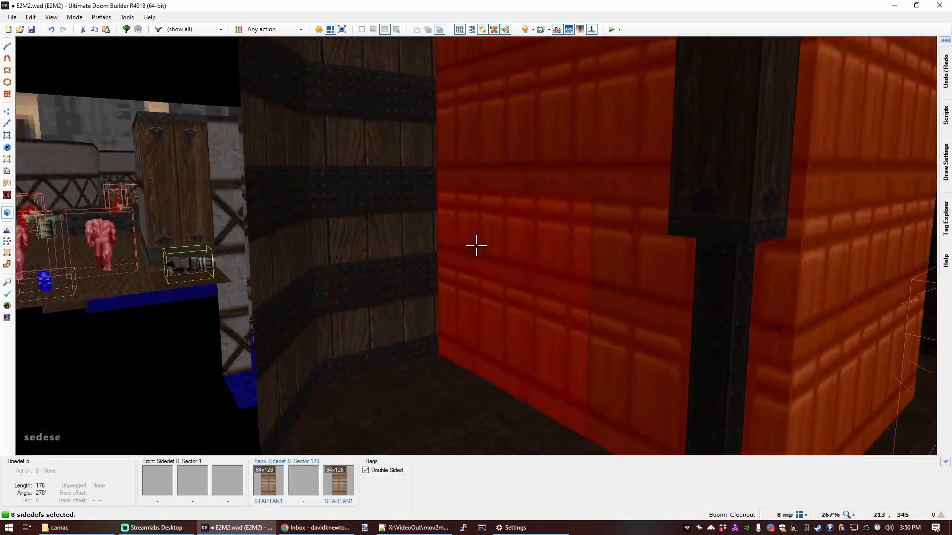
key("e")
key("ctrl")
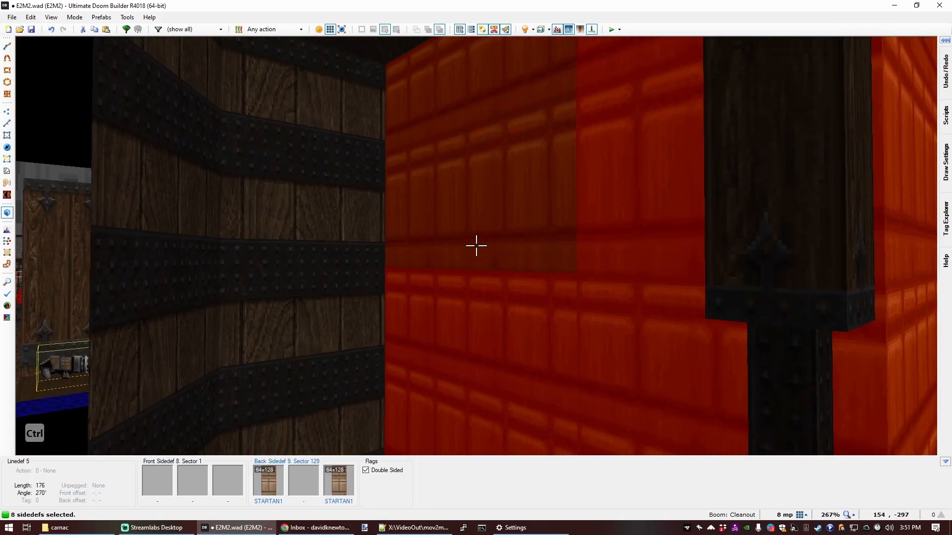
right_click(476, 246, "ctrl")
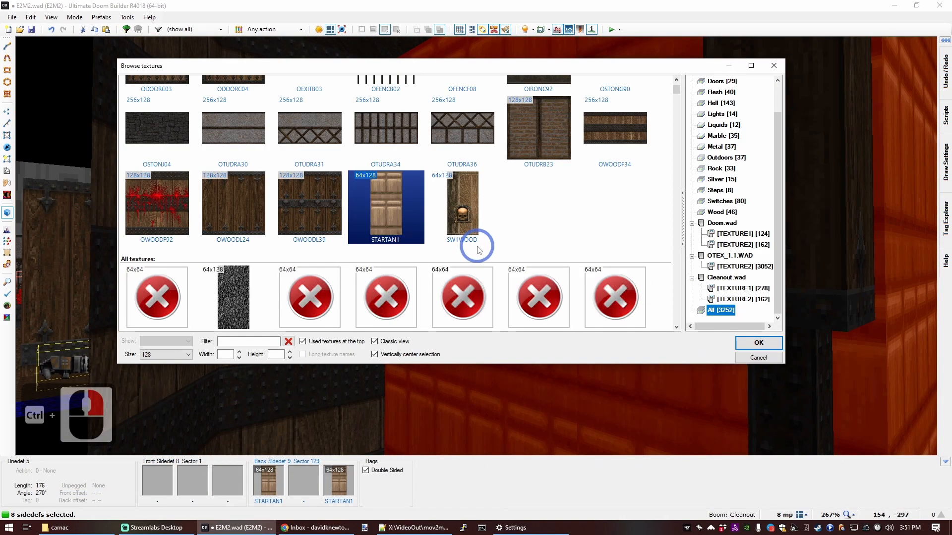
type("owood")
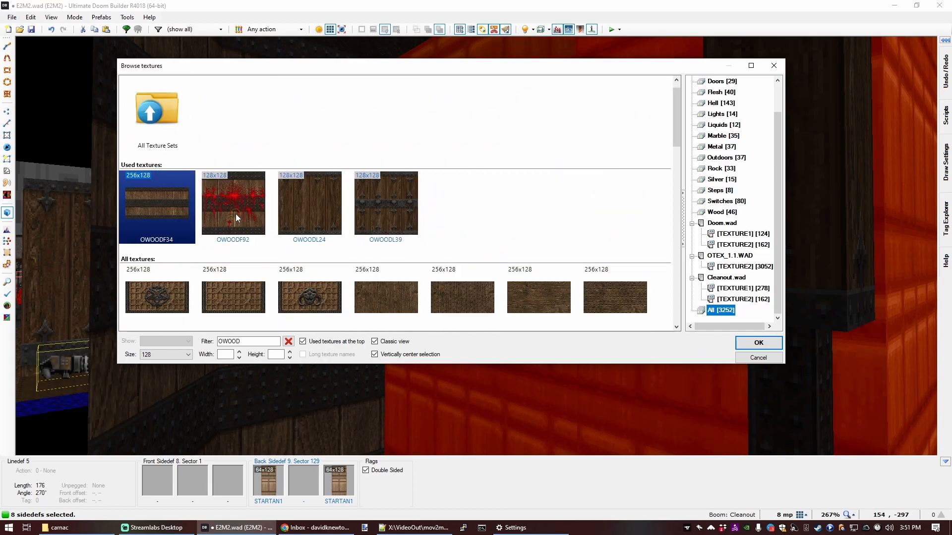
left_click(239, 210)
double_click(239, 210)
Look over the retextured outer walls of the start room from the Spider Mastermind's area.
key("d")
key("f")
key("f")
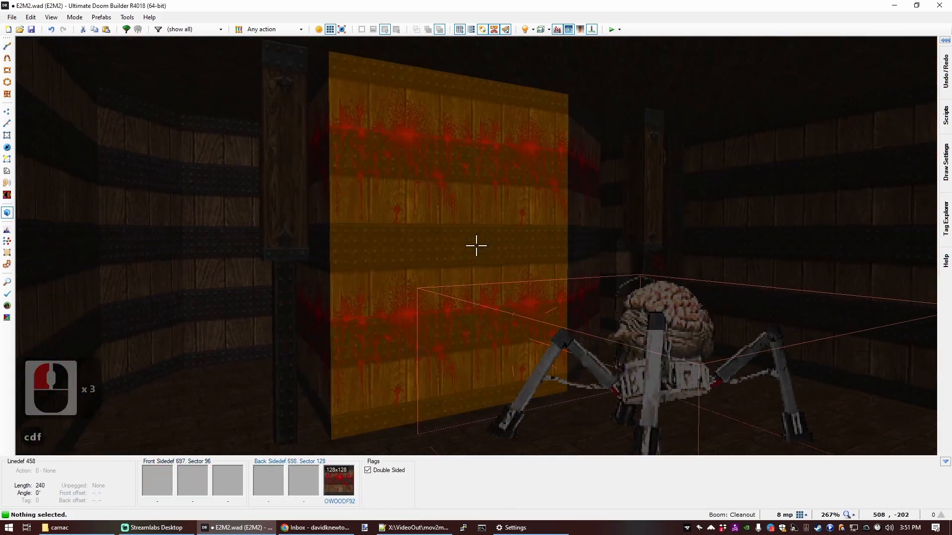
key("e")
key("s")
key("f")
key("e")
Draw a rectangular sector about 128 by 32 units projecting outward from the ambush area's south wall.
key("w")
scroll(527, 115, "down", 7)
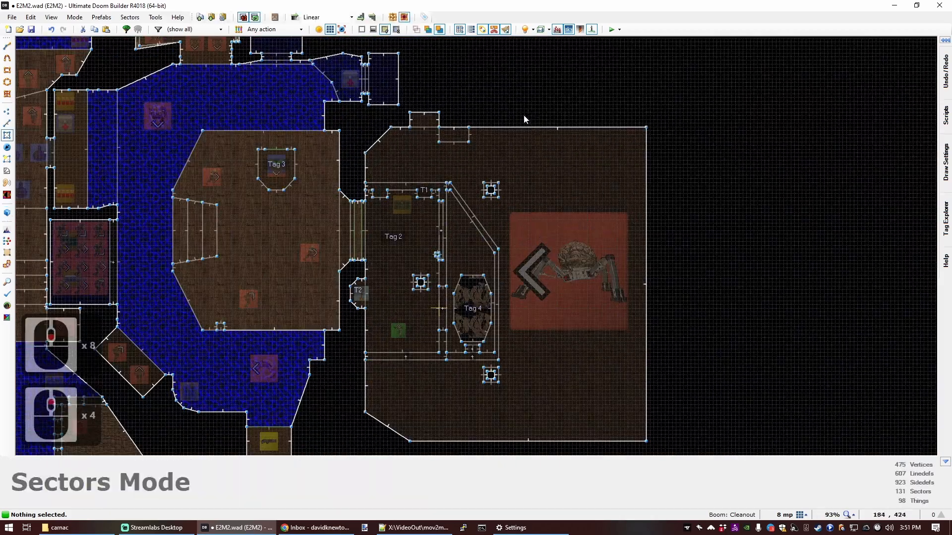
scroll(514, 263, "up", 4)
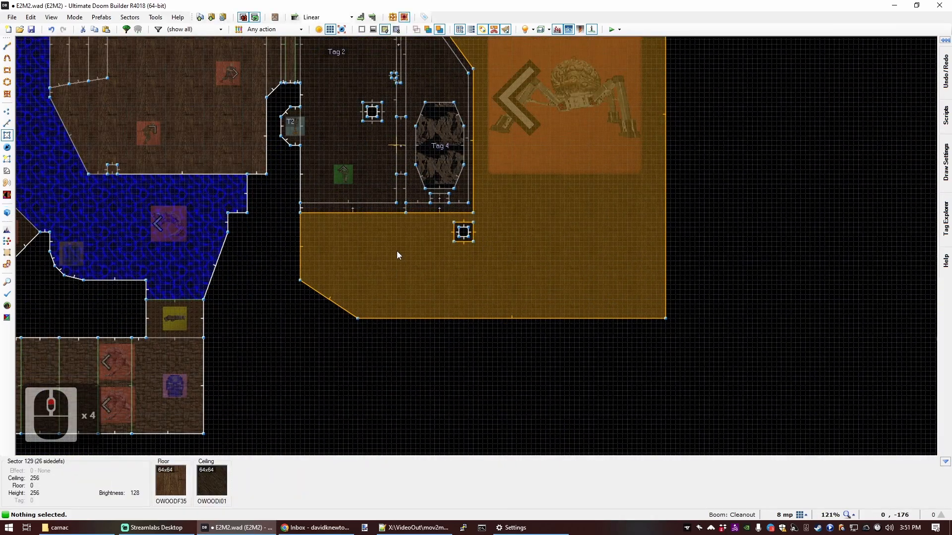
scroll(397, 253, "up", 3)
scroll(430, 256, "up", 2)
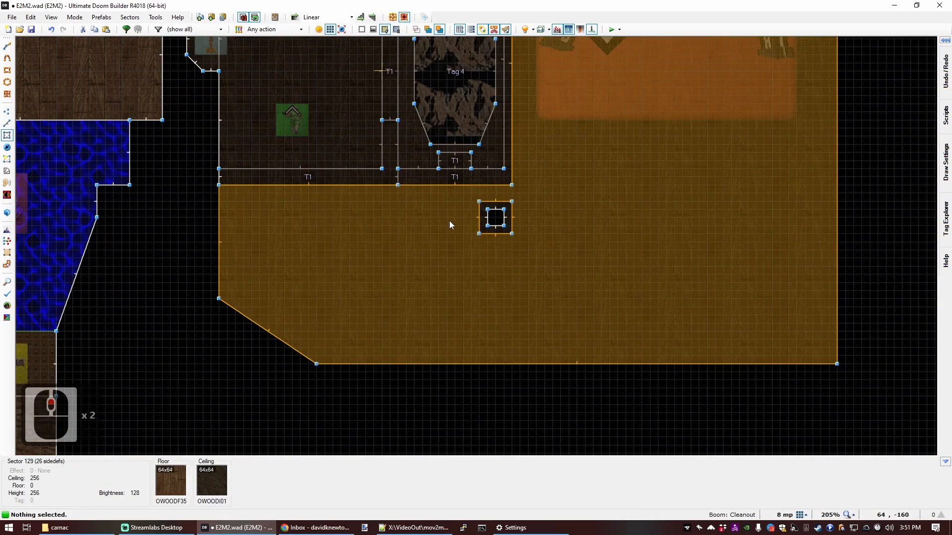
key("ctrl+d")
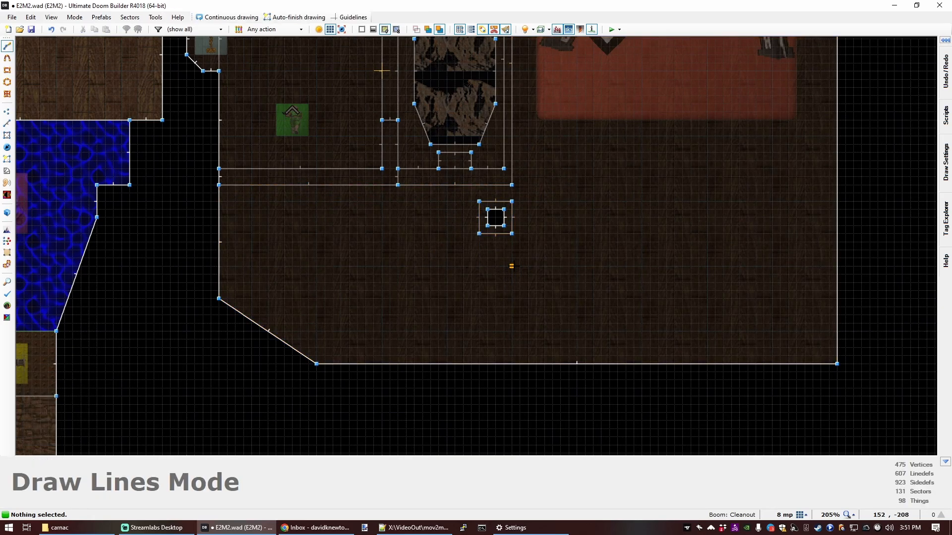
key("Escape")
scroll(392, 272, "down", 2)
scroll(394, 257, "up", 2)
scroll(387, 240, "down", 1)
key("ctrl+d")
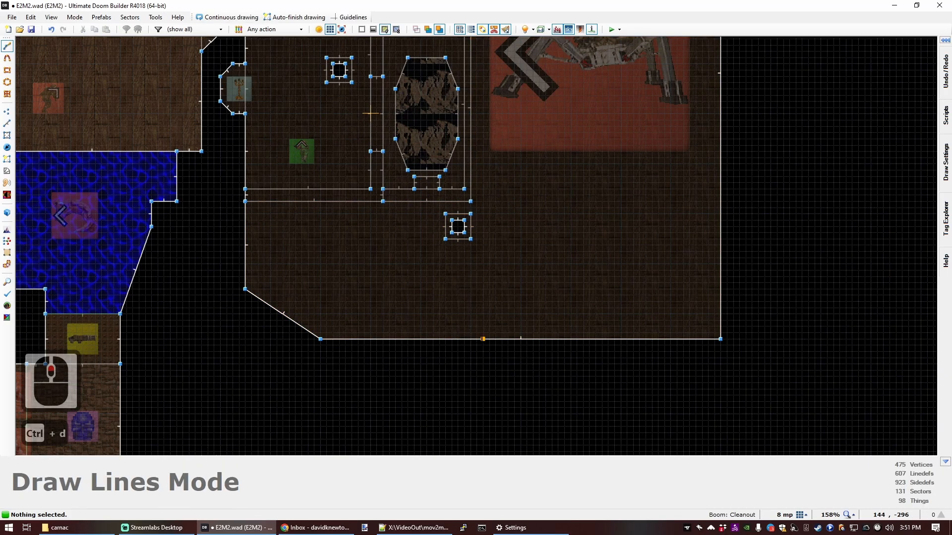
left_click(470, 339)
left_click(470, 364)
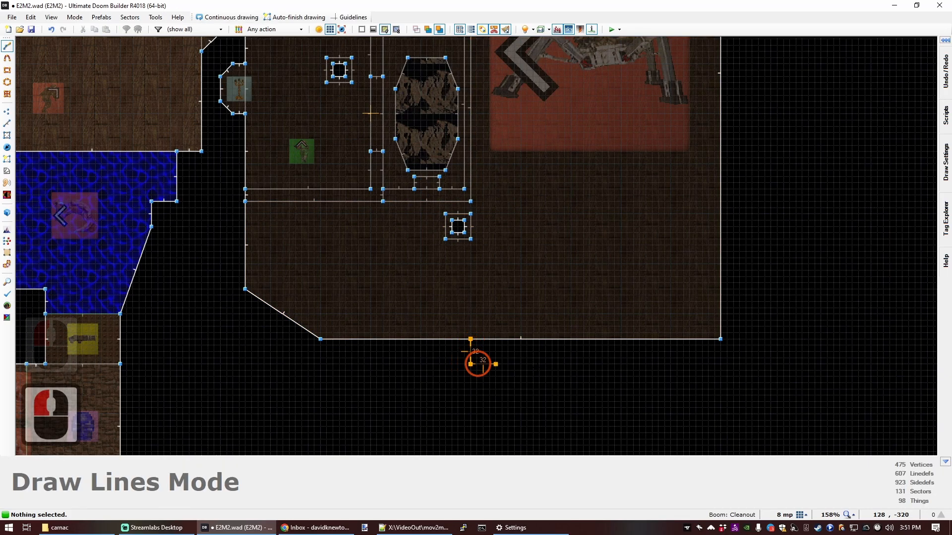
left_click(470, 339)
Copy the door sector in the start room's west doorway.
scroll(492, 284, "down", 6)
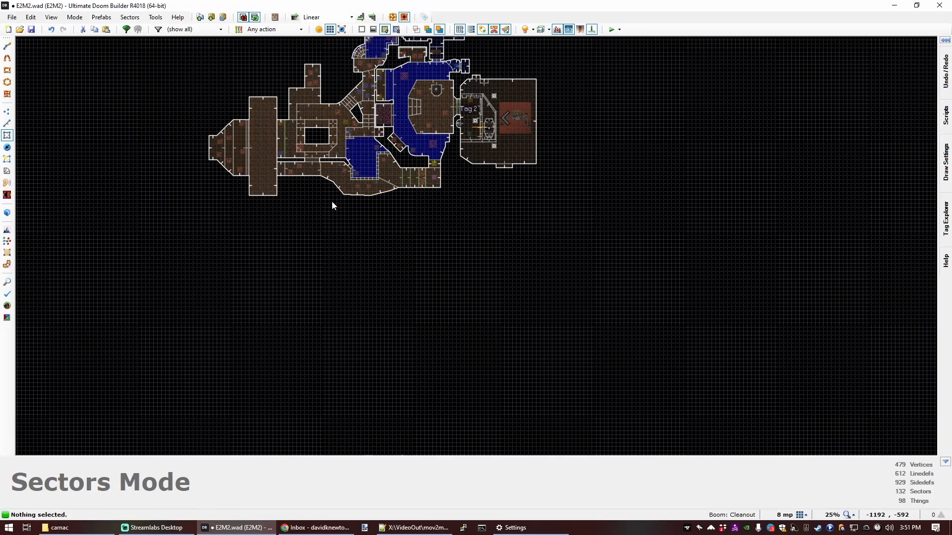
scroll(499, 166, "up", 3)
scroll(499, 197, "up", 5)
scroll(490, 178, "down", 3)
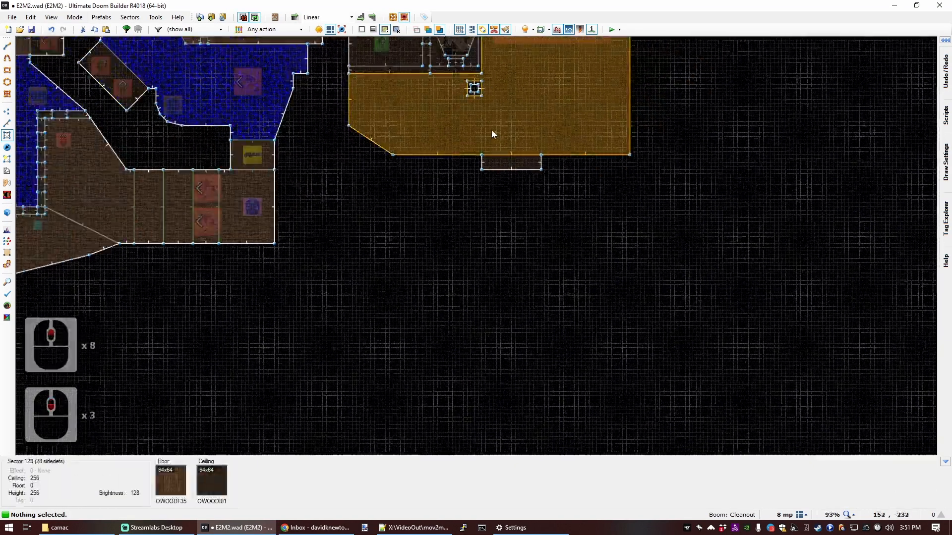
scroll(488, 103, "up", 4)
scroll(481, 258, "down", 5)
scroll(394, 147, "up", 3)
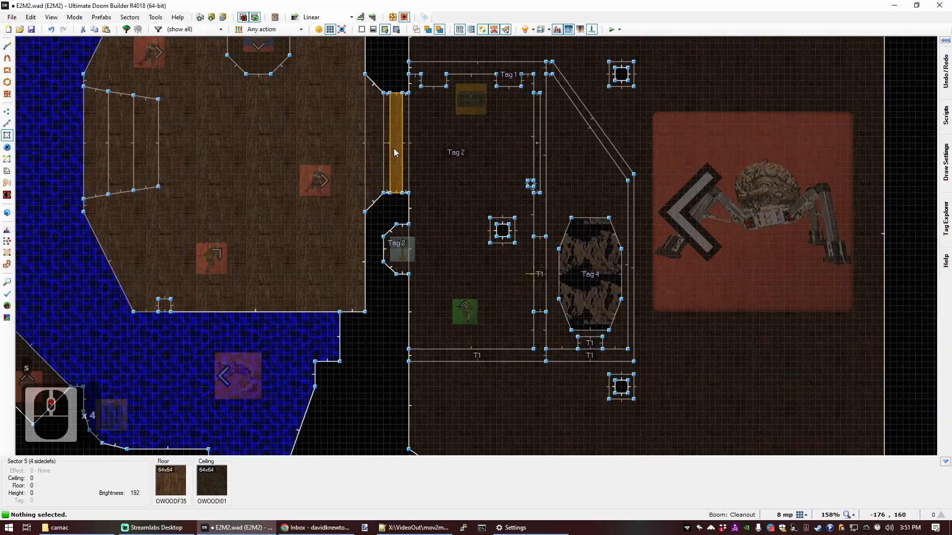
left_click(394, 149)
key("ctrl+c")
Paste the copied door into the south doorway, rotated 90 degrees and fitted across the opening's full width.
scroll(557, 270, "down", 6)
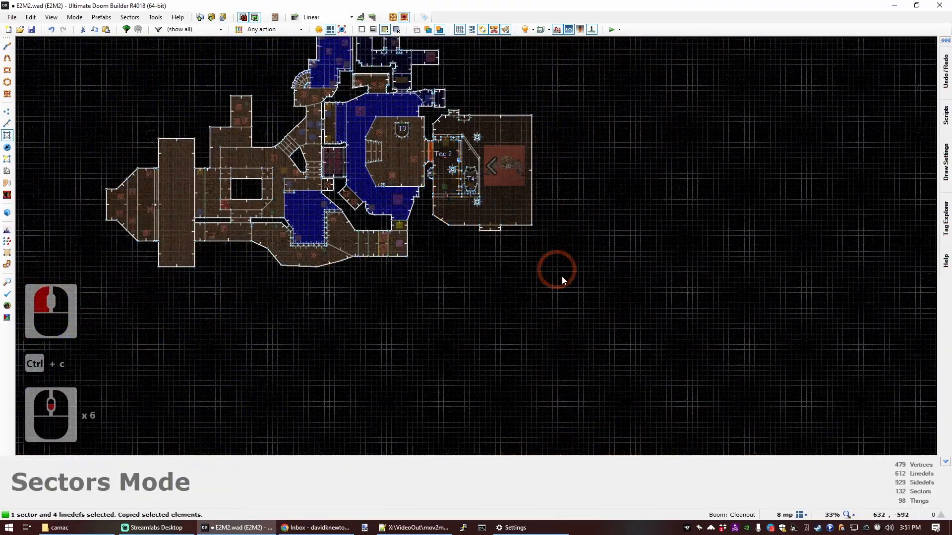
scroll(374, 112, "up", 7)
key("ctrl+v")
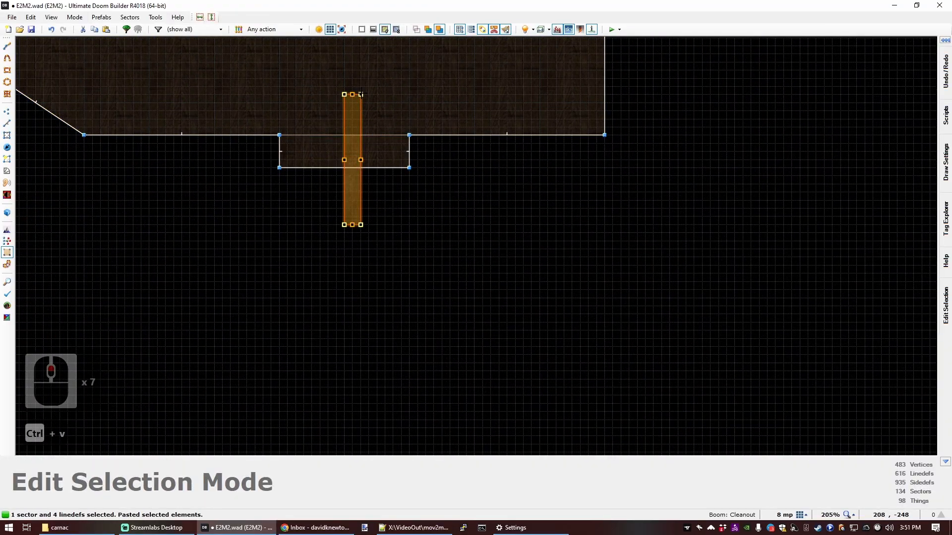
right_click_drag(361, 95, 292, 158)
right_click_drag(304, 160, 296, 150)
For the south door's outer line, start a generalized action in the Door category in place of the blue-key door action.
key("l")
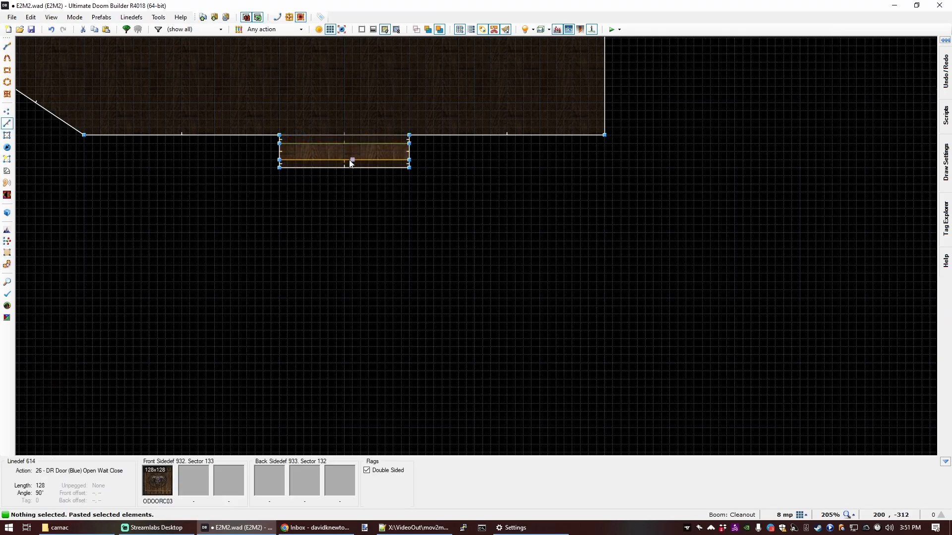
right_click(351, 160)
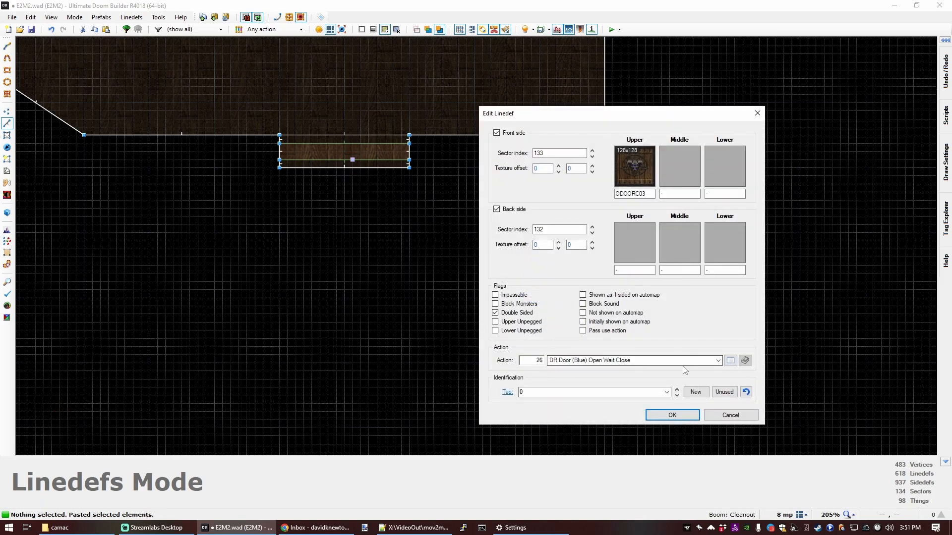
left_click(717, 361)
scroll(721, 364, "down", 2)
left_click(727, 353)
left_click(729, 361)
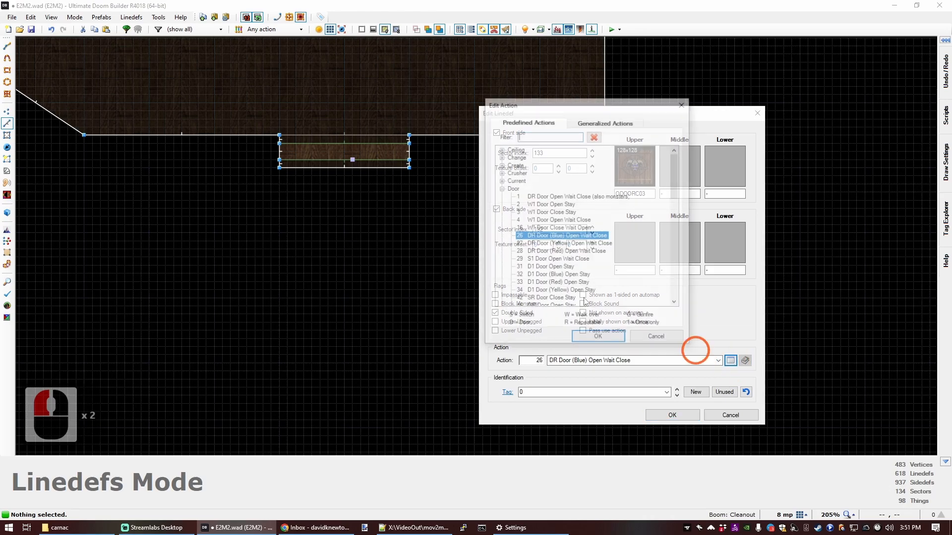
left_click(604, 122)
left_click(578, 147)
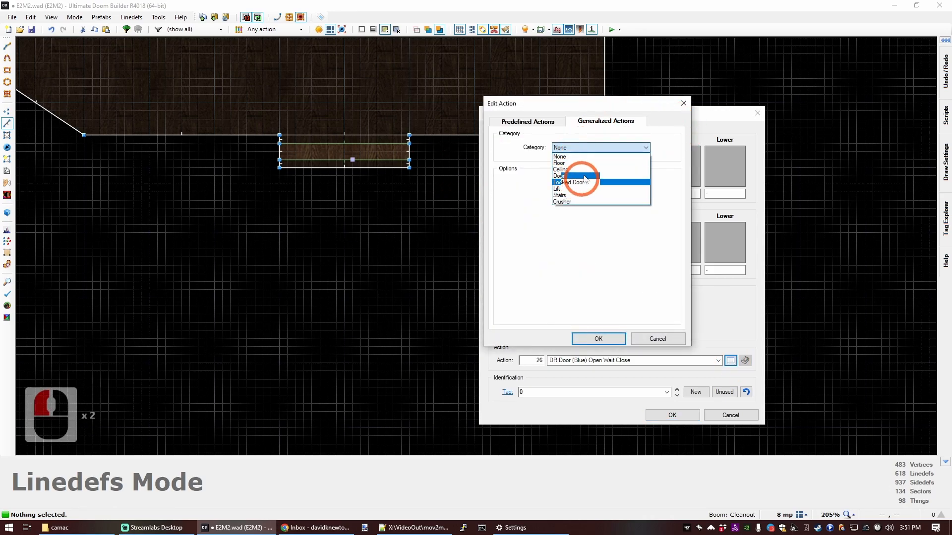
left_click(554, 176)
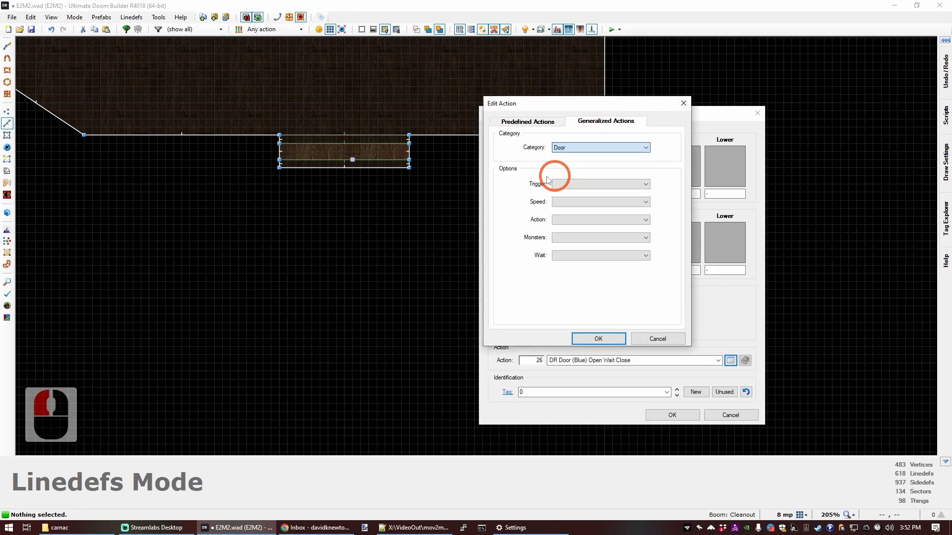
Set the generalized door action to Door Repeatable, Normal speed, Open Wait Close, no monsters and a 4 Seconds wait, and apply it.
left_click(594, 186)
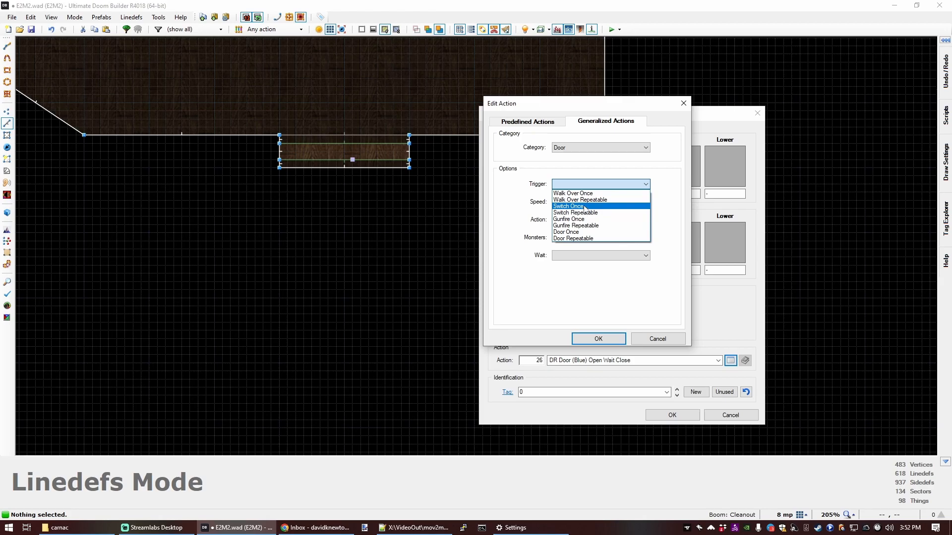
left_click(585, 239)
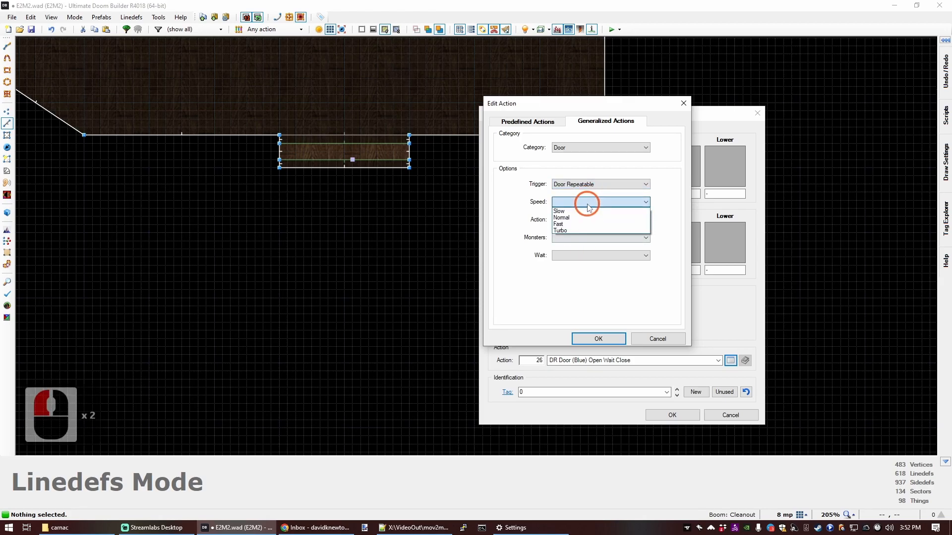
left_click(578, 218)
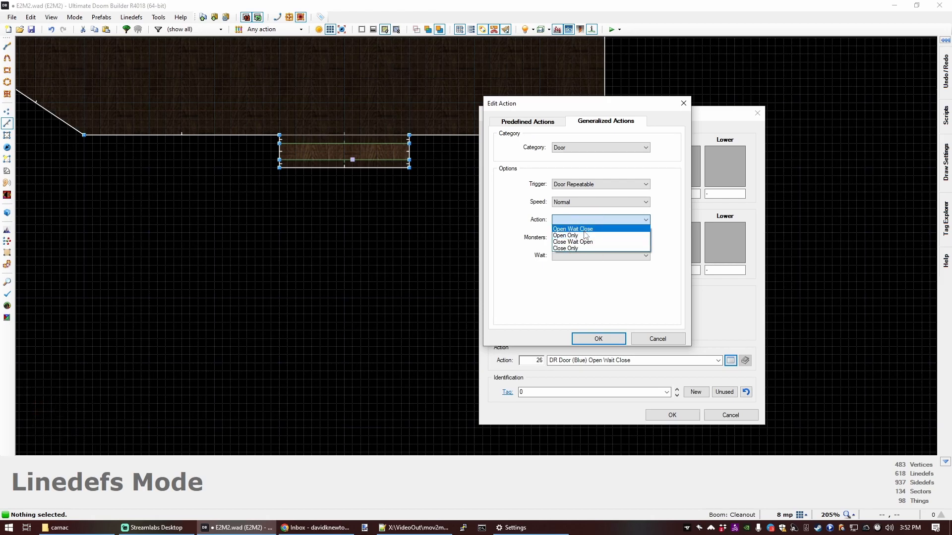
left_click(584, 230)
left_click(572, 254)
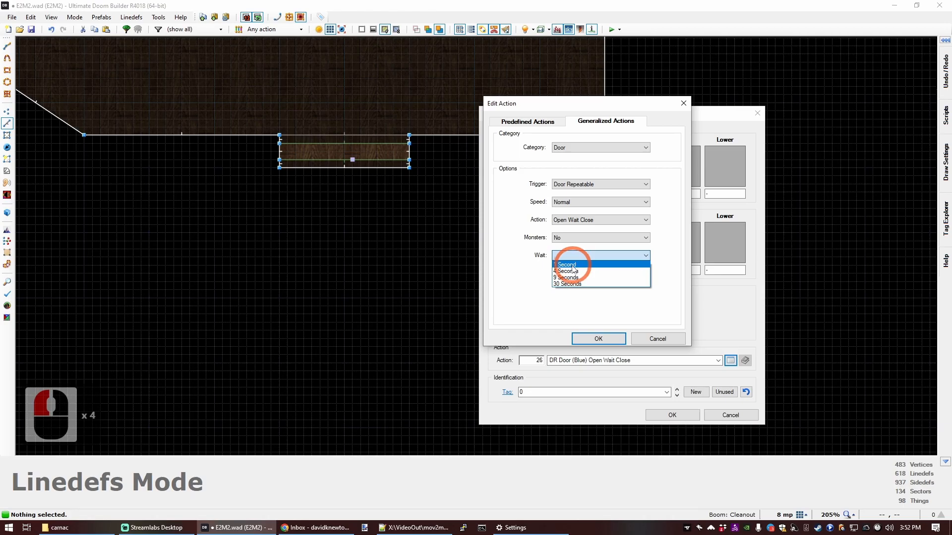
left_click(598, 341)
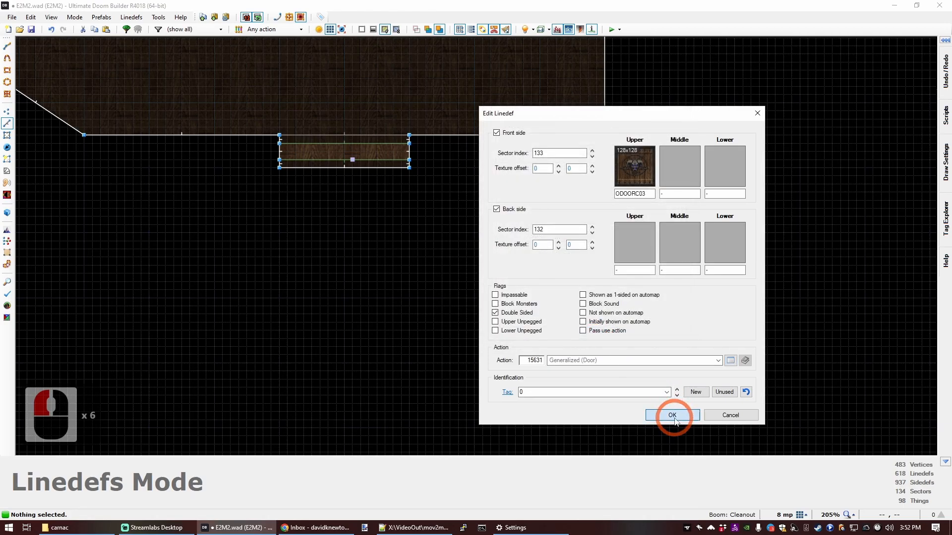
left_click(670, 415)
Change the action of the west door's outer line to 133 S1 Door (Blue) Open Stay (fast).
scroll(418, 249, "down", 6)
scroll(304, 106, "up", 6)
scroll(389, 186, "up", 3)
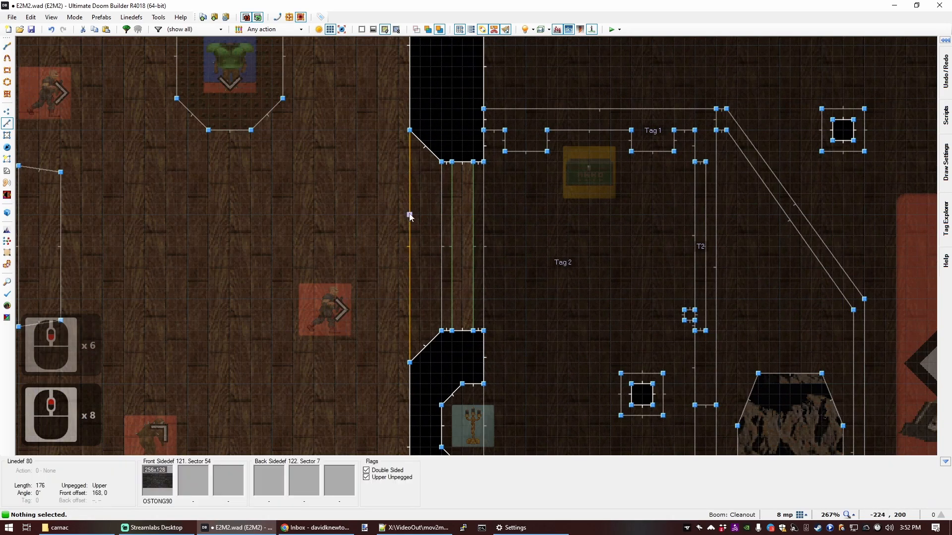
right_click(455, 246)
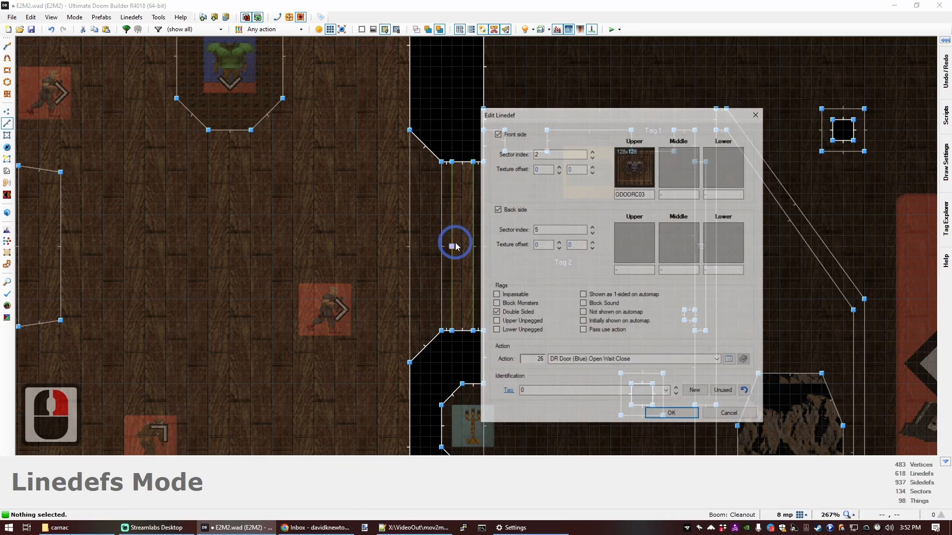
left_click(731, 360)
scroll(536, 237, "down", 4)
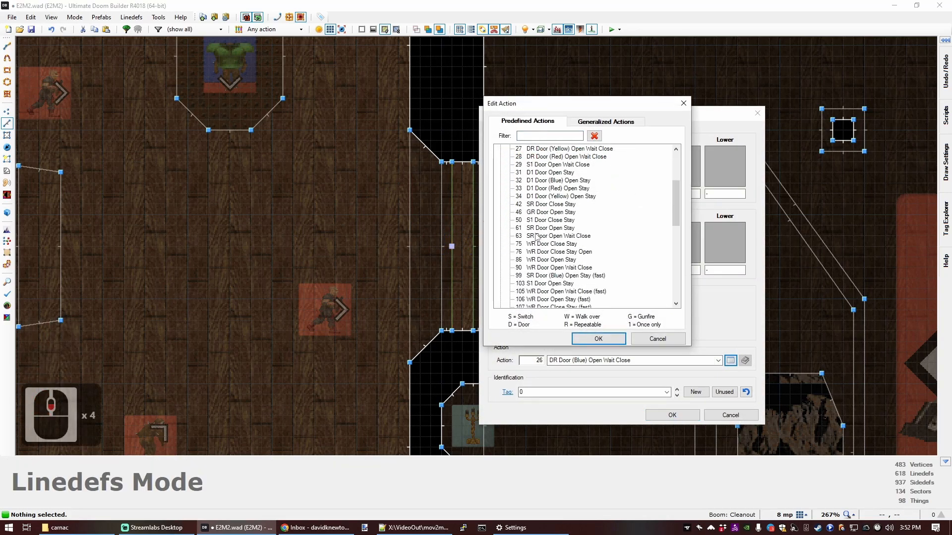
left_click(552, 276)
scroll(555, 280, "down", 3)
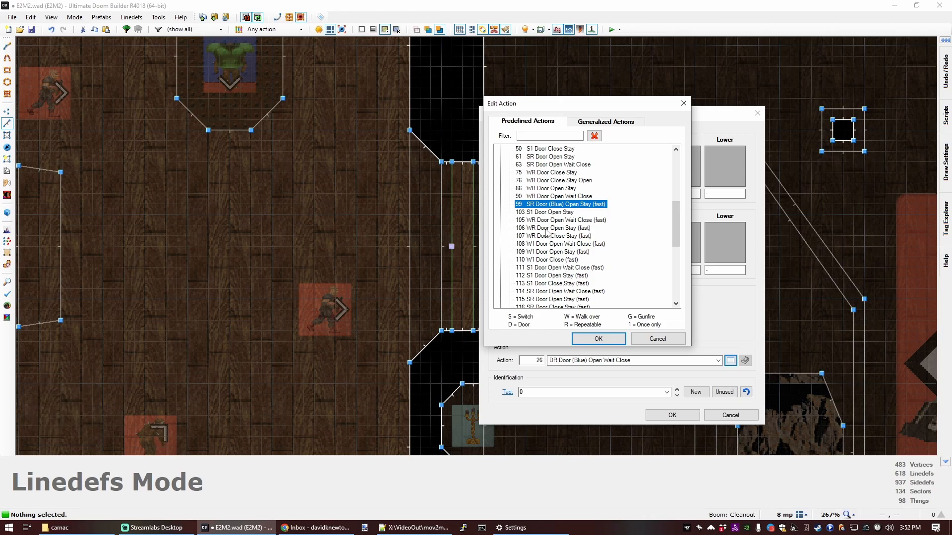
scroll(546, 232, "down", 2)
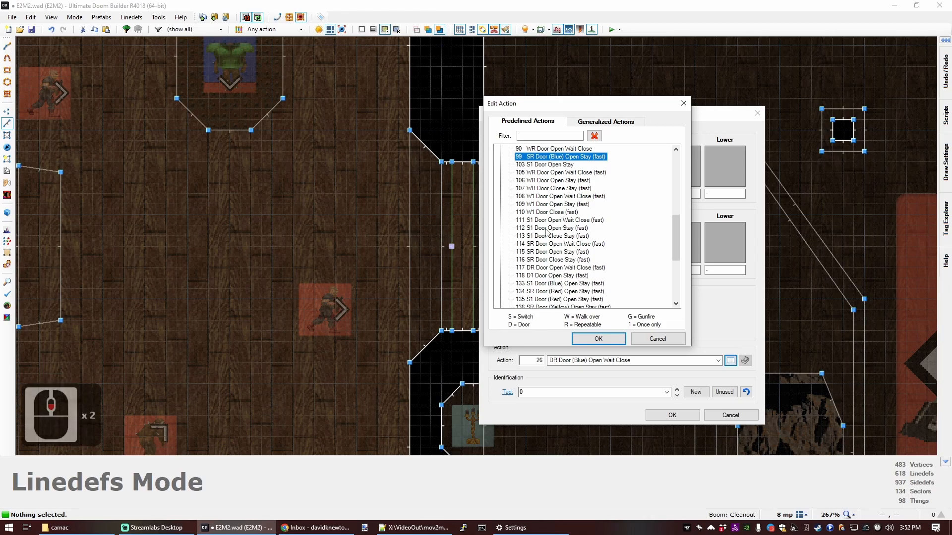
left_click(559, 276)
scroll(565, 277, "down", 1)
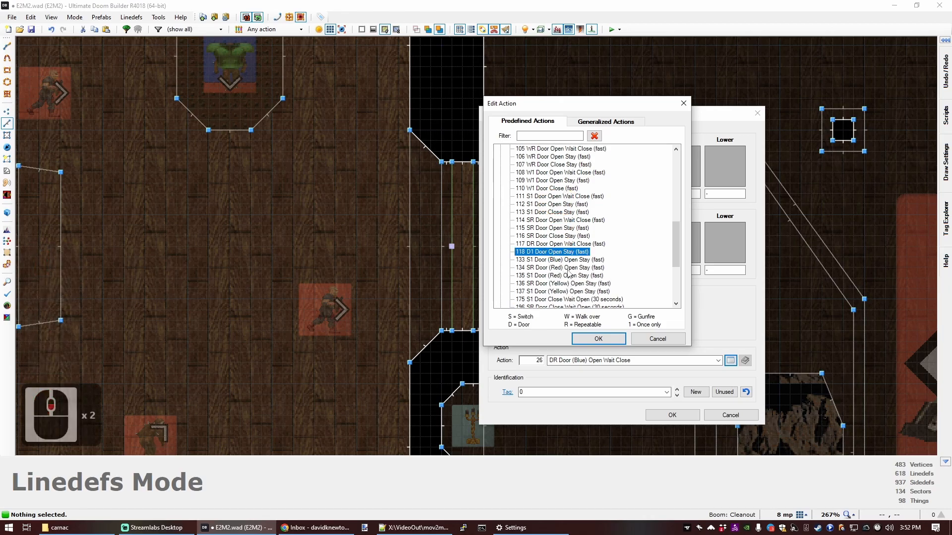
left_click(558, 261)
scroll(559, 266, "down", 2)
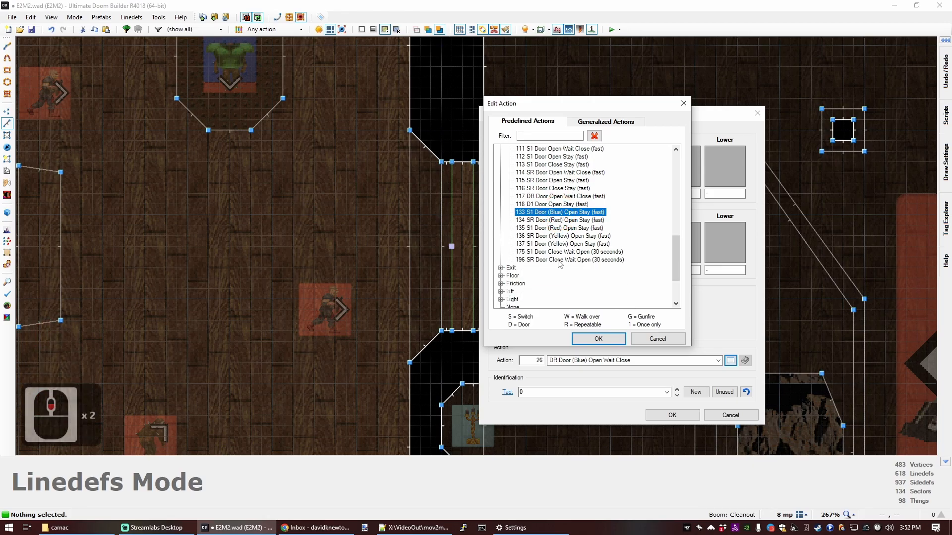
scroll(558, 267, "up", 2)
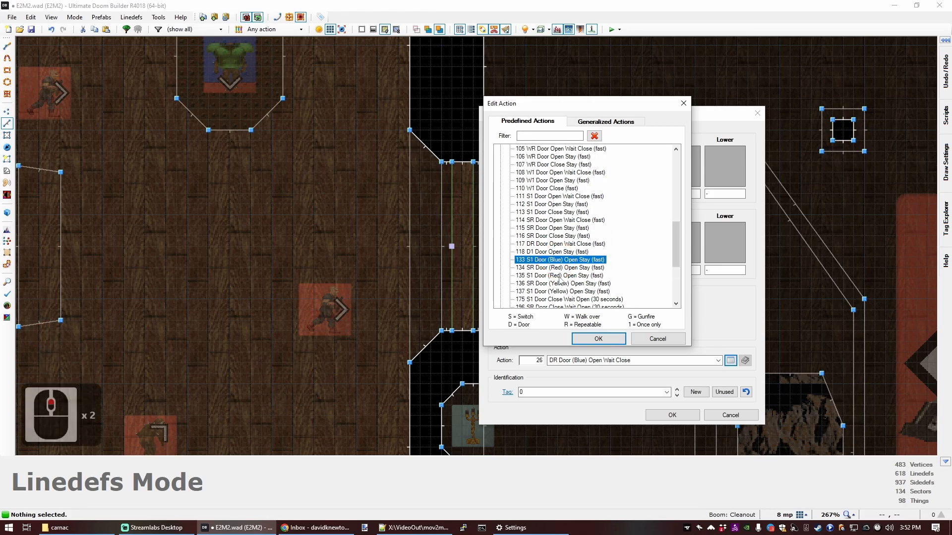
left_click(599, 340)
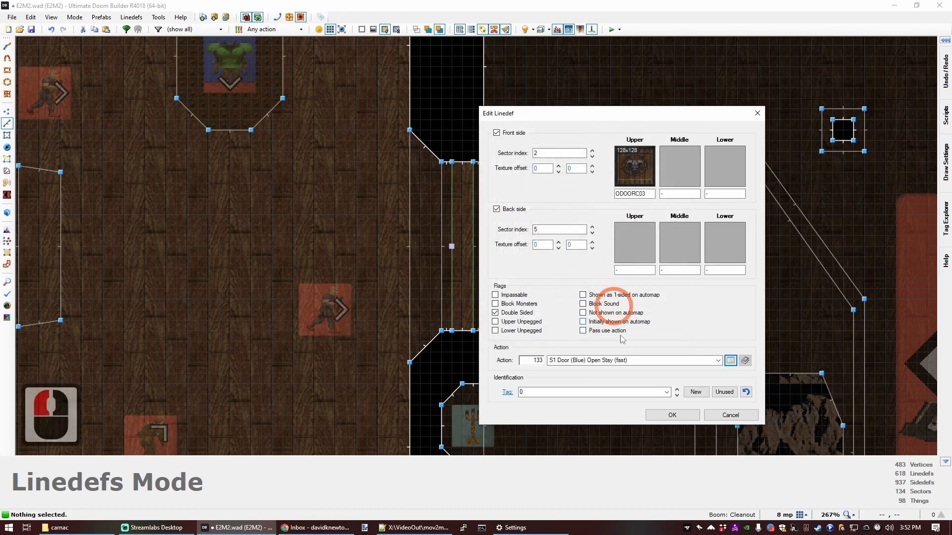
left_click(666, 413)
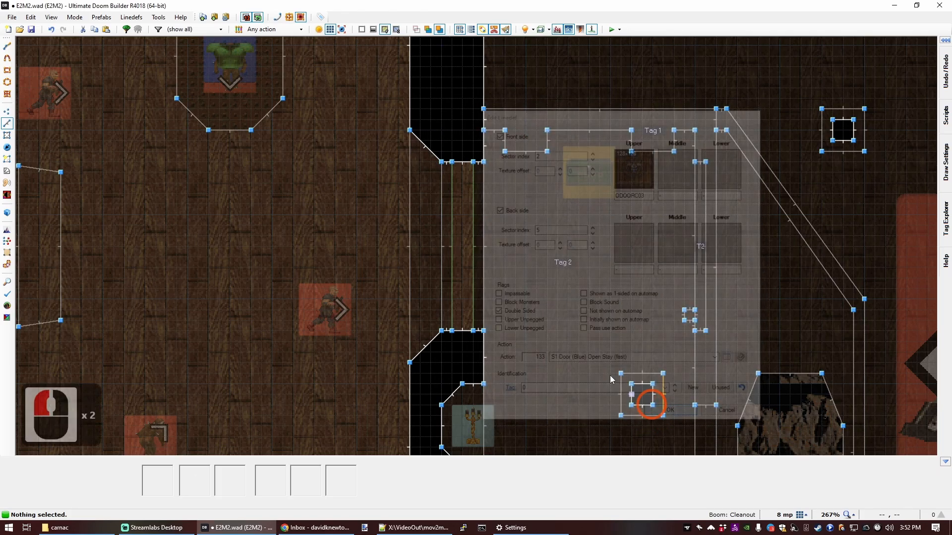
Check the action on the west door's outer line and look over the surrounding start area.
left_click(463, 264)
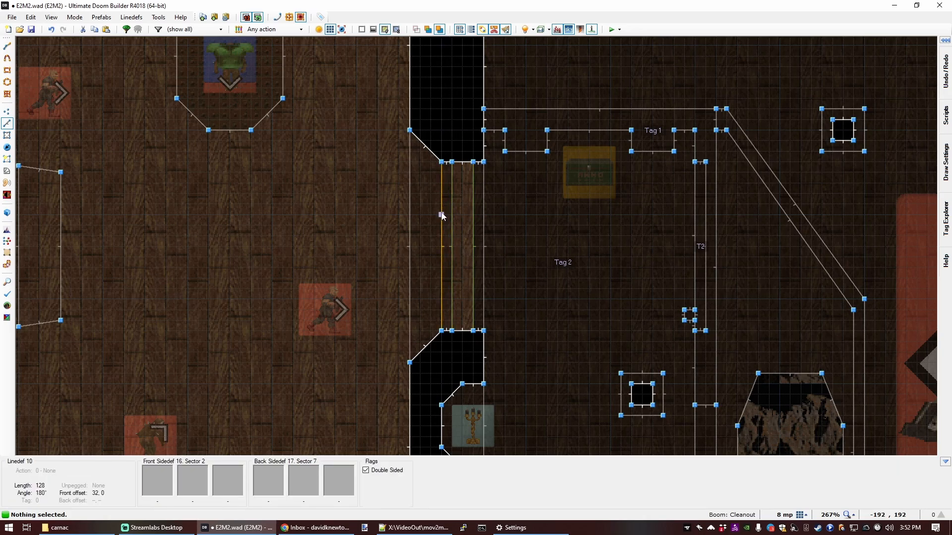
scroll(451, 247, "down", 3)
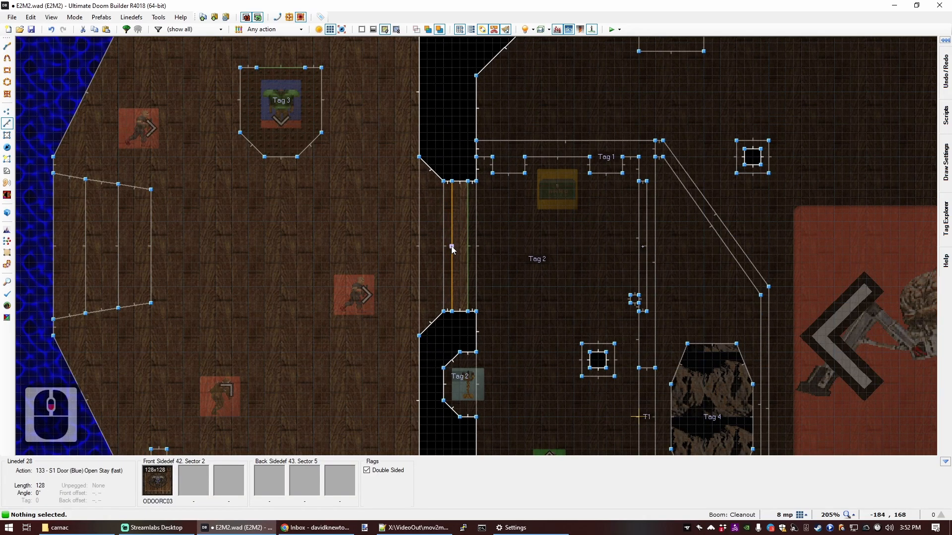
scroll(452, 247, "up", 3)
scroll(453, 249, "down", 5)
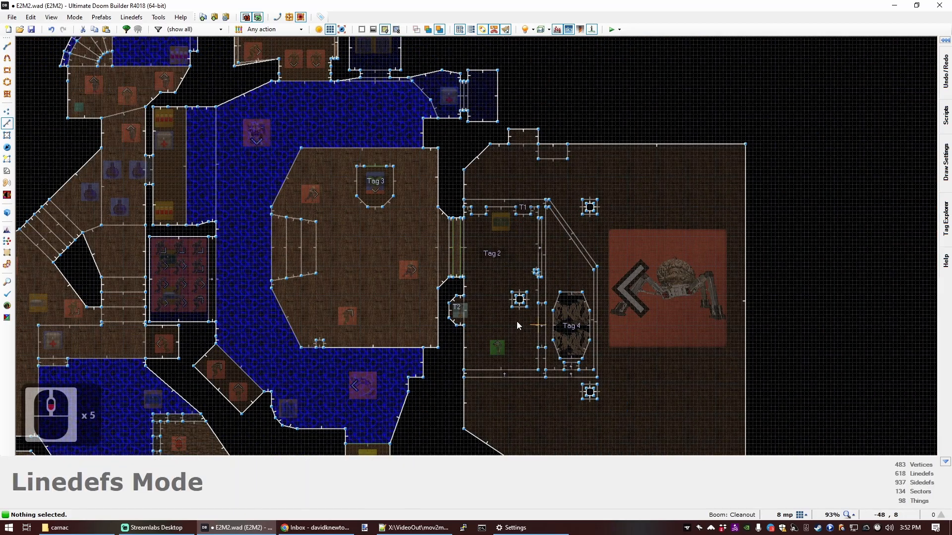
scroll(485, 300, "down", 4)
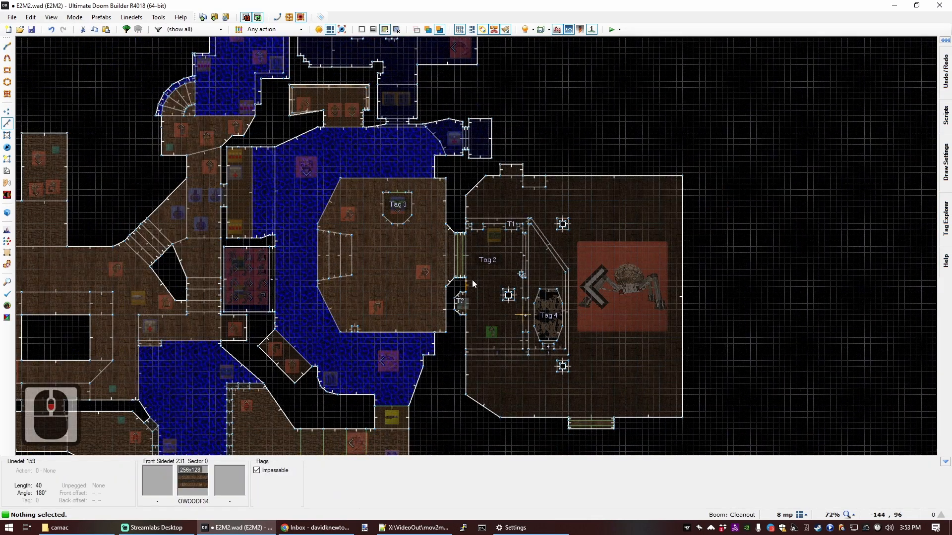
scroll(526, 324, "up", 9)
scroll(522, 409, "down", 6)
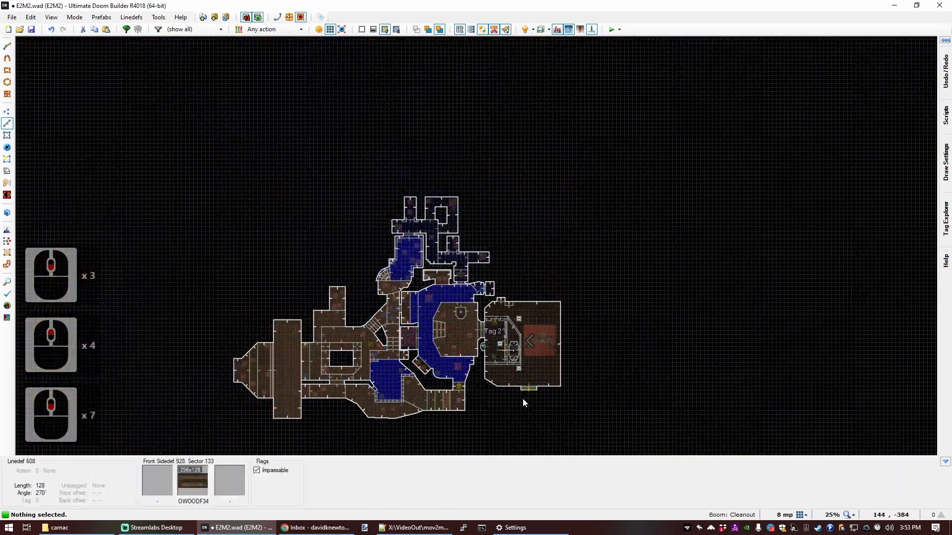
Draw a rectangular room 384 units wide and 128 units deep directly outside the south doorway.
scroll(522, 397, "up", 4)
scroll(515, 297, "up", 4)
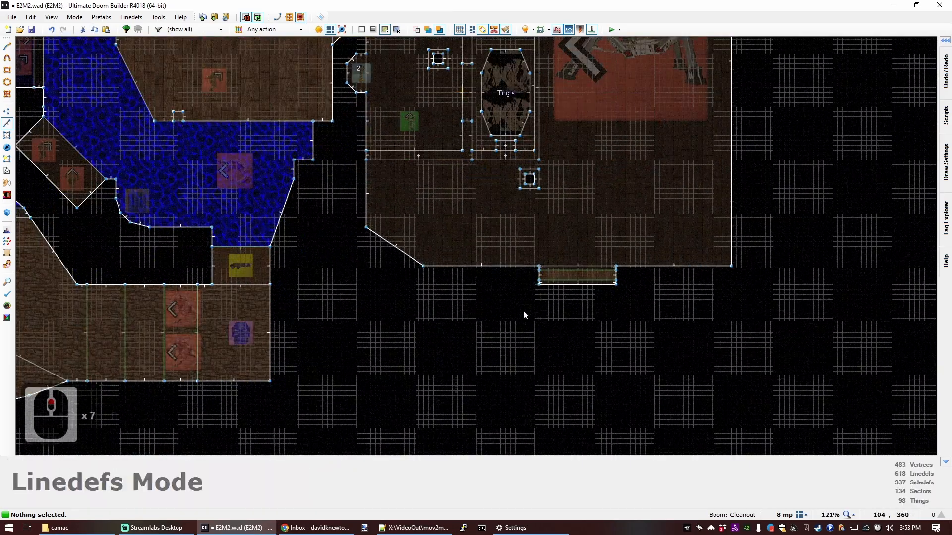
key("ctrl+d")
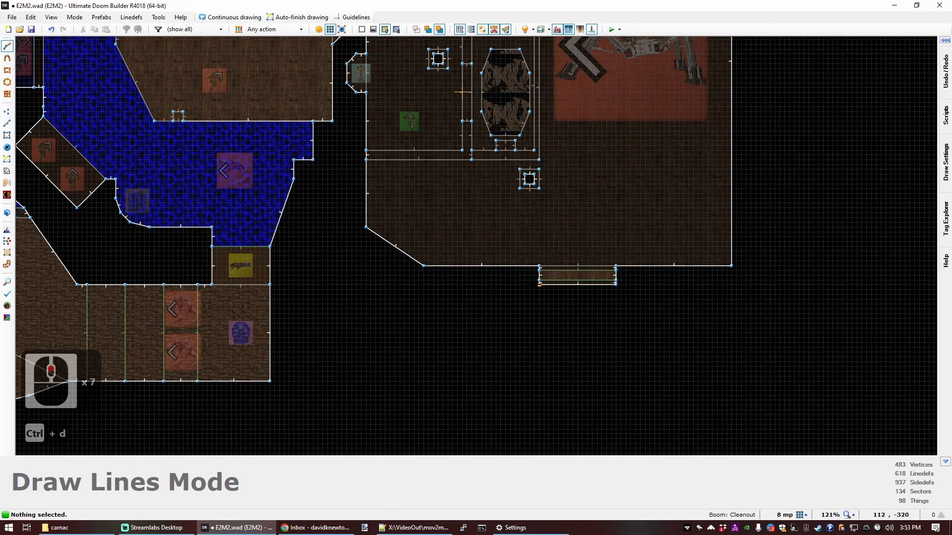
left_click(539, 284)
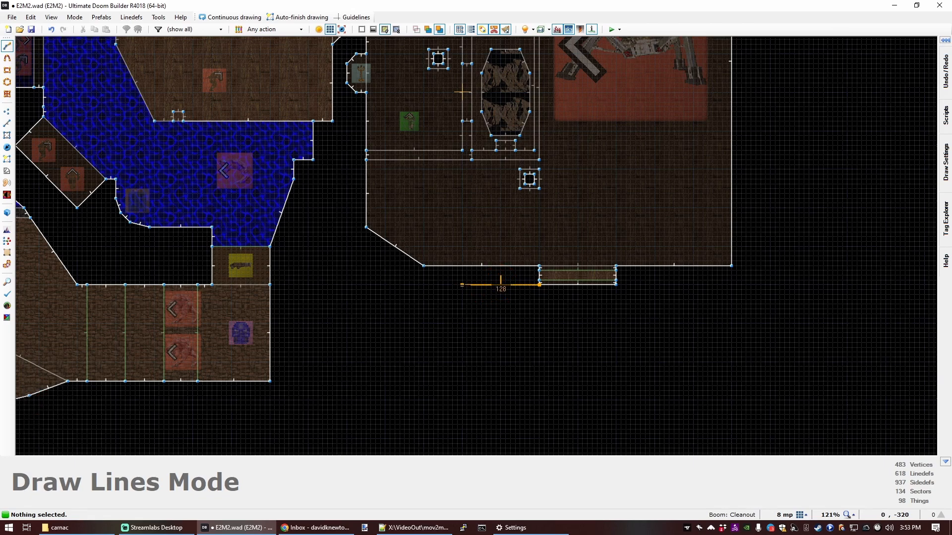
left_click(462, 285)
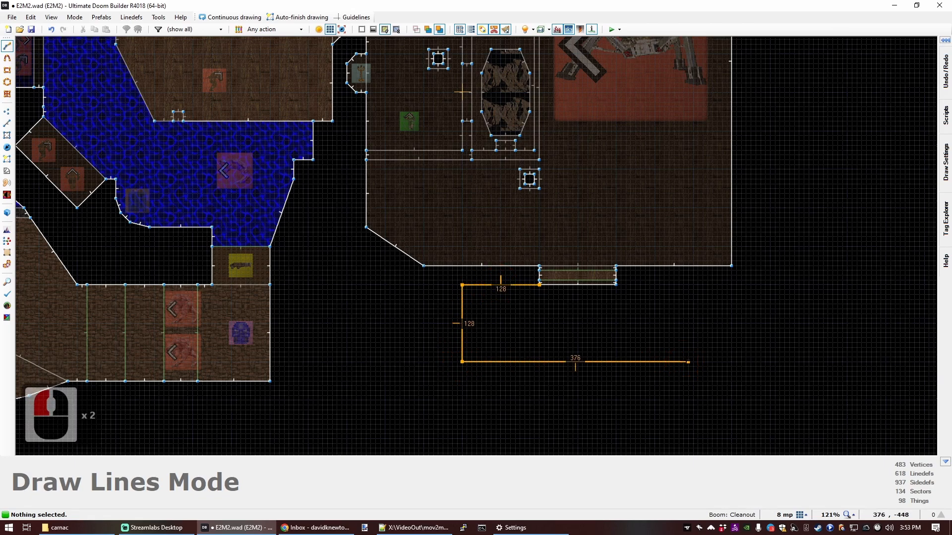
left_click(693, 362)
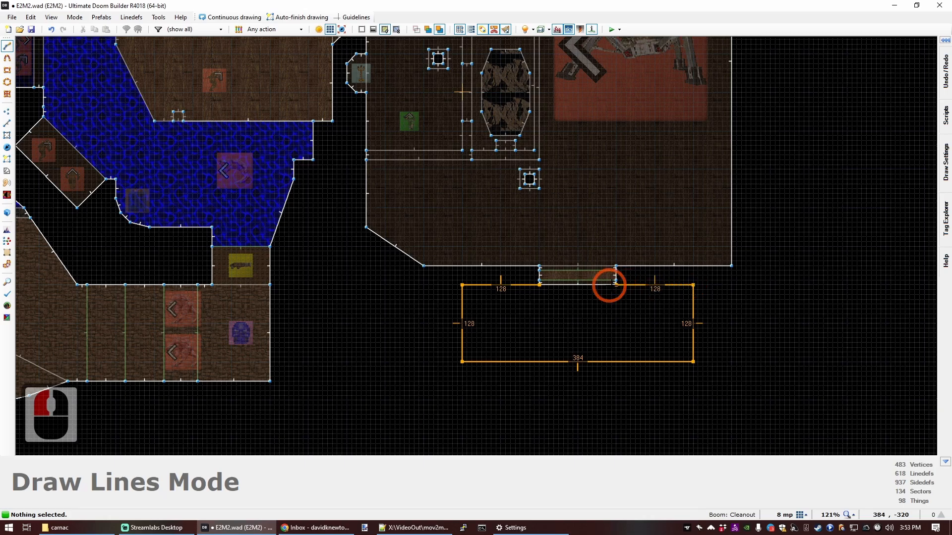
Move the new south room's two upper corner vertices inward by 64 units each so the room becomes a trapezoid.
scroll(489, 307, "up", 5)
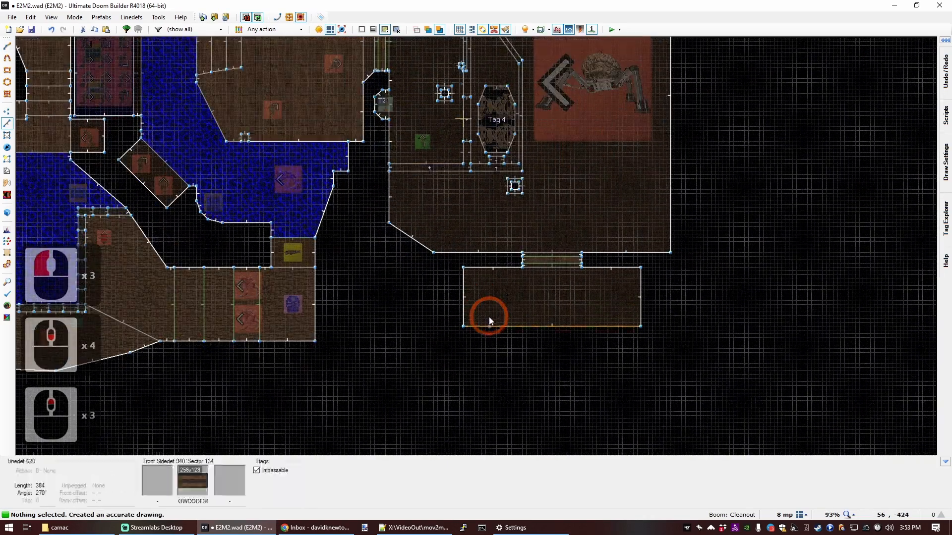
key("v")
right_click_drag(454, 253, 504, 253)
right_click_drag(754, 254, 707, 257)
scroll(559, 255, "down", 2)
scroll(563, 274, "up", 2)
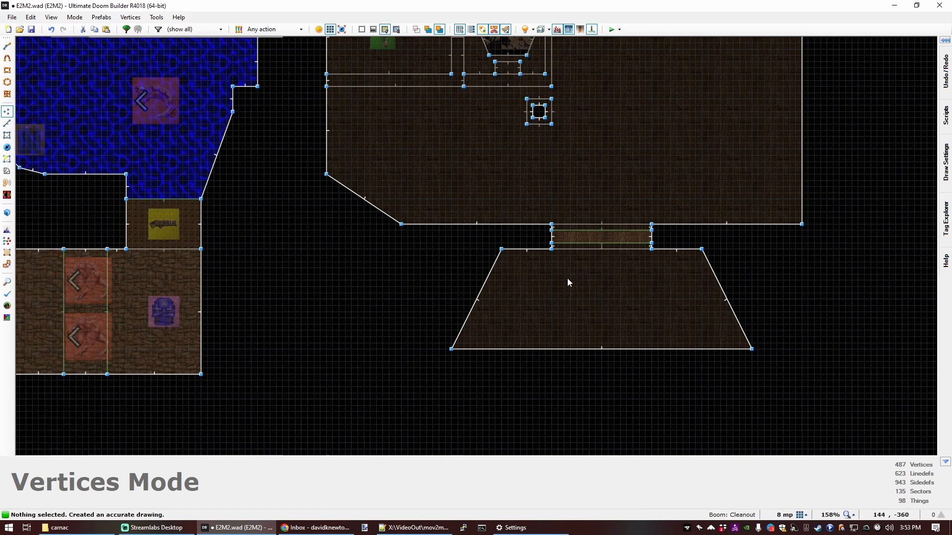
Lower the trapezoid room's floor below the doorway and texture the exposed step under the door with OWOODF34.
scroll(565, 279, "down", 2)
scroll(556, 286, "up", 1)
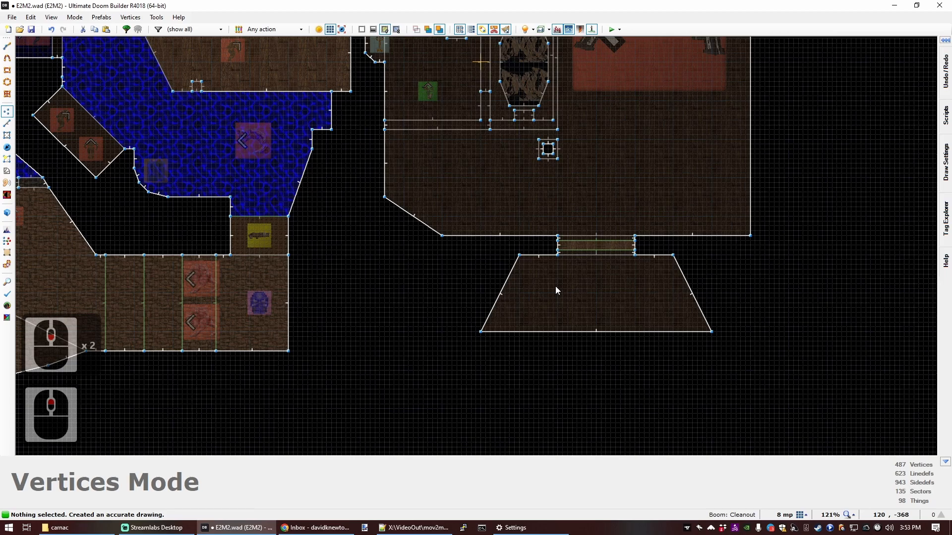
key("q")
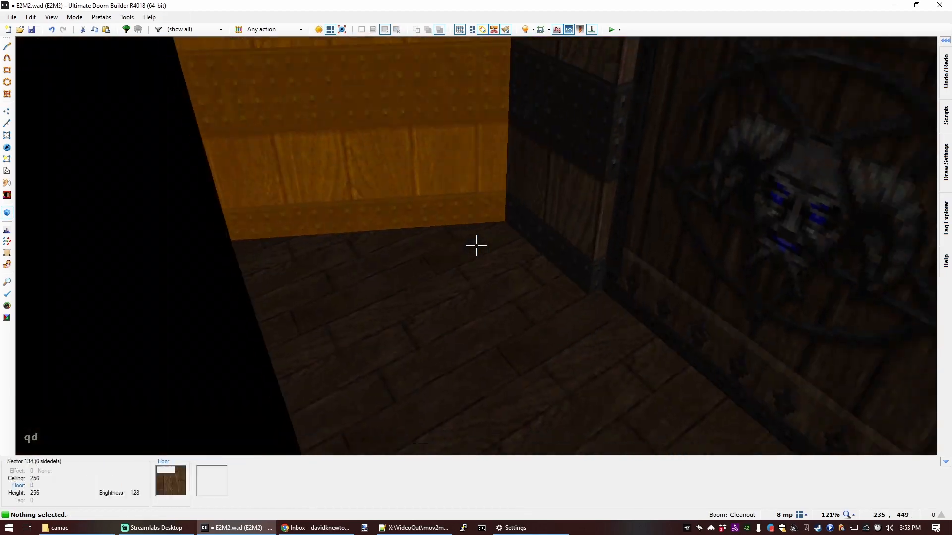
left_click(476, 246)
scroll(476, 245, "down", 8)
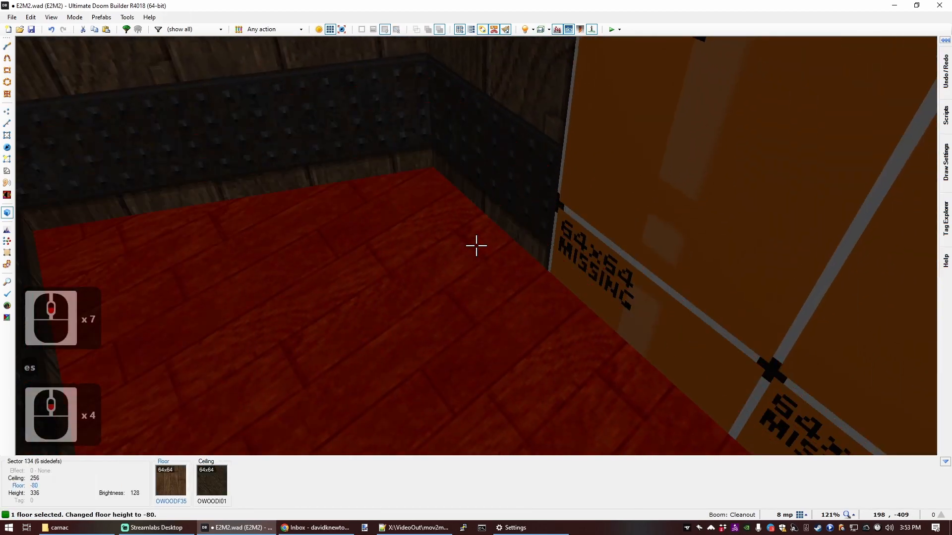
key("c")
key("ctrl+c")
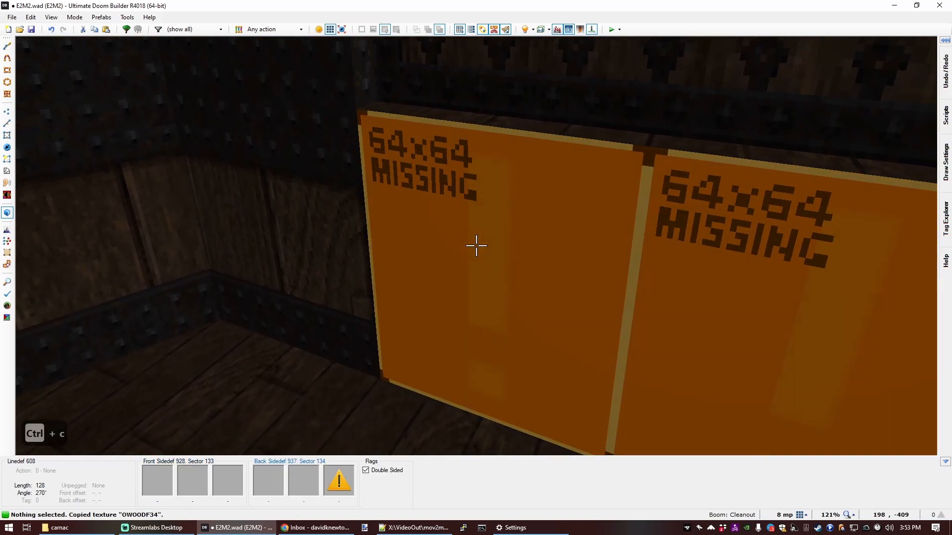
key("d")
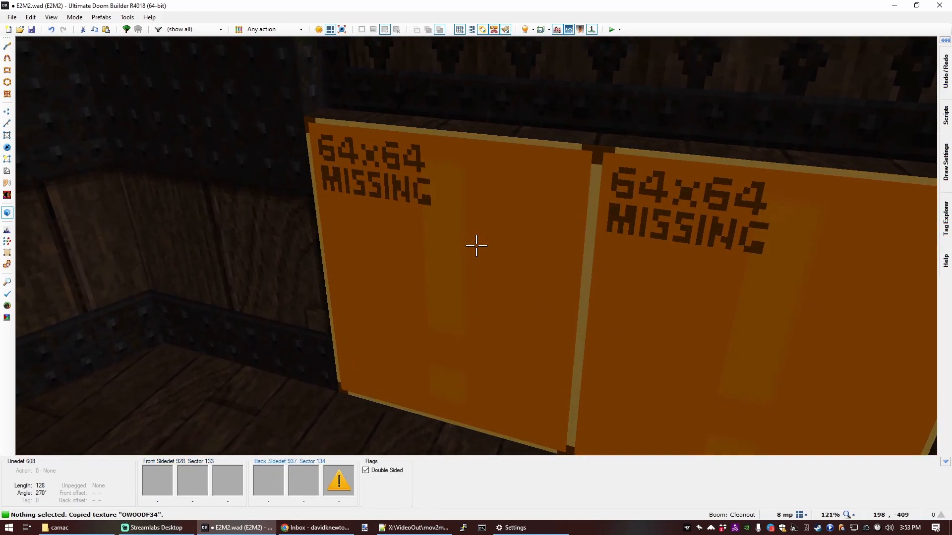
middle_click(476, 245)
Lower the ceilings of the two doorway strips on either side of the south door to door height.
key("e")
key("s")
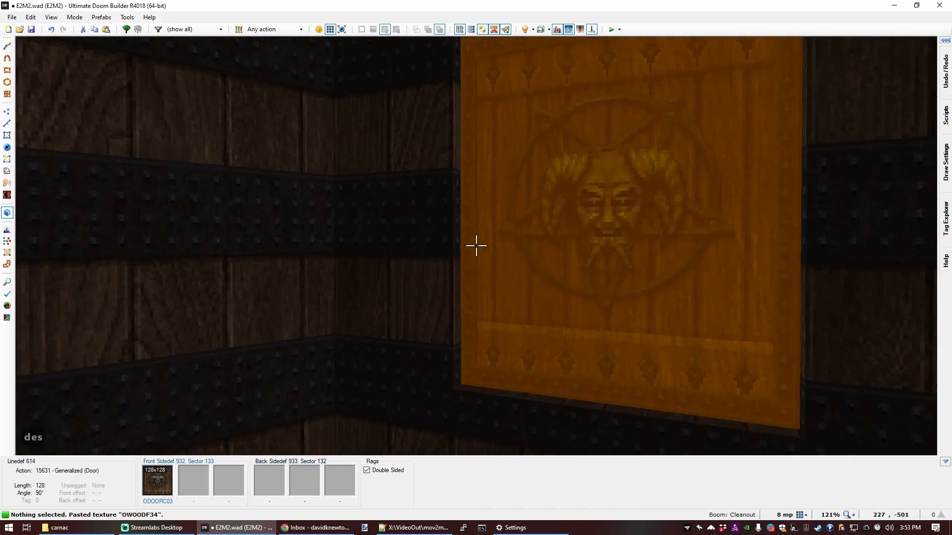
key("e")
key("s")
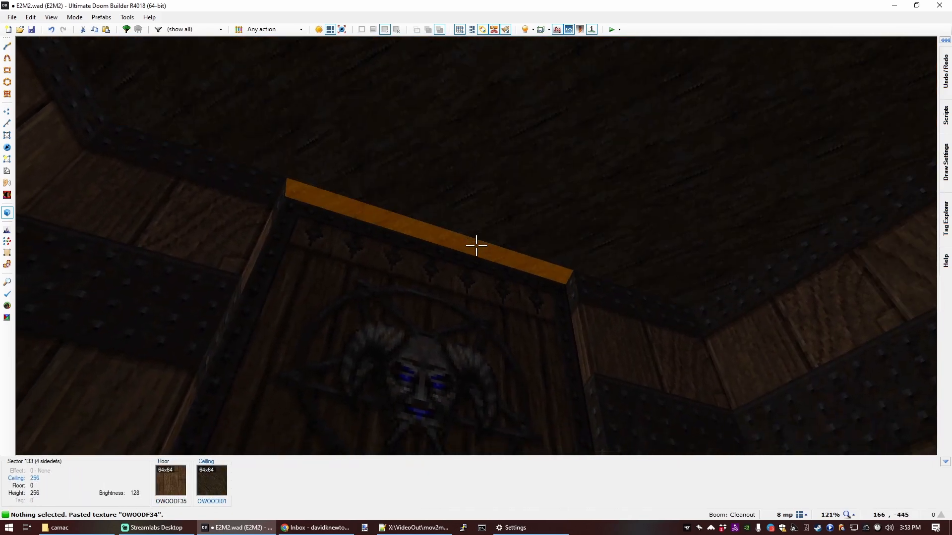
left_click(475, 245)
key("s")
key("c")
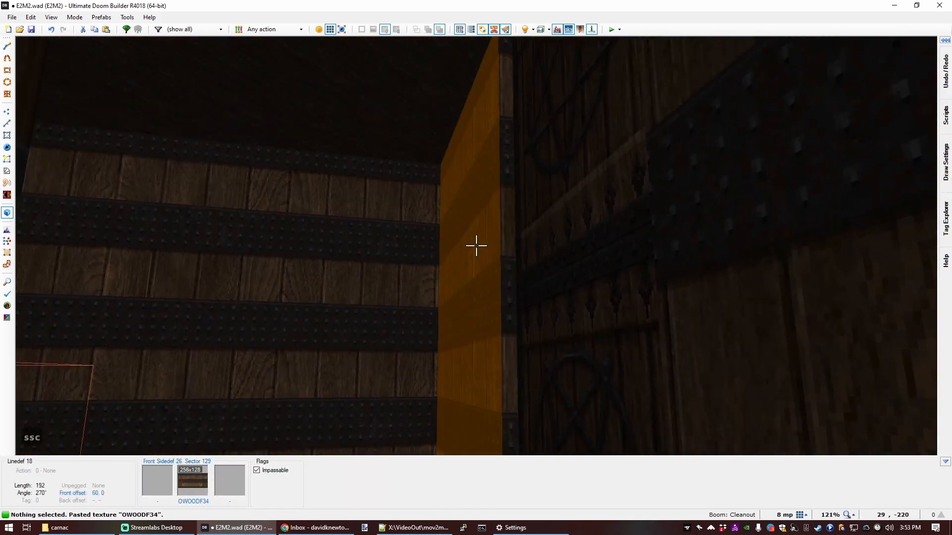
key("e")
key("f")
left_click(476, 245)
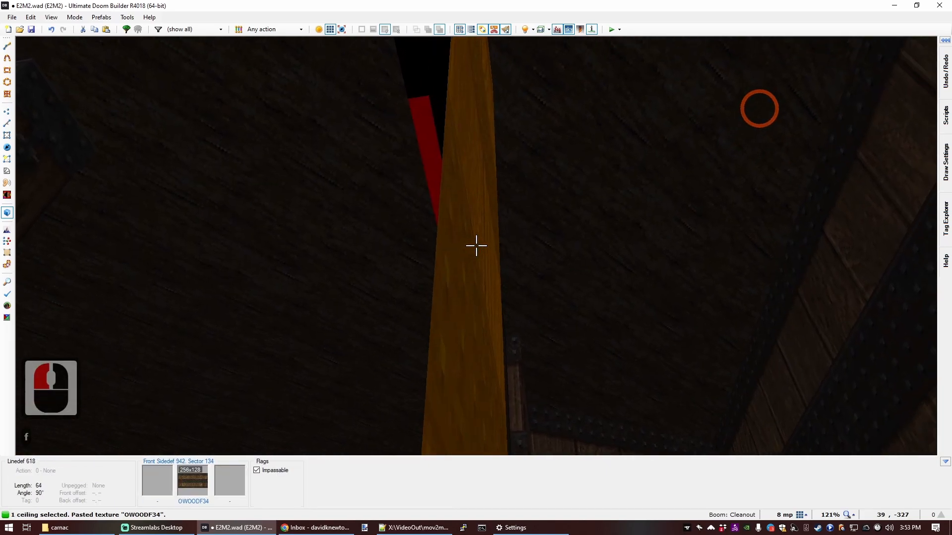
key("e")
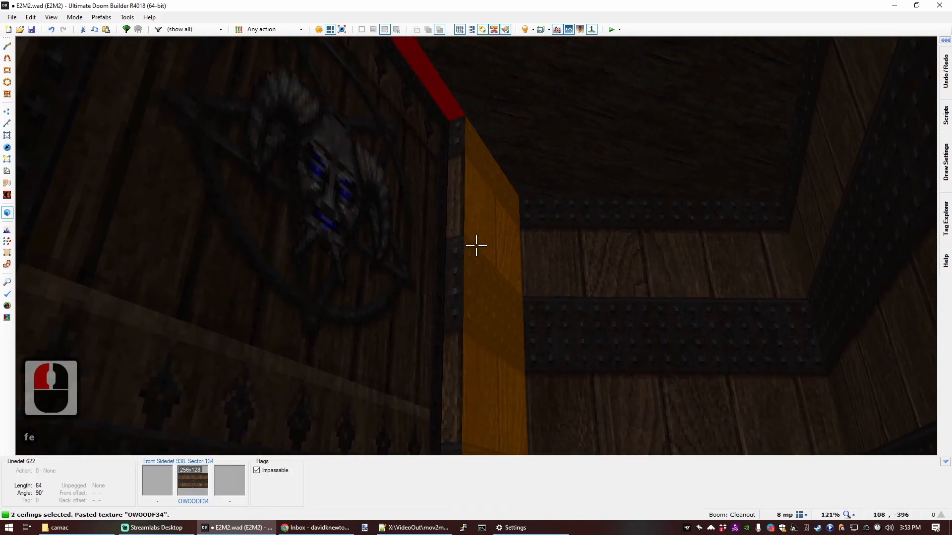
scroll(476, 245, "down", 3)
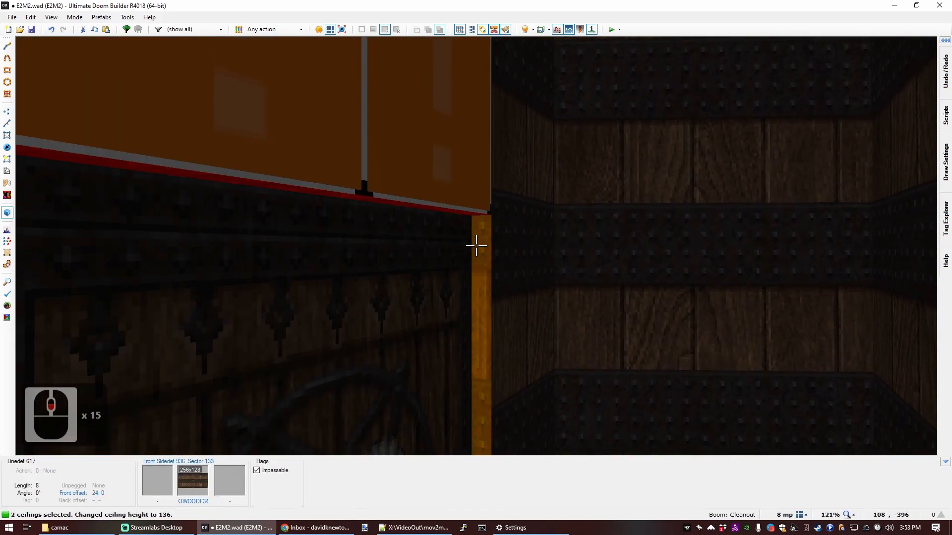
Texture the walls above both sides of the south doorway with OWOODF34 and set them upper-unpegged.
key("ctrl+c")
middle_click(476, 246)
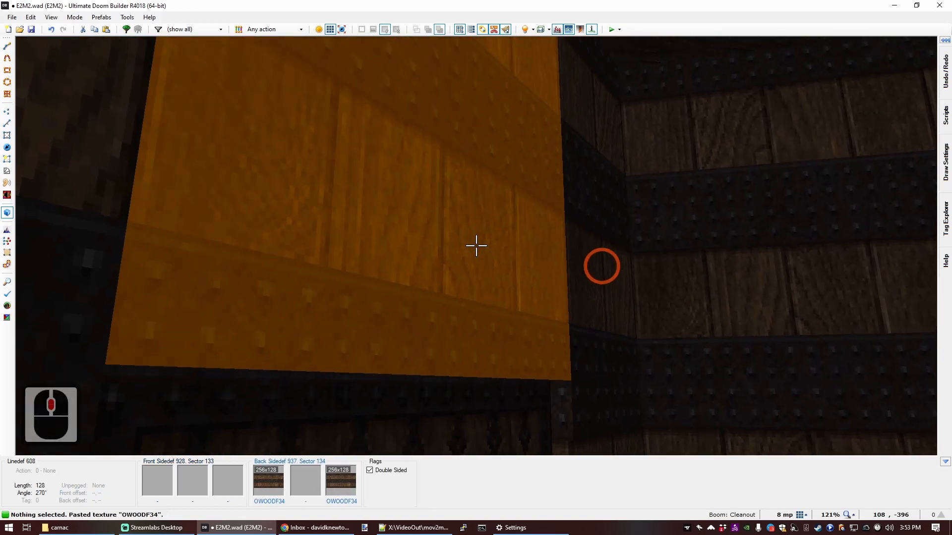
key("u")
key("s")
key("s")
middle_click(476, 246)
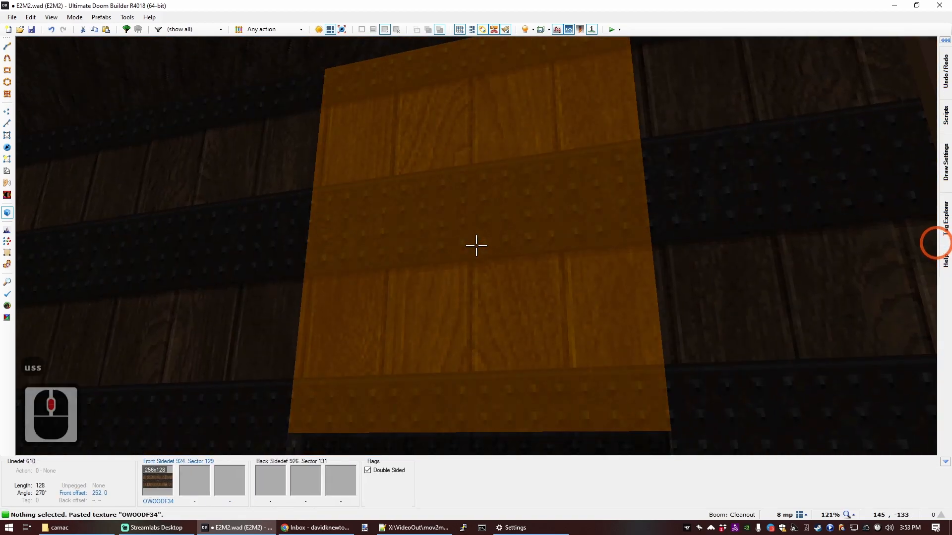
key("u")
Inspect the start room in 3D from the south door to the symbol-covered pillar and recess at the north wall.
key("d")
key("e")
key("f")
key("d")
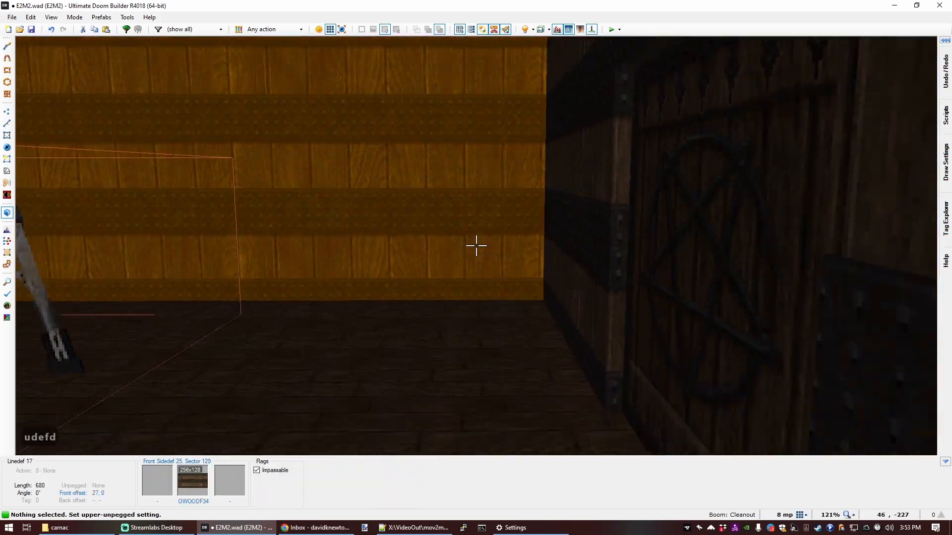
key("f")
key("e")
key("f")
key("e")
key("s")
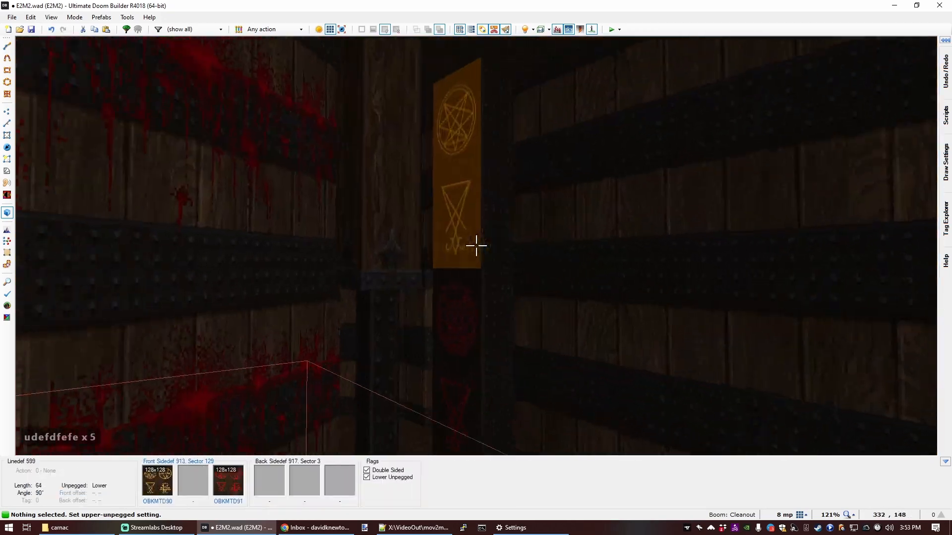
key("d")
key("d")
key("e")
key("e")
key("e")
key("e")
key("e")
key("e")
key("e")
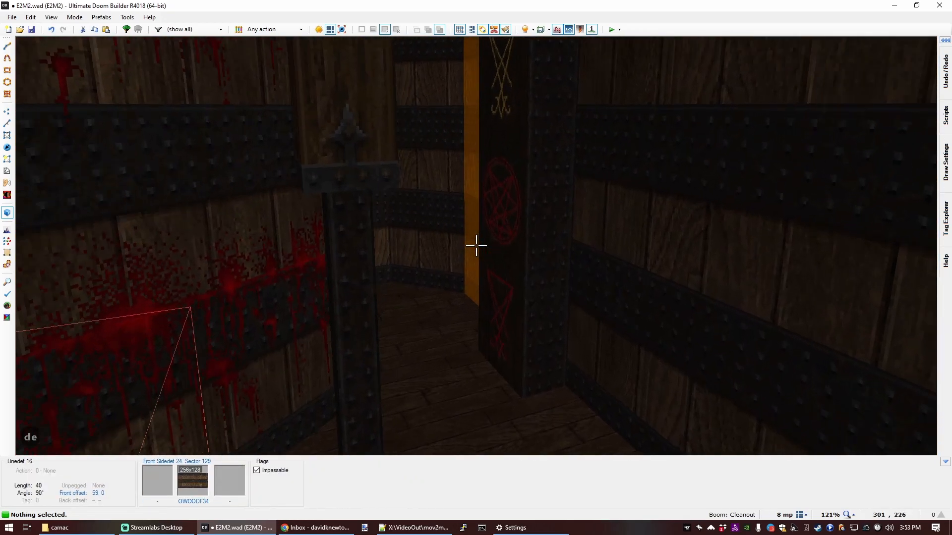
Copy the symbol-covered pillar sector from the north wall and paste it against the south wall, 32 units west of the south door.
key("q")
scroll(480, 244, "down", 5)
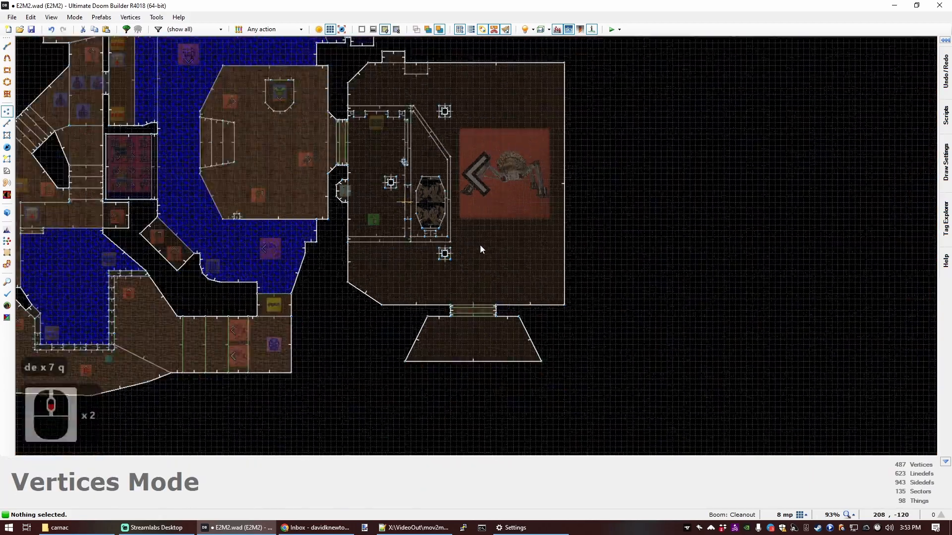
scroll(474, 250, "up", 4)
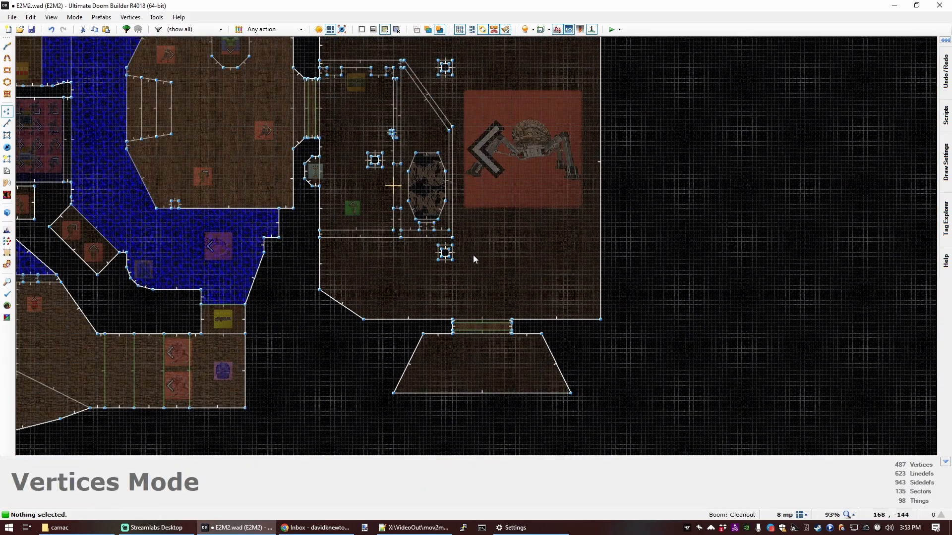
scroll(473, 255, "down", 4)
scroll(434, 212, "up", 5)
key("s")
left_click(444, 187)
key("ctrl+c")
scroll(445, 187, "down", 5)
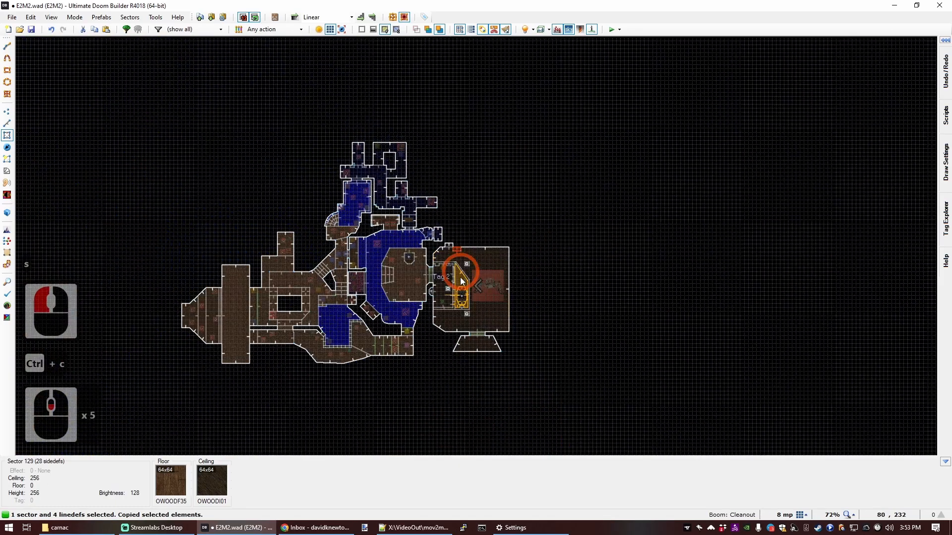
scroll(460, 277, "up", 9)
key("ctrl+v")
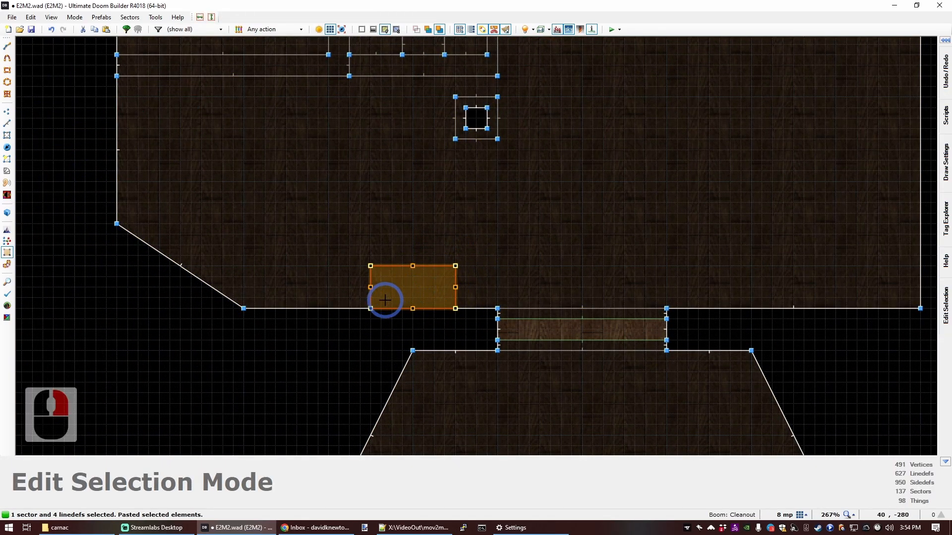
left_click(384, 296)
Draw an angled recess about 96 units wide and 64 deep into the south wall, starting at the pasted pillar's west corner.
scroll(373, 260, "down", 6)
scroll(353, 236, "up", 4)
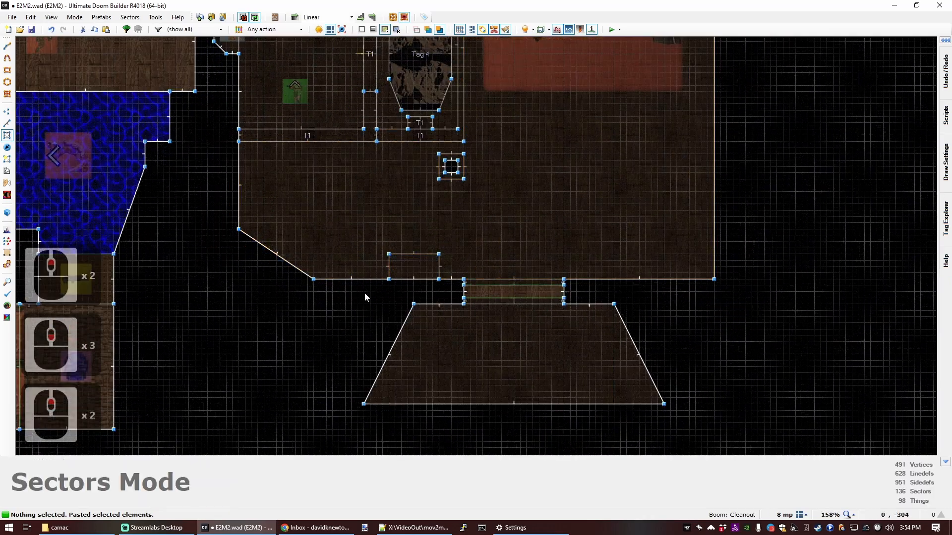
key("ctrl+d")
left_click(395, 268)
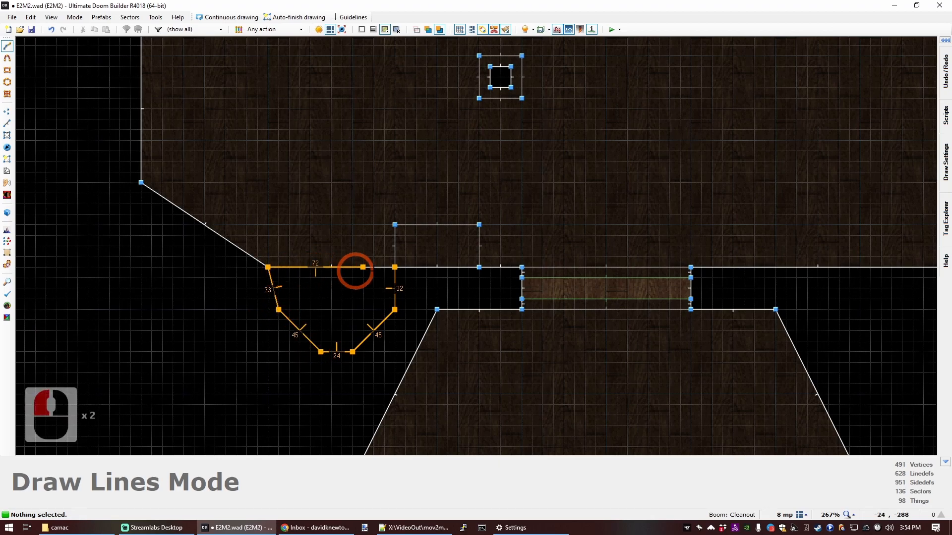
left_click(395, 269)
Align the recess's west corner vertex with its side wall and add a vertex on the diagonal wall to reshape the room's southwest corner.
key("c")
key("v")
left_click_drag(267, 267, 280, 270)
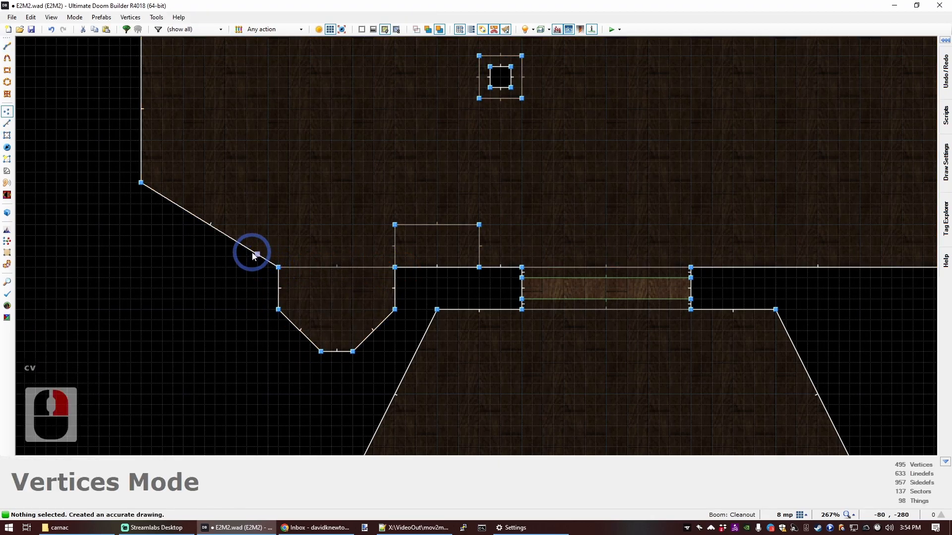
scroll(226, 270, "down", 4)
Inspect the new southwest recess, the pasted pillar and the surrounding wall textures in 3D.
key("q")
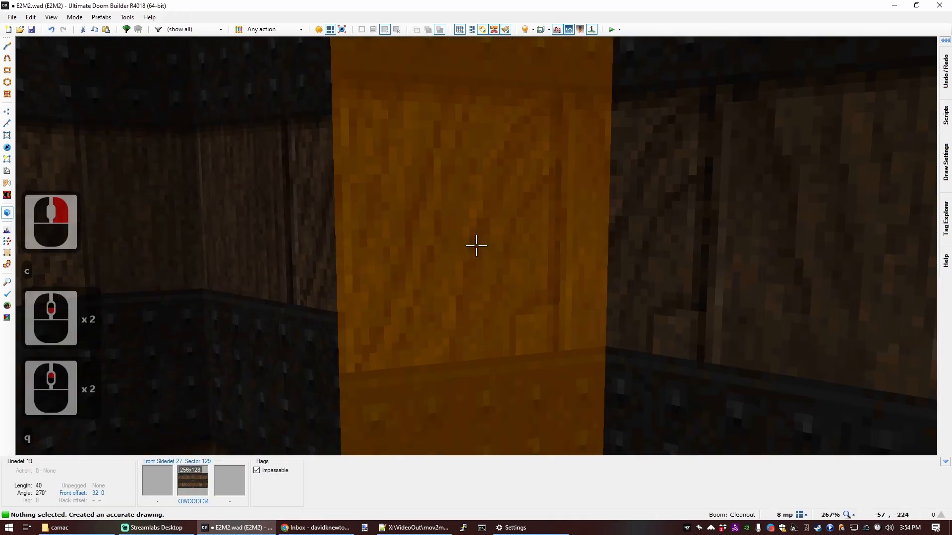
key("d")
key("e")
key("s")
key("e")
key("e")
key("f")
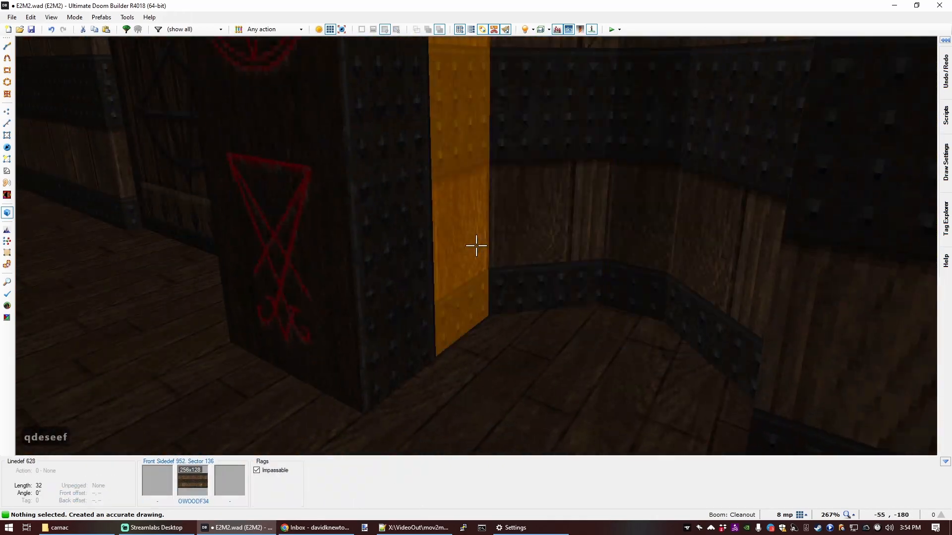
key("e")
key("f")
key("d")
key("e")
key("s")
key("e")
key("f")
key("e")
key("q")
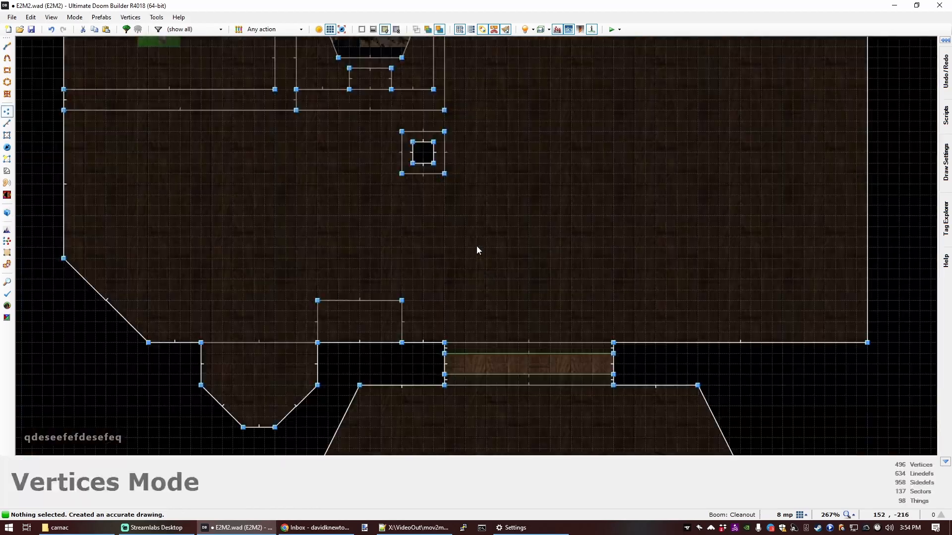
scroll(477, 246, "down", 6)
scroll(492, 217, "up", 3)
scroll(484, 223, "up", 5)
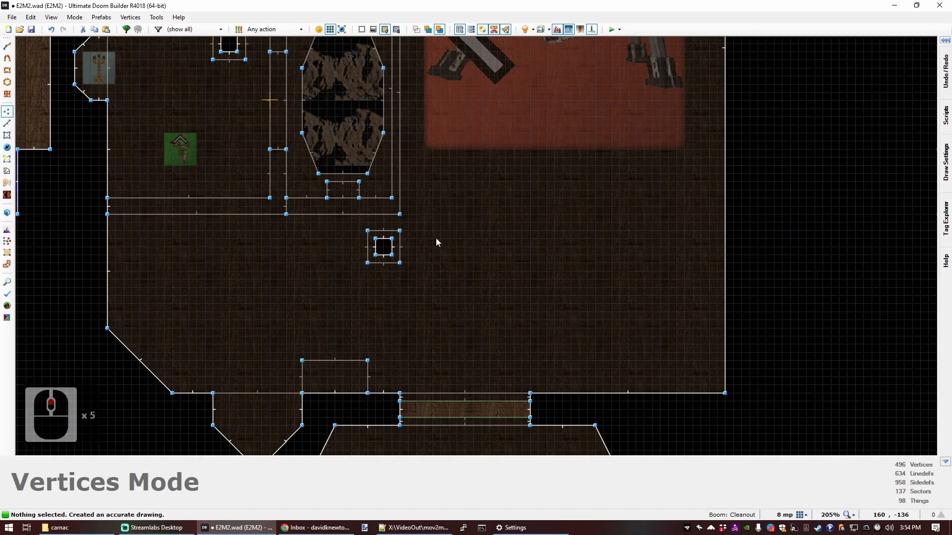
scroll(489, 301, "down", 3)
scroll(486, 303, "up", 2)
scroll(468, 315, "down", 3)
scroll(453, 378, "up", 3)
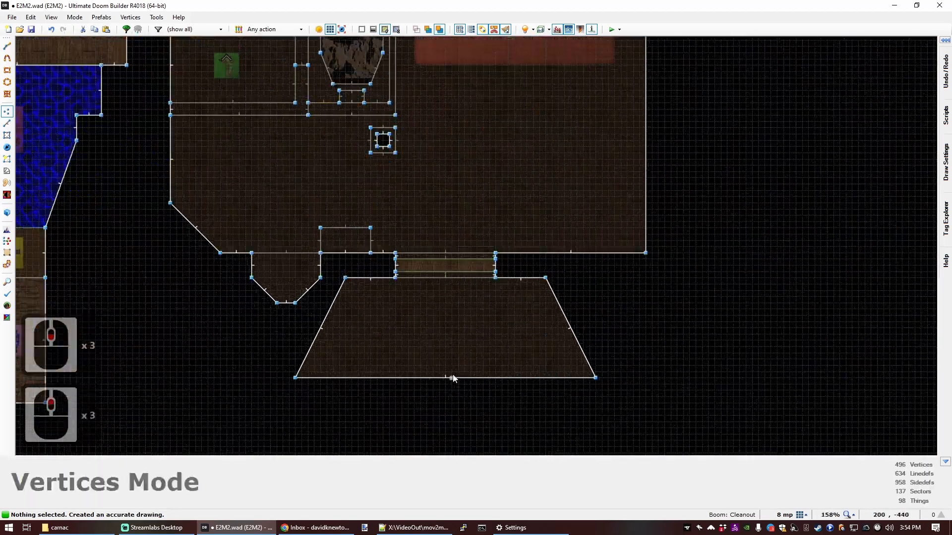
In 3D, copy the OWATER01 flat from an existing water floor and paste it onto the floor of the lowered room beyond the south door.
key("q")
key("d")
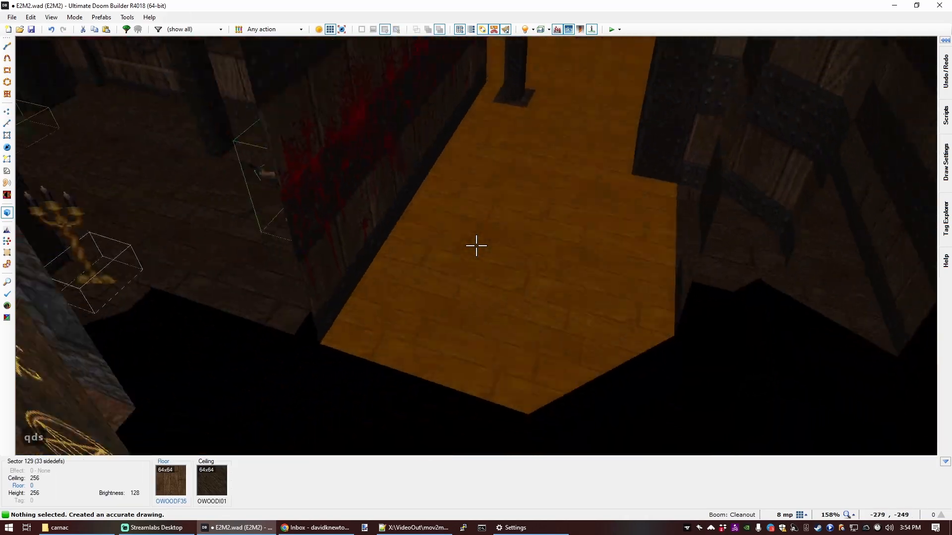
key("s")
key("s")
key("s")
key("s")
key("s")
key("s")
key("s")
key("ctrl+c")
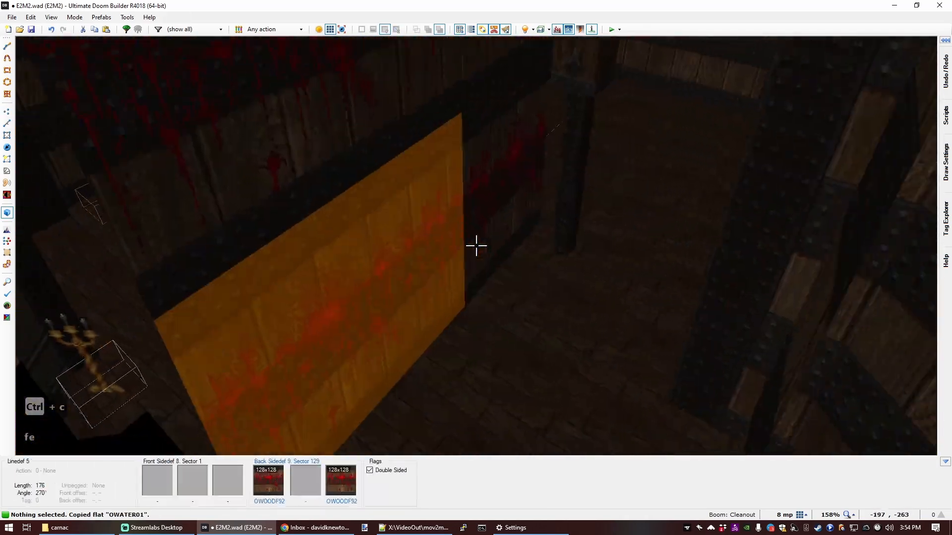
key("f")
key("e")
key("f")
key("d")
key("ctrl+v")
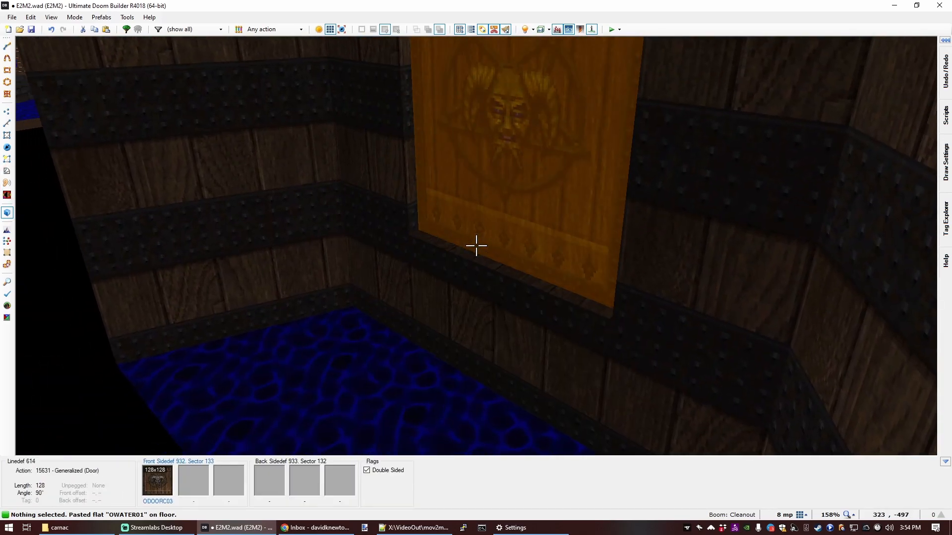
Raise the brightness of the water room and its doorway sector to 192.
left_click(476, 245)
left_click(476, 245)
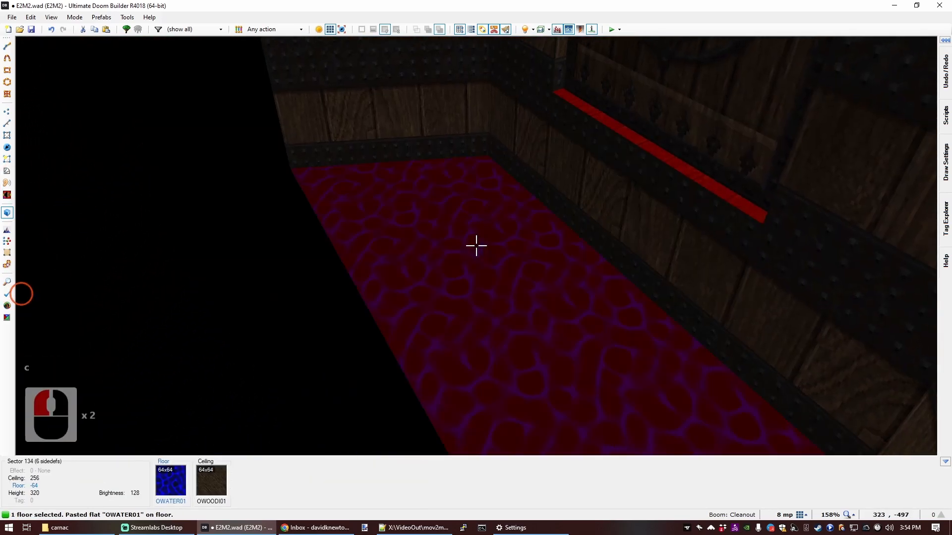
scroll(475, 245, "up", 5, "ctrl")
scroll(476, 245, "down", 2, "ctrl")
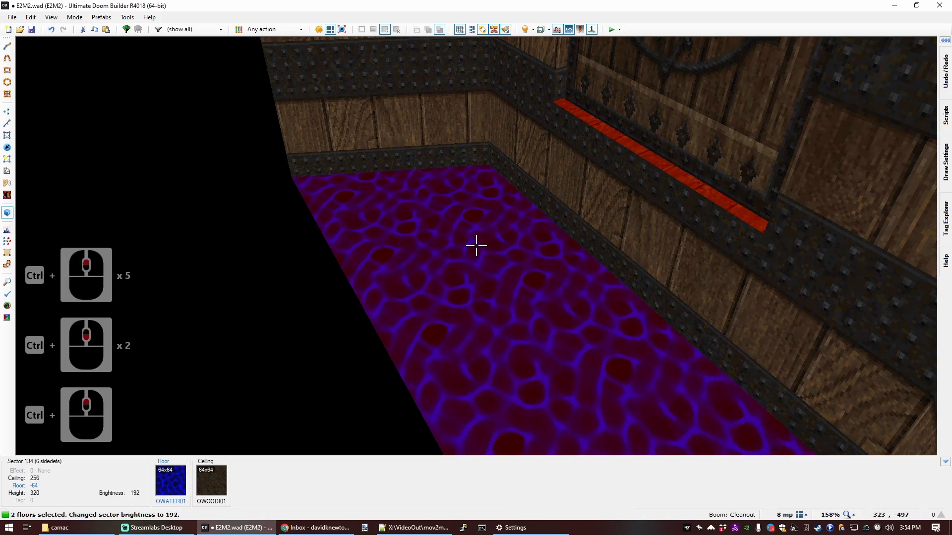
key("c")
Fly around in 3D to compare the new water room's floor and lighting with the existing outdoor water area.
key("s")
key("e")
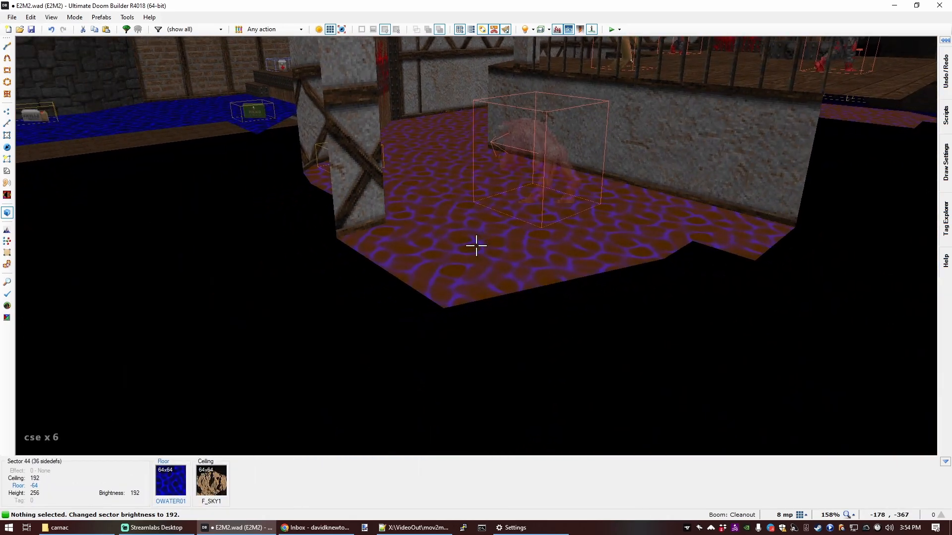
key("d")
key("f")
key("f")
key("f")
key("f")
key("f")
key("f")
key("f")
key("f")
key("f")
key("f")
key("e")
key("q")
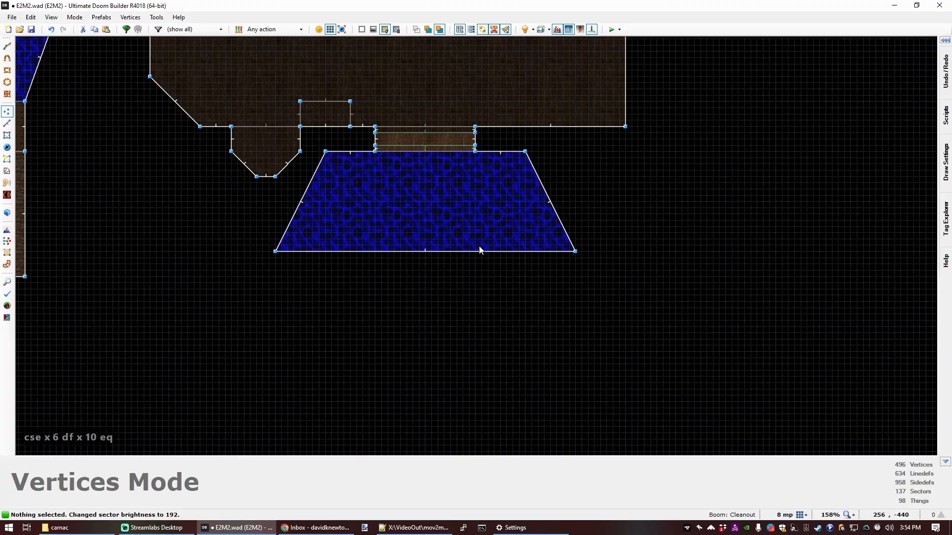
Extend the water room 192 units south by adding two vertices to its south wall, forming a 384-unit-wide rectangular section.
scroll(477, 249, "down", 6)
scroll(463, 257, "up", 4)
scroll(507, 295, "up", 1)
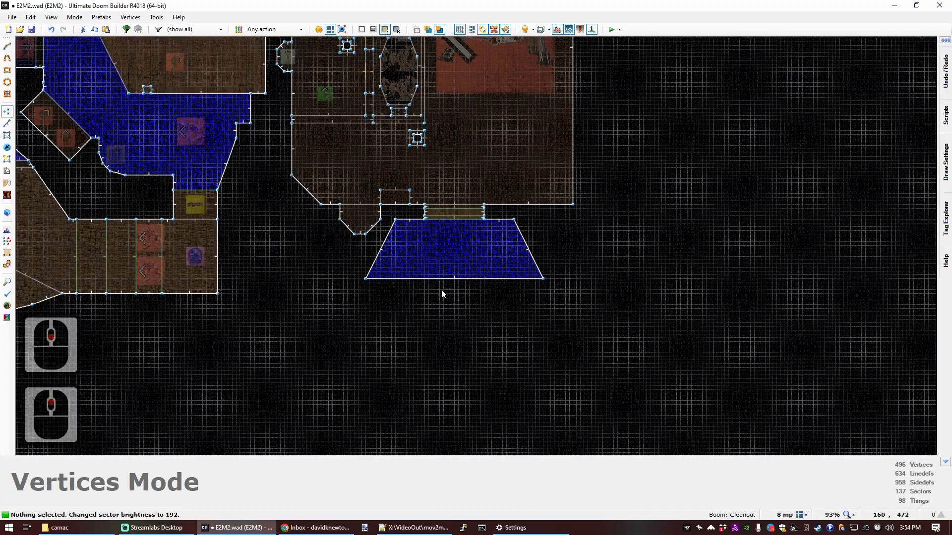
scroll(442, 291, "down", 4)
scroll(427, 341, "up", 4)
key("c")
key("v")
right_click_drag(457, 205, 396, 274)
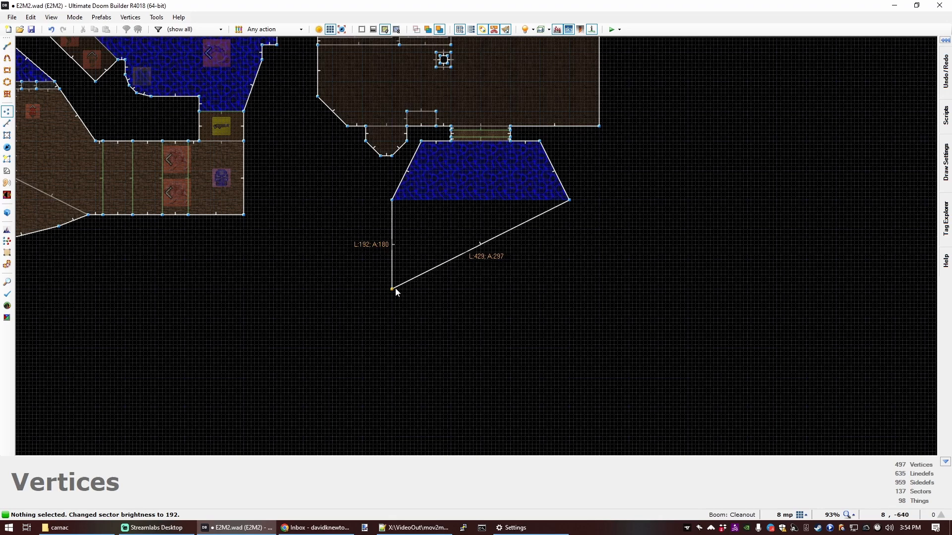
right_click_drag(397, 292, 397, 292)
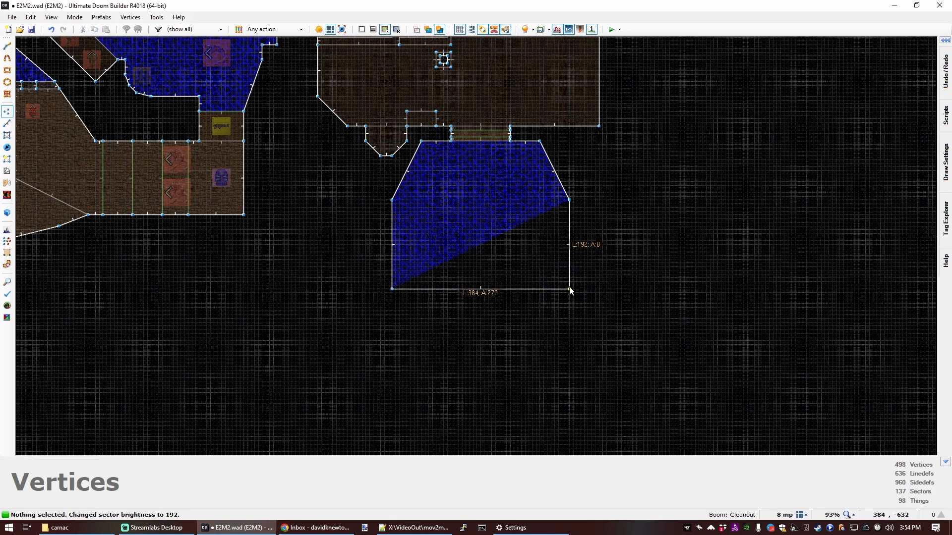
right_click_drag(570, 291, 571, 290)
Add and move vertices along the south side to bend the water room southwest, ending it in a straight 256-unit west wall.
right_click_drag(442, 322, 363, 349)
right_click_drag(515, 391, 515, 392)
scroll(459, 349, "down", 4)
scroll(395, 388, "up", 3)
right_click_drag(508, 313, 392, 324)
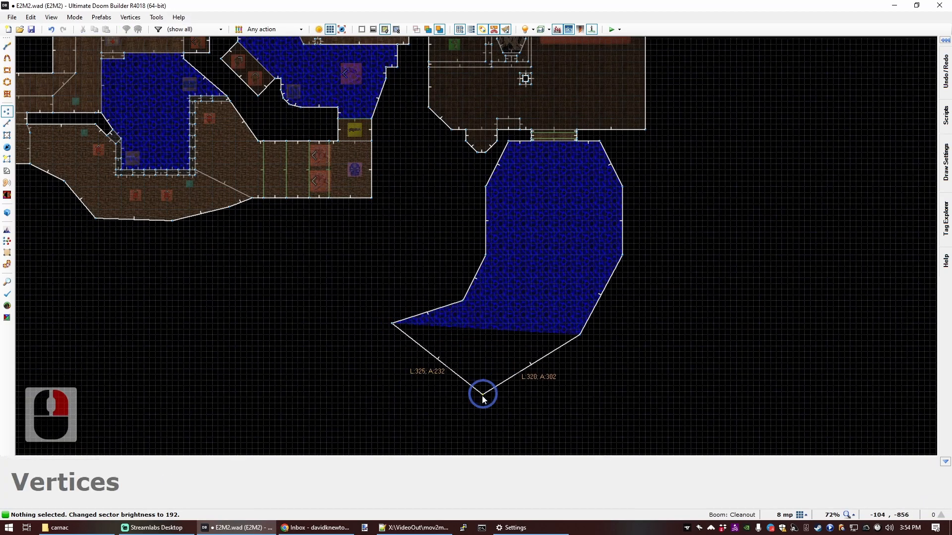
right_click_drag(483, 395, 508, 409)
right_click_drag(359, 353, 352, 352)
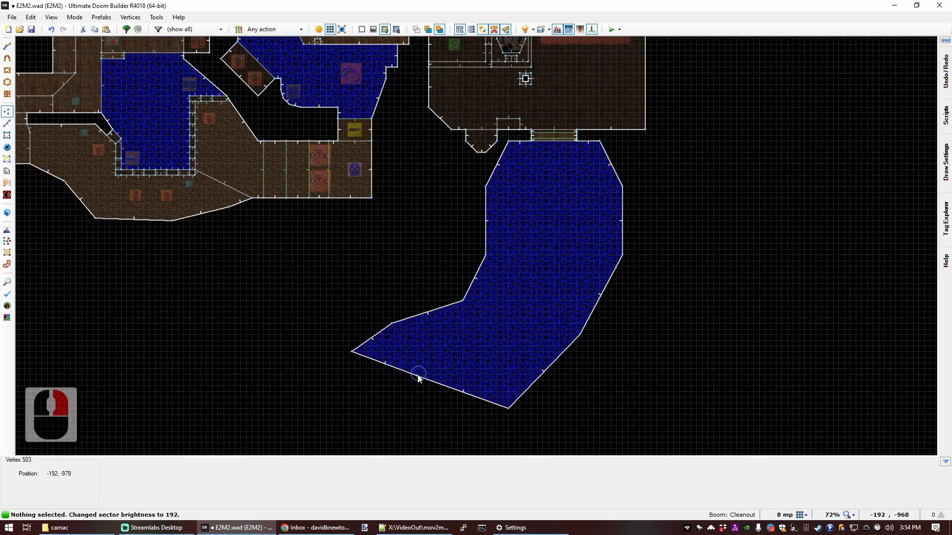
right_click_drag(417, 426, 415, 414)
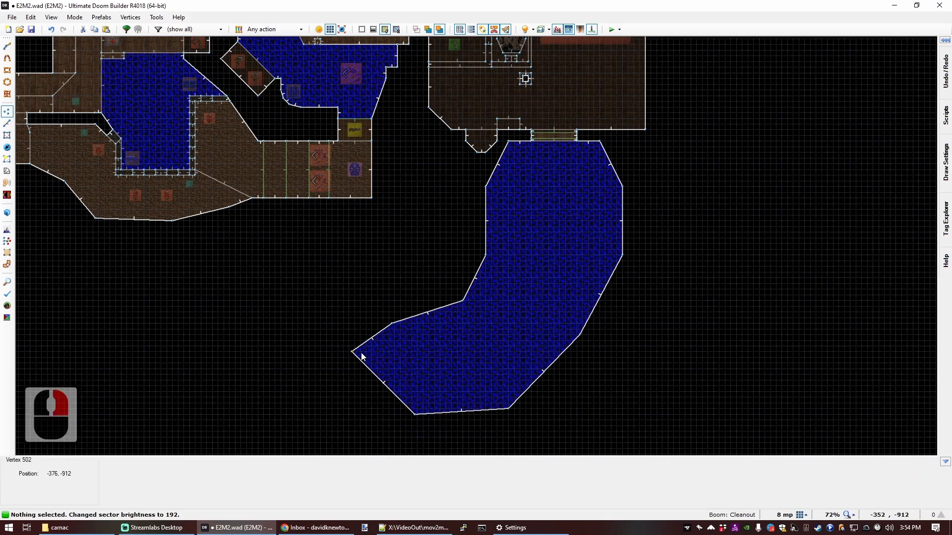
right_click_drag(346, 325, 346, 323)
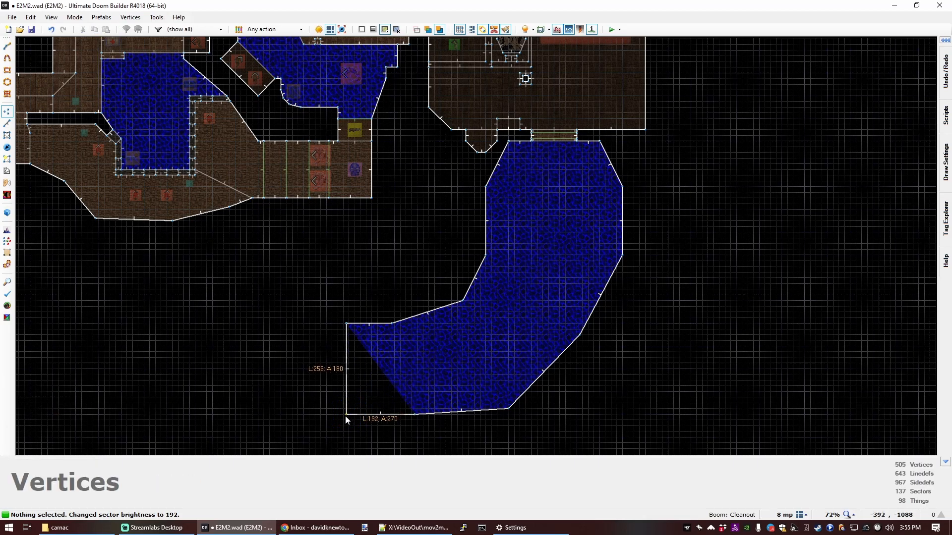
right_click_drag(345, 417, 345, 416)
Lower the floor of the extended water room to -128 in 3D.
key("q")
key("d")
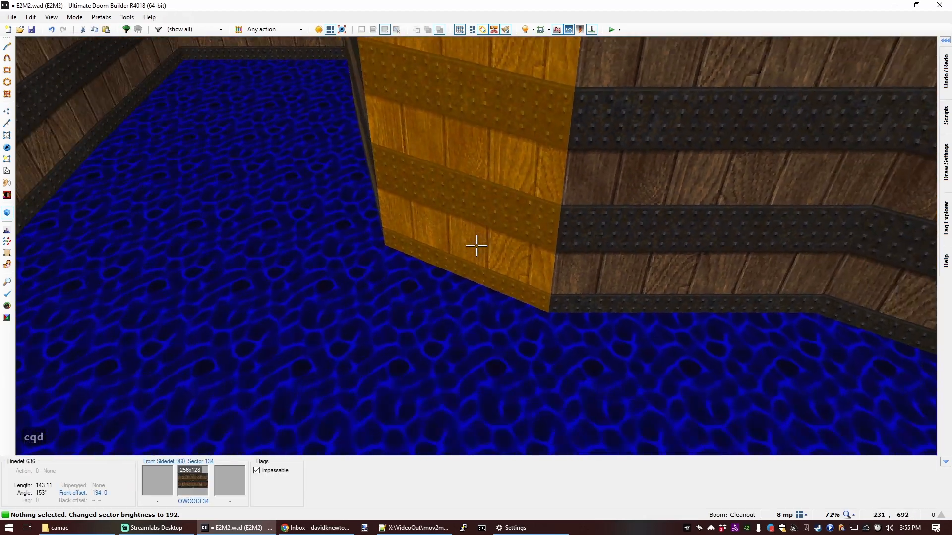
key("d")
key("d")
key("e")
key("s")
left_click(476, 246)
scroll(476, 245, "down", 8)
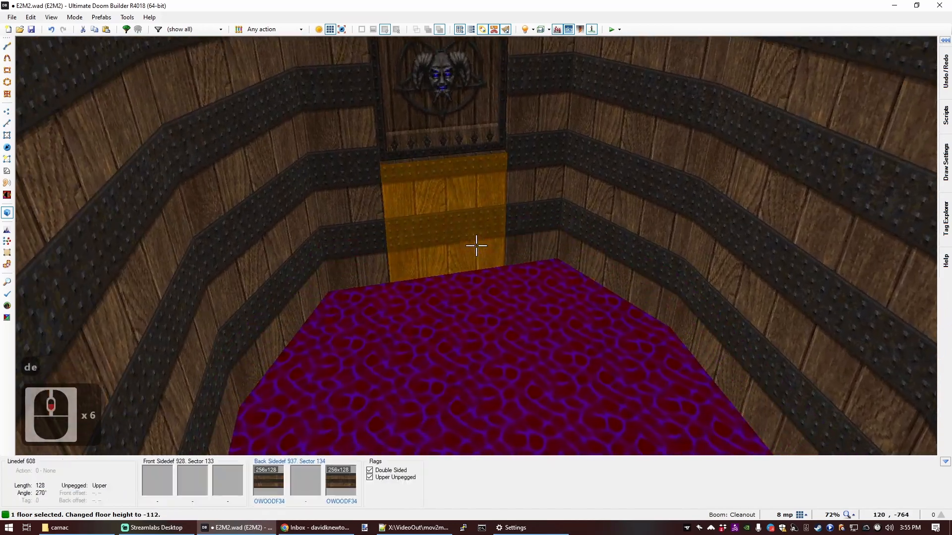
key("c")
Inspect the door, wall textures and curved layout of the deepened water room in 3D.
key("e")
key("d")
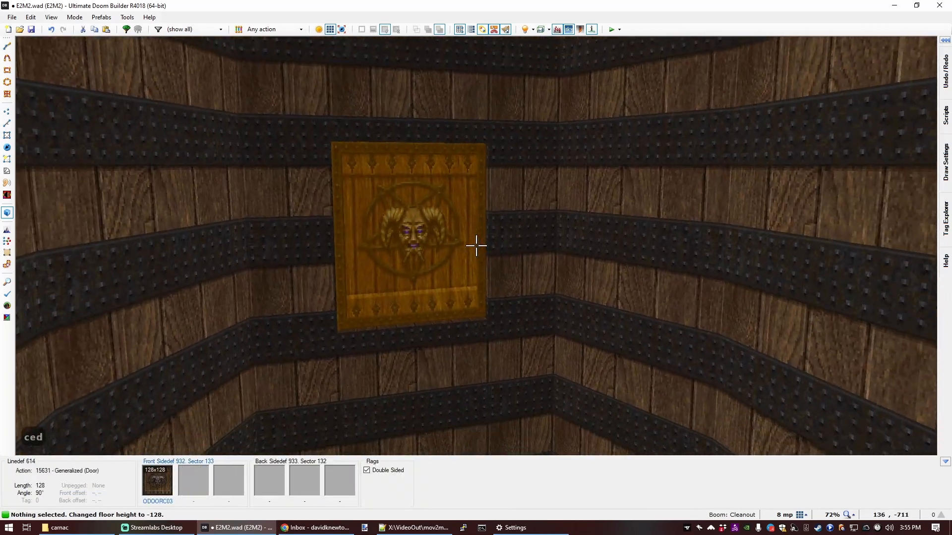
key("e")
key("f")
key("d")
key("s")
key("e")
key("f")
key("f")
key("e")
key("q")
Draw a bent sector along the water room's inner west wall, 128 units wide with a 192-unit straight stretch before it turns southwest.
scroll(486, 240, "down", 2)
scroll(484, 238, "up", 6)
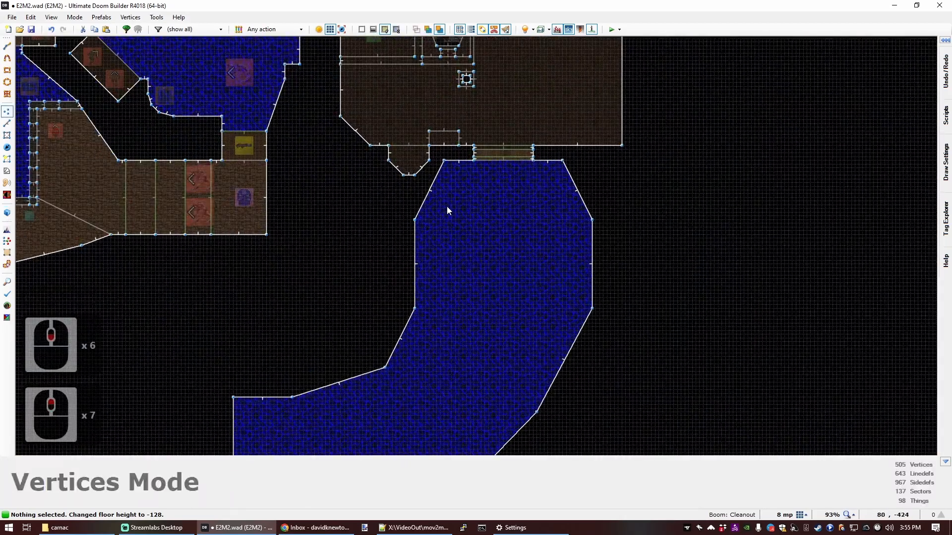
scroll(442, 209, "up", 2)
key("ctrl+d")
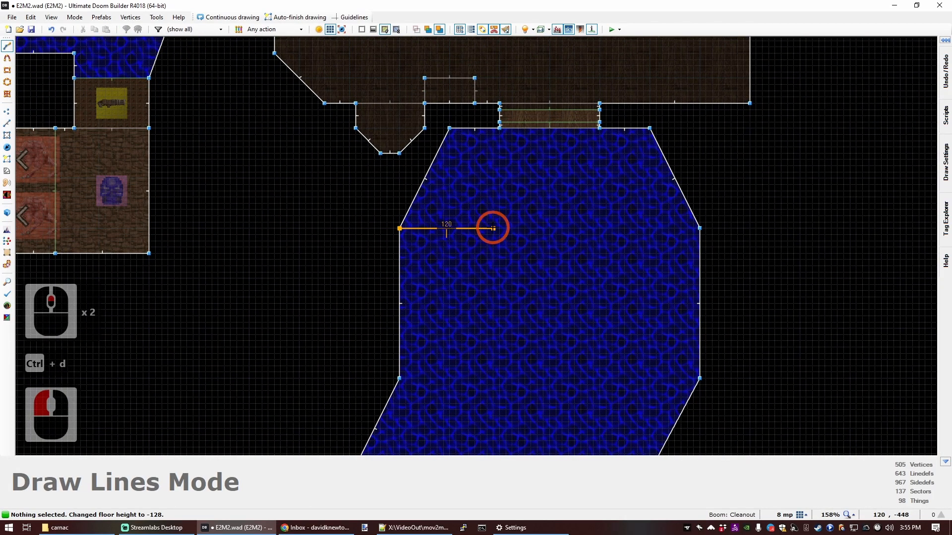
left_click(499, 229)
key("Down")
key("Down")
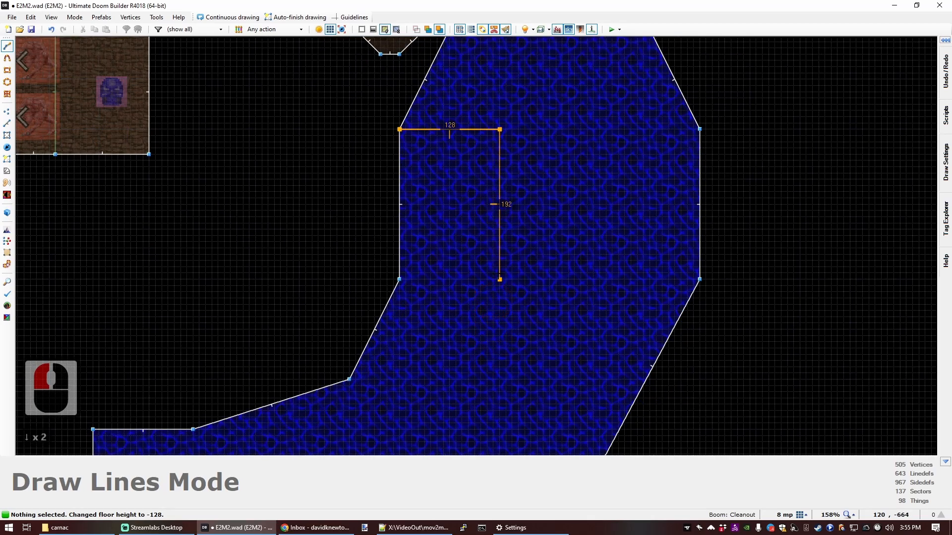
left_click(499, 279)
key("Down")
key("Down")
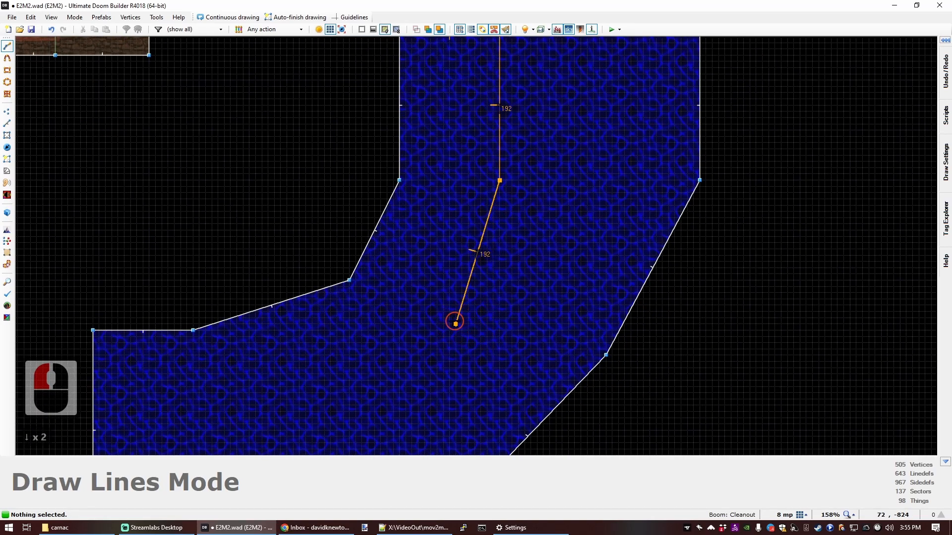
left_click(293, 299)
scroll(350, 319, "down", 4)
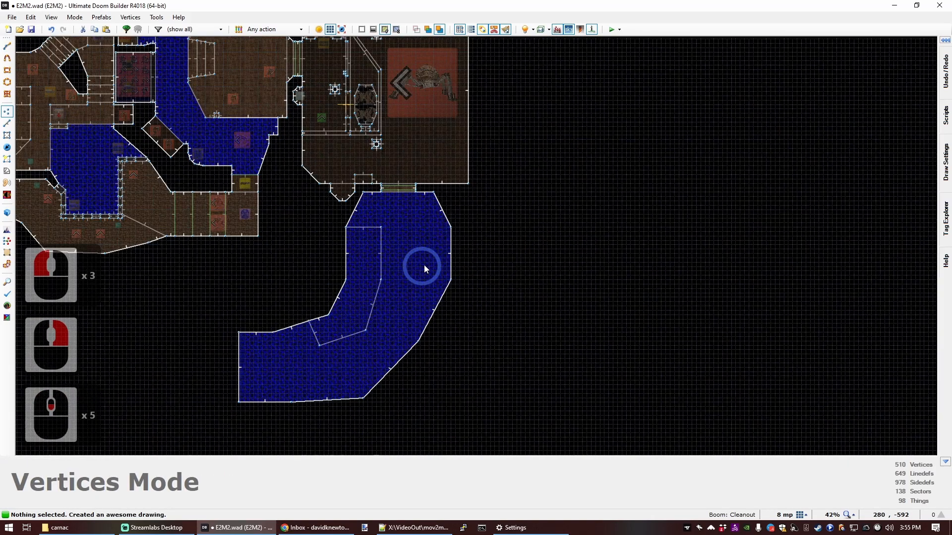
Widen the water room by moving its northeast corner and the vertices along its east wall outward.
scroll(424, 265, "up", 2)
scroll(465, 252, "down", 1)
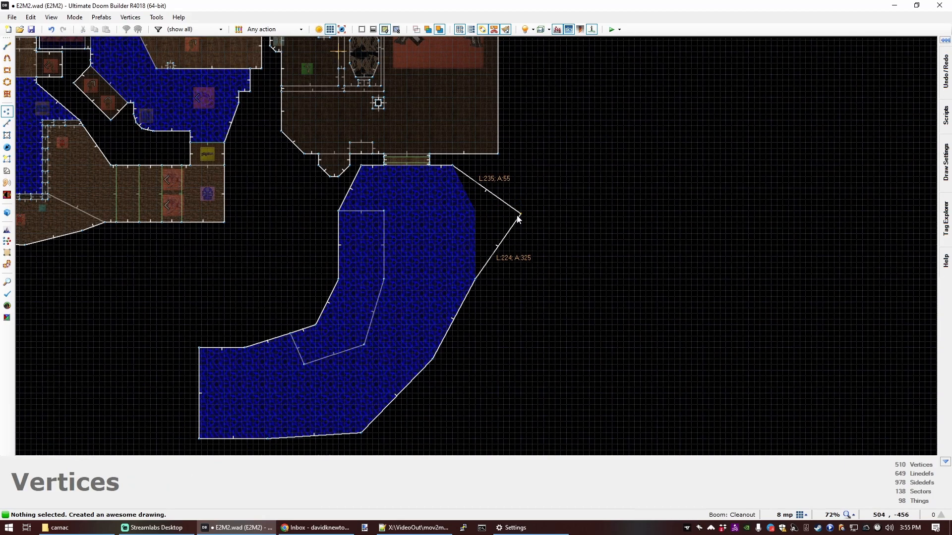
right_click_drag(519, 217, 520, 214)
right_click_drag(459, 311, 514, 390)
right_click_drag(519, 298, 520, 296)
scroll(527, 368, "down", 1)
scroll(525, 362, "up", 3)
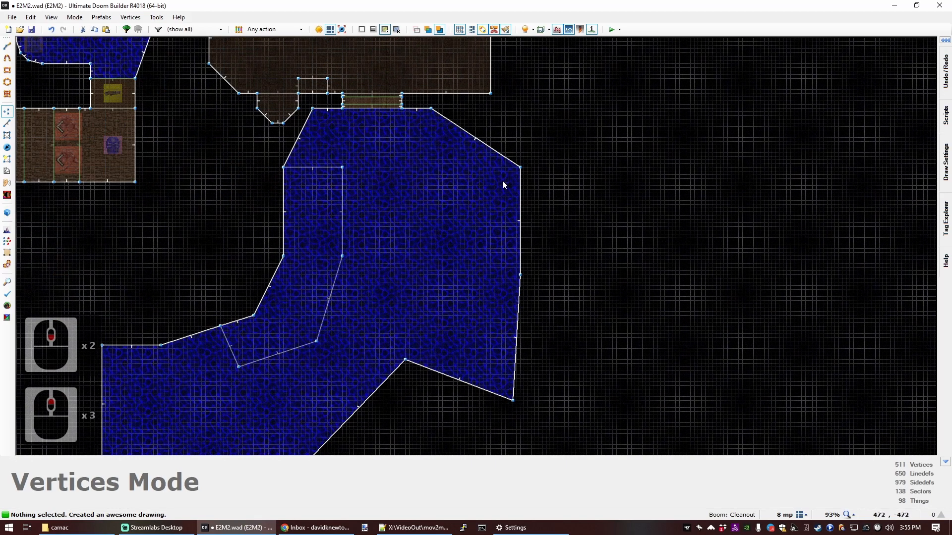
Set the grid to 32 units and reposition the outer wall vertices to smooth the room's eastern curve and straighten its south wall.
key("bracketleft")
key("bracketleft")
right_click_drag(520, 169, 522, 169)
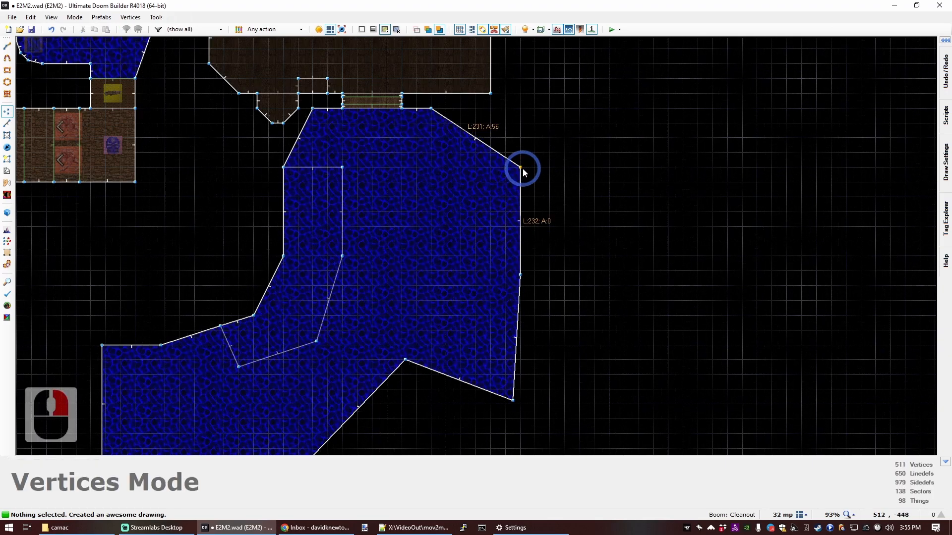
mouse_move(523, 272)
right_mouse_down()
mouse_move(524, 251)
mouse_move(517, 287)
right_mouse_up()
scroll(518, 289, "down", 2)
scroll(514, 333, "up", 2)
right_click_drag(516, 330, 421, 387)
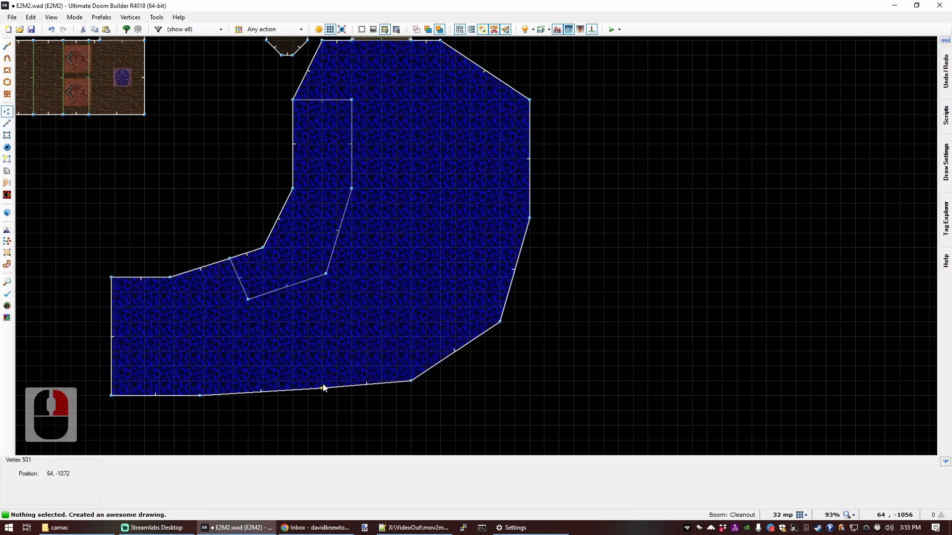
right_click_drag(320, 402, 321, 401)
Round the northeast corner by adding a diagonal-wall vertex, moving the corner 32 units west and adding an east-wall vertex 128 units south of it.
scroll(433, 156, "up", 1)
scroll(476, 102, "down", 2)
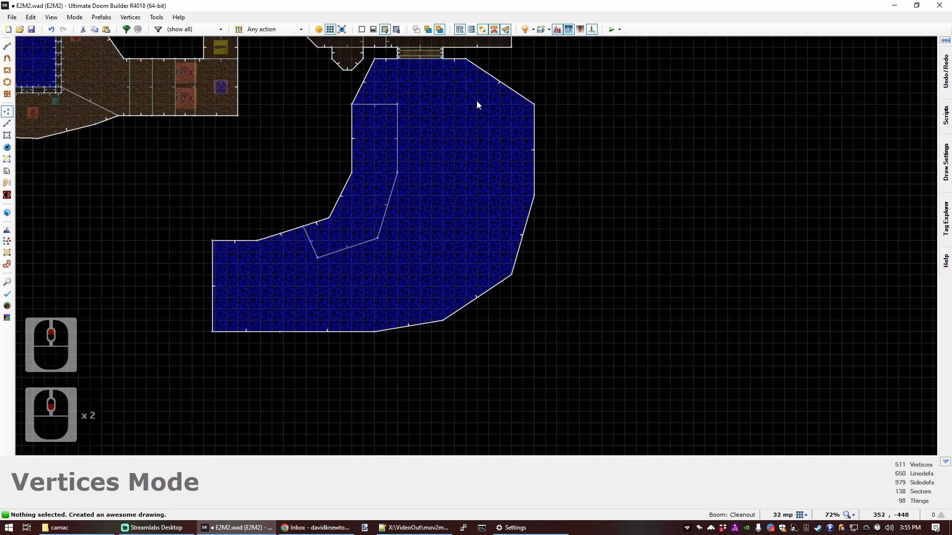
scroll(504, 103, "up", 2)
scroll(555, 118, "up", 3)
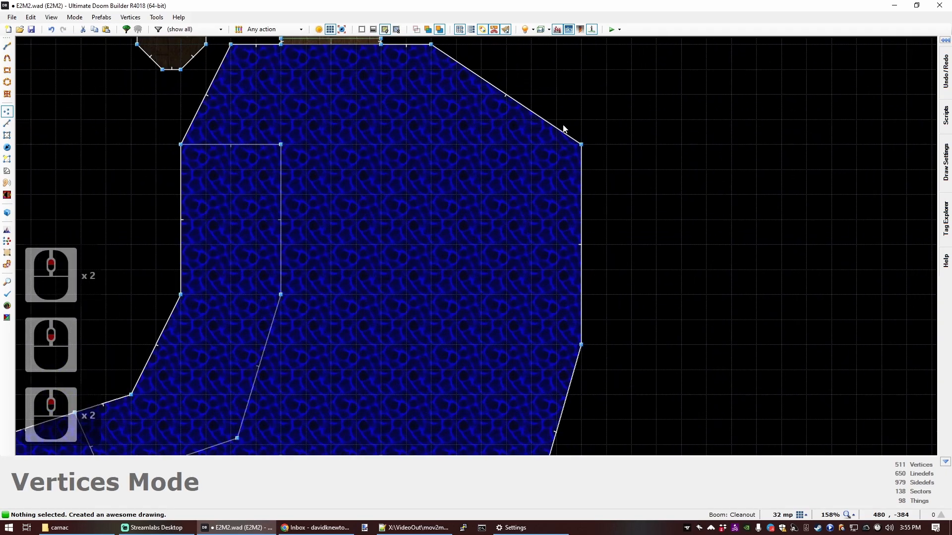
right_click_drag(494, 98, 481, 69)
right_click_drag(581, 145, 556, 145)
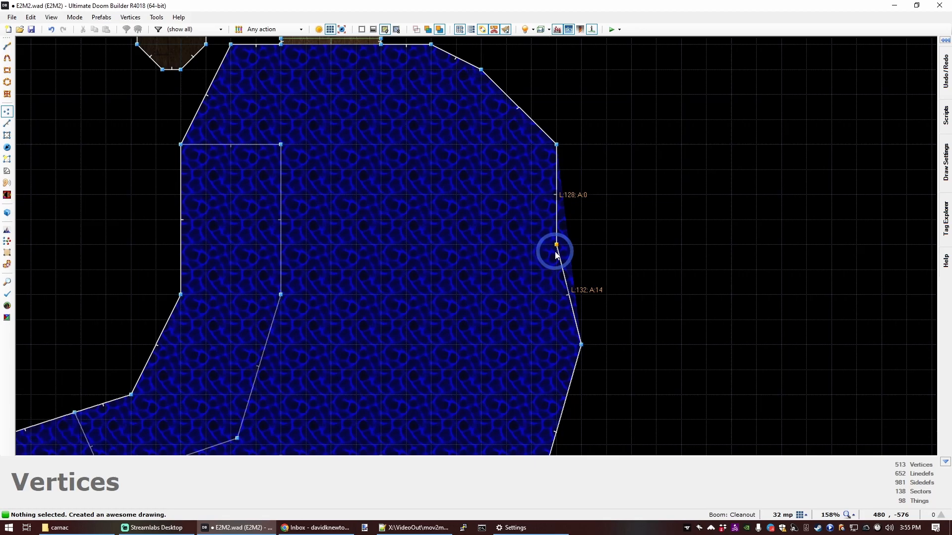
right_click_drag(556, 254, 557, 252)
Set the grid to 16 units and draw a narrow sector about 68 units long at the upper end of the northeast diagonal wall.
scroll(496, 81, "up", 1)
key("ctrl+d")
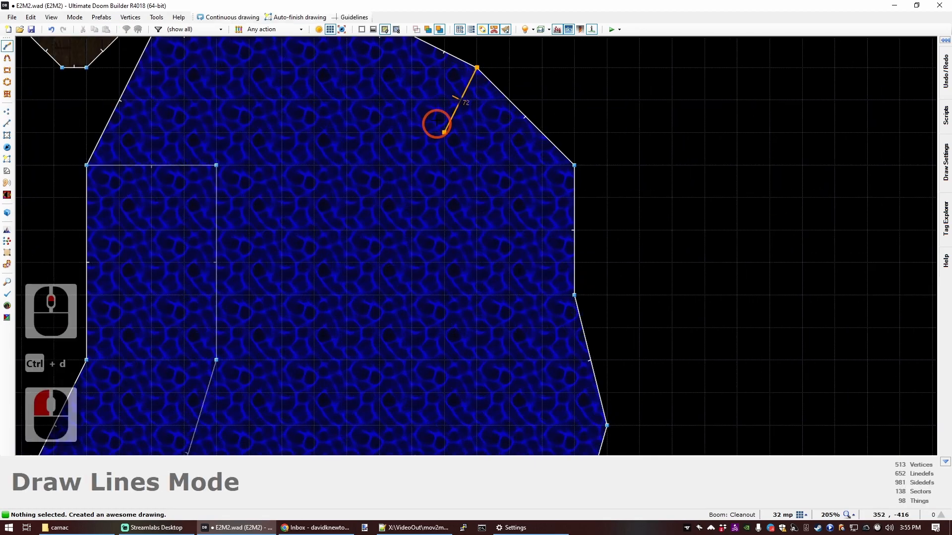
key("bracketleft")
key("bracketleft")
key("bracketleft")
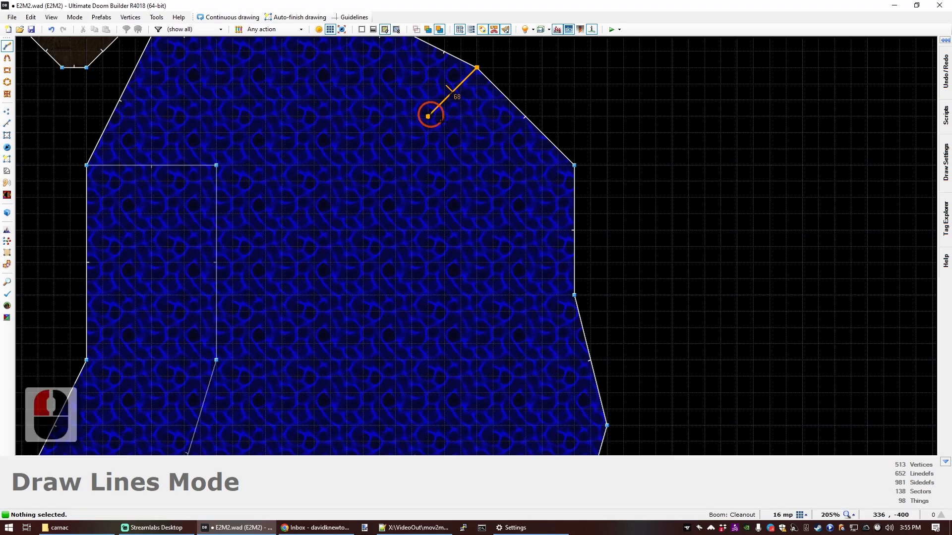
left_click(477, 69)
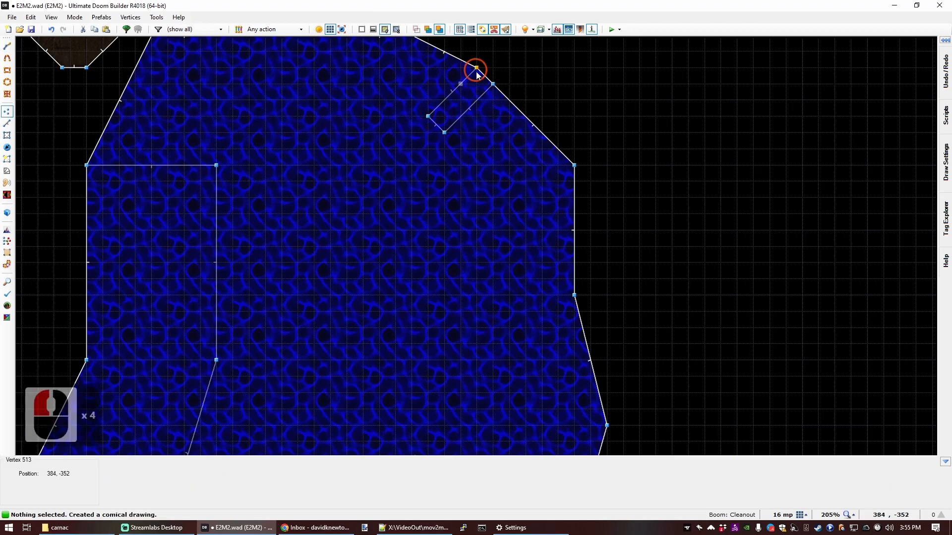
Copy the narrow sector and paste three copies side by side down the northeast diagonal wall.
key("s")
left_click(463, 100)
key("ctrl+c")
key("ctrl+v")
left_click_drag(490, 132, 472, 113)
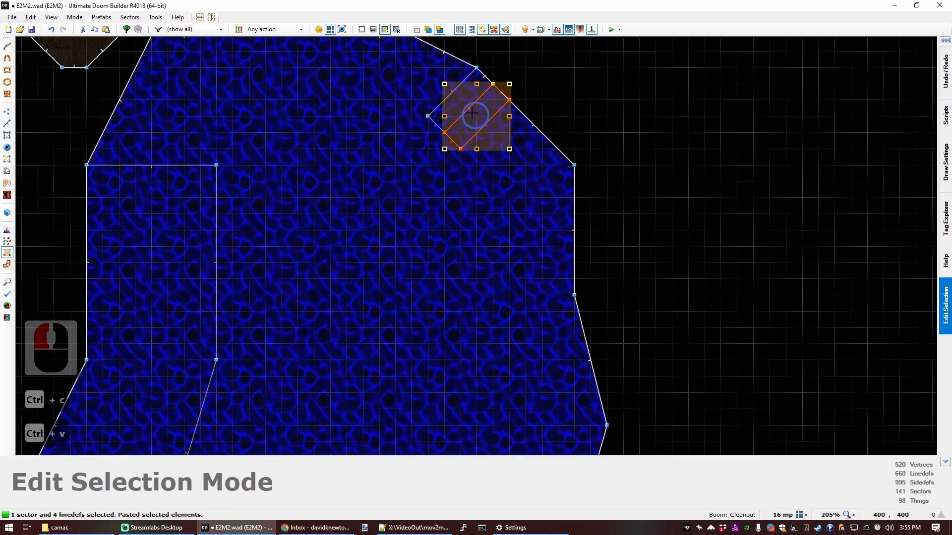
key("ctrl+v")
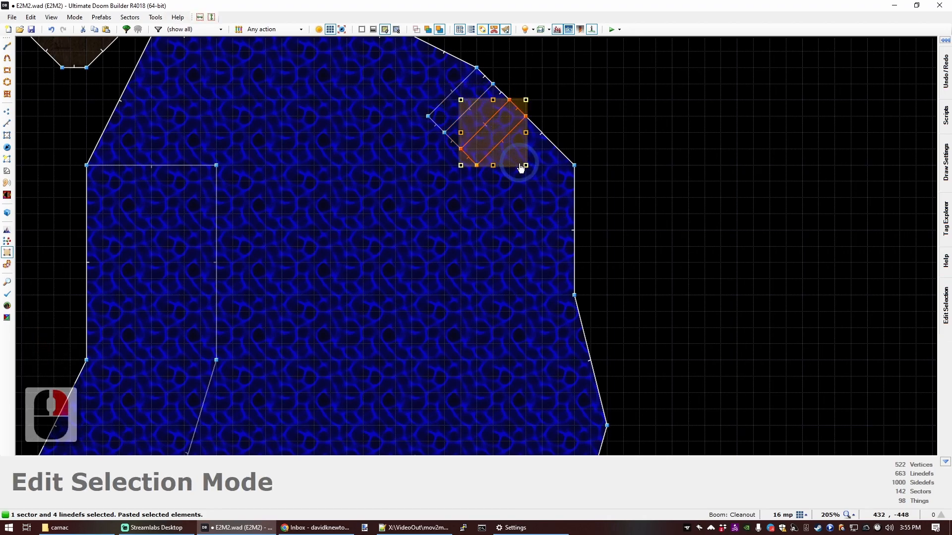
key("Escape")
key("ctrl+v")
mouse_move(514, 153)
left_mouse_down()
mouse_move(501, 147)
mouse_move(530, 206)
mouse_move(509, 151)
left_mouse_up()
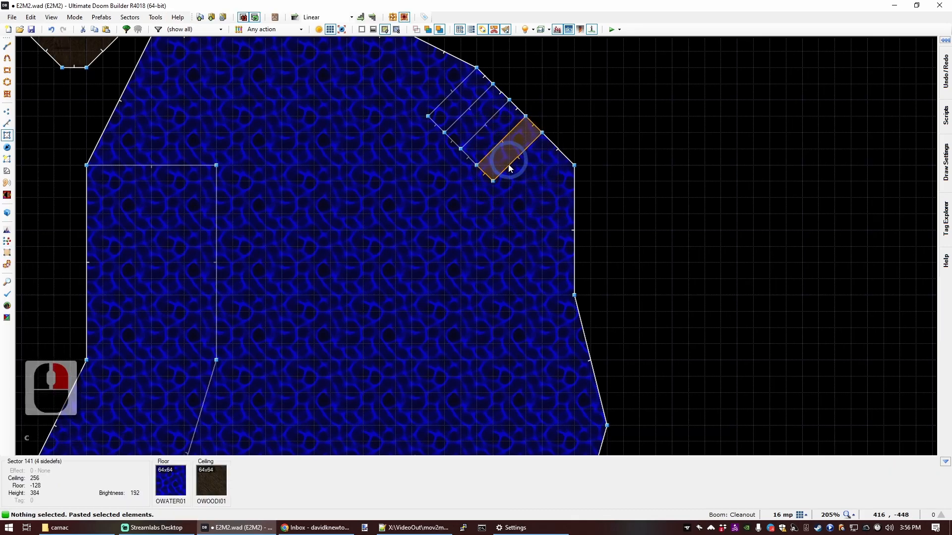
Paste another copy of the narrow sector at the lower end of the row along the northeast diagonal wall.
key("ctrl+v")
left_click(526, 175)
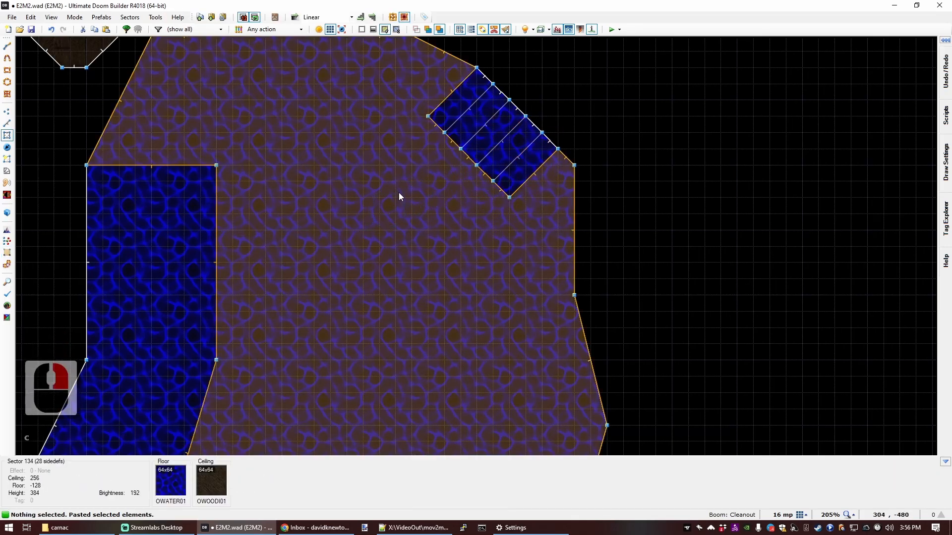
scroll(403, 174, "down", 3)
scroll(399, 174, "up", 3)
key("q")
key("d")
key("s")
key("s")
key("s")
key("s")
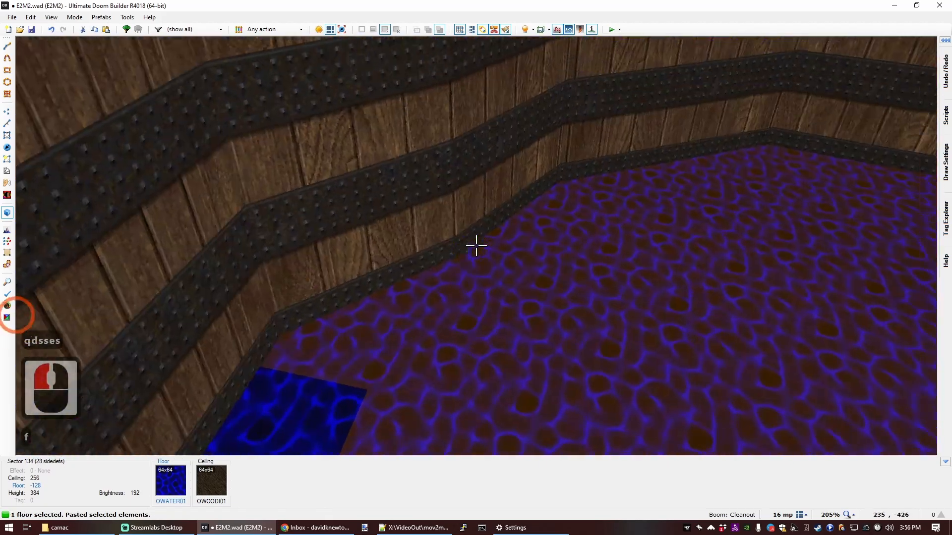
left_click(476, 246)
key("s")
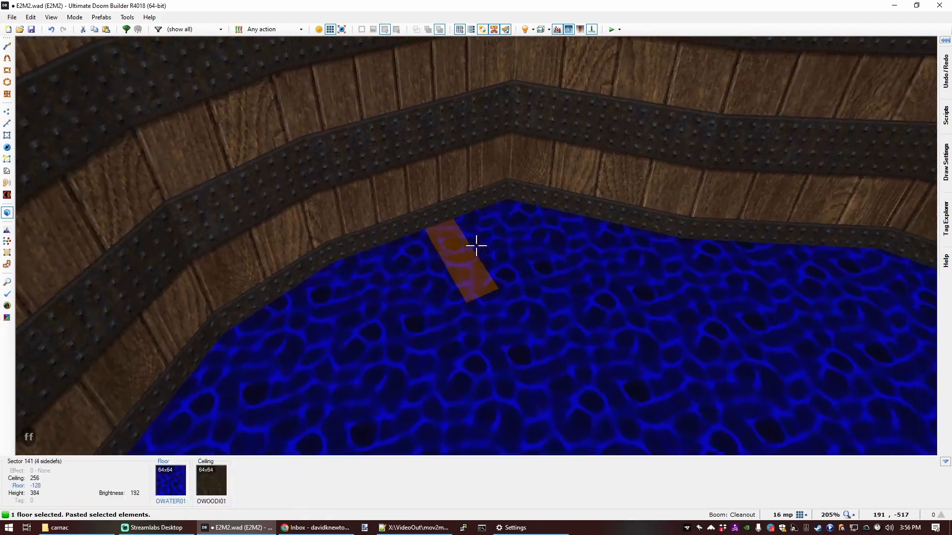
key("q")
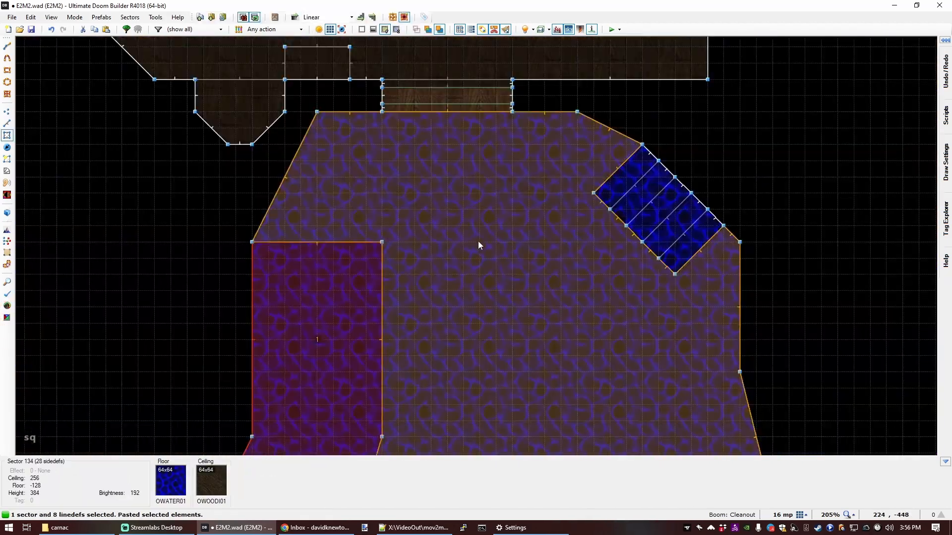
key("c")
Draw the eastern ledge's edge from the lowest narrow sector's inner corner, 320 units south and about 81 units diagonally to the outer wall.
scroll(511, 253, "down", 5)
scroll(578, 292, "up", 3)
key("ctrl+d")
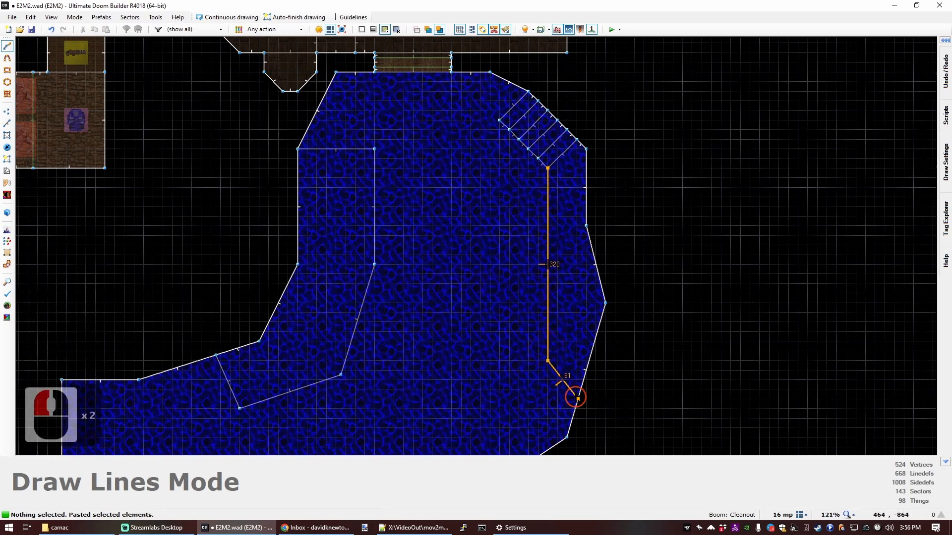
left_click(577, 398)
Raise the floors of the western ledge, the eastern ledge and the five narrow sectors together to height 0.
key("q")
key("d")
key("e")
key("s")
key("e")
key("s")
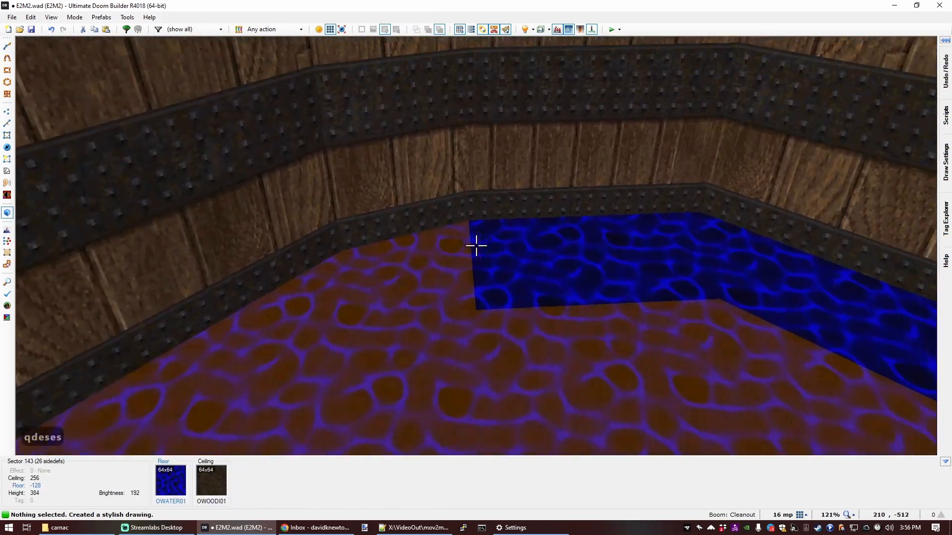
left_click(475, 246)
left_click(476, 245)
left_click(476, 246)
left_click(476, 245)
left_click(476, 245)
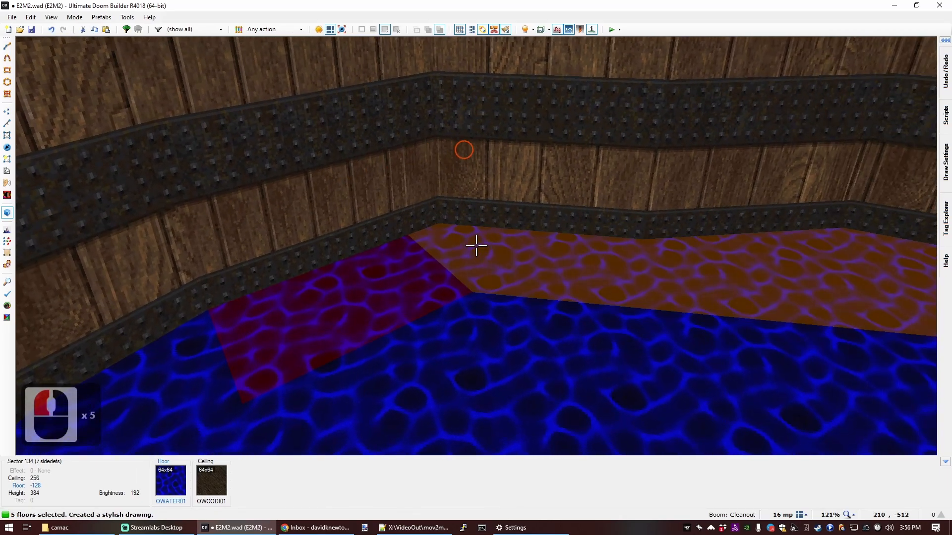
key("d")
key("f")
key("s")
left_click(476, 246)
left_click(476, 245)
scroll(476, 246, "up", 3)
scroll(475, 246, "up", 12)
Lower the five narrow sectors' floors into steps descending from the eastern ledge at -16, -32, -48, -64 and -80.
key("f")
key("s")
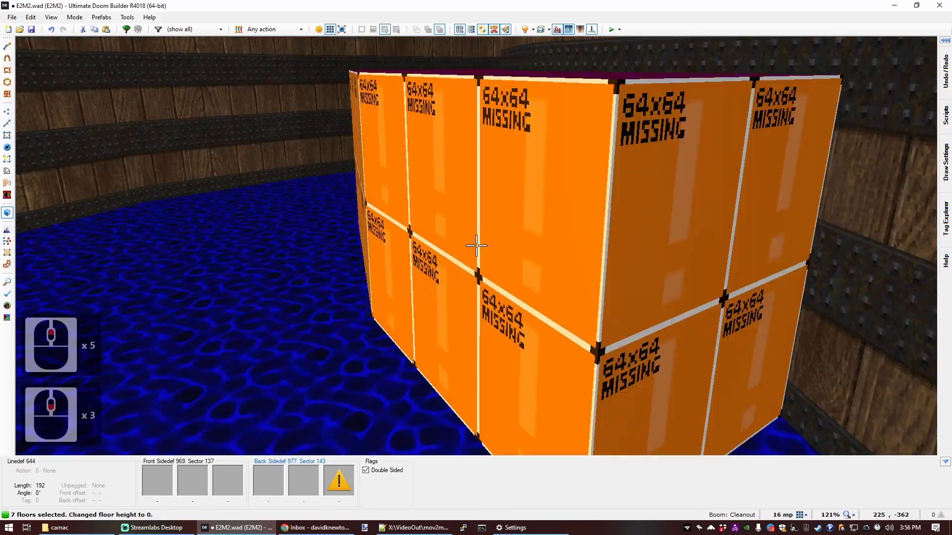
key("e")
key("d")
key("s")
key("e")
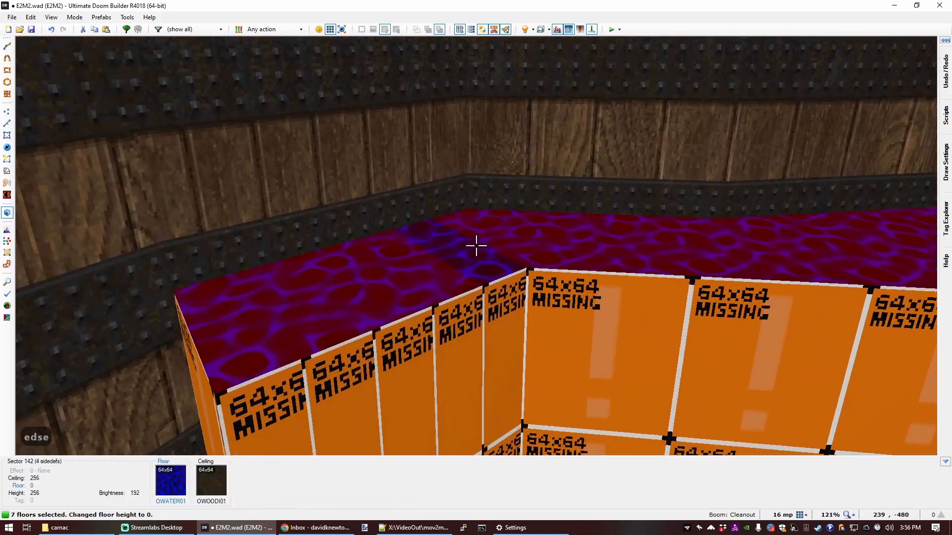
key("c")
left_click(476, 246)
left_click(476, 245)
left_click(476, 245)
left_click(476, 246)
left_click(476, 245)
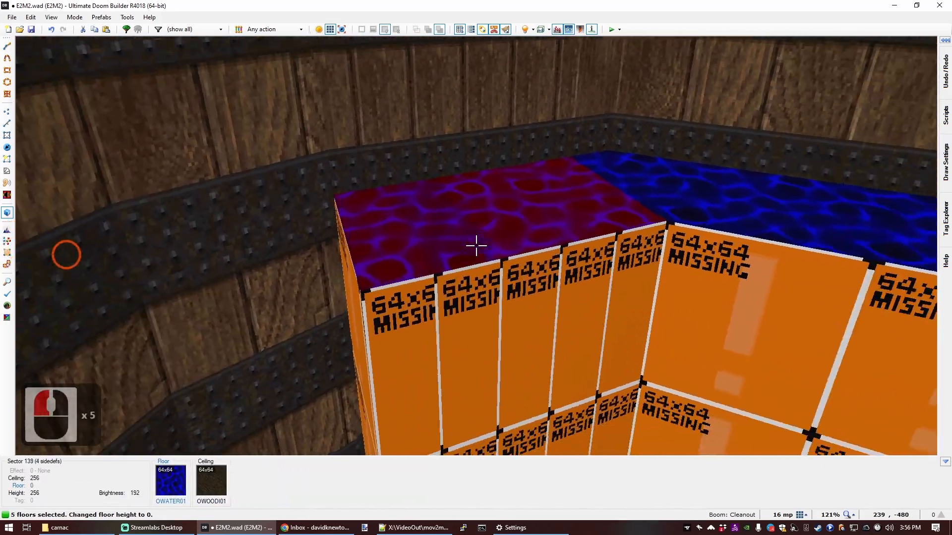
scroll(476, 245, "down", 2)
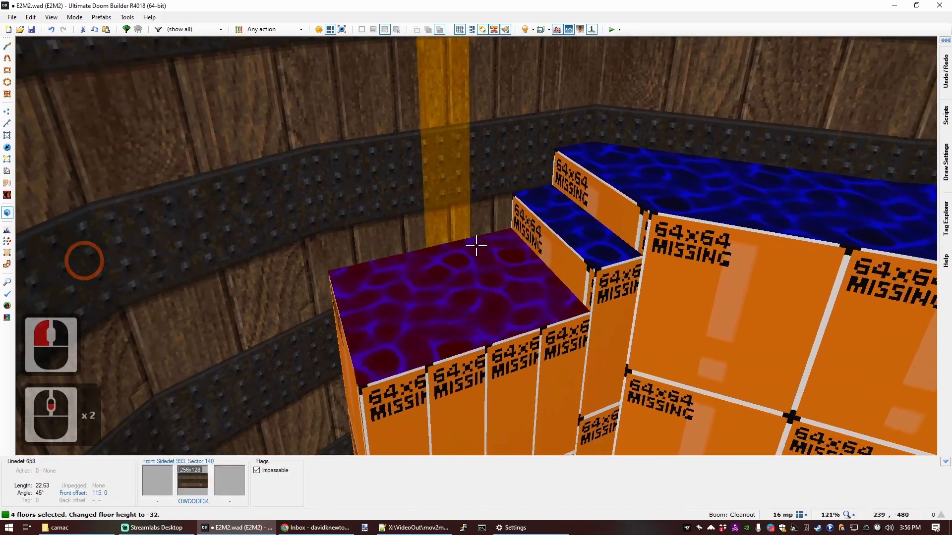
left_click(476, 245)
scroll(476, 246, "down", 2)
left_click(476, 245)
scroll(476, 245, "down", 1)
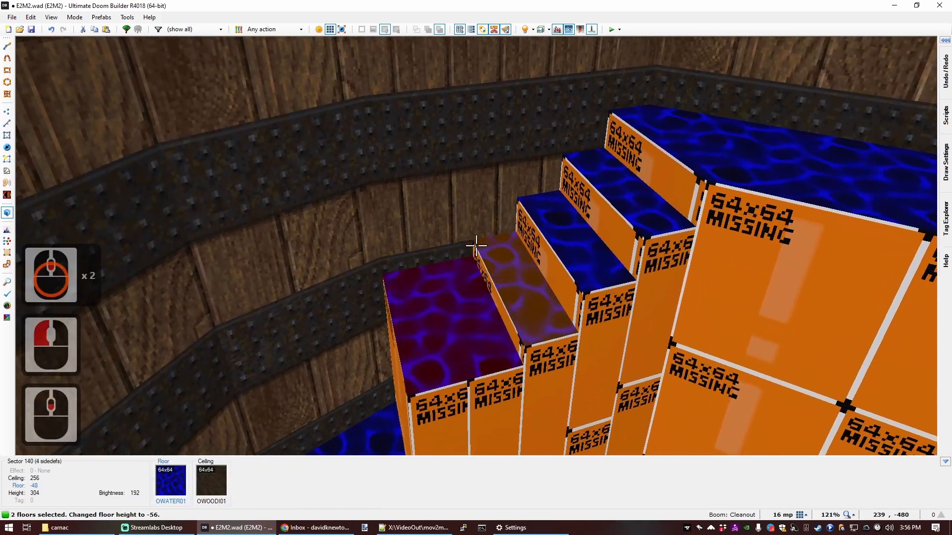
left_click(476, 246)
scroll(476, 245, "down", 3)
key("c")
Extend the northeast diagonal wall with a vertex at 352, -320 and draw two more step sectors, about 68 by 23 units, above the stairs.
key("s")
key("e")
key("d")
key("e")
key("q")
scroll(480, 237, "down", 5)
scroll(489, 230, "up", 7)
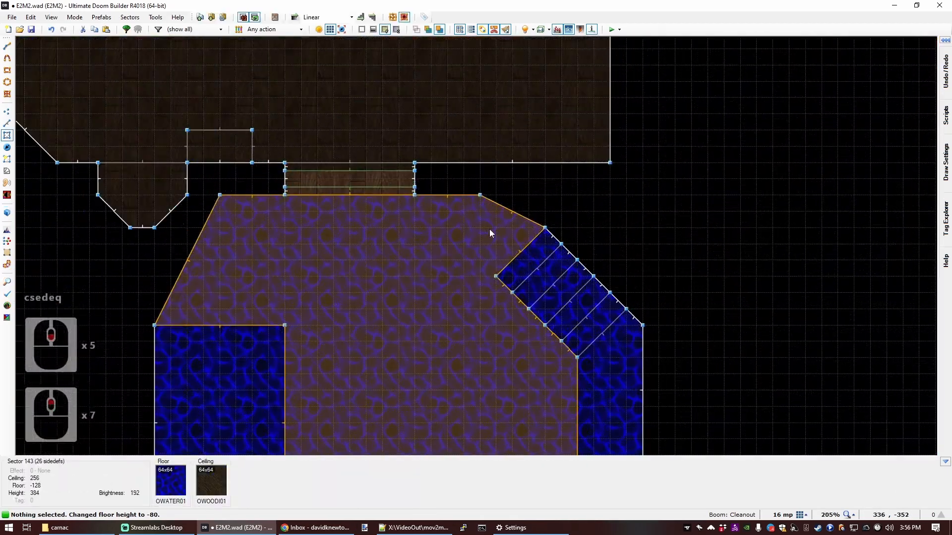
scroll(490, 230, "up", 2)
key("c")
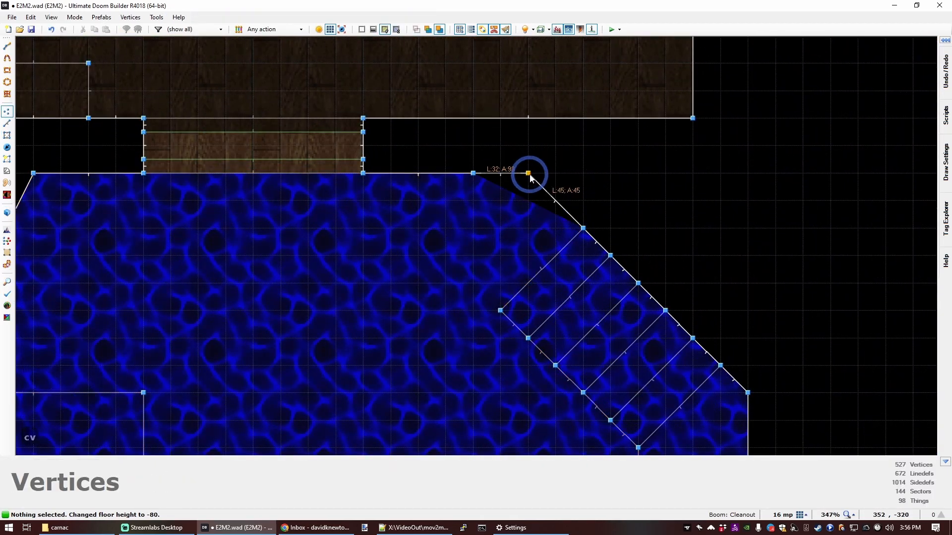
right_click(530, 174)
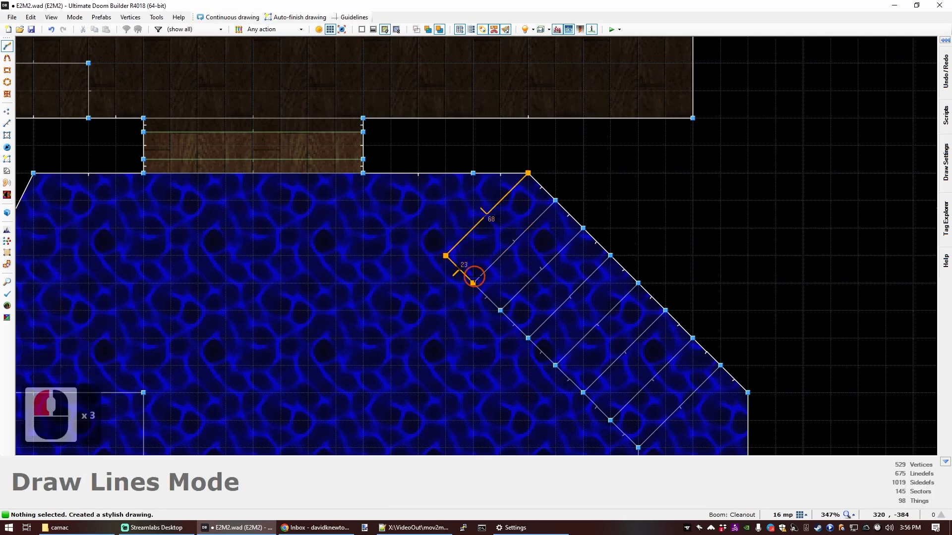
Raise the two new step sectors' floors to -96 and, for the outermost one, -112.
key("q")
key("w")
key("d")
key("e")
left_click(476, 246)
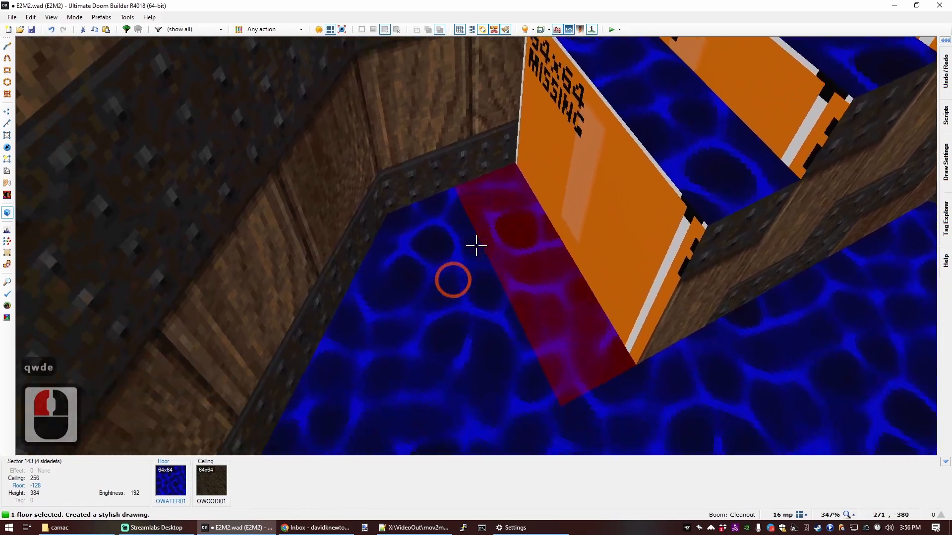
left_click(476, 245)
scroll(475, 245, "up", 4)
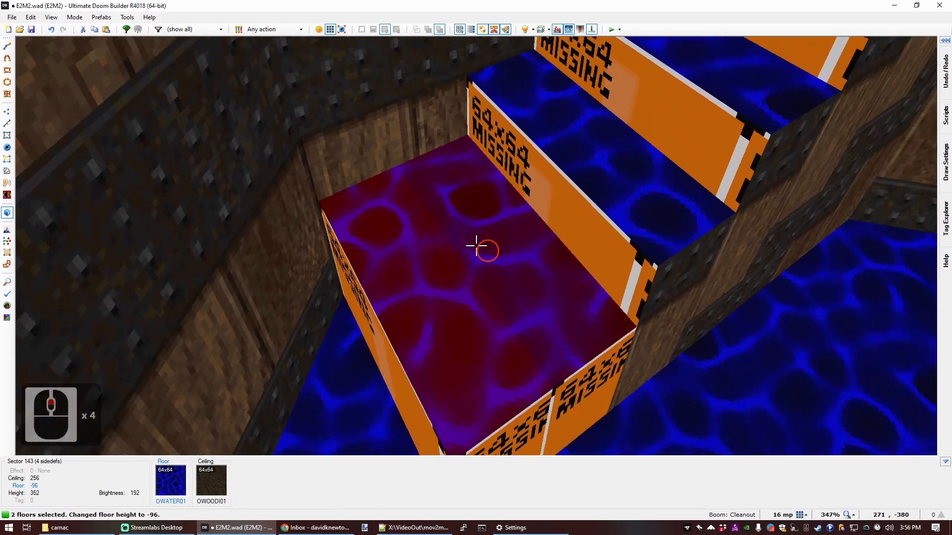
scroll(476, 245, "down", 2)
key("c")
Move the staircase and eastern wall vertices 96 units east and 64 units south, and extend the north wall to a corner at 384, -320.
key("d")
key("f")
key("e")
key("s")
key("q")
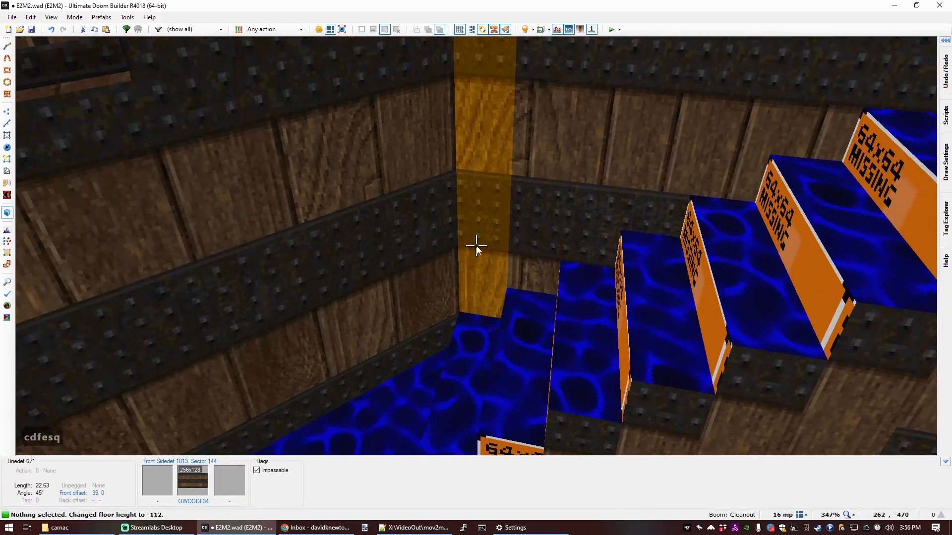
scroll(566, 242, "down", 5)
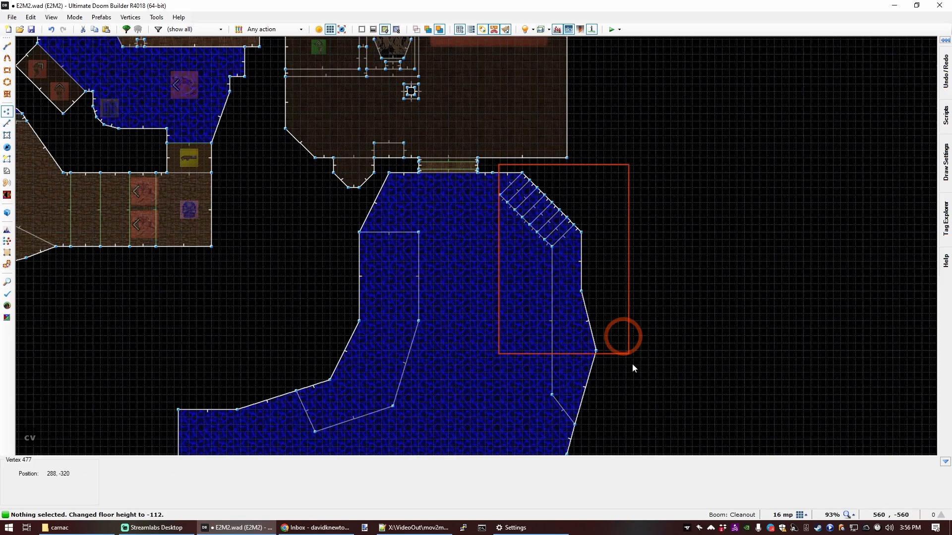
left_click_drag(588, 239, 626, 262)
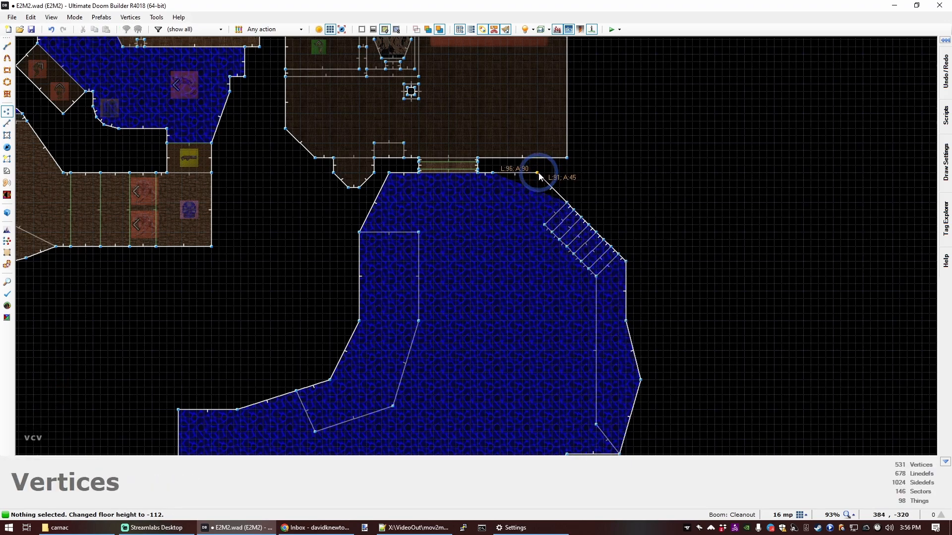
Examine the relocated staircase and the western ledge in the 3D view.
key("q")
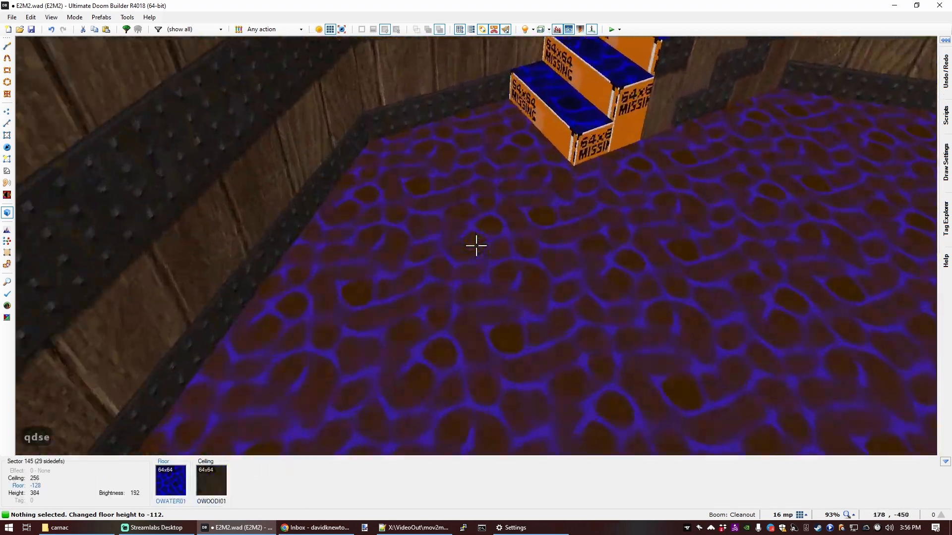
key("d")
key("e")
key("d")
key("e")
key("s")
key("s")
key("d")
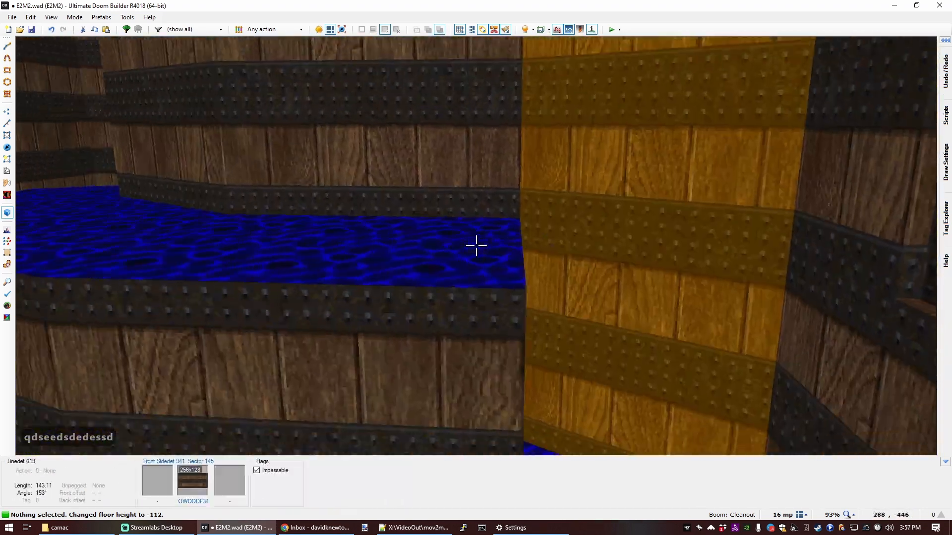
middle_click(476, 245)
Bevel the western ledge's north end by moving its inner corner 96 units west and adding a vertex on its inner edge.
scroll(426, 247, "up", 4)
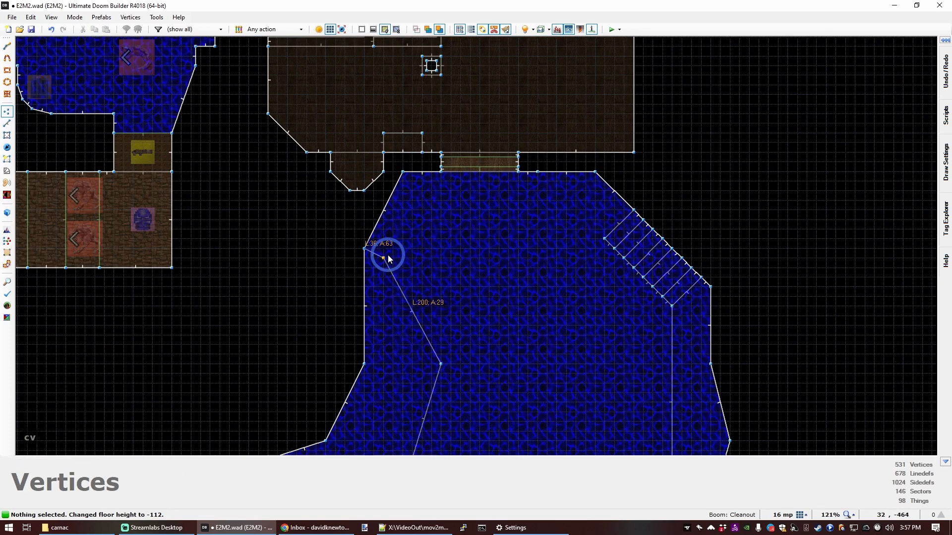
left_click_drag(386, 250, 443, 304)
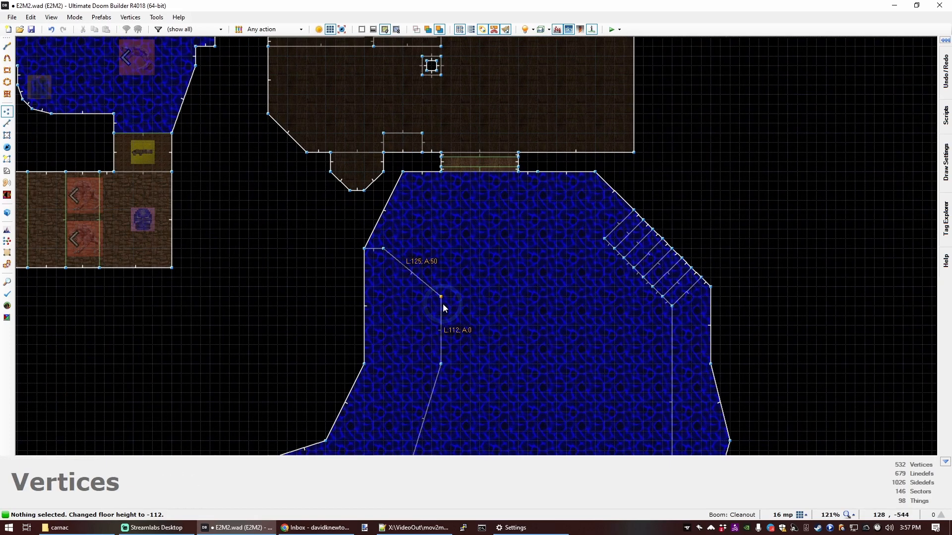
key("c")
Examine the reshaped western ledge and the door wall in the 3D view.
key("q")
key("d")
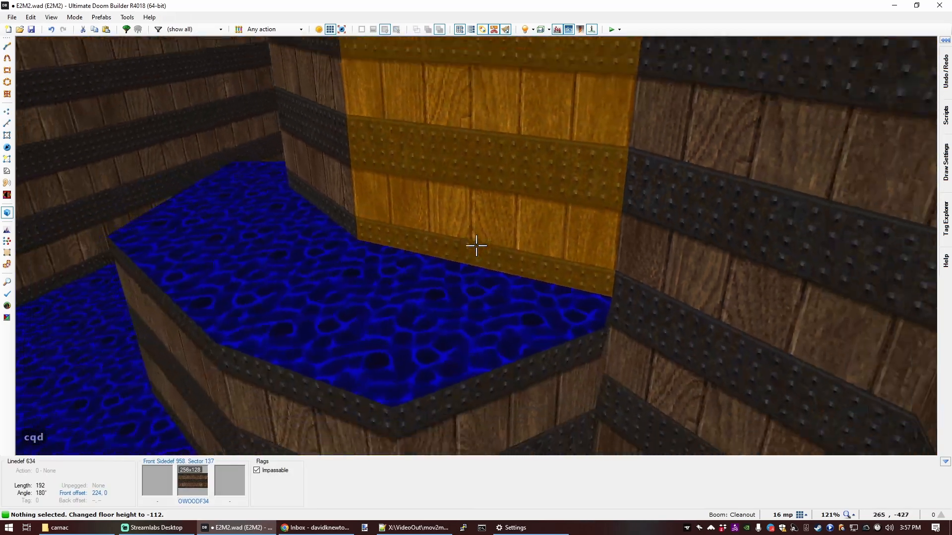
key("s")
key("s")
key("d")
key("e")
key("d")
key("f")
key("e")
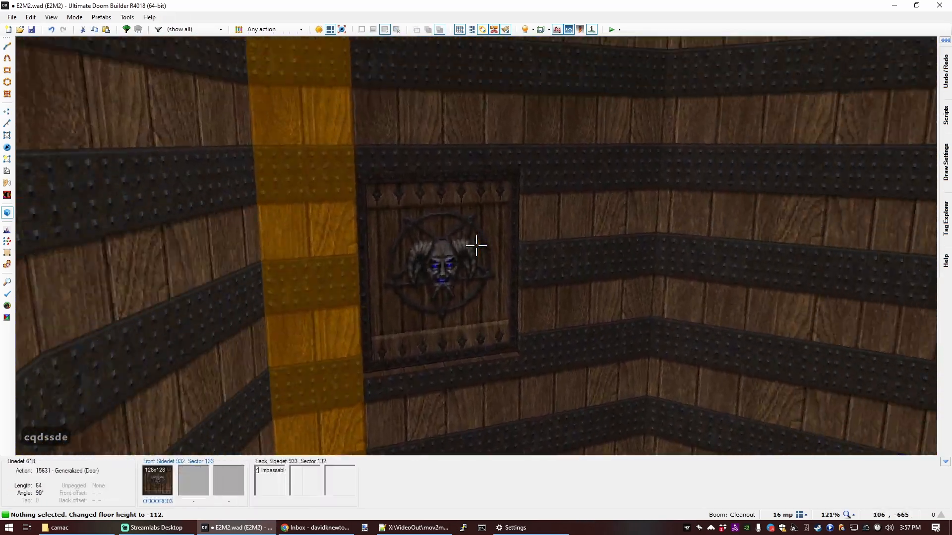
Copy the F_SKY1 ceiling flat from the existing outdoor area west of the water room.
key("d")
key("s")
key("e")
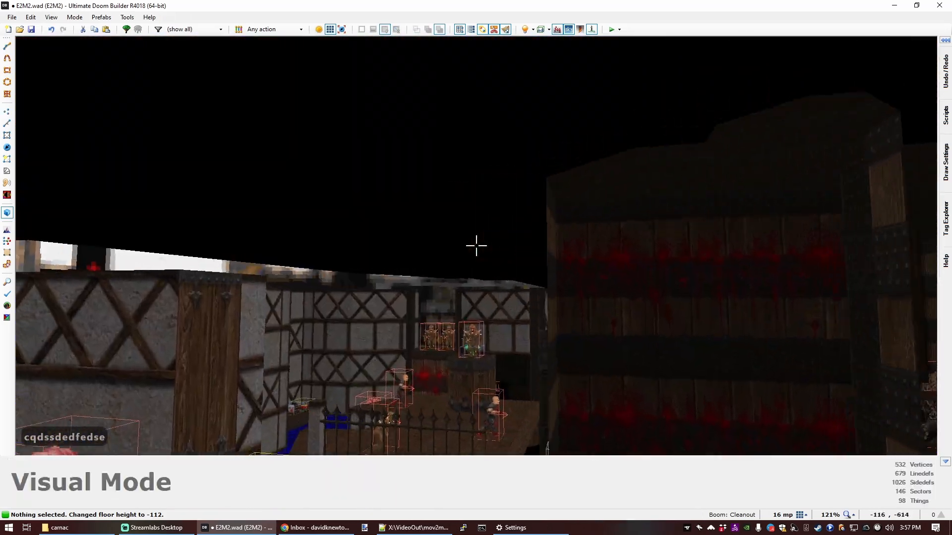
key("e")
key("e")
key("e")
left_click(476, 246)
key("d")
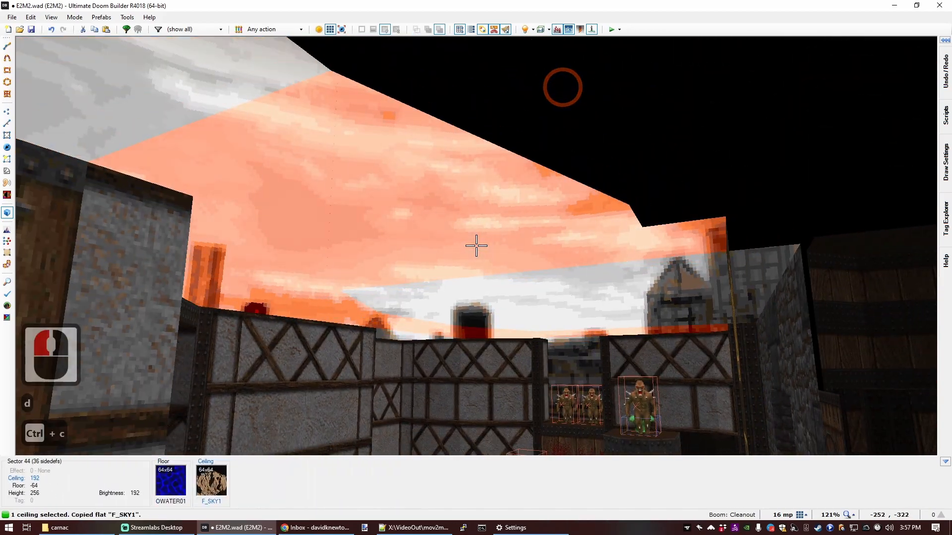
key("d")
key("f")
key("c")
Apply the F_SKY1 flat to the ceilings of the main water room and the western ledge.
key("f")
middle_click(476, 245)
key("f")
key("e")
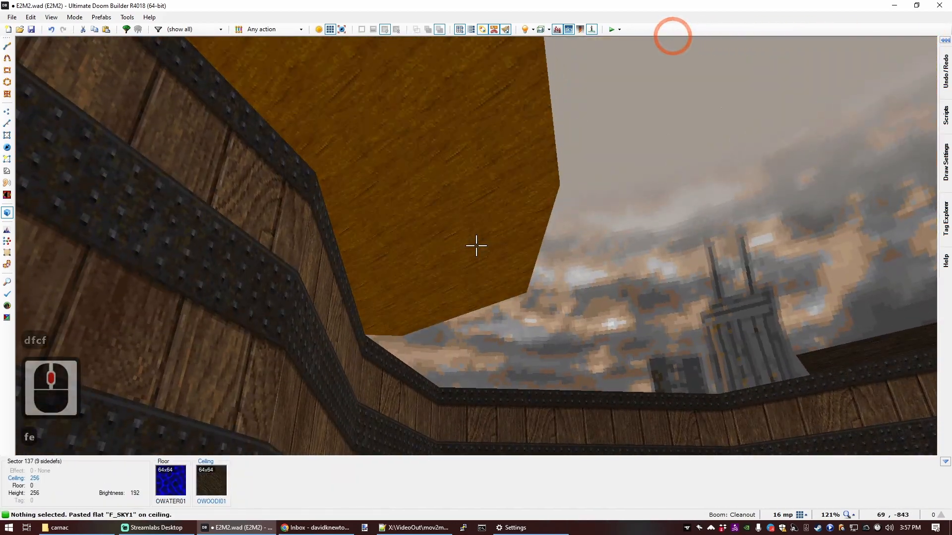
middle_click(476, 246)
middle_click(476, 245)
key("e")
key("s")
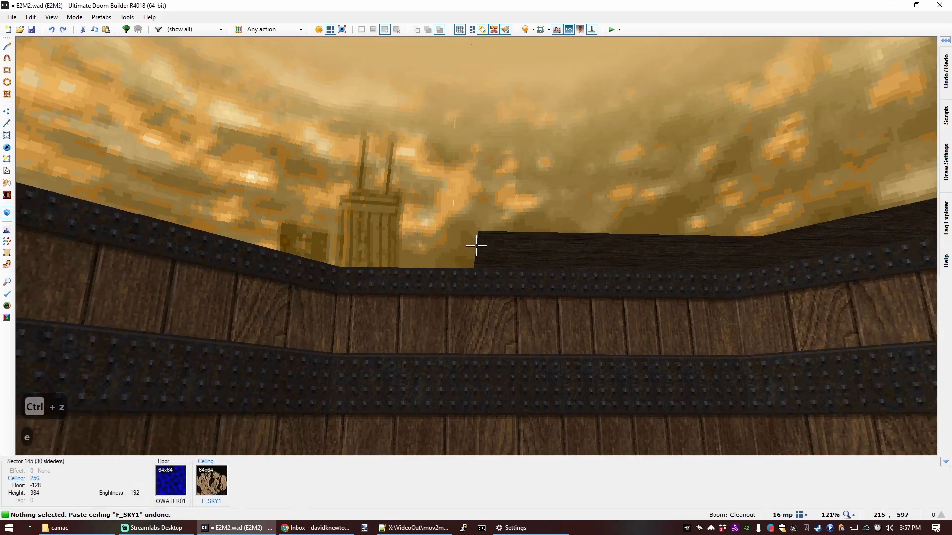
Apply the F_SKY1 flat to the ceilings above all seven stair steps.
key("e")
key("d")
key("e")
key("d")
middle_click(476, 246)
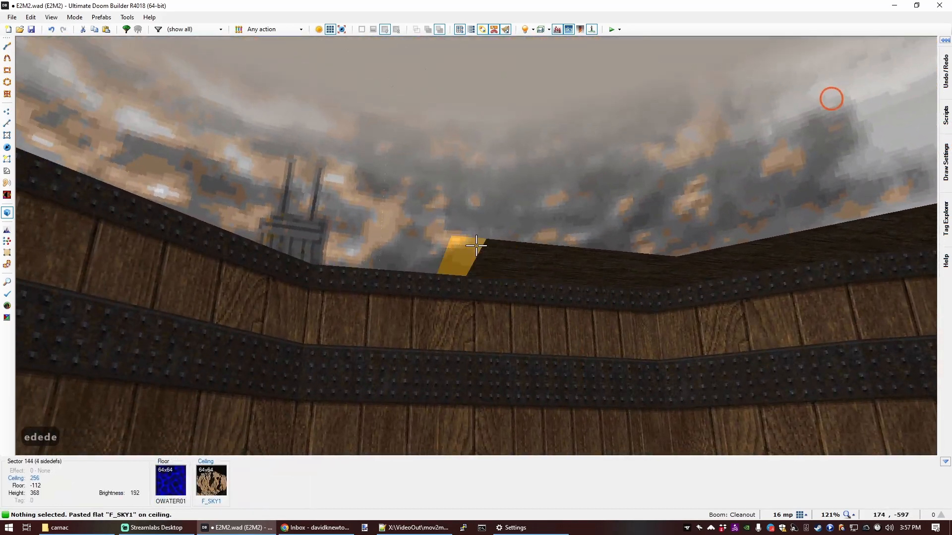
middle_click(476, 246)
middle_click(475, 245)
middle_click(476, 245)
middle_click(475, 246)
middle_click(475, 245)
middle_click(476, 246)
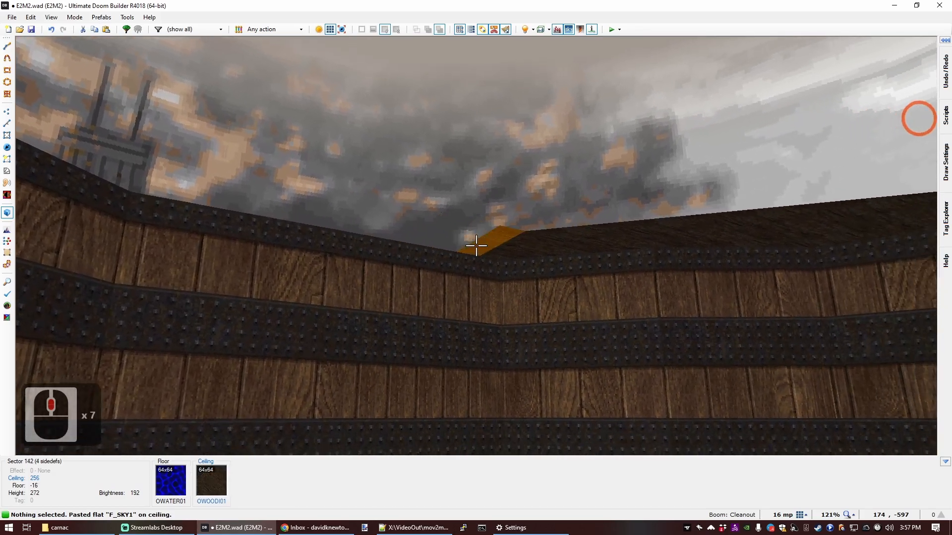
middle_click(476, 245)
Lower the wooden ceiling above the eastern ledge to height 128.
left_click(476, 246)
scroll(476, 245, "down", 17)
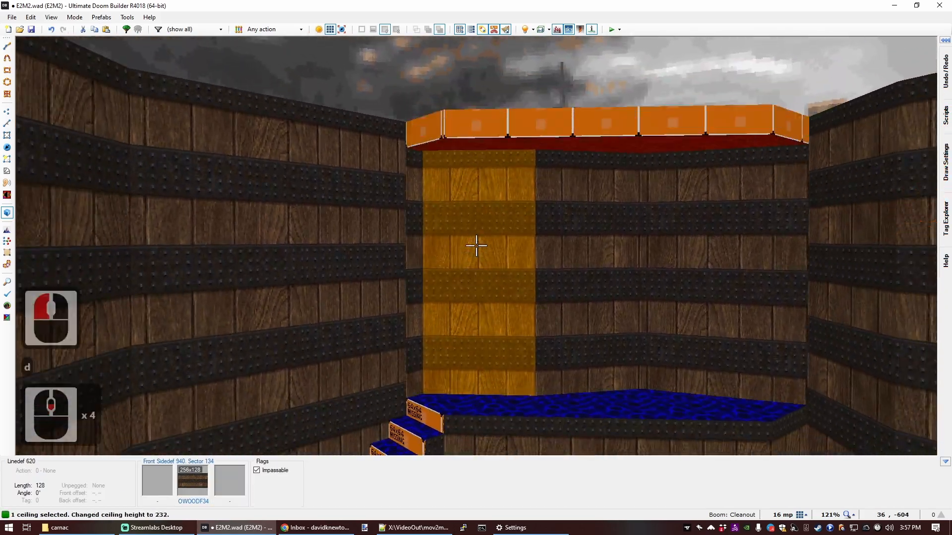
scroll(475, 245, "down", 1)
scroll(476, 246, "up", 3)
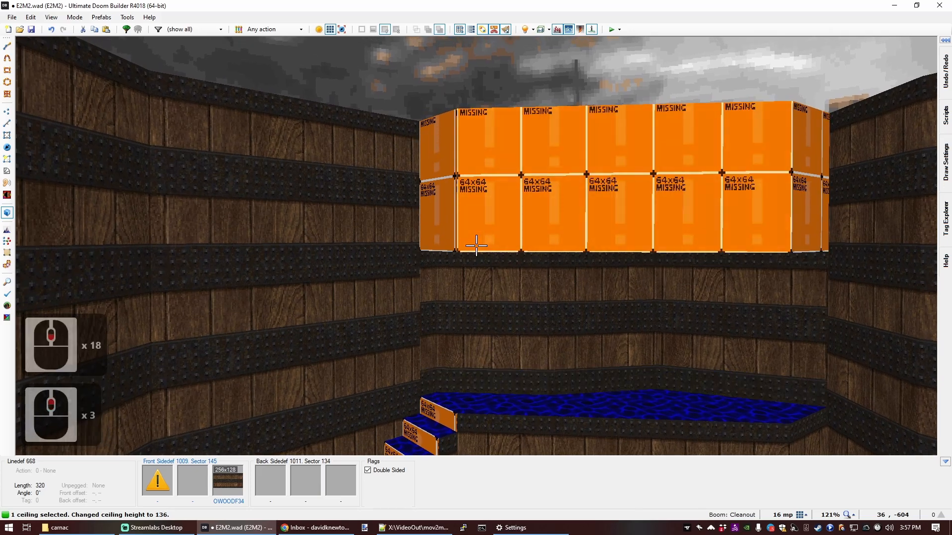
scroll(476, 245, "down", 1)
key("c")
key("e")
key("f")
key("d")
key("e")
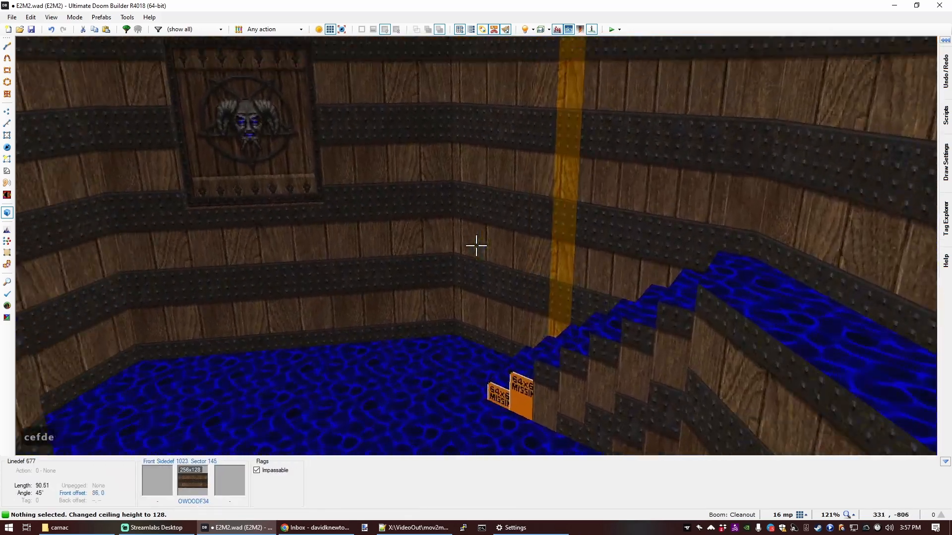
Draw a 96 by 96 alcove sector behind the water room's north wall, just east of the door.
key("f")
key("e")
key("s")
key("d")
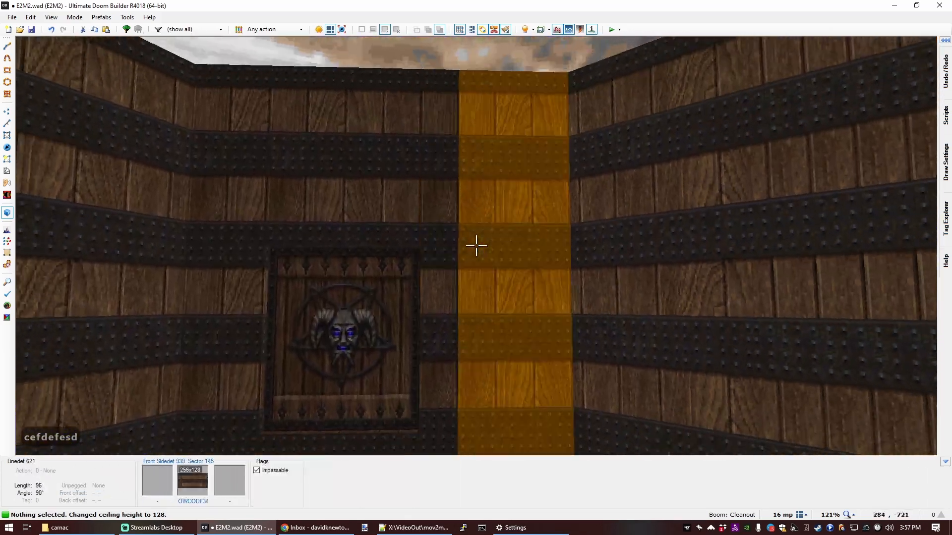
key("q")
scroll(477, 238, "down", 5)
scroll(502, 176, "up", 7)
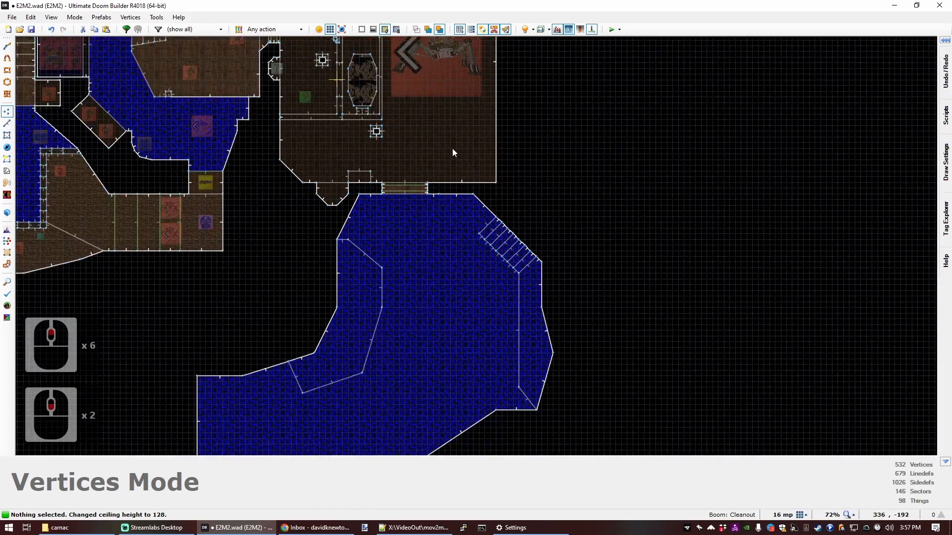
key("c")
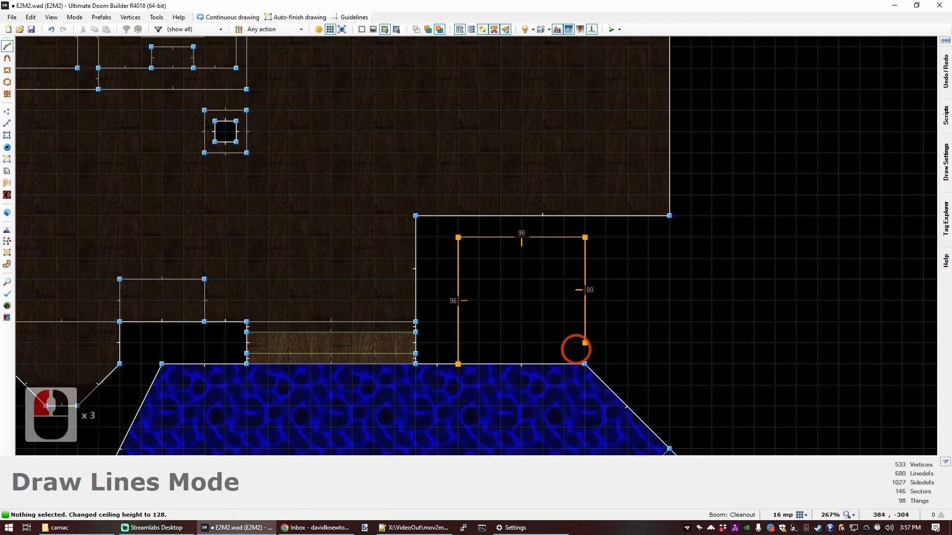
right_click(552, 335)
Raise the floor of the new alcove beside the door to height 128.
scroll(483, 277, "down", 4)
scroll(483, 277, "up", 3)
key("q")
key("d")
left_click(476, 245)
scroll(476, 245, "up", 20)
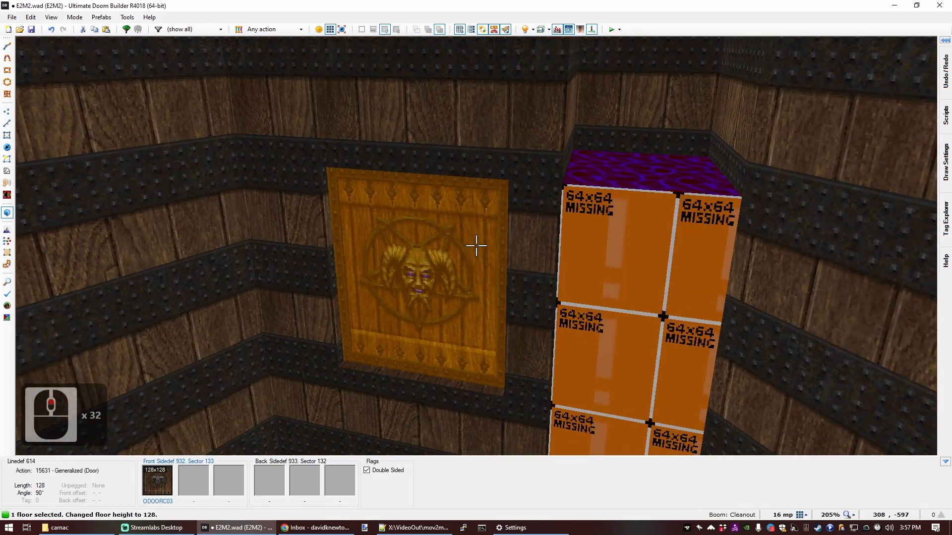
Copy the adjoining wall's OWOODF34 texture onto the alcove's untextured front face and make that face lower-unpegged.
key("f")
key("s")
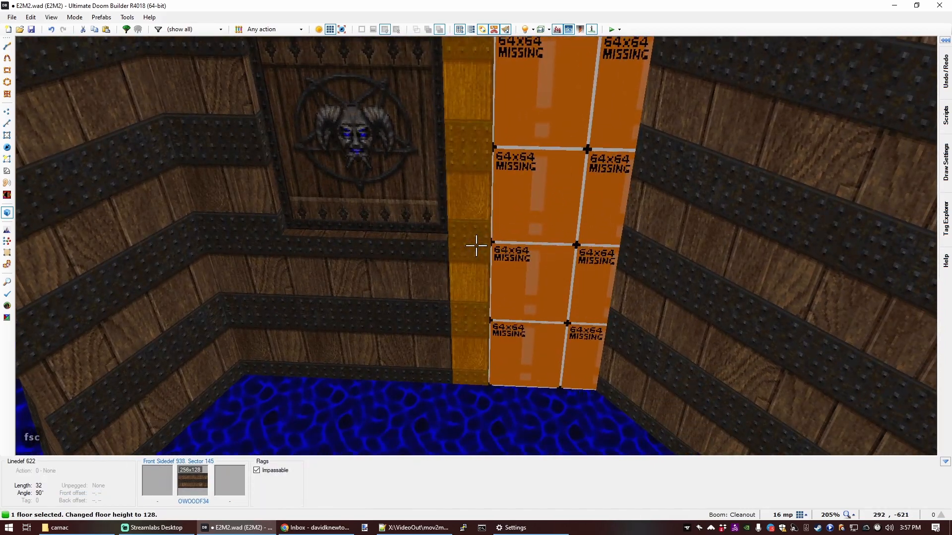
key("ctrl+c")
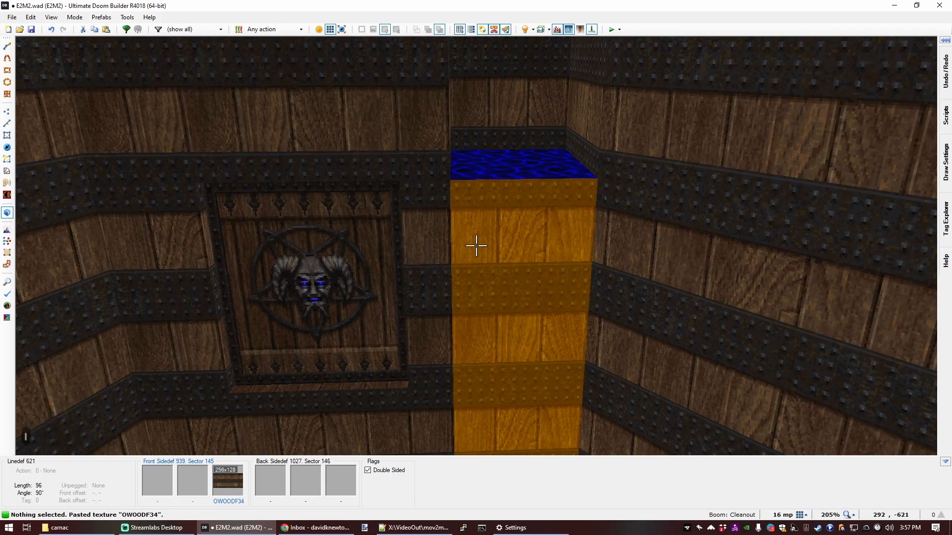
key("l")
Copy the OWOODF35 floor flat from the wooden start room north of the water room.
key("f")
key("e")
key("d")
key("f")
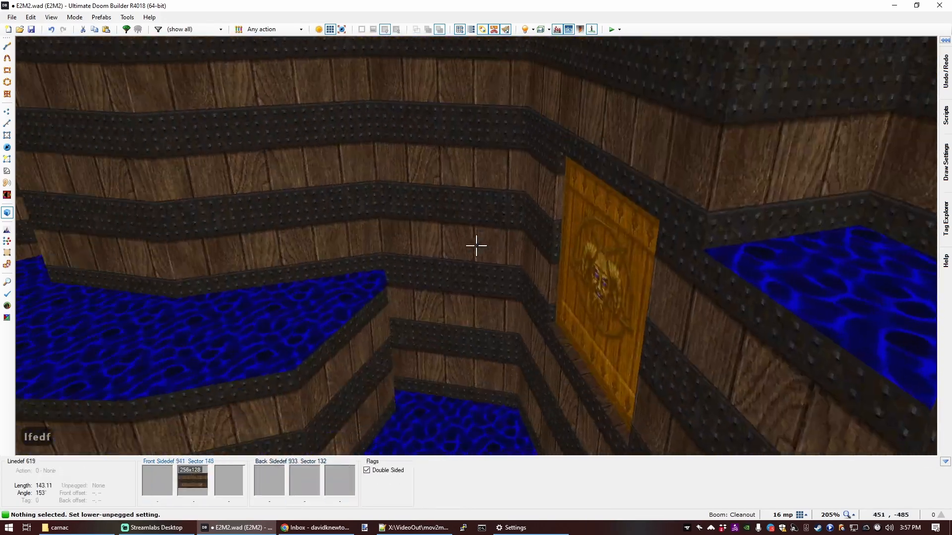
key("e")
key("e")
key("s")
key("s")
key("e")
key("s")
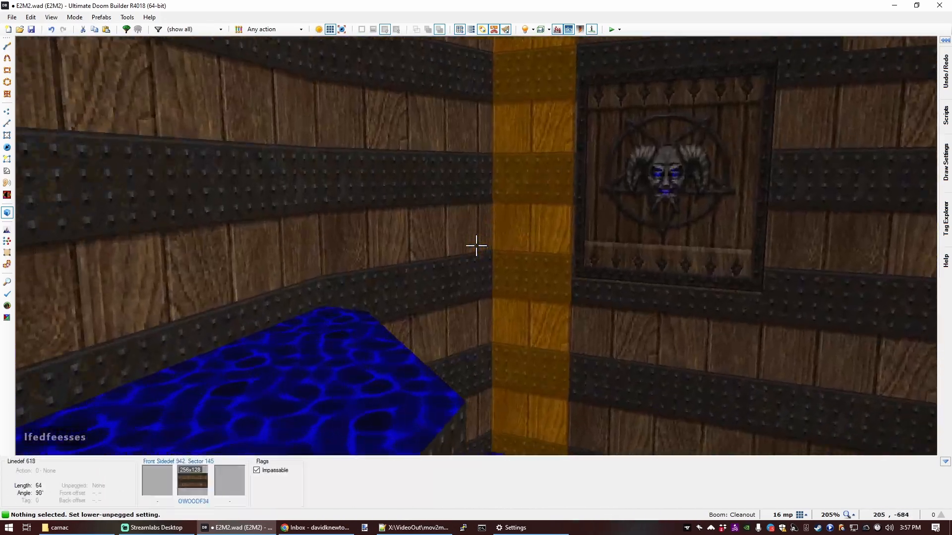
key("s")
key("s")
key("s")
key("s")
key("s")
key("e")
key("d")
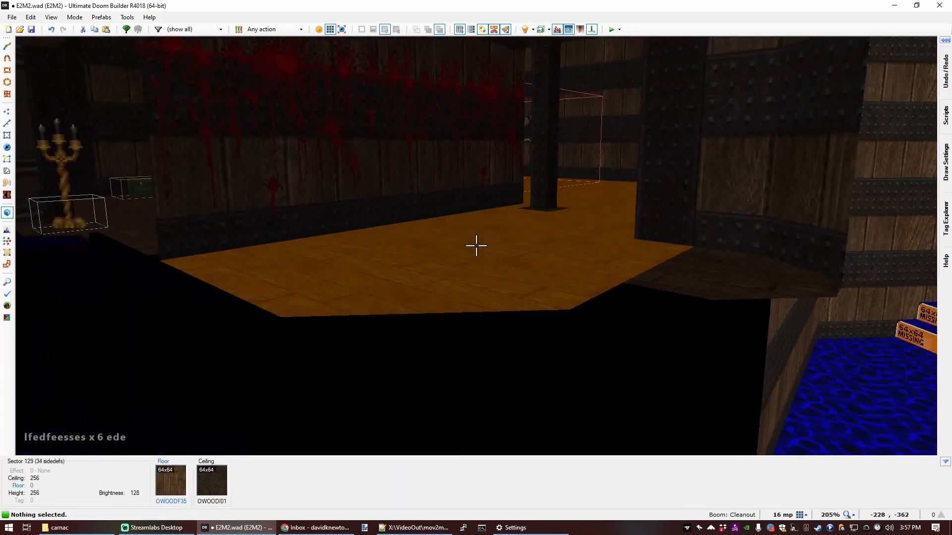
key("ctrl+c")
Apply the OBRCKX24 brick flat to the floors of the eastern ledge and all seven stair steps.
key("f")
key("e")
key("d")
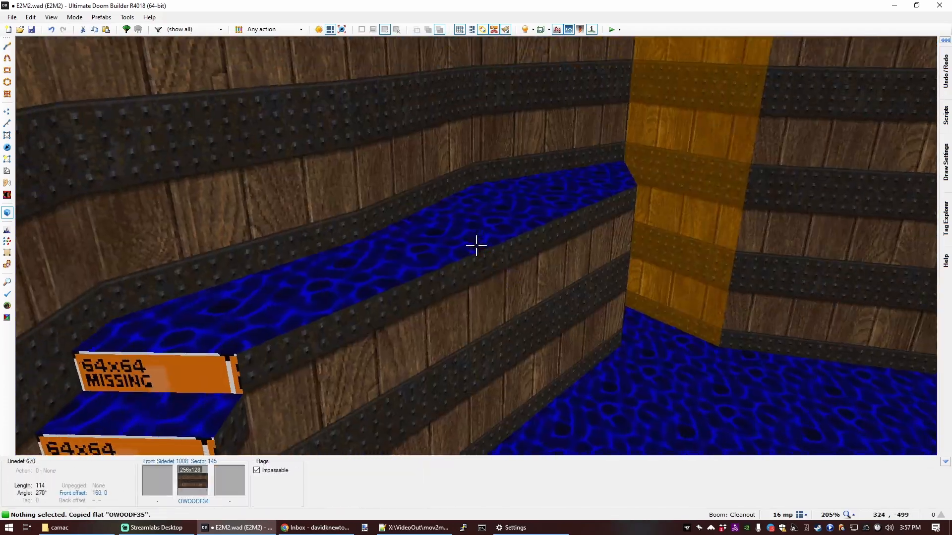
left_click(476, 245)
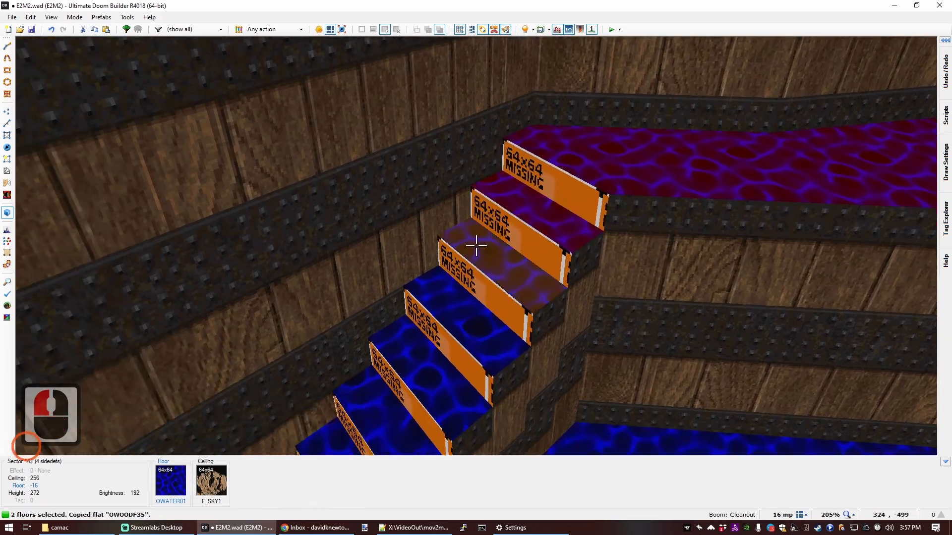
left_click(475, 246)
left_click(476, 245)
left_click(476, 245)
left_click(476, 245)
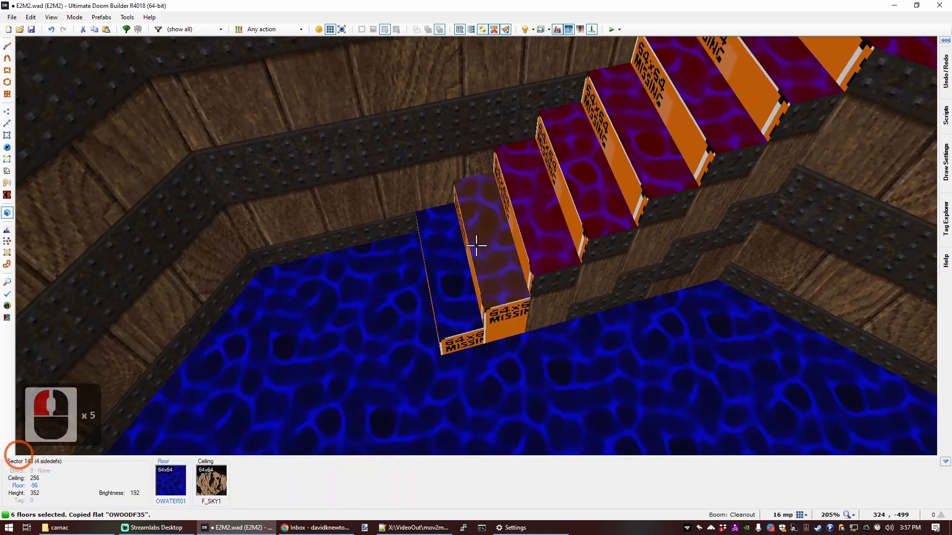
left_click(476, 245)
left_click(476, 245)
right_click(476, 245, "ctrl")
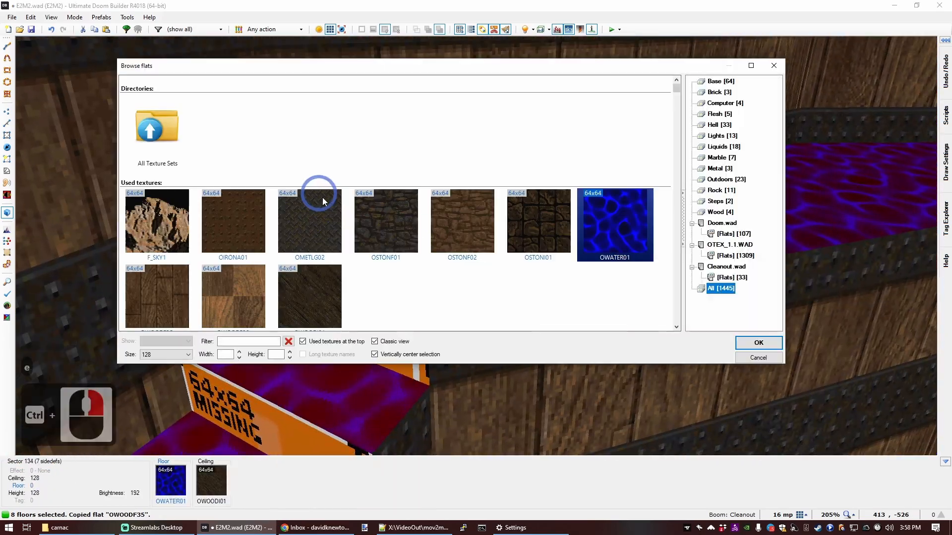
scroll(414, 205, "down", 1)
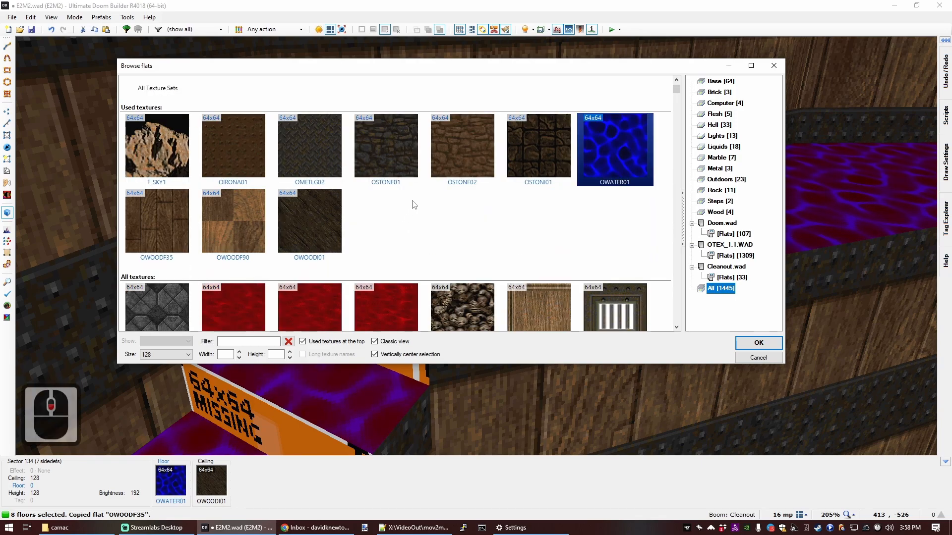
scroll(381, 220, "up", 1)
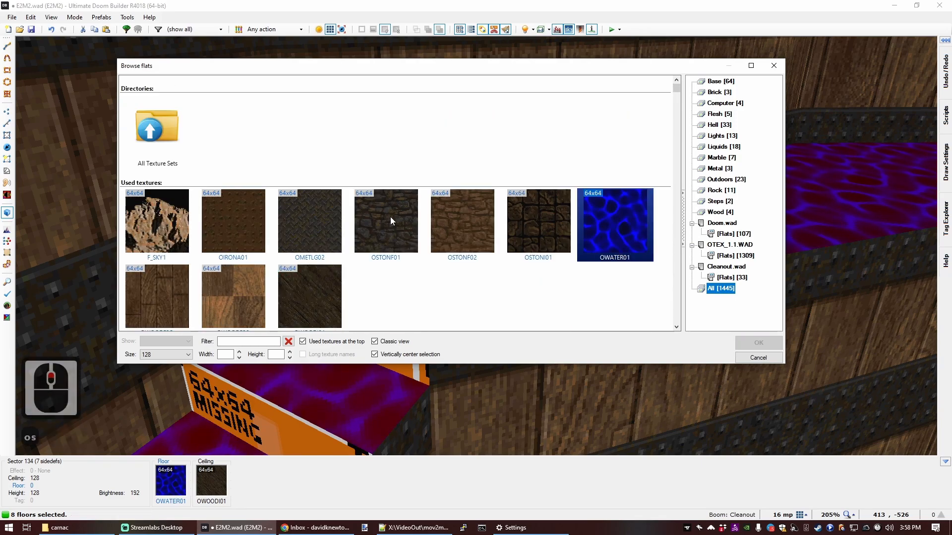
type("osotn")
key("BackSpace")
key("BackSpace")
type("bri")
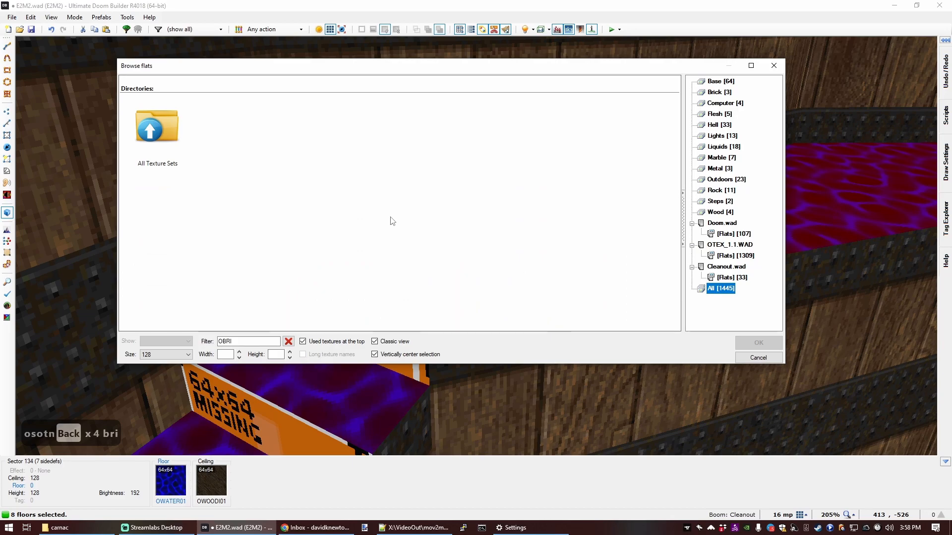
key("BackSpace")
scroll(391, 221, "down", 2)
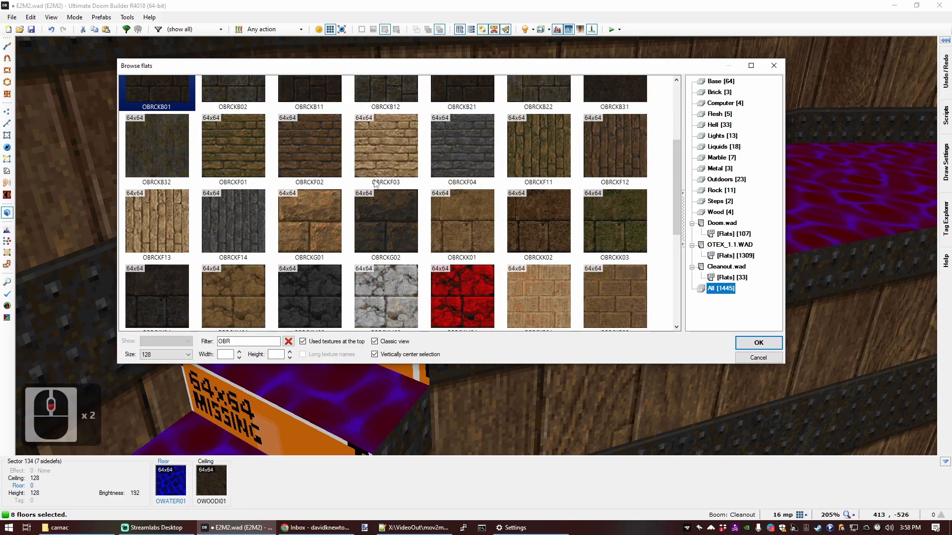
scroll(358, 233, "down", 2)
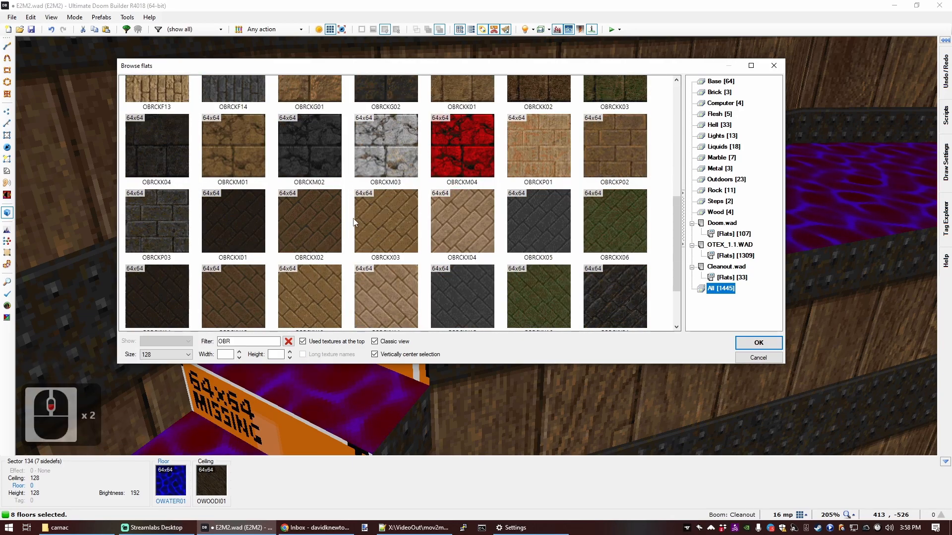
scroll(360, 227, "down", 2)
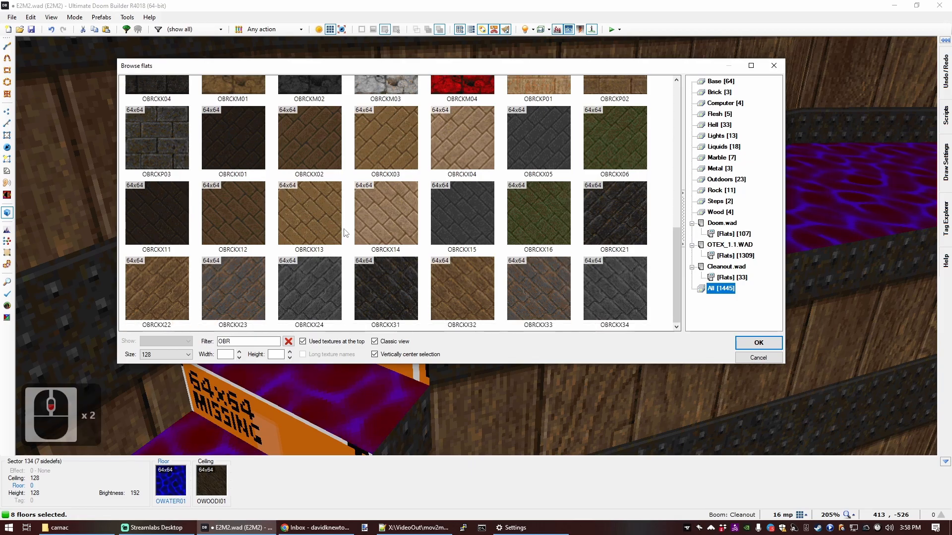
double_click(296, 290)
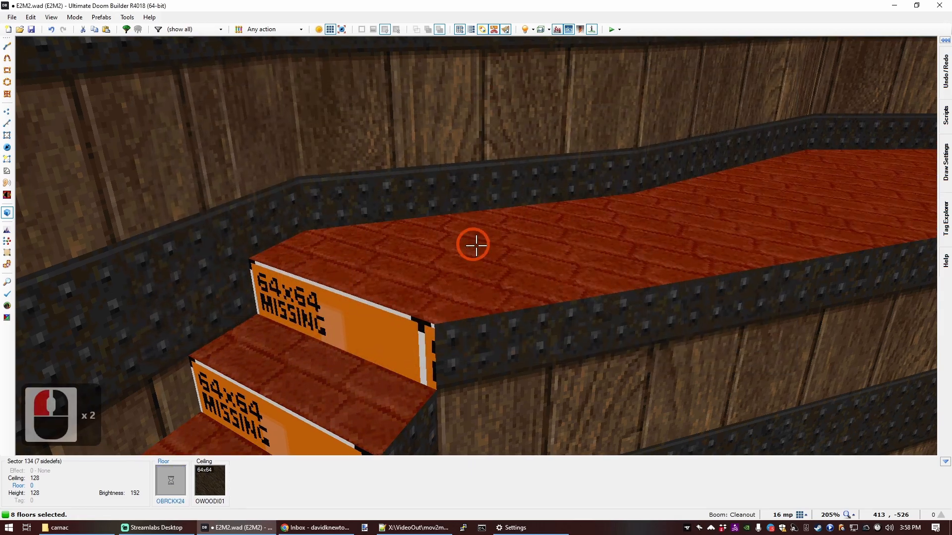
key("c")
Copy the OWOODF34 texture from the stair's side onto the untextured side faces of the two lowest steps.
key("d")
key("d")
key("d")
key("d")
key("e")
key("d")
key("e")
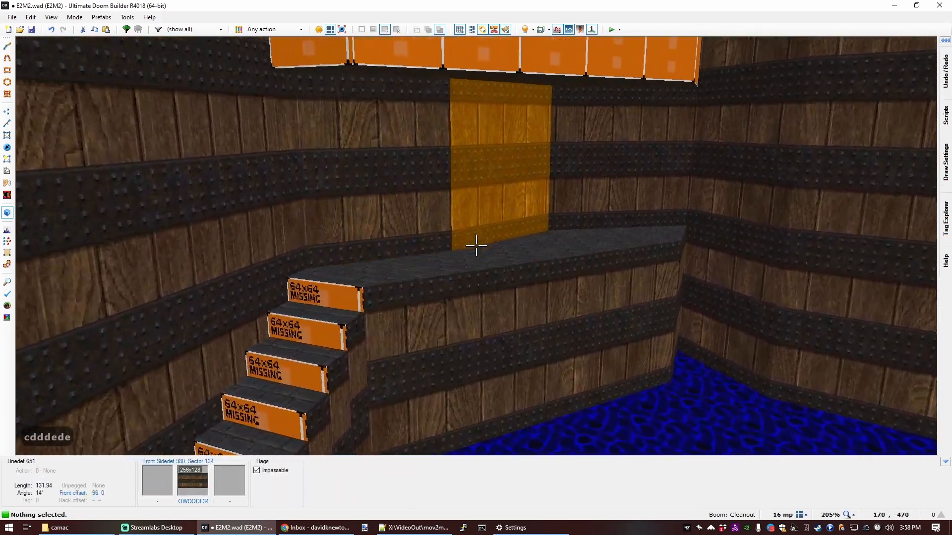
key("f")
key("e")
key("s")
key("e")
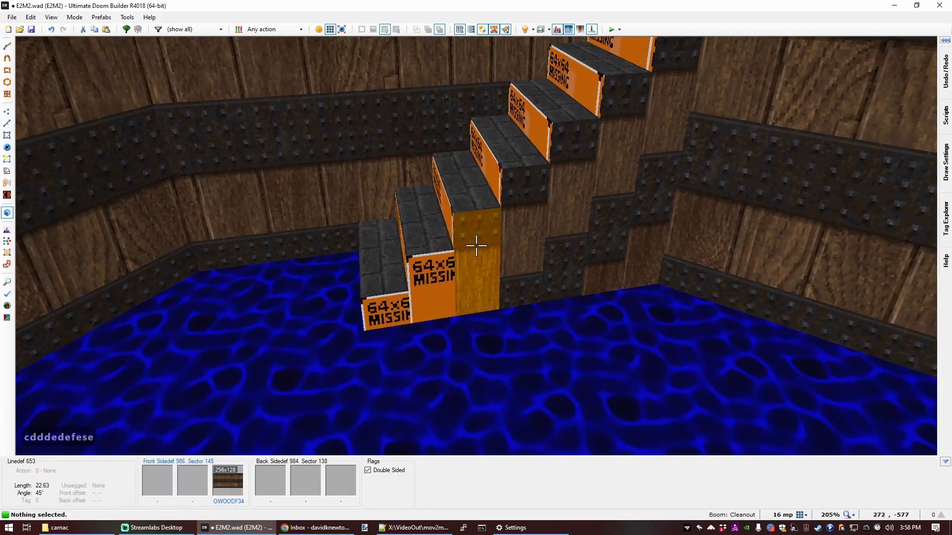
key("ctrl+c")
middle_click(476, 246)
middle_click(476, 246)
Apply the OBRCKO03 brick texture to all eight stair risers up to the eastern ledge.
key("s")
key("e")
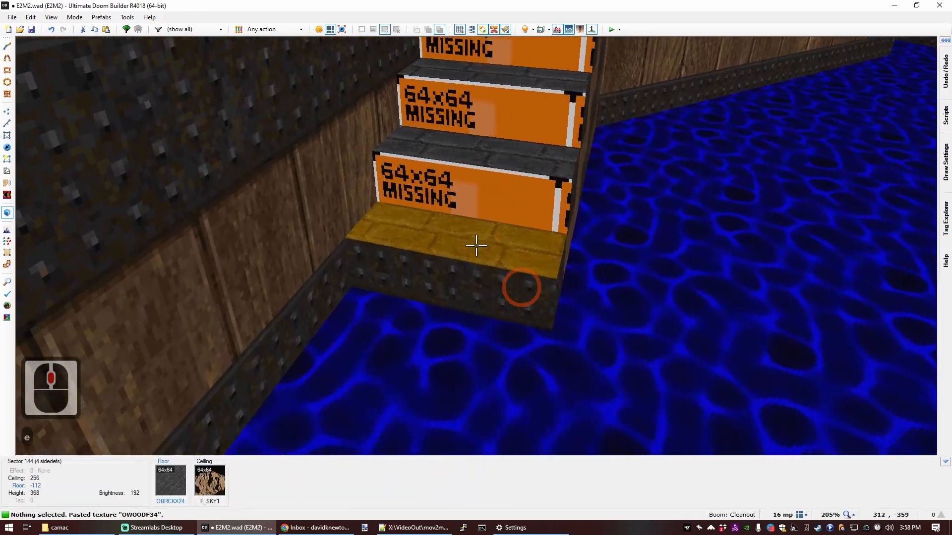
left_click(477, 246)
left_click(477, 245)
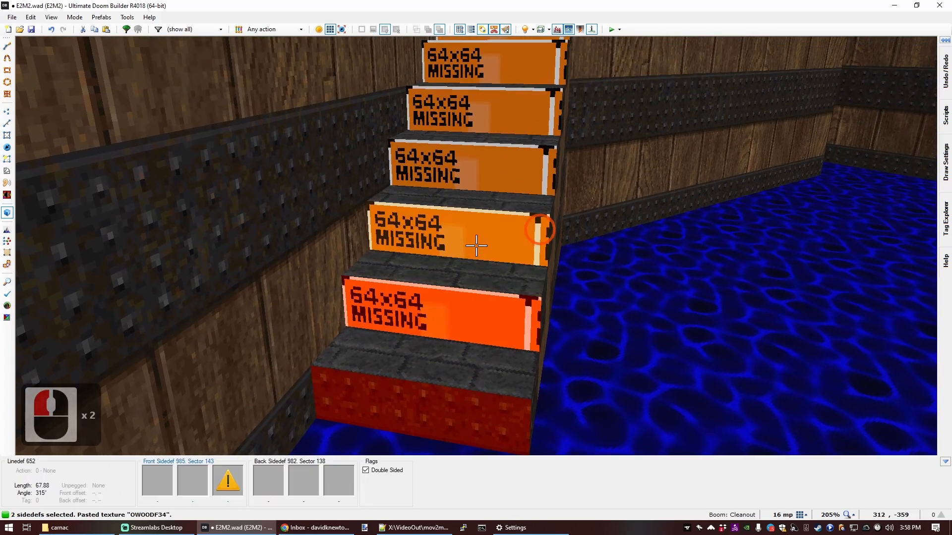
left_click(476, 245)
left_click(476, 245)
left_click(477, 246)
left_click(476, 246)
left_click(476, 246)
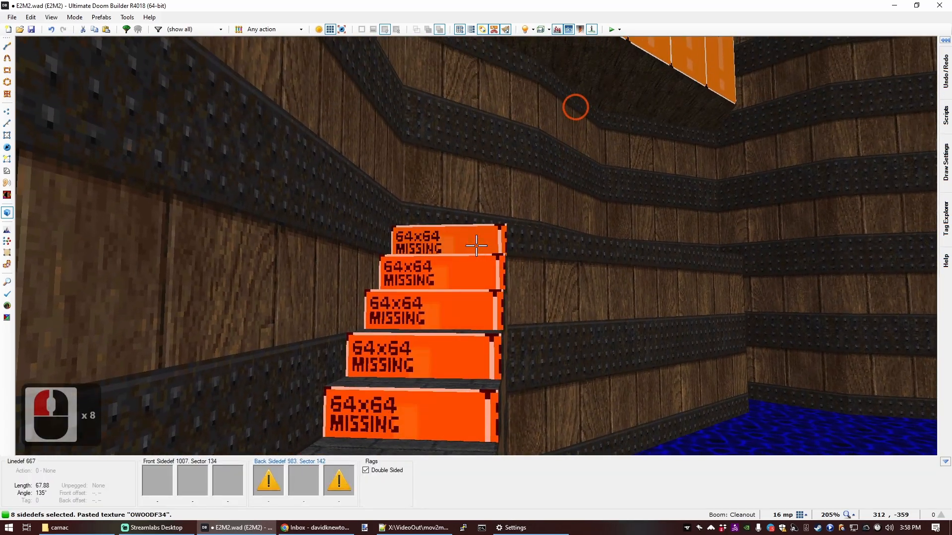
left_click(477, 246)
right_click(477, 246)
scroll(337, 193, "down", 4)
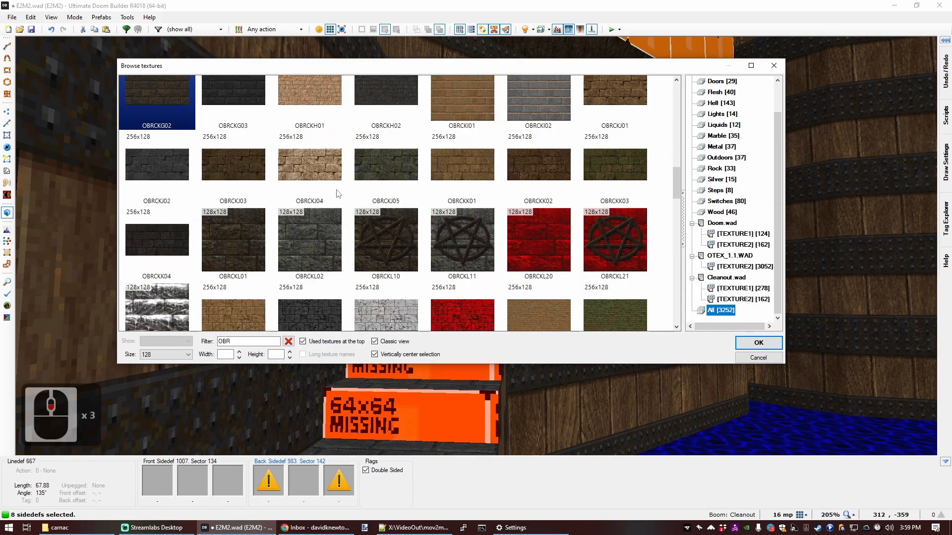
scroll(319, 221, "down", 1)
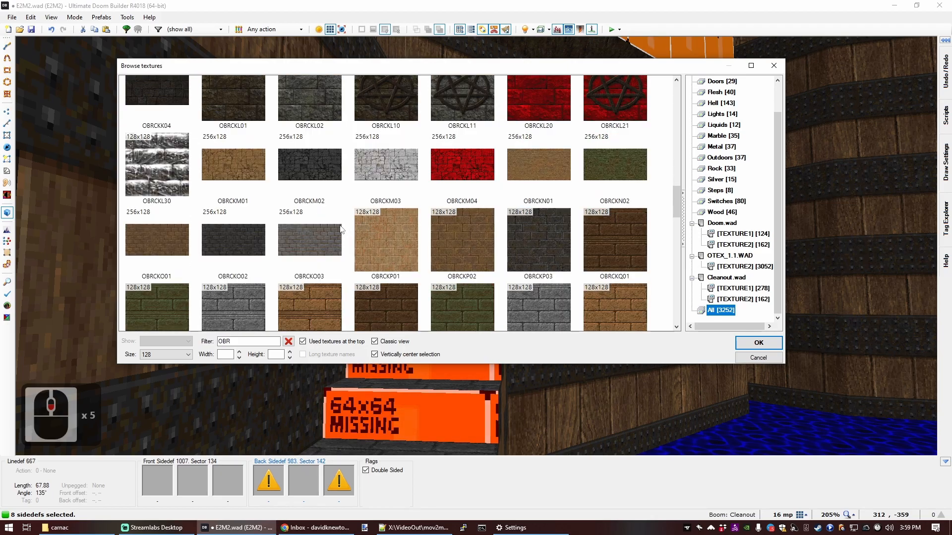
double_click(326, 233)
key("c")
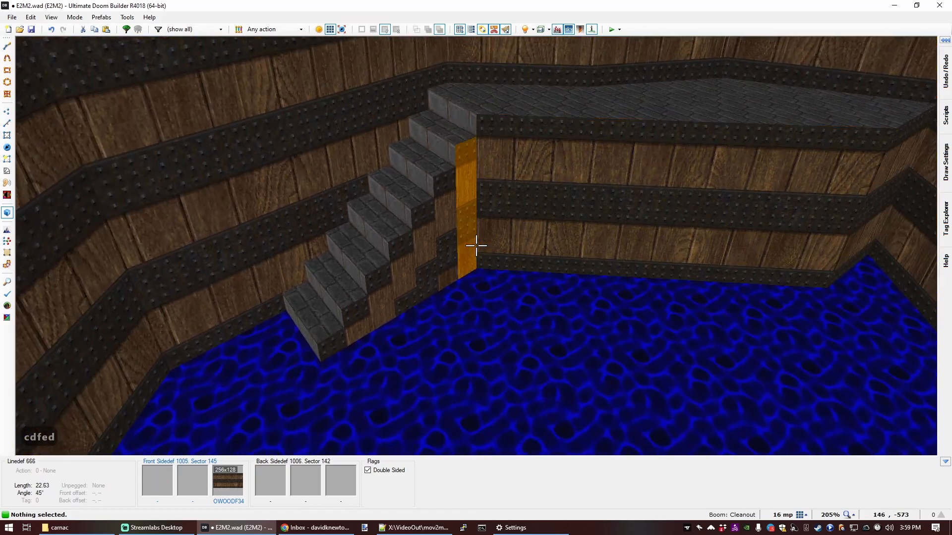
Try to randomize the linedef positions of all eight stair risers.
key("s")
key("e")
left_click(476, 245)
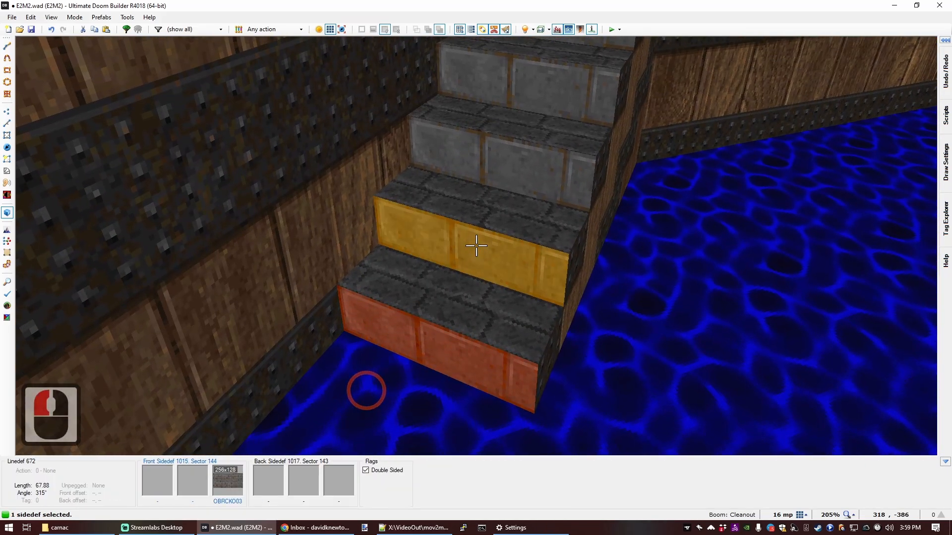
left_click(476, 245)
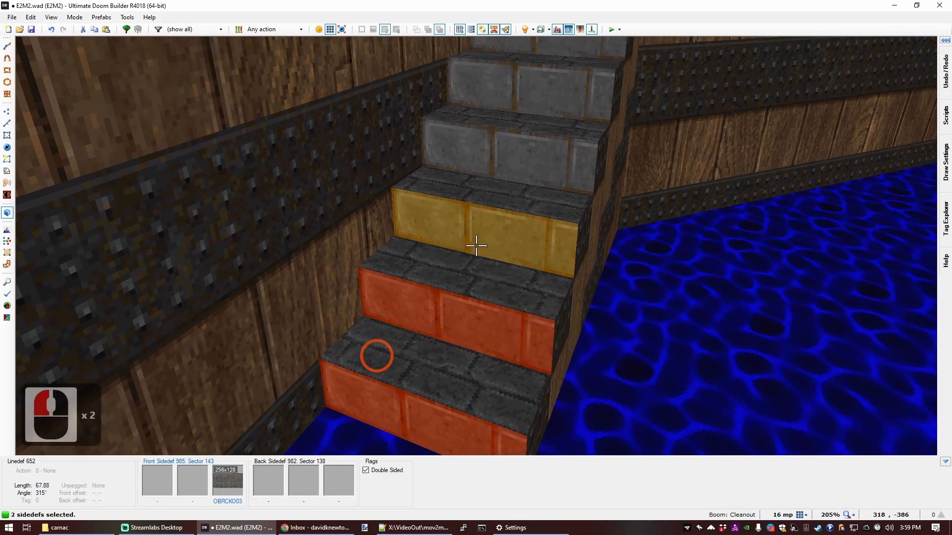
left_click(476, 245)
left_click(476, 245)
left_click(475, 245)
left_click(476, 245)
left_click(476, 245)
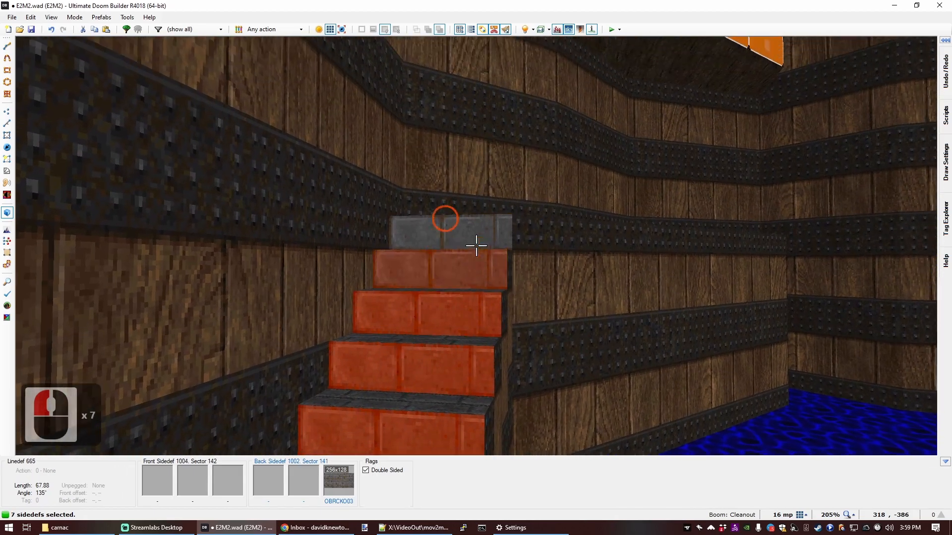
left_click(476, 245)
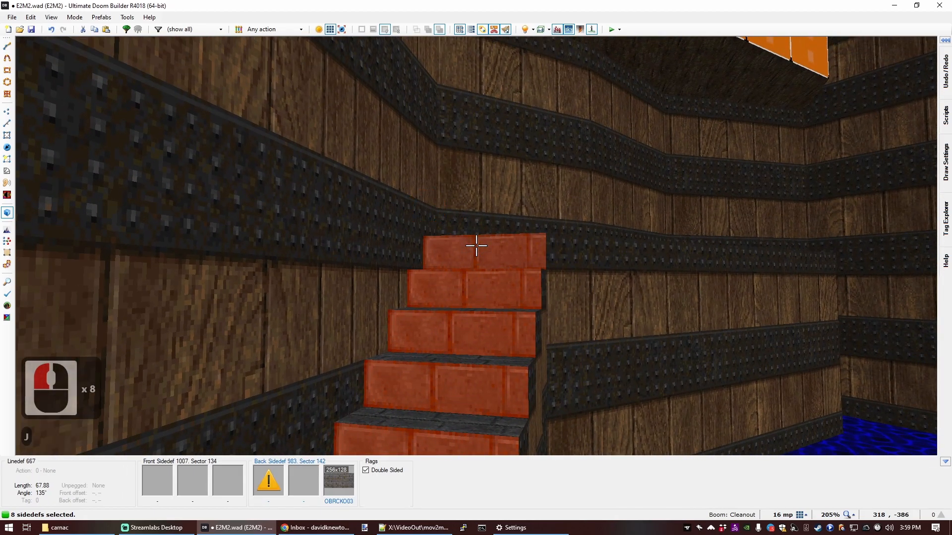
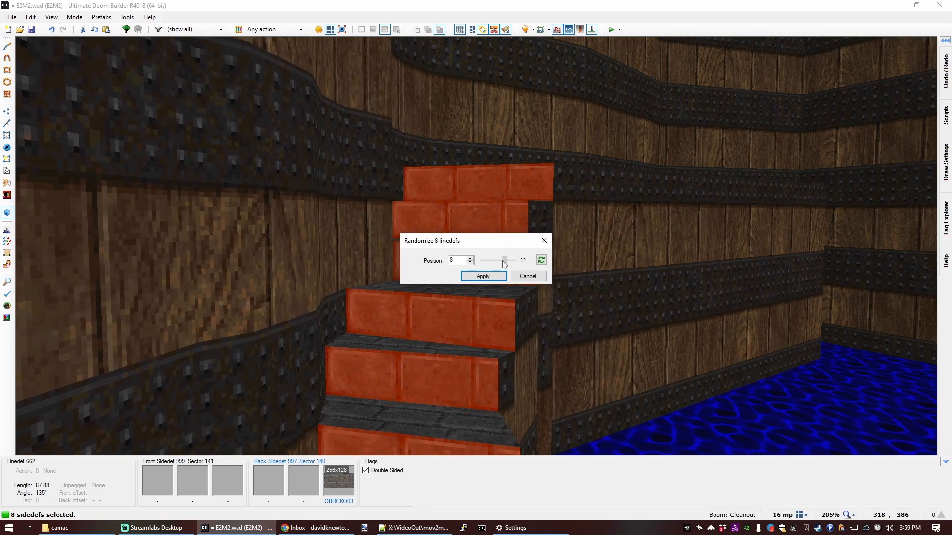
Stagger the bricks on alternating stair risers by shifting their texture offsets to -16, 0 and 16, 0.
key("w")
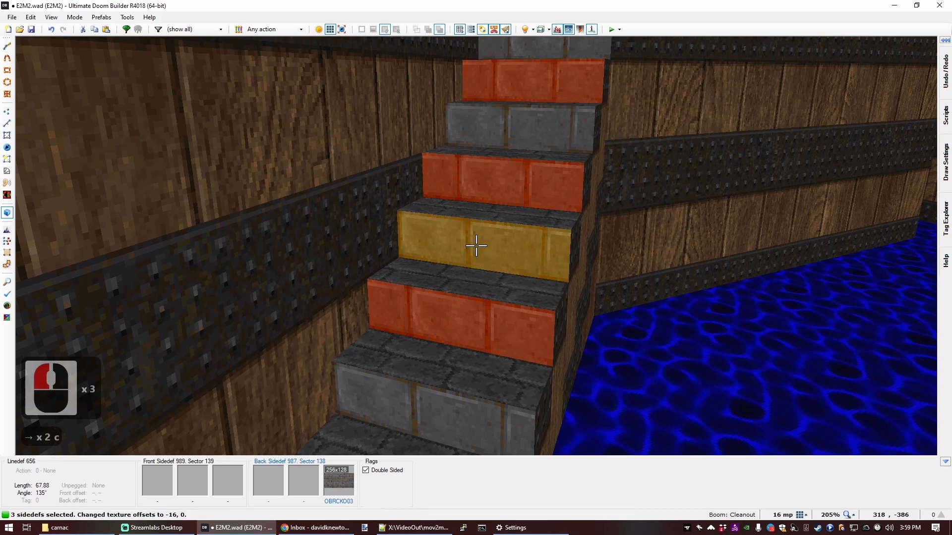
key("d")
key("e")
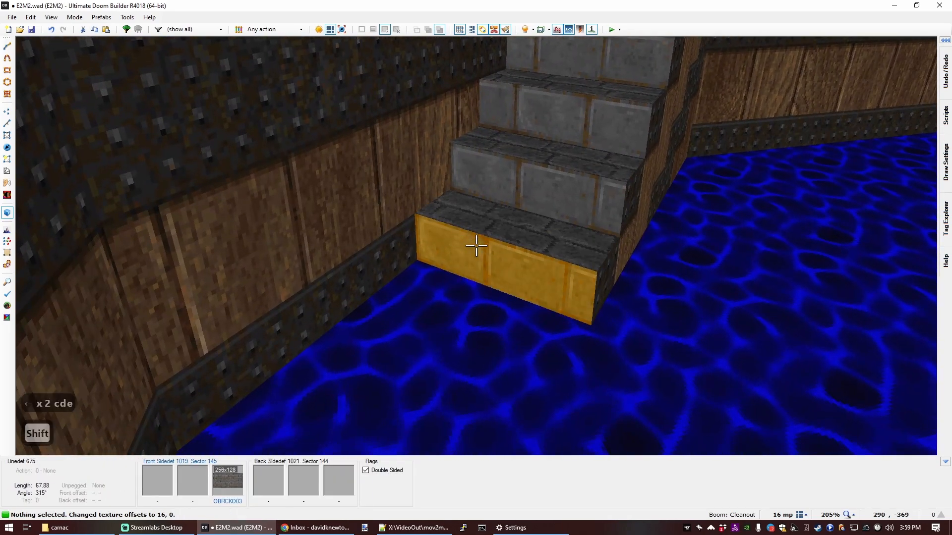
Apply the OCONCE01 concrete texture to the stair's eight side faces and the fronts of the eastern ledge.
key("e")
key("f")
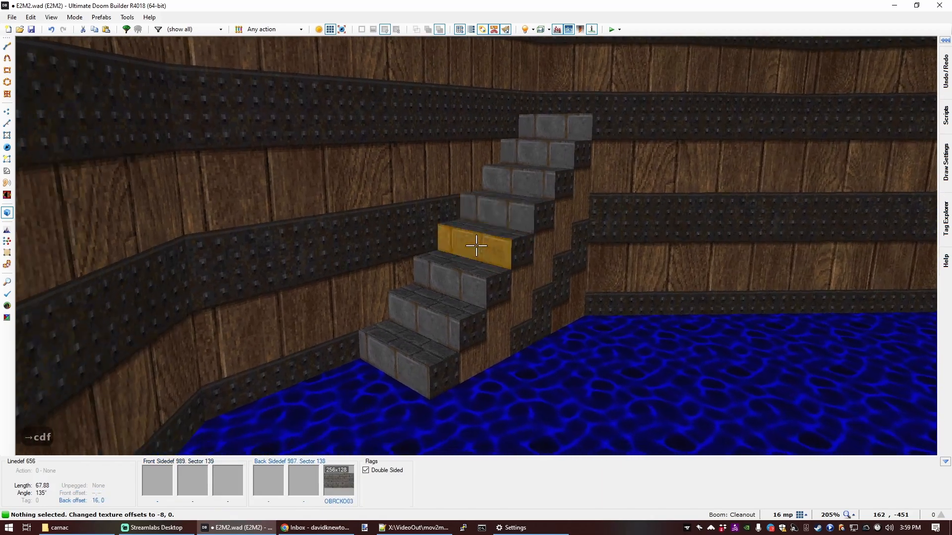
key("d")
key("e")
key("s")
key("d")
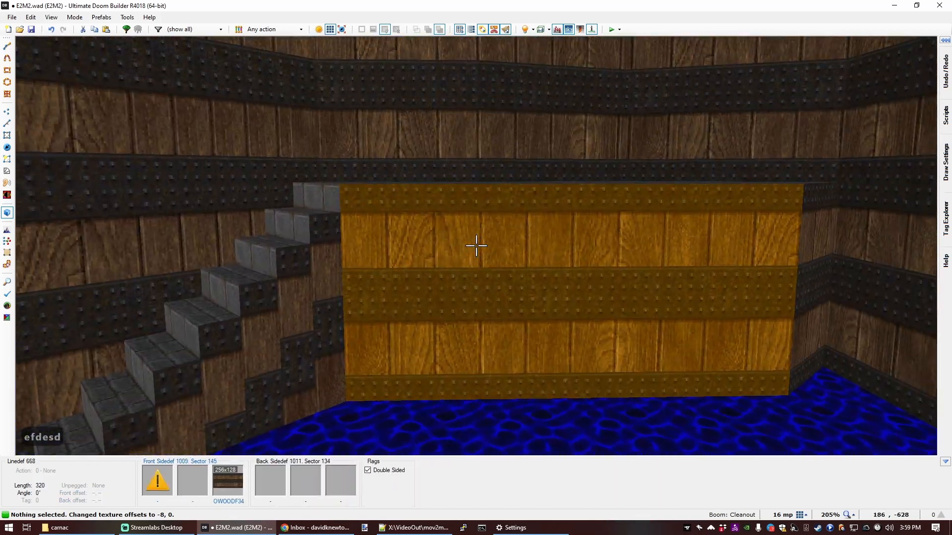
key("e")
left_click(476, 245, "shift")
key("d")
left_click(476, 246)
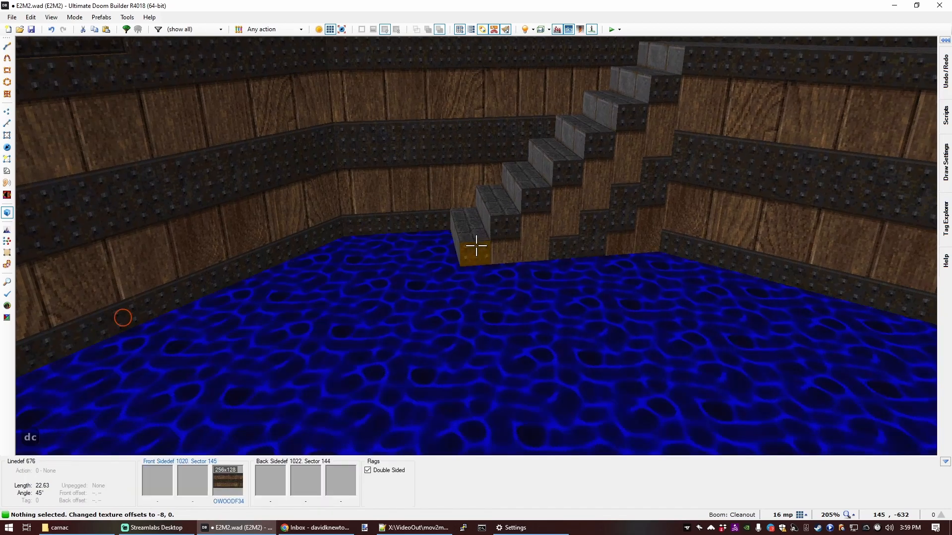
left_click(476, 245)
left_click(475, 246)
left_click(476, 246)
left_click(476, 245)
left_click(476, 246)
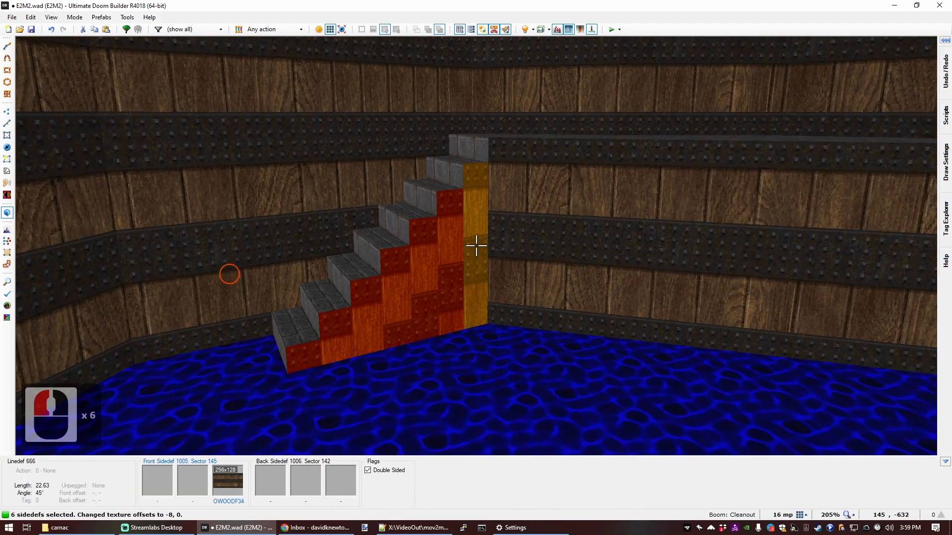
left_click(476, 245)
left_click(476, 246)
key("f")
key("e")
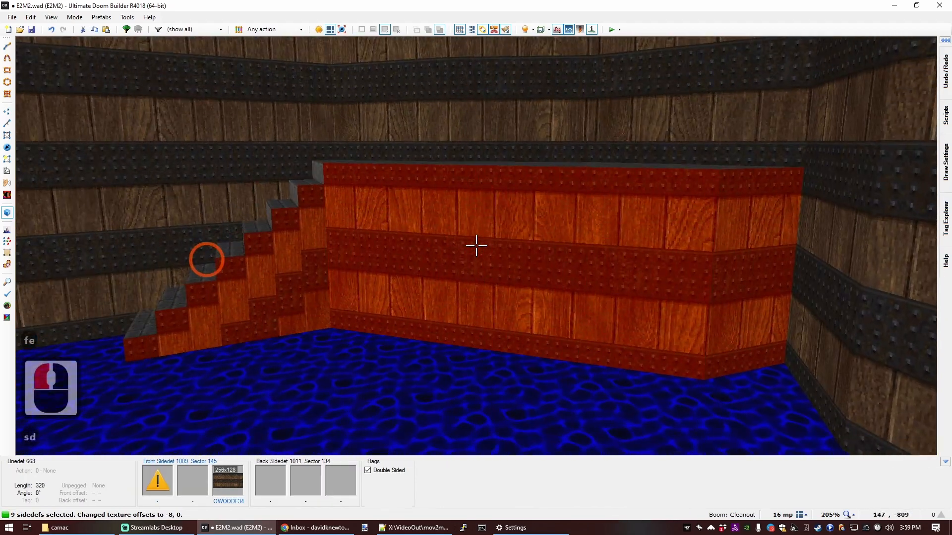
left_click(476, 245)
right_click(476, 245, "ctrl")
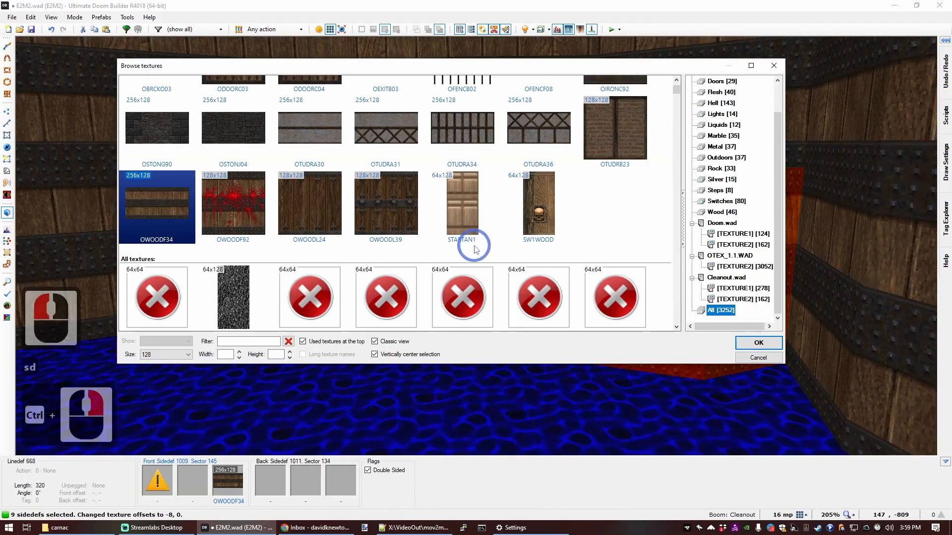
type("ocon")
scroll(330, 222, "down", 4)
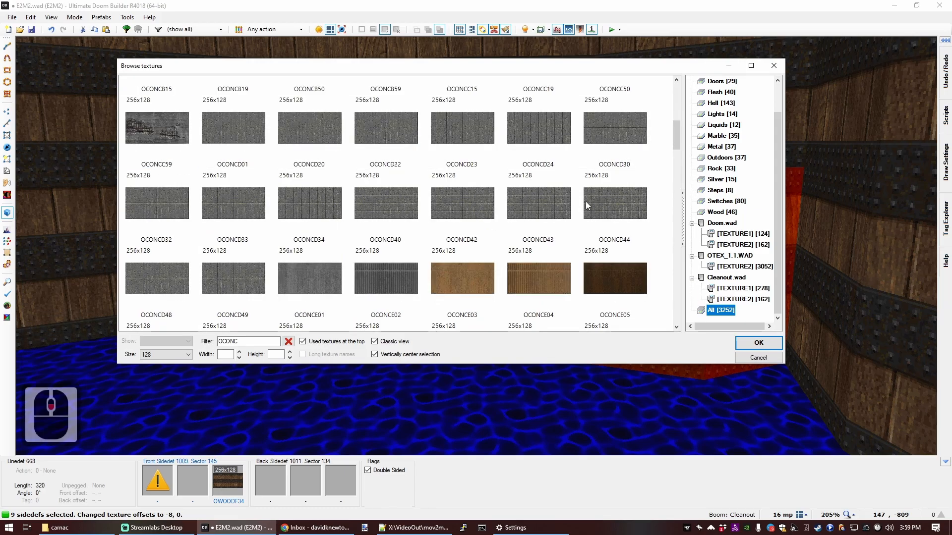
double_click(306, 203)
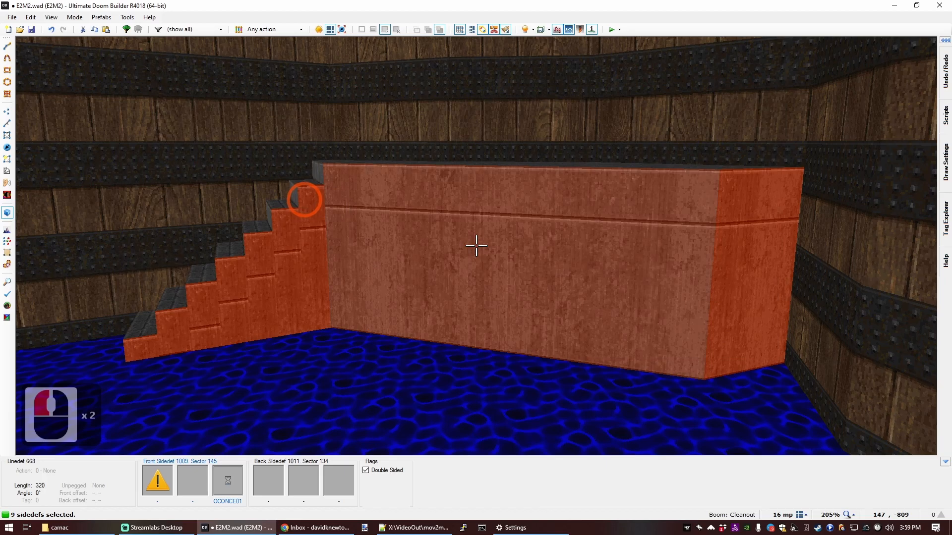
Auto-align the concrete textures in X and Y, and set the stair's side faces to lower-unpegged.
key("c")
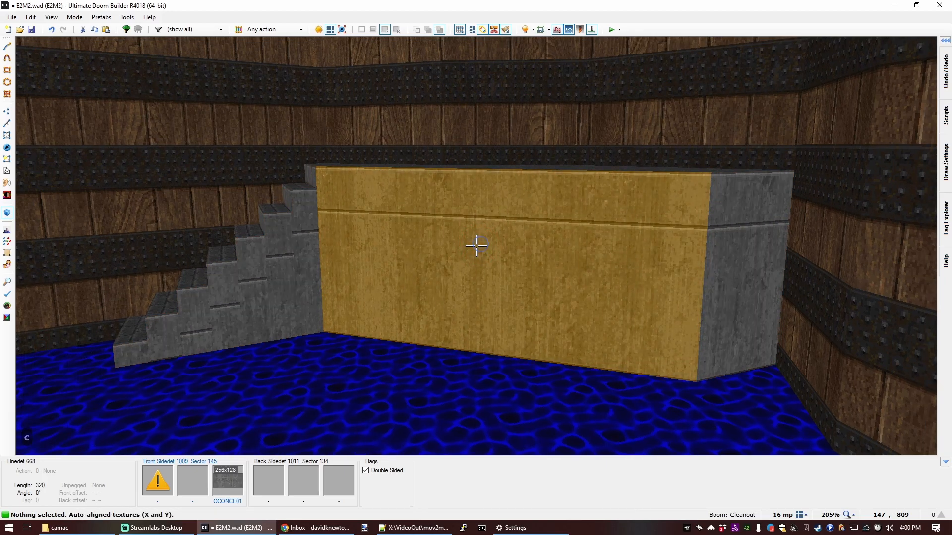
right_click(476, 245)
key("Escape")
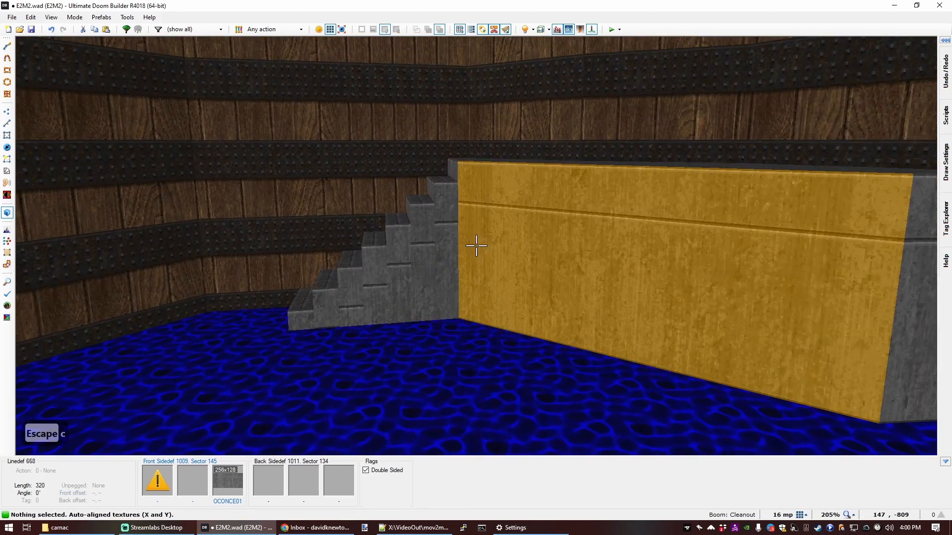
key("s")
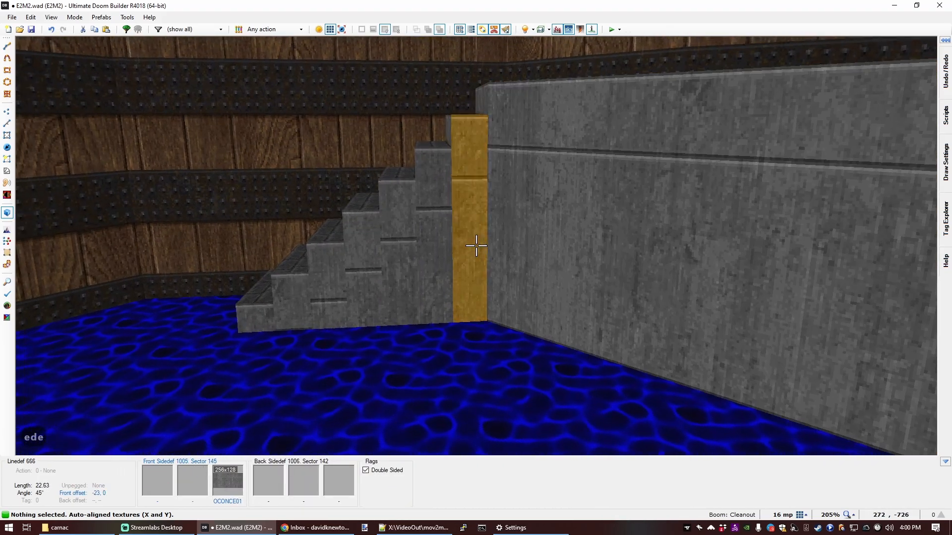
key("l")
key("l")
key("l")
key("l")
key("l")
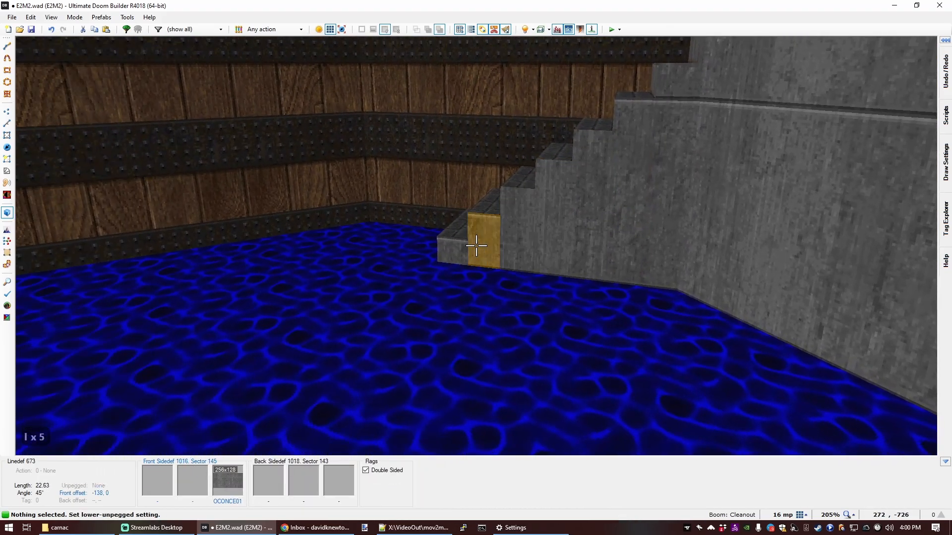
key("s")
key("d")
key("s")
key("e")
key("s")
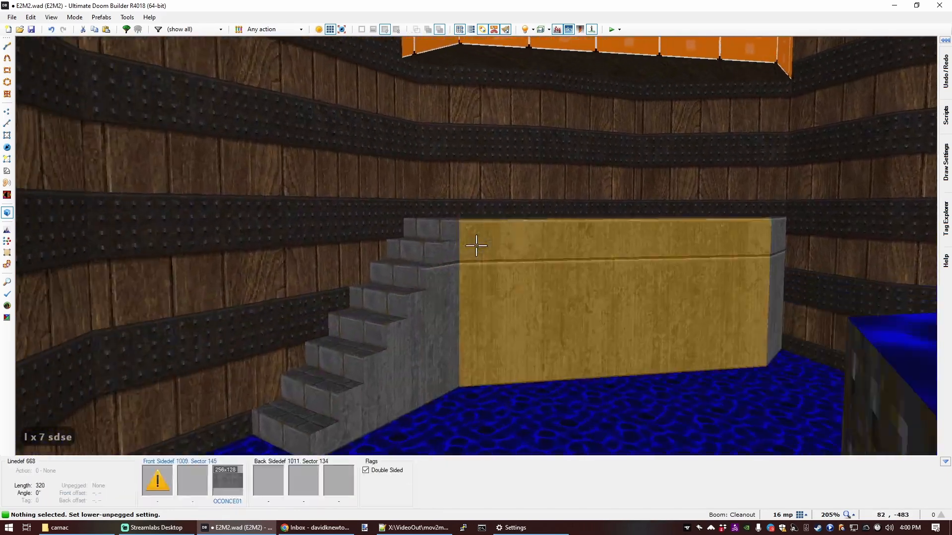
key("d")
key("f")
Draw a narrow wall sector about 181 units long along the open side of the stairs, ending at the eastern ledge.
key("q")
scroll(551, 236, "down", 5)
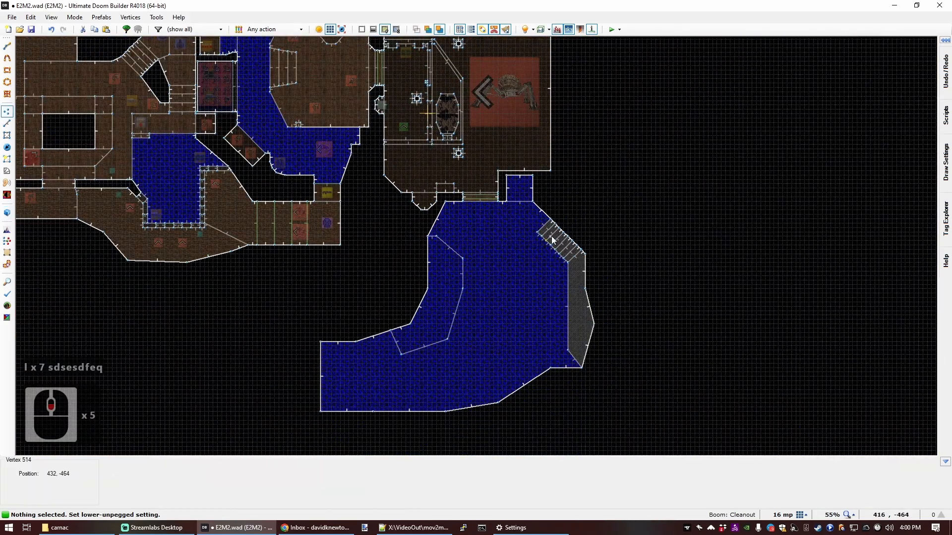
scroll(573, 301, "up", 5)
key("v")
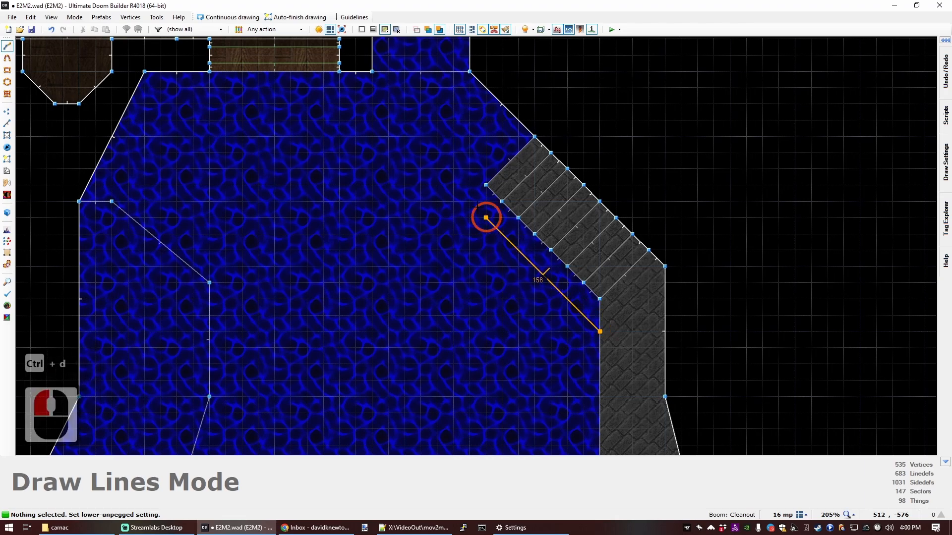
Raise the narrow wall sector's floor to 0 and flood-fill its missing side textures with OCONCE01.
key("q")
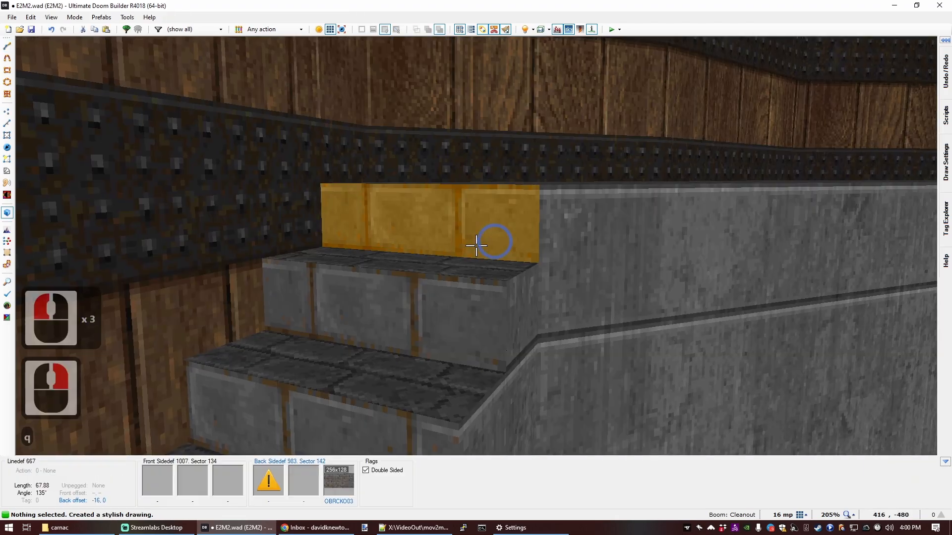
scroll(475, 246, "up", 16)
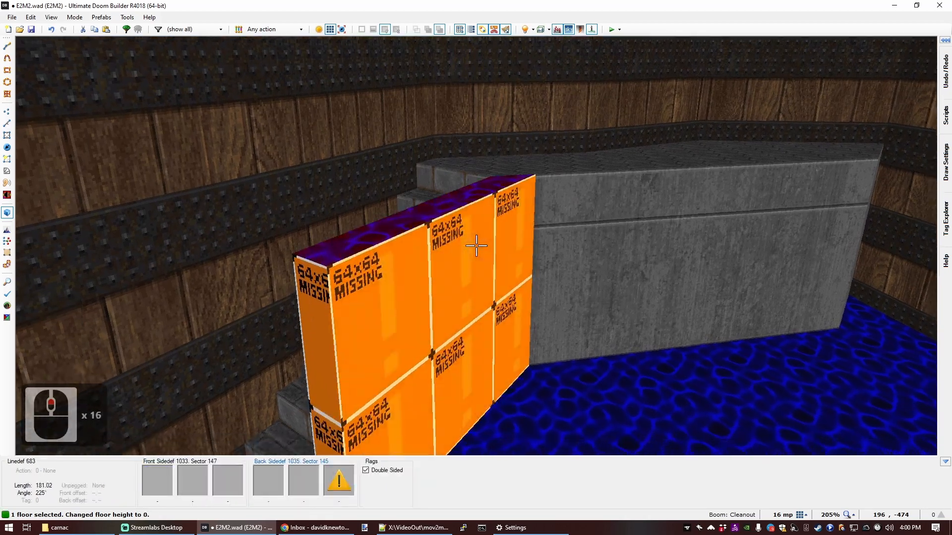
key("c")
key("ctrl+c")
middle_click(476, 246, "ctrl")
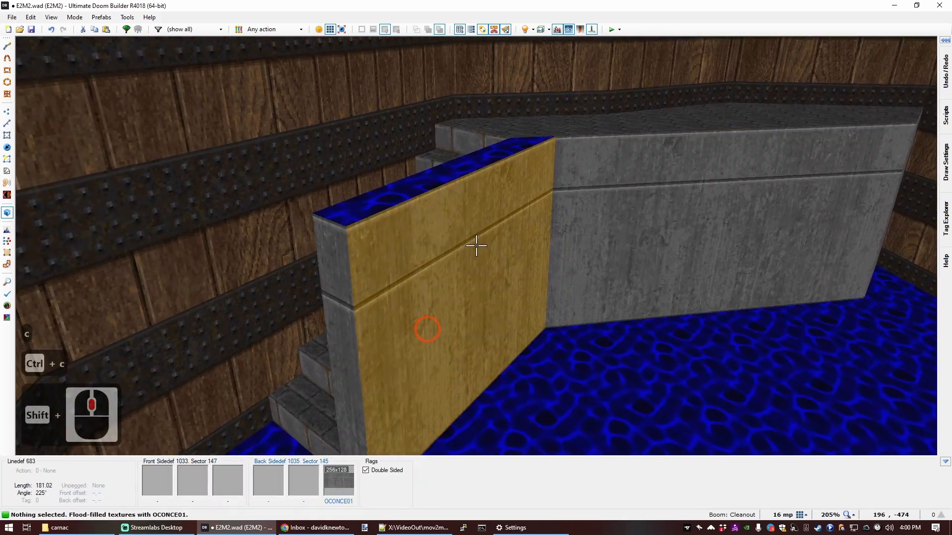
Copy the OBRCKX24 flat from the eastern ledge onto the top of the wall beside the stairs.
key("f")
key("s")
key("e")
key("ctrl+c")
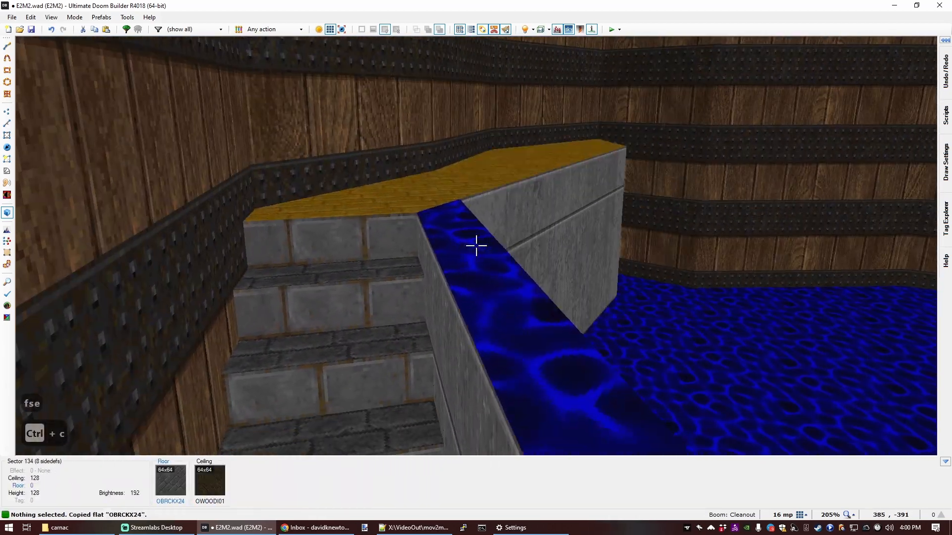
key("ctrl+v")
Draw a walkway edge from the alcove, 160 units south, 226 diagonally and on south, and extend the eastern ledge's southern end to the room's wall corner.
key("q")
scroll(499, 112, "down", 5)
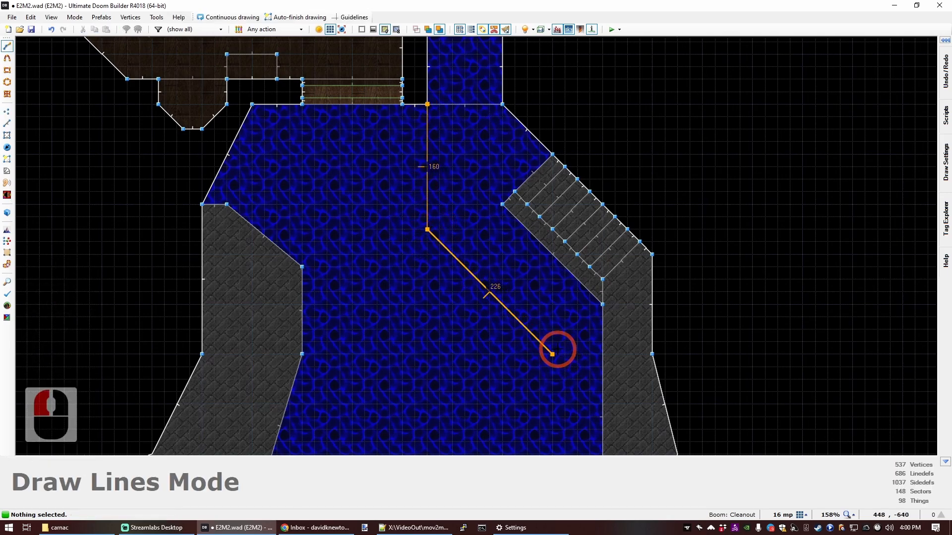
left_click(552, 354)
key("Down")
key("Down")
key("Down")
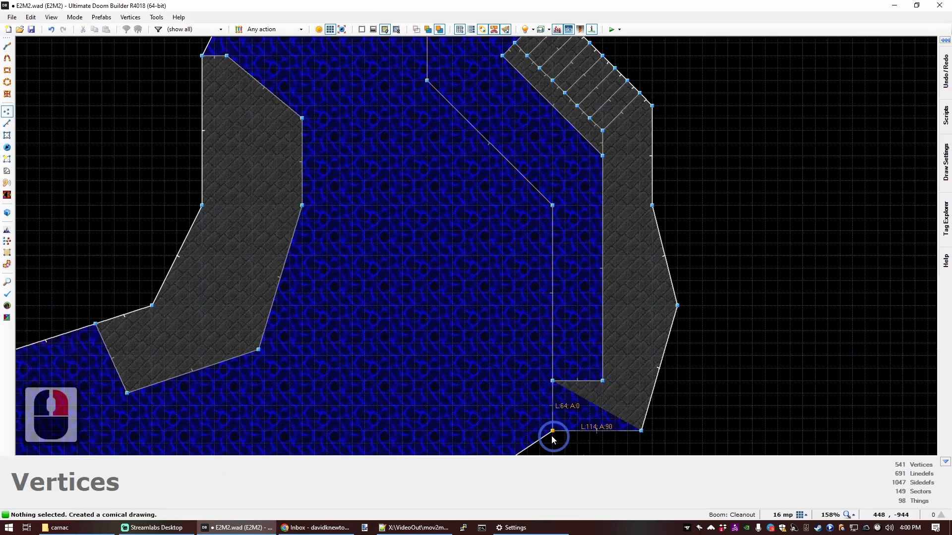
Raise the floor of the walkway around the stairs and eastern ledge to -112.
key("q")
key("d")
key("f")
key("e")
key("s")
left_click(476, 245)
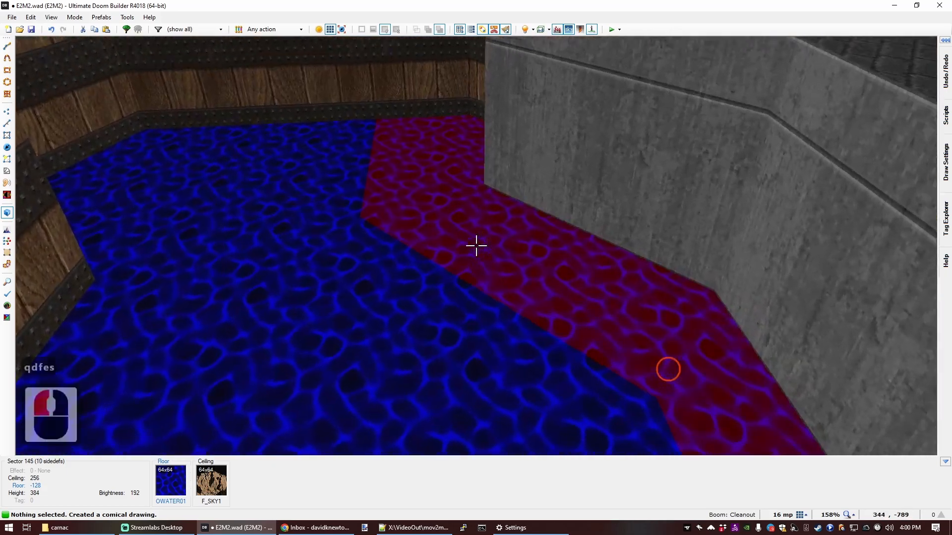
key("s")
key("e")
key("c")
Copy the OWOODF34 wall texture onto the walkway's untextured edge faces.
key("ctrl+c")
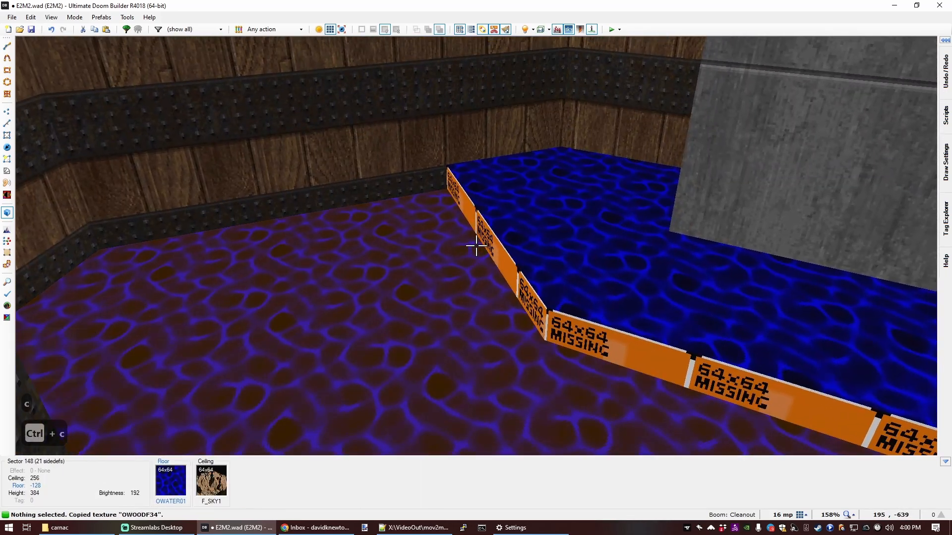
middle_click(476, 246)
middle_click(476, 246)
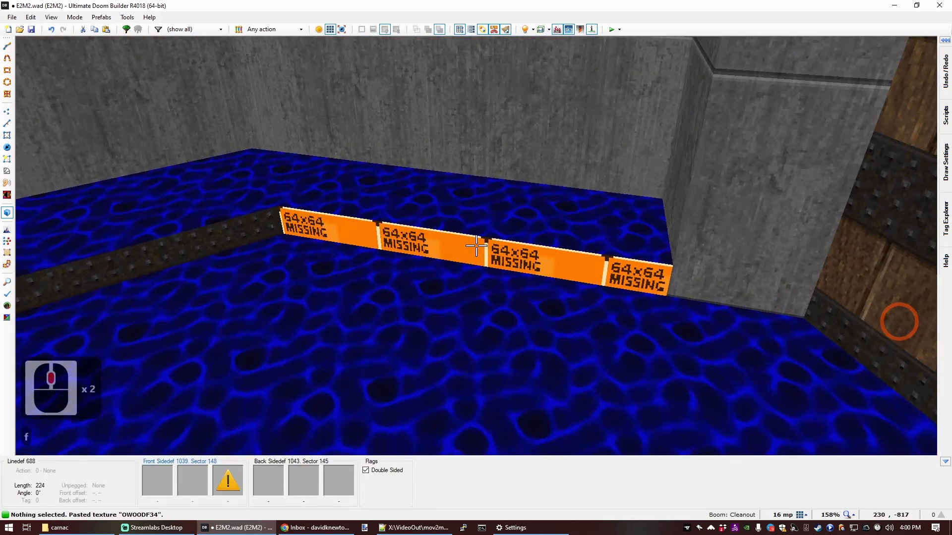
middle_click(476, 245)
Change the walkway's floor flat to OWOODF35.
left_click(477, 246)
left_click(477, 246, "ctrl")
type("owo")
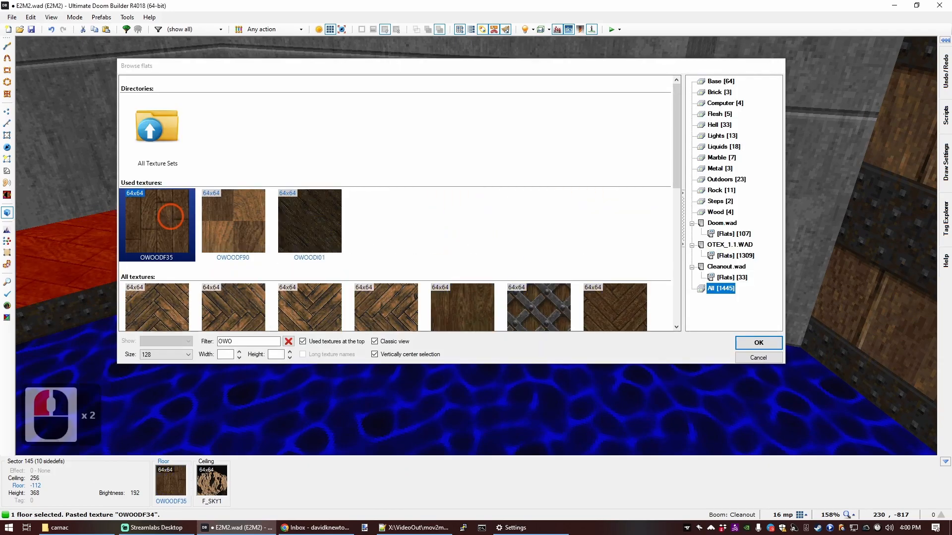
double_click(157, 223)
key("c")
Examine the walkway, stairs and ledges in 3D and the water room's layout on the map.
key("d")
key("s")
key("e")
key("d")
key("e")
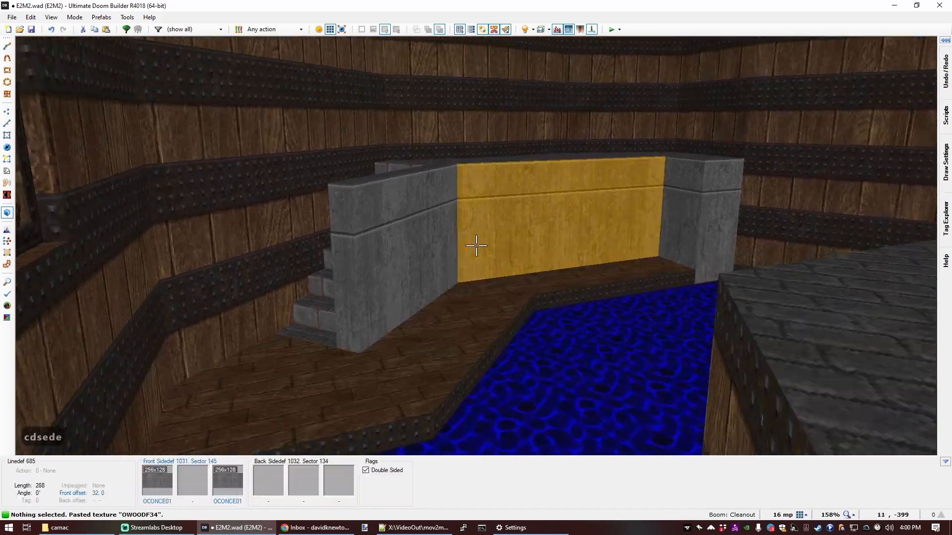
key("s")
key("e")
key("s")
key("s")
key("e")
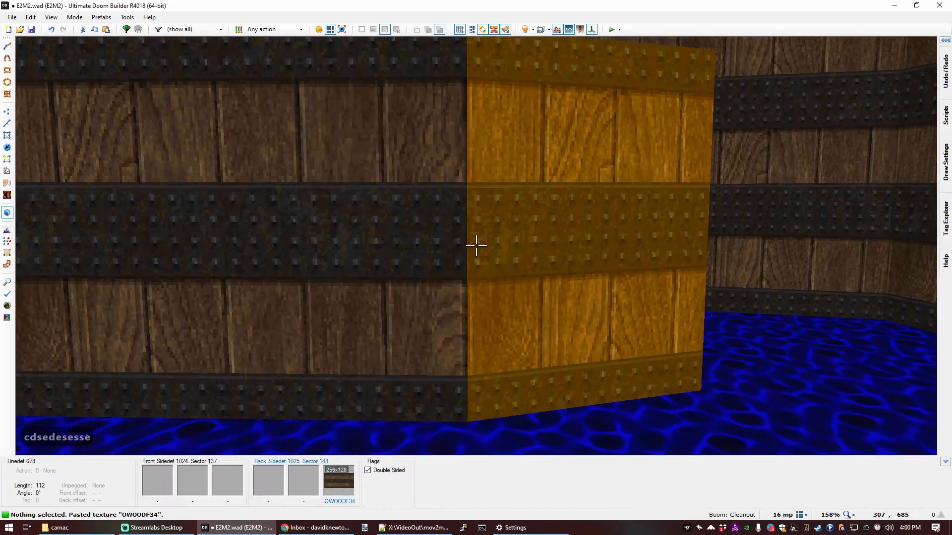
key("q")
scroll(471, 246, "down", 4)
scroll(472, 168, "up", 4)
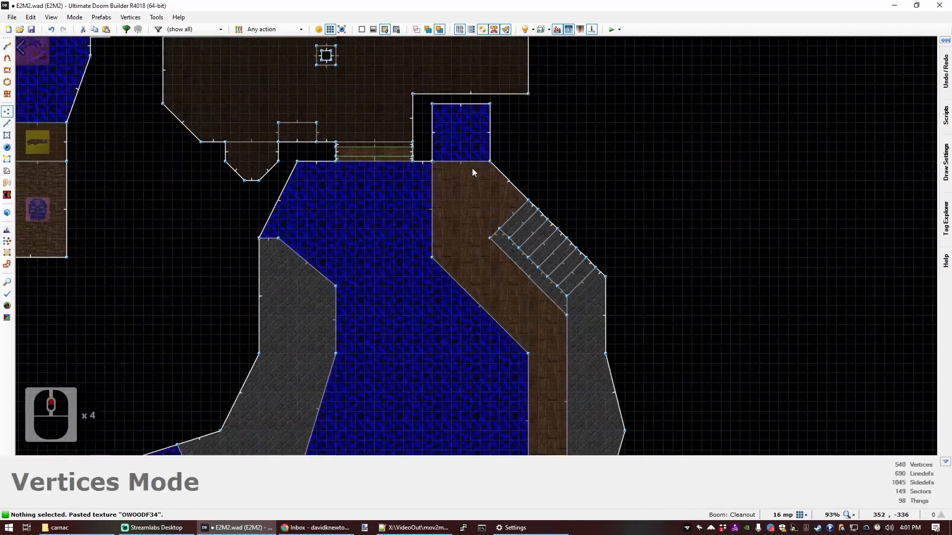
scroll(445, 228, "down", 3)
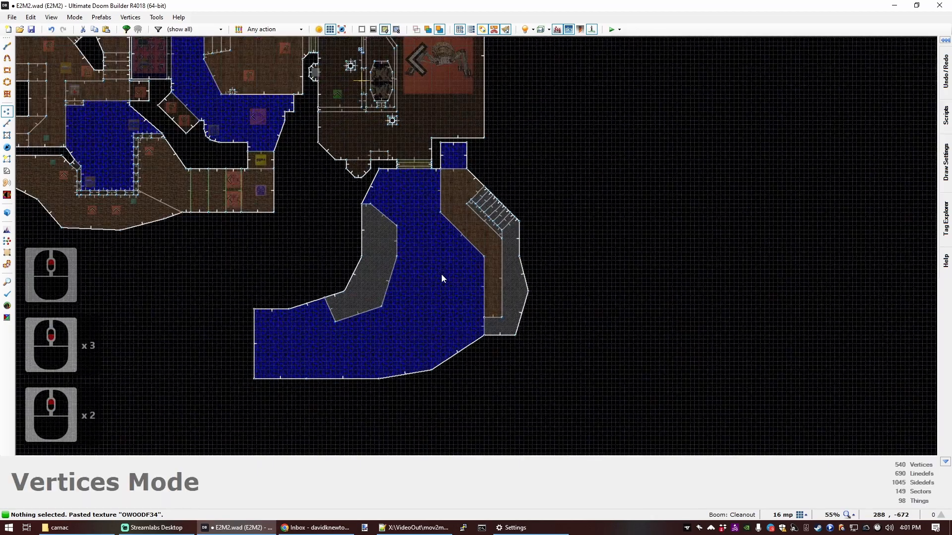
scroll(441, 277, "up", 5)
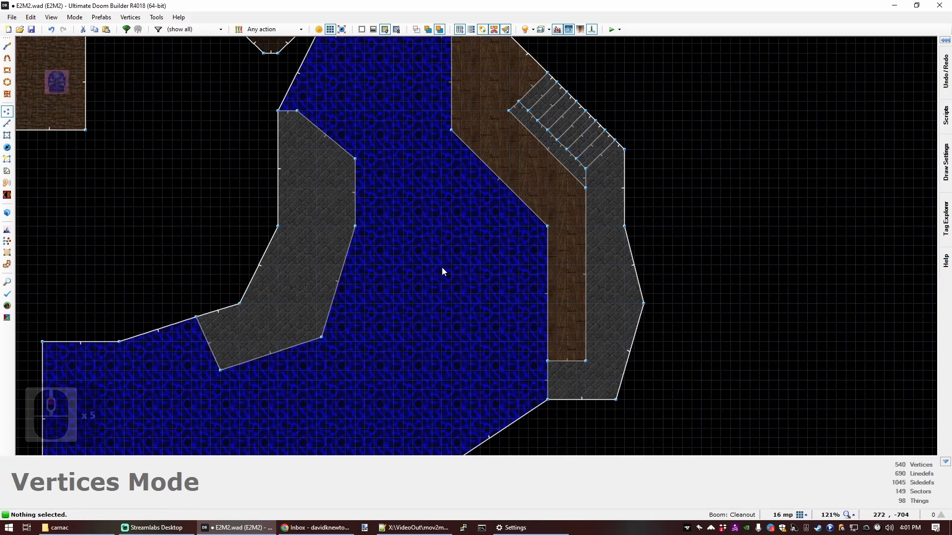
Draw a square platform sector about 96 units wide in the open water between the western ledge and the walkway.
scroll(441, 267, "up", 2)
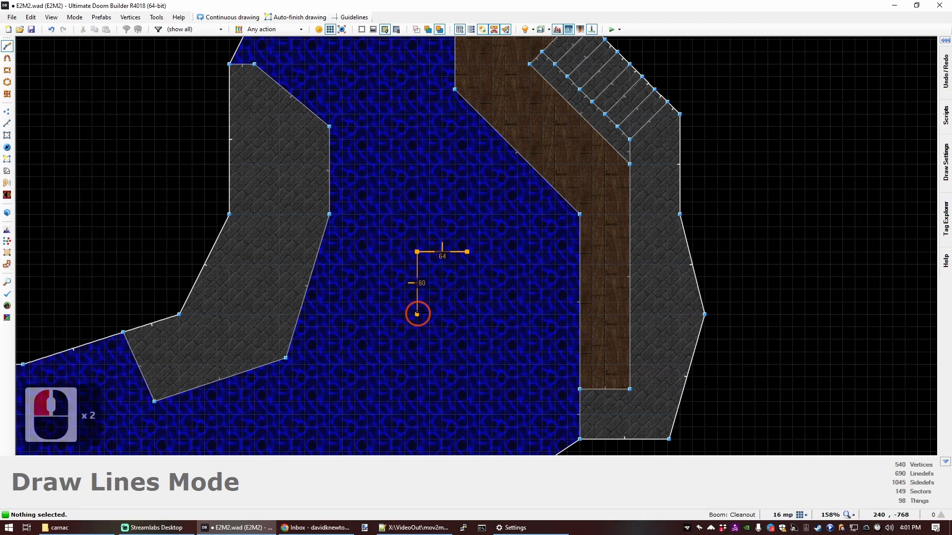
left_click_drag(398, 307, 494, 336)
right_click_drag(467, 315, 437, 327)
key("c")
left_click_drag(416, 302, 392, 302)
right_click_drag(377, 228, 502, 277)
left_click_drag(467, 252, 470, 246)
left_click_drag(446, 201, 463, 297)
key("c")
key("s")
Place a Baron of Hell at 272, -720 on the square platform, facing 90 degrees.
left_click_drag(424, 272, 432, 279)
left_click(433, 279)
key("t")
double_click(442, 276)
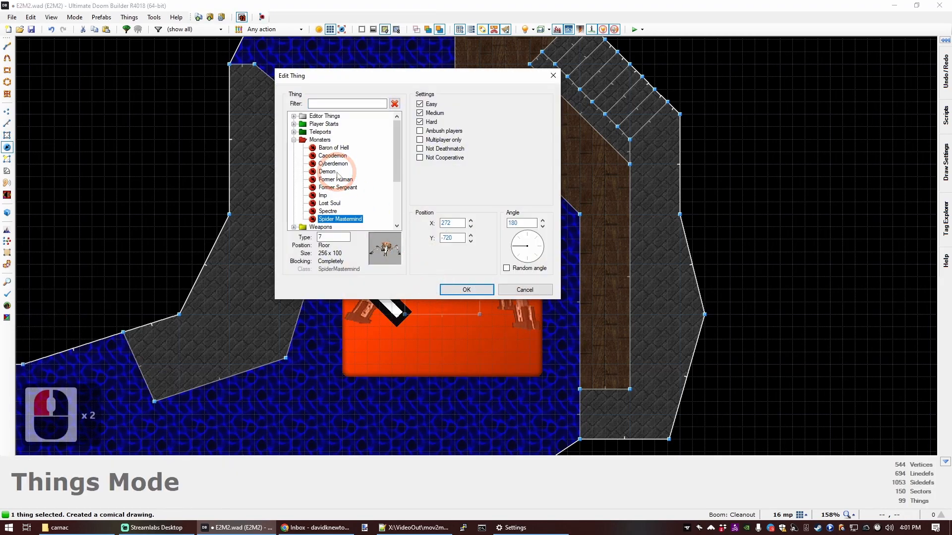
type("baron")
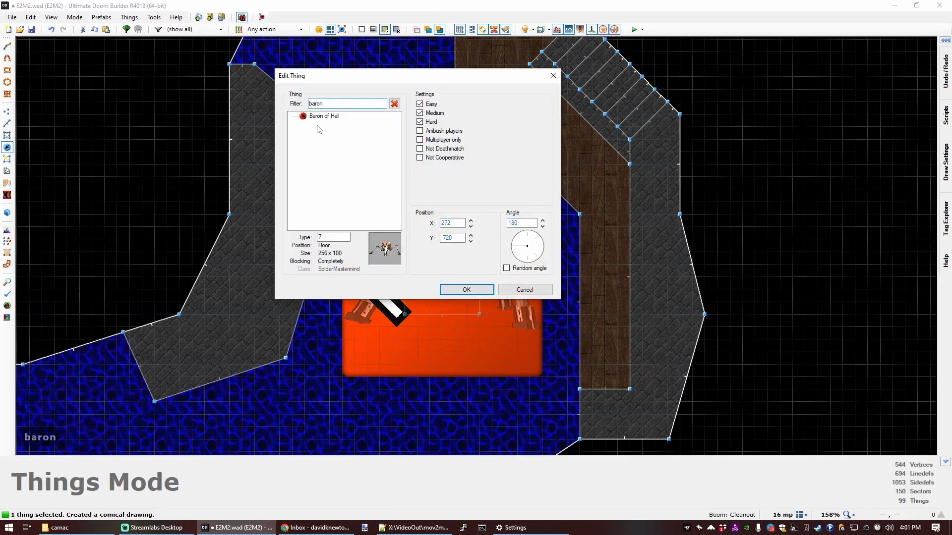
left_click(357, 156)
left_click(477, 282)
left_click(402, 270)
Raise the floor of the square platform under the Baron of Hell to -88.
key("q")
key("d")
key("s")
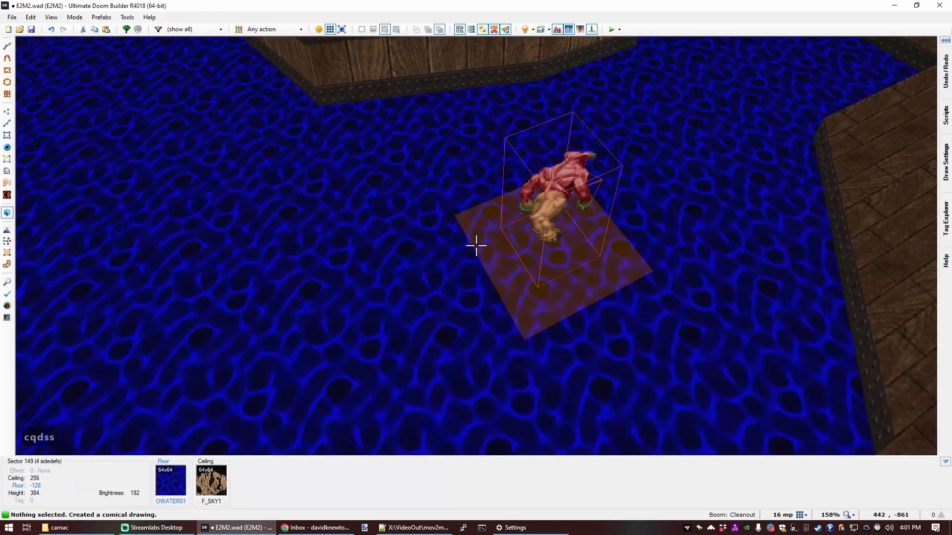
left_click(476, 246)
key("e")
key("s")
key("d")
scroll(476, 245, "up", 3)
scroll(476, 246, "up", 15)
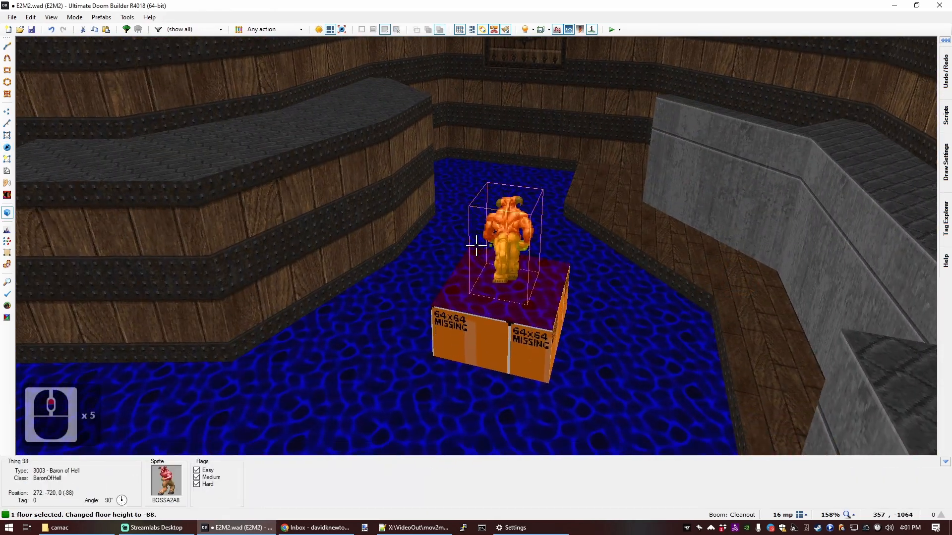
Raise the floor of the square platform under the Baron of Hell to 48.
scroll(475, 245, "down", 2)
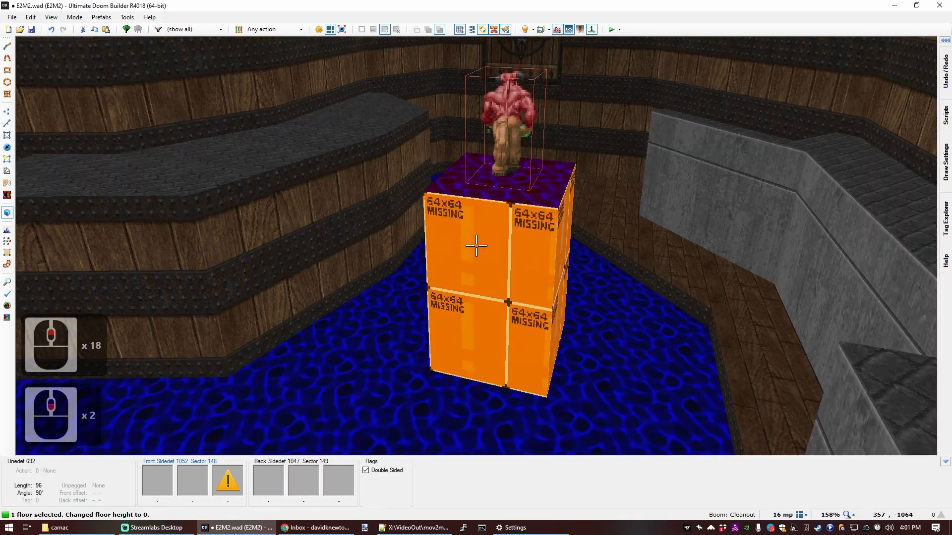
key("s")
key("e")
key("d")
scroll(476, 245, "up", 5)
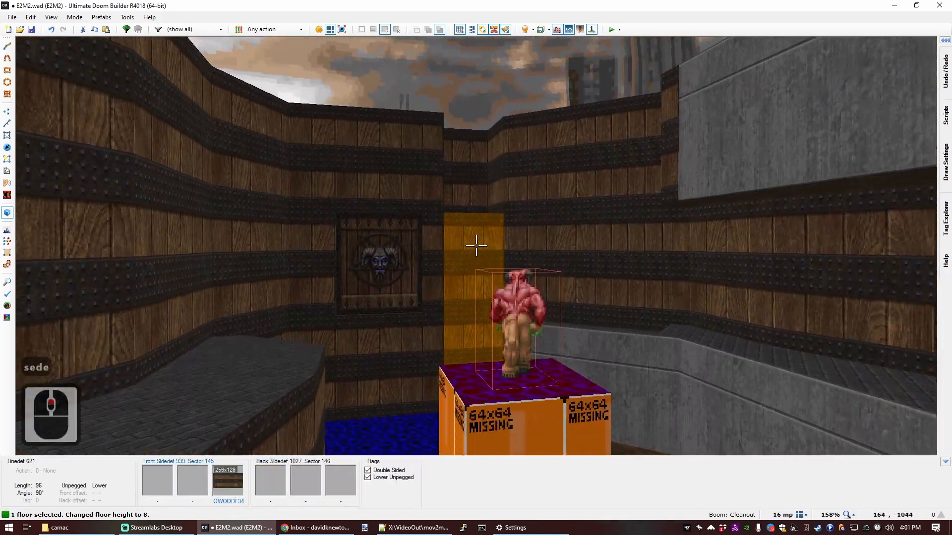
scroll(476, 245, "up", 1)
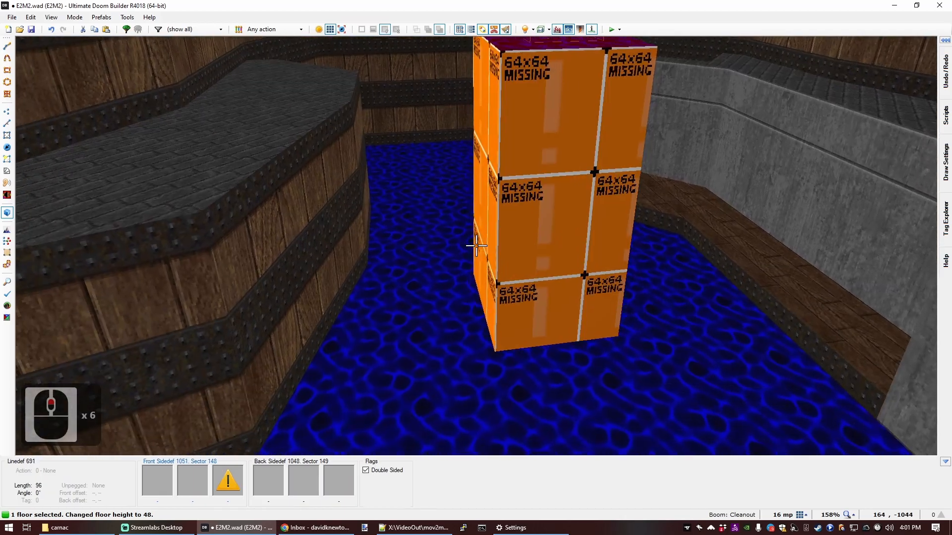
key("c")
key("s")
key("e")
key("d")
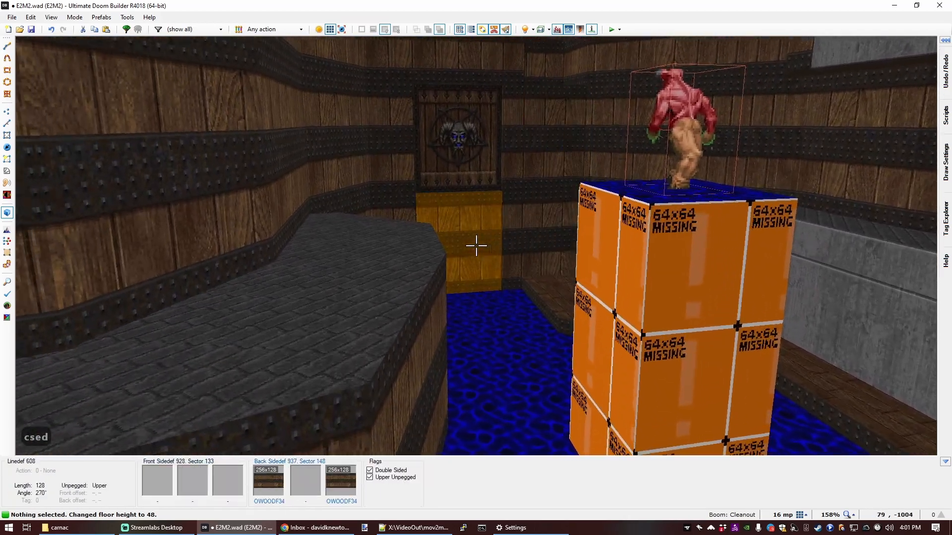
Split each side of the square Baron platform with vertices 16 units in from its corners.
key("s")
key("e")
key("e")
key("e")
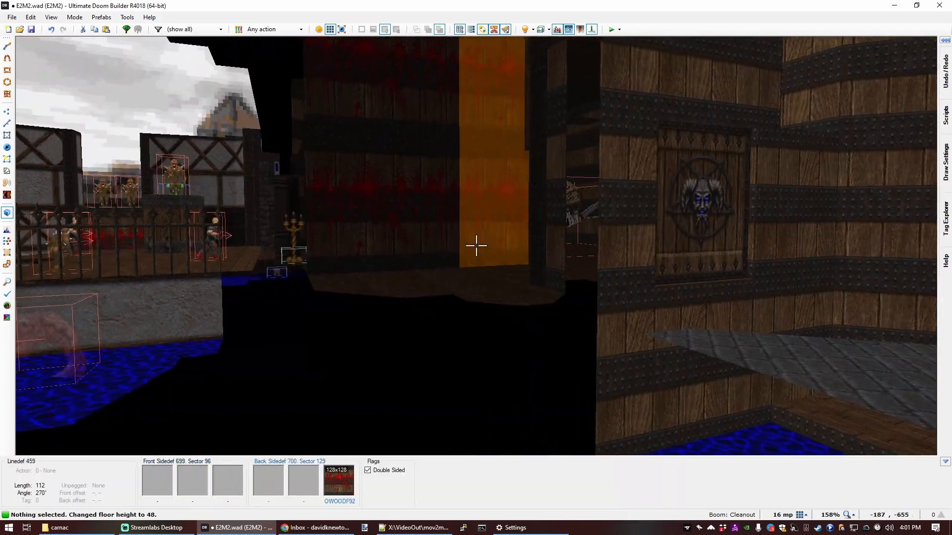
key("q")
scroll(492, 248, "down", 4)
scroll(667, 255, "up", 6)
key("c")
key("v")
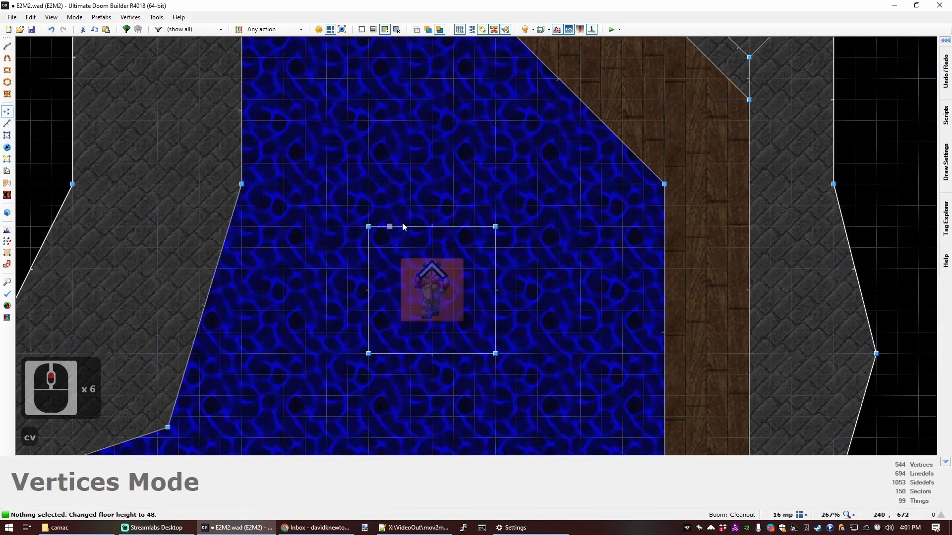
double_click(495, 250)
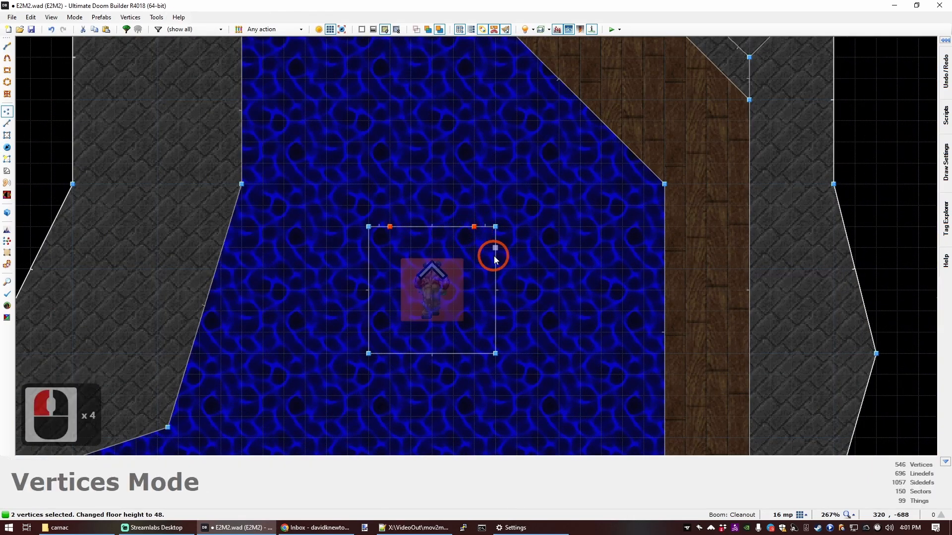
double_click(494, 321)
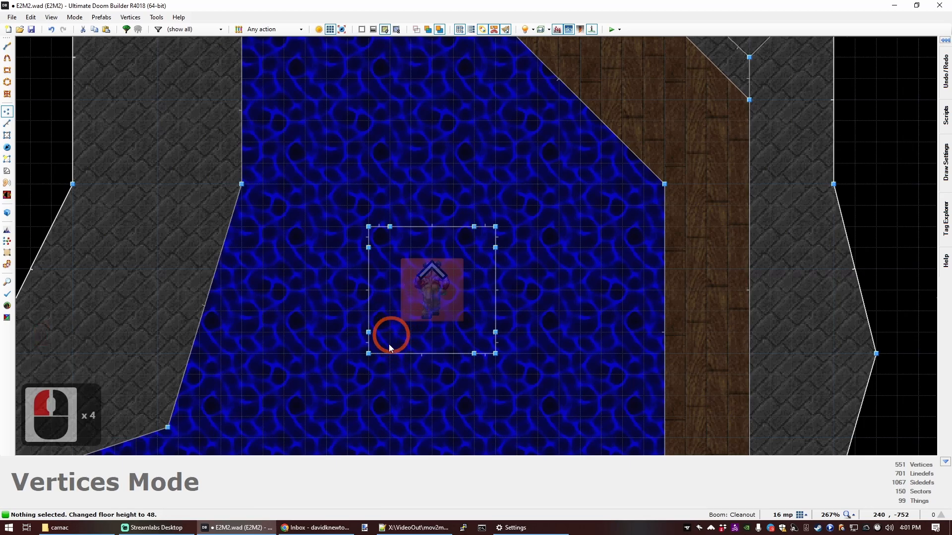
key("c")
Copy the bloodstained wood texture OWOODF92 from the wall near the fenced outdoor area.
key("q")
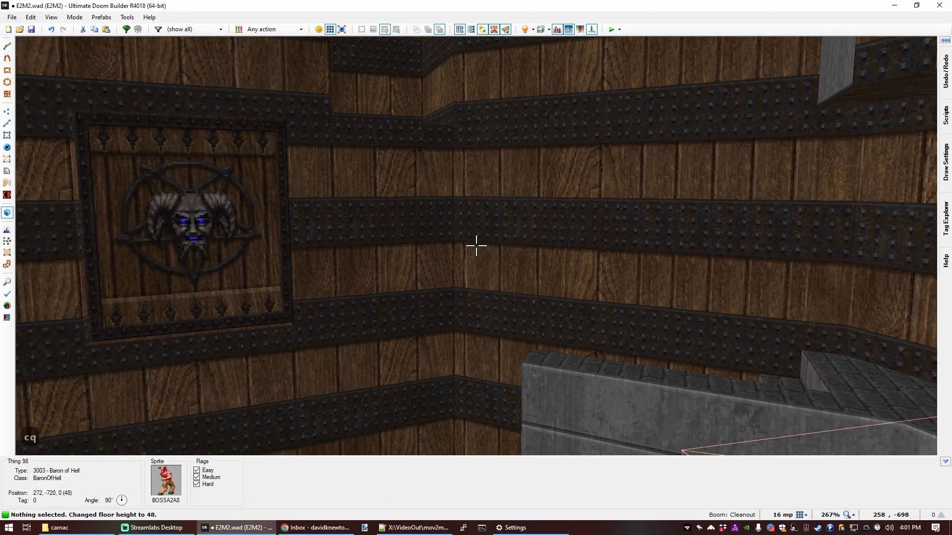
key("d")
key("s")
key("e")
key("s")
key("e")
key("e")
key("s")
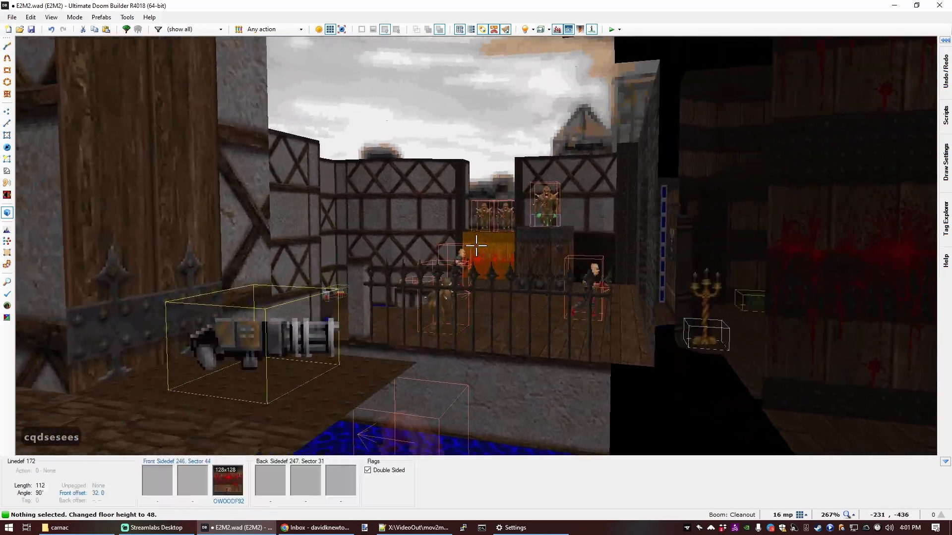
key("ctrl+c")
Paste OWOODF92 onto the 64-unit middle sections of the Baron platform's side faces.
key("f")
key("e")
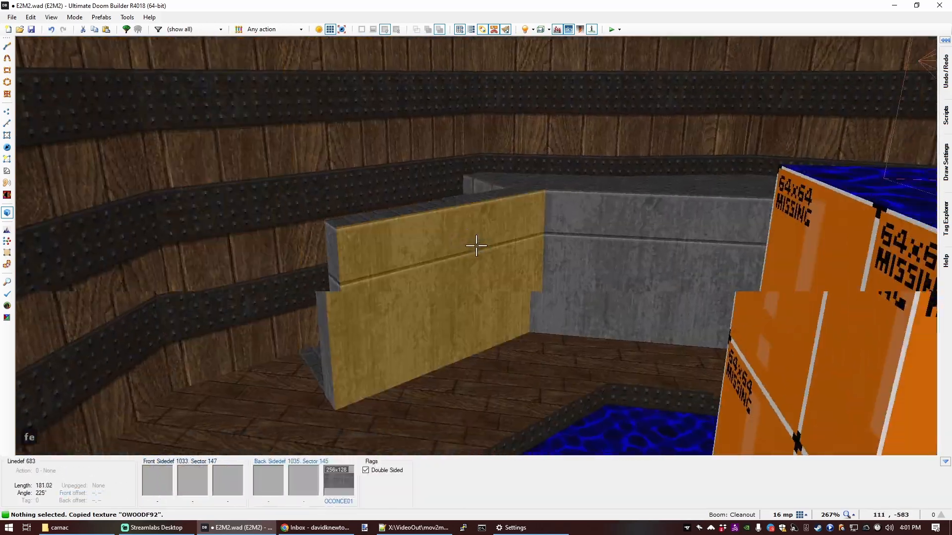
key("e")
key("d")
key("s")
key("e")
middle_click(476, 245)
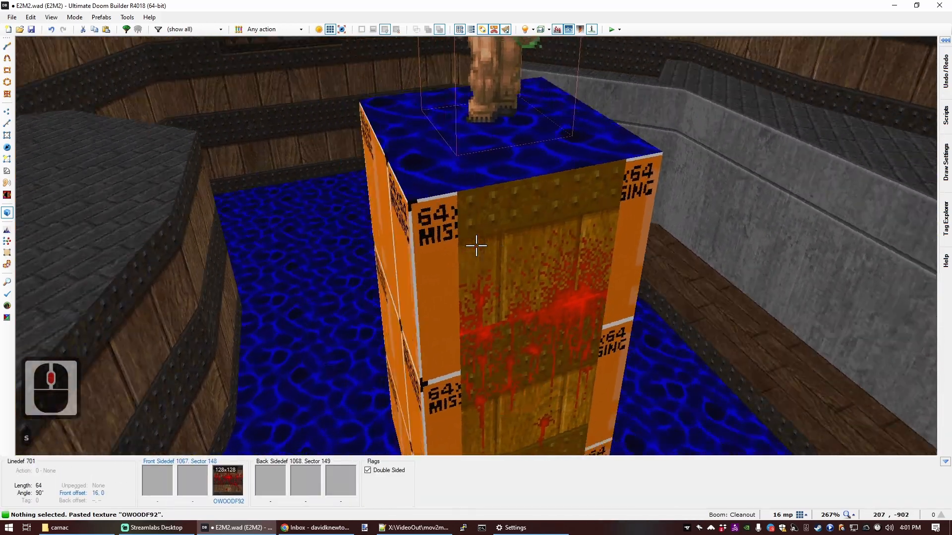
key("s")
key("d")
middle_click(476, 245)
key("s")
key("e")
key("d")
middle_click(476, 246)
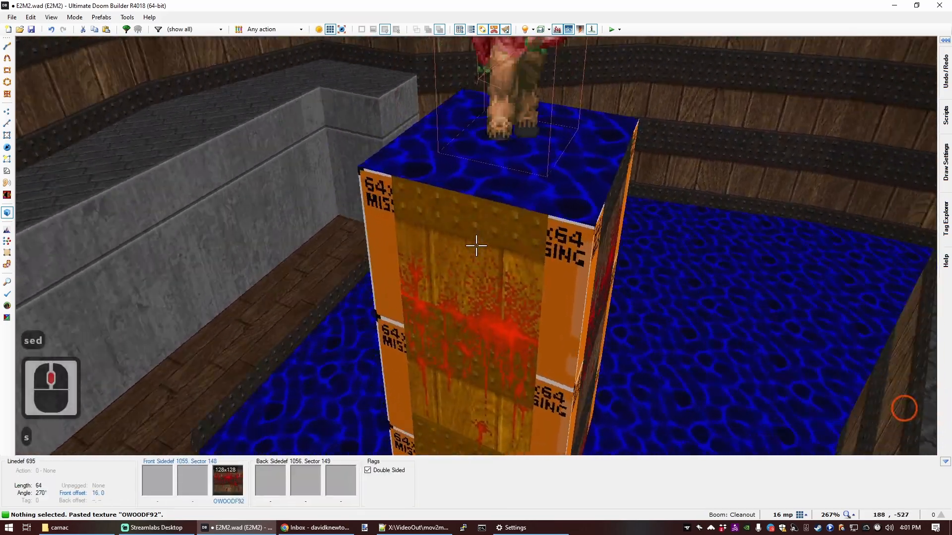
key("s")
key("e")
key("d")
middle_click(476, 246)
Shift the bloodstained texture horizontally on the Baron platform's middle sections, using texture offsets of 56, 0.
left_click(476, 246)
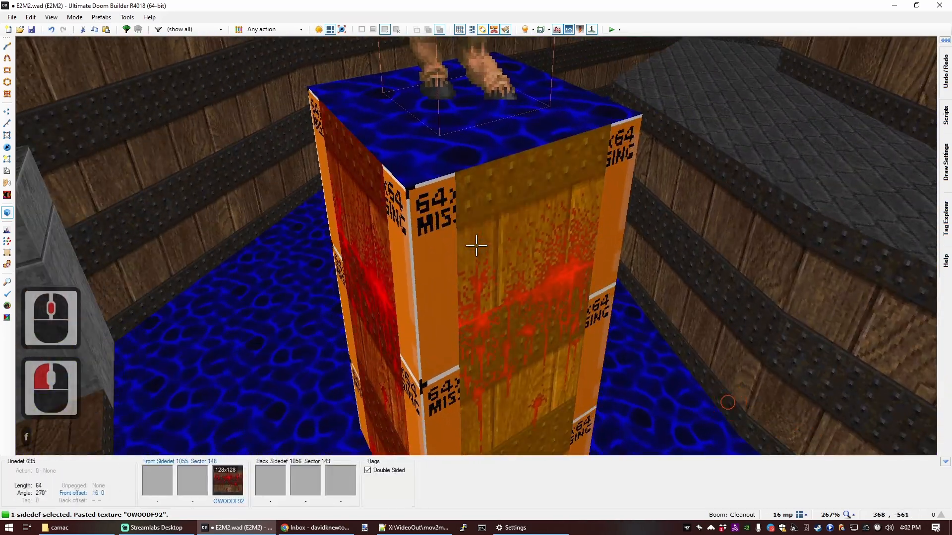
left_click(476, 246)
key("Left")
key("Left")
key("Left")
key("Left")
key("Left")
key("c")
key("f")
key("d")
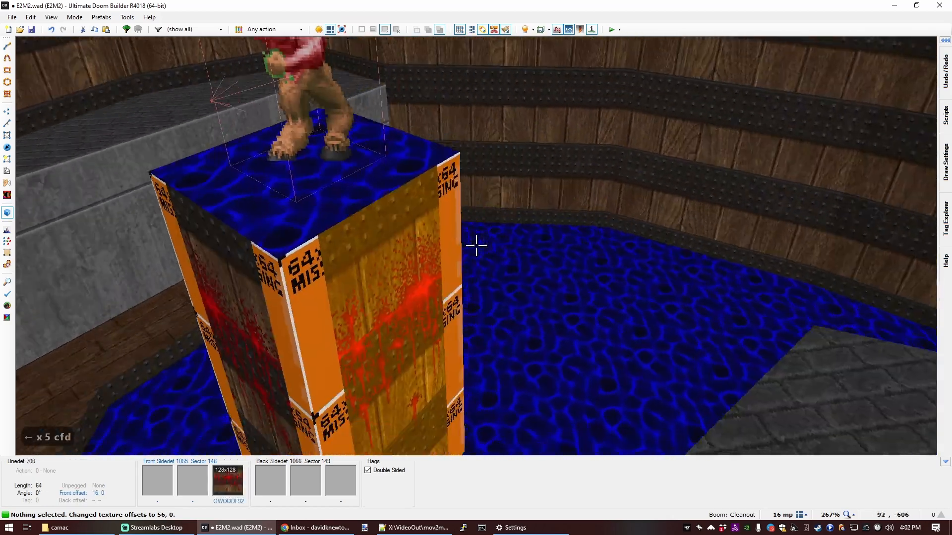
key("Right")
key("Right")
key("Right")
key("Right")
key("Right")
Copy the wood flat OWOODI01 from near the demon-face door and paste it on the Baron platform's top.
key("s")
key("e")
key("shift")
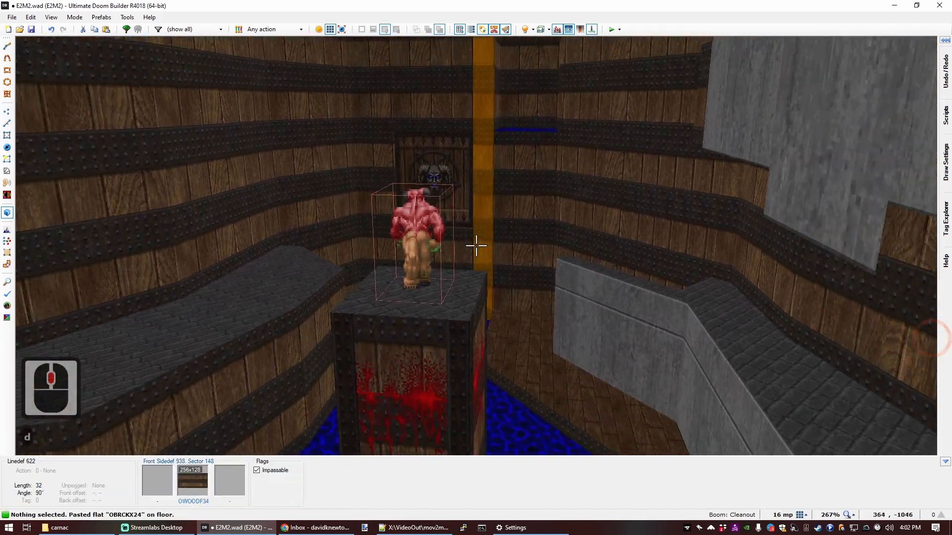
key("e")
left_click(476, 246)
left_click(476, 246)
key("c")
key("e")
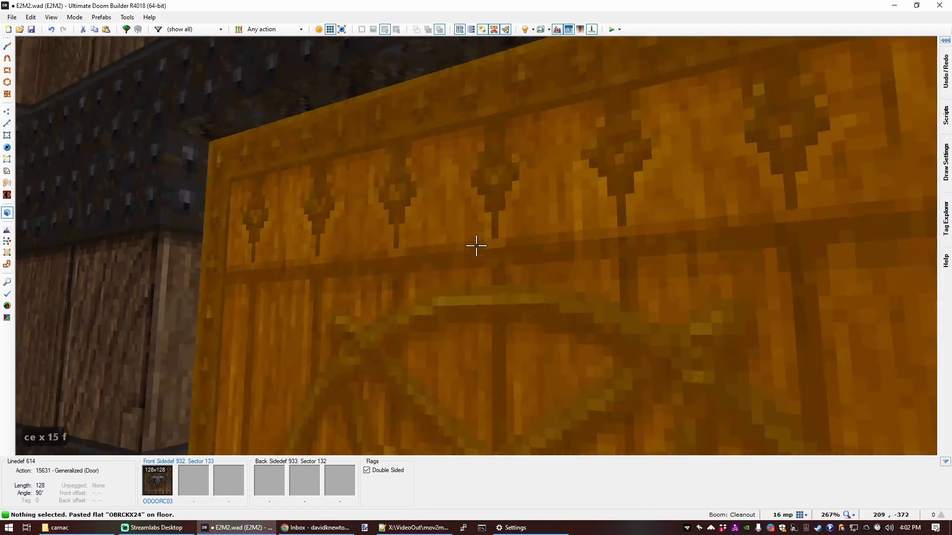
key("f")
key("ctrl+c")
key("d")
key("s")
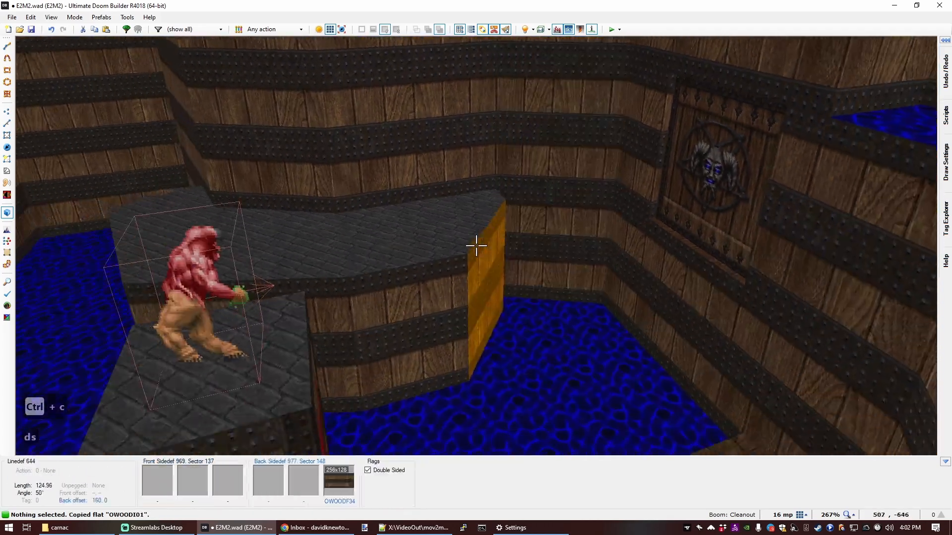
middle_click(476, 246)
key("s")
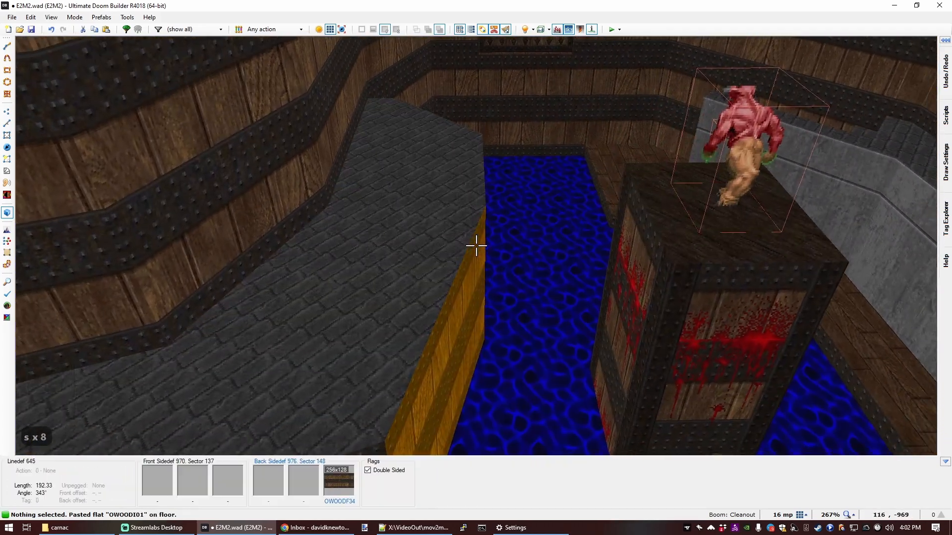
Examine the demon-face door and the Spider Mastermind's room behind it in 3D.
key("e")
key("d")
key("f")
key("e")
key("s")
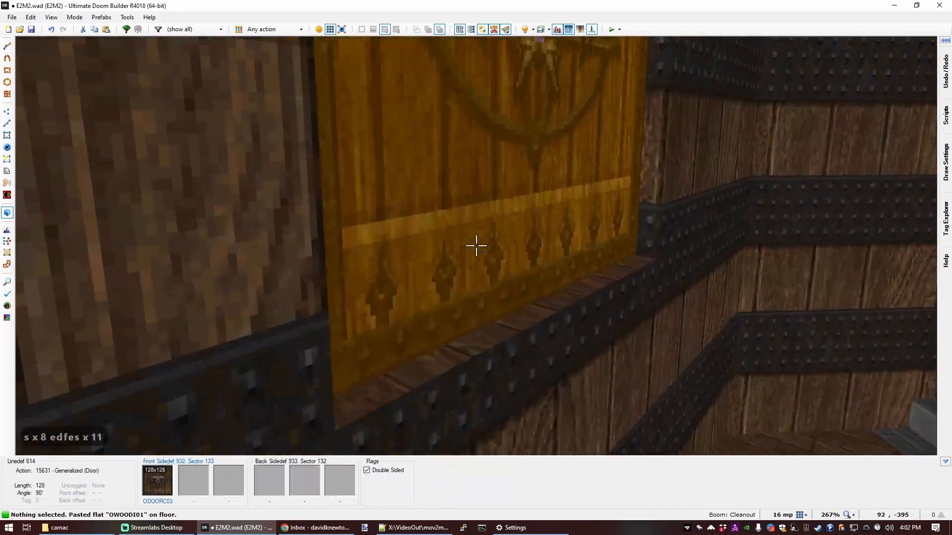
key("e")
key("s")
key("f")
key("d")
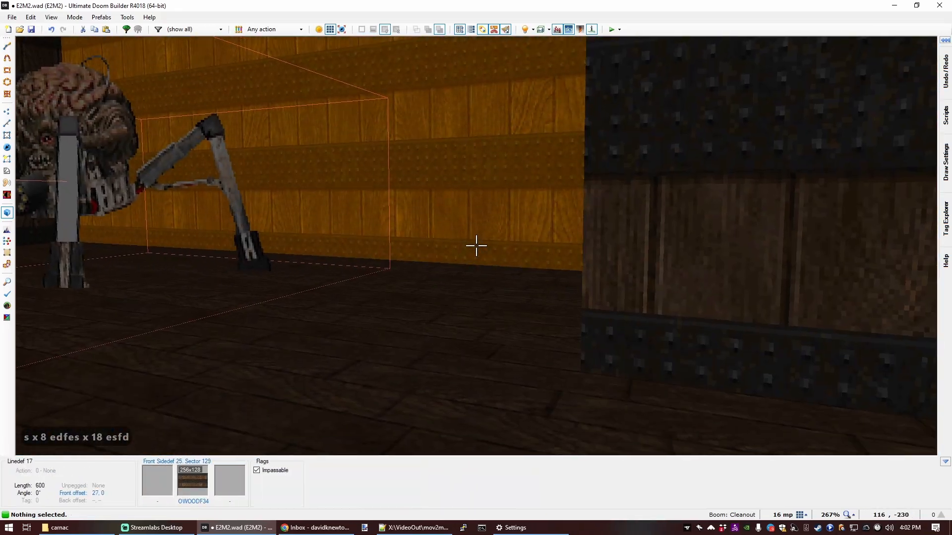
Examine the textured Baron platform from several sides against the walkway, ledges and water in 3D.
key("e")
key("e")
key("f")
key("e")
key("e")
key("s")
key("d")
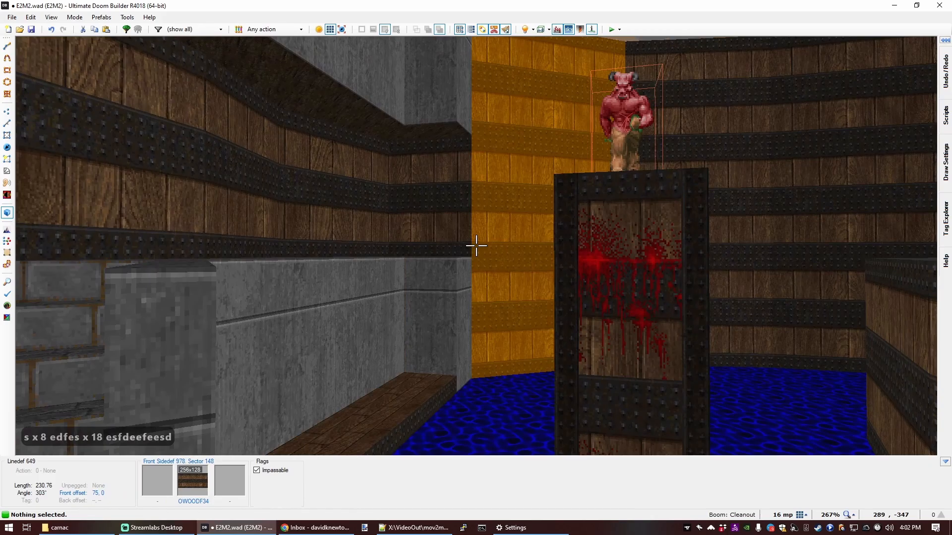
key("s")
key("s")
key("e")
key("s")
key("s")
key("e")
key("d")
key("f")
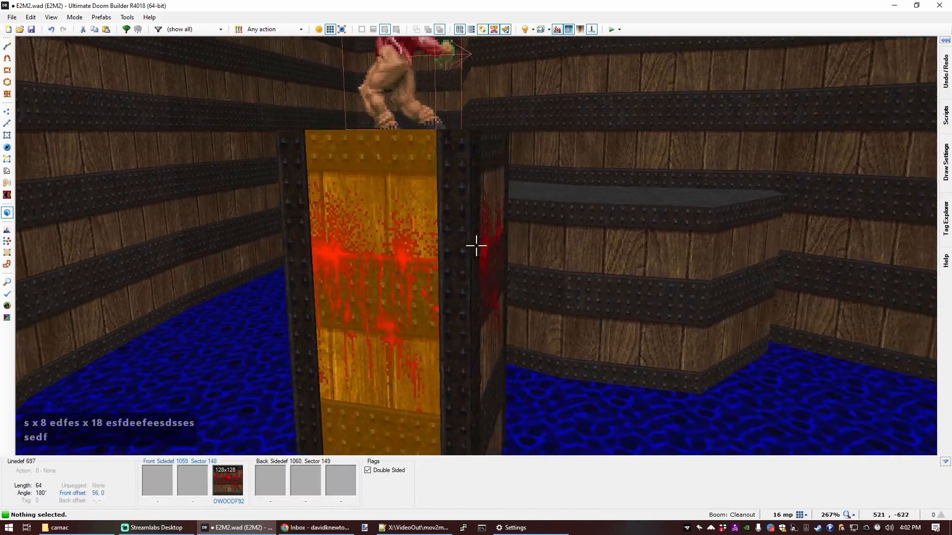
Reshape the southern end of the western ledge by adding vertices along its water edge and moving its corner.
key("q")
scroll(481, 233, "down", 7)
scroll(431, 266, "up", 6)
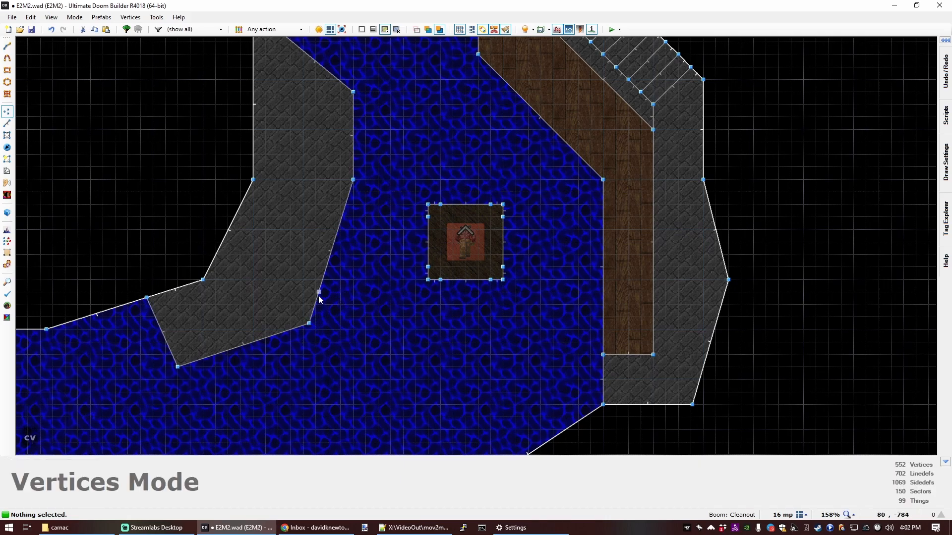
right_click_drag(305, 324, 301, 282)
right_click(276, 302)
key("Escape")
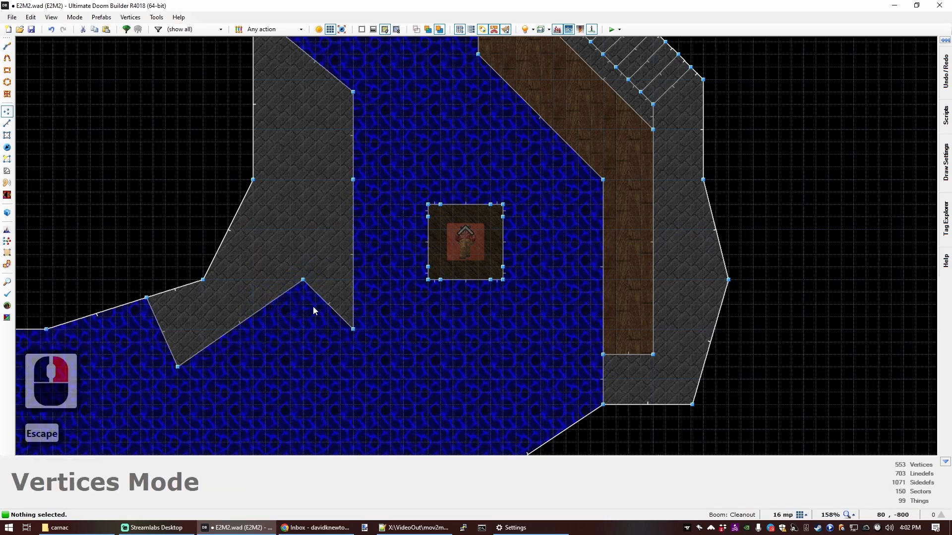
right_click_drag(292, 329, 230, 330)
Examine the northern end of the walkway and the adjoining small water sector on the map and in 3D.
scroll(260, 327, "down", 2)
scroll(402, 241, "down", 3)
scroll(427, 169, "up", 5)
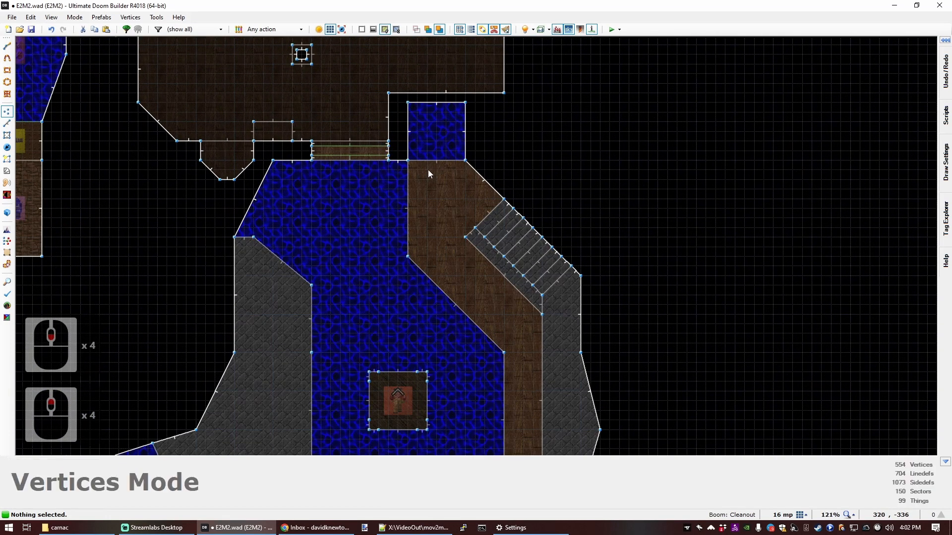
key("q")
key("d")
key("s")
key("e")
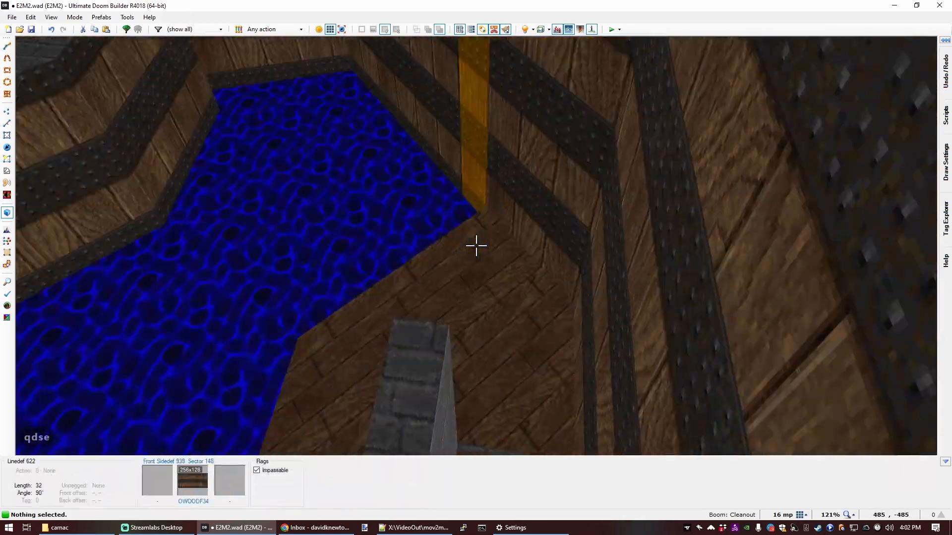
Copy the OWOODF35 wood flat and paste it onto the floor of the raised alcove beside the skull door.
key("ctrl+c")
key("e")
key("d")
middle_click(476, 246)
key("d")
key("s")
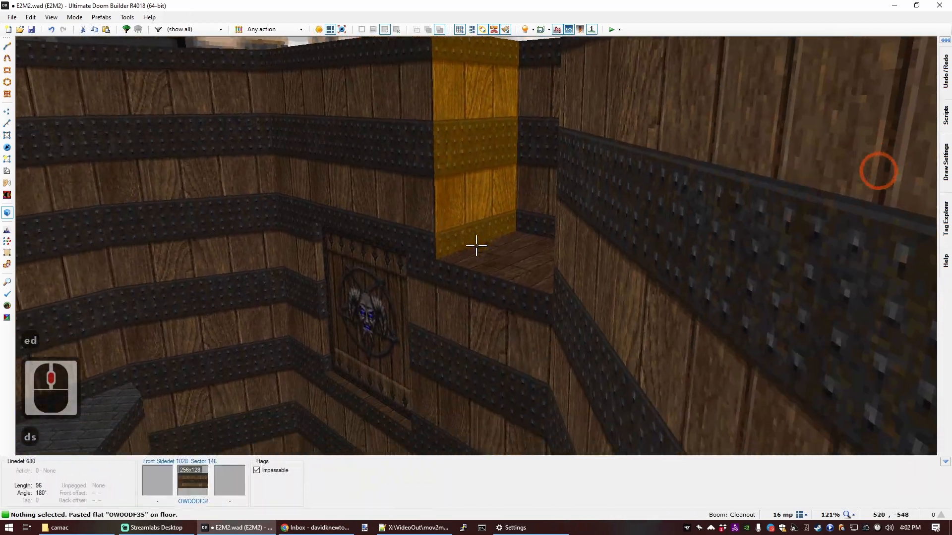
key("e")
Return to the 2D map and insert a new thing in the alcove at the north end of the wooden walkway.
key("q")
scroll(874, 165, "down", 5)
scroll(817, 163, "up", 6)
scroll(445, 162, "down", 2)
scroll(337, 212, "up", 2)
key("t")
double_click(390, 139)
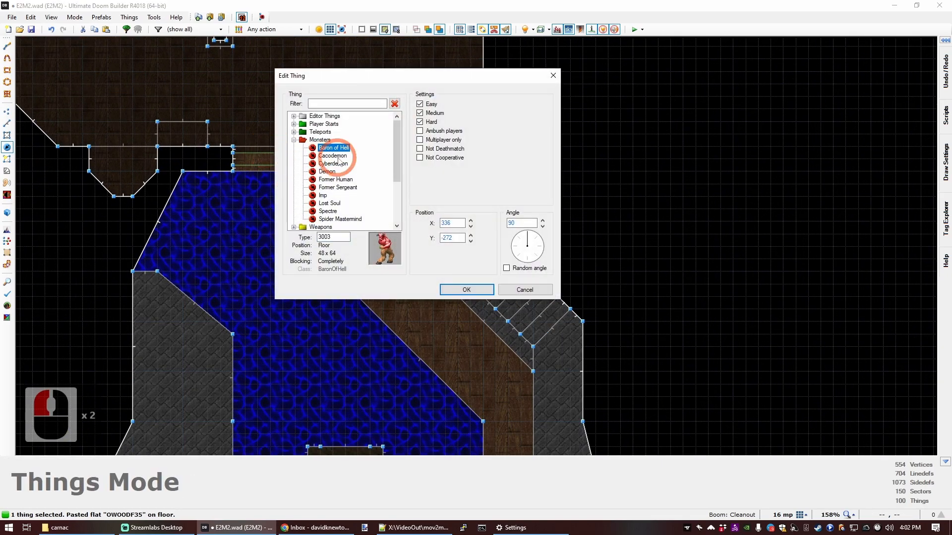
Make the new alcove thing an Imp with its angle set to 270.
left_click(301, 137)
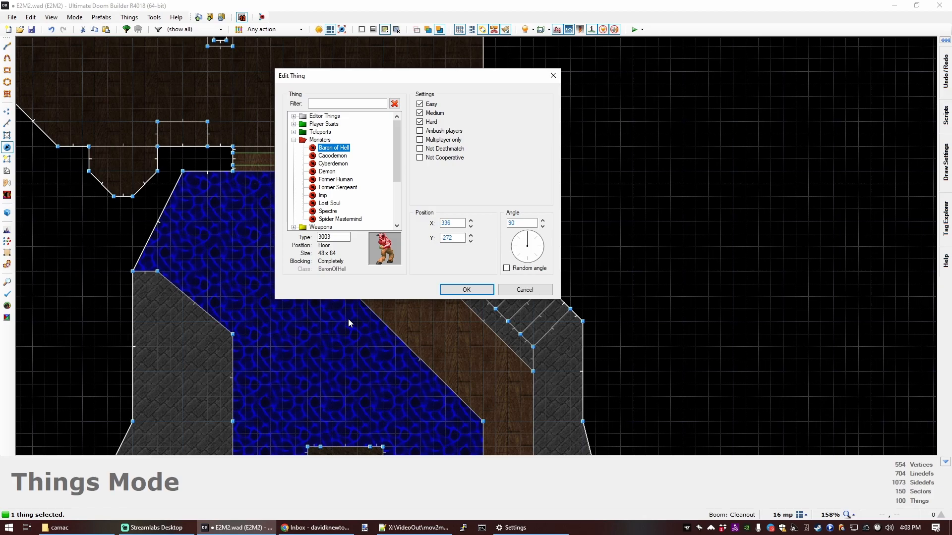
scroll(334, 164, "down", 1)
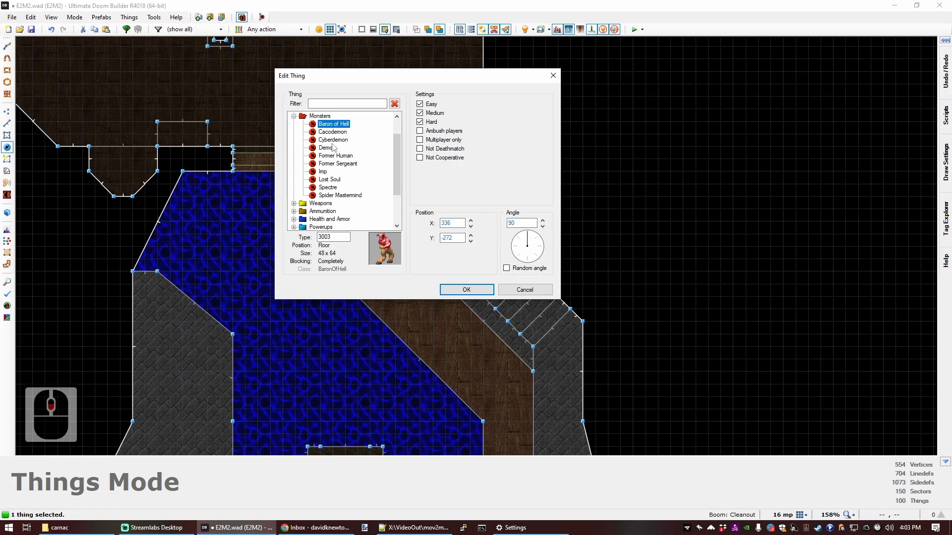
double_click(335, 155)
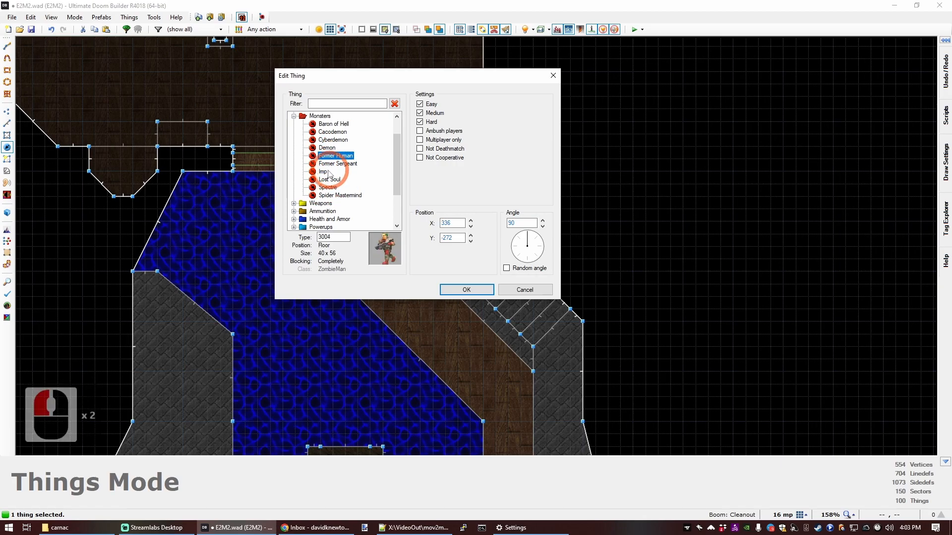
left_click(323, 172)
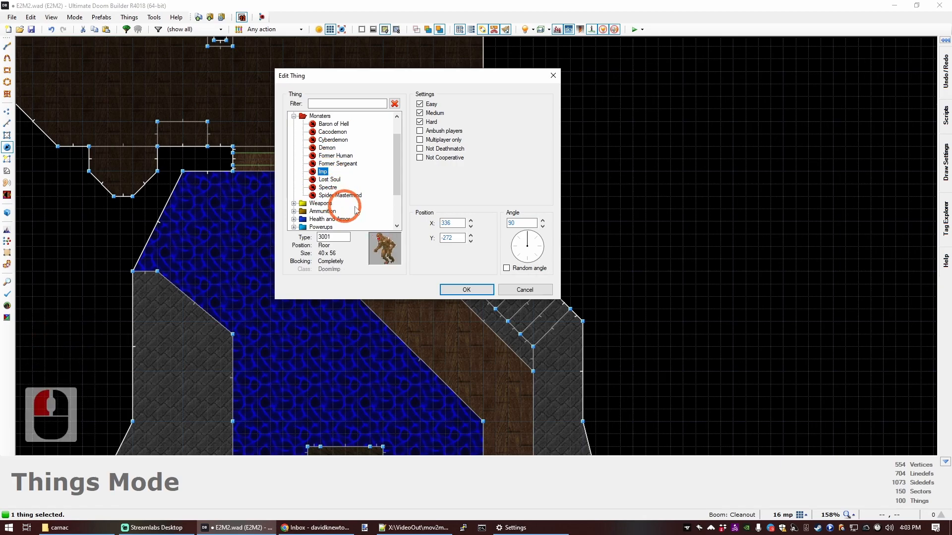
scroll(323, 176, "up", 1)
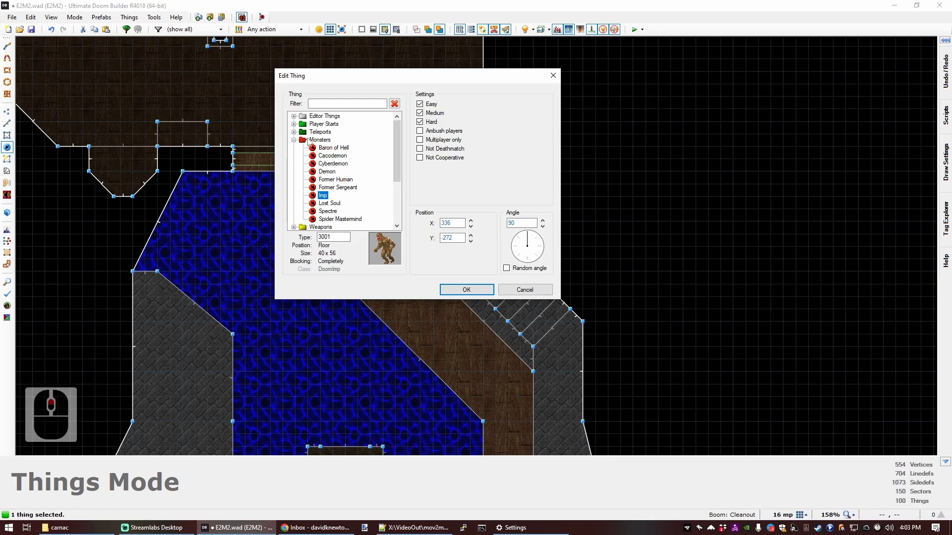
scroll(320, 181, "down", 1)
left_click(467, 289)
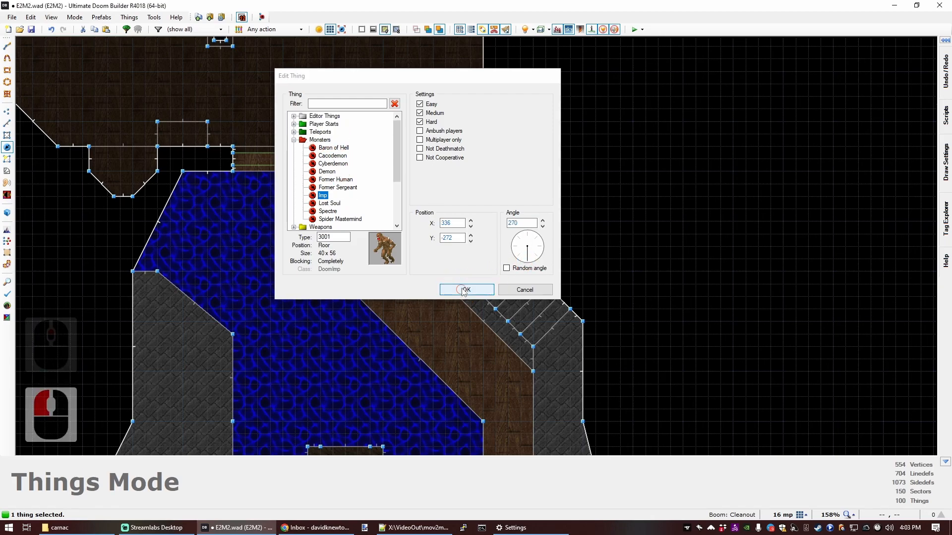
Move the Imp to the southwest part of the alcove.
left_click(408, 192)
scroll(405, 190, "down", 2)
scroll(393, 174, "up", 3)
right_click_drag(407, 143, 391, 159)
Duplicate the Imp, place the copy in the alcove's northeast corner and shift the original slightly west.
left_click(398, 157)
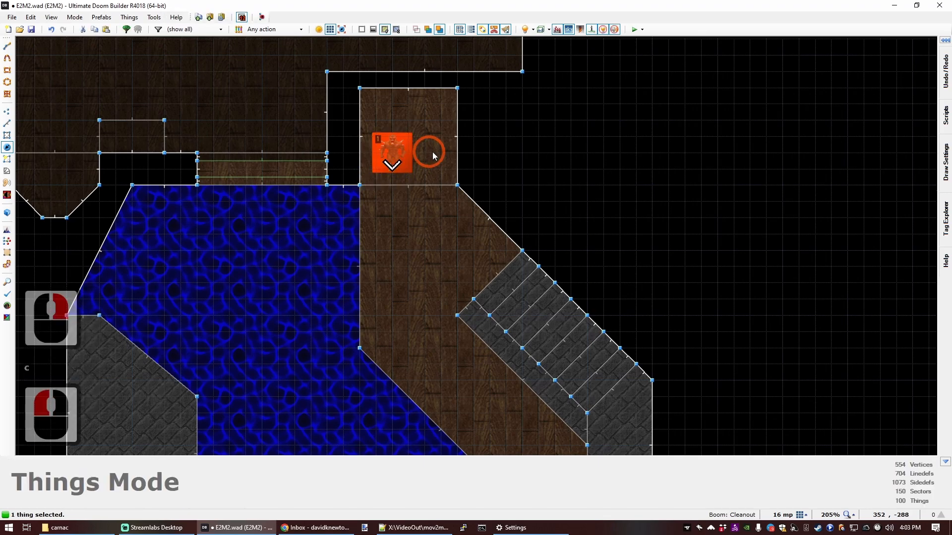
key("ctrl+c")
key("ctrl+v")
right_click_drag(435, 154, 446, 107)
key("c")
scroll(434, 155, "up", 2)
right_click_drag(389, 155, 375, 155)
scroll(379, 171, "down", 4)
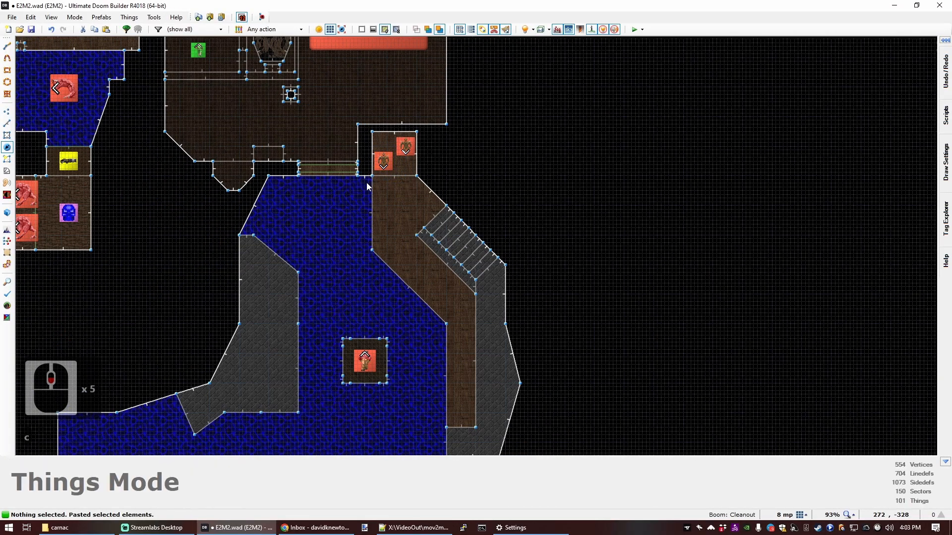
Insert a new thing near the north end of the western stone ledge.
scroll(347, 234, "down", 4)
scroll(349, 179, "up", 4)
scroll(389, 165, "down", 2)
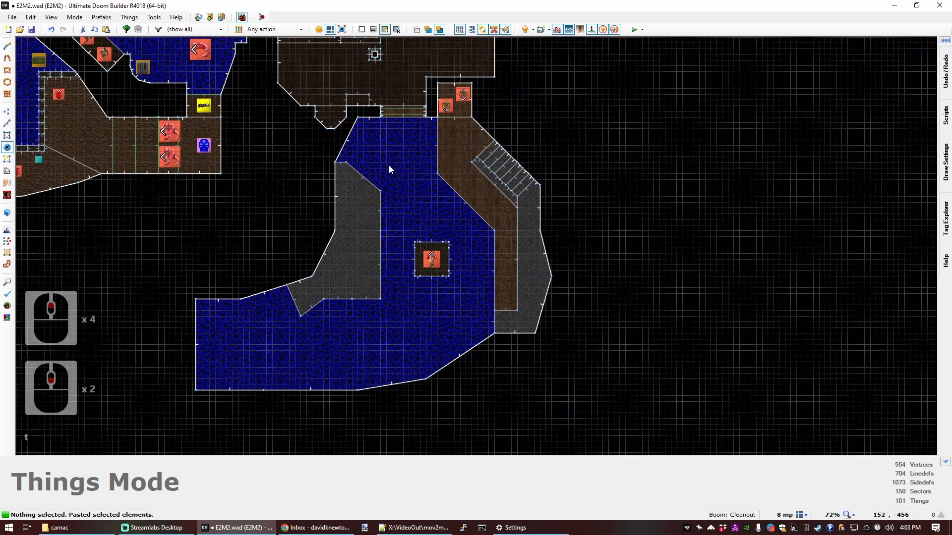
key("t")
scroll(442, 105, "up", 2)
double_click(325, 210)
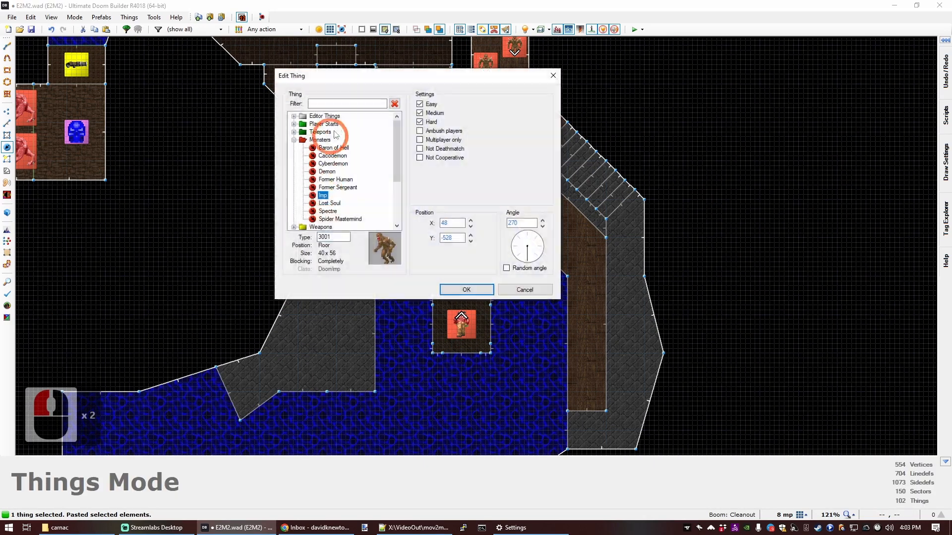
Make the ledge thing a Former Sergeant at angle 45 and move it to 40, -512.
type("shot")
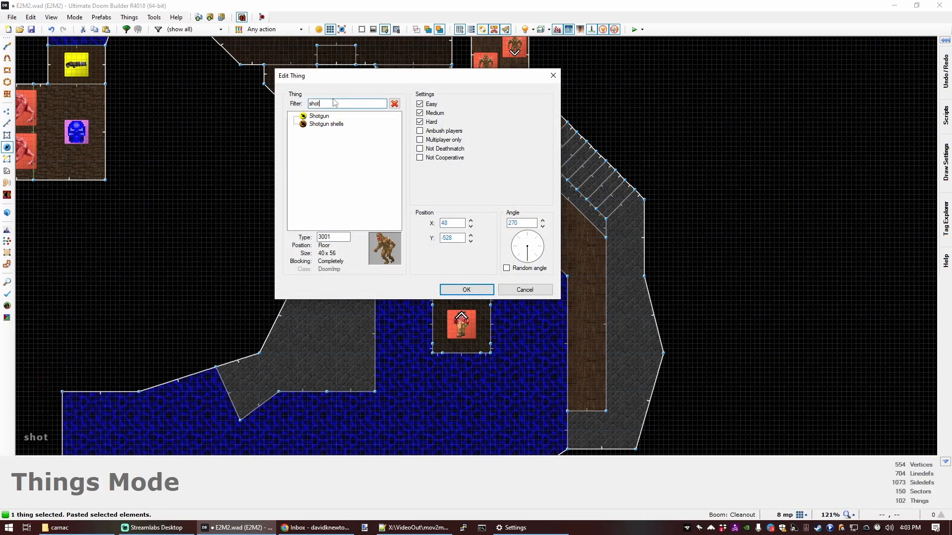
key("BackSpace")
key("BackSpace")
key("BackSpace")
type("er")
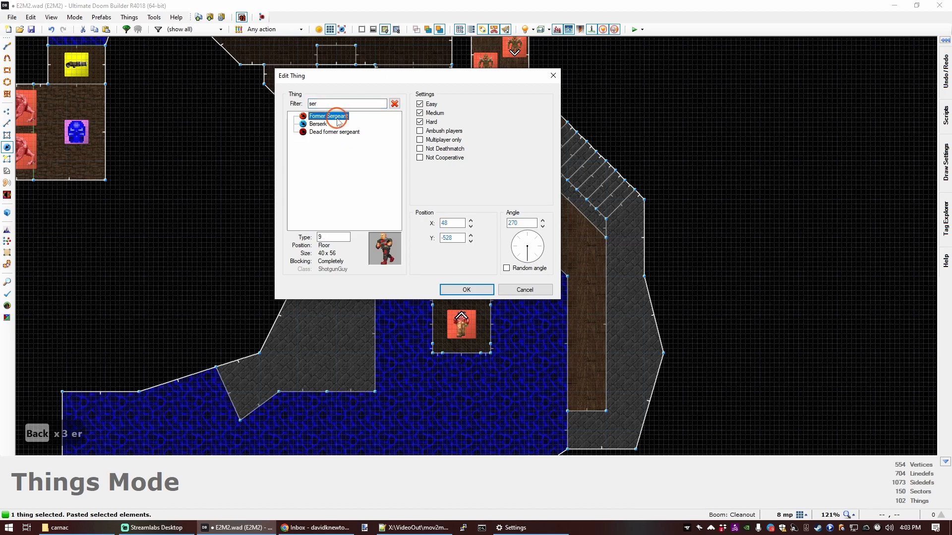
left_click(540, 246)
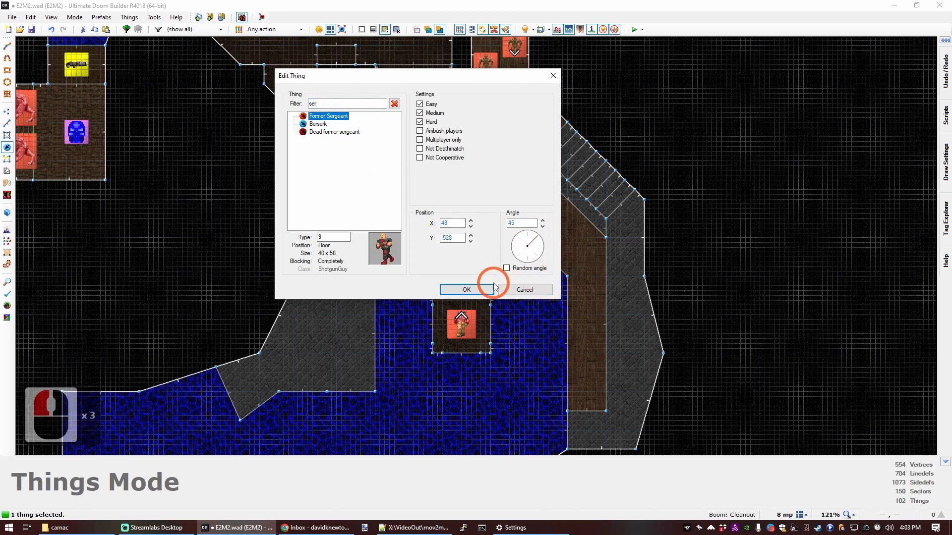
left_click(492, 288)
left_click_drag(326, 210, 319, 201)
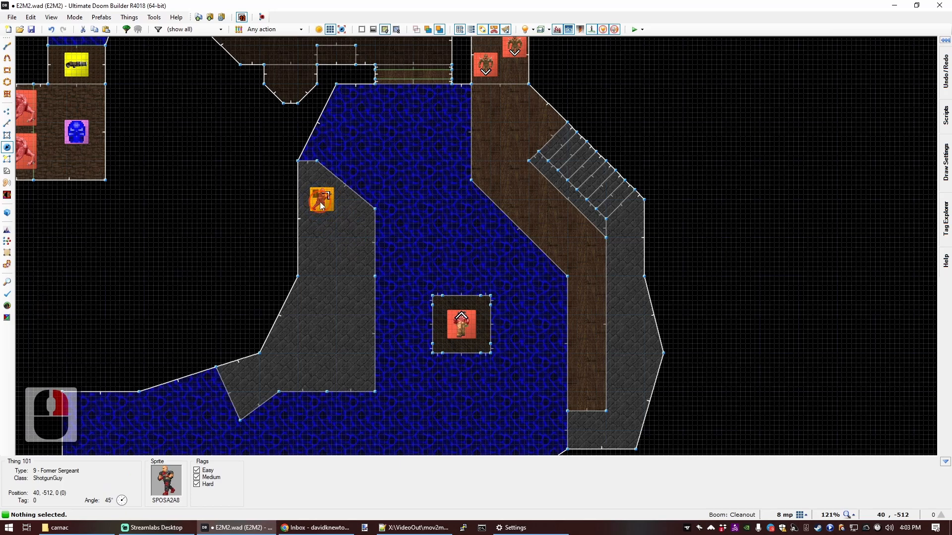
Place an Imp facing northwest on the eastern stone path at 536, -616.
scroll(347, 223, "down", 4)
scroll(415, 273, "up", 3)
scroll(510, 218, "up", 1)
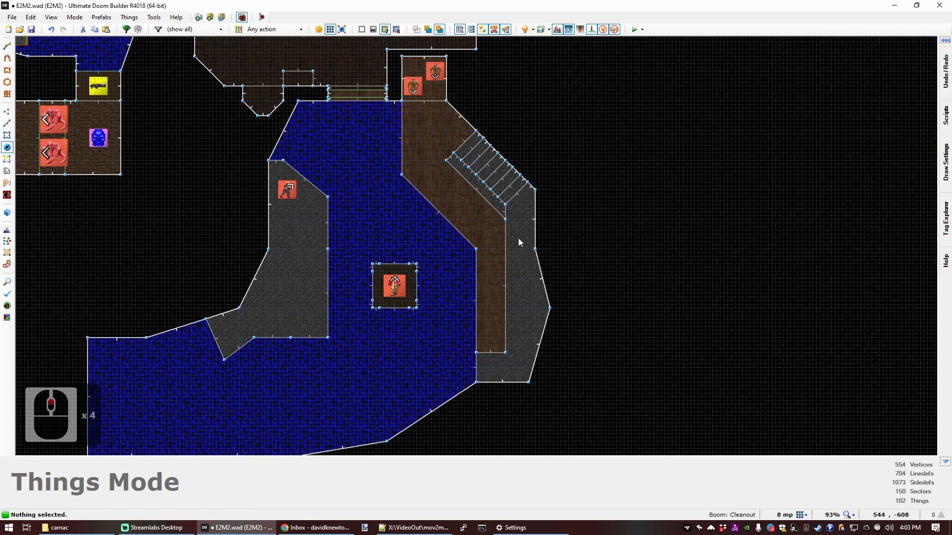
right_click(516, 237)
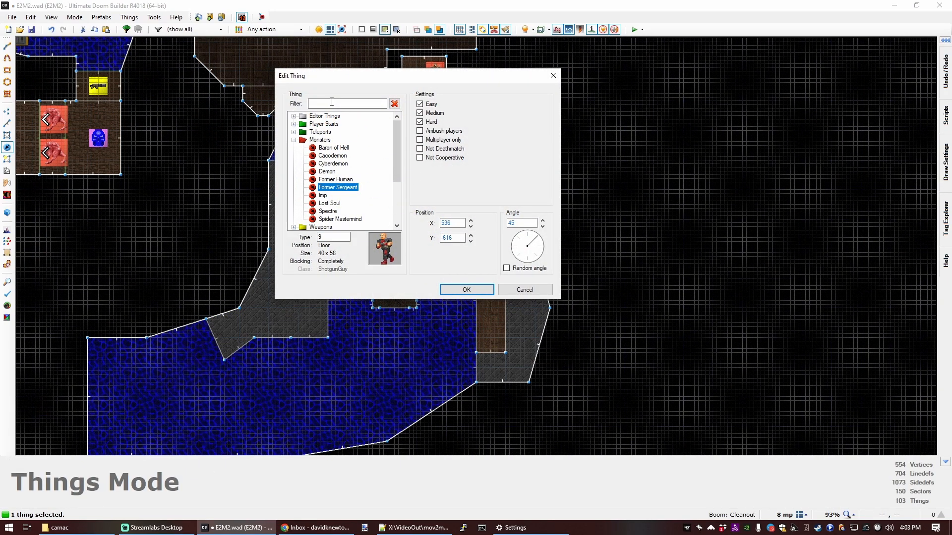
type("imp")
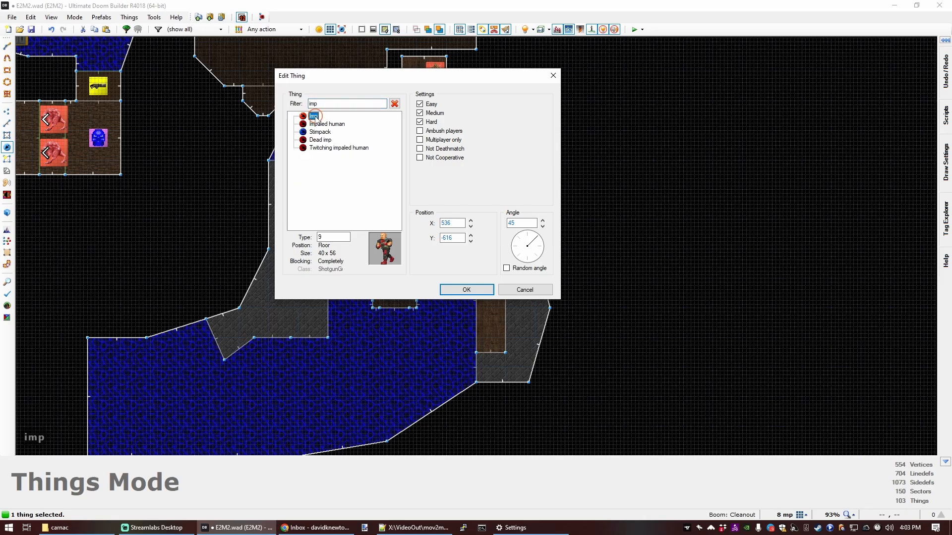
left_click(315, 117)
left_click(463, 290)
Copy the eastern path's Imp and paste two copies into the water north and west of the central pillar.
left_click(516, 237)
key("ctrl+c")
key("ctrl+v")
key("ctrl+v")
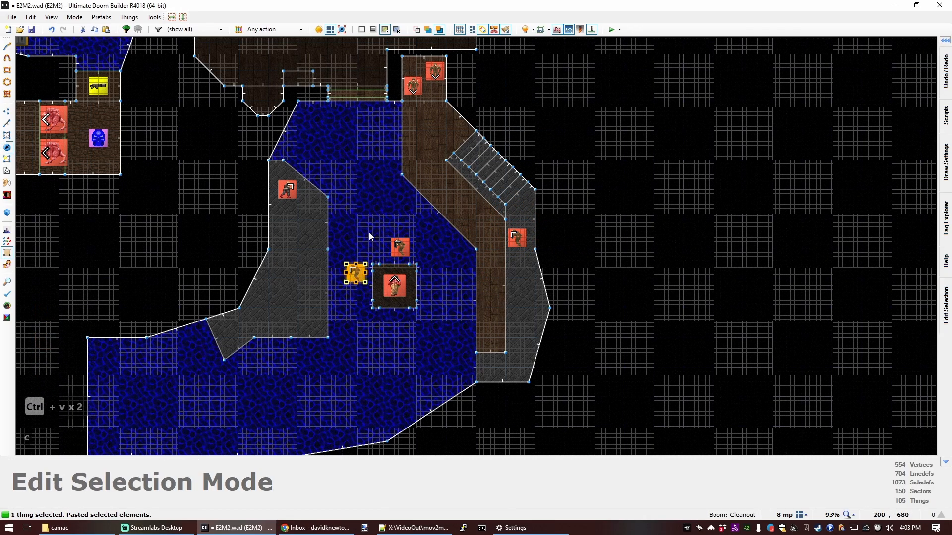
Place a Spectre in the northern part of the water, near the Former Sergeant's ledge.
double_click(327, 160)
type("spec")
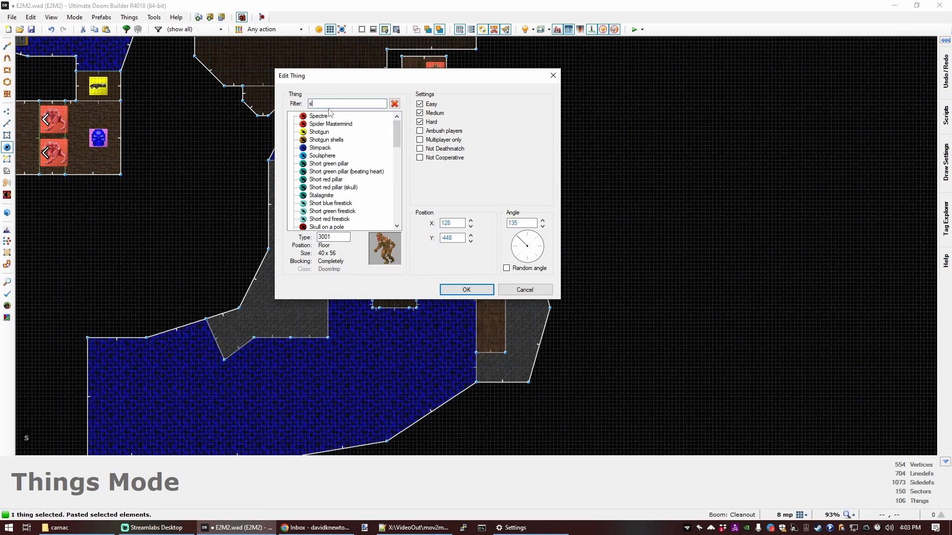
left_click(315, 117)
left_click(464, 290)
Move the western water Imp farther north, roughly level with the other water Imp.
left_click(329, 196)
scroll(331, 218, "up", 2)
right_click_drag(370, 289, 364, 242)
key("c")
scroll(379, 233, "down", 2)
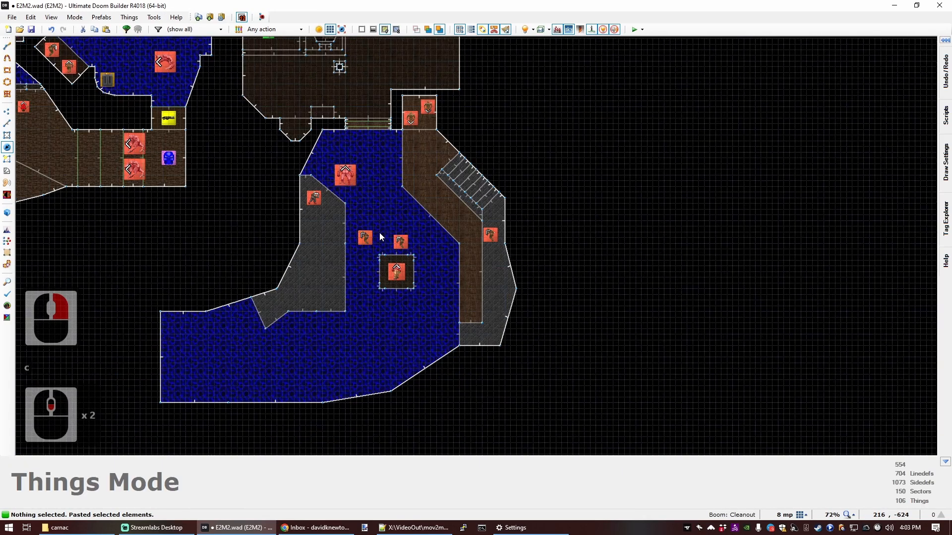
scroll(407, 196, "up", 2)
scroll(465, 291, "down", 2)
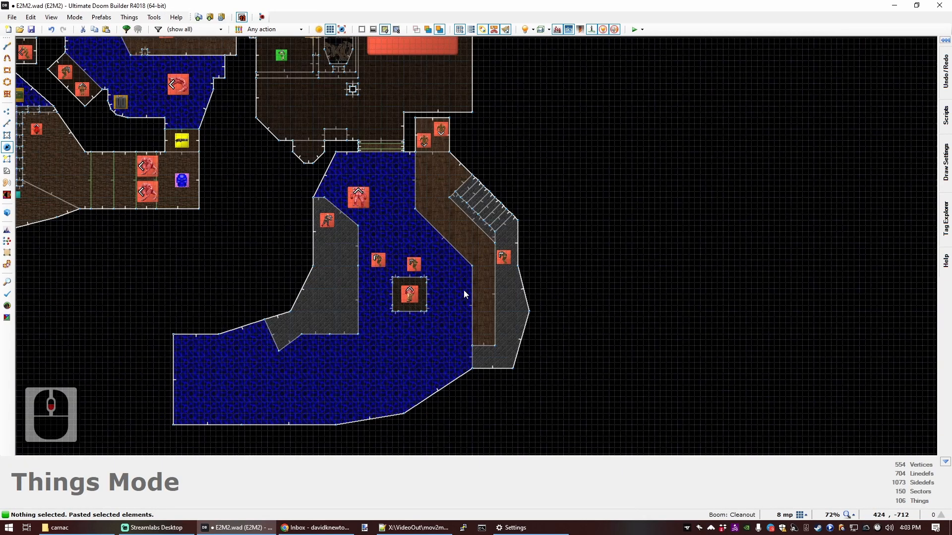
Extend the western stone ledge southward by moving its southeast corner and adding a vertex to square off the extension.
scroll(392, 382, "up", 3)
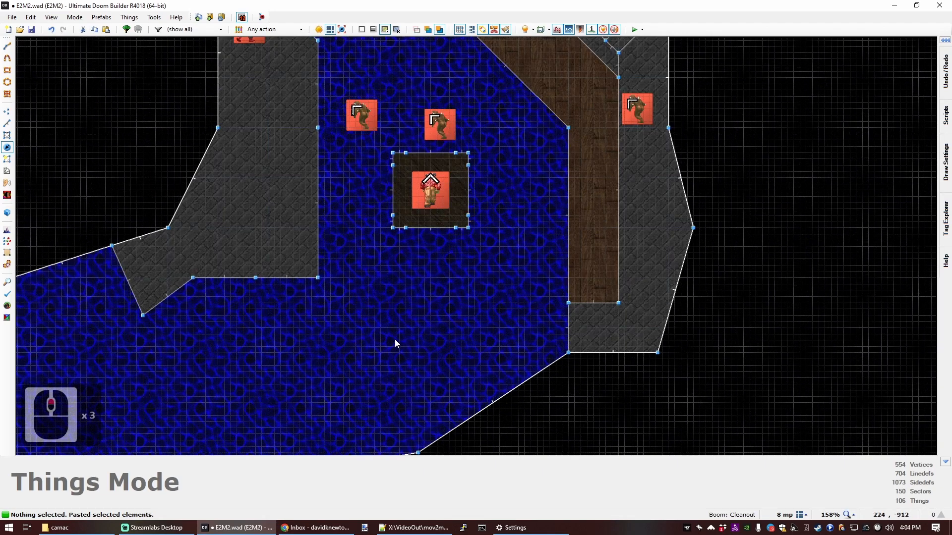
scroll(263, 213, "down", 2)
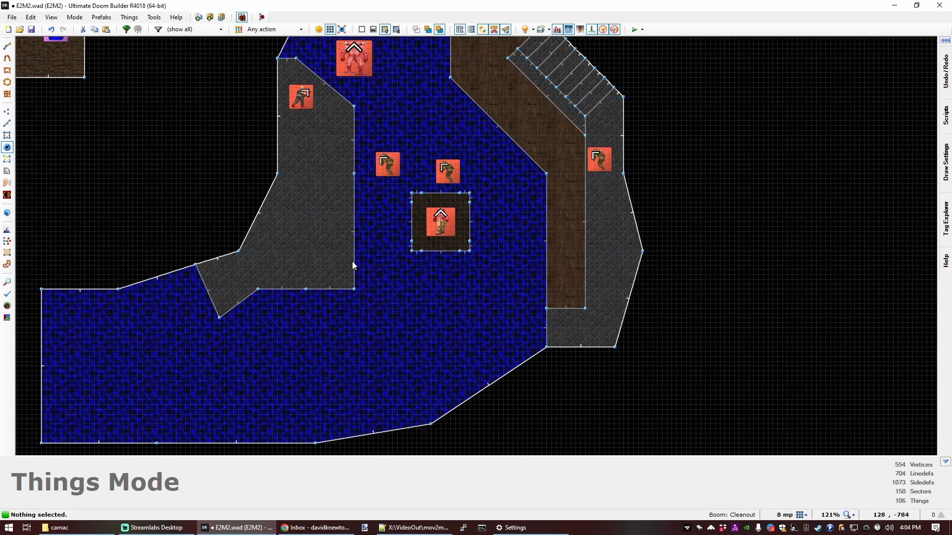
key("ctrl+d")
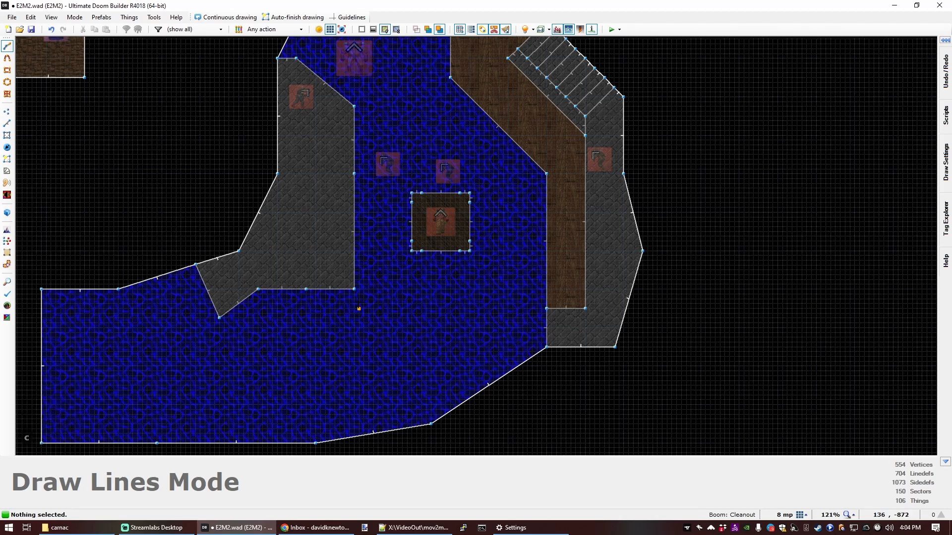
key("v")
mouse_move(354, 289)
left_mouse_down()
mouse_move(355, 350)
mouse_move(306, 352)
left_mouse_up()
Draw a narrow strip 320 units long across the water from the eastern stone path to the extended western ledge.
key("d")
left_click(547, 318)
left_click(354, 317)
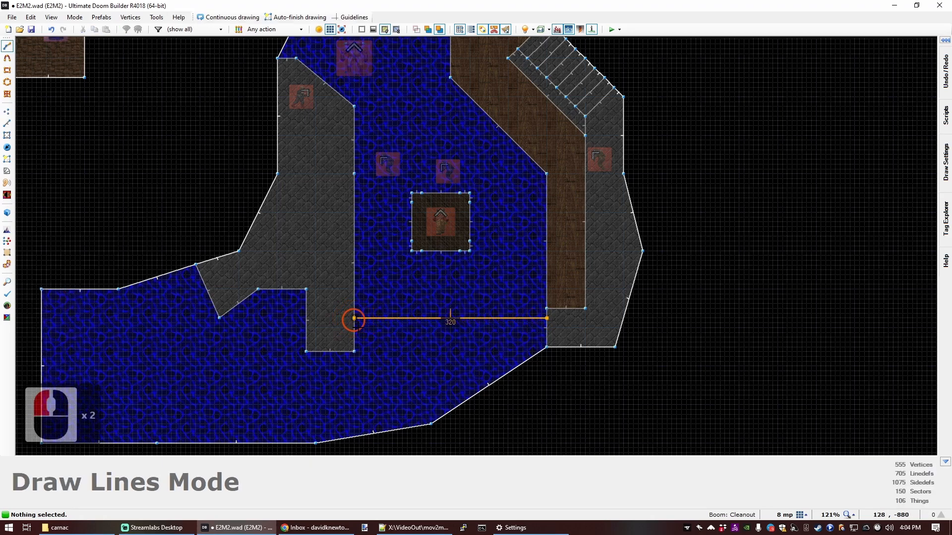
left_click(547, 337)
key("q")
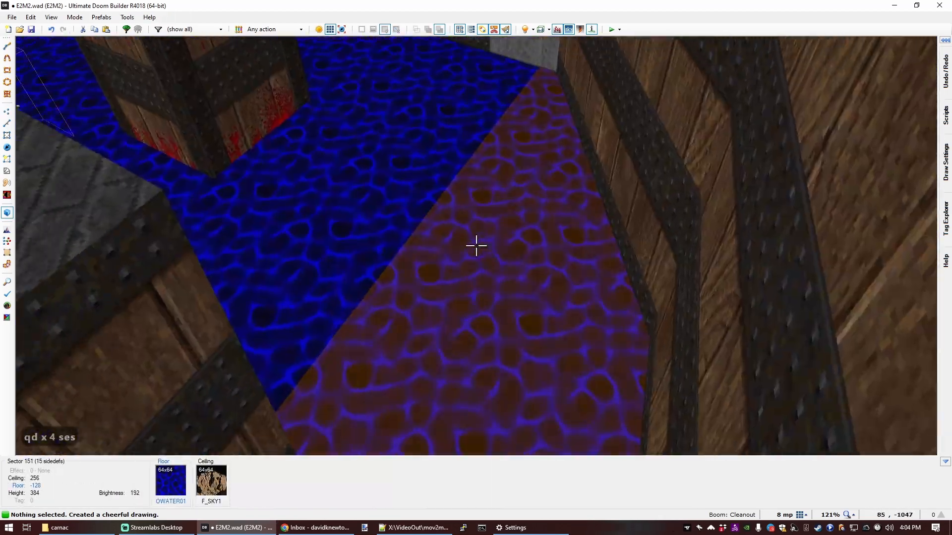
Raise the floor of the new strip across the water to a height of -64.
left_click(477, 246)
key("d")
key("s")
scroll(477, 246, "up", 18)
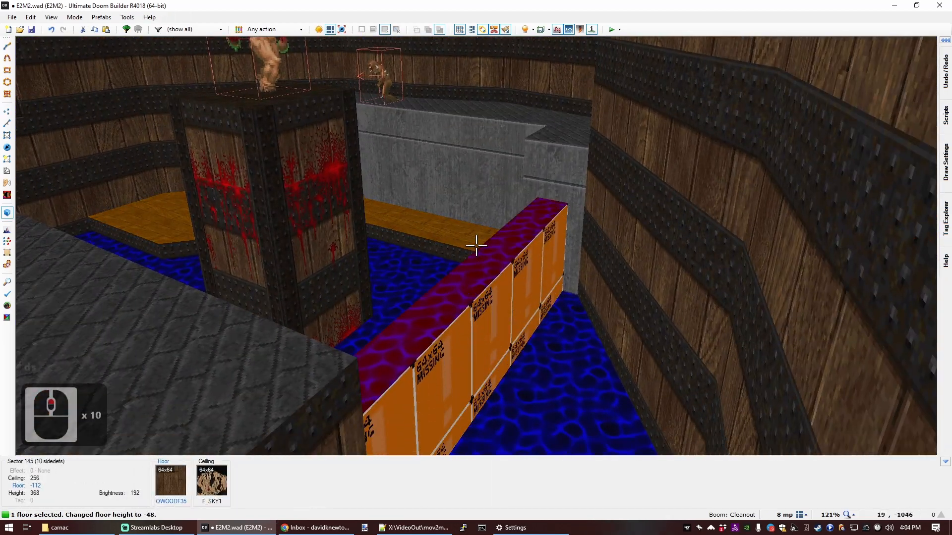
key("c")
Copy the OBRCKX24 flat from the stone ledge and paste it onto the top of the raised strip.
key("e")
key("s")
key("e")
key("e")
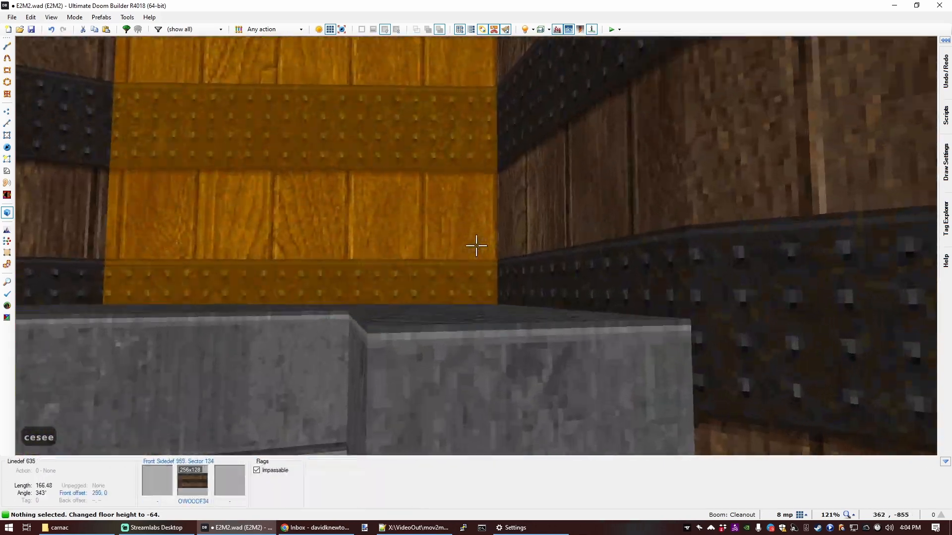
key("d")
key("ctrl+c")
middle_click(476, 246)
key("d")
key("s")
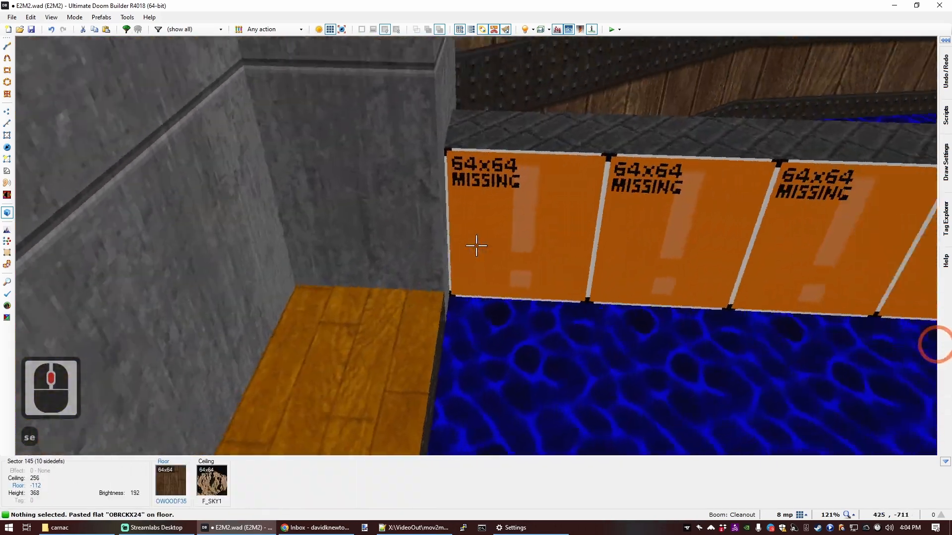
Copy the OCONCE01 concrete wall texture and paste it onto the strip's sides that have missing textures.
key("ctrl+c")
middle_click(476, 246)
key("s")
key("e")
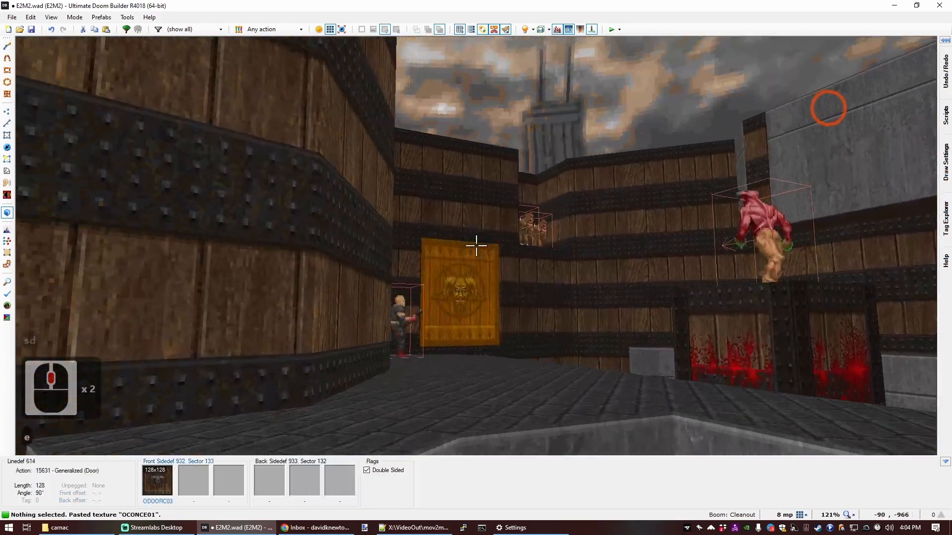
Paste the OCONCE01 concrete texture onto the remaining sides of the western stone ledge.
key("f")
key("d")
middle_click(476, 246)
key("f")
middle_click(475, 246)
key("f")
key("e")
key("f")
middle_click(476, 245)
Inspect the water courtyard in 3D from the entrance door, past the pillar, to the eastern stone path.
key("d")
key("s")
key("e")
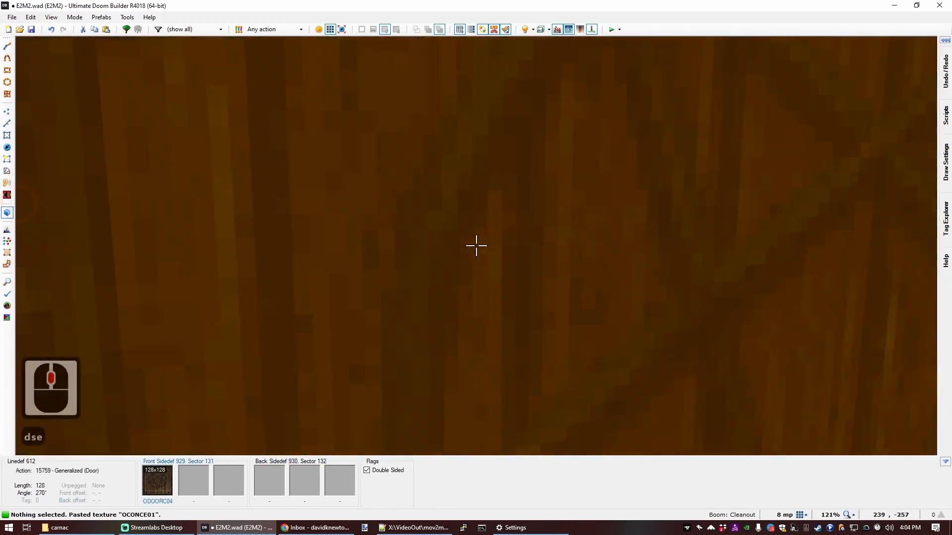
key("f")
key("e")
key("s")
key("e")
key("s")
key("s")
key("e")
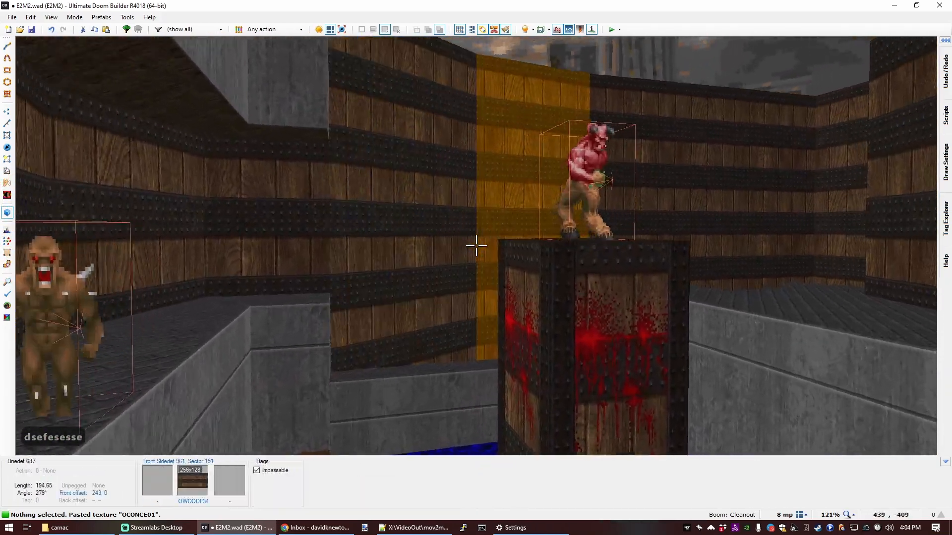
key("s")
key("s")
key("f")
key("f")
key("e")
key("d")
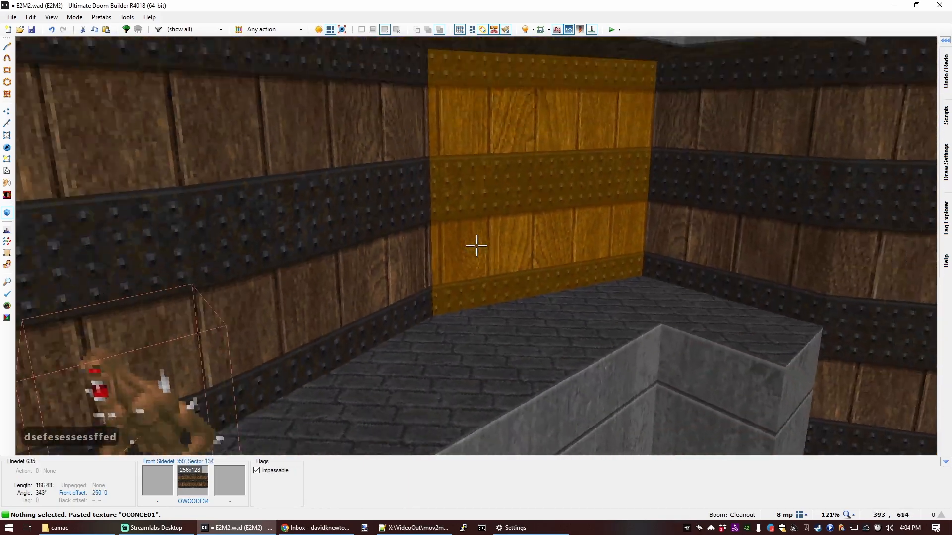
Set the eastern stone ledge's brightness to 144 and paste the OCONCE01 concrete texture onto the mismatched wall section above it.
key("f")
left_click(476, 246)
scroll(476, 246, "up", 2, "ctrl")
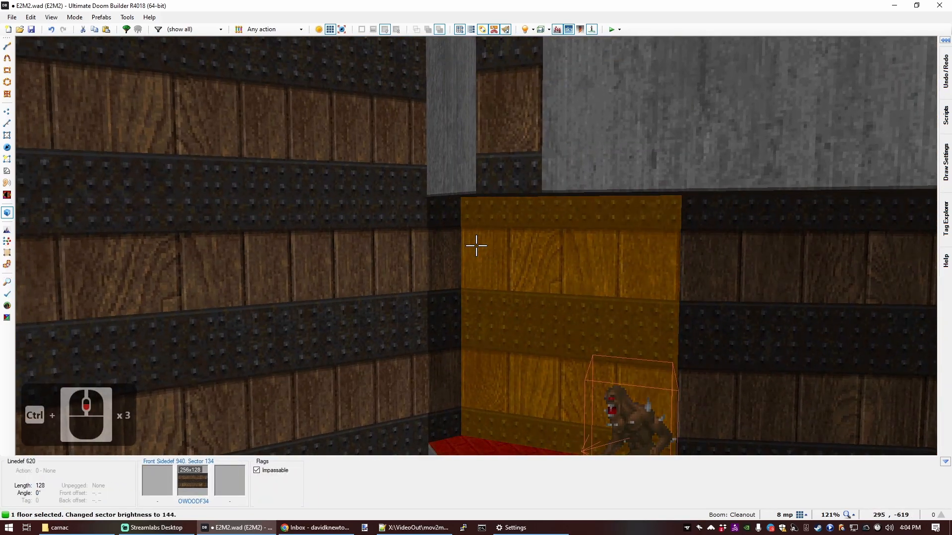
scroll(476, 246, "down", 1, "ctrl")
key("c")
key("ctrl+c")
middle_click(476, 246)
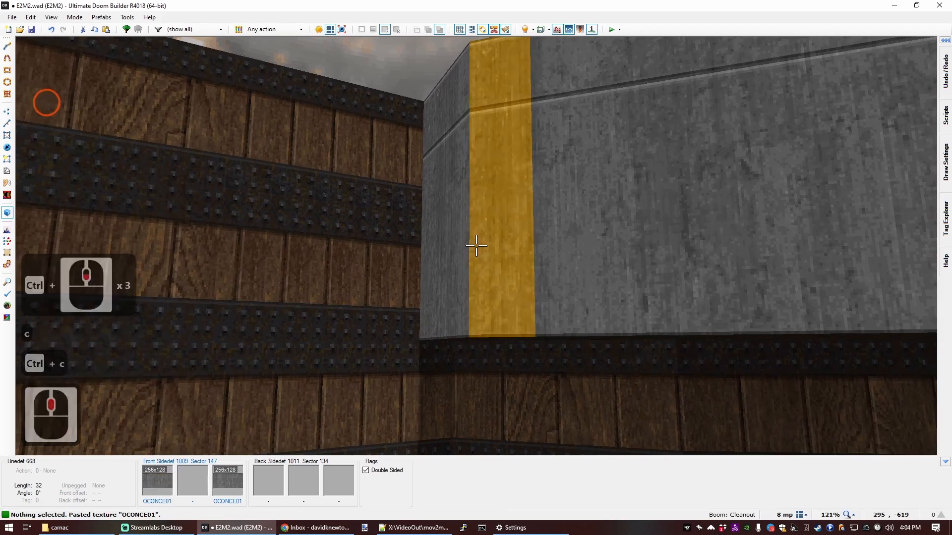
Move the two outer corner vertices of the courtyard's eastern stone ledge outward to x 640, making that wall run straight north to south.
key("e")
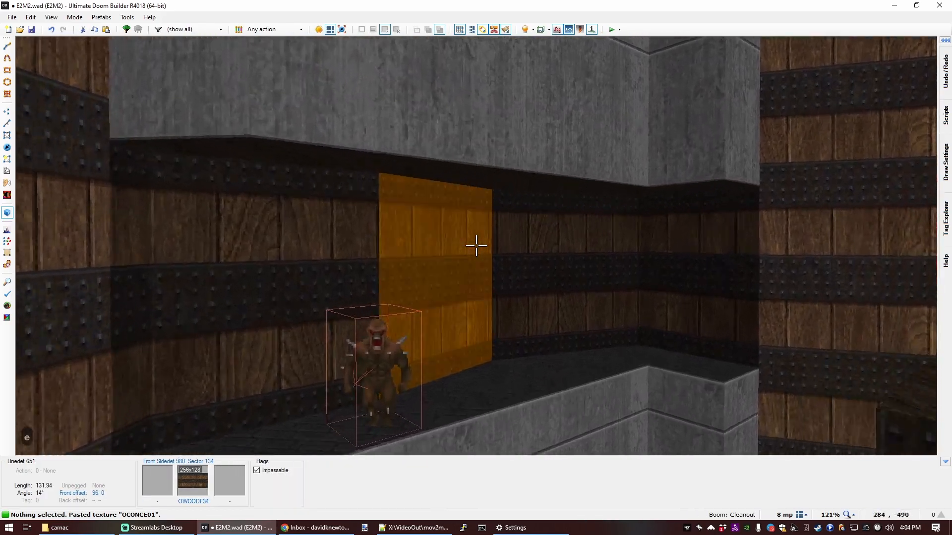
key("s")
key("e")
key("e")
key("s")
key("e")
key("q")
scroll(485, 233, "up", 6)
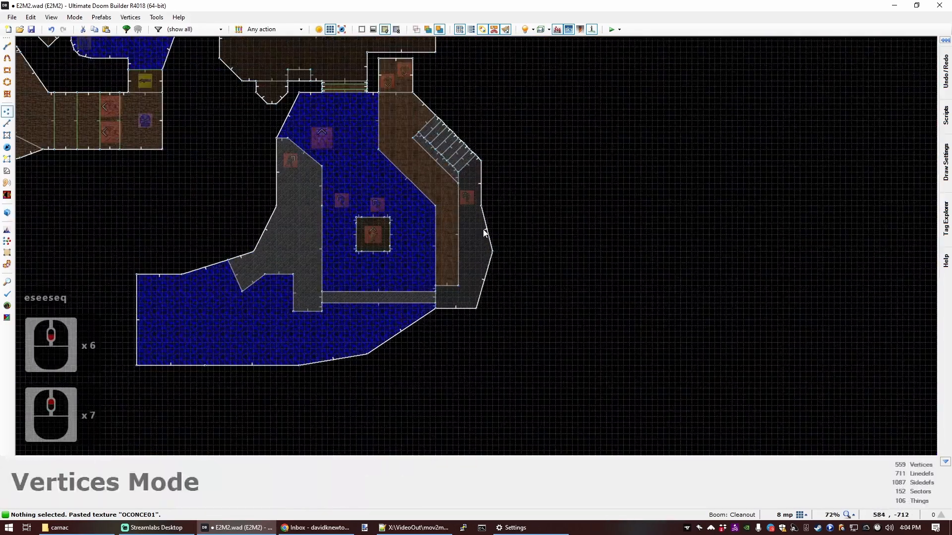
scroll(485, 233, "up", 4)
key("c")
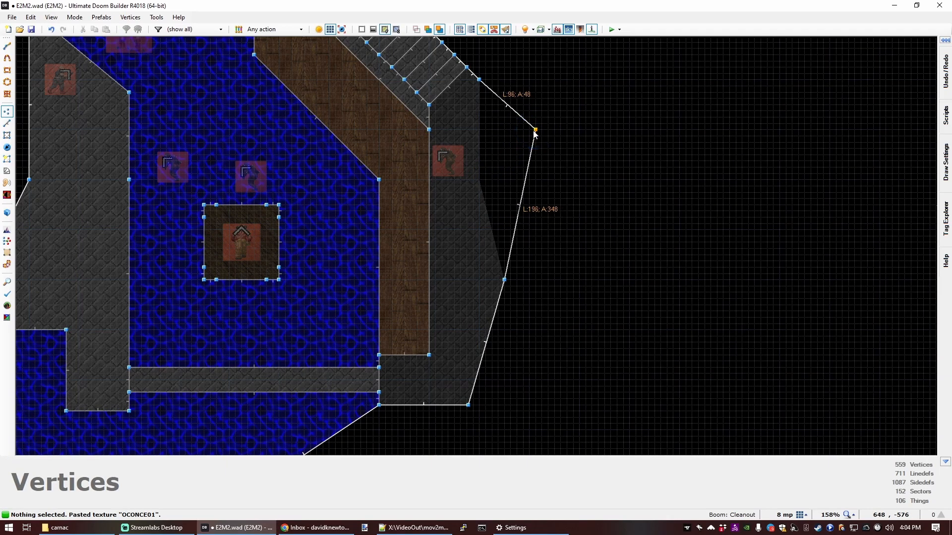
left_click_drag(535, 134, 529, 132)
left_click_drag(505, 281, 523, 270)
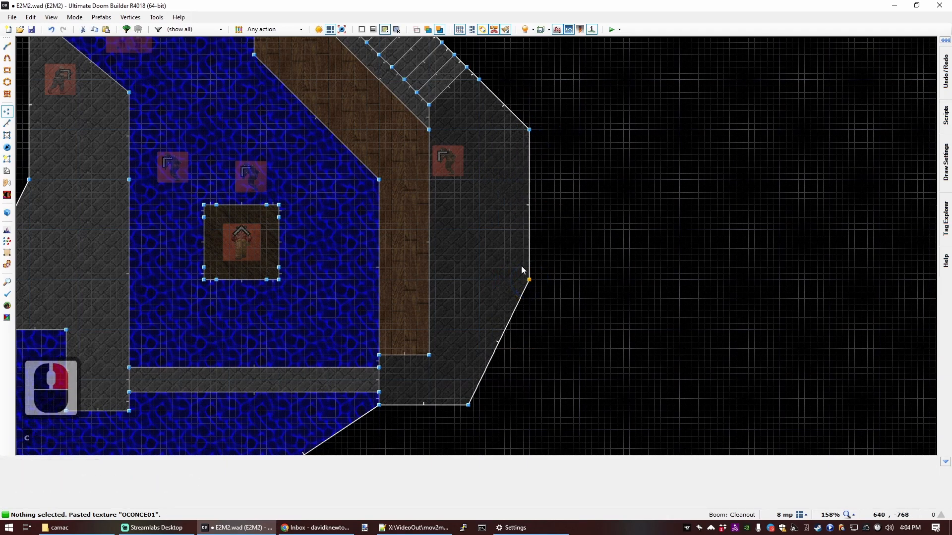
Reshape the southern edge of the western brown-stone yard into one straight, wider wall by moving its lower vertices.
scroll(471, 255, "down", 6)
scroll(292, 191, "up", 2)
scroll(291, 190, "down", 1)
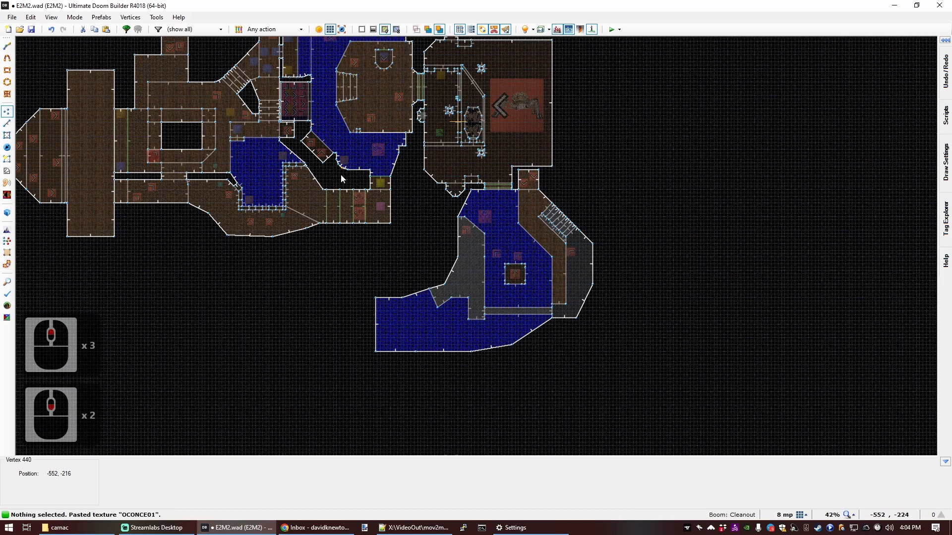
scroll(225, 234, "up", 4)
scroll(225, 233, "up", 3)
left_click_drag(240, 242, 245, 281)
left_click_drag(457, 247, 542, 281)
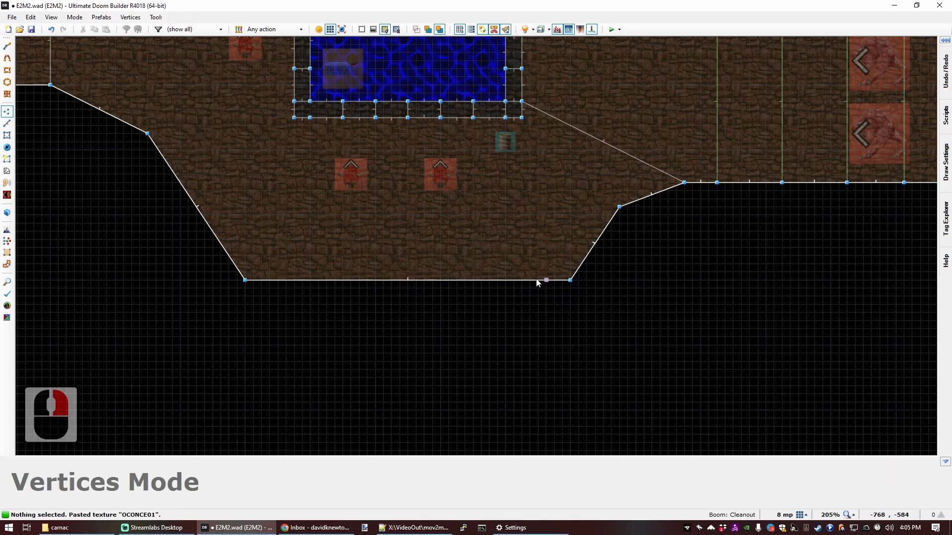
Draw a closed room just south of the yard with 560, 224, 288, 153 and 304 unit sides, squaring off its northwest corner.
scroll(542, 281, "down", 6)
scroll(429, 304, "up", 3)
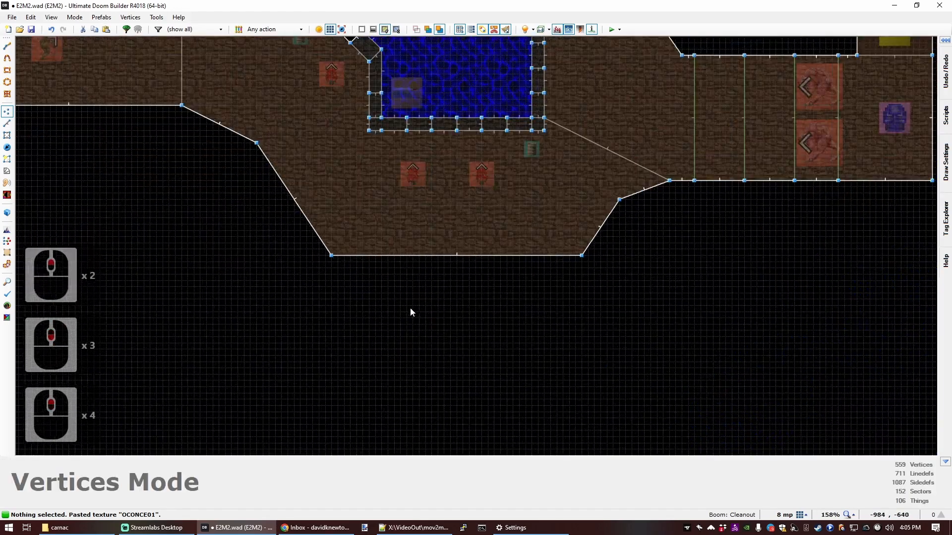
key("ctrl+d")
left_click(331, 268)
left_click(769, 268)
left_click(769, 268)
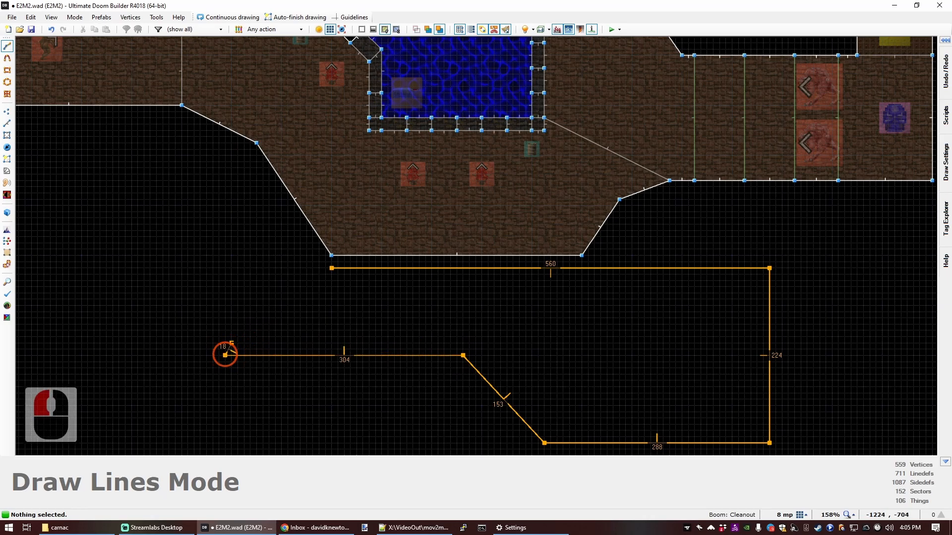
left_click(334, 271)
key("v")
key("c")
right_click_drag(331, 270, 226, 270)
Examine the newly drawn room south of the yard on the map and in 3D.
scroll(310, 292, "down", 5)
scroll(305, 270, "up", 2)
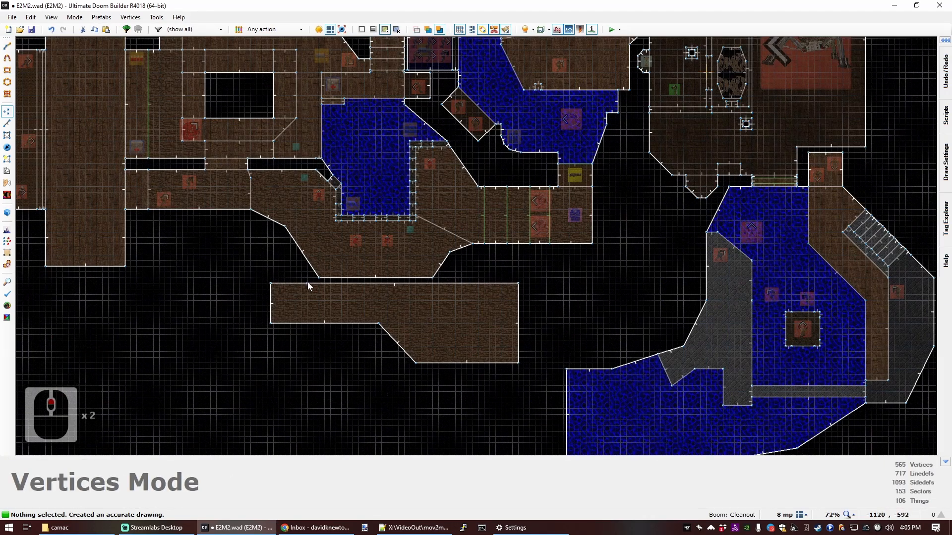
key("q")
key("d")
key("e")
key("f")
key("e")
key("s")
key("q")
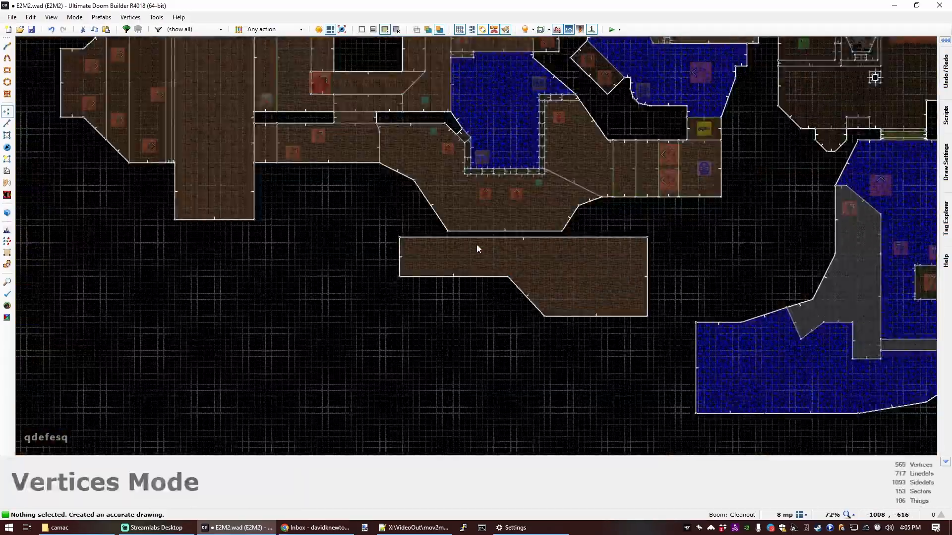
Copy the two thin barred-window sectors at the eastern end of the northern water channel.
scroll(477, 245, "down", 3)
scroll(507, 212, "up", 4)
scroll(498, 227, "down", 2)
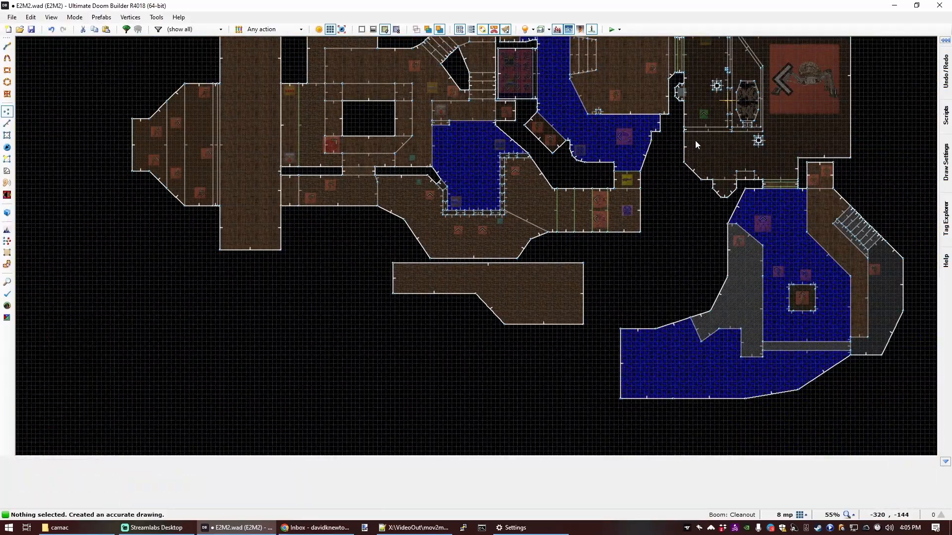
scroll(695, 141, "down", 3)
scroll(697, 99, "up", 8)
key("s")
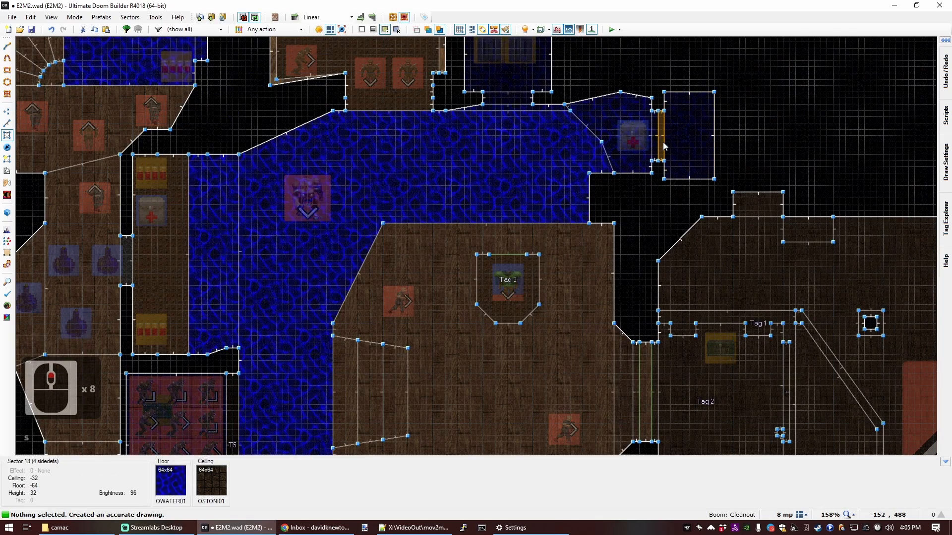
left_click(661, 143)
left_click(655, 143)
key("ctrl+c")
scroll(635, 143, "down", 7)
scroll(534, 289, "up", 5)
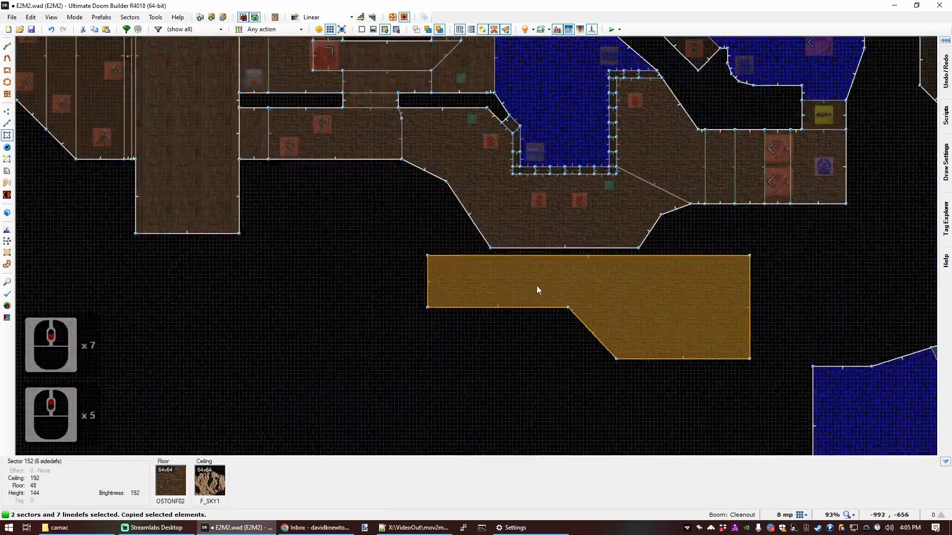
scroll(534, 292, "up", 9)
key("ctrl+v")
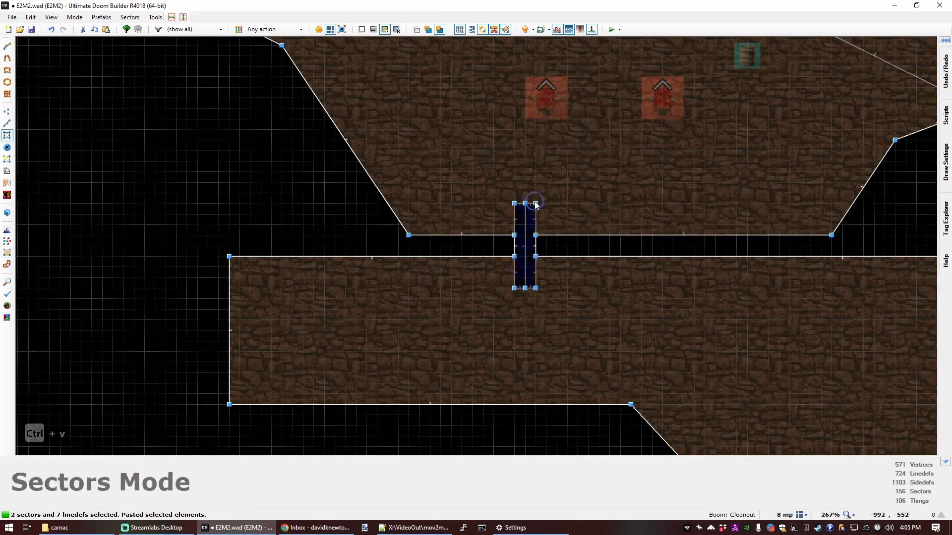
scroll(535, 203, "up", 1)
right_click(535, 204)
key("ctrl+z")
Paste the copied window twice, rotated 90 degrees, into the gap between the yard and the new room.
key("ctrl+v")
left_click_drag(550, 176, 580, 244)
right_click_drag(580, 244, 546, 265)
key("ctrl+v")
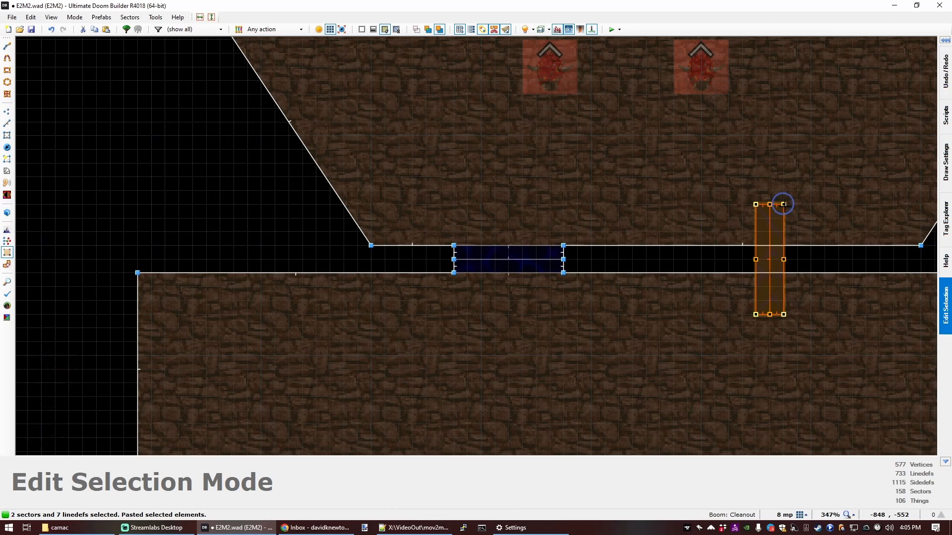
left_click_drag(783, 203, 803, 265)
right_click_drag(784, 262, 783, 262)
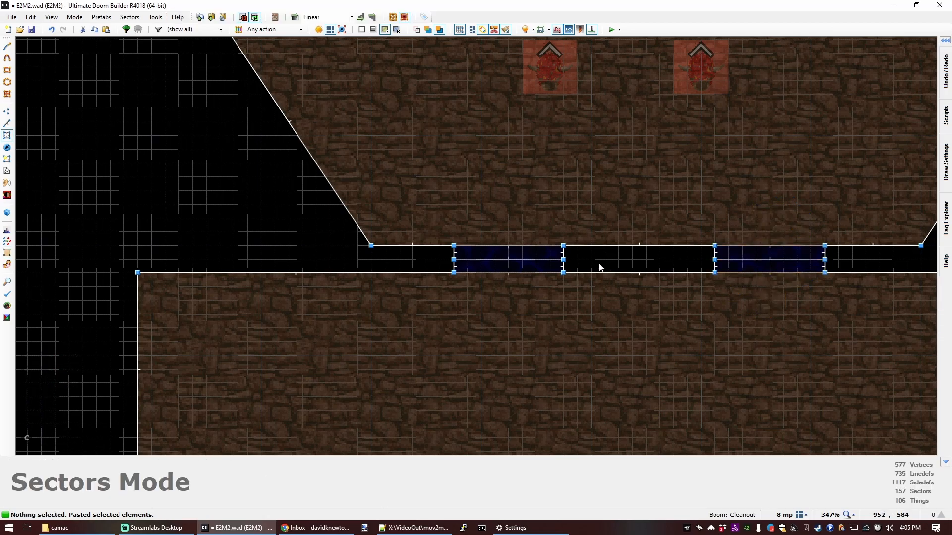
Select the floors of all four window sectors between the yard and the new room in 3D.
key("q")
key("d")
key("e")
key("s")
key("s")
key("f")
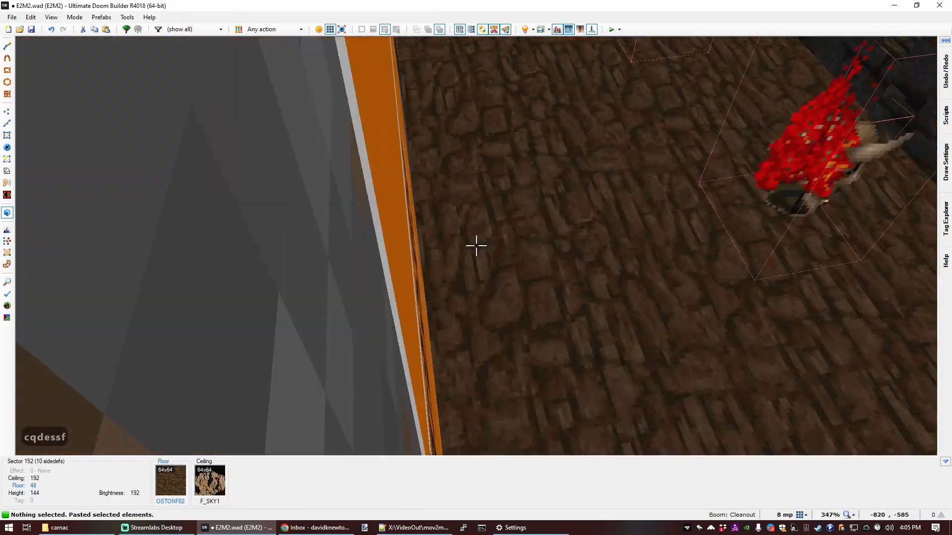
key("e")
key("s")
key("e")
key("d")
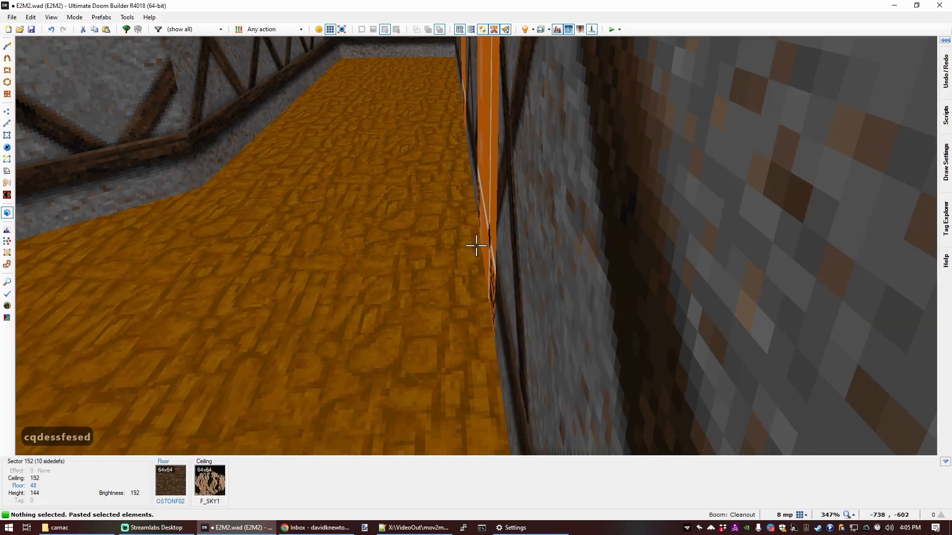
key("e")
key("e")
left_click(476, 245)
left_click(476, 245)
key("d")
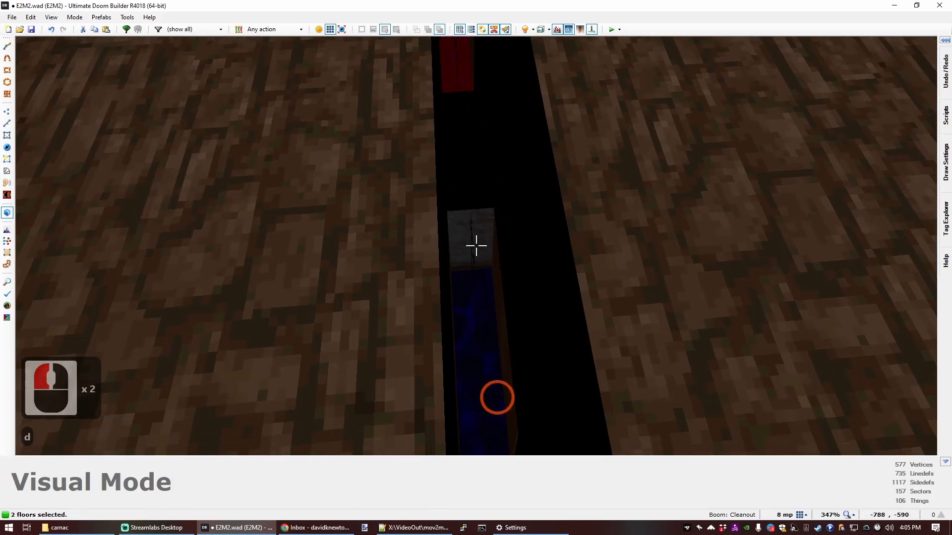
left_click(476, 245)
left_click(476, 246)
key("e")
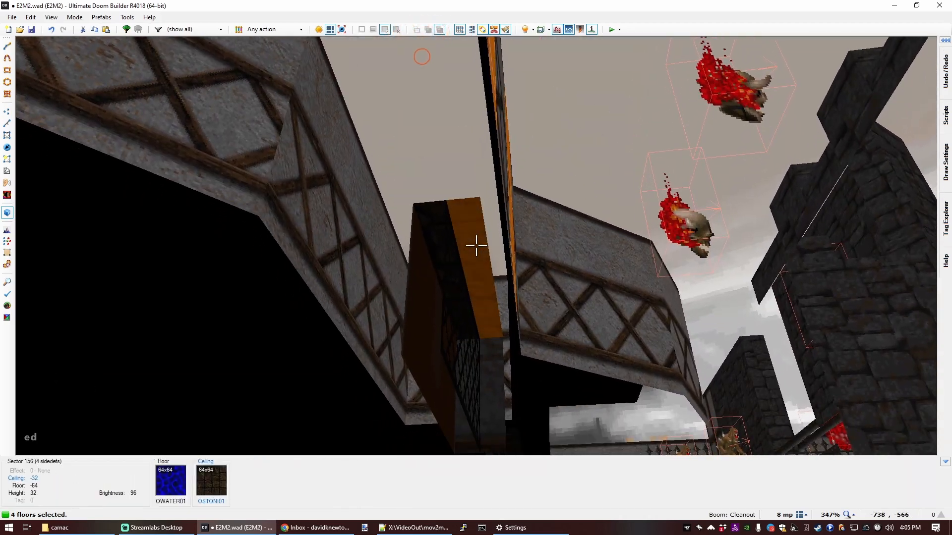
Add the ceilings of the four window sectors to the floor selection.
left_click(476, 246)
left_click(475, 245)
key("e")
key("e")
key("d")
left_click(476, 246)
key("d")
left_click(476, 246)
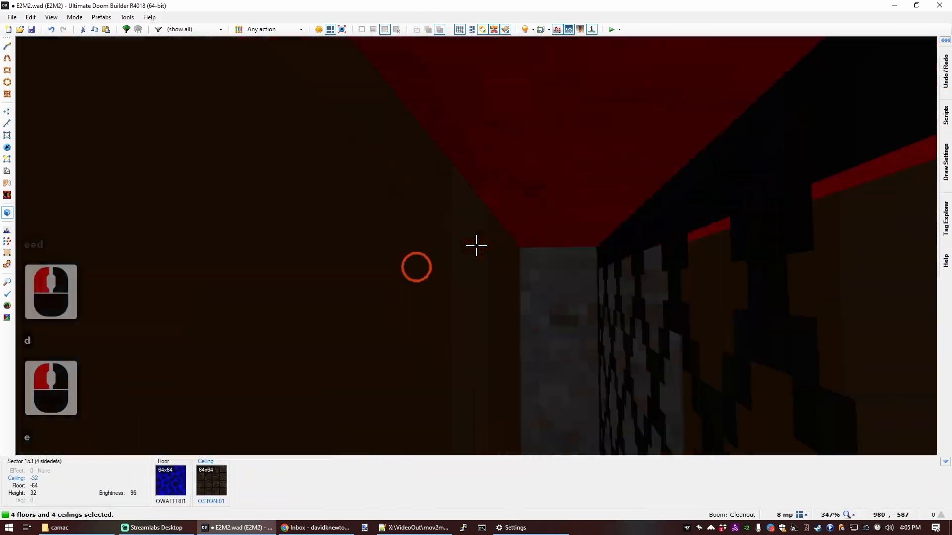
key("e")
key("d")
Raise the selected window floors and ceilings to yard level, and lower the new room's floor to 0 and ceiling to 144.
key("f")
scroll(476, 246, "up", 7)
key("e")
scroll(476, 246, "up", 11)
scroll(476, 245, "down", 4)
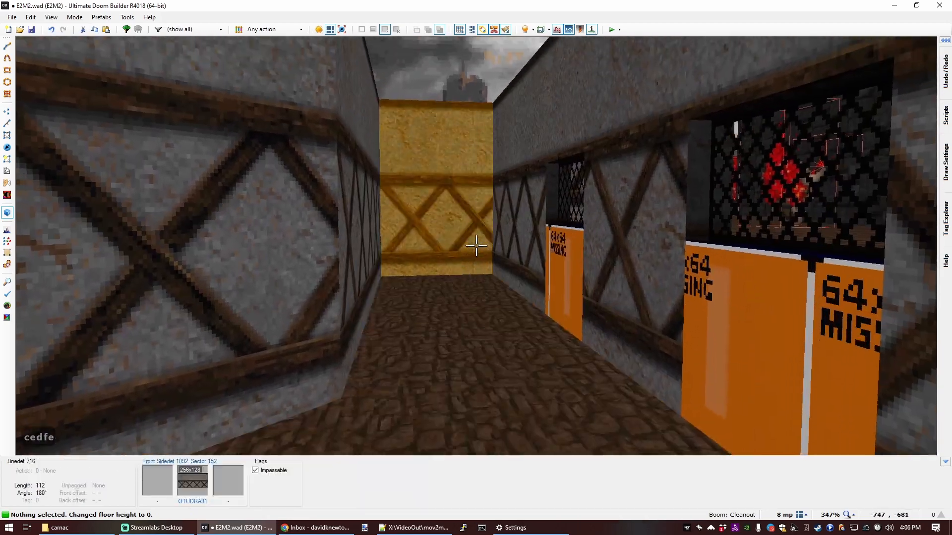
Set the new room's brightness to 96 and paste the OBRCKX24 flat onto its sky ceiling.
scroll(476, 246, "down", 1, "ctrl")
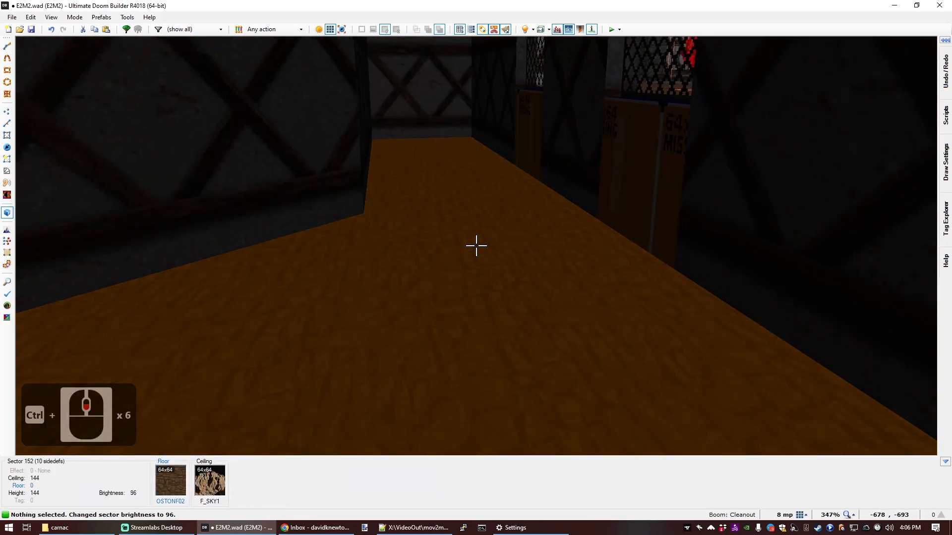
key("c")
key("f")
key("s")
middle_click(476, 246)
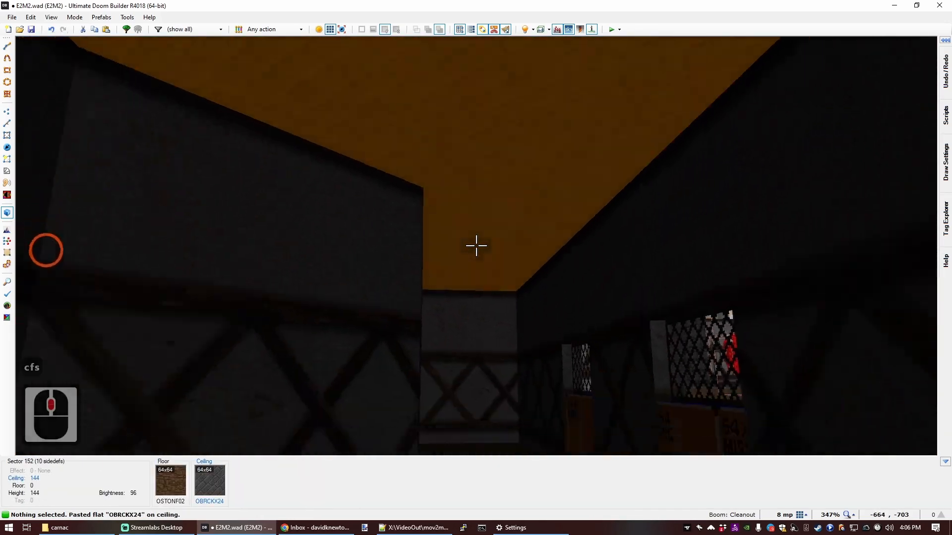
Copy the OTUDRA31 timber wall texture and paste it onto the missing surfaces around both barred windows.
key("s")
key("e")
key("d")
key("s")
key("ctrl+c")
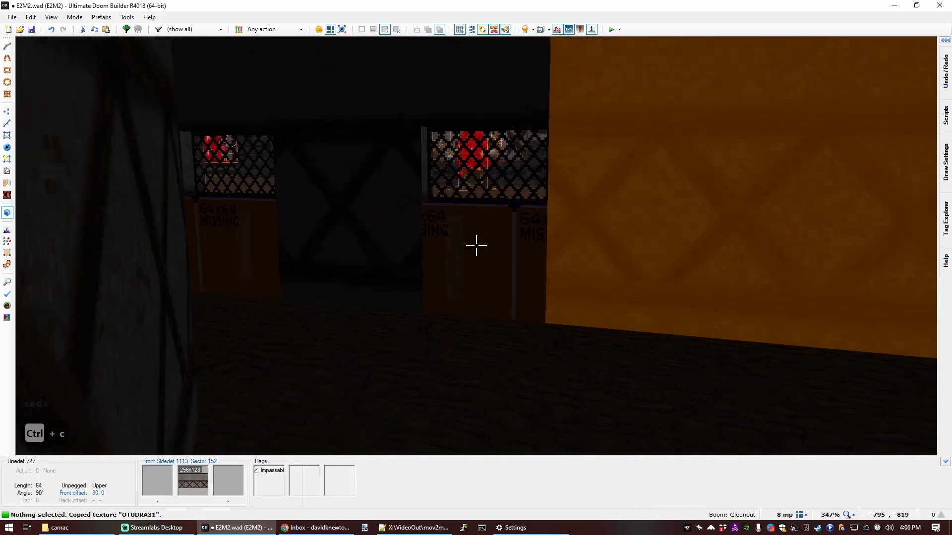
middle_click(476, 246)
middle_click(476, 246)
key("e")
key("f")
key("d")
key("e")
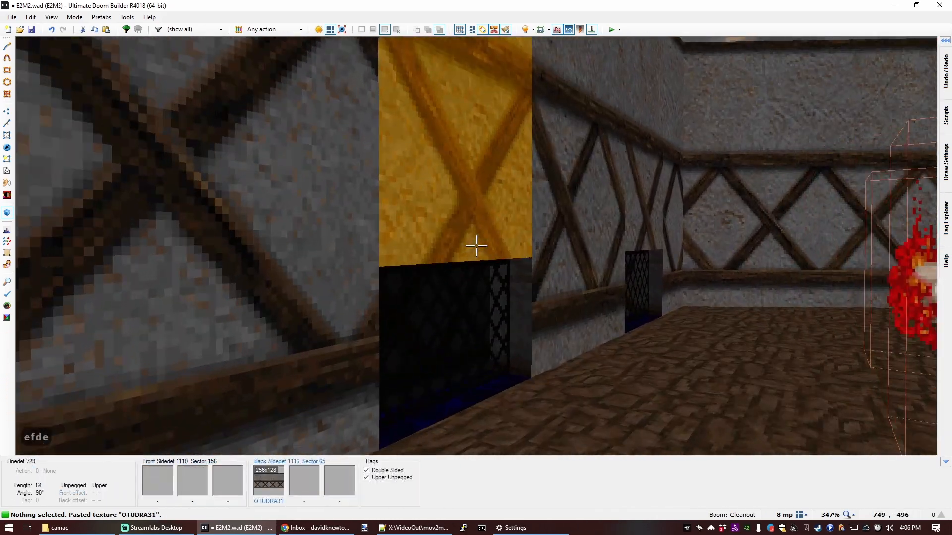
Copy the OSTONF02 flat from the yard floor and paste it over the water floors of the barred windows.
key("f")
key("d")
key("f")
key("e")
key("f")
key("e")
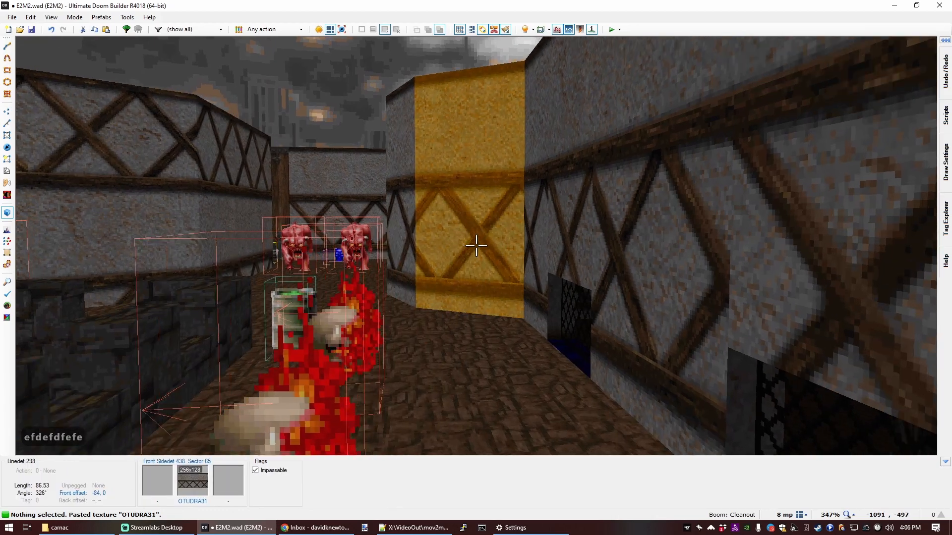
key("f")
key("e")
key("ctrl+c")
key("e")
middle_click(476, 246)
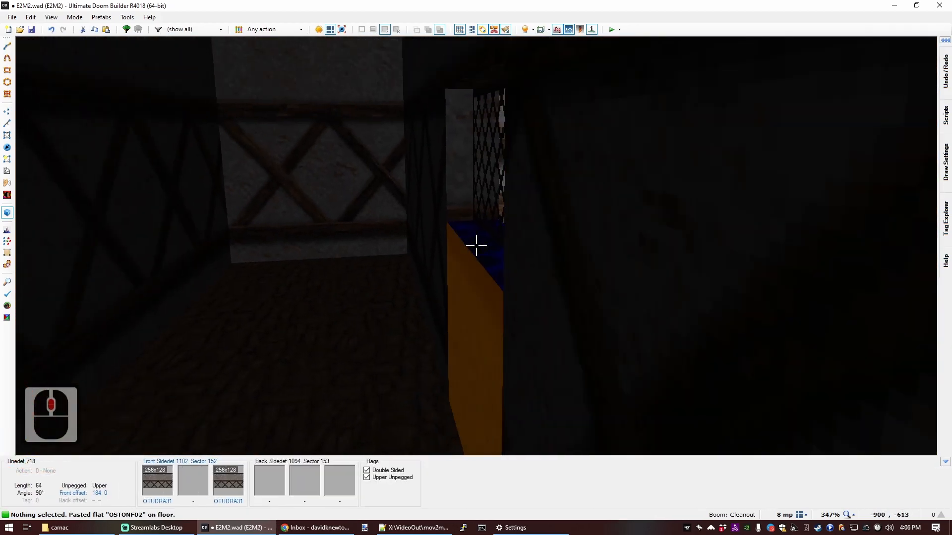
middle_click(476, 246)
key("f")
middle_click(476, 246)
key("s")
key("d")
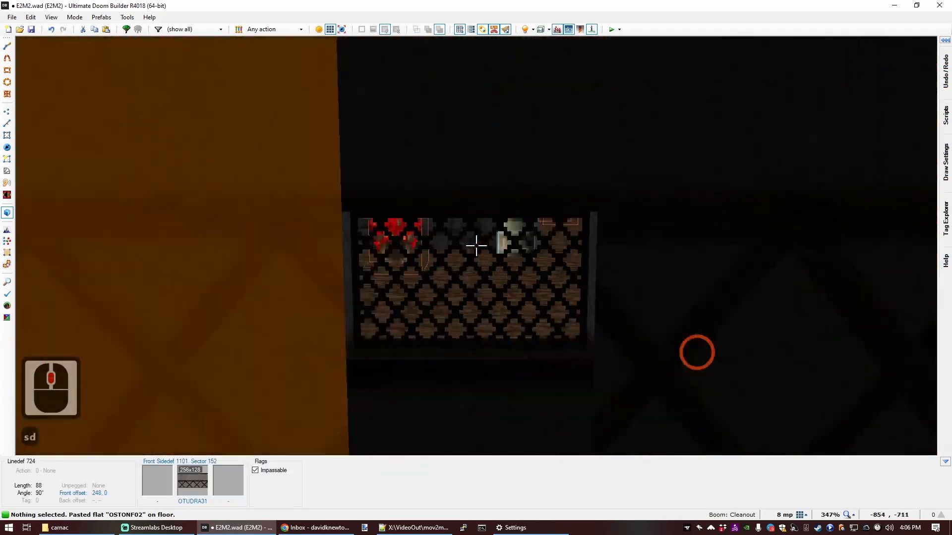
key("q")
Examine the water courtyard in 3D, including the wooden walkway, the pillar and the stone crossing.
scroll(505, 242, "down", 8)
scroll(825, 228, "up", 6)
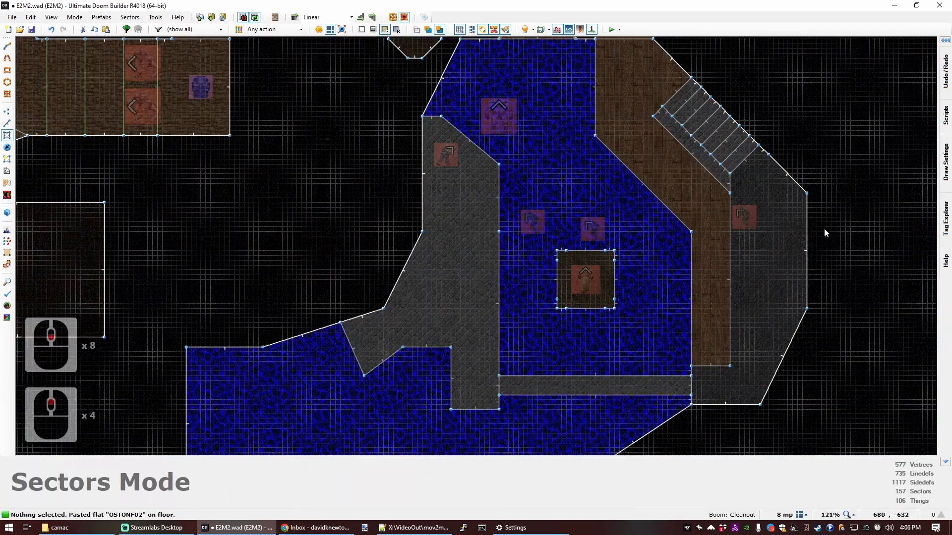
key("q")
key("d")
key("s")
key("e")
key("e")
key("s")
key("e")
key("s")
key("e")
key("s")
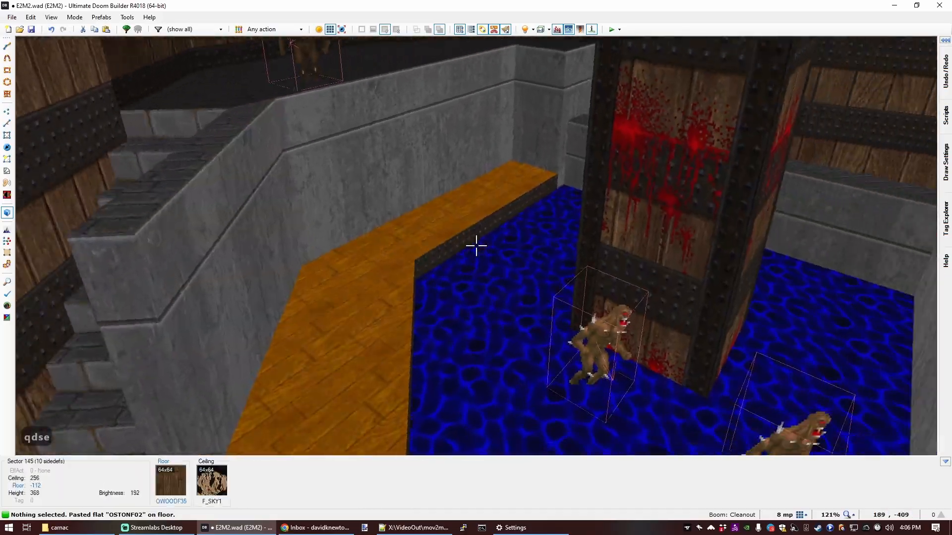
key("e")
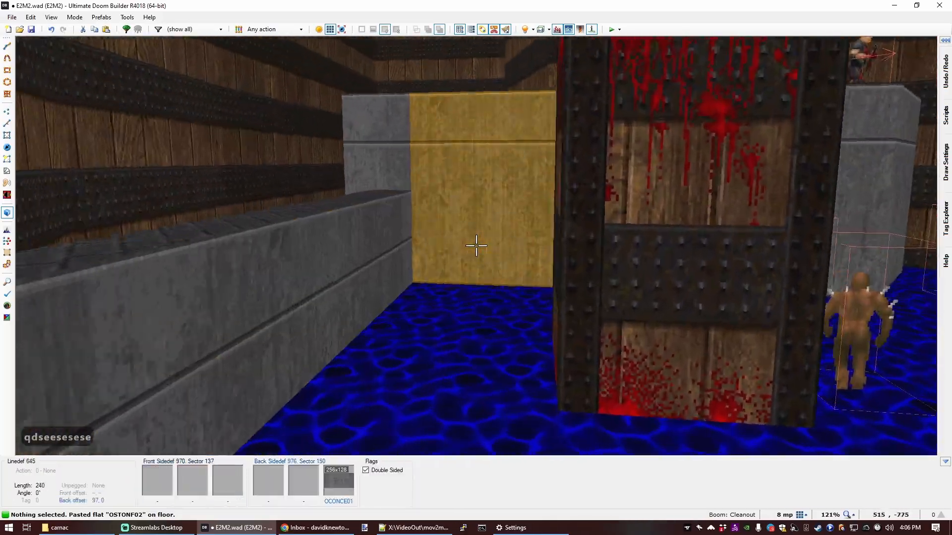
key("s")
key("q")
Split the stone ledge's east edge just north of the narrow crossing, marking off a section 32 units long.
scroll(486, 234, "down", 5)
scroll(415, 270, "up", 8)
scroll(414, 270, "down", 3)
scroll(415, 270, "up", 2)
key("ctrl+d")
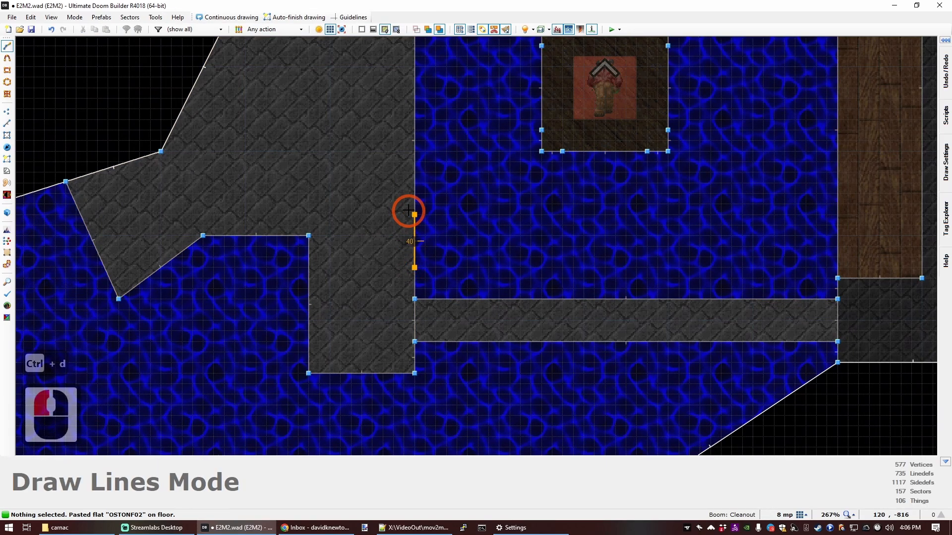
left_click(414, 204)
scroll(557, 193, "down", 9)
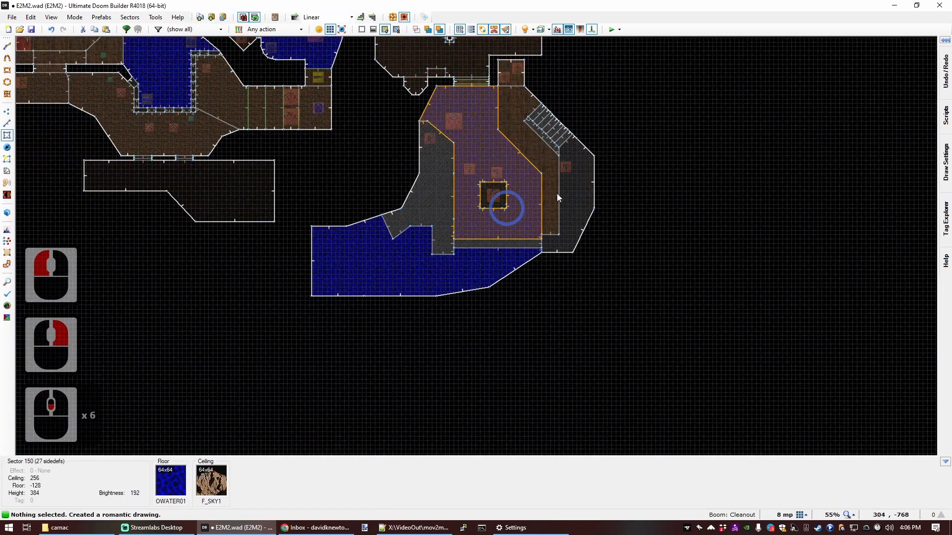
scroll(421, 242, "up", 3)
scroll(316, 271, "up", 5)
key("c")
key("v")
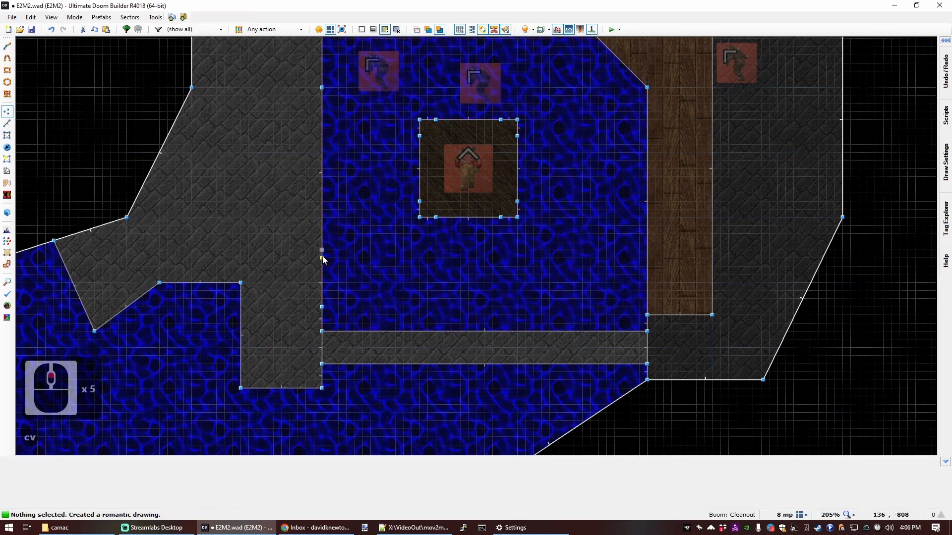
Examine the newly split ledge wall in 3D and on the map, between the stone crossing and the pillar.
key("q")
key("d")
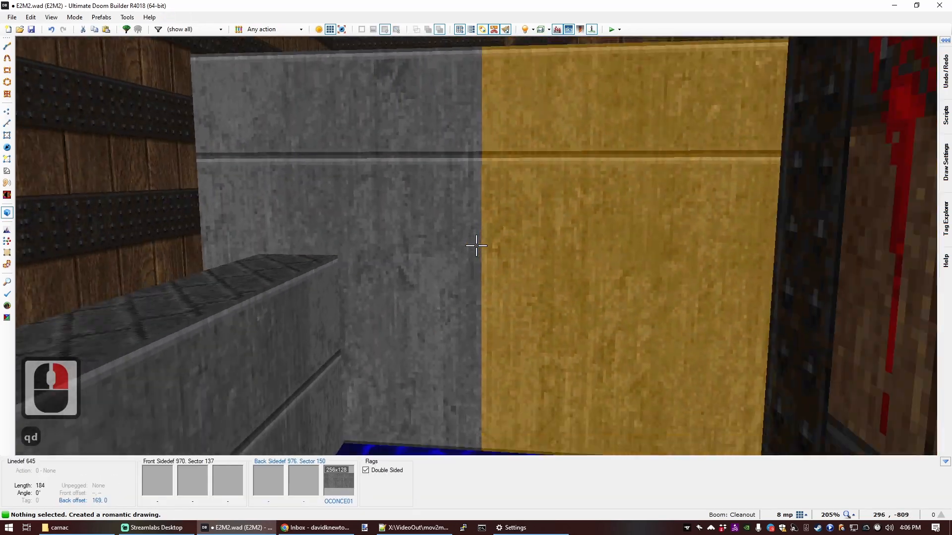
key("d")
key("d")
key("e")
key("s")
key("e")
key("s")
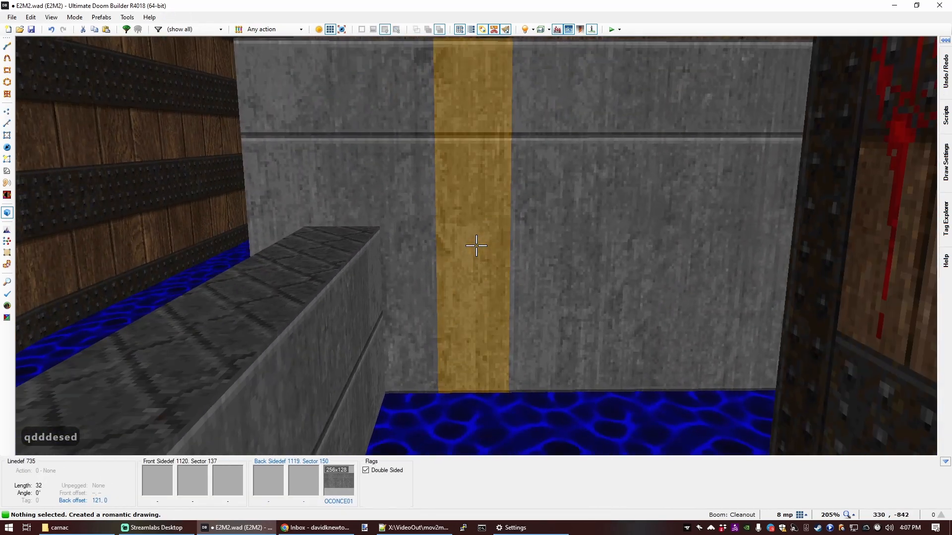
key("q")
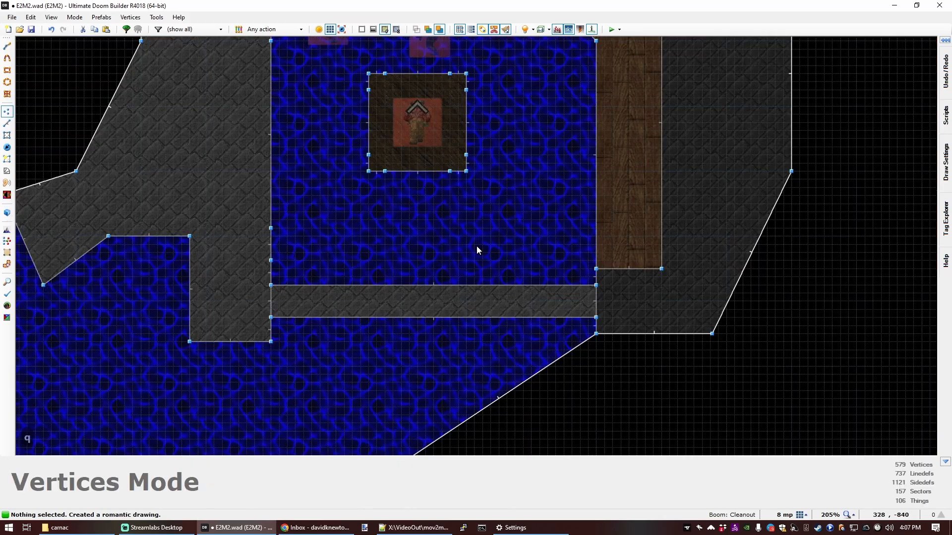
scroll(456, 251, "down", 2)
scroll(340, 272, "up", 3)
key("q")
key("d")
key("d")
key("d")
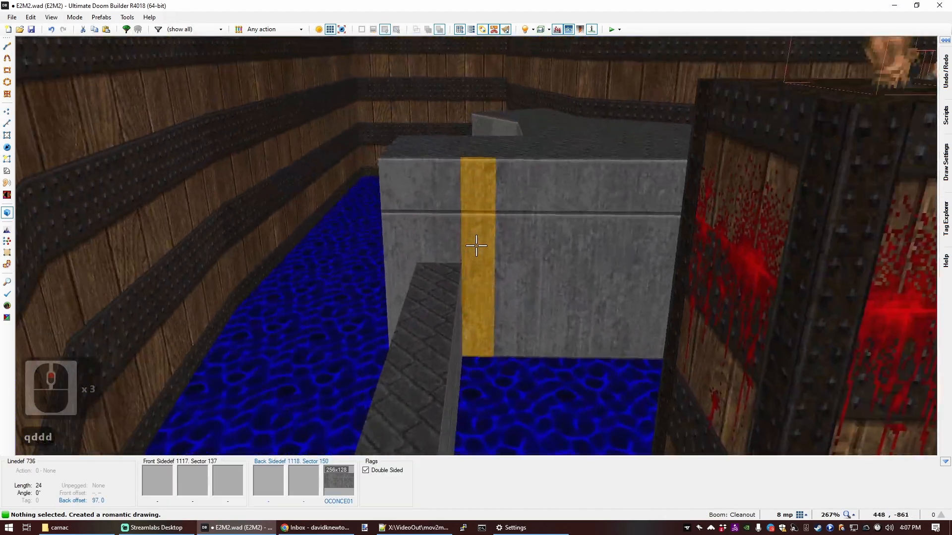
Apply the skull switch texture OSWTCHD0 to the 24-unit wall section beside the stone crossing.
key("e")
key("e")
left_click(476, 246)
left_click(476, 245)
left_click(476, 245)
left_click(476, 245, "ctrl")
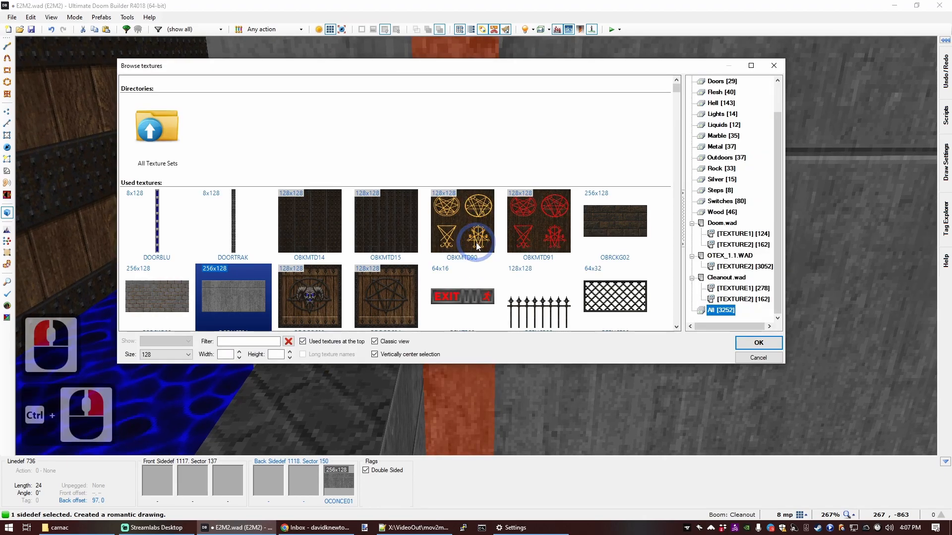
type("SW")
key("BackSpace")
key("BackSpace")
key("BackSpace")
type("OSW")
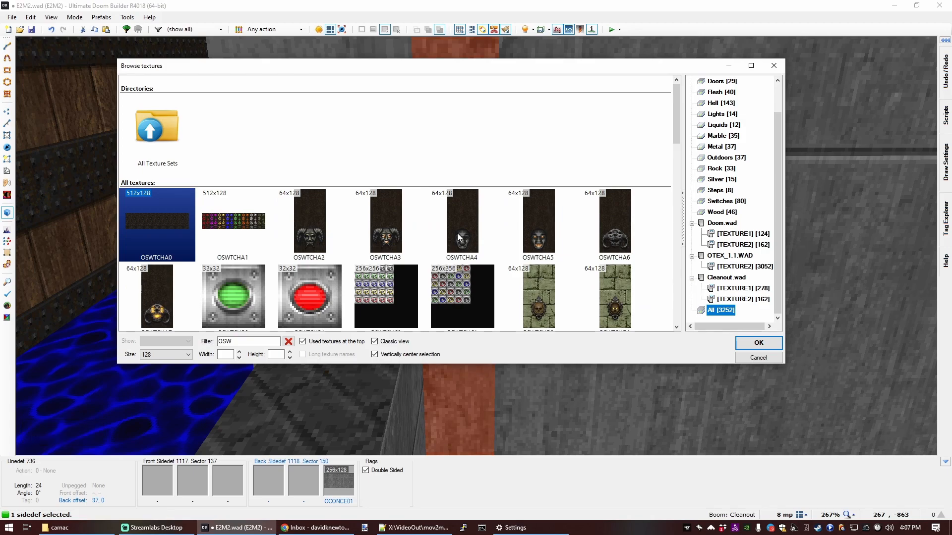
scroll(386, 230, "down", 2)
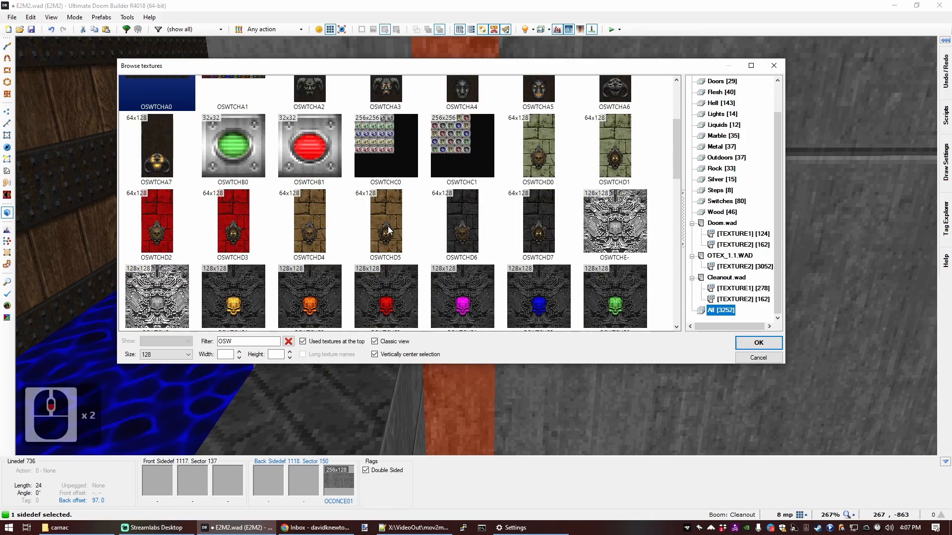
scroll(344, 232, "down", 1)
scroll(249, 161, "up", 1)
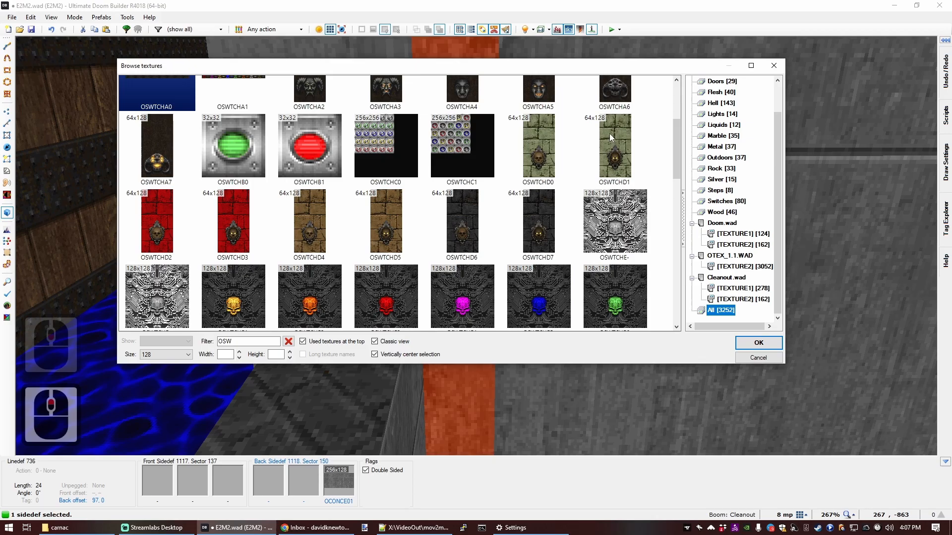
double_click(542, 160)
Move the two split vertices on the ledge's east edge north so the section between them is 48 units long.
key("q")
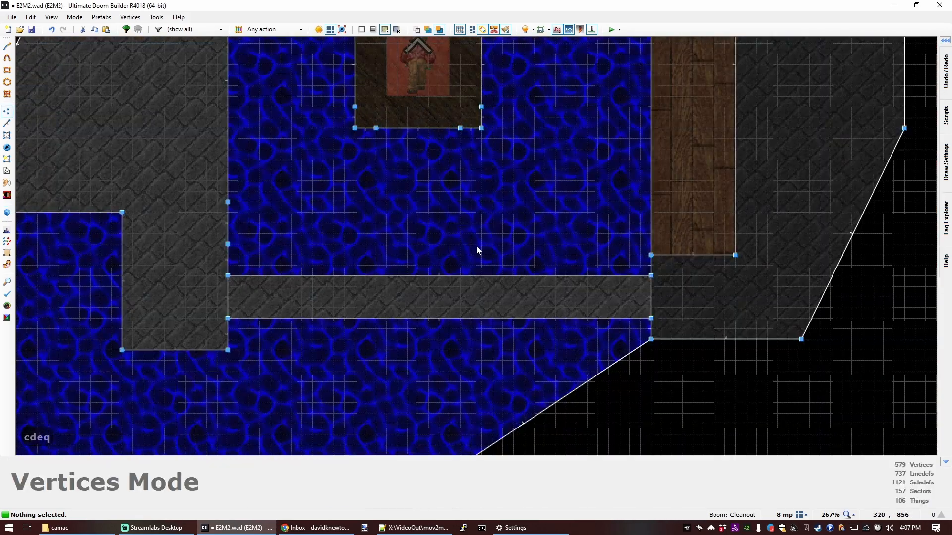
scroll(477, 250, "down", 4)
scroll(375, 245, "up", 4)
right_click_drag(402, 263, 402, 218)
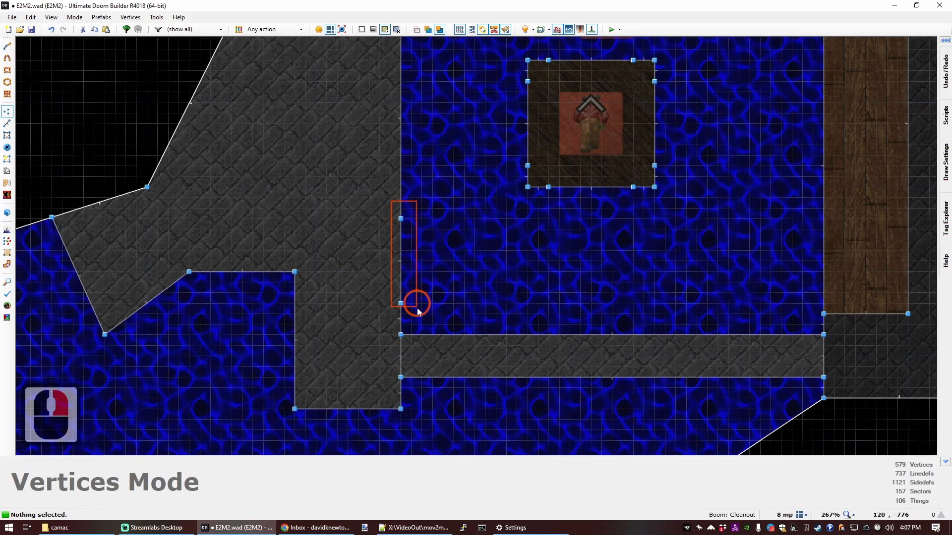
left_click_drag(417, 310, 417, 307)
right_click_drag(399, 303, 399, 281)
Add a vertex beyond each end of the 48-unit section, forming a 16-unit strip on both sides of it.
key("v")
mouse_move(401, 200)
right_mouse_down()
mouse_move(401, 213)
mouse_move(404, 200)
right_mouse_up()
key("c")
key("v")
double_click(402, 189)
right_click(395, 307)
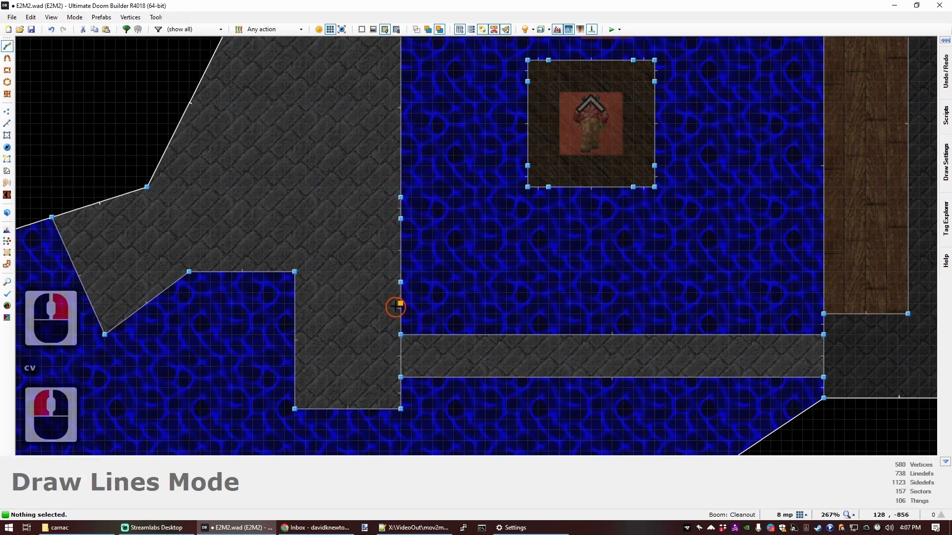
left_click(455, 303)
Reset the texture offsets of the skull switch wall and auto-align its two adjoining pieces horizontally and vertically.
key("q")
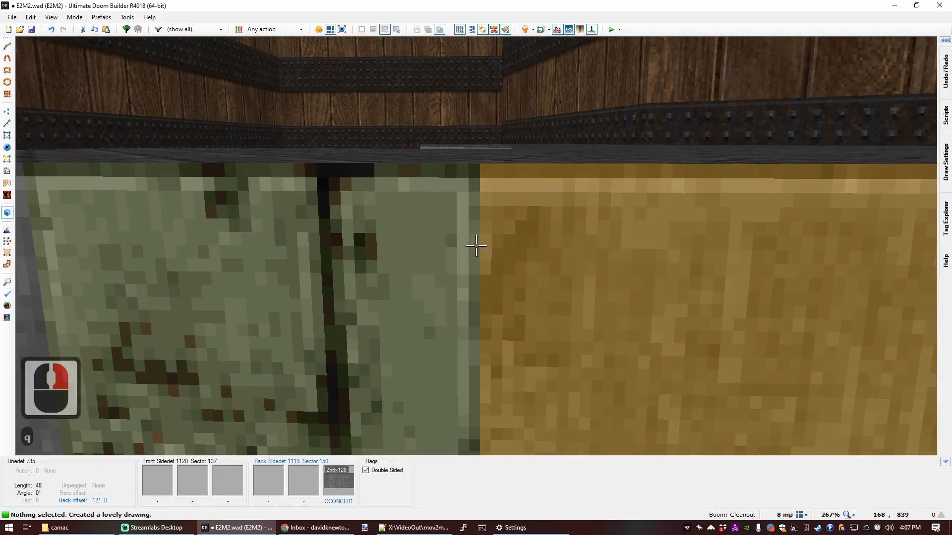
key("d")
key("e")
key("ctrl+shift+r")
key("ctrl+a")
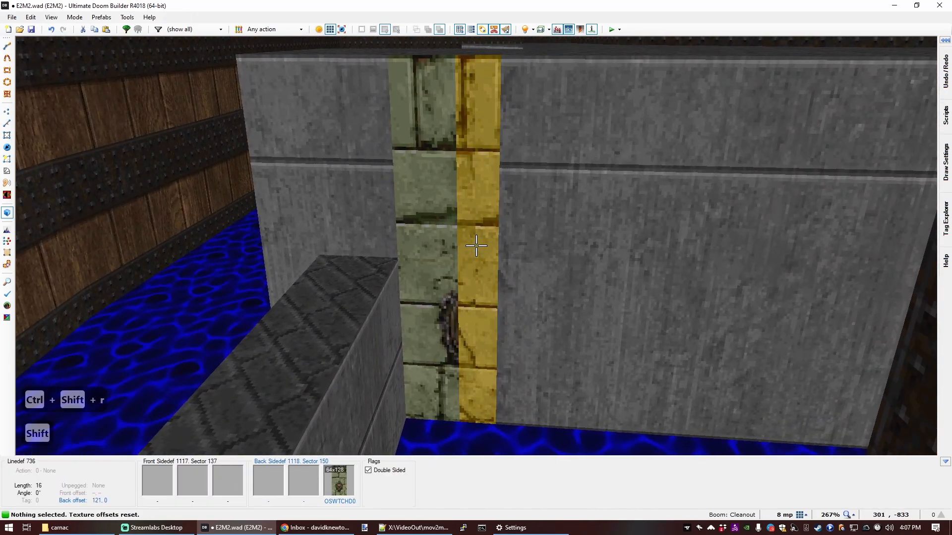
Shift the skull texture across the 24-unit and 16-unit sections to a horizontal offset of 36.
left_click(476, 246)
left_click(475, 246)
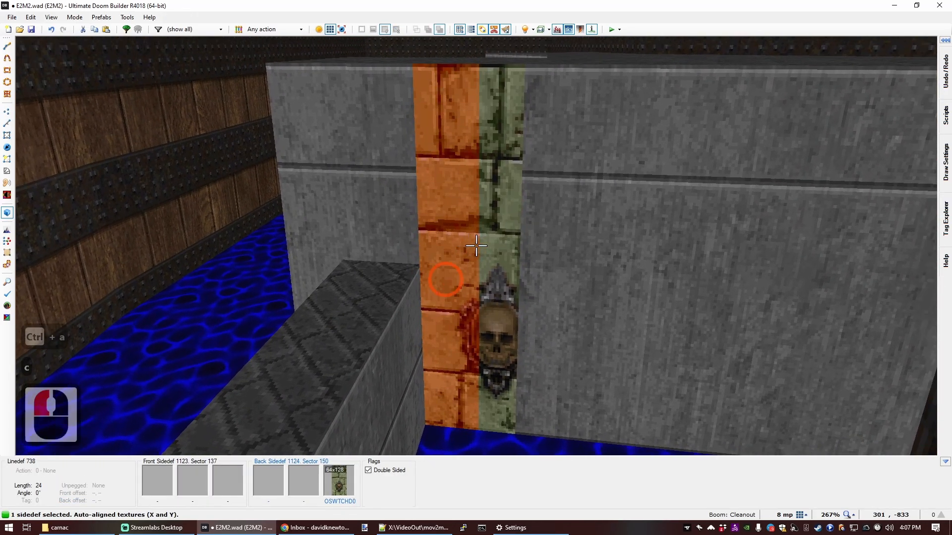
key("Left")
key("Left")
key("Left")
key("Left")
key("Left")
key("Left")
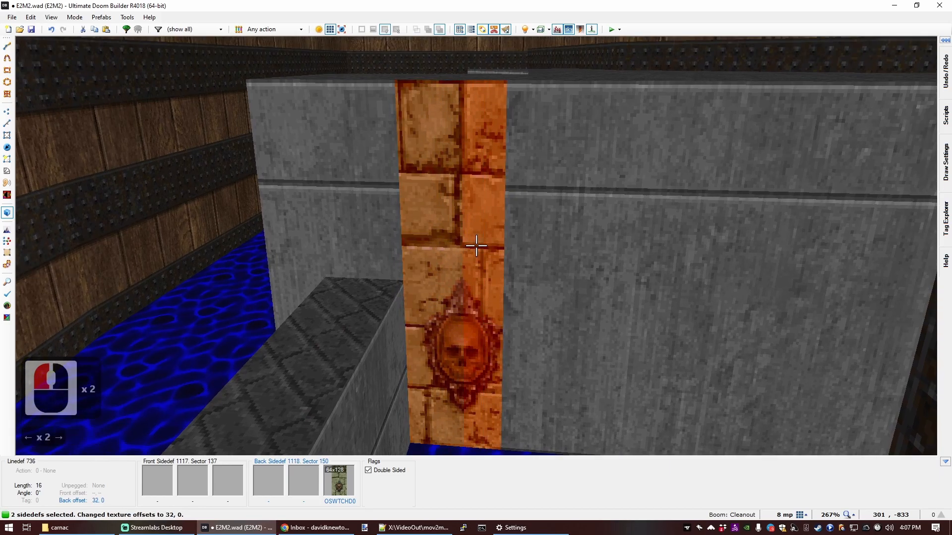
key("c")
Copy the OSWTCHD0 texture onto the 48-unit section and set its horizontal offset to 7, centring the skull.
key("d")
key("e")
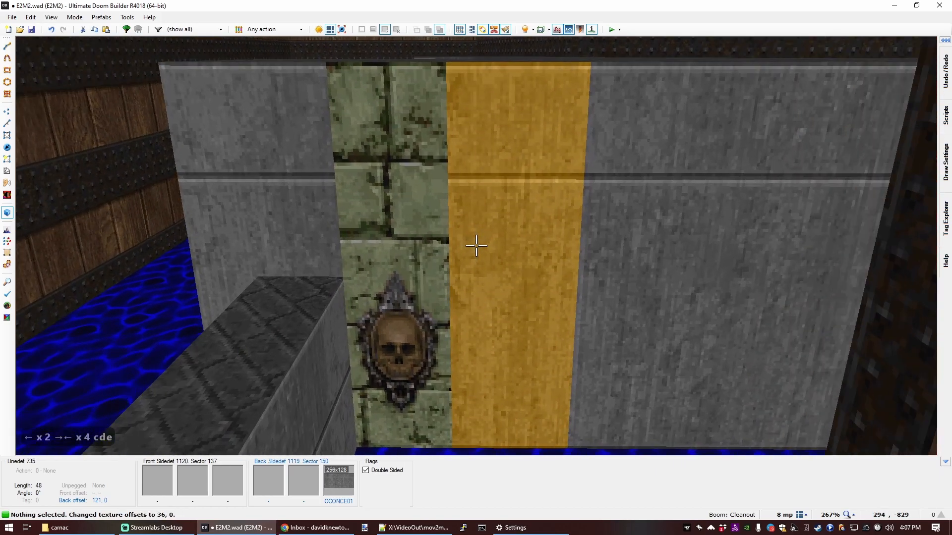
key("ctrl+c")
middle_click(476, 246)
key("Left")
key("Left")
key("Left")
key("Left")
key("Left")
key("Left")
key("Left")
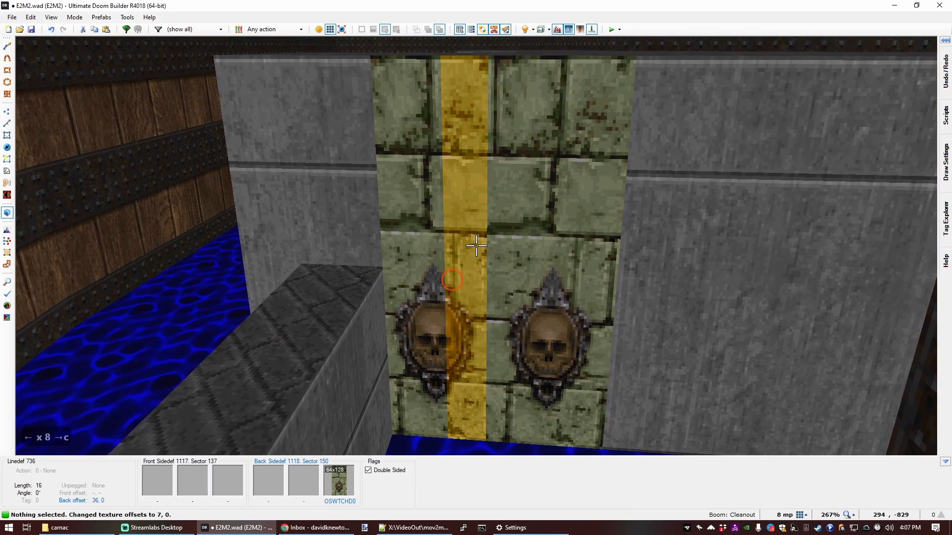
Select the 16-unit strips flanking the 48-unit skull panel and browse the wood textures for them.
left_click(476, 246)
left_click(476, 245)
right_click(476, 245)
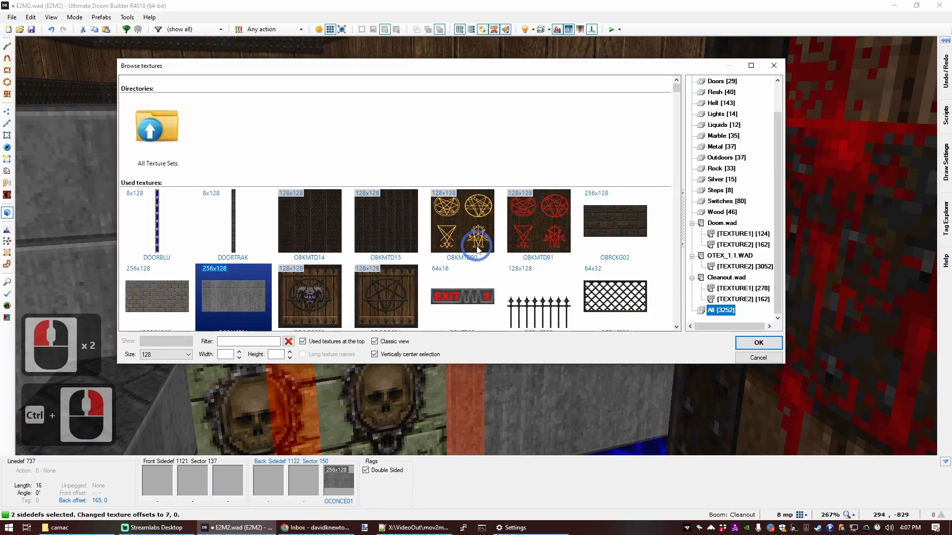
type("wood")
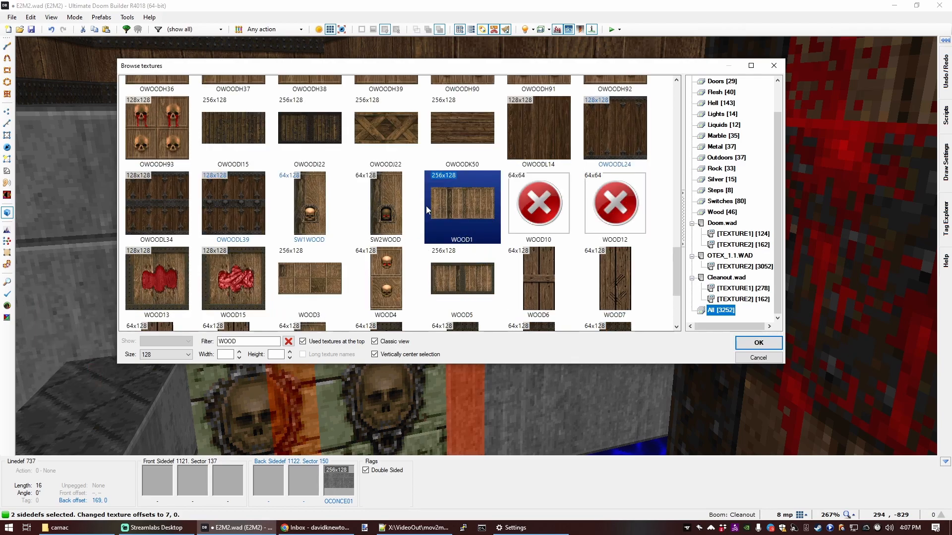
scroll(426, 206, "up", 1)
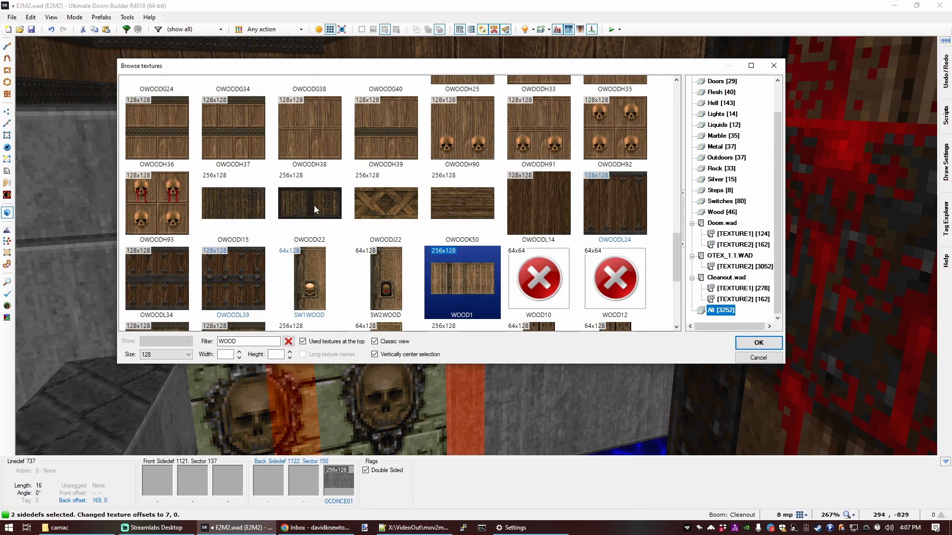
scroll(315, 204, "up", 5)
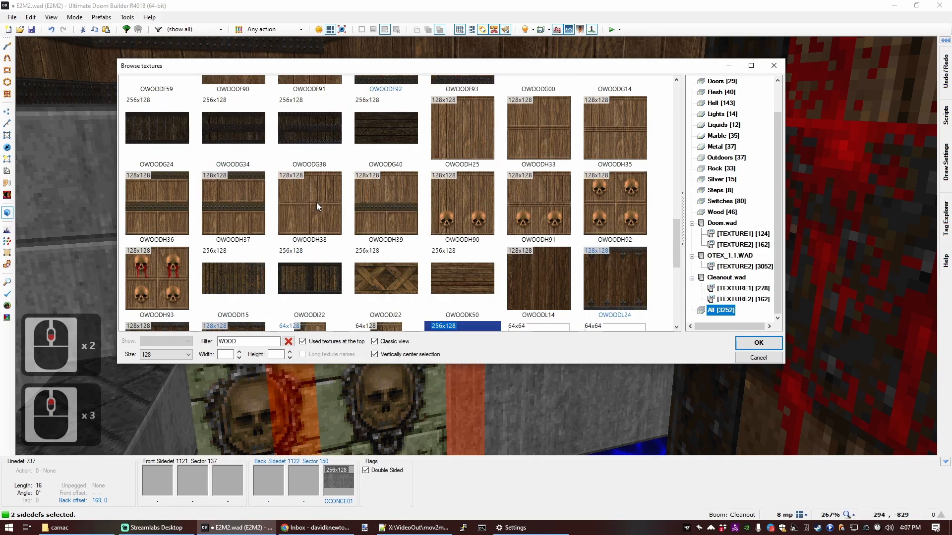
Look through the BLM and BKM textures and apply OBKMTD15 to both 16-unit strips.
key("BackSpace")
key("BackSpace")
key("BackSpace")
key("BackSpace")
key("BackSpace")
type("blm")
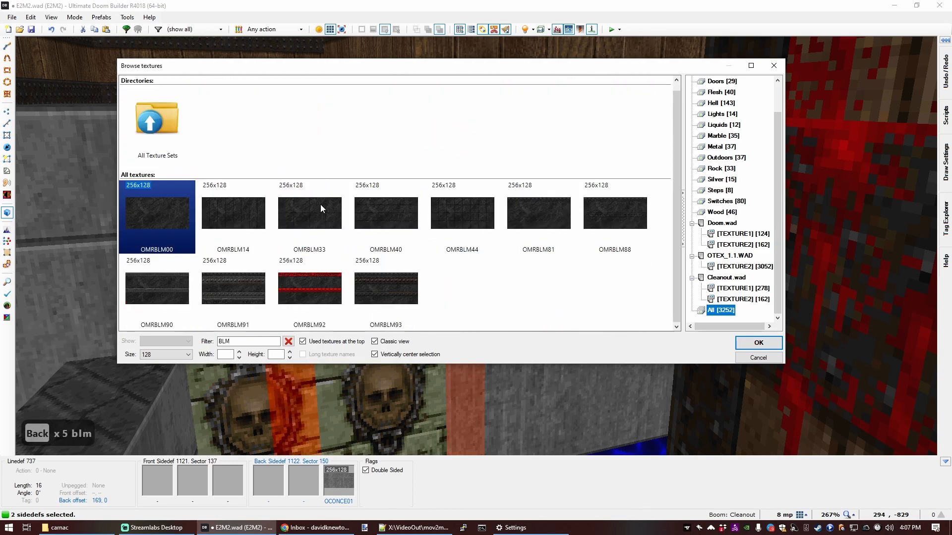
key("BackSpace")
key("BackSpace")
type("km")
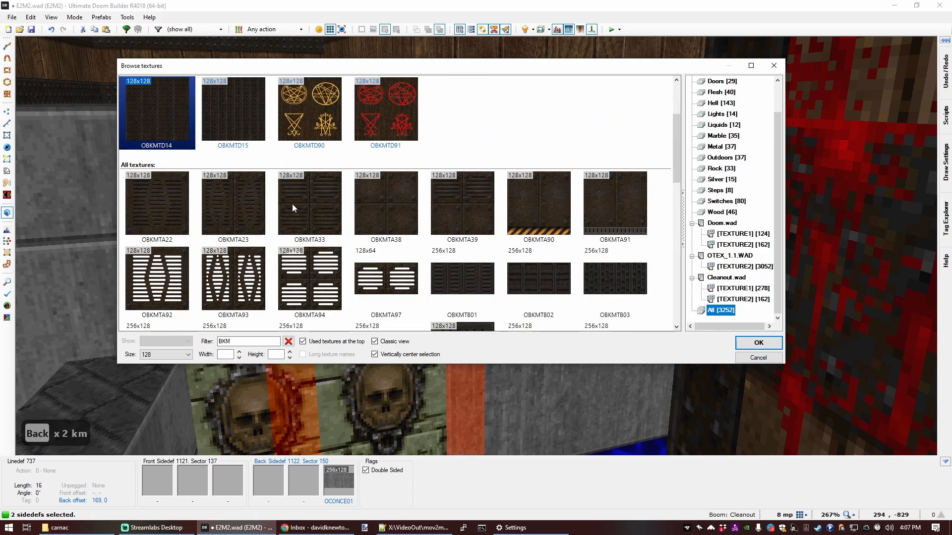
scroll(304, 210, "down", 5)
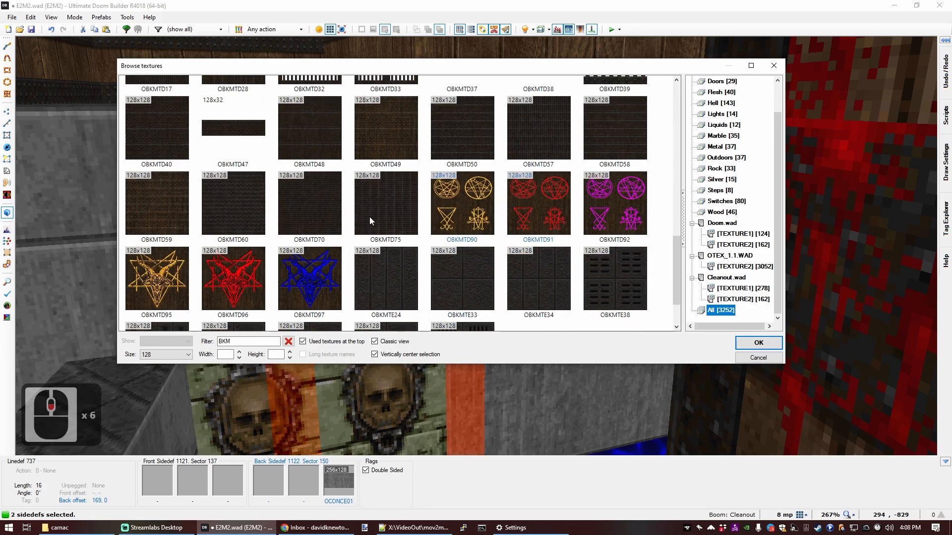
scroll(372, 223, "down", 2)
scroll(377, 233, "up", 12)
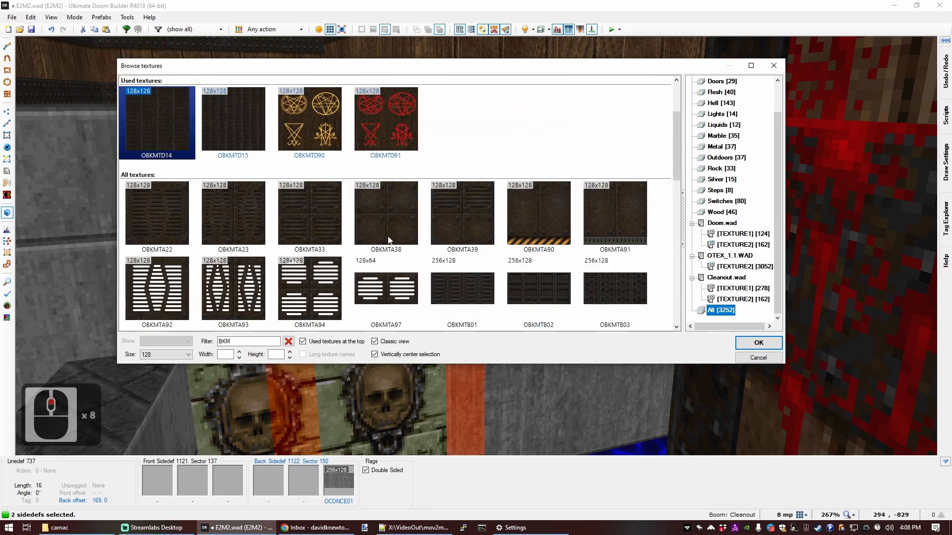
double_click(246, 204)
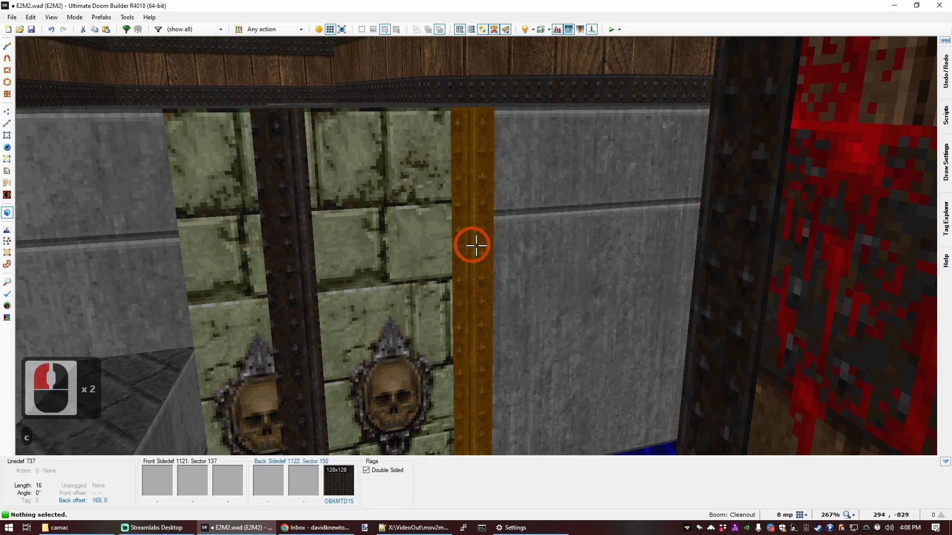
Reset both metal strips' texture offsets and paste the OCONCE01 concrete texture over the 24-unit section beside the crossing.
key("ctrl+shift+r")
key("ctrl+shift+r")
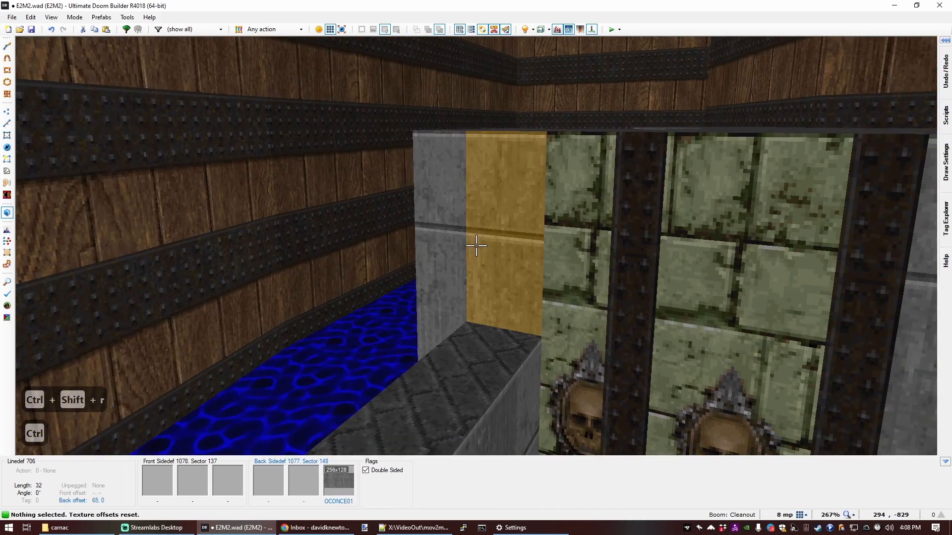
key("ctrl+c")
middle_click(477, 245)
Examine the skull switch panel and its metal trim in 3D from the crossing and around the pillar.
key("d")
key("e")
key("s")
key("e")
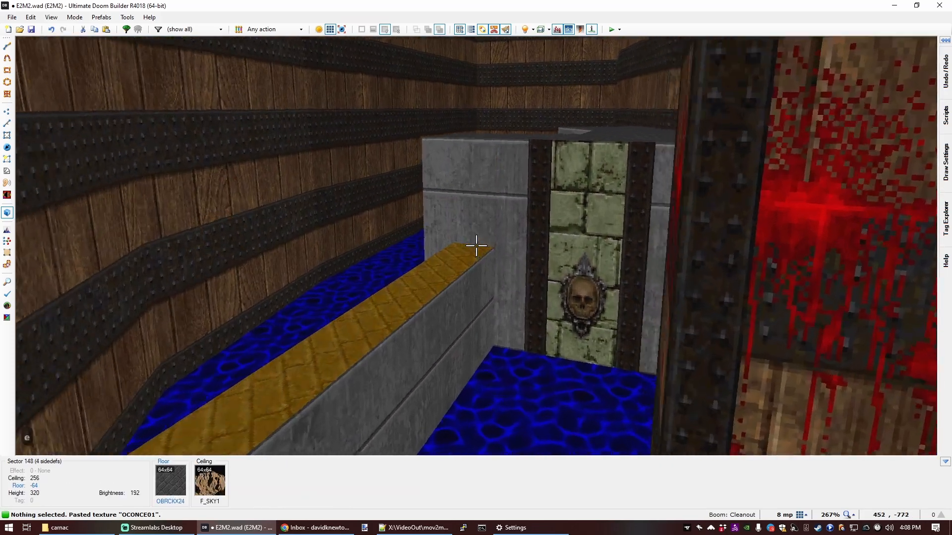
key("d")
key("e")
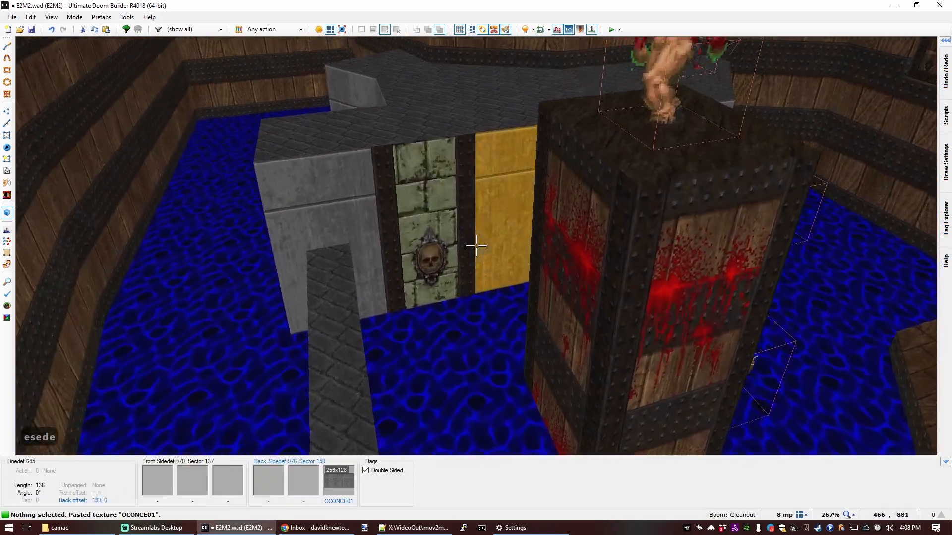
key("s")
key("e")
key("f")
key("d")
key("e")
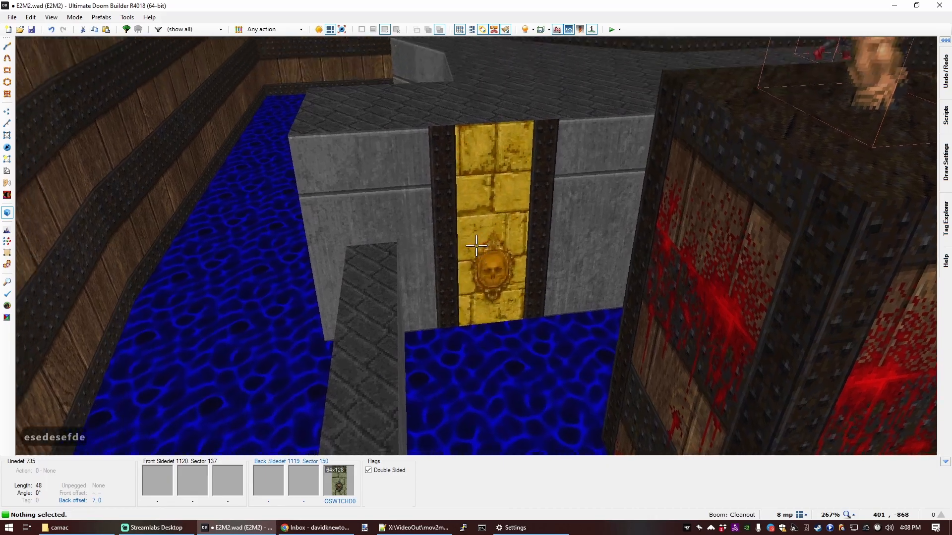
key("e")
key("d")
key("s")
key("e")
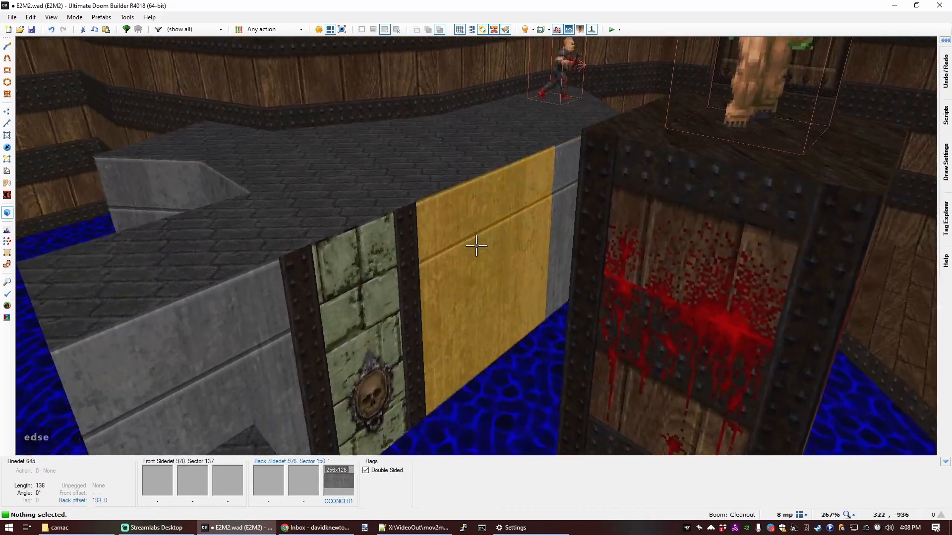
key("f")
Return to the 2D map view and save the map.
key("q")
scroll(491, 240, "down", 4)
scroll(388, 251, "up", 2)
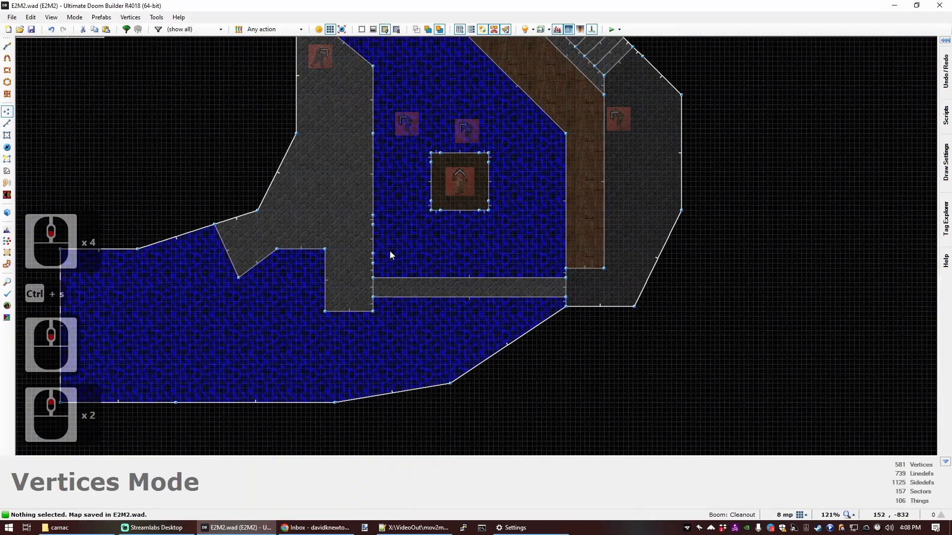
Flip the 320-unit linedef on the crossing's pillar side and assign the new tag 7 to the crossing's sector.
key("f")
scroll(373, 240, "up", 2)
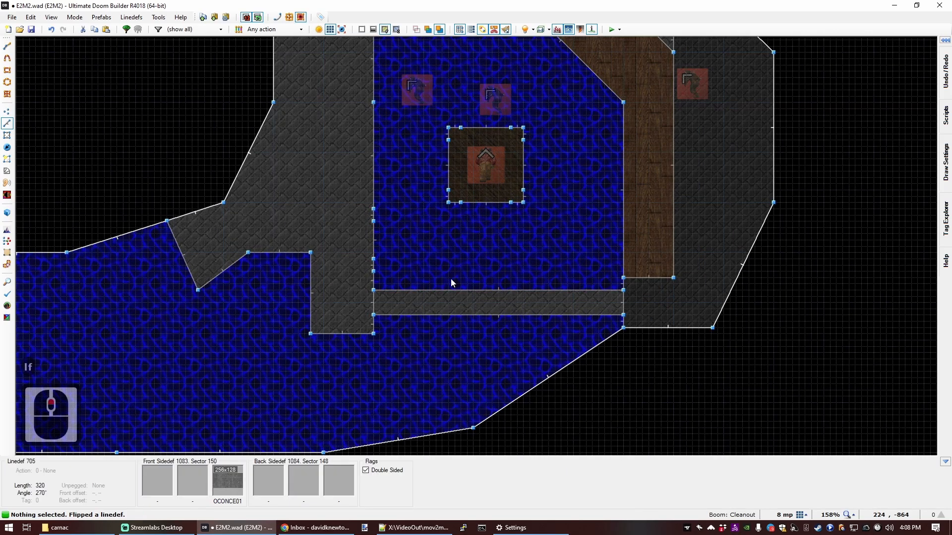
key("s")
right_click(481, 306)
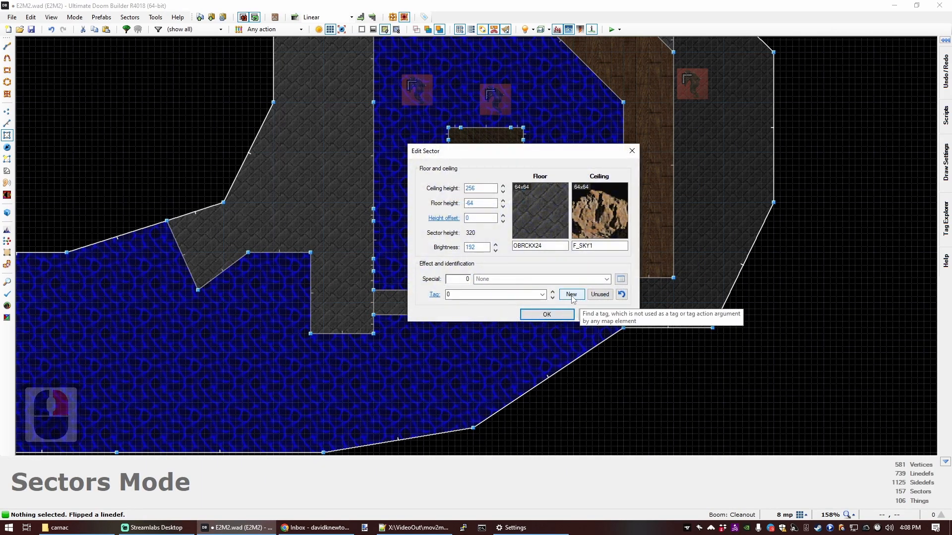
left_click(547, 315)
left_click(399, 249)
key("c")
Give the skull switch linedef a generalized floor action: Switch Once, Slow, Trigger model, Down, Lowest Adjacent Floor, Change Texture Only, no crusher.
key("l")
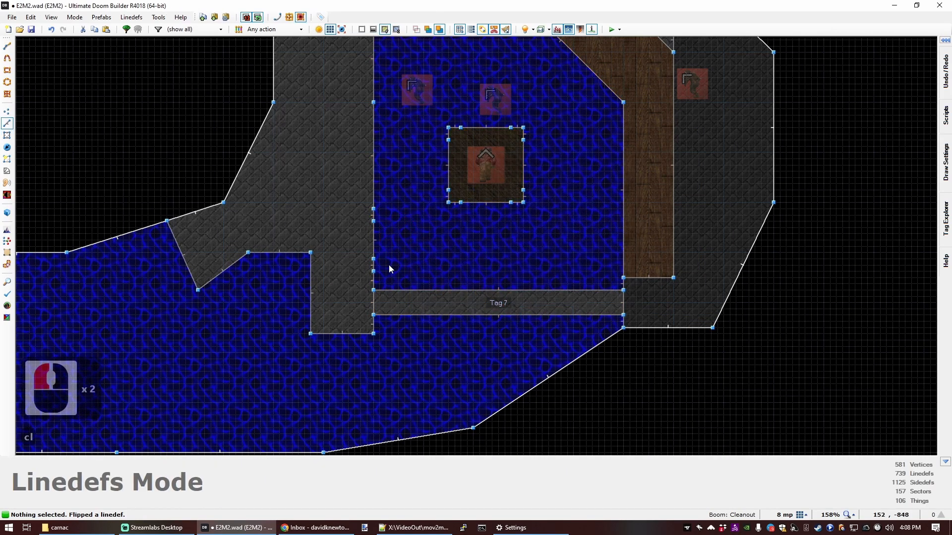
right_click(373, 241)
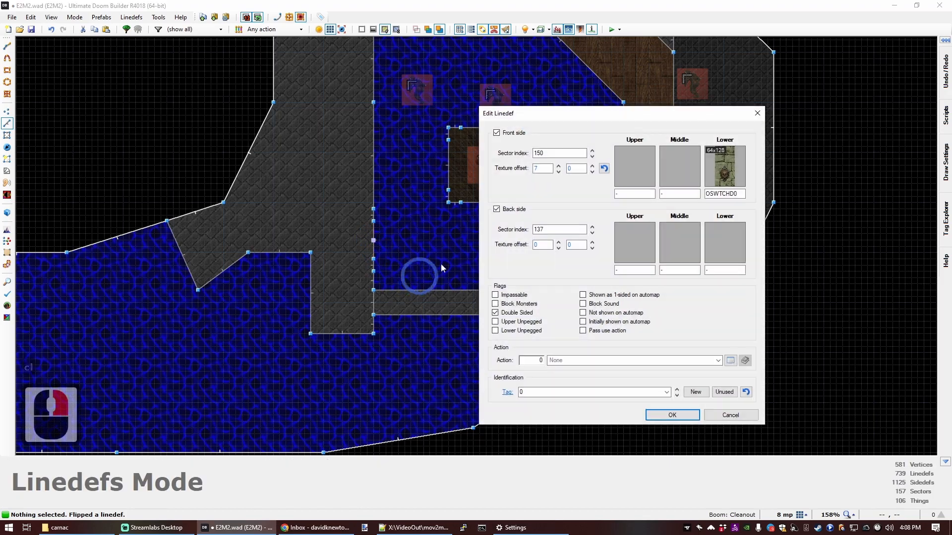
left_click(731, 361)
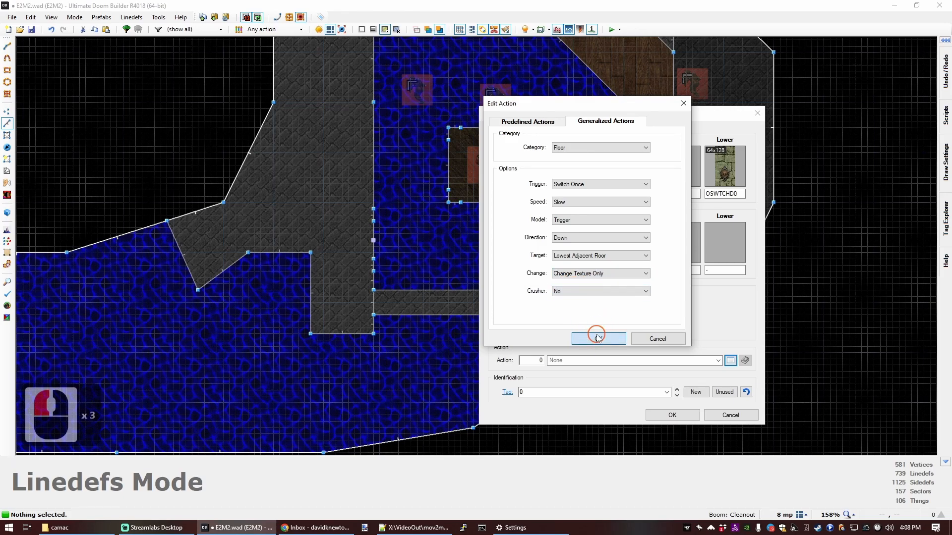
left_click(683, 431)
left_click(679, 413)
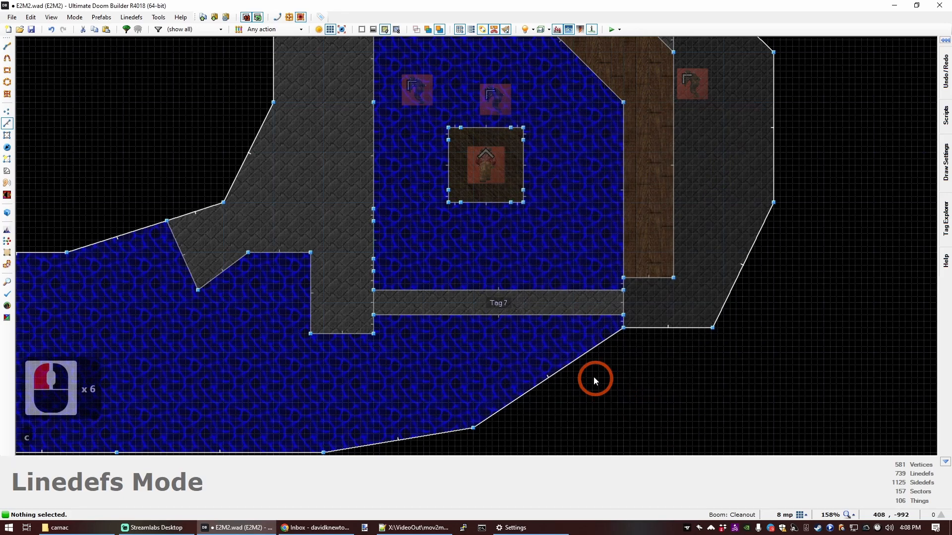
key("c")
Examine the courtyard in 3D, from the demon door and blood-stained pillar to the crossing beside the skull switch.
key("q")
key("d")
key("e")
key("f")
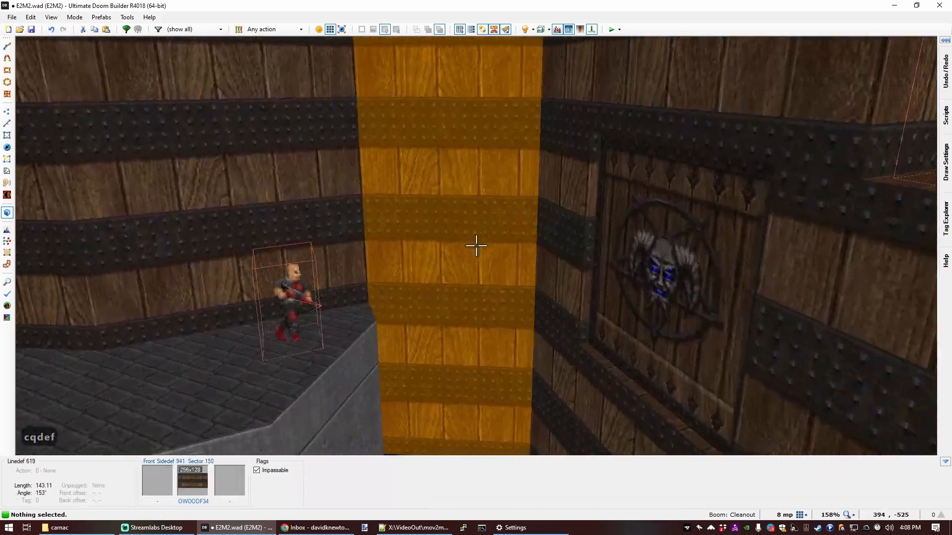
key("e")
key("f")
key("e")
key("d")
key("e")
key("s")
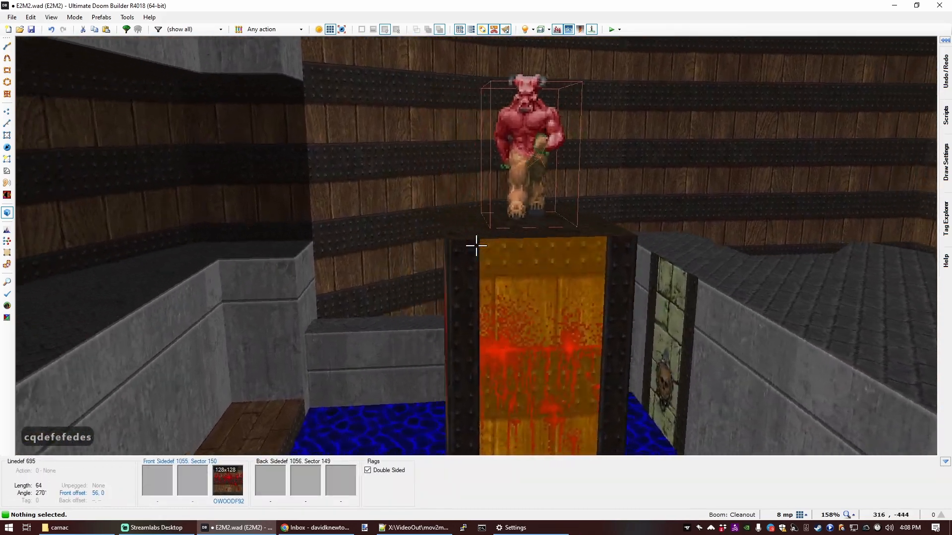
key("e")
key("e")
key("s")
key("e")
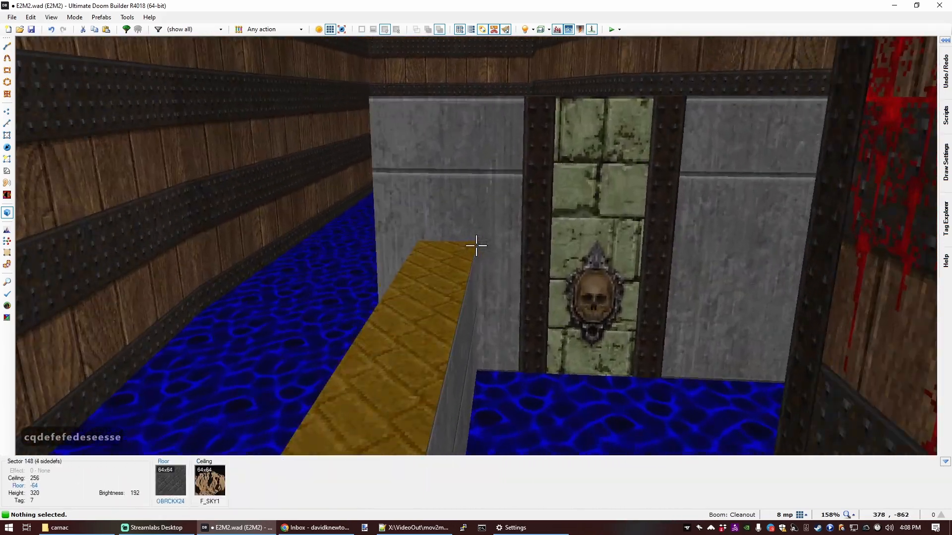
Apply the OCONCE06 texture to both long side walls of the crossing.
key("f")
left_click(476, 245)
key("s")
left_click(476, 245)
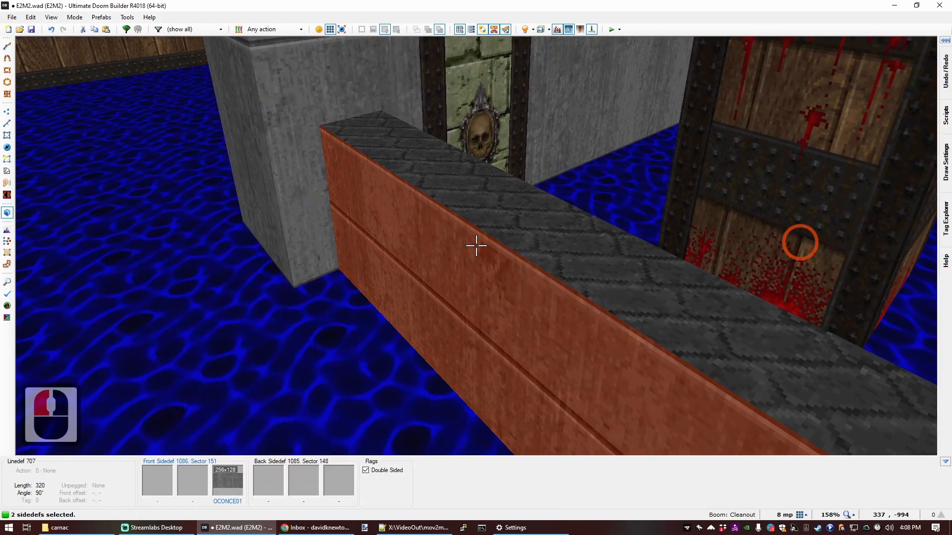
right_click(476, 245, "ctrl")
type("oco")
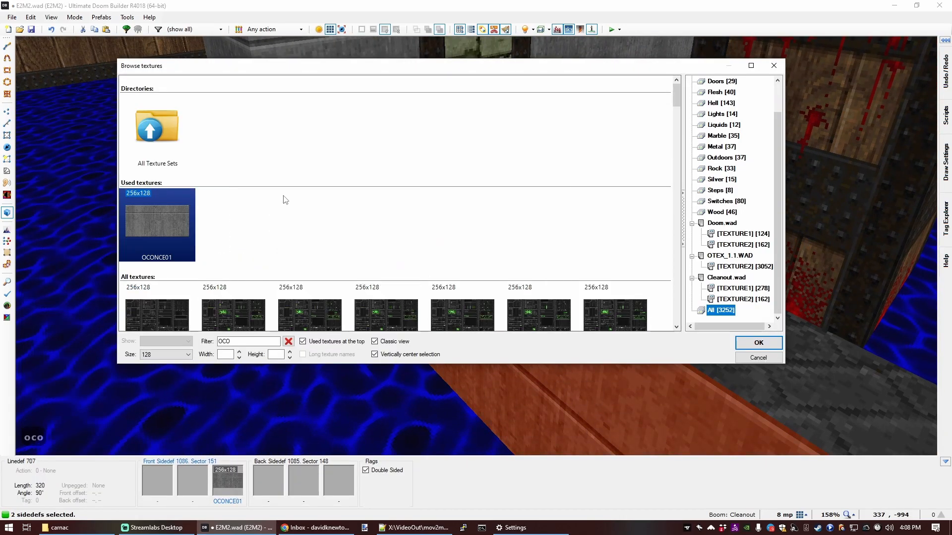
scroll(288, 197, "down", 20)
scroll(291, 193, "up", 5)
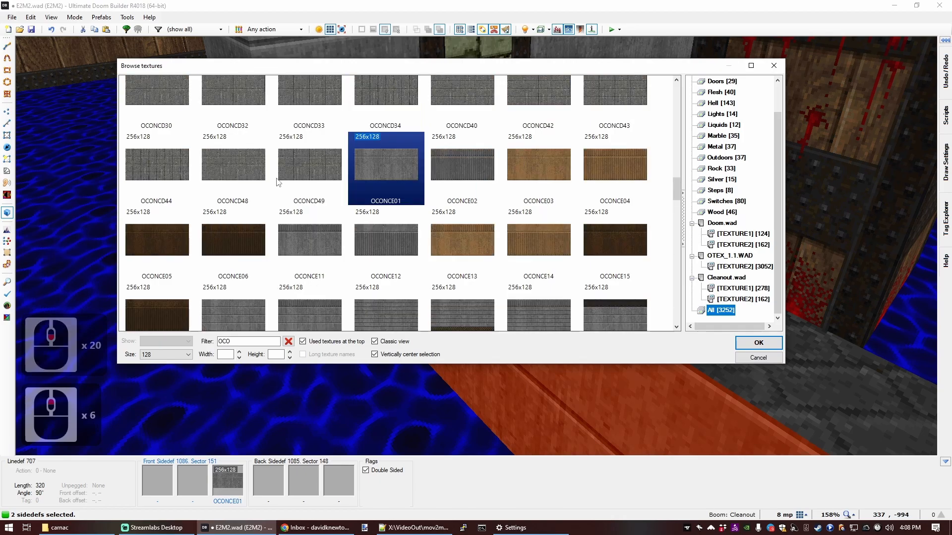
double_click(229, 239)
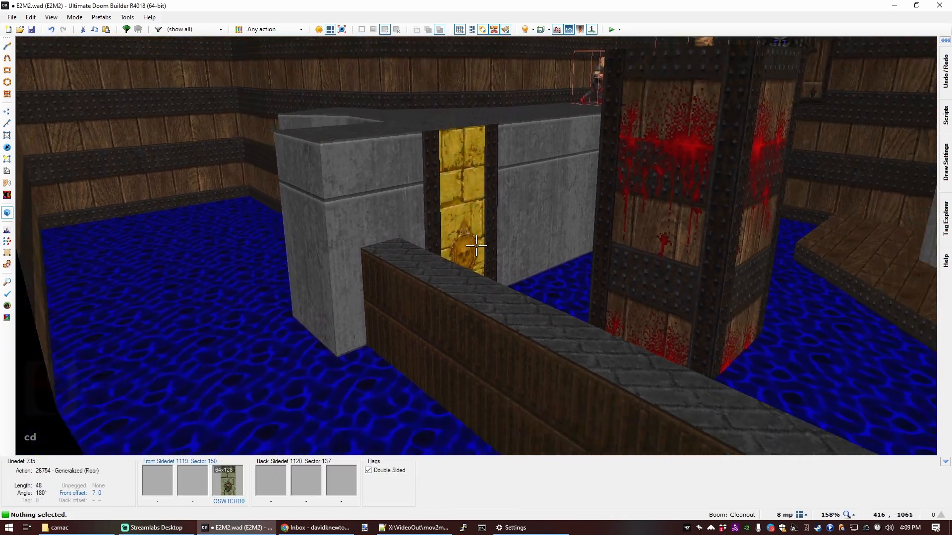
Apply the OCONCE03 flat to the crossing's floor and clear the selection.
key("s")
key("e")
key("f")
left_click(476, 246)
key("f")
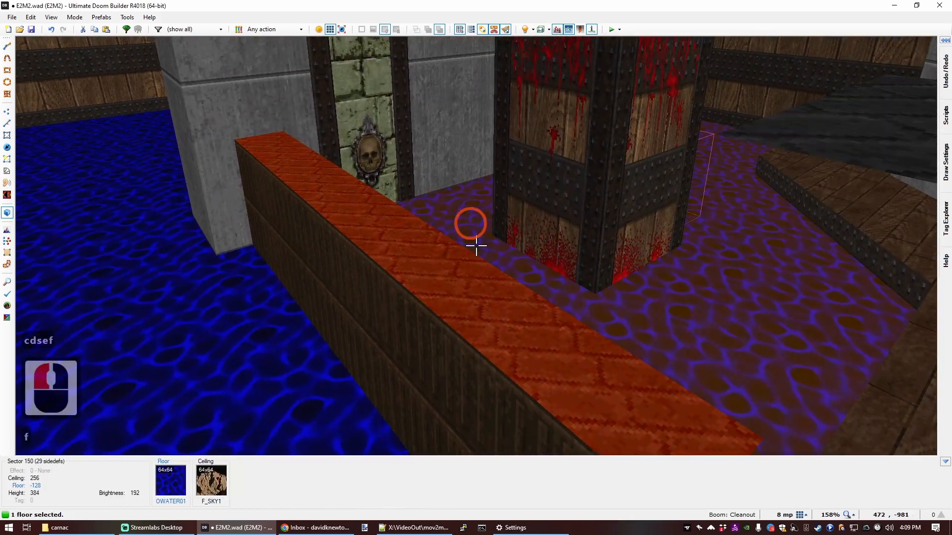
right_click(475, 246, "ctrl")
type("ocon")
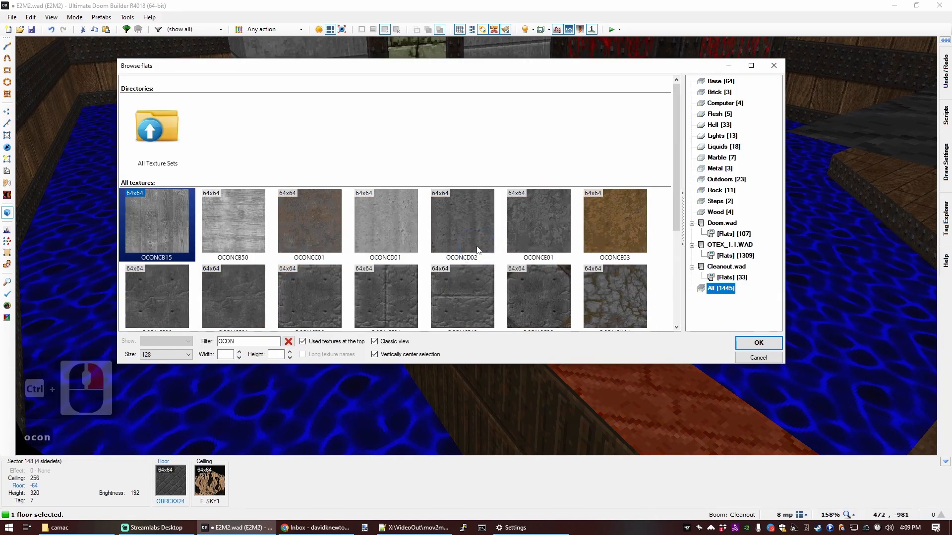
scroll(442, 211, "down", 2)
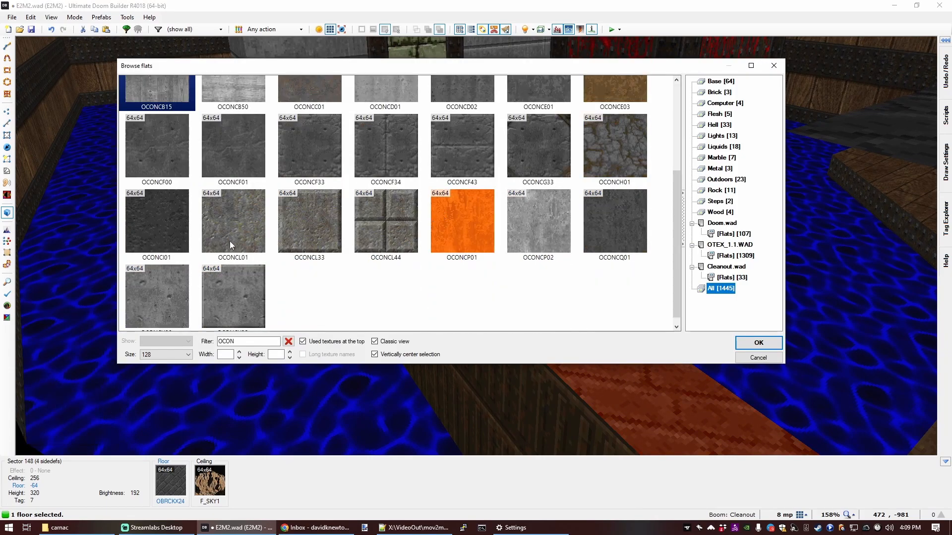
scroll(251, 230, "up", 2)
double_click(631, 221)
key("c")
key("d")
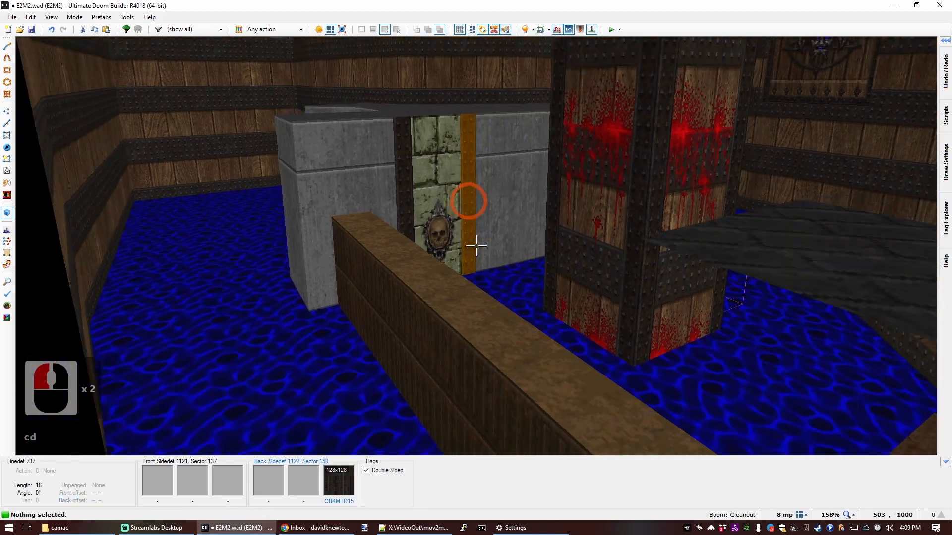
Look over the retextured crossing, the pillar and the wooden courtyard walls in 3D, and save the map.
key("s")
key("e")
key("f")
key("d")
key("d")
key("d")
key("d")
key("d")
key("f")
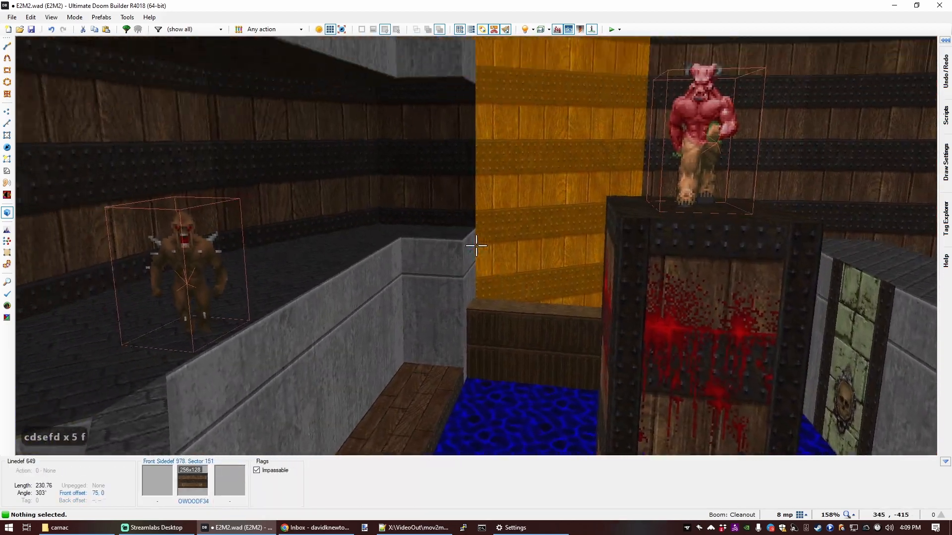
key("d")
key("f")
key("d")
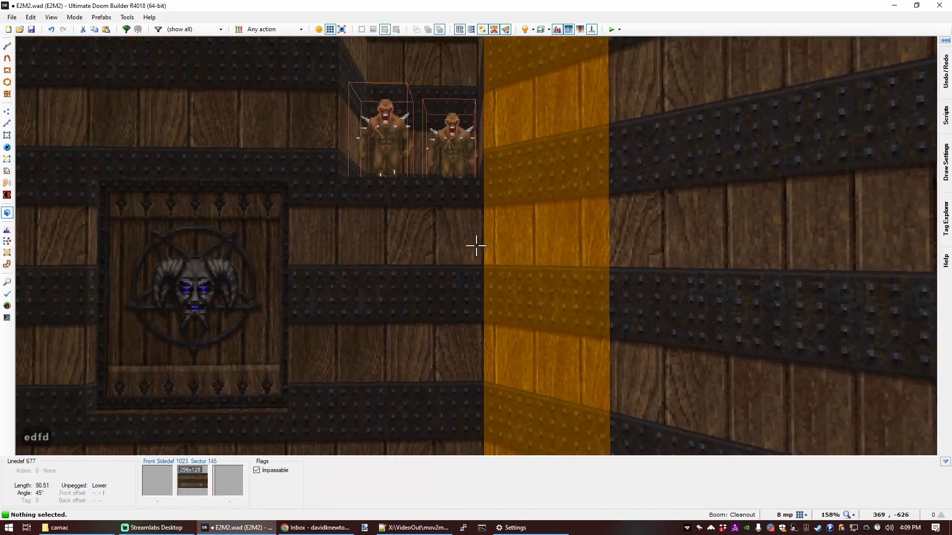
key("e")
key("s")
key("f")
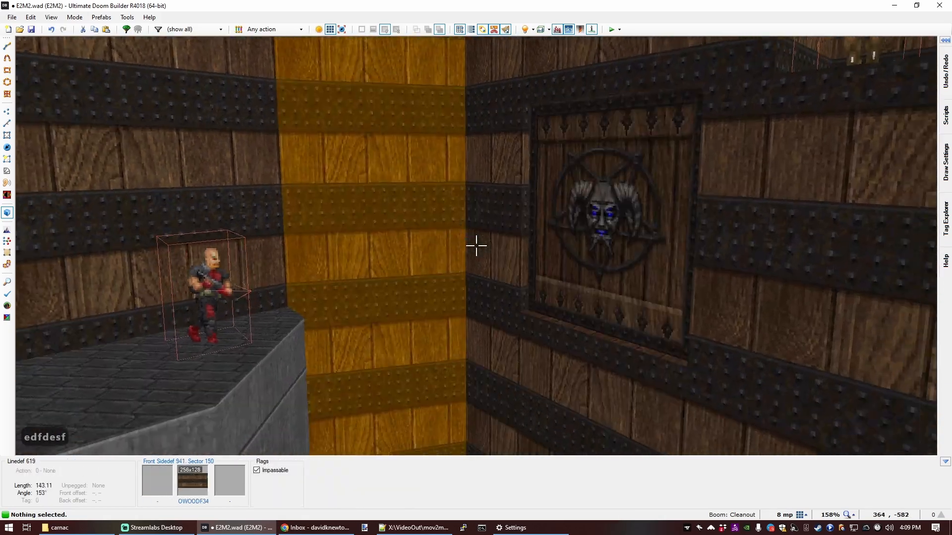
key("d")
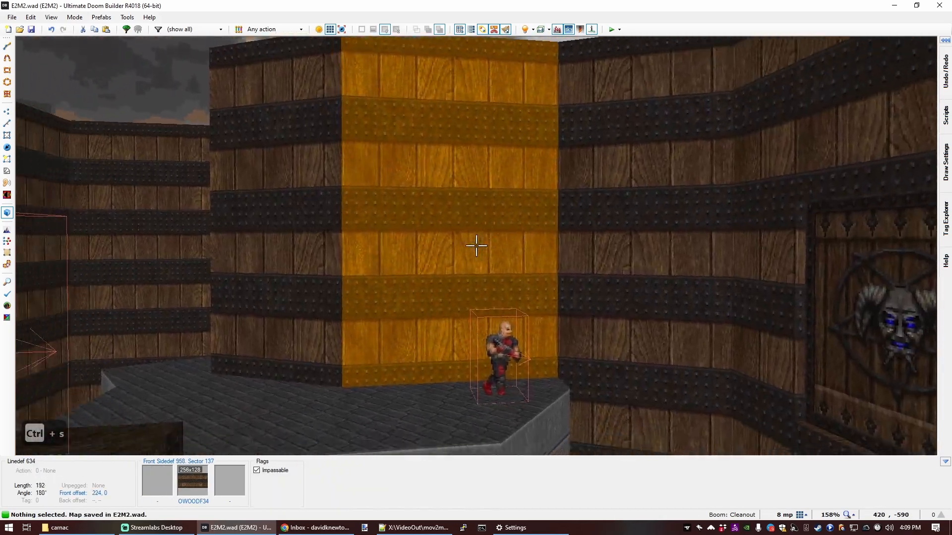
Select all connected OWOODF34 courtyard walls and replace their texture with OTUDRA31.
left_click(475, 246, "shift")
key("s")
key("d")
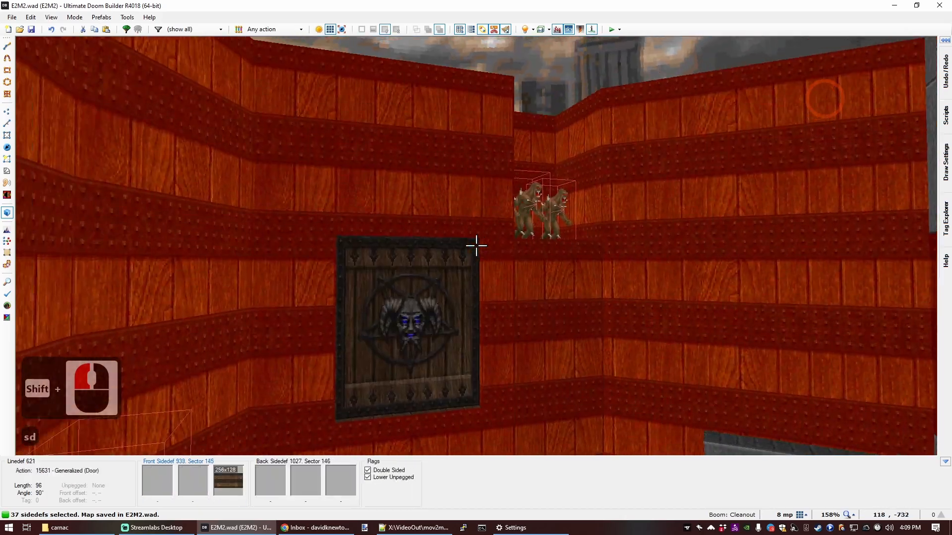
key("s")
key("e")
key("e")
key("s")
key("e")
key("s")
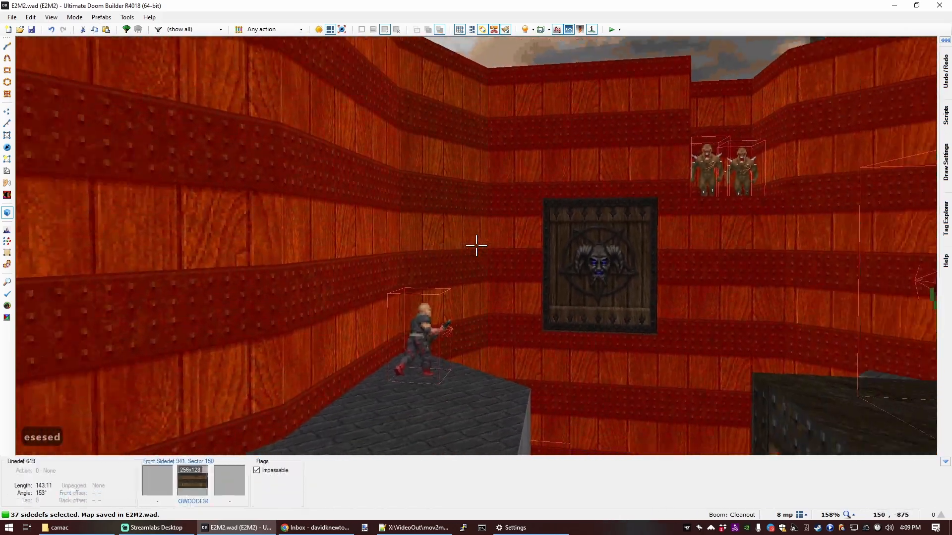
right_click(476, 245, "ctrl")
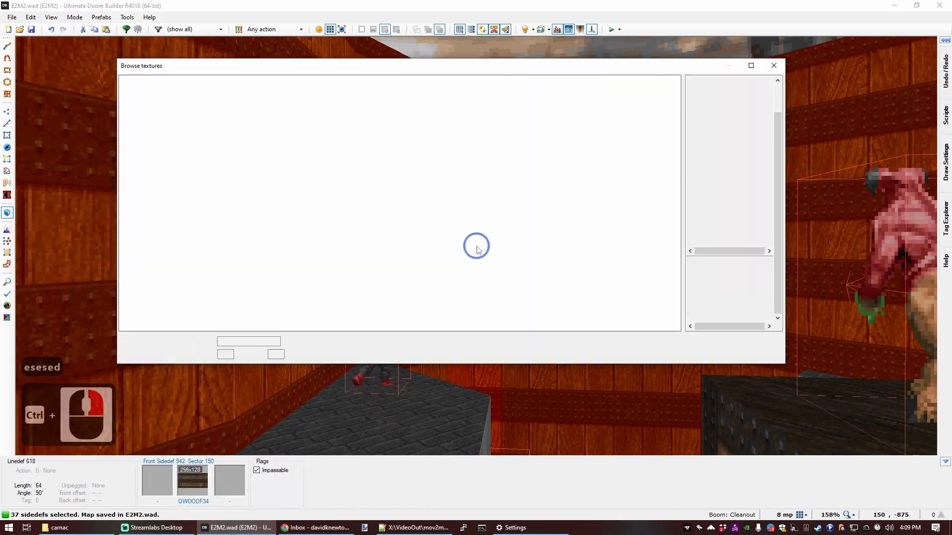
type("tu")
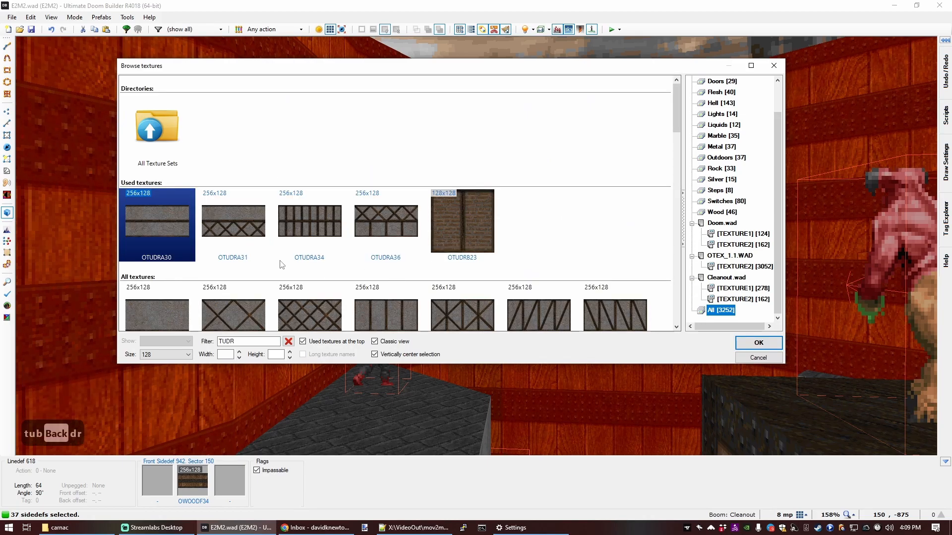
scroll(281, 264, "down", 3)
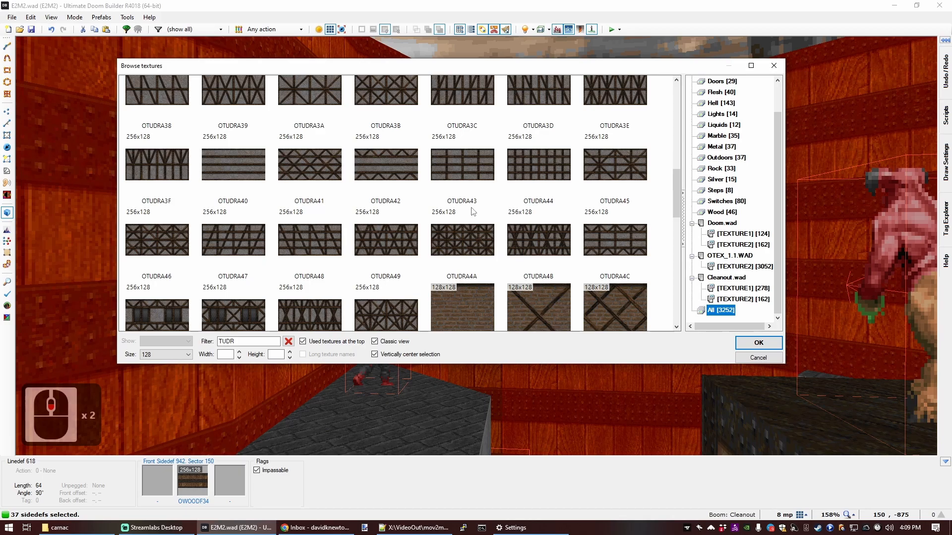
scroll(394, 223, "down", 1)
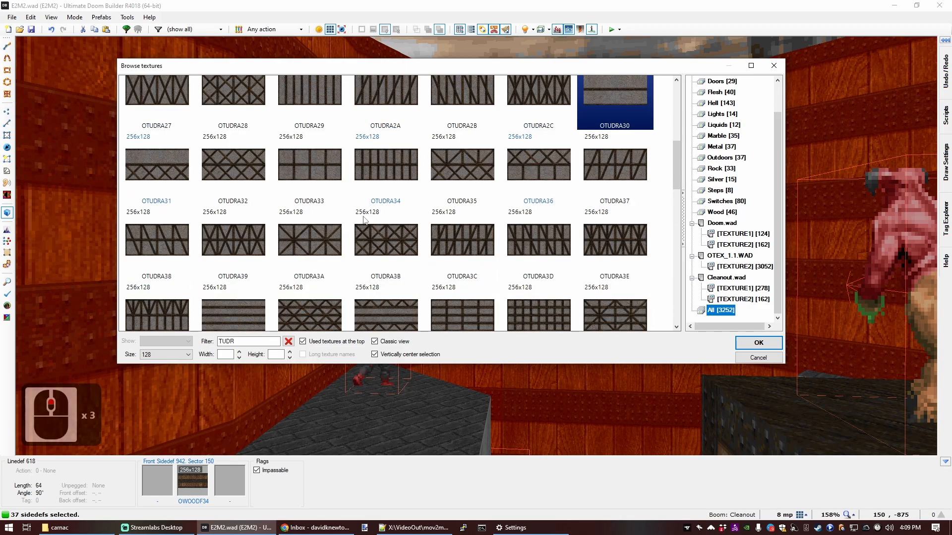
double_click(156, 164)
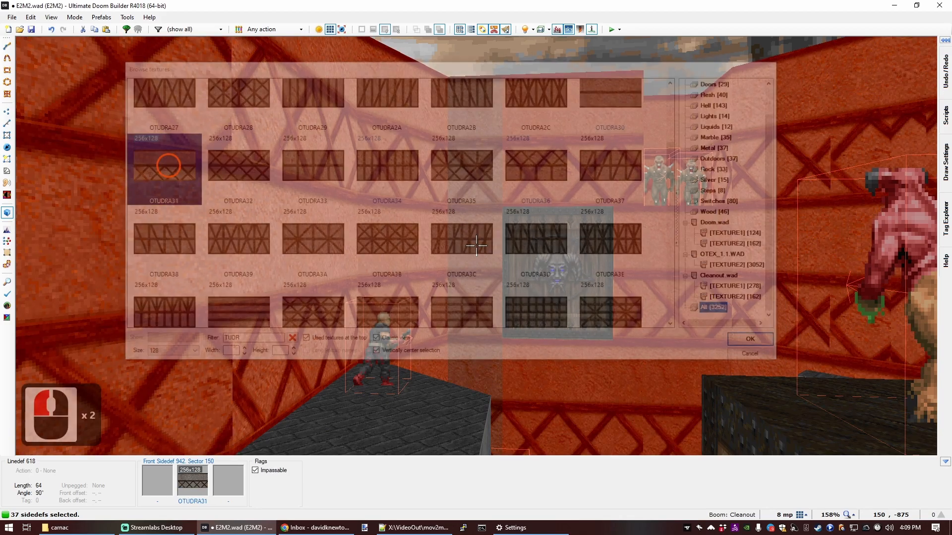
Auto-align the OTUDRA31 textures on X and Y along the courtyard walls and above the demon-face door.
key("d")
key("f")
key("e")
key("d")
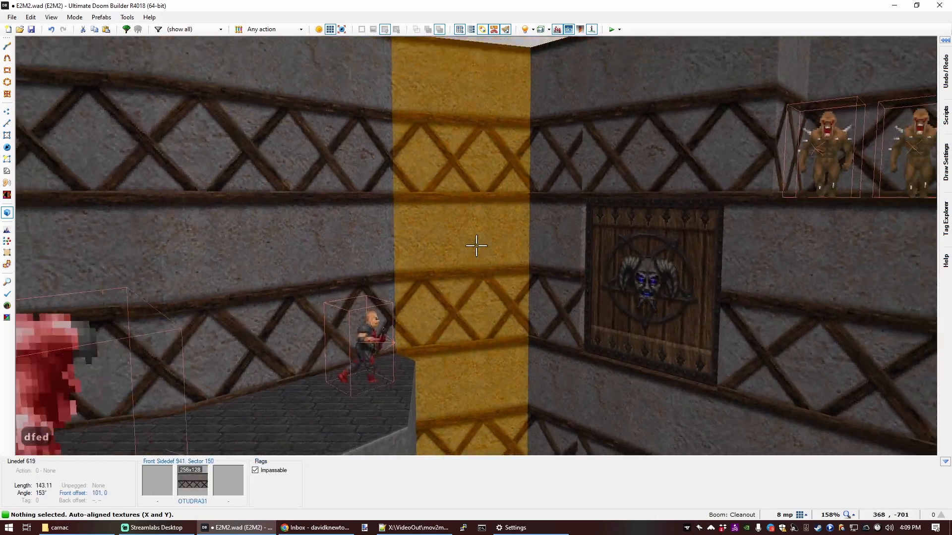
key("s")
key("e")
key("e")
key("ctrl+a")
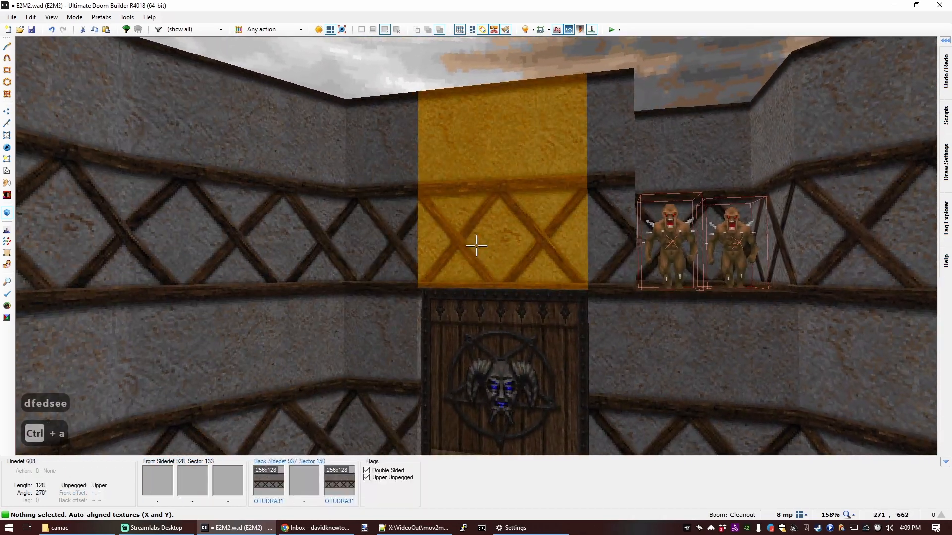
Examine the OTUDRA31 alignment around the courtyard, including the covered ledge, the wall corners and the demon-face door.
key("f")
key("d")
key("f")
key("e")
key("f")
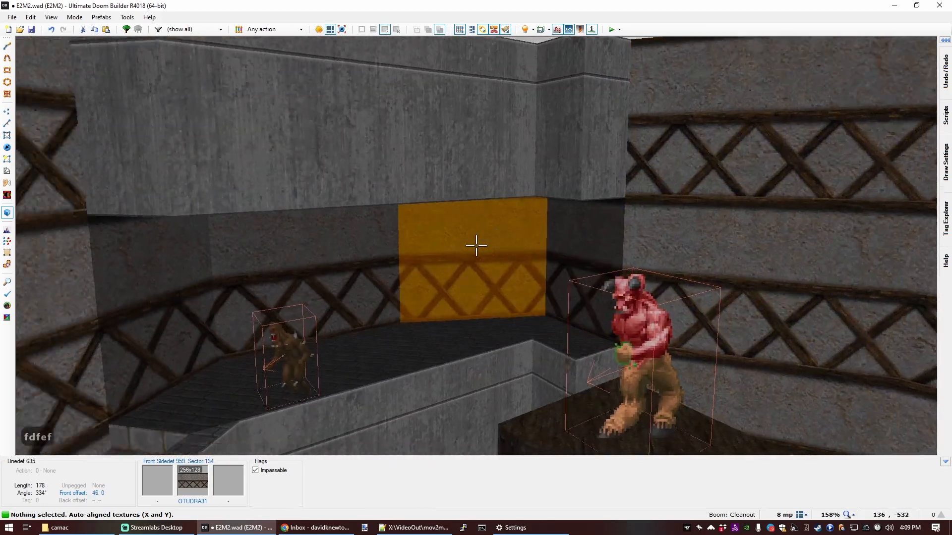
key("f")
key("e")
key("d")
key("s")
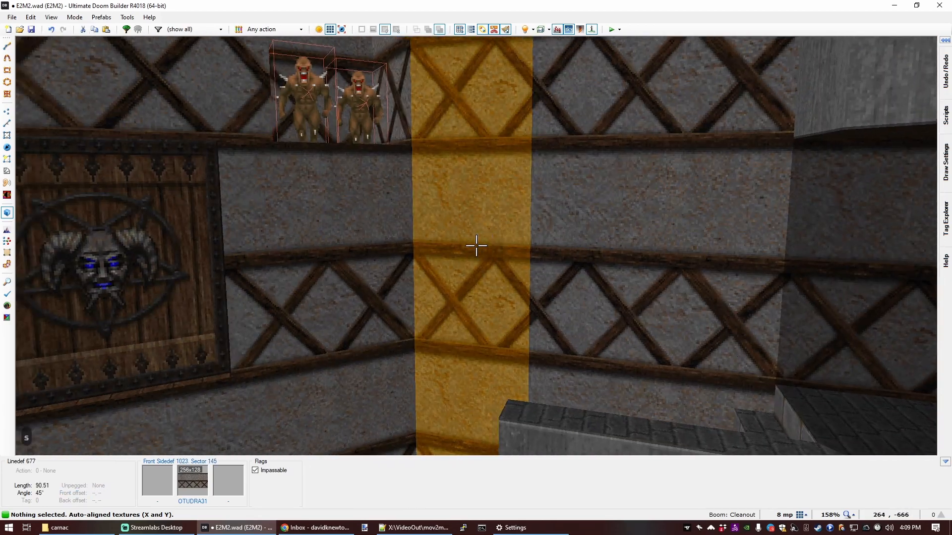
key("f")
key("e")
key("s")
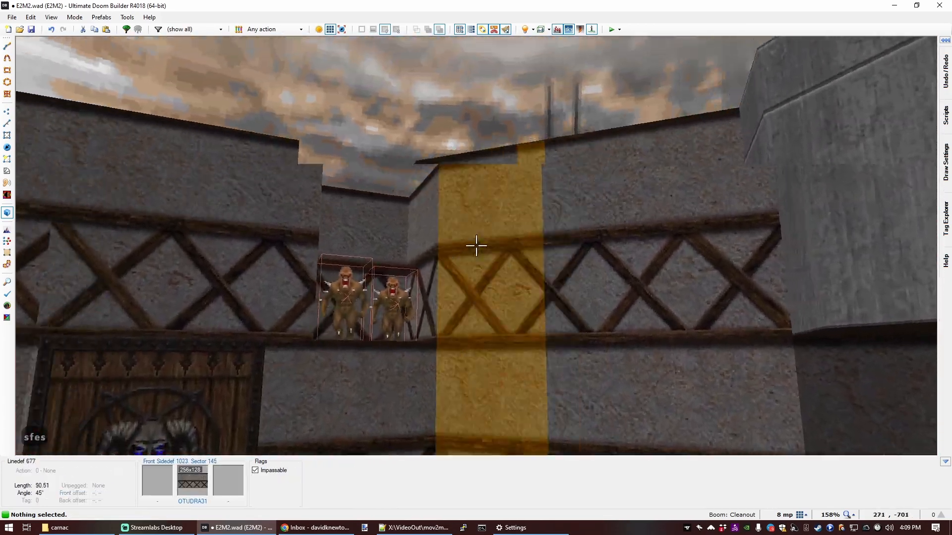
key("f")
key("f")
key("f")
key("d")
key("e")
key("s")
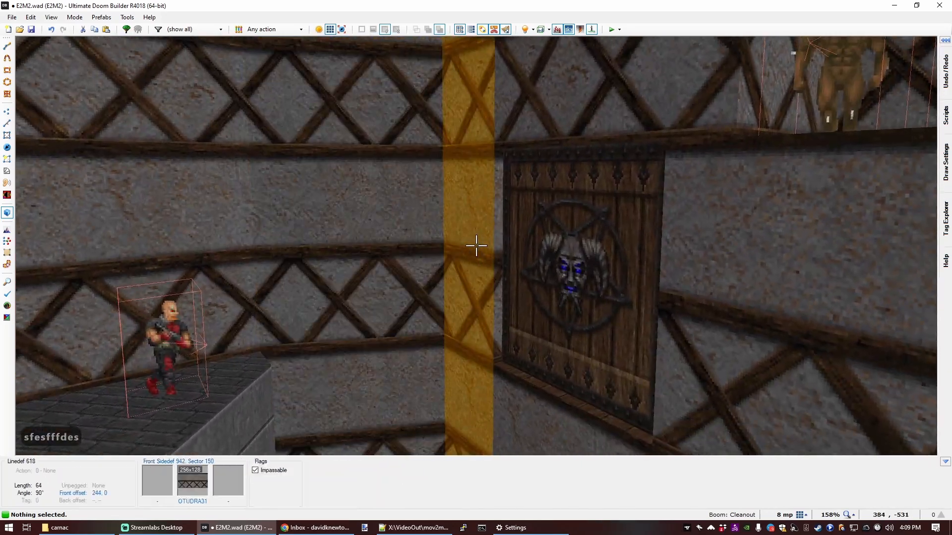
key("e")
key("s")
key("d")
key("f")
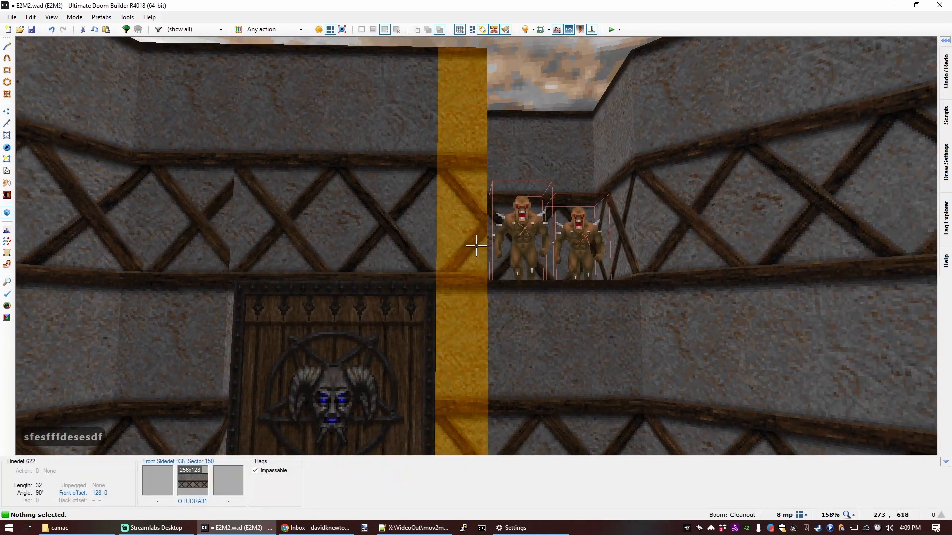
Split the courtyard wall beside the demon-face door with a vertex, leaving a 32-unit section next to the doorway.
key("q")
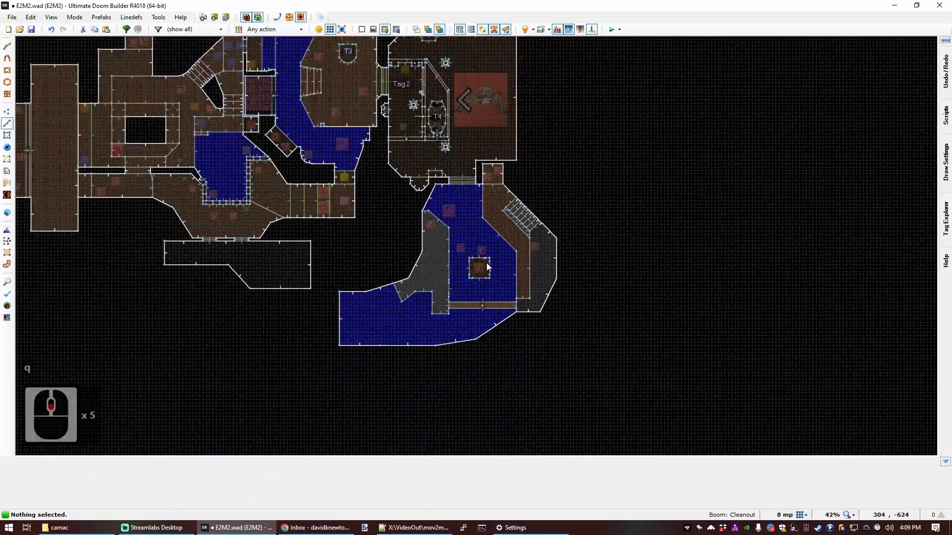
scroll(473, 280, "up", 5)
key("c")
scroll(490, 326, "up", 8)
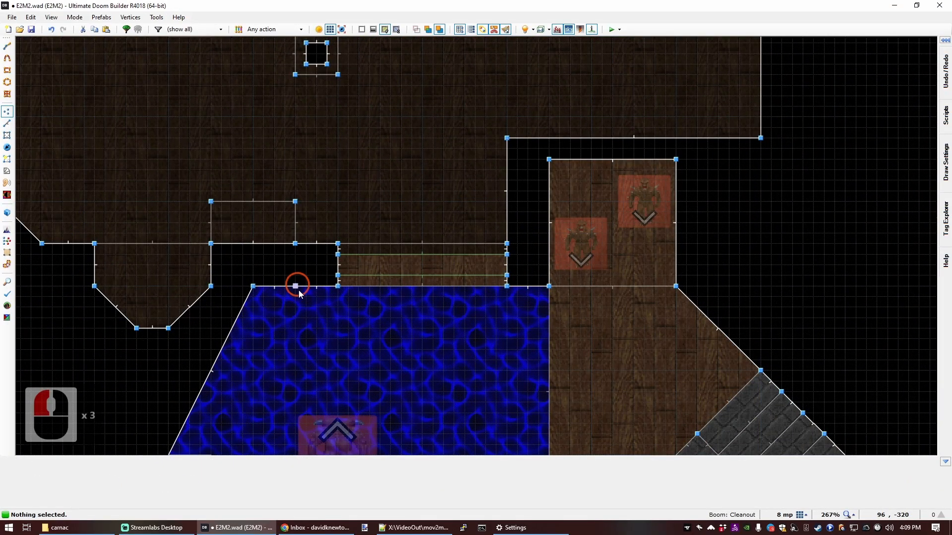
key("q")
key("d")
key("s")
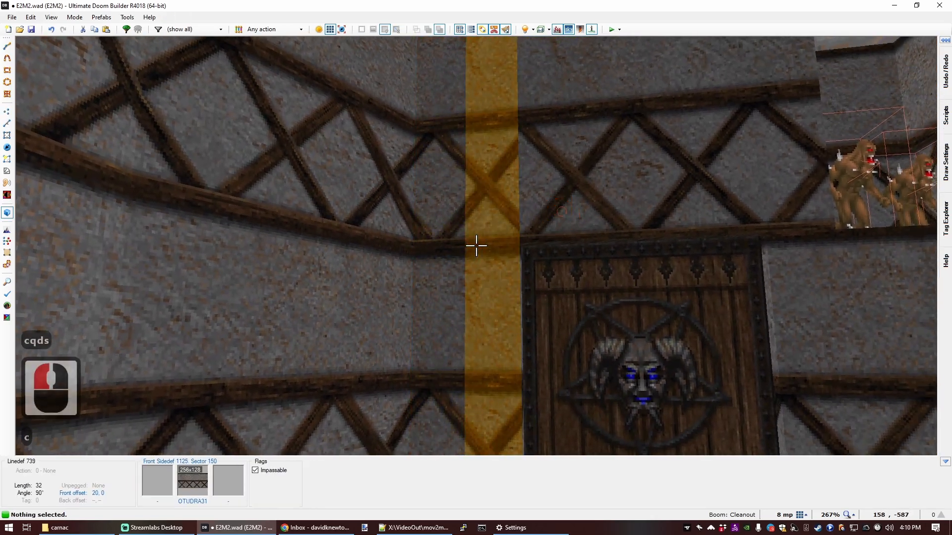
Apply OBKMTD14 to the two 32-unit wall sections flanking the demon-face door and reset their texture offsets.
left_click(475, 245)
left_click(476, 245)
left_click(476, 245, "ctrl")
type("bk")
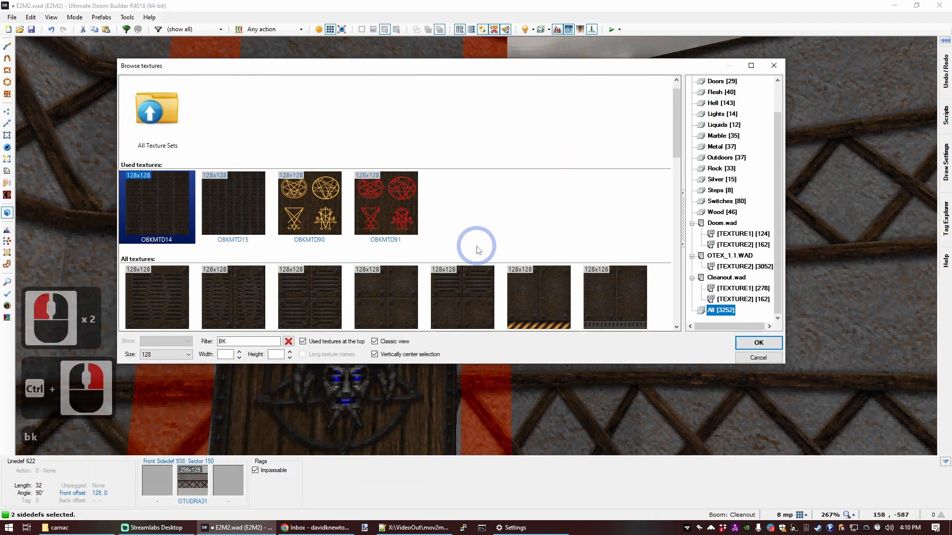
double_click(165, 204)
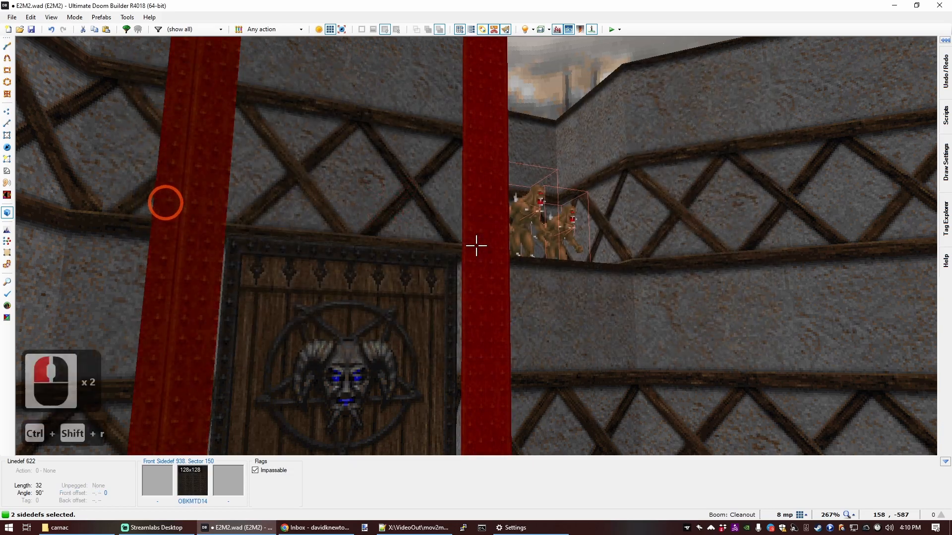
key("d")
key("ctrl+shift+r")
Texture the demon-face door's jambs with DOORSTOP on both the courtyard and interior sides, resetting their texture offsets.
key("e")
key("d")
key("e")
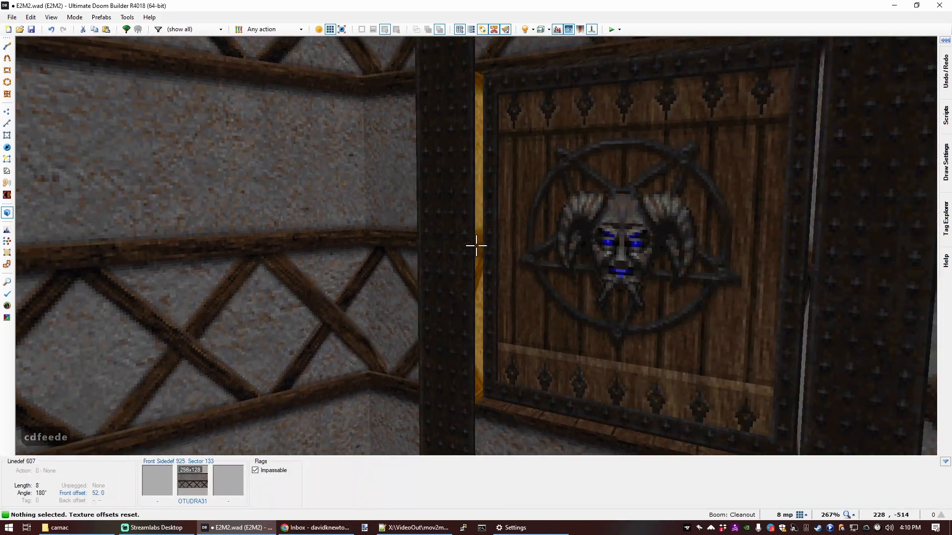
left_click(476, 245)
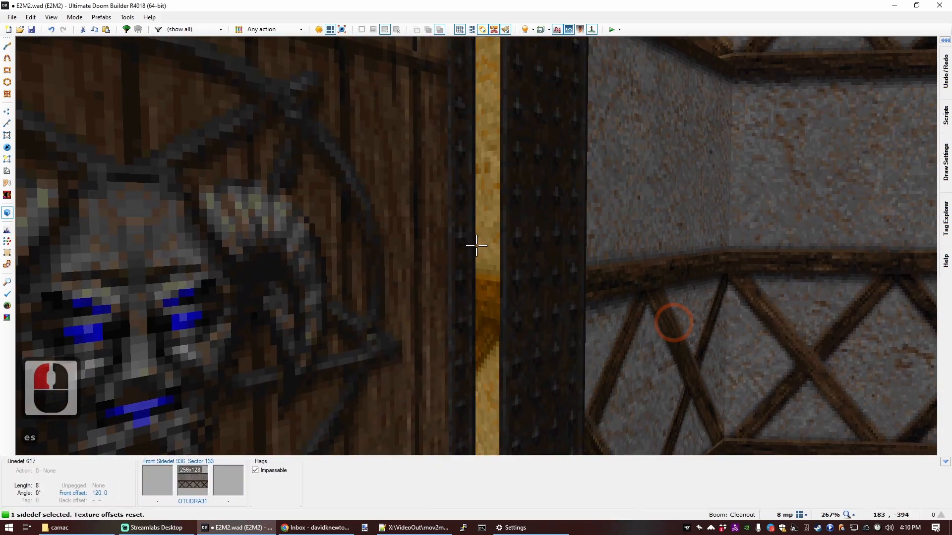
left_click(476, 245)
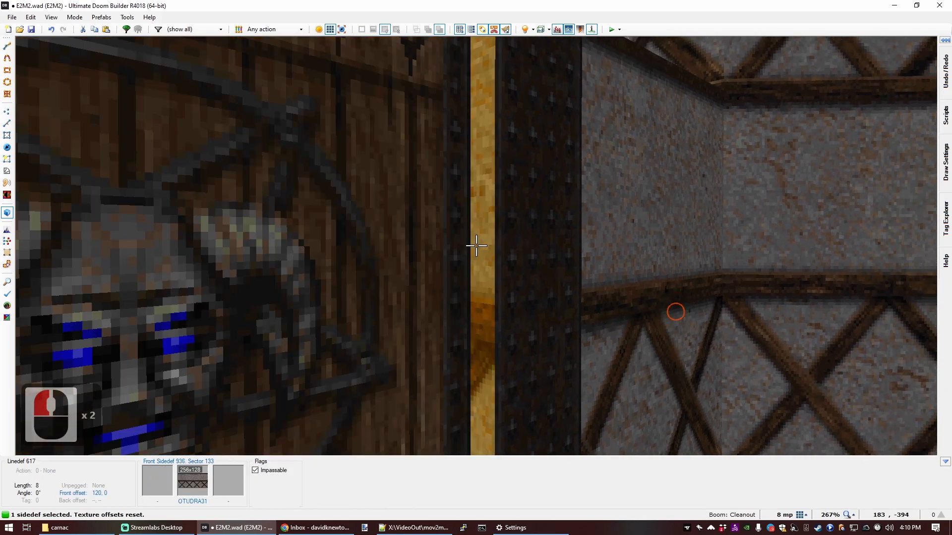
left_click(475, 246, "ctrl")
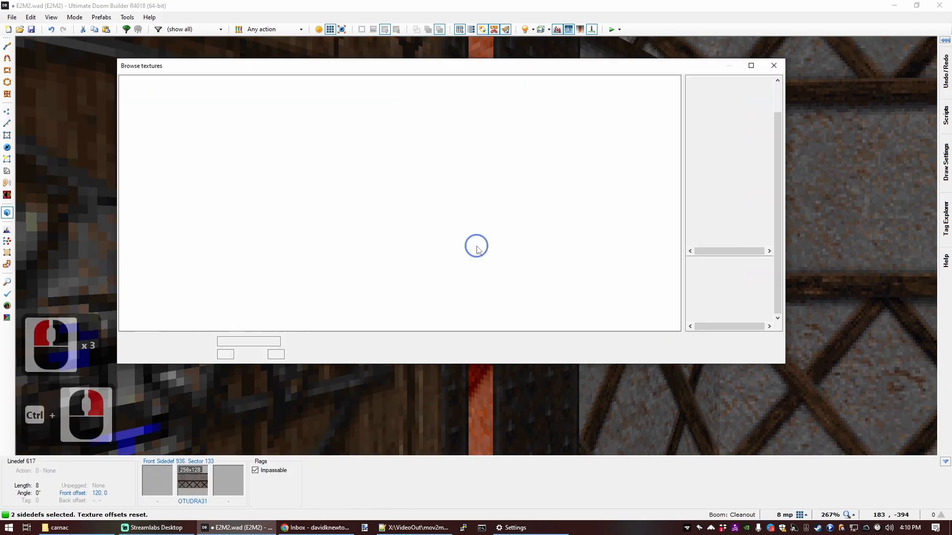
type("doors")
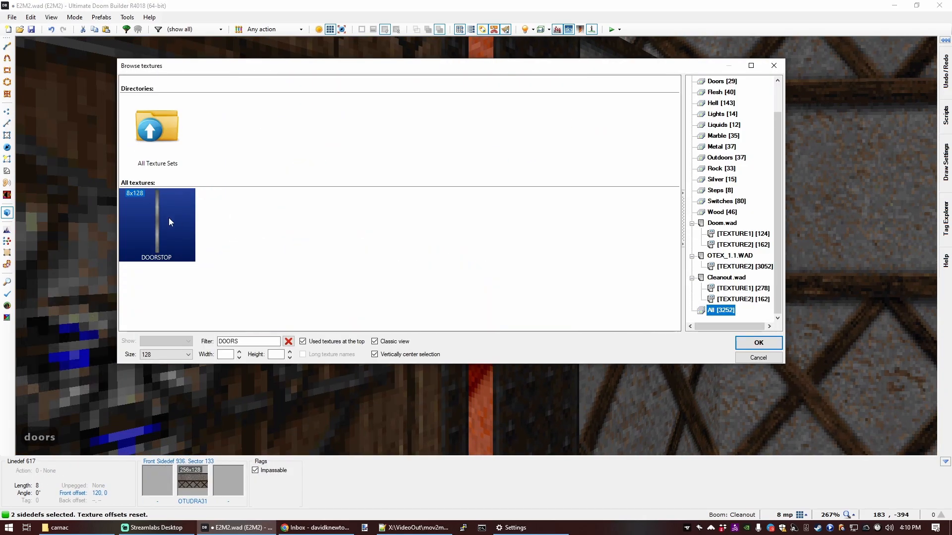
type("c")
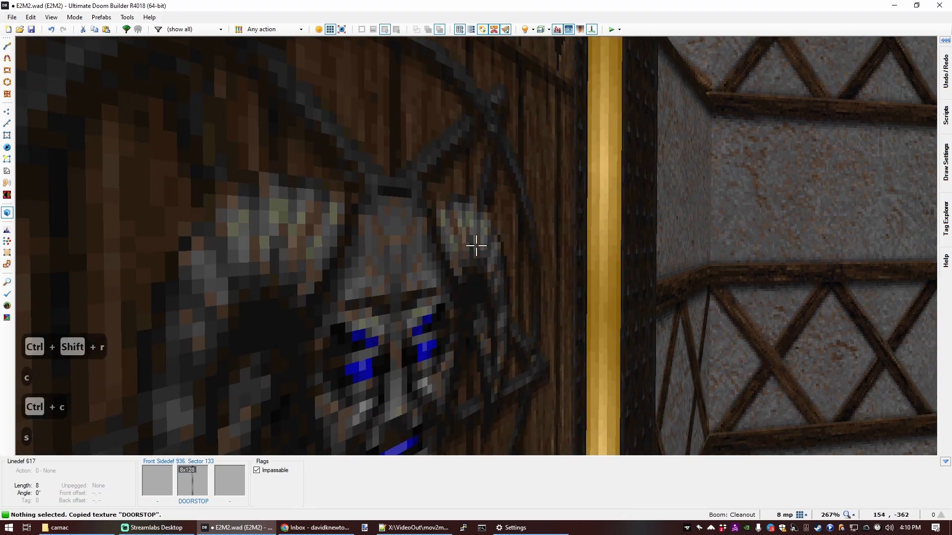
type("sdsce")
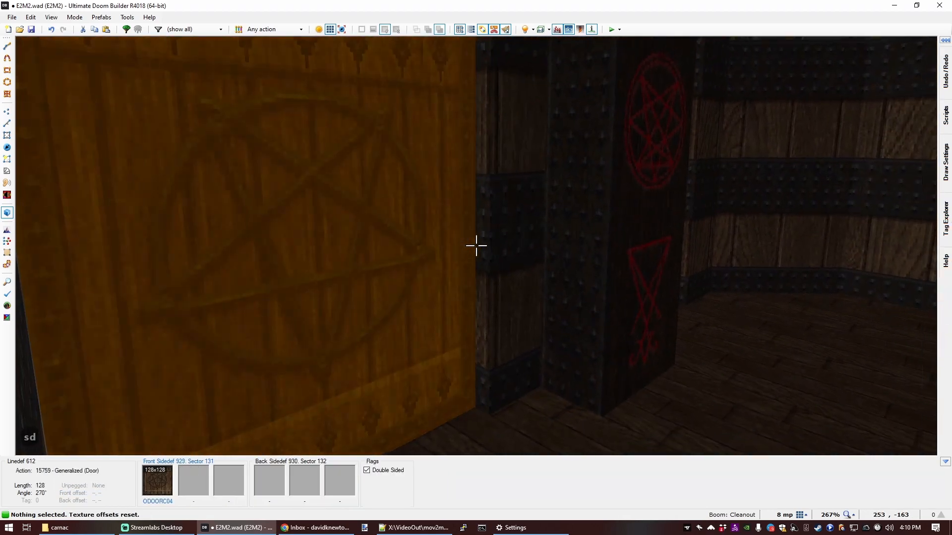
middle_click(476, 246)
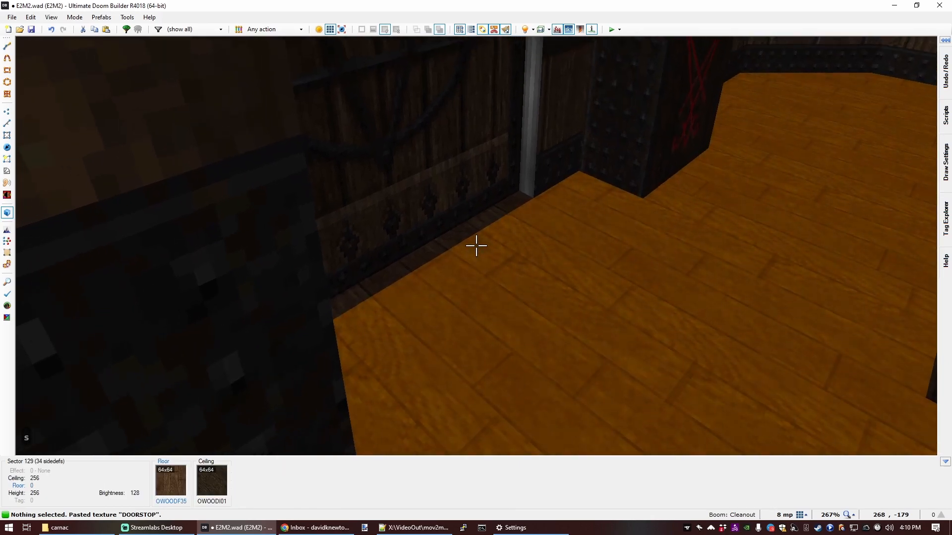
Set the brightness to 192 for the two selected sectors of the demon-face doorway and to 176 for its interior threshold.
left_click(476, 245)
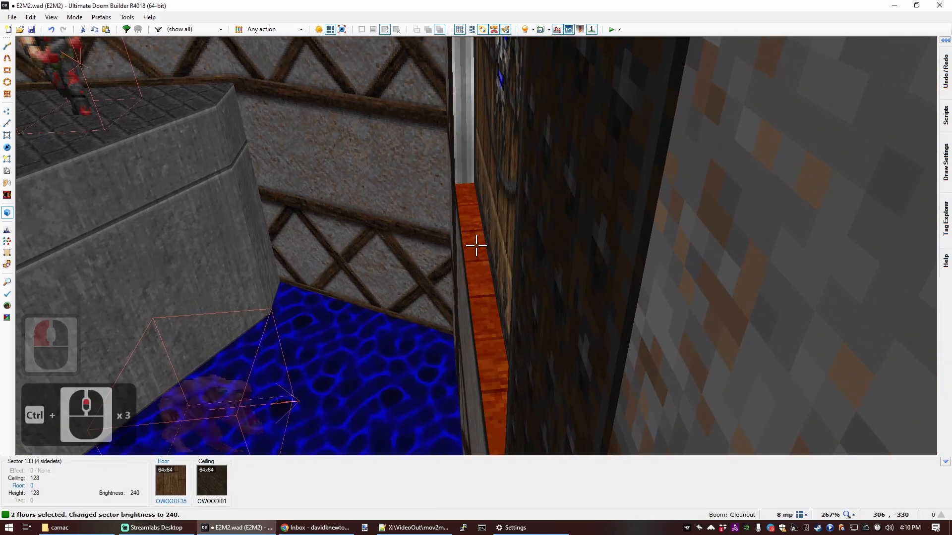
scroll(476, 246, "down", 1, "ctrl")
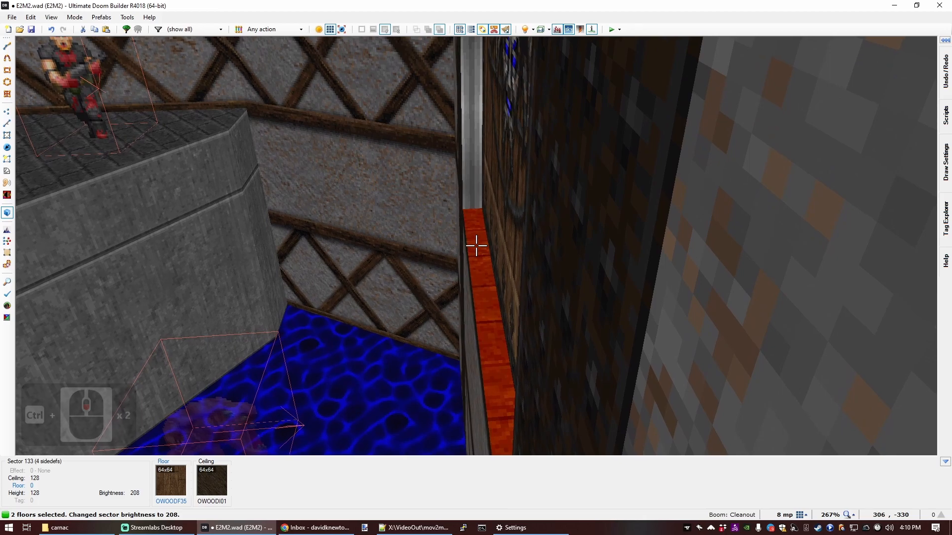
key("c")
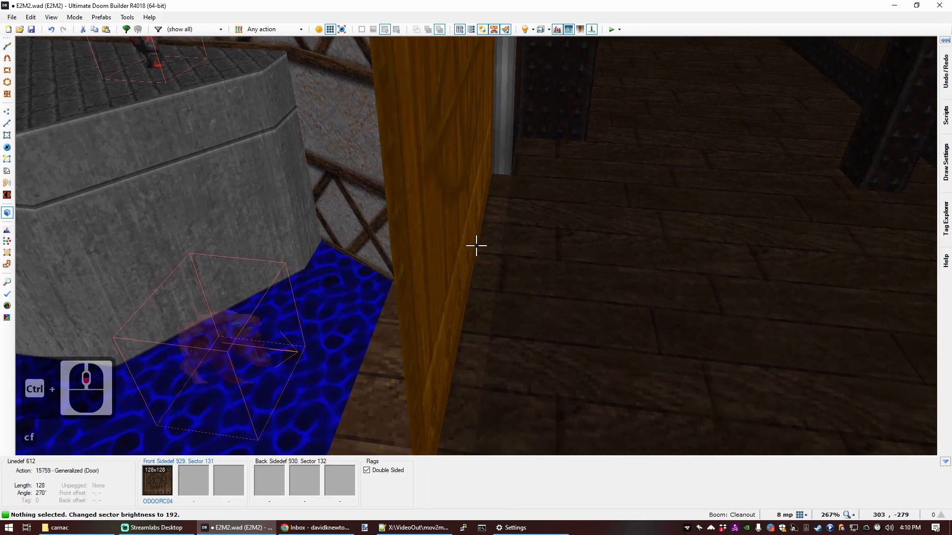
left_click(476, 245)
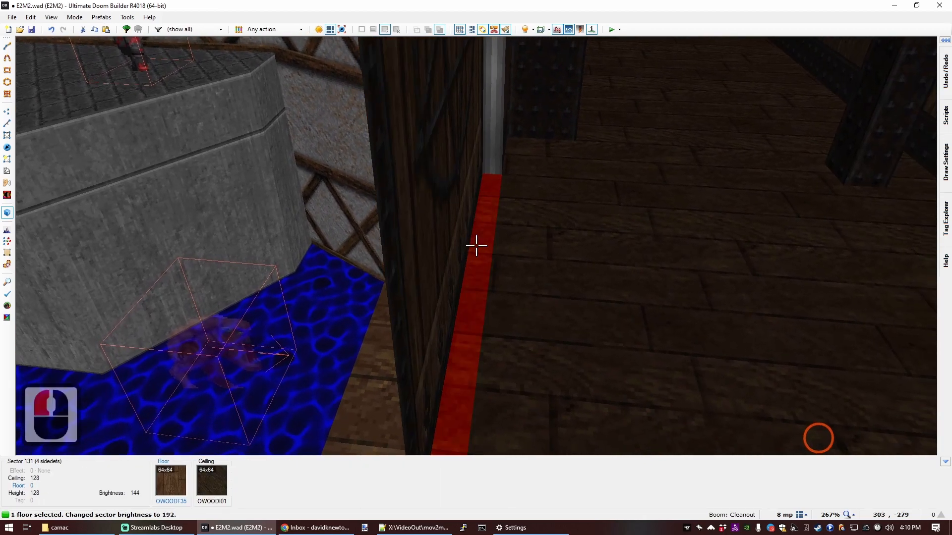
key("c")
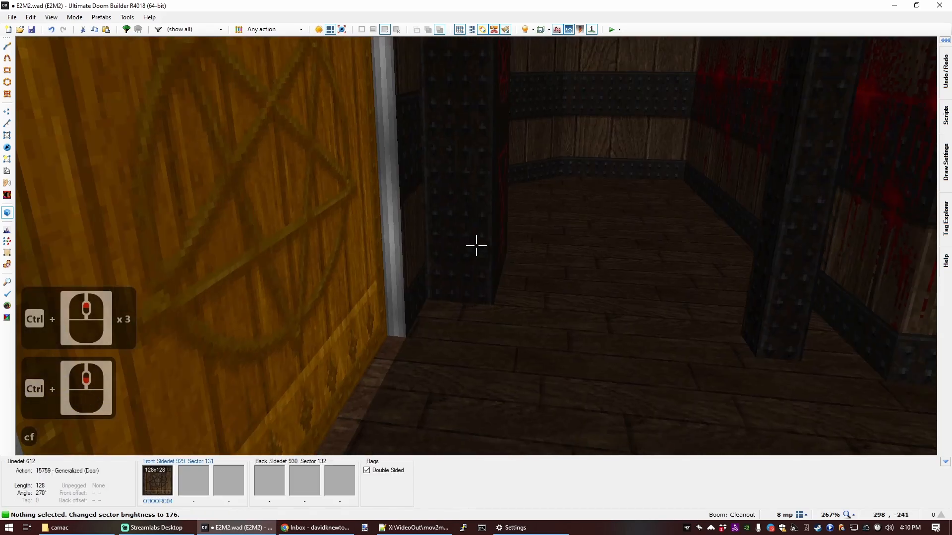
Examine the dark wooden interior room and the inner side of the pentagram door with its new jambs in 3D.
key("f")
key("d")
key("e")
key("e")
key("f")
key("d")
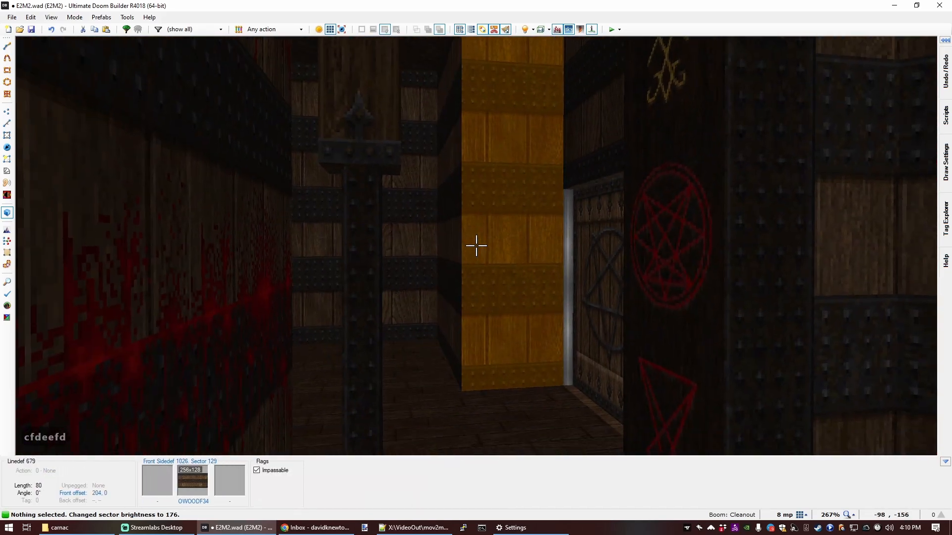
key("e")
key("f")
key("e")
key("d")
key("s")
key("s")
key("e")
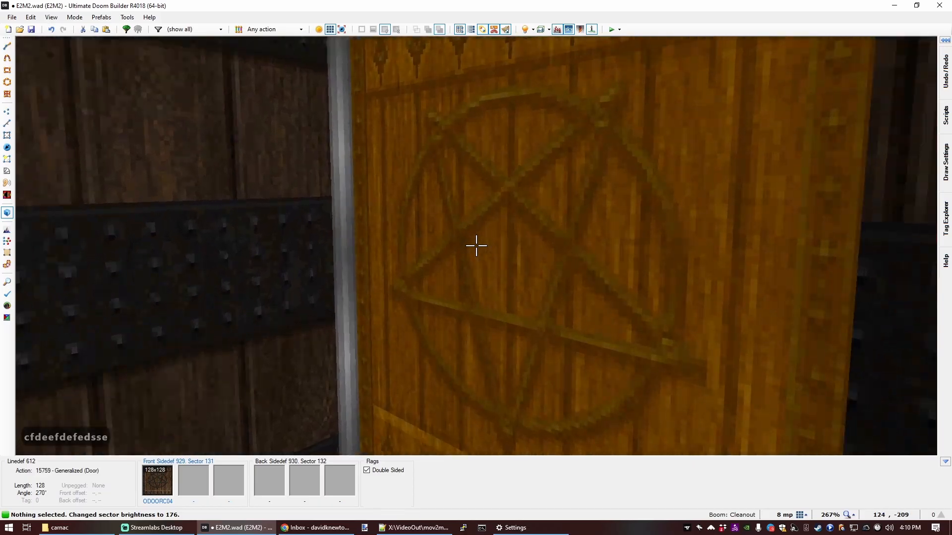
Review the 2D map layout around the Spider Mastermind room, the doorway and the outdoor water courtyard.
key("q")
scroll(480, 248, "down", 5)
scroll(480, 239, "down", 2)
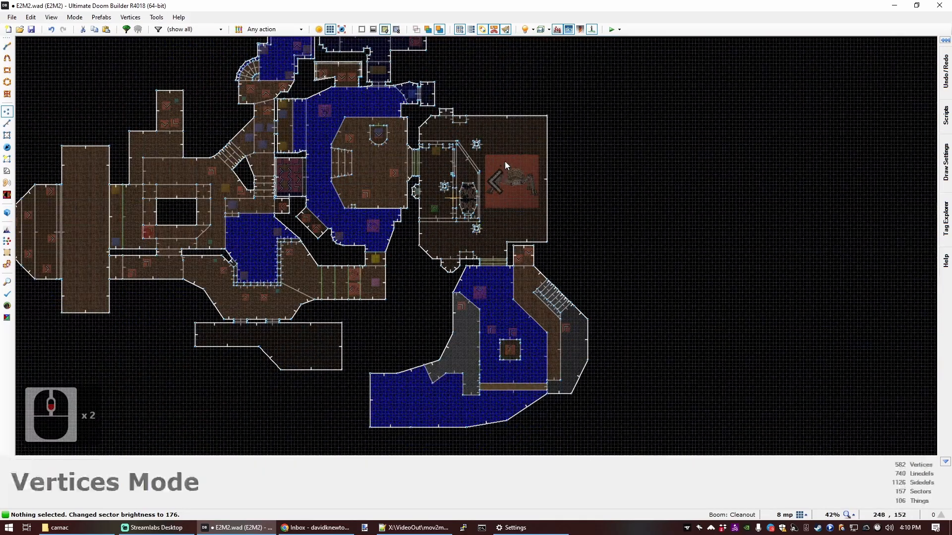
scroll(489, 191, "up", 4)
scroll(448, 176, "down", 5)
scroll(446, 180, "up", 3)
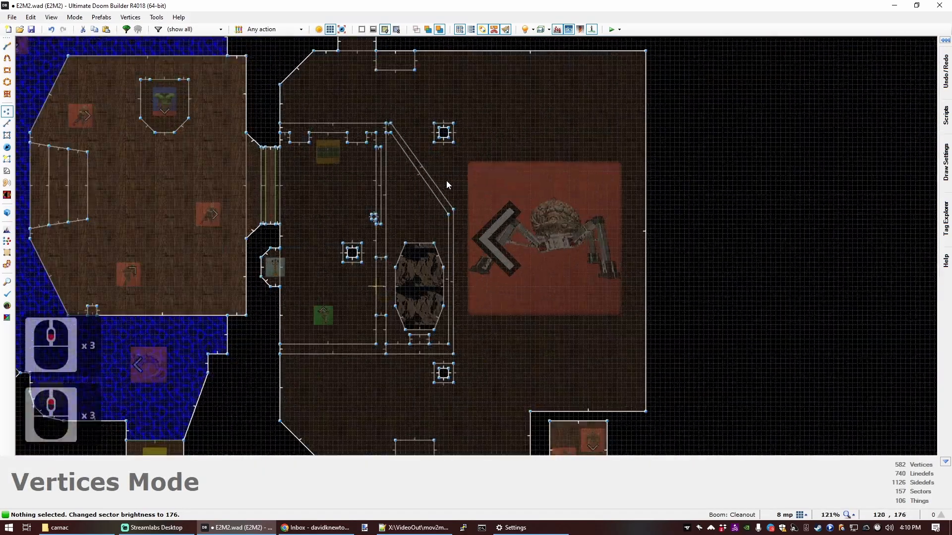
scroll(446, 208, "down", 5)
scroll(421, 276, "up", 3)
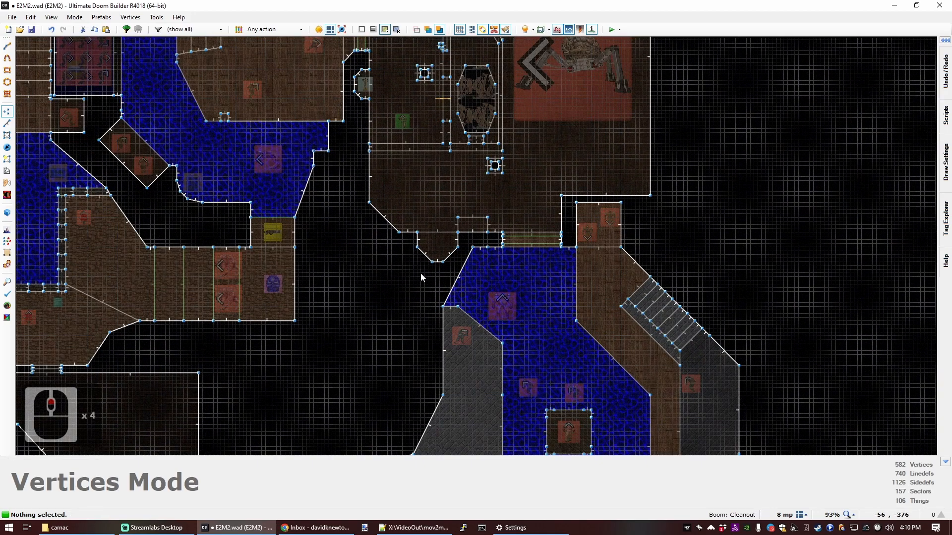
scroll(588, 435, "down", 1)
key("Down")
key("Down")
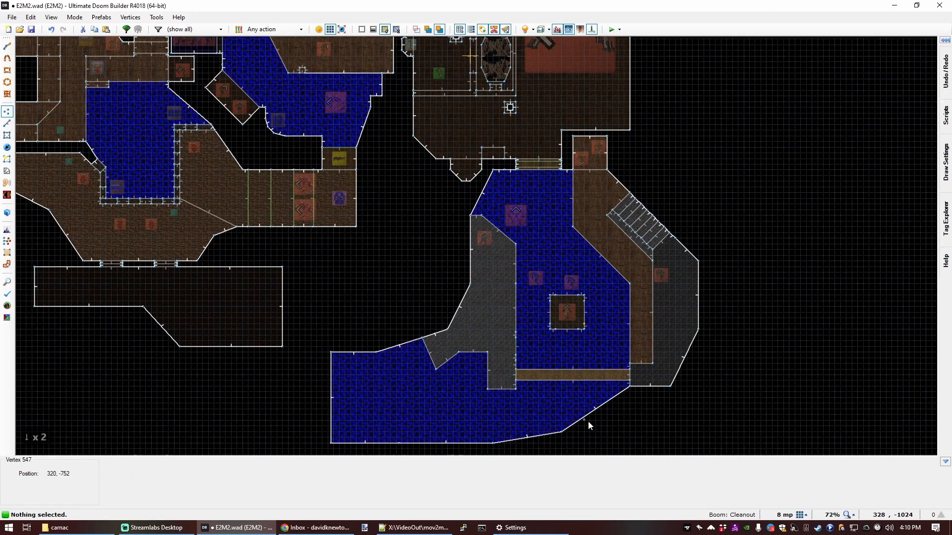
Examine the courtyard's timber-framed walls, covered ledge and water channel in 3D.
key("q")
key("d")
key("f")
key("e")
key("s")
key("e")
key("s")
key("d")
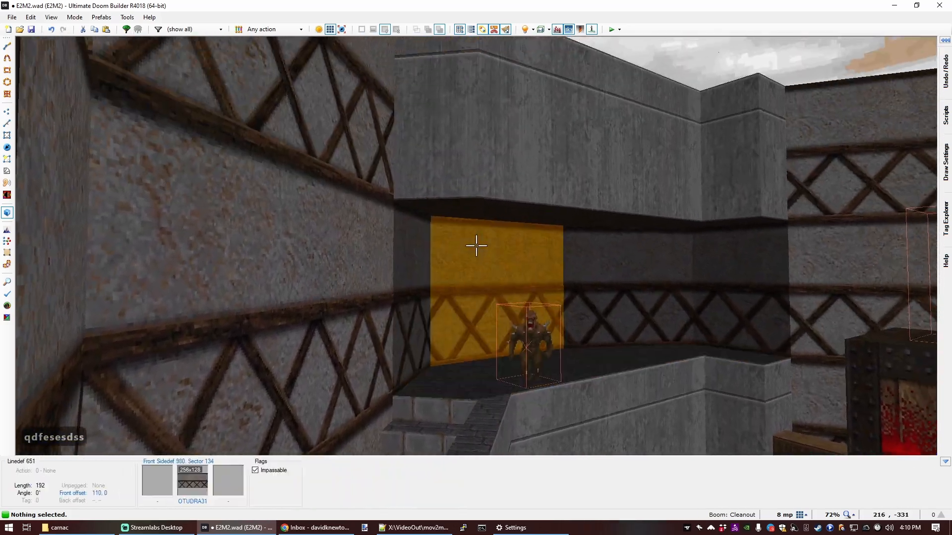
key("e")
key("s")
key("s")
key("s")
key("d")
key("s")
key("e")
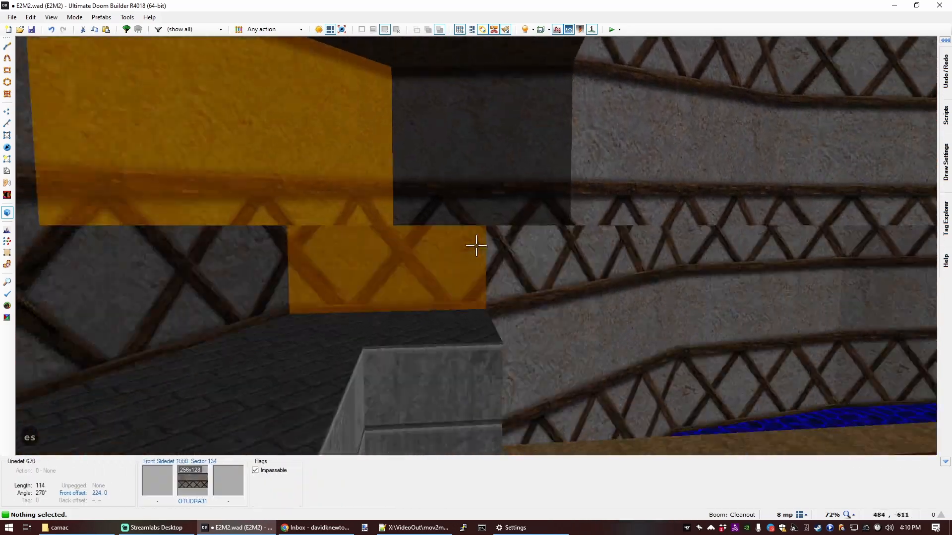
key("d")
key("f")
key("e")
key("s")
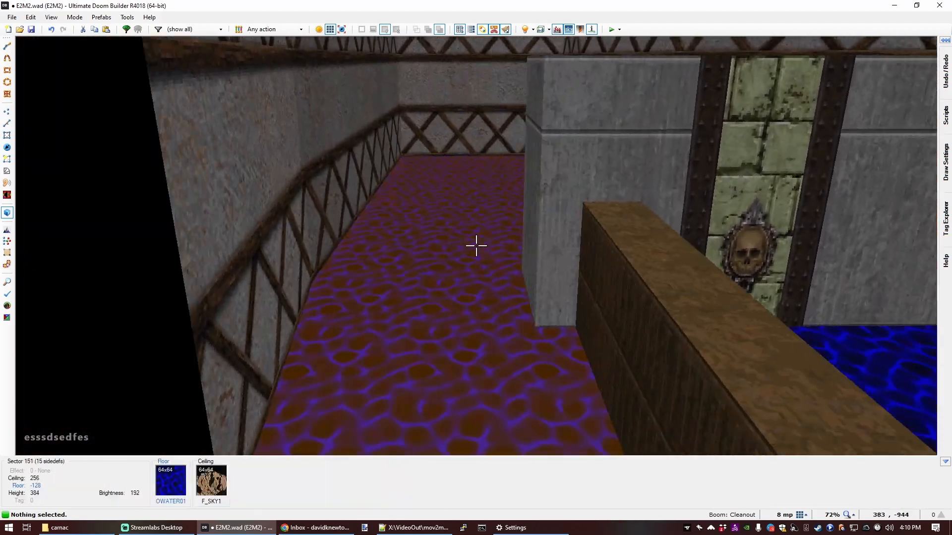
Examine the skull switch, the crossing, the central pillar and the stone ledges from several sides of the water.
key("e")
key("s")
key("e")
key("d")
key("s")
key("e")
key("s")
key("d")
key("s")
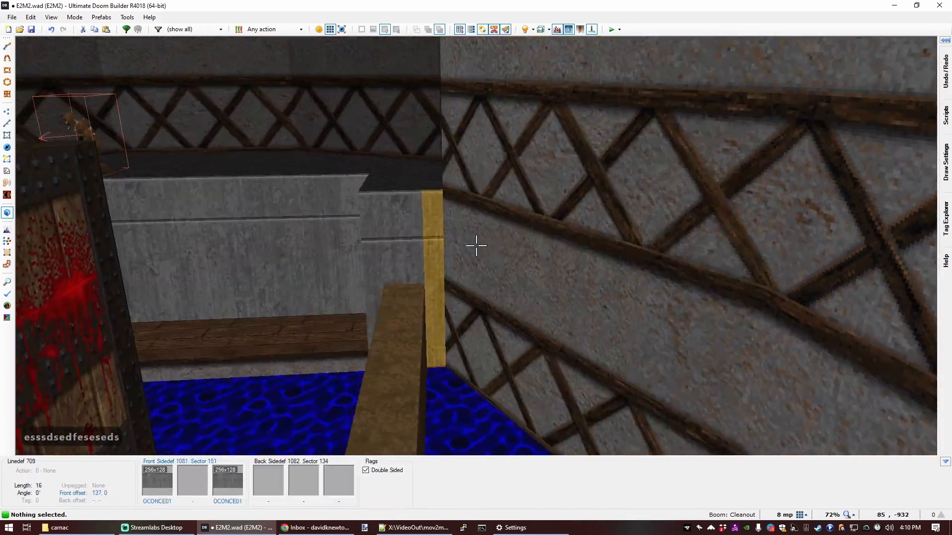
key("d")
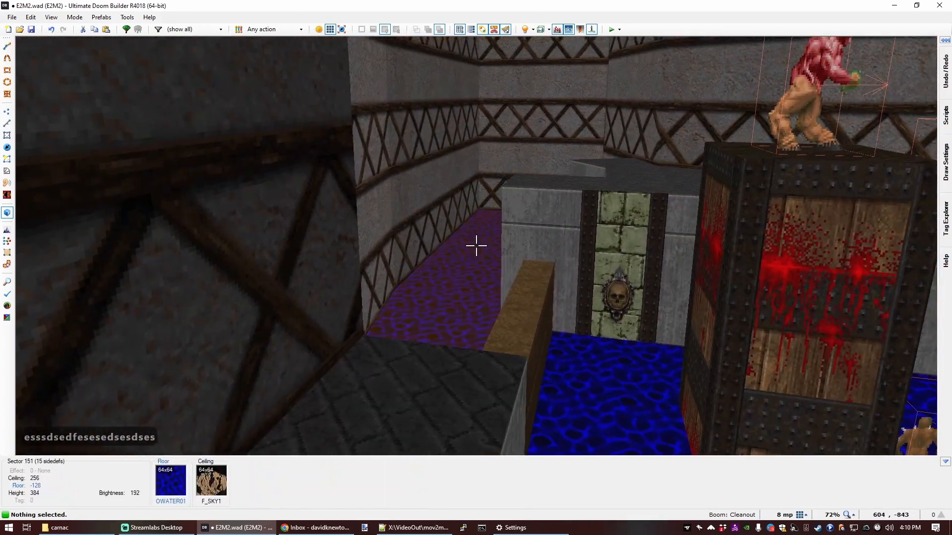
key("e")
key("e")
key("s")
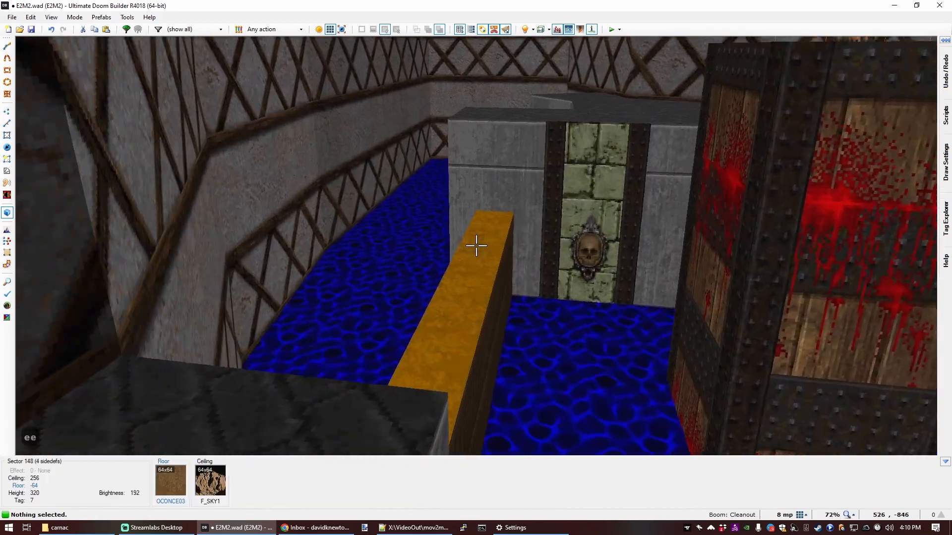
key("e")
key("s")
key("d")
key("s")
key("s")
key("e")
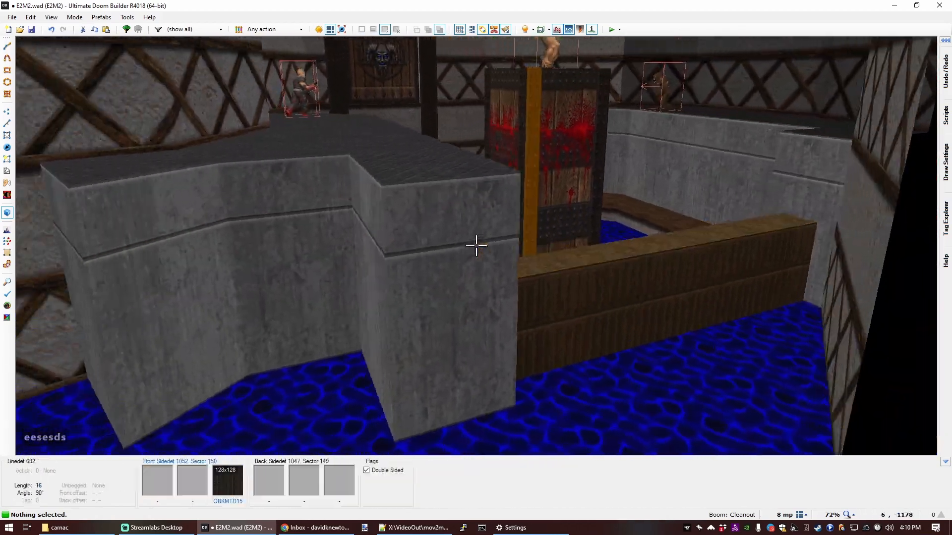
key("d")
key("e")
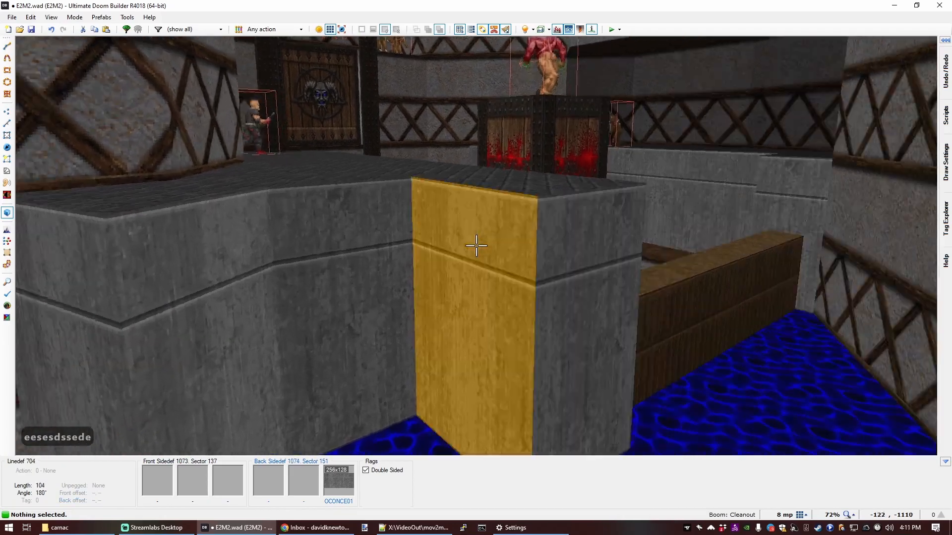
key("f")
Place a Demon with angle 270 in the water beside the stone ledge's recess and shift it slightly away from the ledge.
key("q")
scroll(488, 250, "down", 4)
scroll(488, 251, "up", 7)
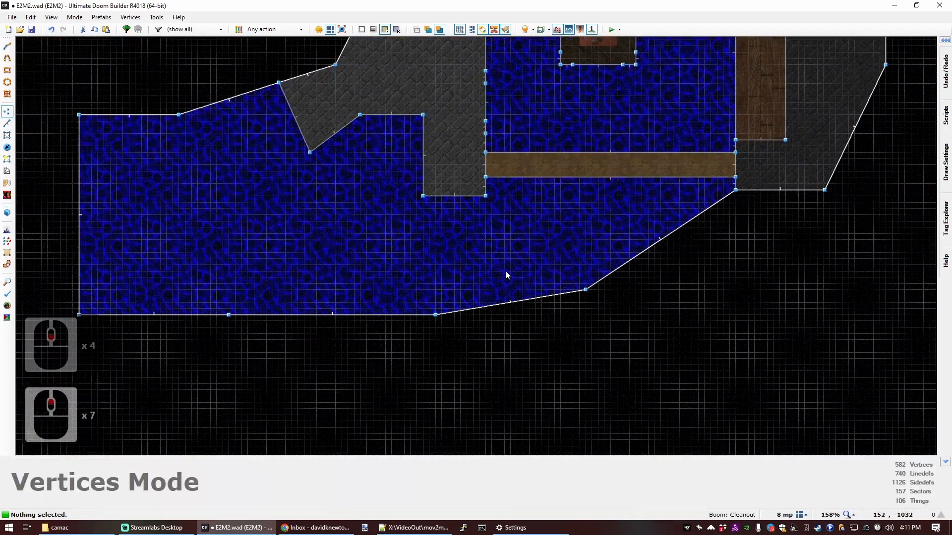
double_click(395, 142)
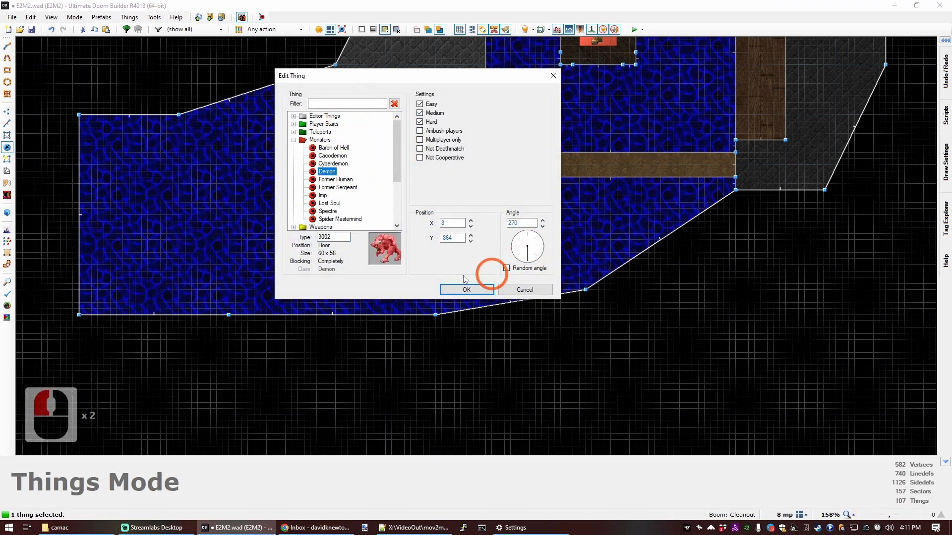
left_click(459, 290)
left_click_drag(393, 139, 391, 147)
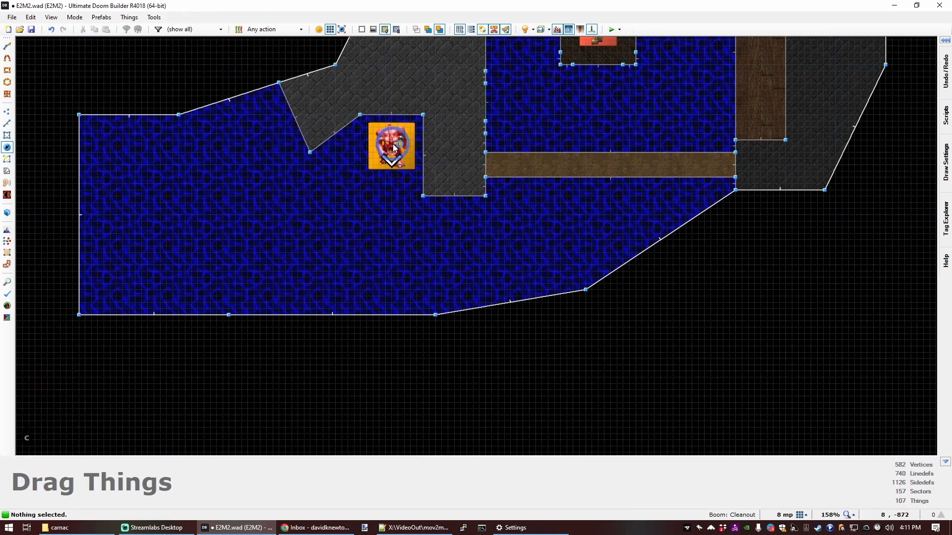
left_click(170, 528)
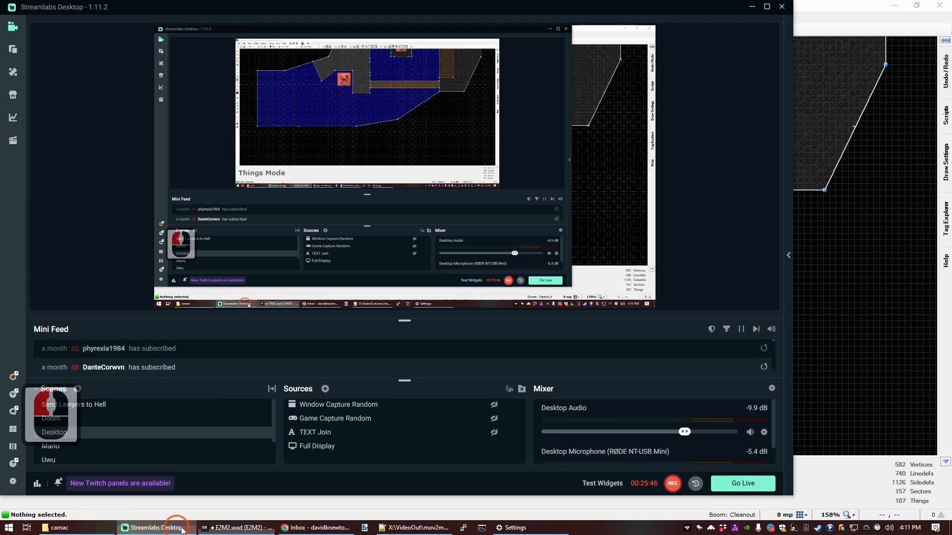
left_click(238, 528)
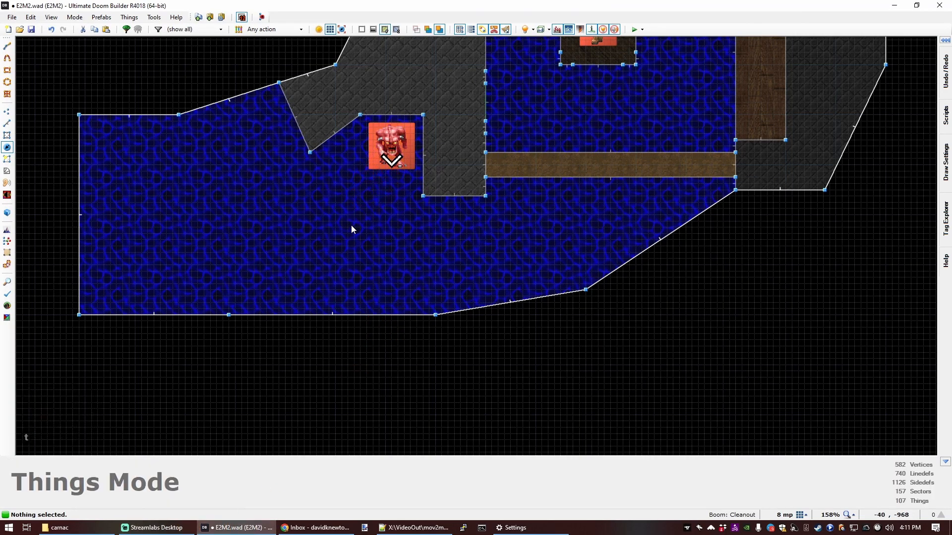
Place a Demon with angle 90 in the water just south of the wooden crossing, beside the stone ledge's corner.
double_click(455, 252)
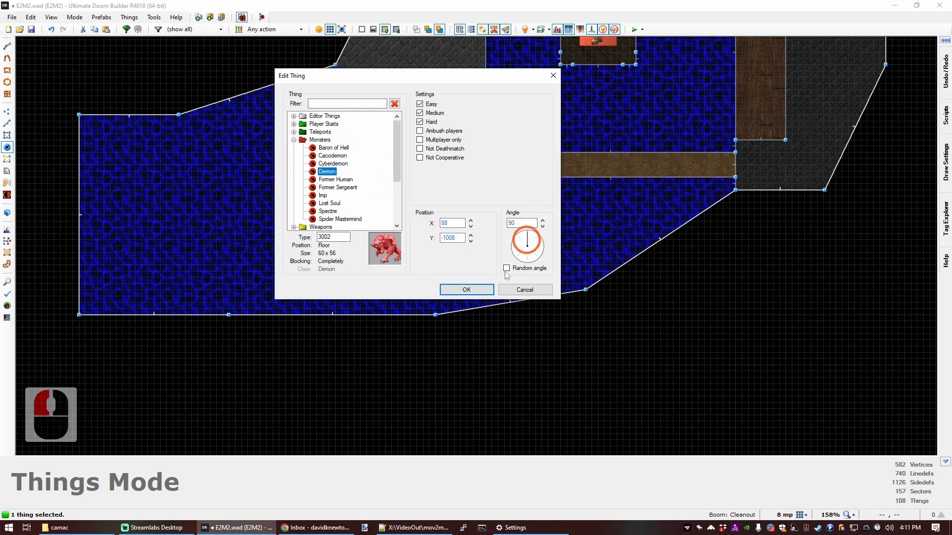
left_click(478, 288)
left_click_drag(456, 251, 516, 205)
key("c")
key("c")
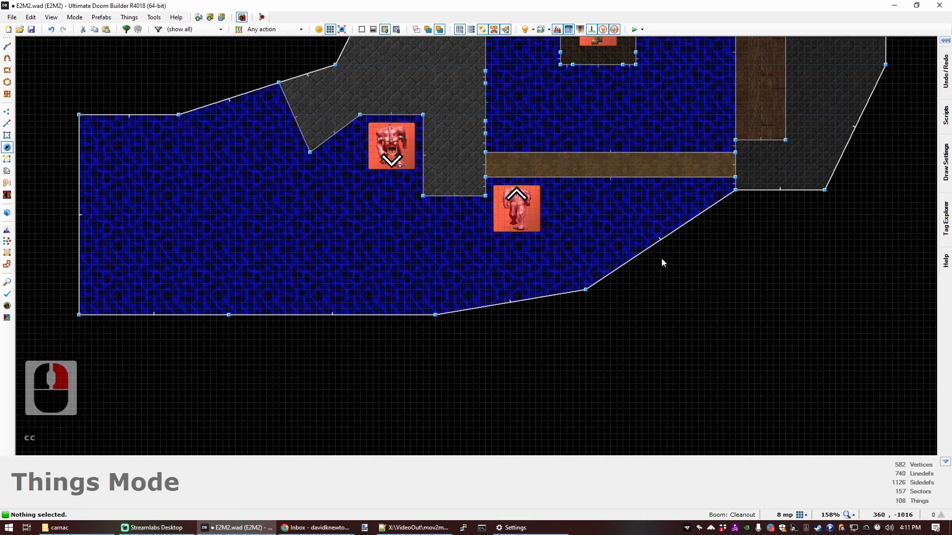
Pull the water's diagonal southeast edge outward with a new vertex and place a copy of the Demon near the crossing's east end.
key("v")
left_click_drag(651, 246, 741, 296)
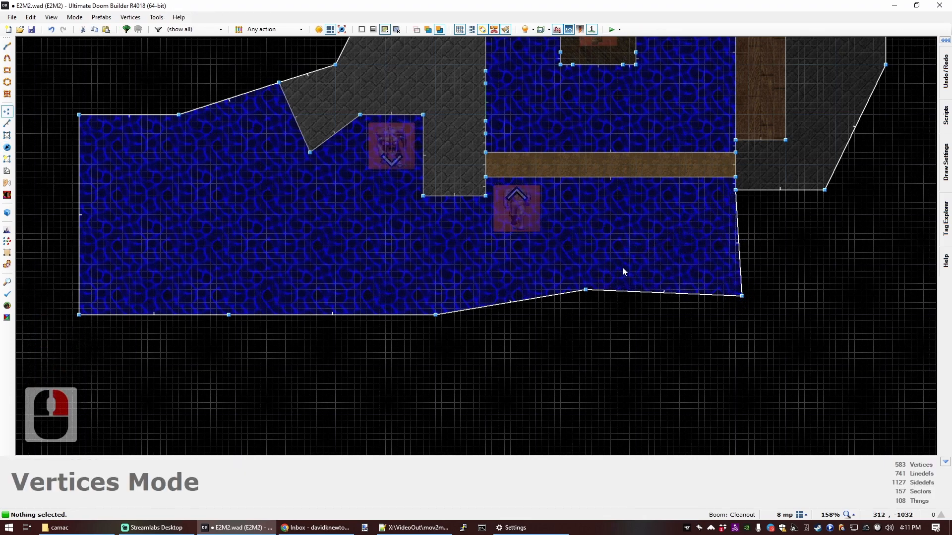
key("t")
left_click(526, 212)
key("ctrl+c")
key("ctrl+v")
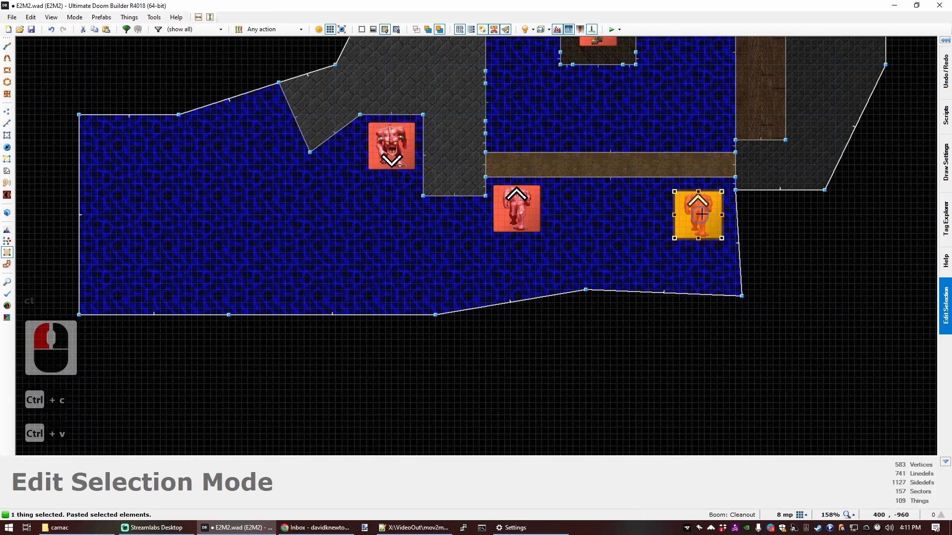
right_click(706, 213)
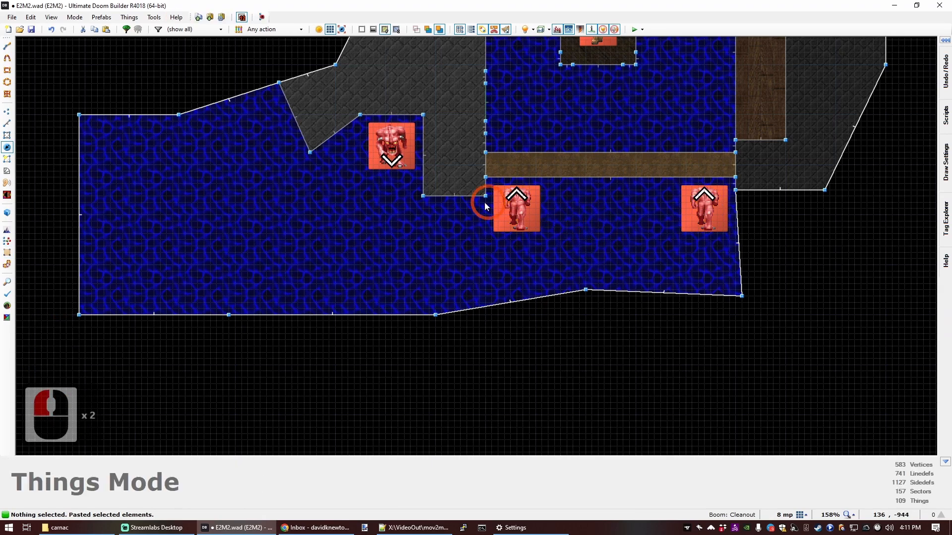
Place an Imp with angle 90 beside the eastern Demon and add a copy of it just south of the first.
right_click(587, 200)
type("imp")
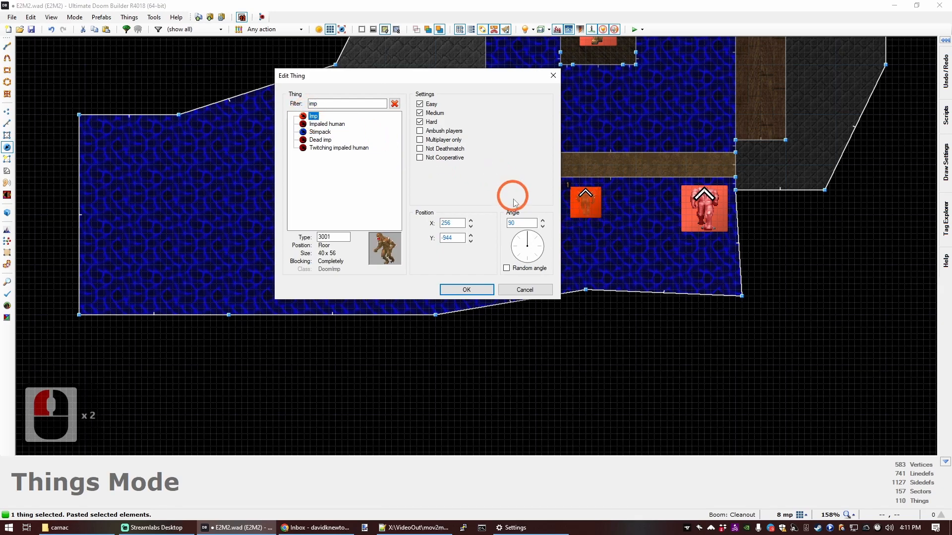
left_click(488, 287)
left_click_drag(578, 203, 639, 204)
key("ctrl+c")
key("ctrl+v")
right_click(637, 295)
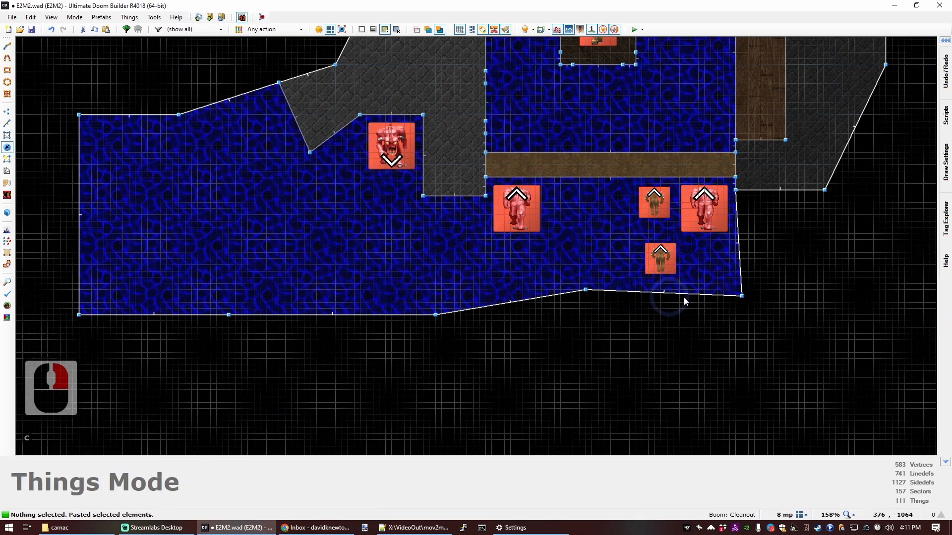
Reshape the water's southern edge into an angular alcove behind the Imps and draw a 320-unit line across its mouth.
right_click_drag(743, 301, 741, 315)
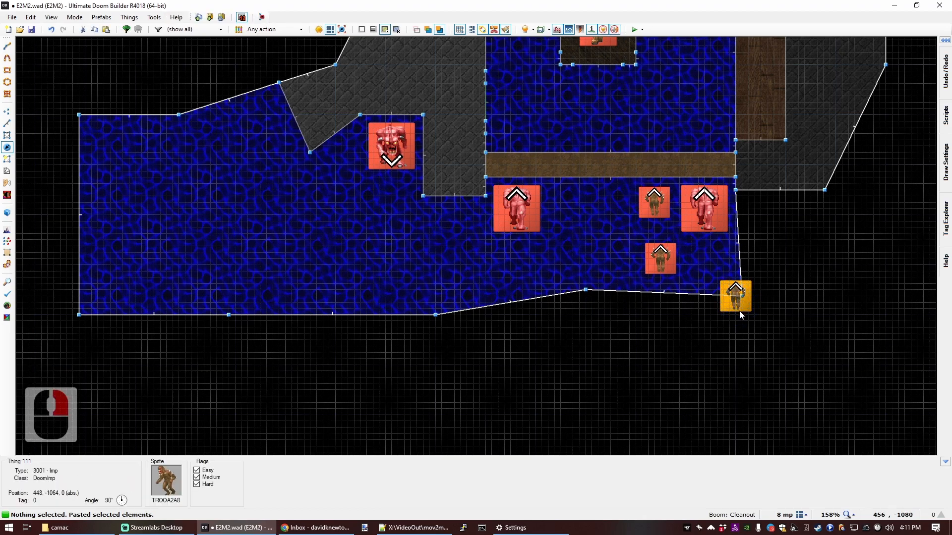
key("ctrl+z")
key("c")
key("v")
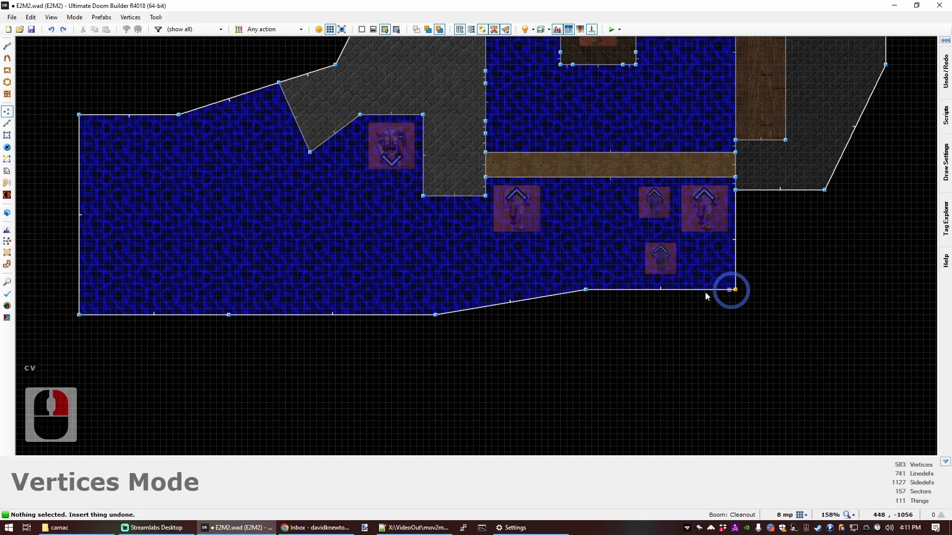
right_click_drag(685, 353, 686, 353)
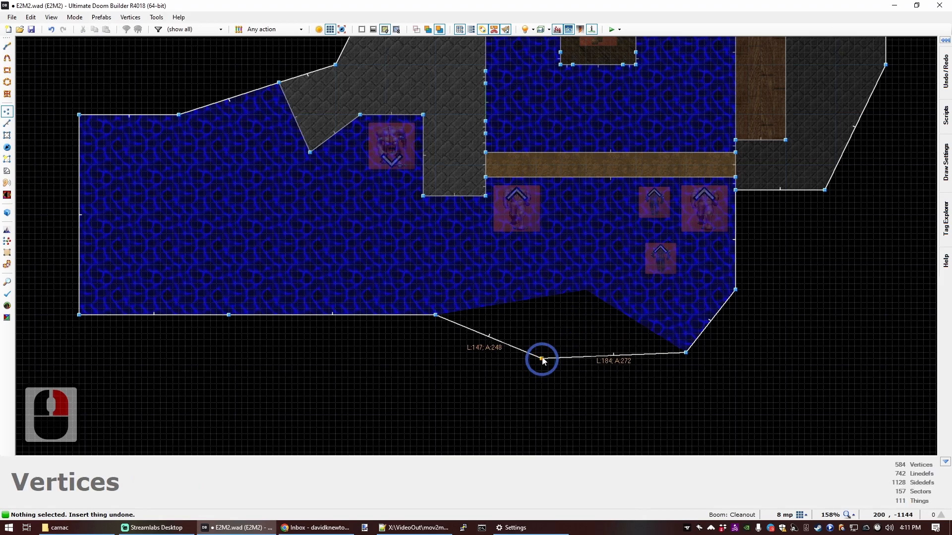
right_click_drag(544, 355, 544, 355)
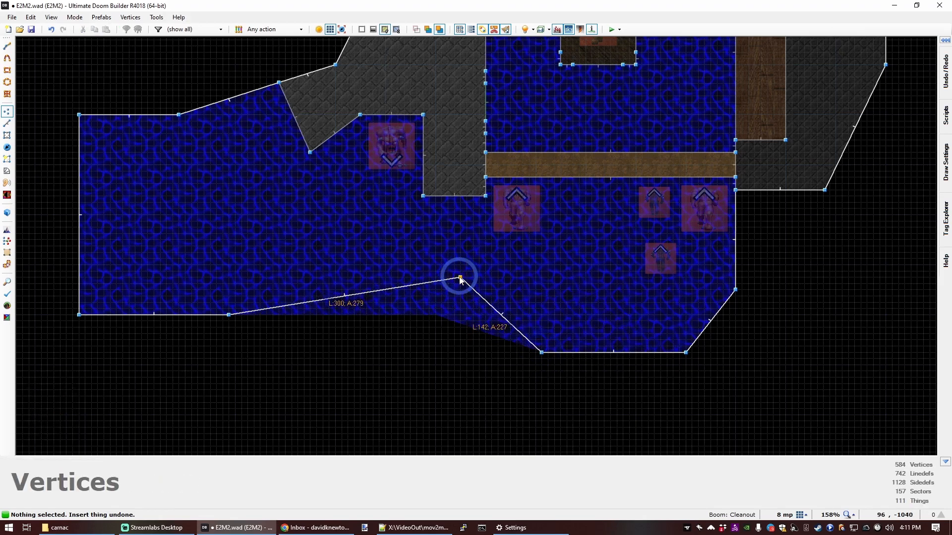
right_click_drag(484, 266, 485, 266)
right_click_drag(371, 266, 352, 267)
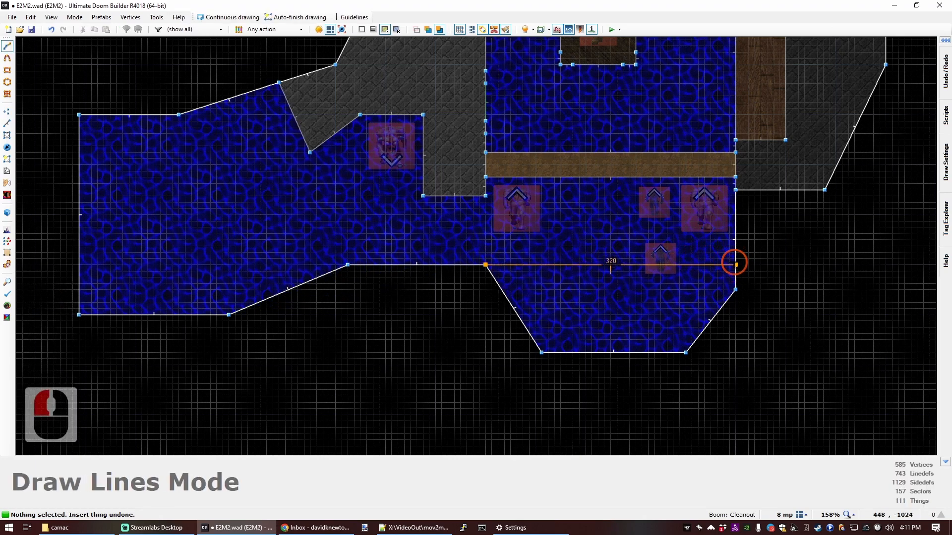
right_click(736, 264)
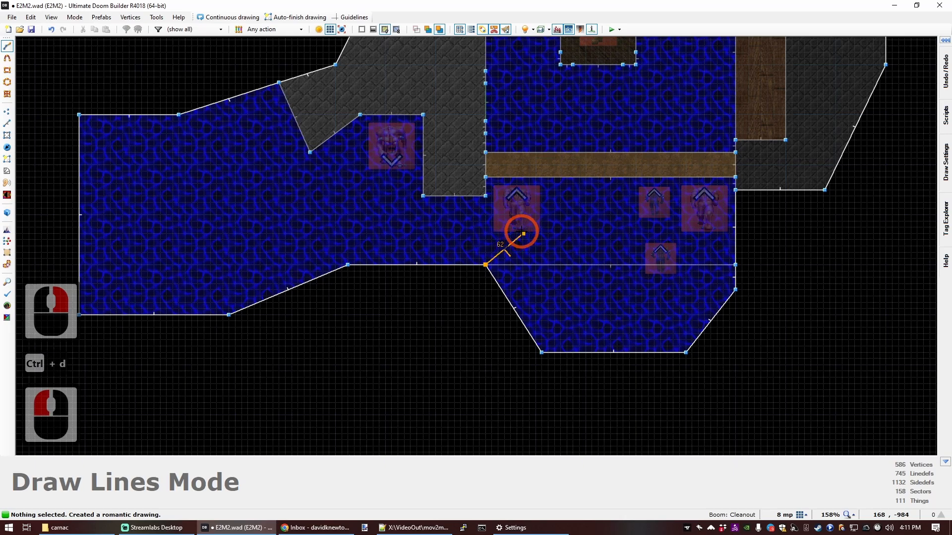
Lower the ceiling of the new water alcove to height 0.
key("q")
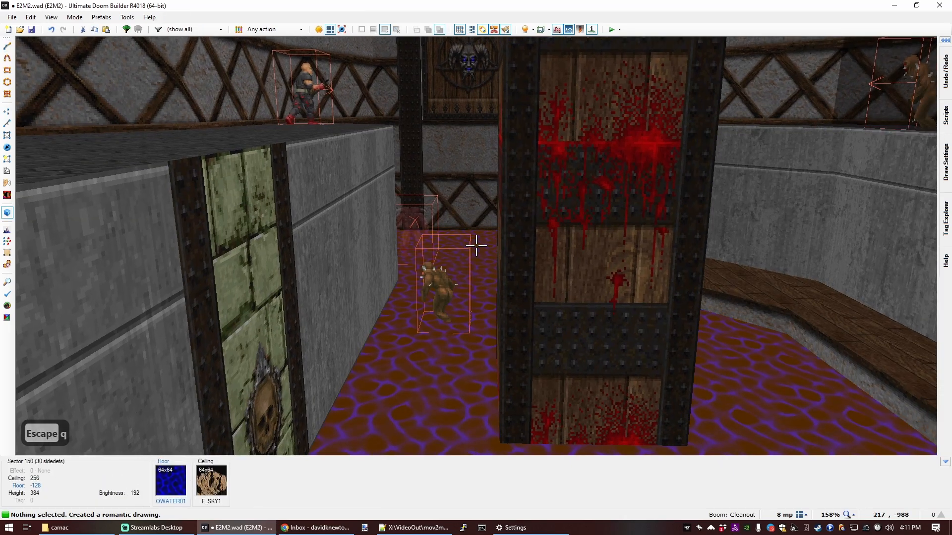
key("d")
key("e")
key("f")
key("d")
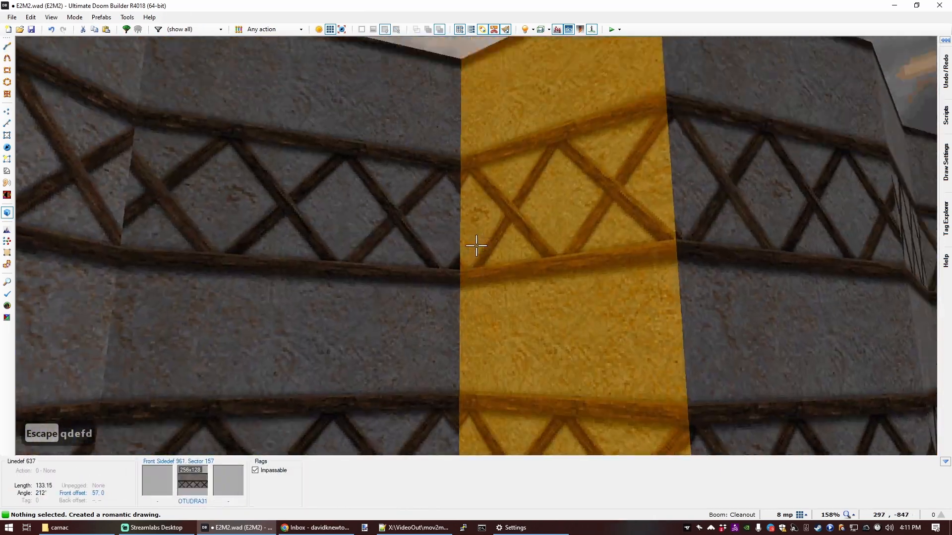
left_click(476, 246)
scroll(476, 245, "up", 9)
key("s")
scroll(476, 246, "up", 6)
scroll(475, 246, "down", 18)
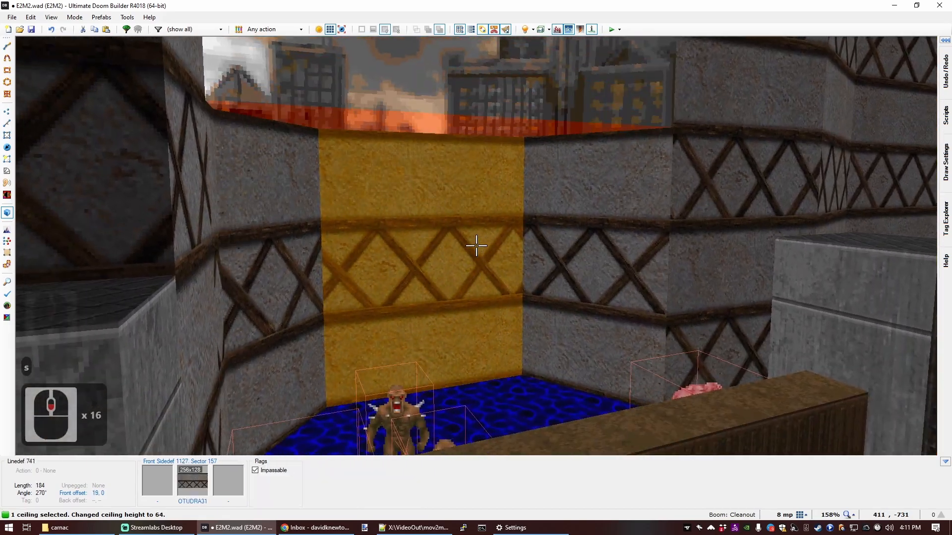
key("c")
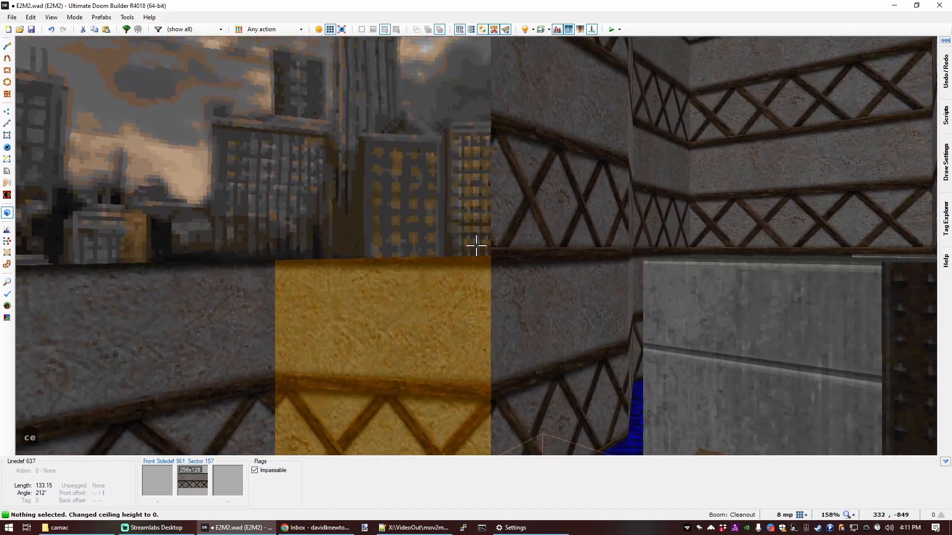
Copy the bloodied wood texture OWOODF92 from the central pillar and apply it to the alcove's walls.
key("ctrl+c")
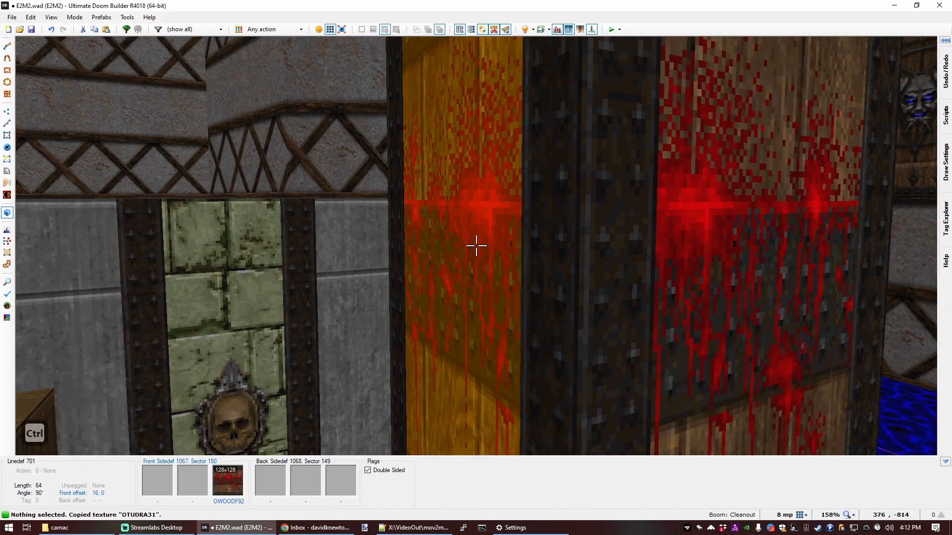
key("ctrl+c")
key("f")
key("e")
scroll(476, 246, "down", 1)
middle_click(476, 246)
middle_click(476, 245)
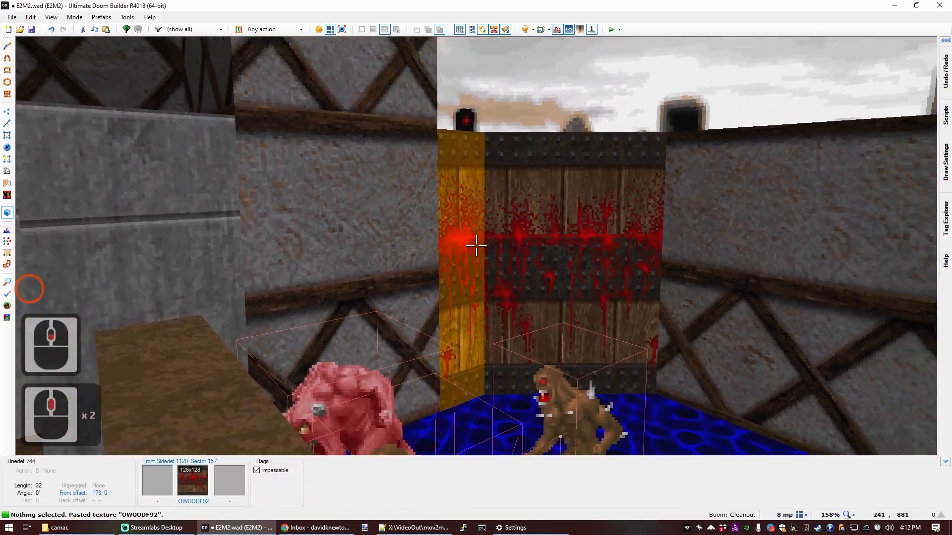
middle_click(476, 245)
middle_click(476, 246)
Apply the covered ledge's wood flat to the alcove's ceiling and the timber-framed texture OTUDRA31 to the wall above its opening.
key("s")
key("e")
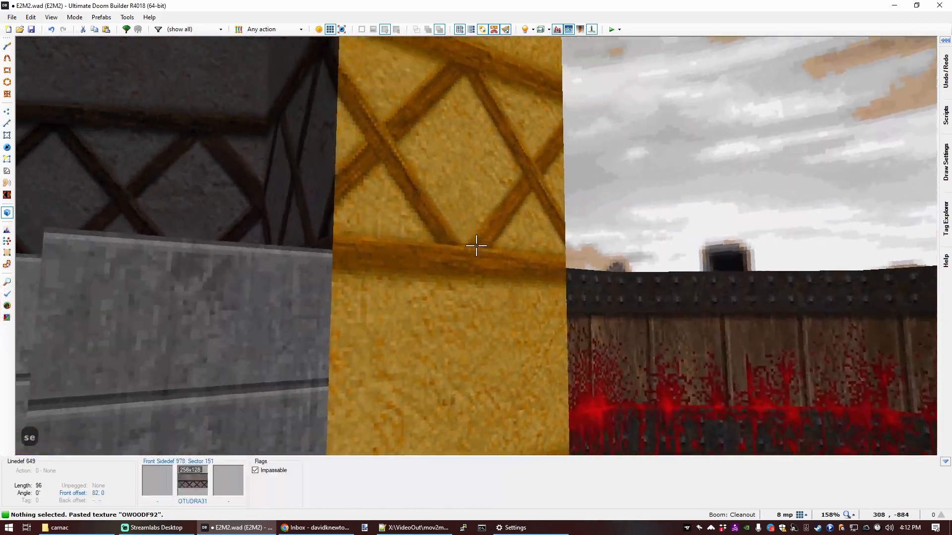
key("s")
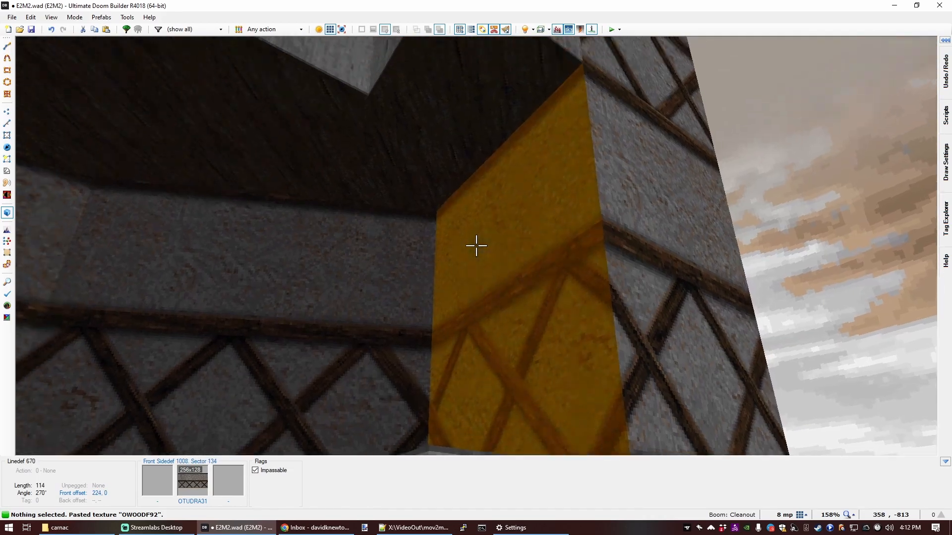
key("ctrl+c")
middle_click(476, 246)
key("d")
key("e")
key("ctrl+c")
middle_click(476, 245)
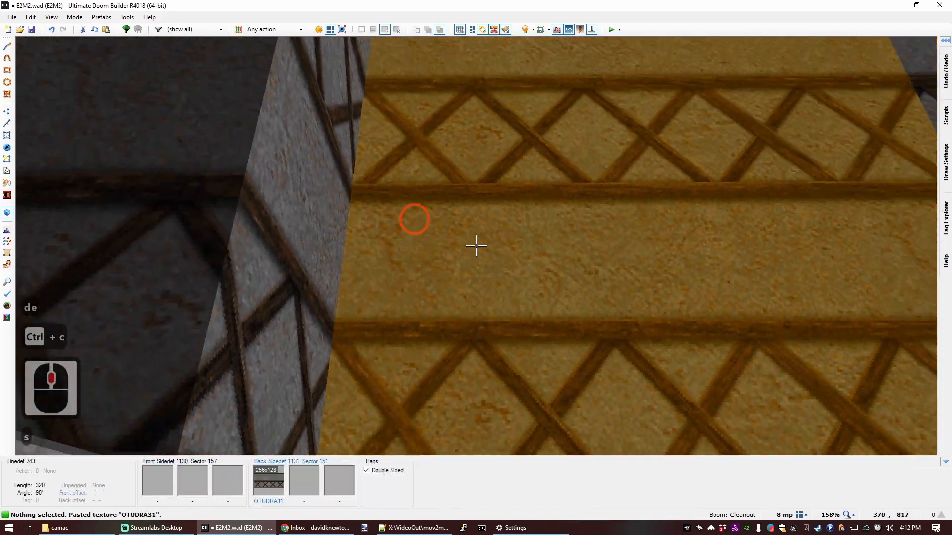
Examine the timber-framed wall above the alcove's opening and how it meets the neighbouring walls.
key("s")
key("e")
key("d")
key("f")
key("e")
key("f")
key("e")
key("f")
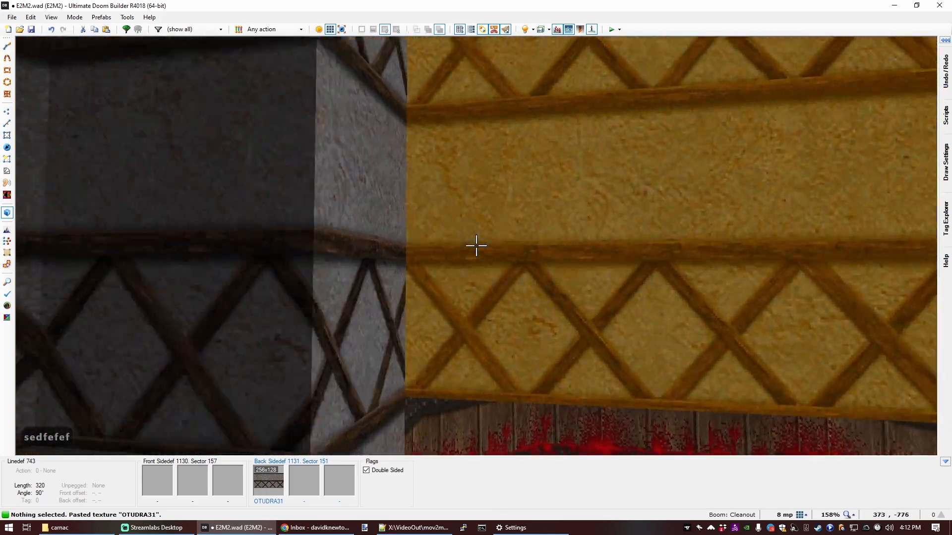
Draw a four-sided section in the water's corner between the alcove and the eastern stone ledge and lower its ceiling to 0.
key("q")
scroll(483, 255, "down", 5)
scroll(484, 255, "up", 6)
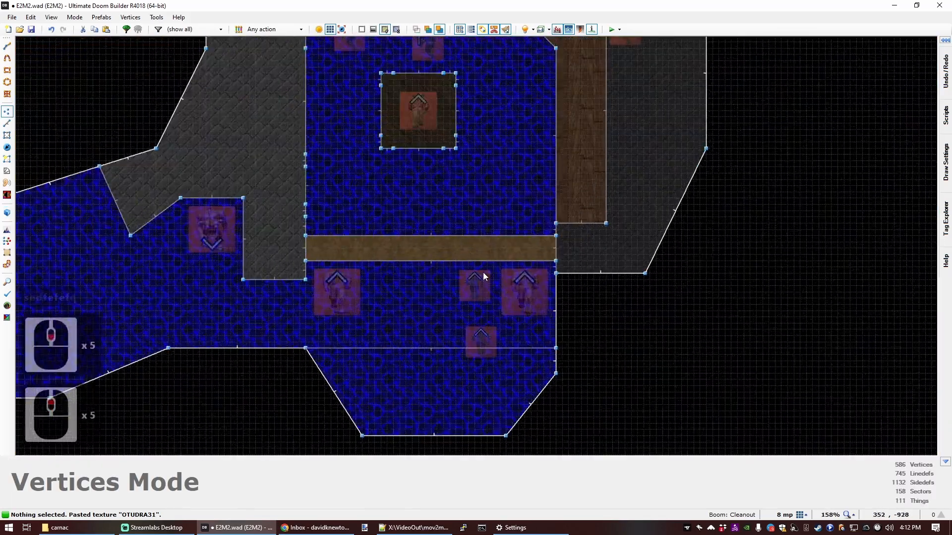
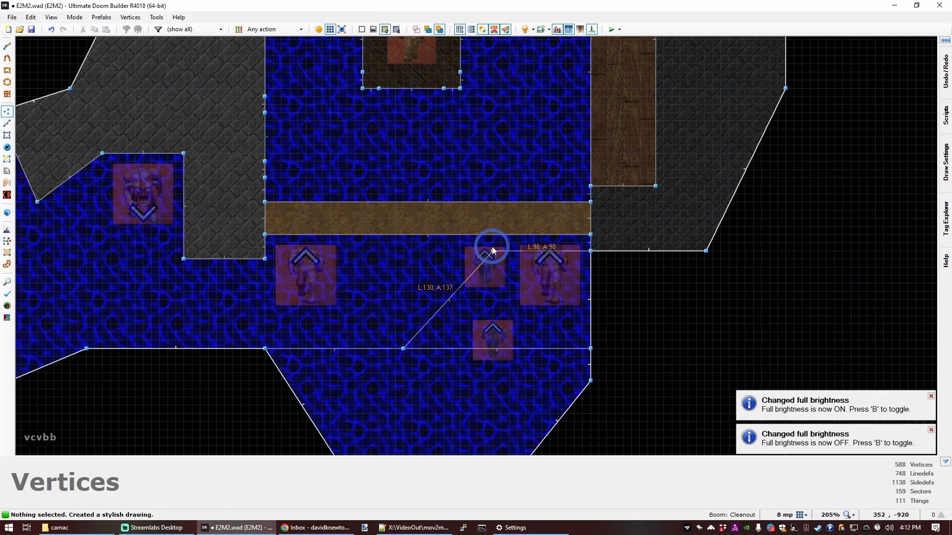
key("q")
key("d")
left_click(476, 245)
scroll(476, 245, "down", 18)
key("s")
scroll(476, 245, "down", 13)
scroll(476, 245, "down", 5)
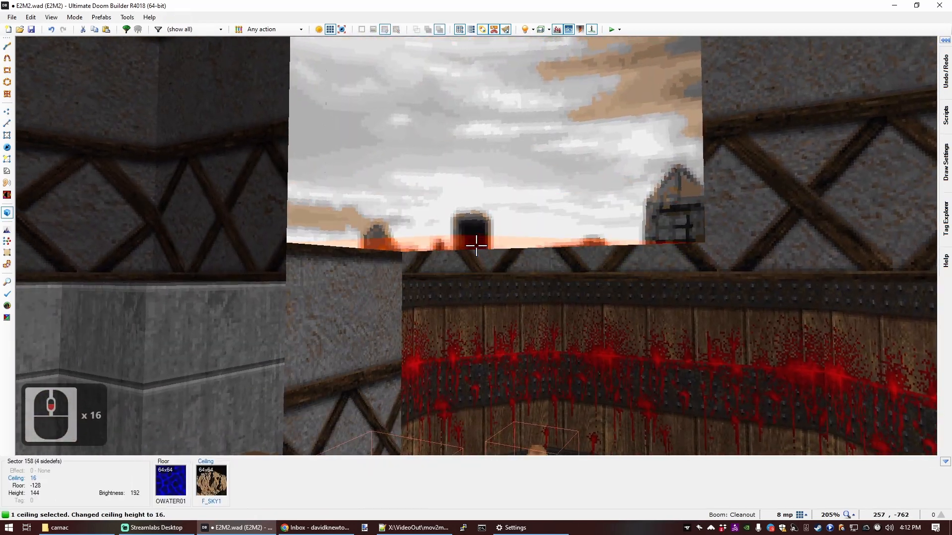
key("c")
Copy the concrete texture OCONCE01 from the stone ledge and apply it to the wall beneath the new corner section.
key("e")
key("d")
key("ctrl+c")
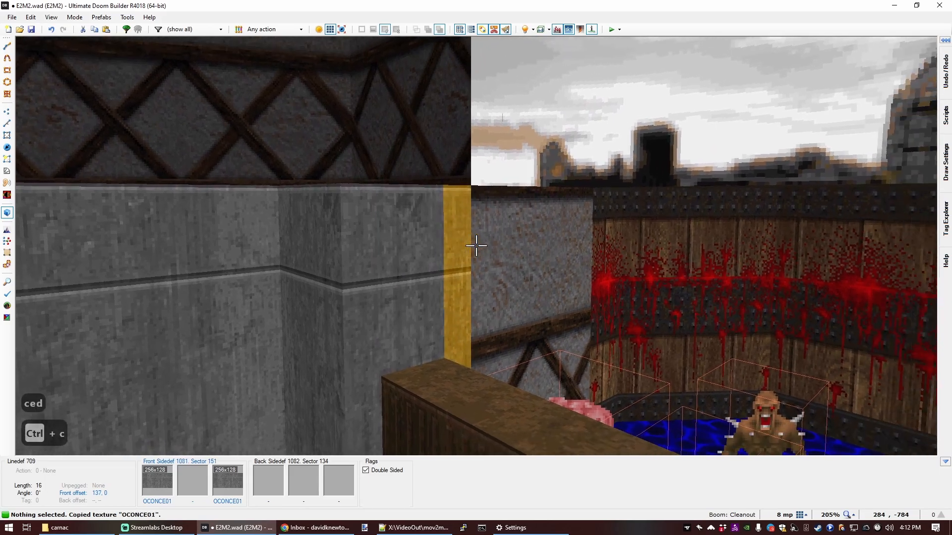
middle_click(475, 246)
key("f")
key("e")
key("d")
key("f")
key("s")
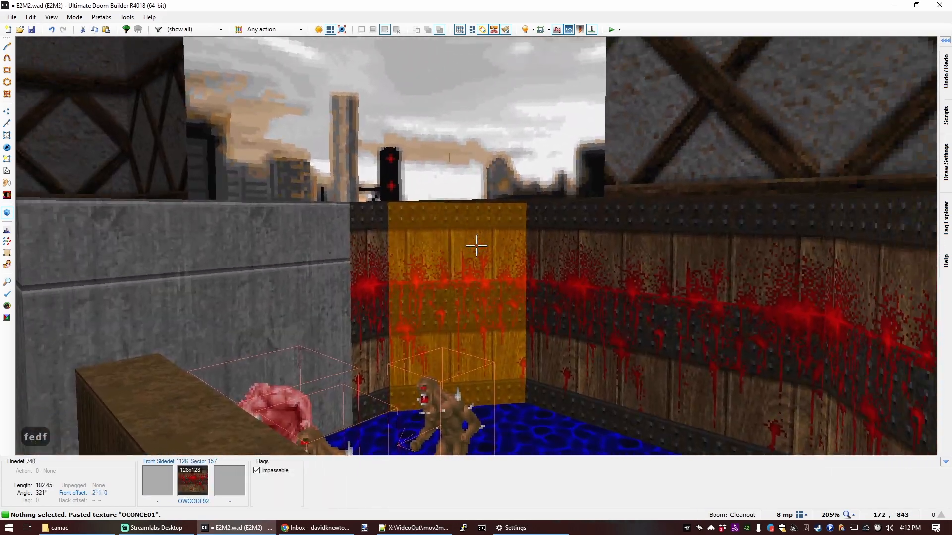
Apply the OWOODI01 flat to the corner section's ceiling and the timber-framed texture OTUDRA31 to the upper walls above it.
key("ctrl+c")
middle_click(476, 245)
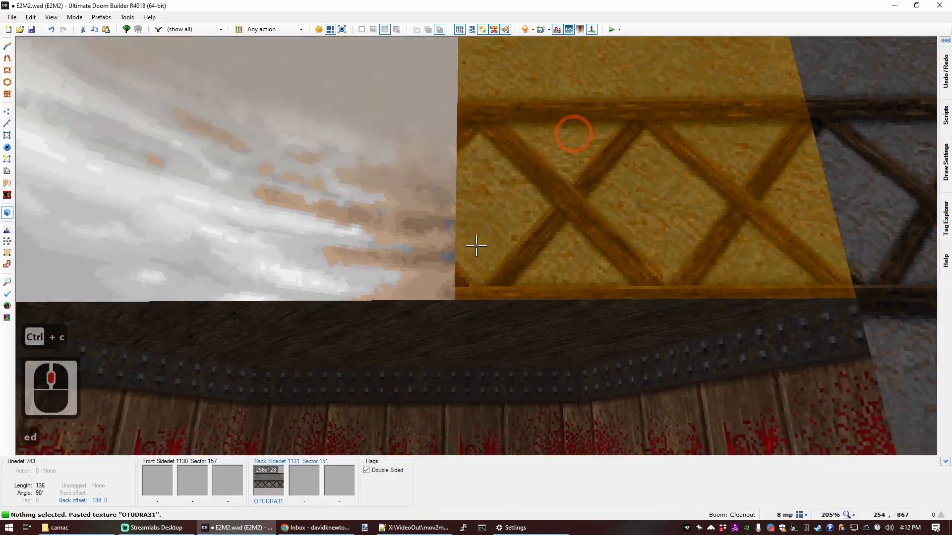
key("ctrl+c")
middle_click(476, 246)
key("d")
key("c")
key("e")
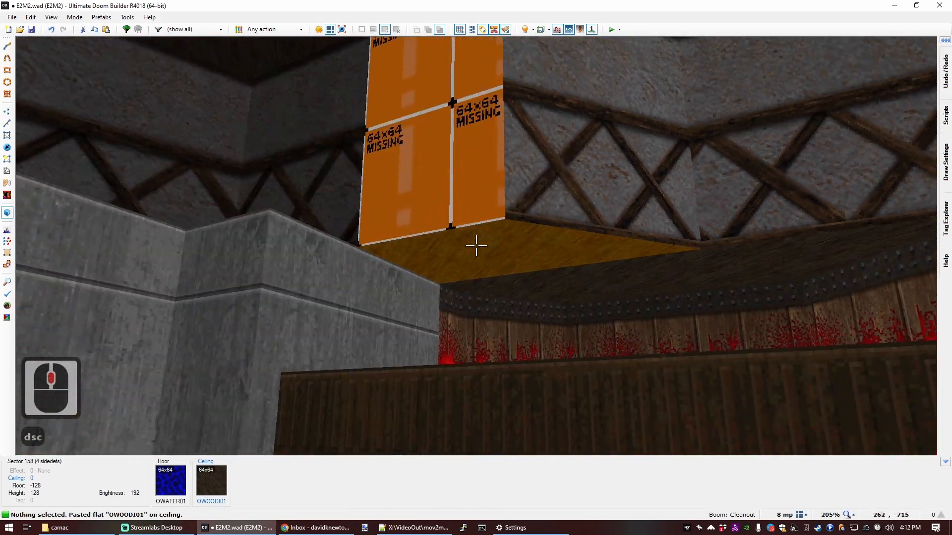
key("ctrl+c")
middle_click(476, 245)
Examine the roofed alcove, its walls and the monsters in the water from several sides of the courtyard.
key("e")
key("d")
key("s")
key("e")
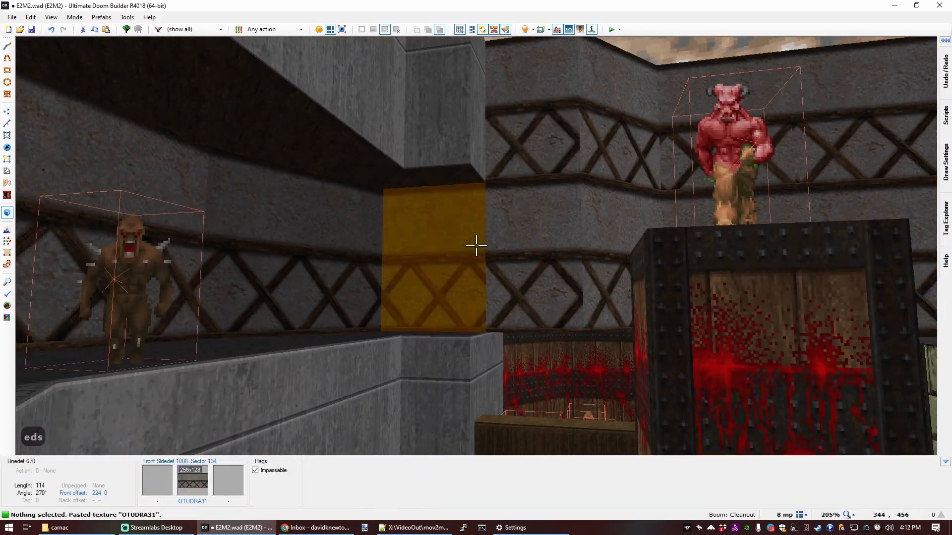
key("s")
key("e")
key("f")
key("f")
key("f")
key("f")
key("f")
key("f")
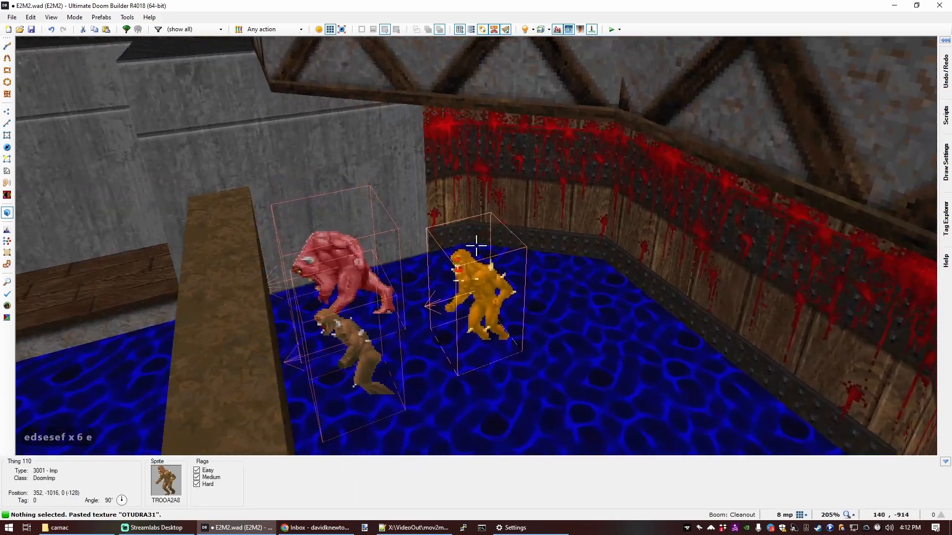
key("e")
key("d")
key("e")
key("d")
key("s")
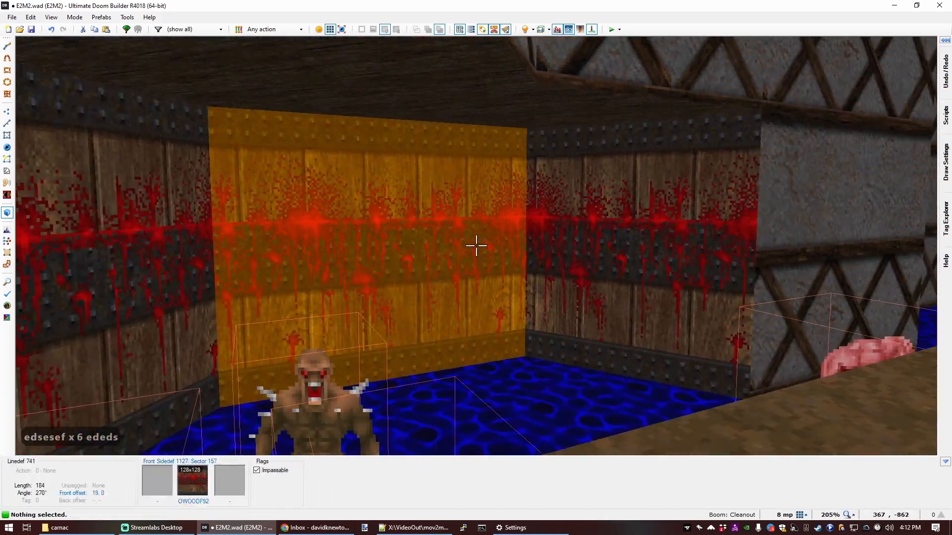
Copy the metal texture OBKMTD15 to the roofed alcove's short eastern wall and reset its texture offsets.
key("d")
key("f")
key("e")
key("ctrl+c")
key("f")
key("e")
middle_click(476, 246)
key("ctrl+shift+c")
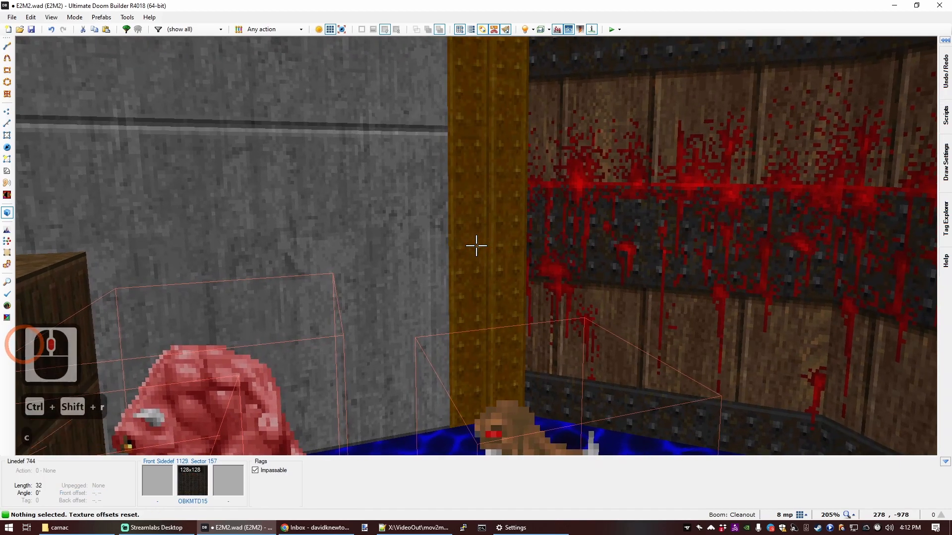
Add a vertex at the alcove's northwestern corner to form a 16-unit return wall before the diagonal.
key("q")
scroll(524, 162, "down", 4)
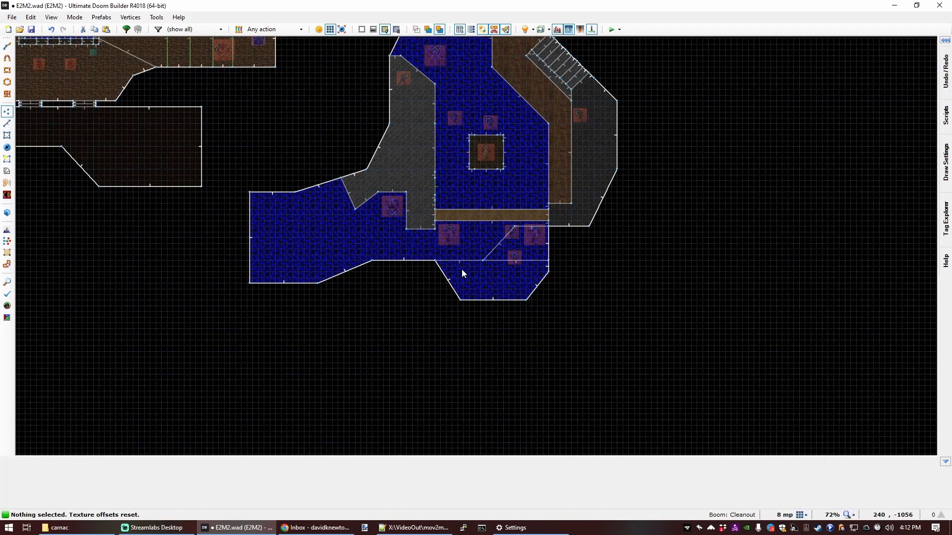
scroll(462, 272, "up", 5)
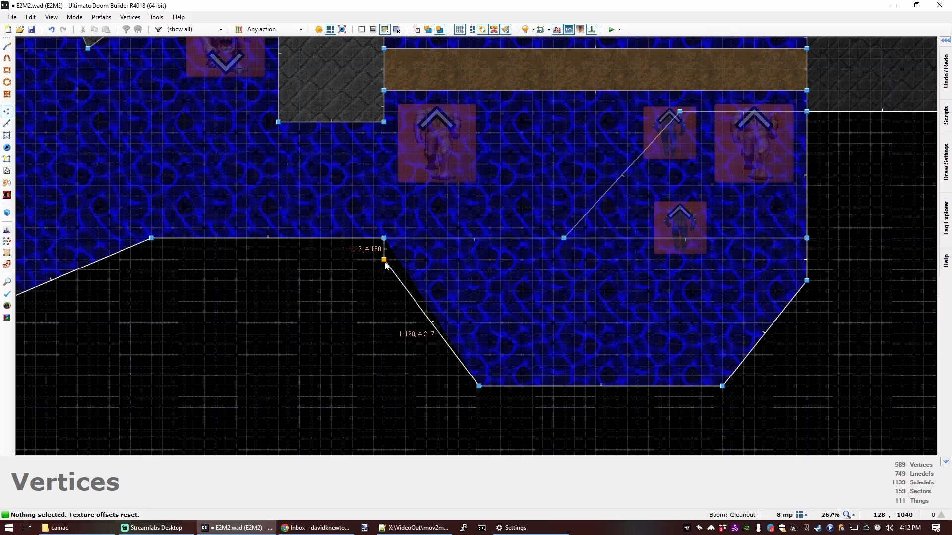
Apply OBKMTD15 to the new 16-unit western return wall and reset its texture offsets.
key("q")
key("d")
key("s")
key("e")
key("d")
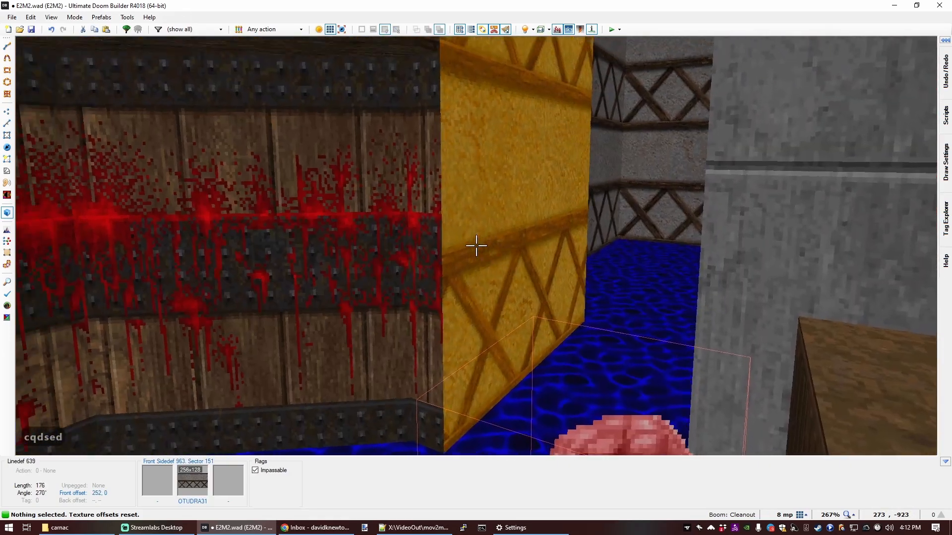
middle_click(476, 246)
key("ctrl+shift+r")
key("f")
key("d")
key("e")
key("f")
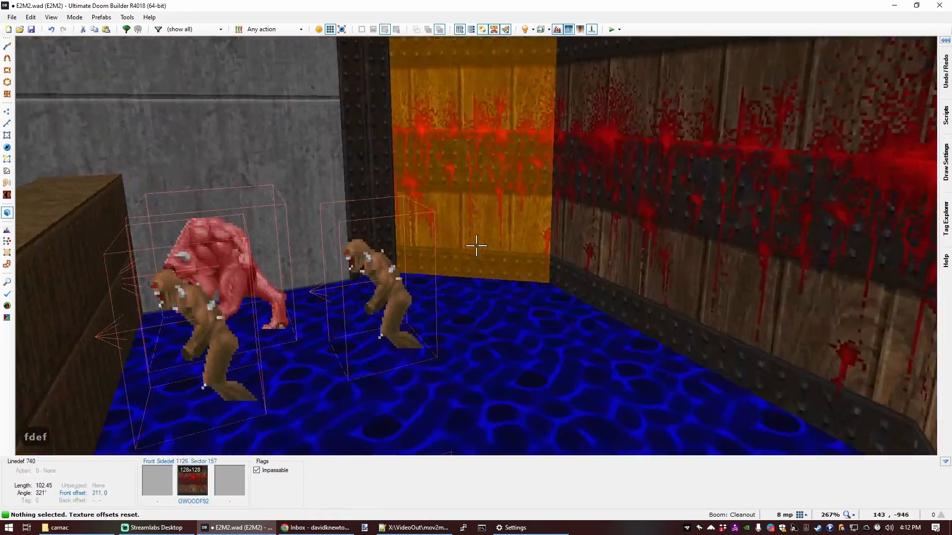
Move the two imps south from the open water into the roofed alcove.
key("q")
scroll(489, 247, "down", 4)
scroll(575, 265, "up", 3)
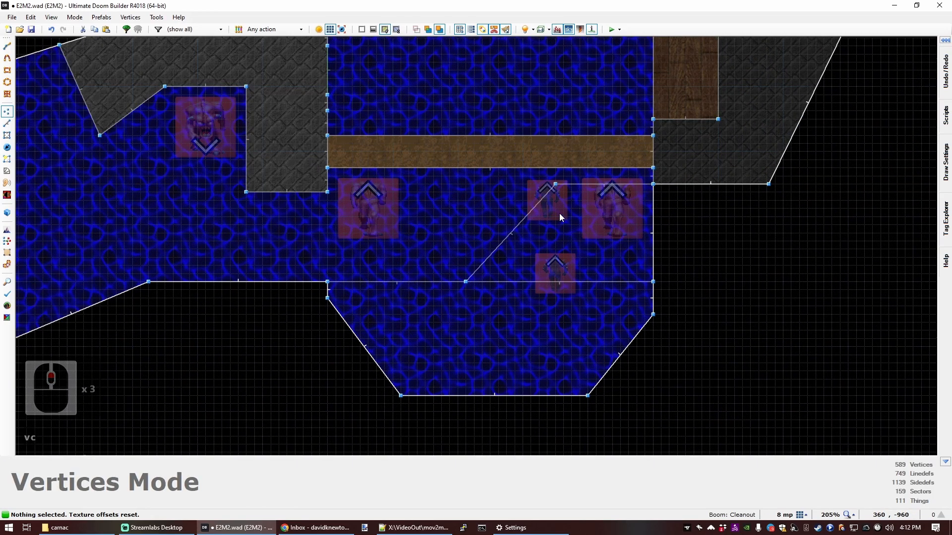
key("c")
key("t")
left_click_drag(565, 289, 557, 362)
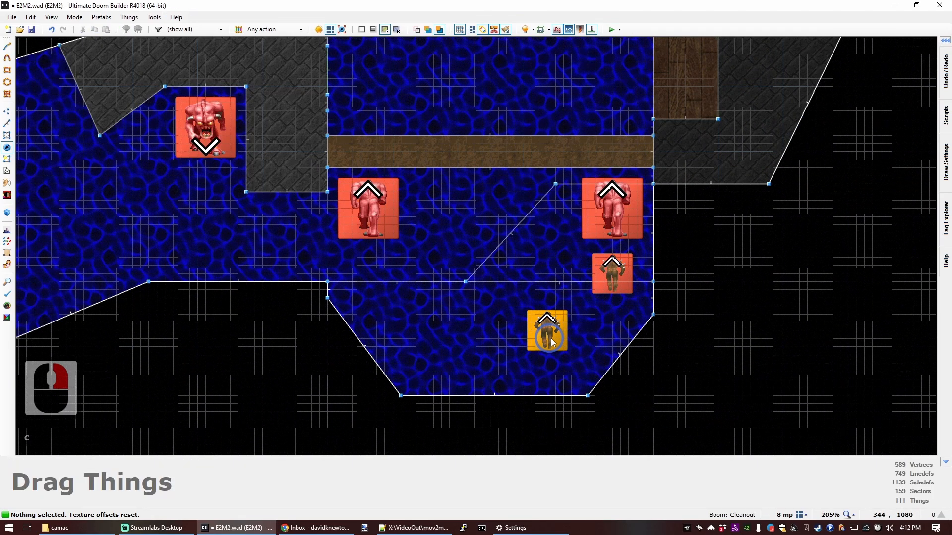
left_click_drag(612, 277, 613, 310)
Place three Former Humans in the western and middle part of the alcove, facing north, and save the map.
double_click(405, 309)
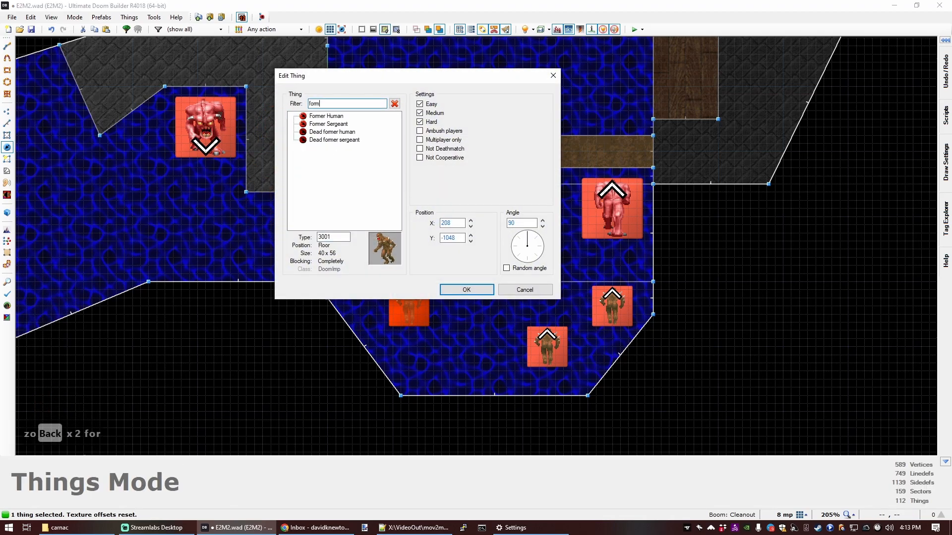
double_click(330, 117)
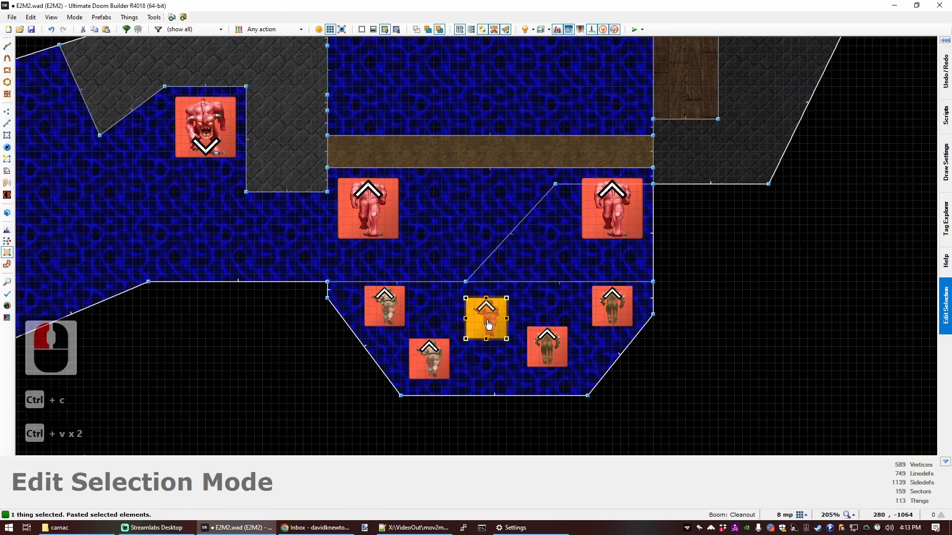
key("c")
scroll(471, 276, "down", 3)
scroll(446, 263, "down", 3)
scroll(386, 255, "up", 5)
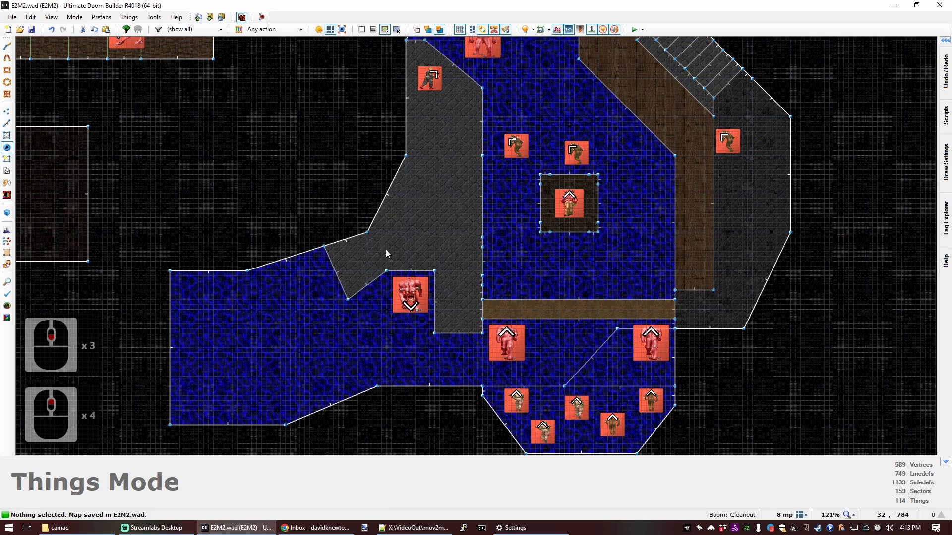
Examine the alcove's monsters, the crossing and the surrounding walls from the eastern stone ledge.
scroll(609, 257, "down", 3)
scroll(609, 256, "up", 3)
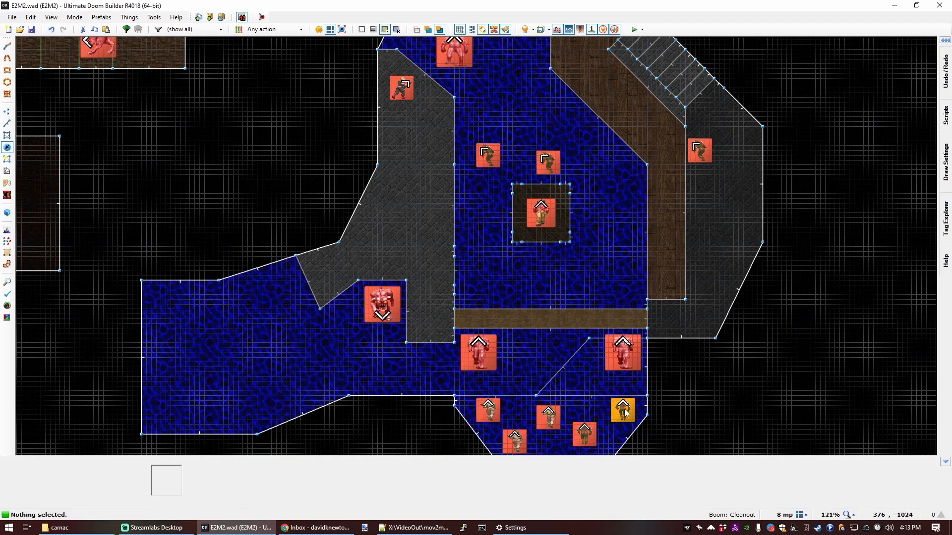
scroll(531, 281, "up", 3)
key("q")
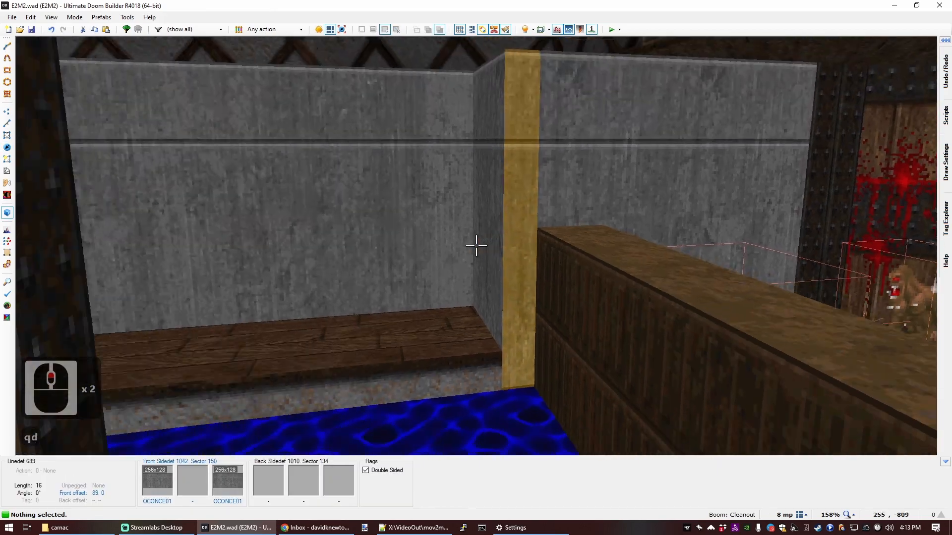
key("d")
key("s")
key("e")
key("s")
key("d")
key("e")
key("d")
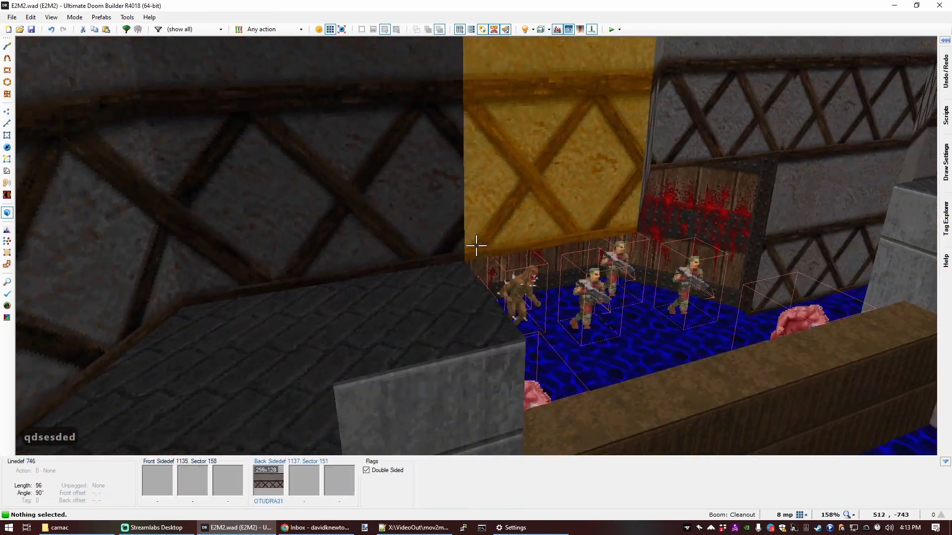
key("s")
key("e")
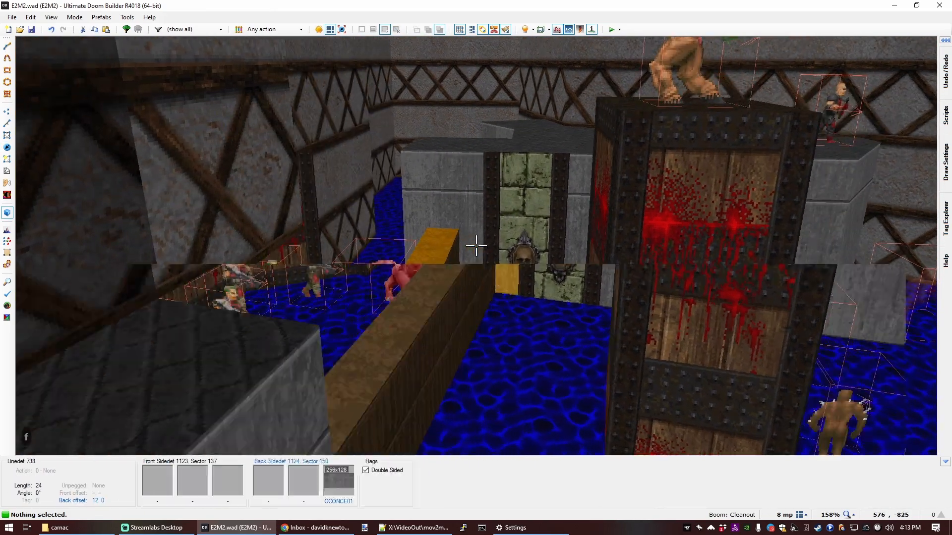
key("f")
key("e")
key("q")
Draw a 64-unit line across the eastern stone ledge's southwestern end to split off a 16-unit-wide strip.
scroll(478, 258, "down", 4)
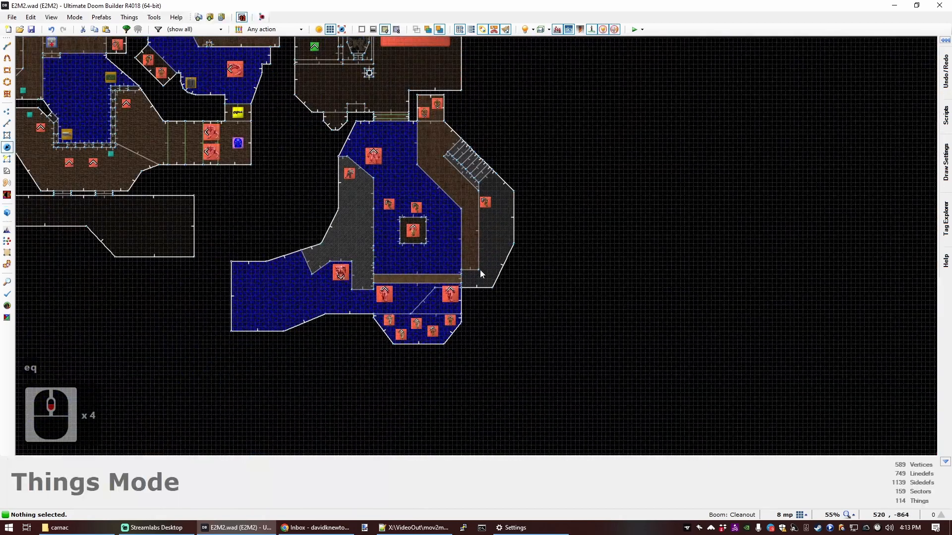
scroll(471, 275, "up", 3)
scroll(467, 283, "up", 2)
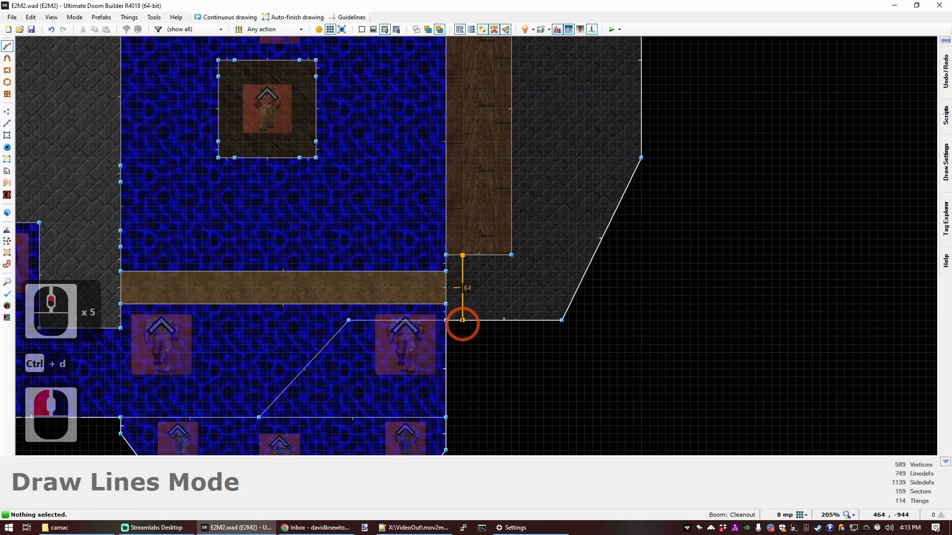
Raise the floor of the new strip on the eastern ledge to 128 to form a pillar.
key("q")
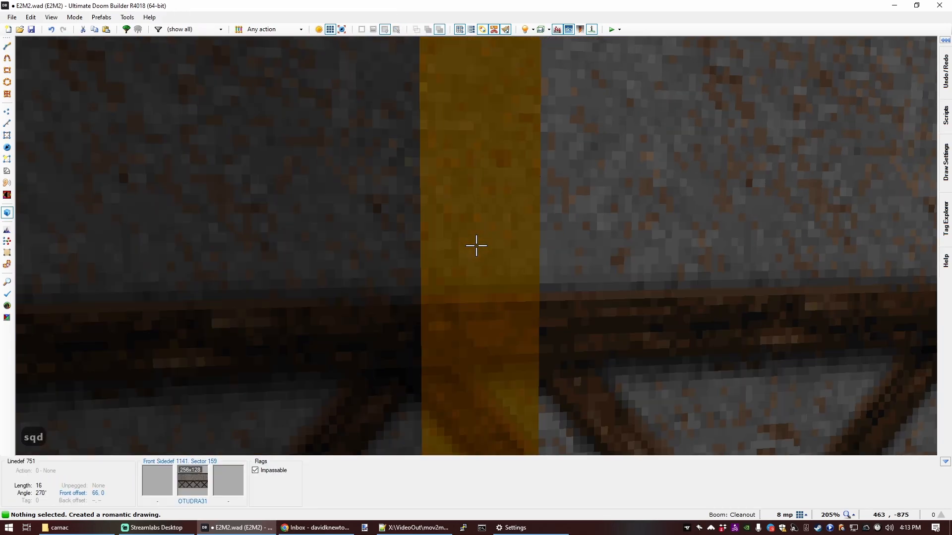
scroll(476, 246, "up", 13)
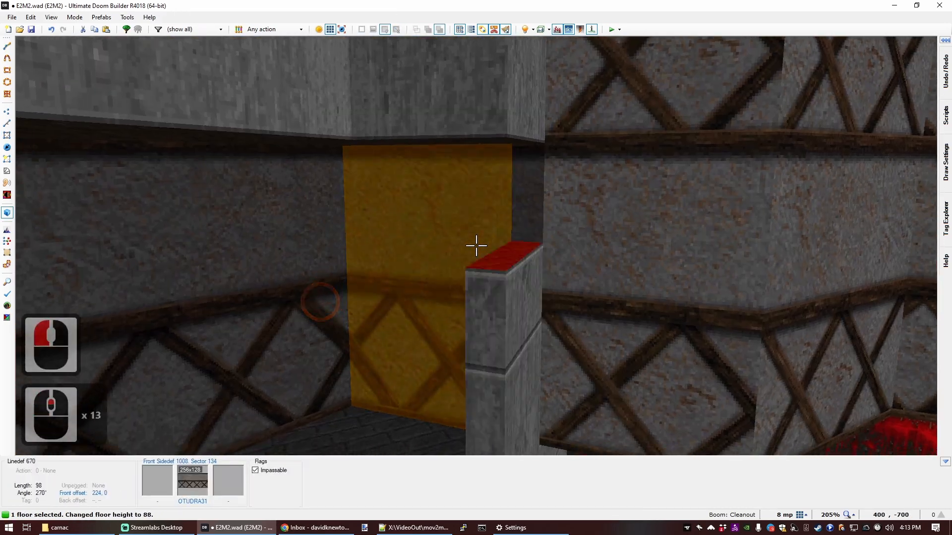
scroll(476, 246, "up", 5)
key("c")
Copy OTUDRA31 from the adjacent ledge wall and apply it to the pillar's inner face with the missing texture.
key("e")
key("d")
key("f")
key("e")
key("s")
key("d")
key("e")
key("d")
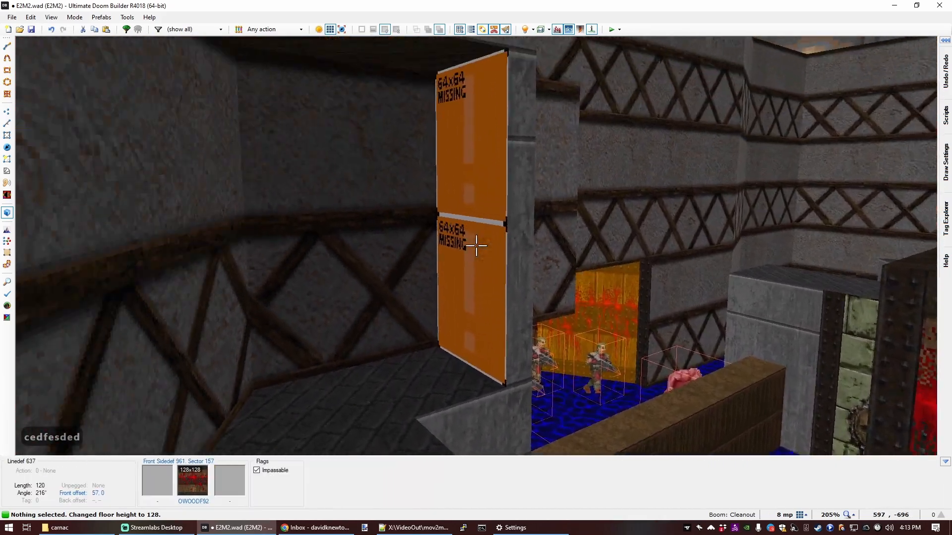
key("e")
key("f")
key("d")
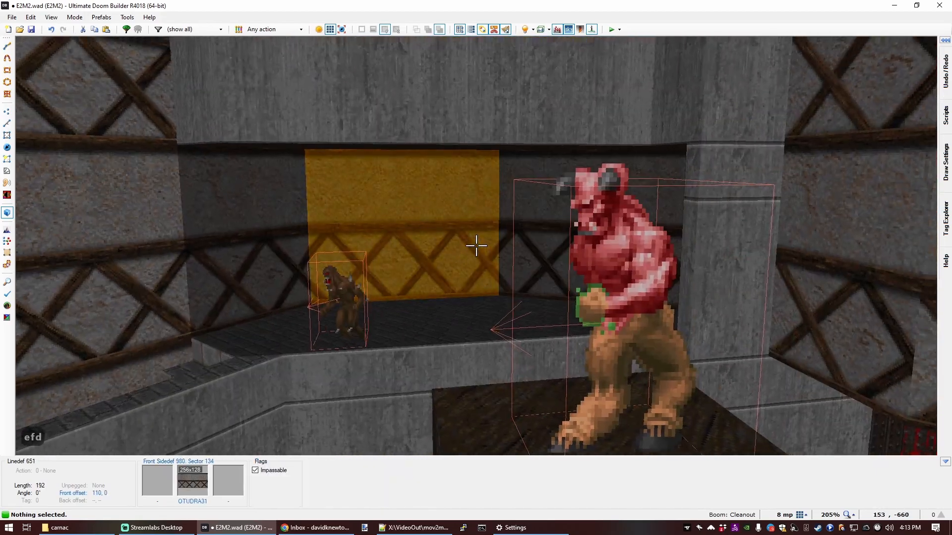
key("e")
key("s")
key("s")
key("e")
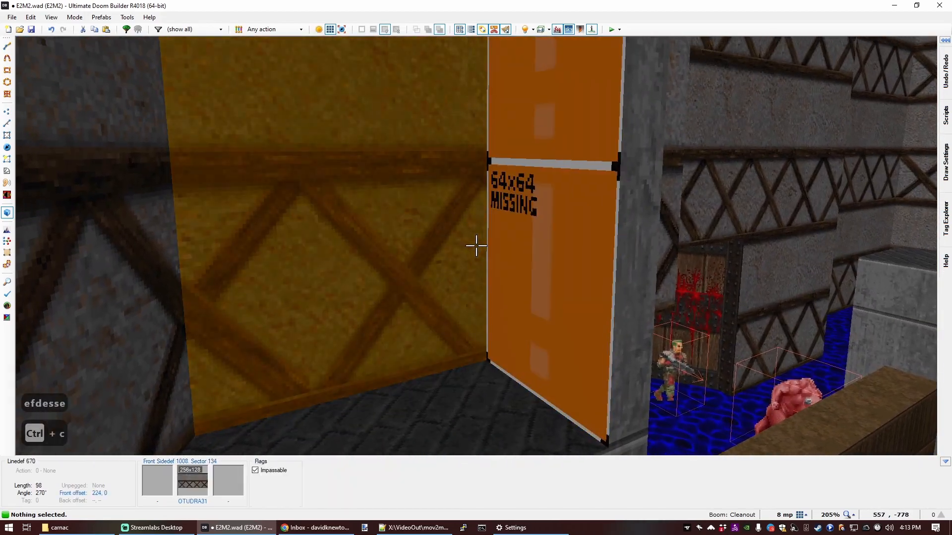
middle_click(475, 245)
Examine the textured pillar, the crossing, the wooden walkway and the western water channel from around the courtyard.
key("d")
key("f")
key("e")
key("s")
key("s")
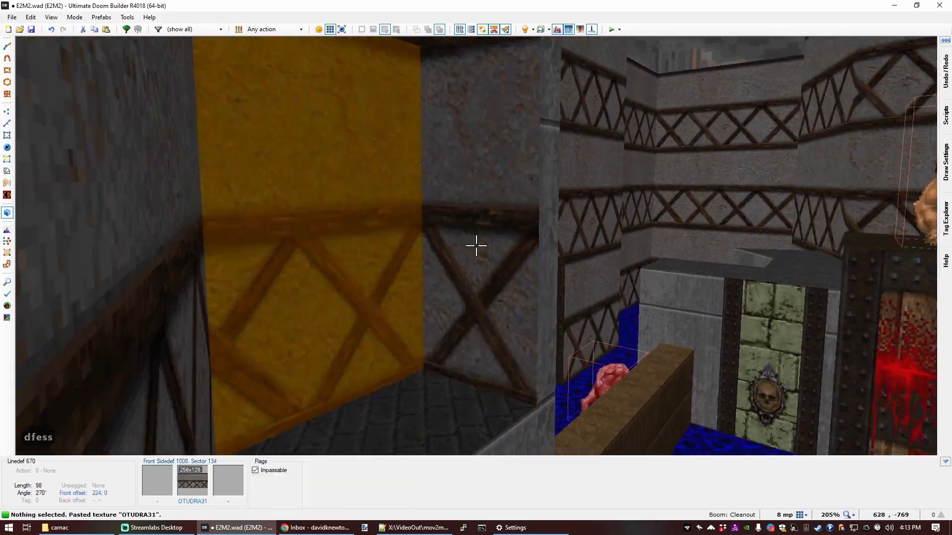
key("s")
key("e")
key("s")
key("f")
key("e")
key("d")
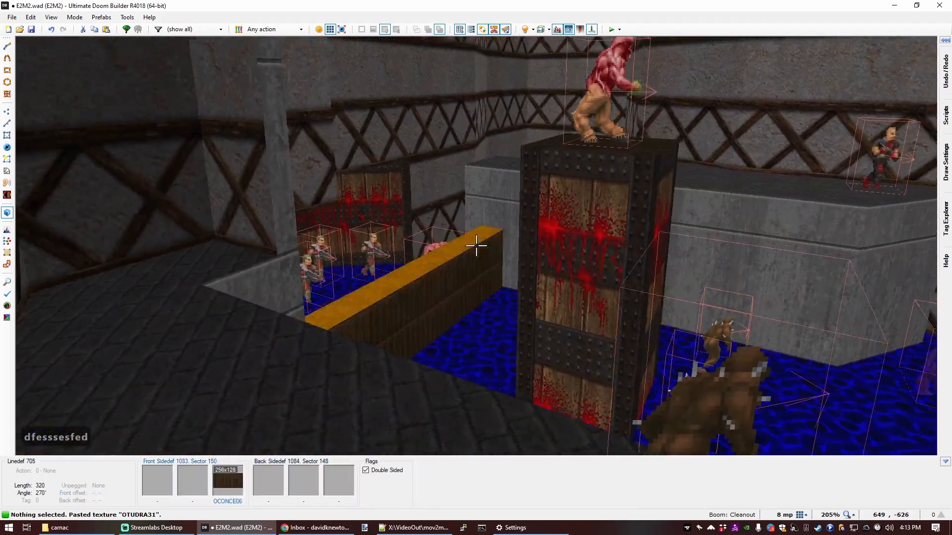
key("f")
key("e")
key("s")
key("e")
key("e")
key("s")
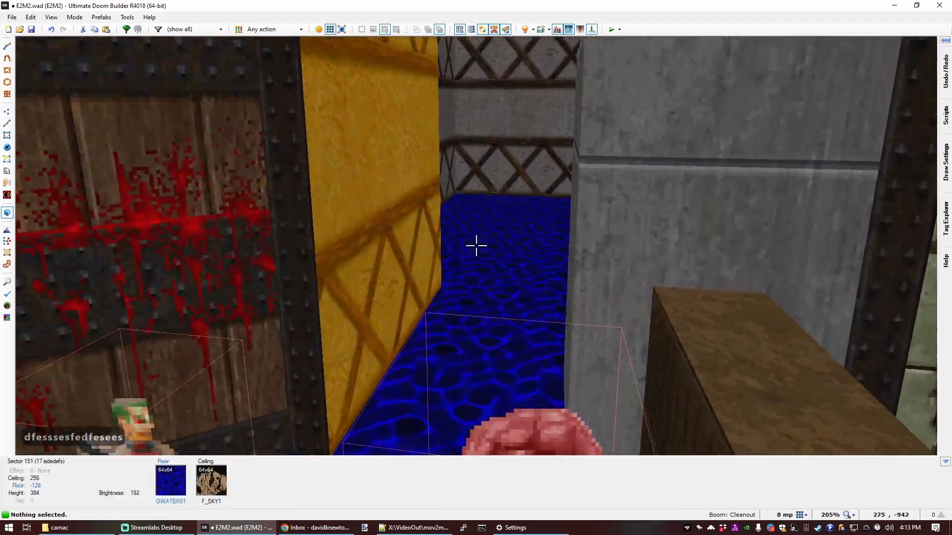
key("e")
key("s")
key("d")
key("e")
key("f")
key("f")
key("f")
key("e")
key("d")
key("s")
key("e")
key("d")
key("d")
key("s")
key("e")
key("f")
key("f")
key("f")
key("e")
key("f")
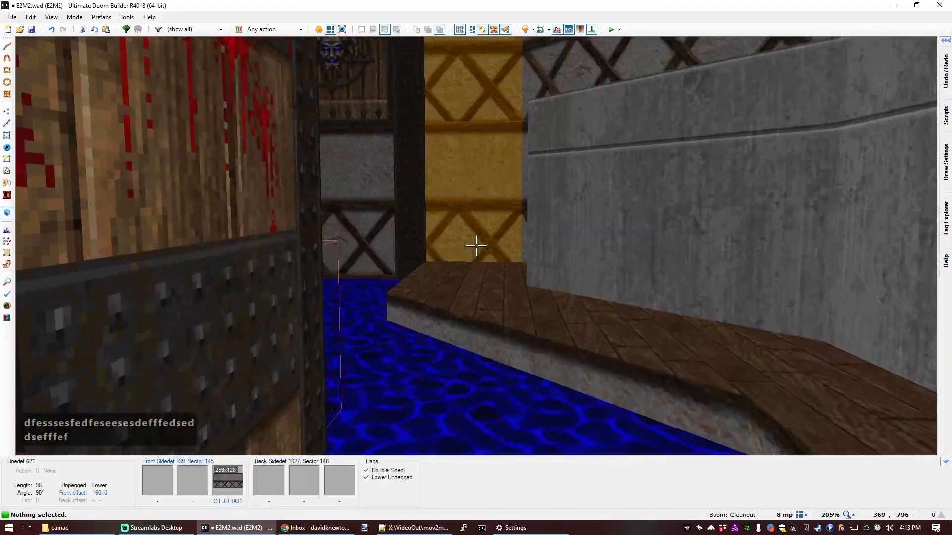
key("e")
key("e")
key("d")
key("s")
key("f")
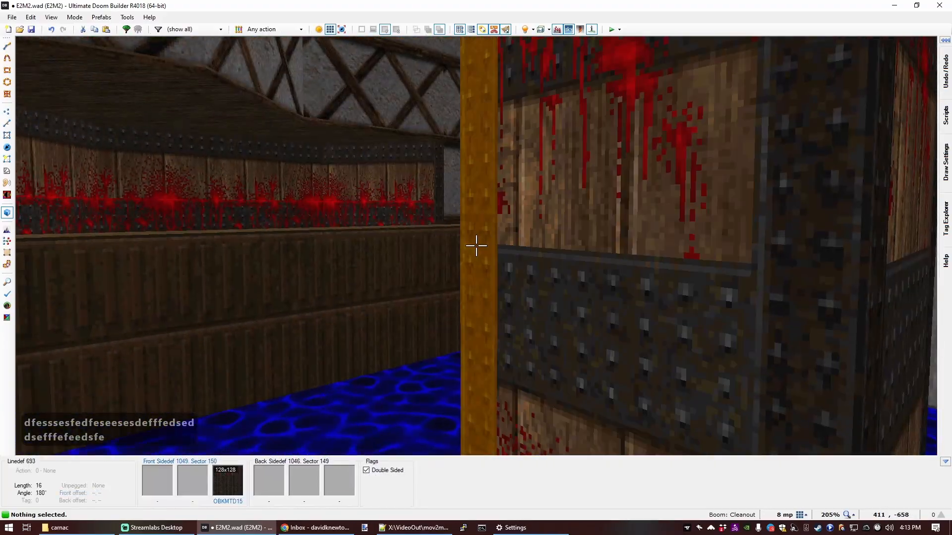
key("e")
key("e")
key("s")
key("e")
key("s")
key("e")
key("e")
key("s")
key("f")
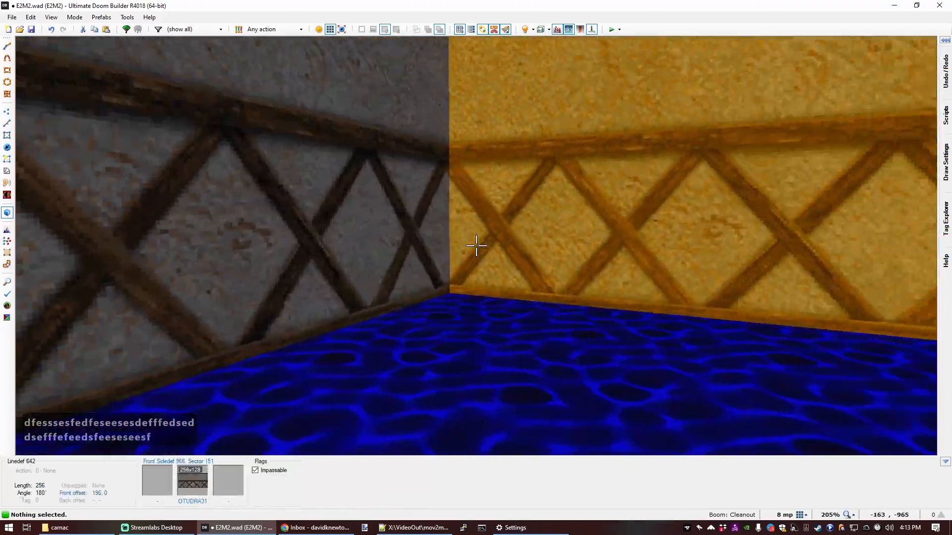
Reshape the western stone ledge's vertices to extend it along the water channel's northern side to the west wall.
key("q")
scroll(10, 327, "down", 4)
scroll(123, 372, "up", 3)
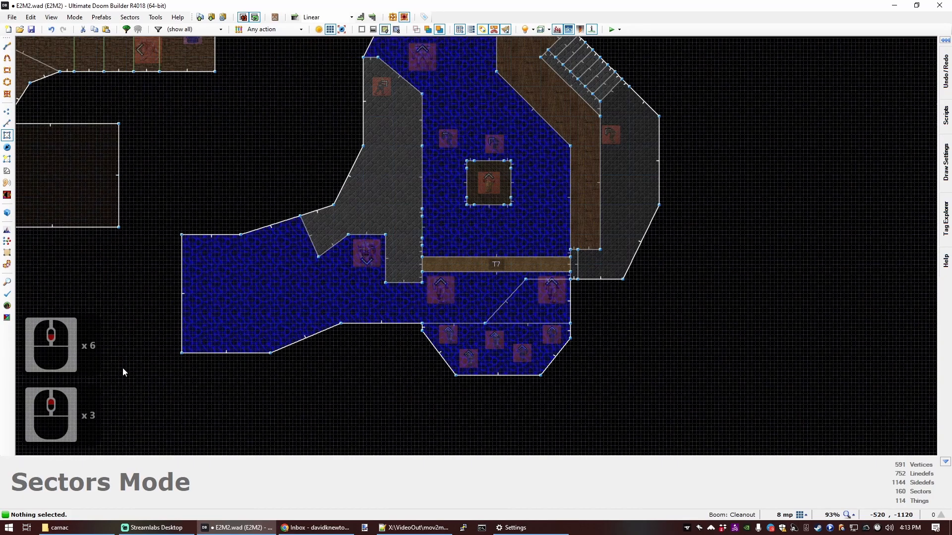
key("Left")
key("Left")
key("Down")
key("Left")
key("Left")
key("Left")
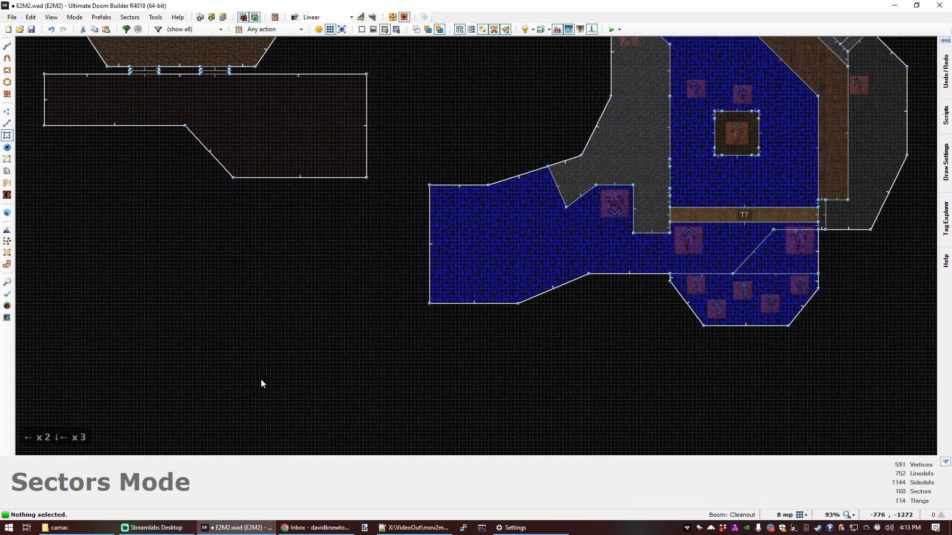
key("c")
key("v")
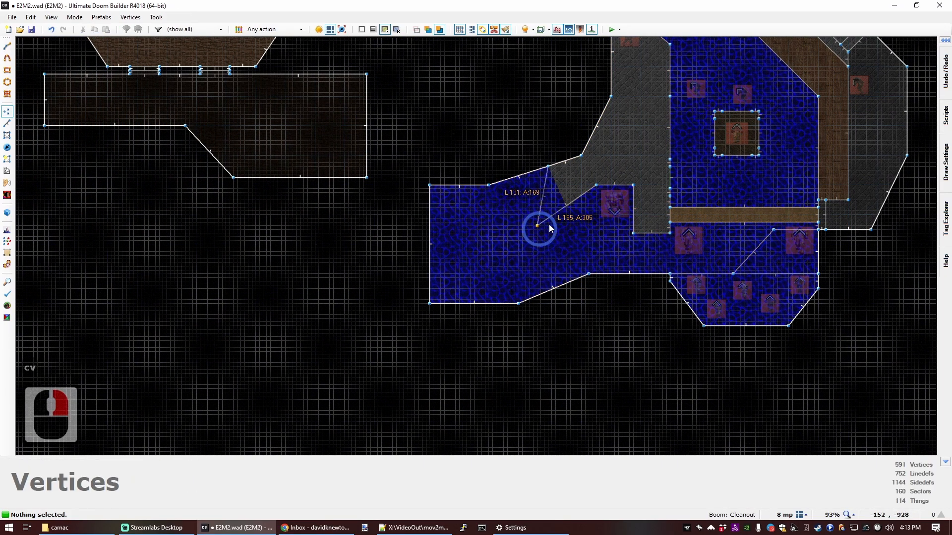
right_click_drag(570, 207, 599, 211)
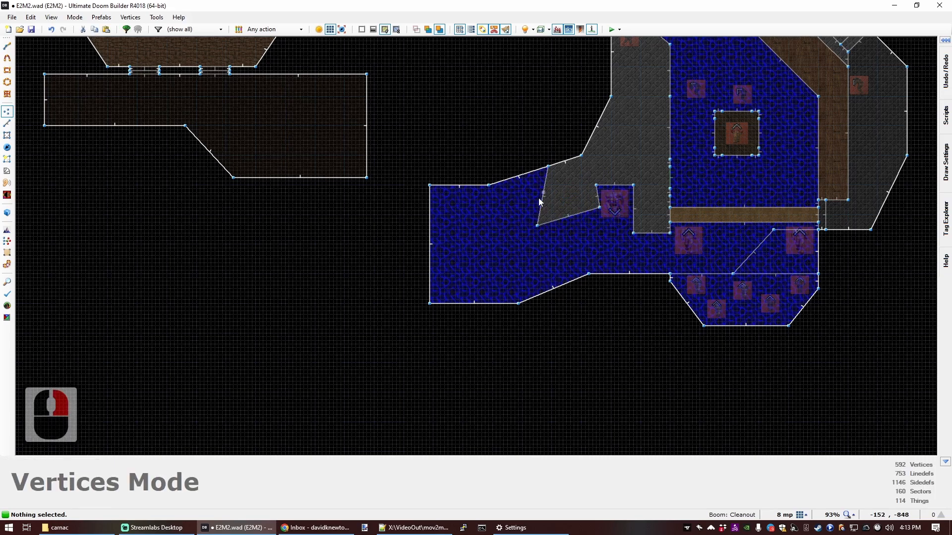
right_click_drag(540, 201, 489, 184)
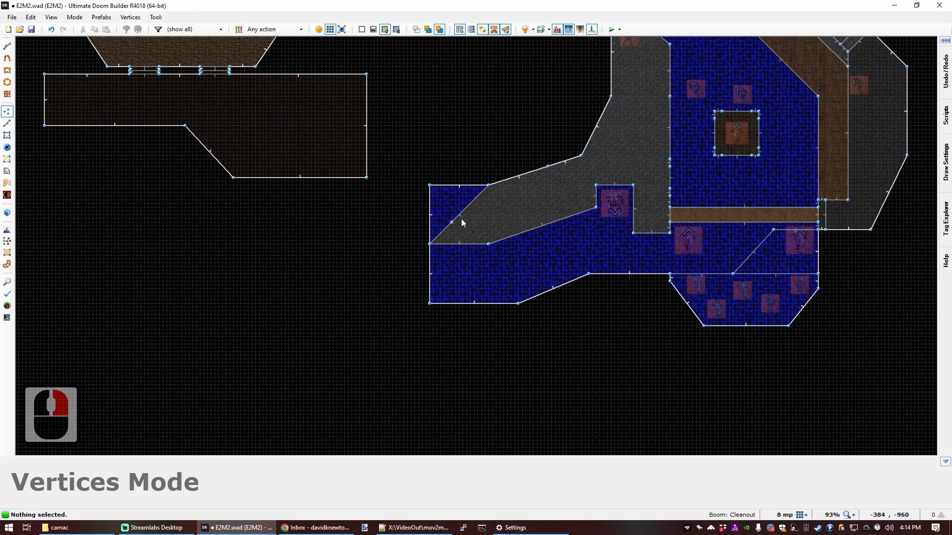
scroll(441, 221, "down", 2)
scroll(408, 194, "up", 2)
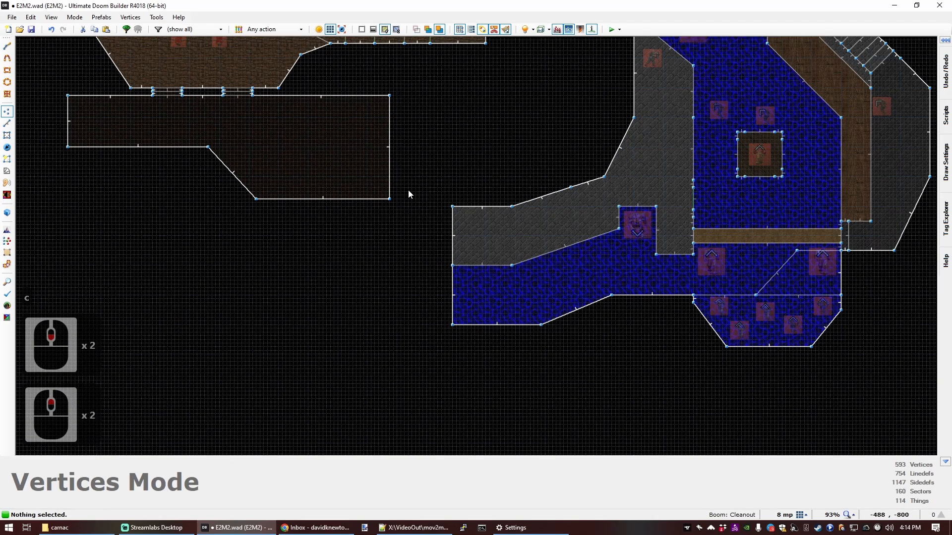
Examine how the extended stone ledge lies in relation to the dark room to its northwest.
key("q")
key("d")
key("d")
key("d")
key("d")
key("d")
key("d")
key("d")
key("d")
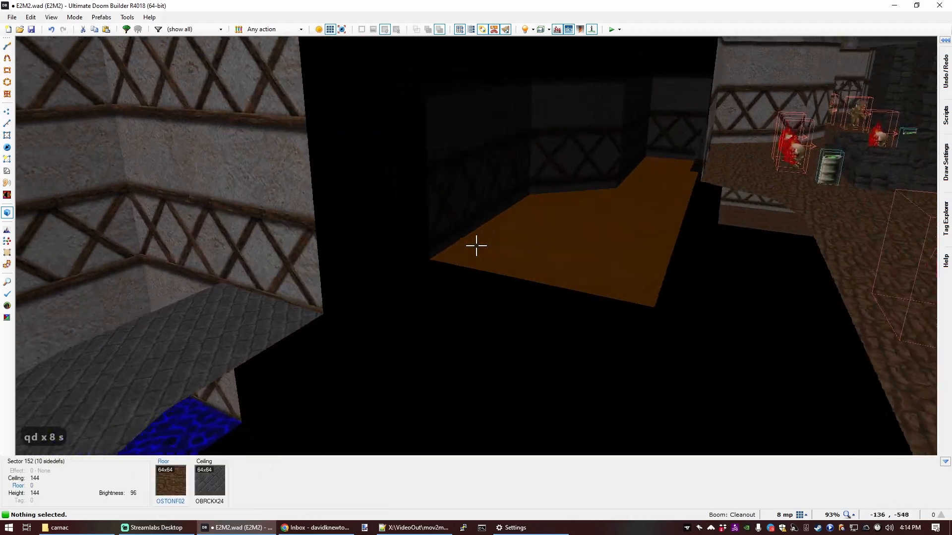
key("s")
key("e")
key("s")
key("d")
key("q")
scroll(470, 238, "up", 8)
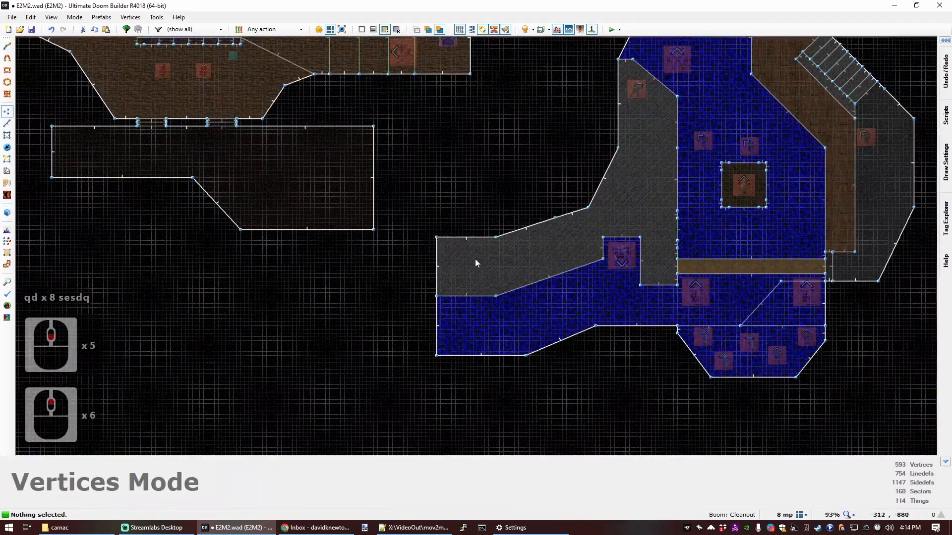
Draw a bent passage sector joining the dark room's east wall to the north edge of the western stone ledge.
scroll(451, 223, "down", 6)
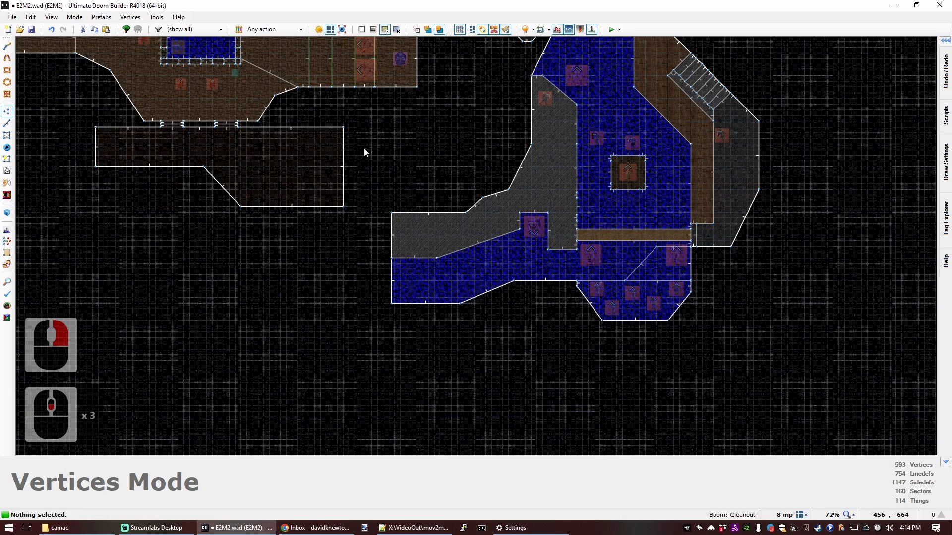
scroll(363, 149, "up", 5)
key("c")
key("ctrl+d")
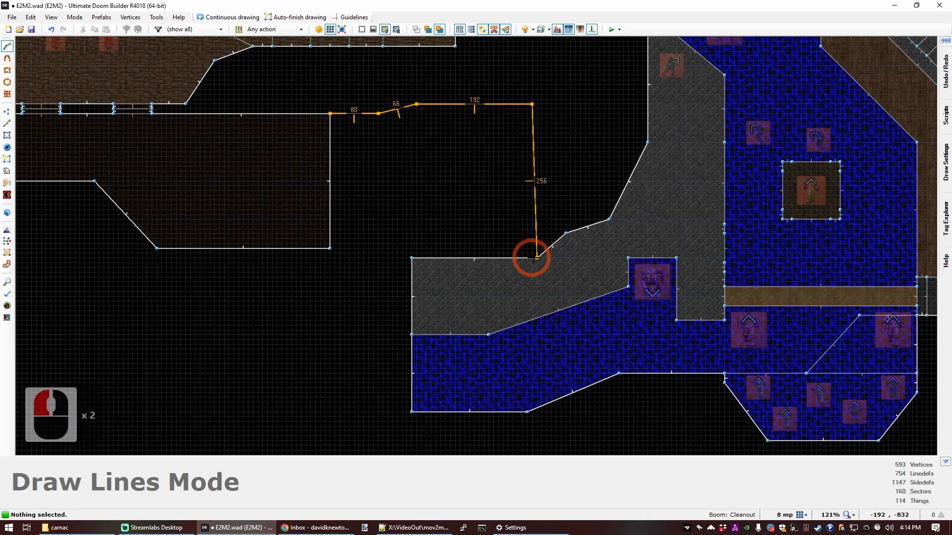
scroll(533, 260, "up", 4)
scroll(382, 250, "down", 5)
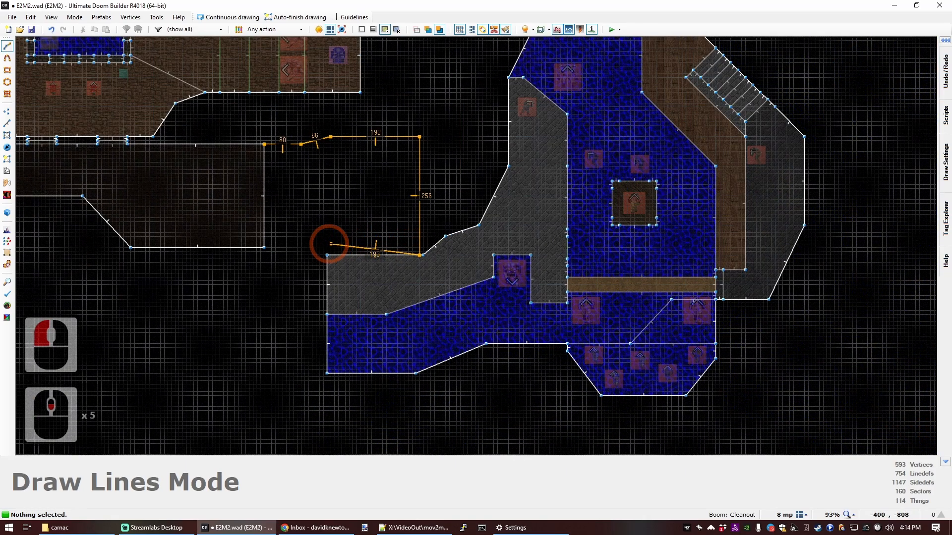
scroll(343, 269, "up", 2)
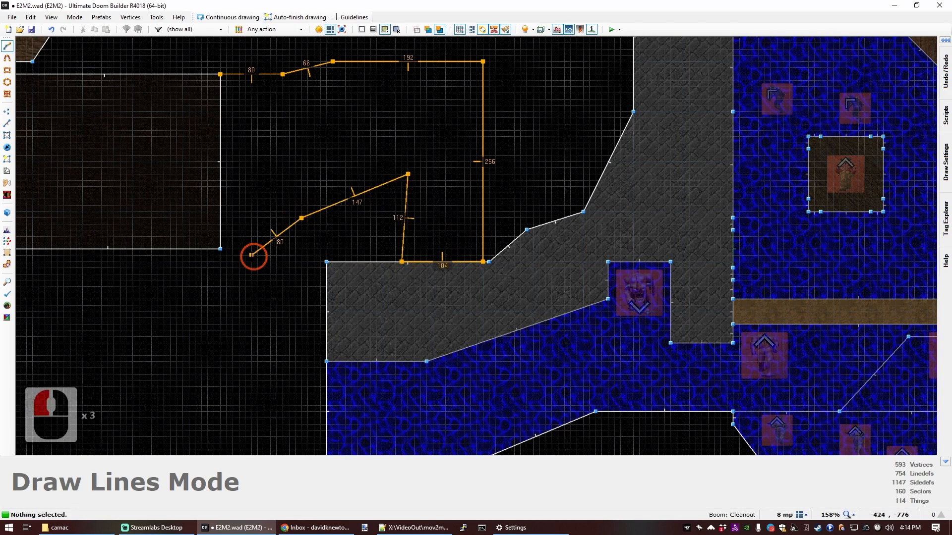
left_click(220, 74)
scroll(269, 139, "down", 6)
scroll(245, 170, "up", 2)
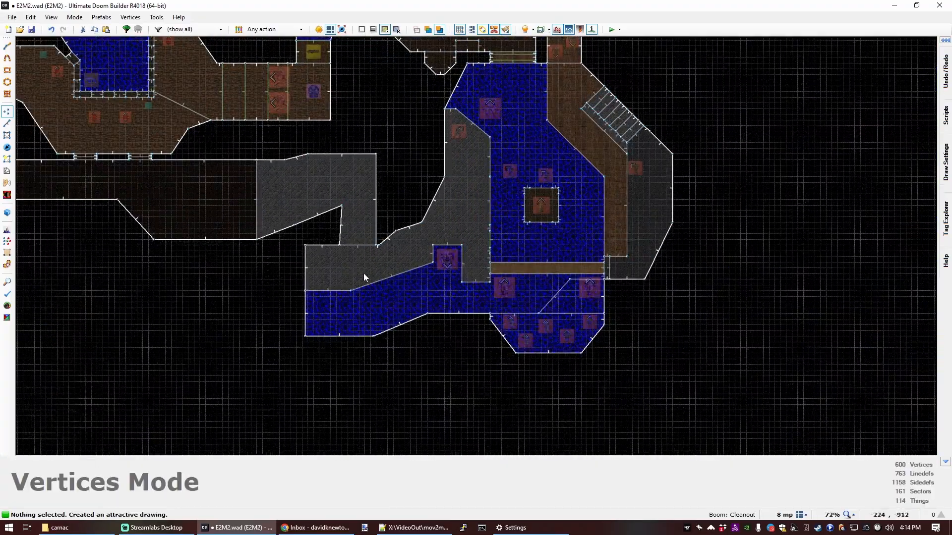
Add two vertices to the western water channel's outline and pull its southern side down into a long tapering basin.
scroll(364, 276, "down", 1)
scroll(341, 304, "up", 2)
scroll(375, 291, "down", 2)
scroll(380, 323, "up", 1)
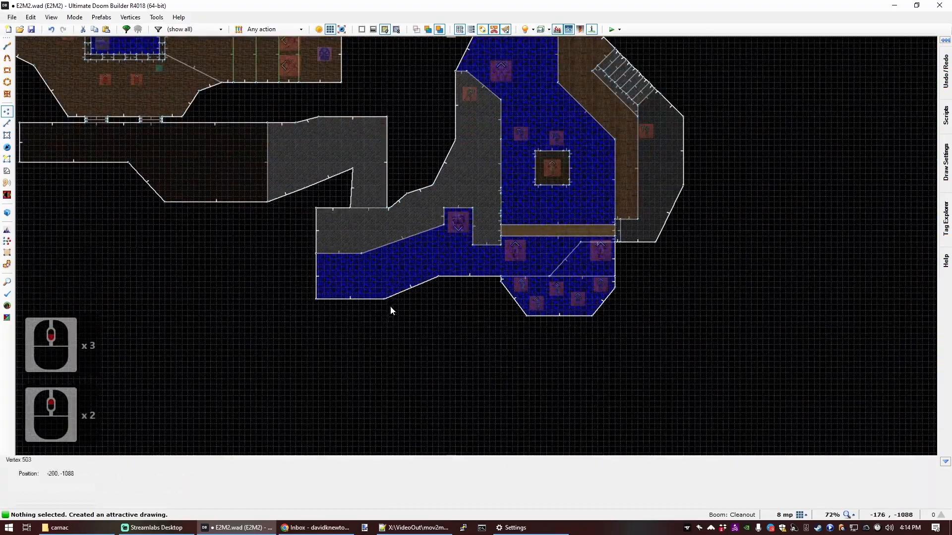
key("c")
key("v")
left_click_drag(410, 291, 425, 325)
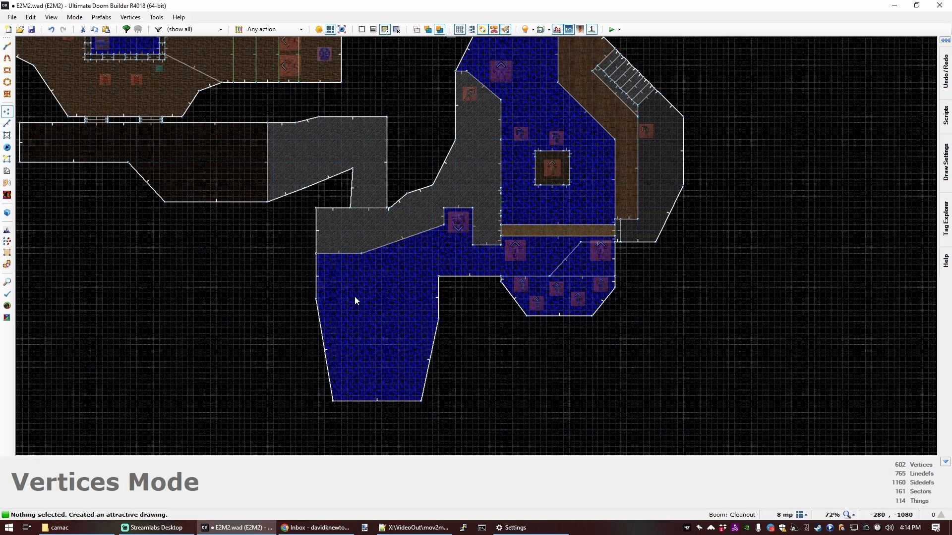
Split the water basin with a line running 192 units south from the ledge's corner, then east to the basin's east wall.
scroll(355, 300, "up", 1)
key("ctrl+d")
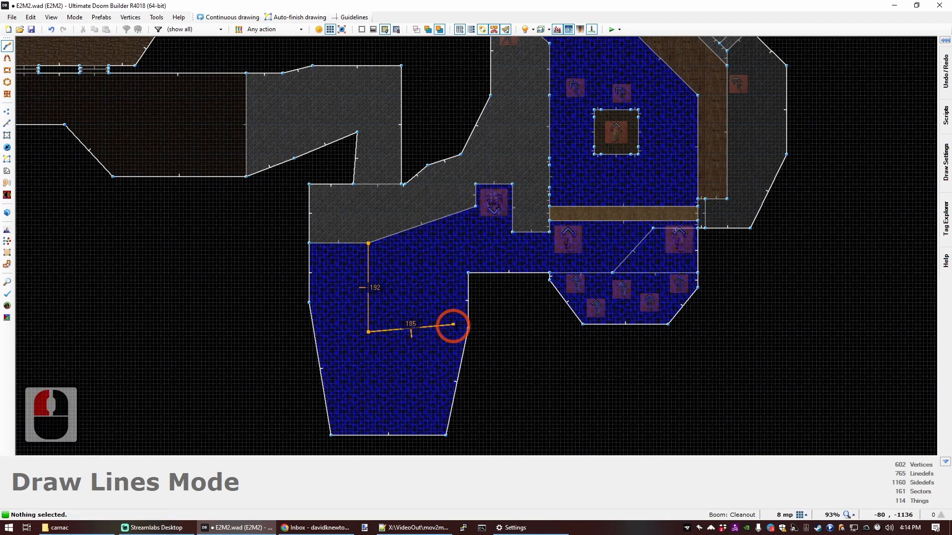
right_click(468, 330)
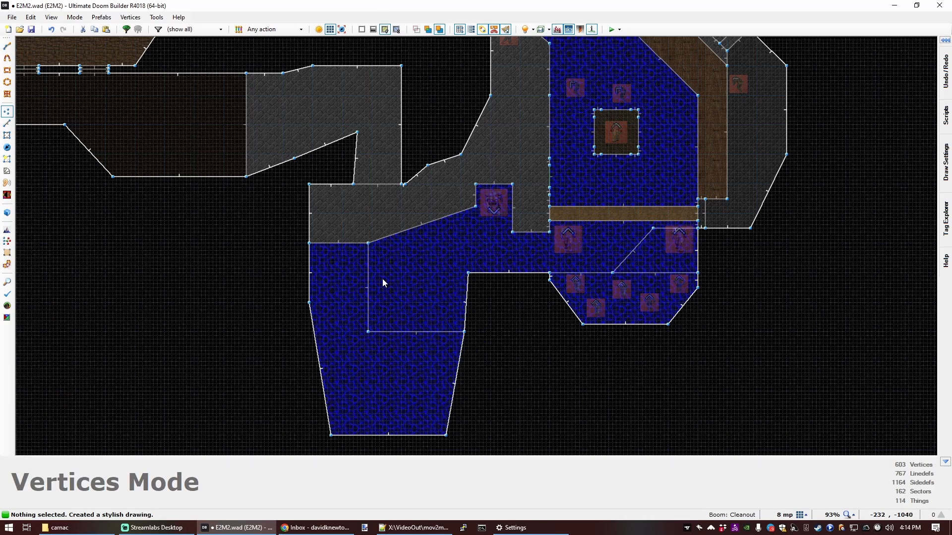
Examine the joined ledge, the new passage and the enlarged water basin in 3D from several sides.
key("q")
key("d")
key("s")
key("e")
key("e")
key("s")
key("s")
key("d")
key("f")
key("f")
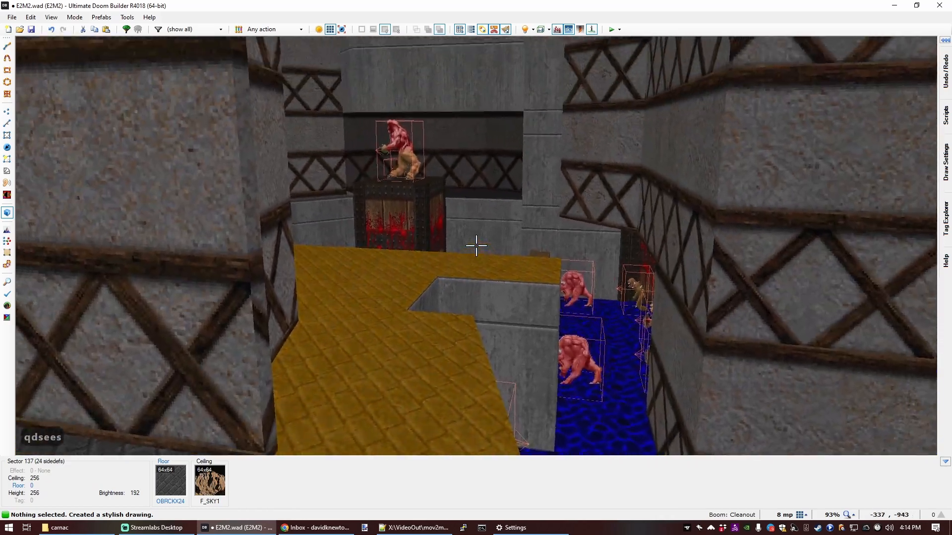
key("s")
key("e")
key("d")
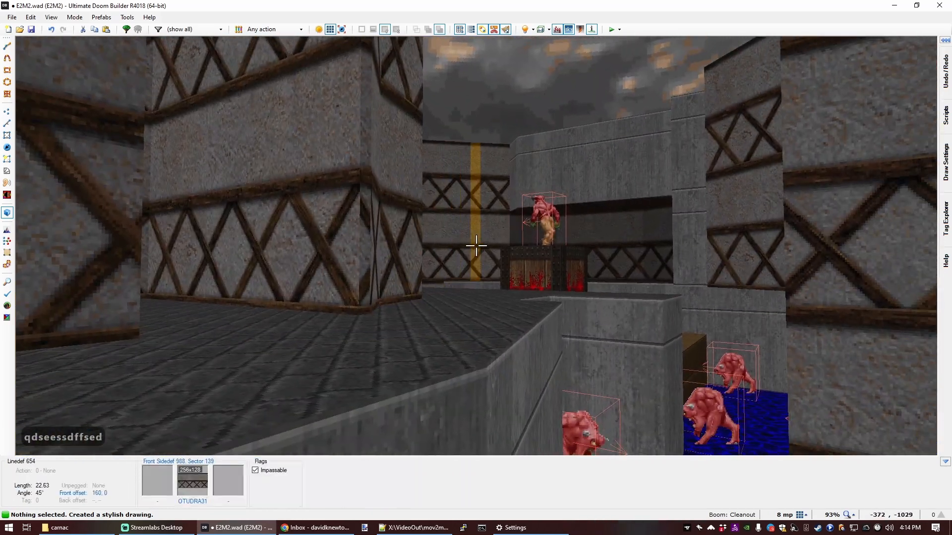
key("s")
key("e")
key("d")
key("f")
key("d")
key("e")
key("s")
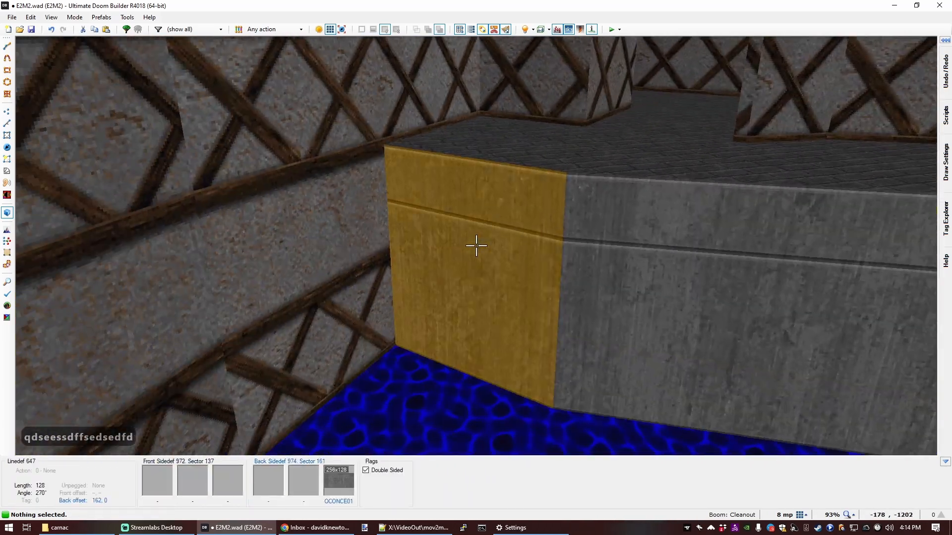
key("d")
key("e")
key("q")
scroll(326, 221, "down", 3)
scroll(334, 197, "up", 5)
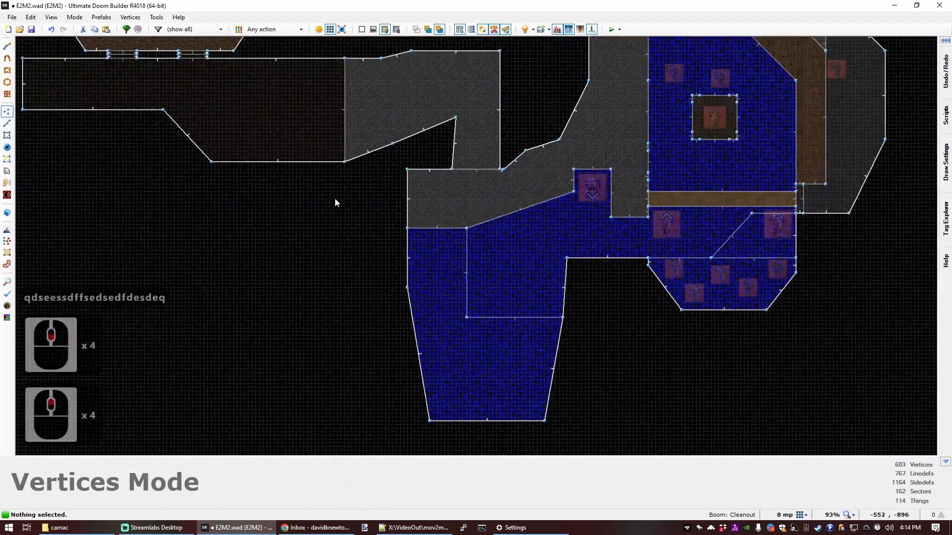
Raise the floor of the split-off western water sector to -64.
key("q")
key("d")
key("f")
key("f")
left_click(476, 245)
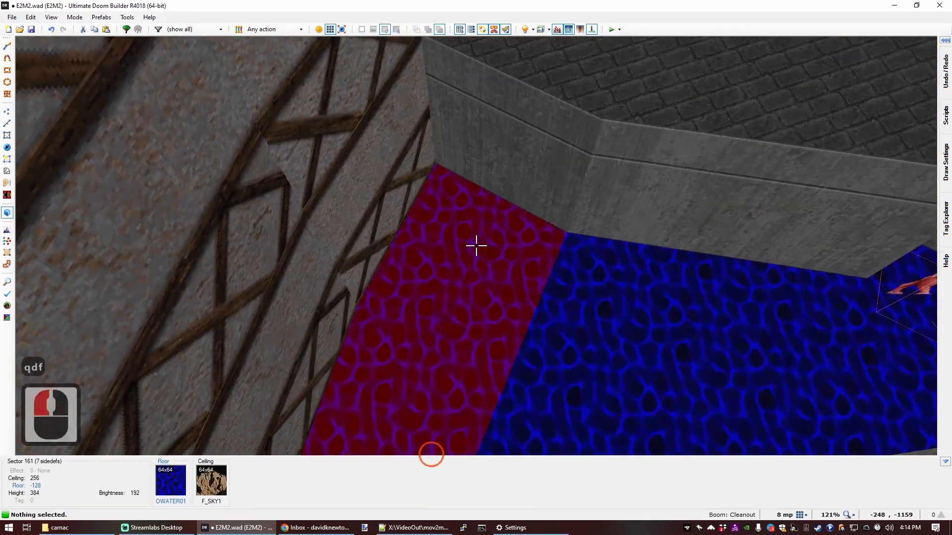
scroll(477, 246, "up", 11)
key("e")
scroll(476, 246, "up", 6)
key("d")
scroll(476, 246, "down", 1)
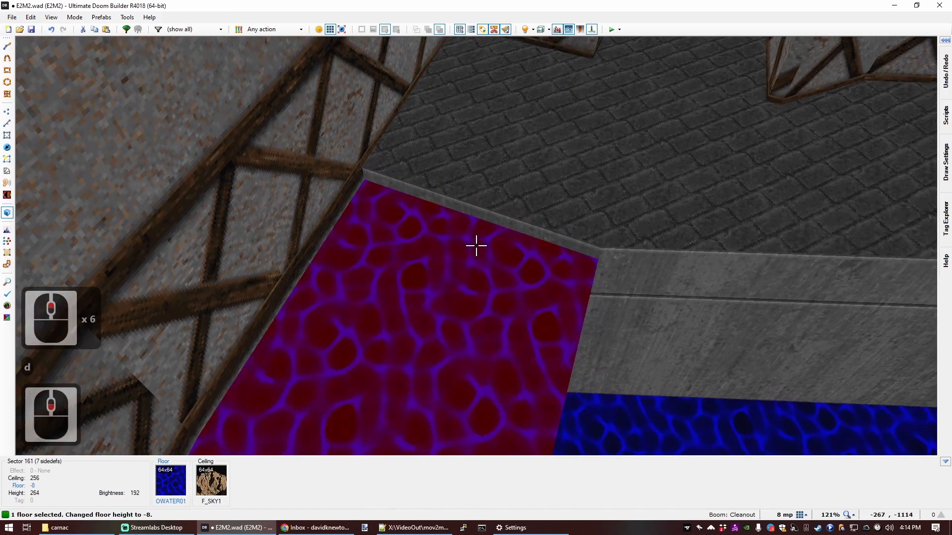
scroll(477, 245, "down", 2)
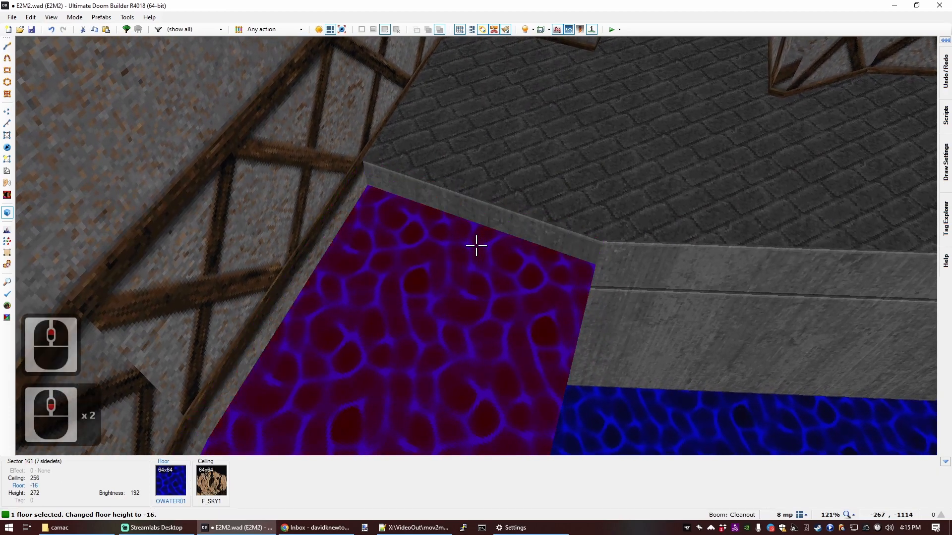
scroll(476, 245, "down", 1)
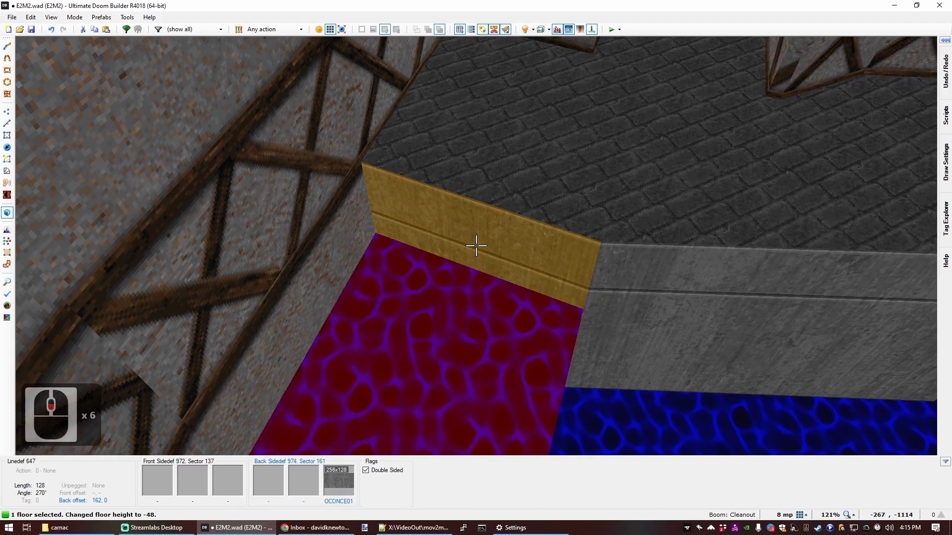
key("c")
Examine how the raised water sits against the concrete ledge face and the lower channel with the demons.
key("e")
key("d")
key("s")
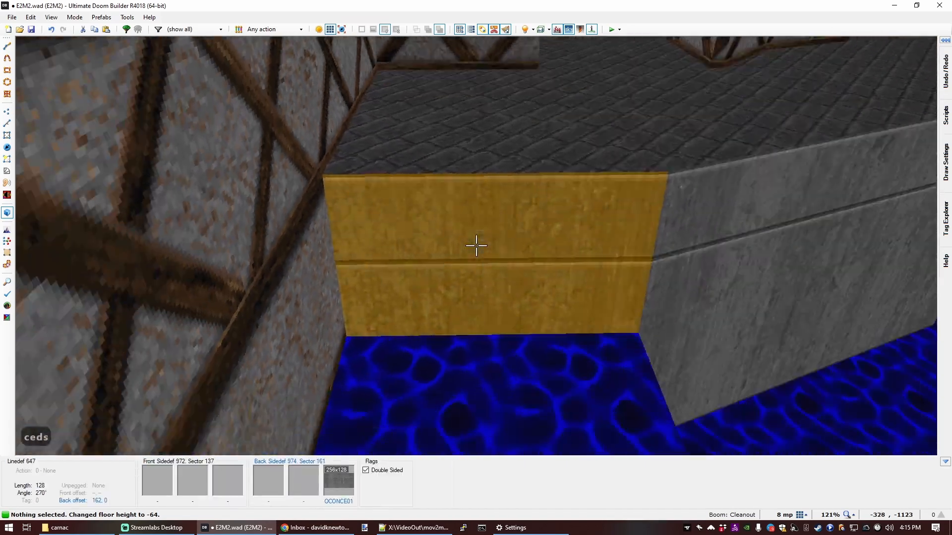
key("e")
key("d")
key("d")
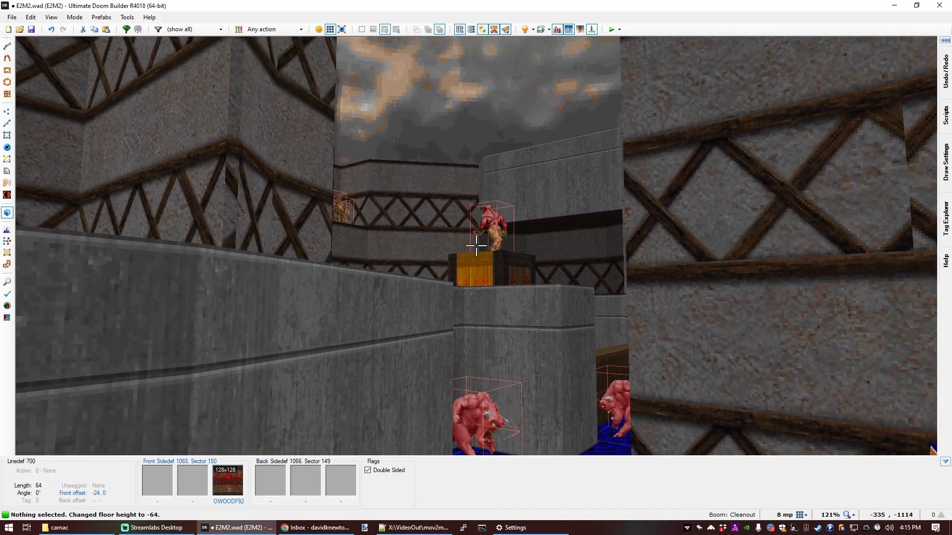
key("e")
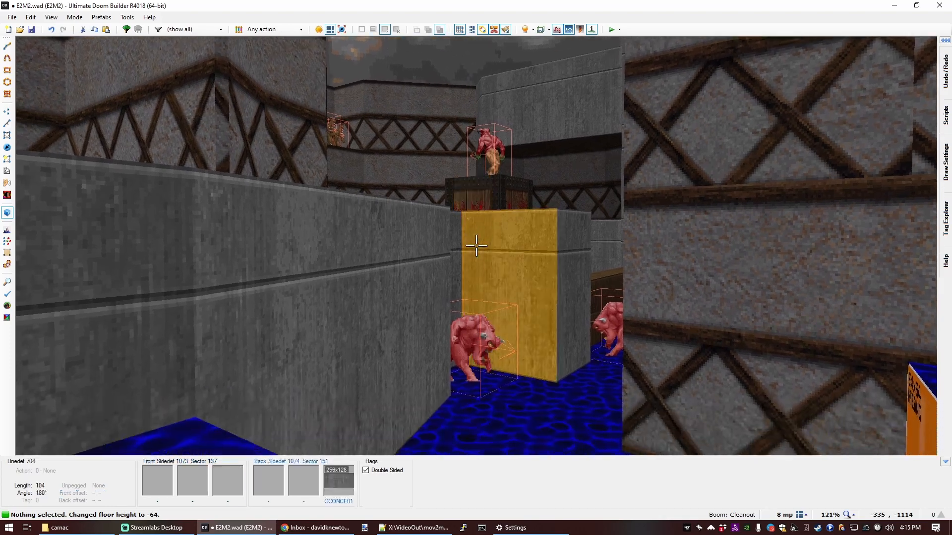
key("q")
Move the ledge's east-edge vertex nearest the wooden walkway slightly south along the edge.
scroll(479, 243, "up", 4)
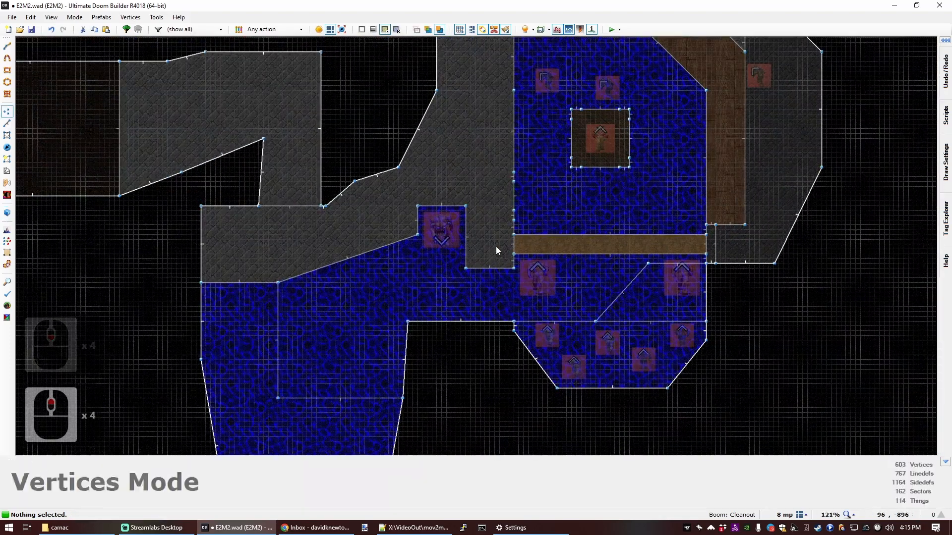
scroll(498, 231, "up", 1)
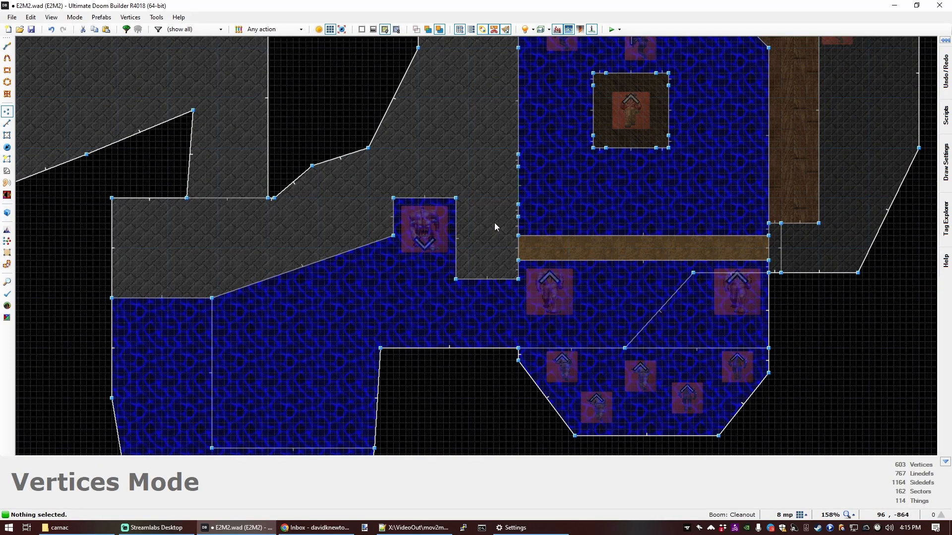
scroll(499, 229, "up", 1)
key("ctrl+d")
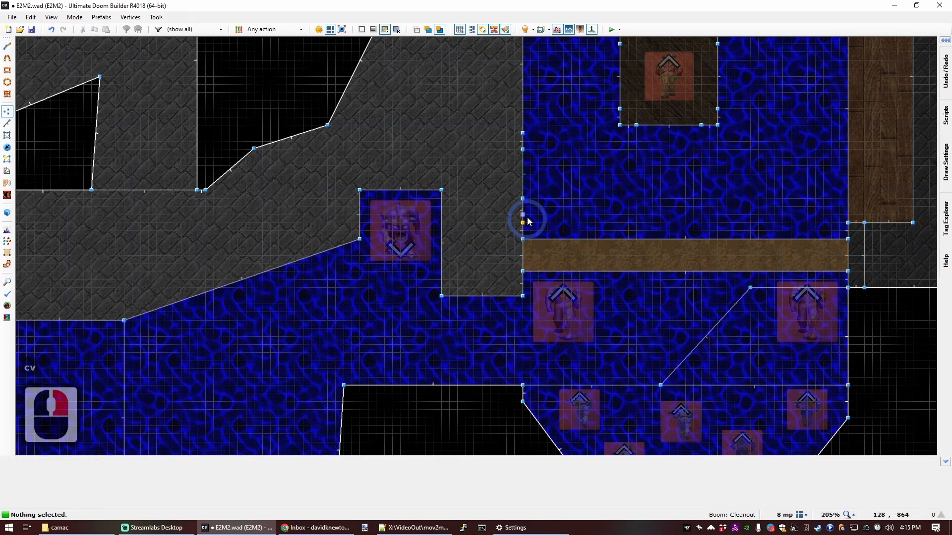
Try to draw a line across the ledge from its east edge to the demon alcove's eastern side.
key("ctrl+d")
left_click(522, 222)
right_click(449, 204)
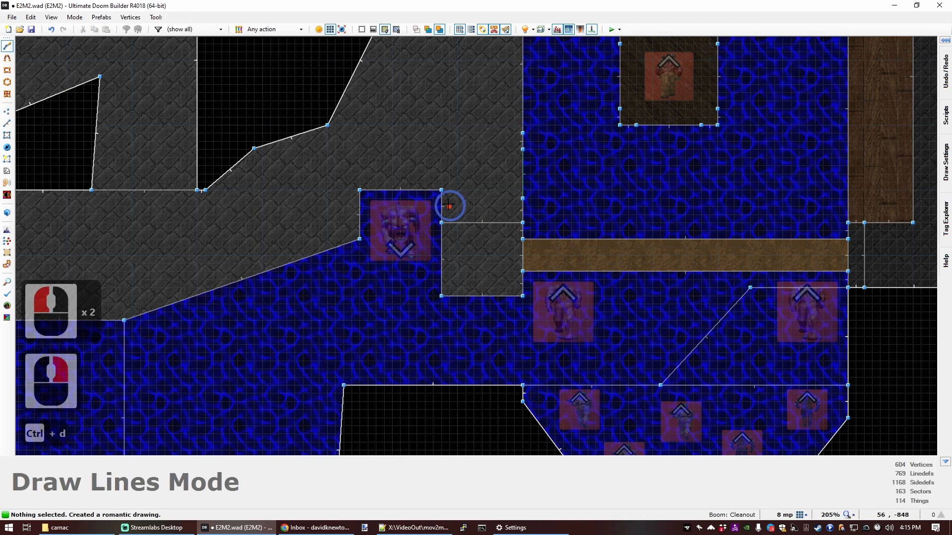
key("ctrl+z")
scroll(453, 221, "down", 3)
scroll(466, 197, "up", 3)
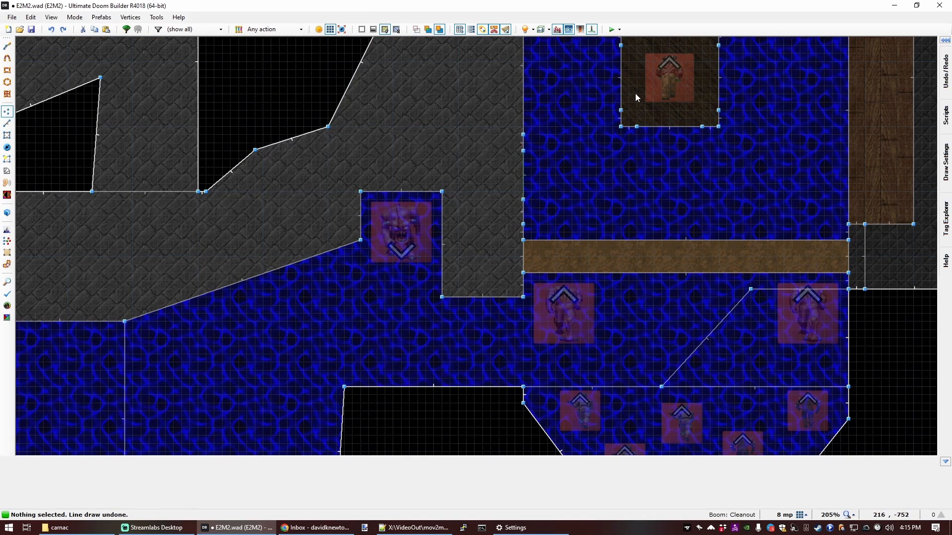
scroll(495, 237, "down", 3)
scroll(490, 218, "up", 3)
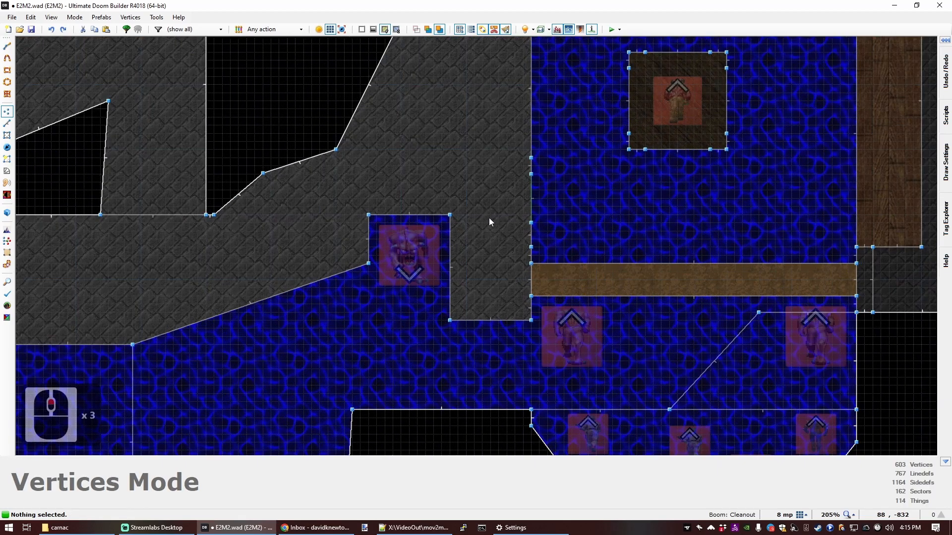
key("ctrl+d")
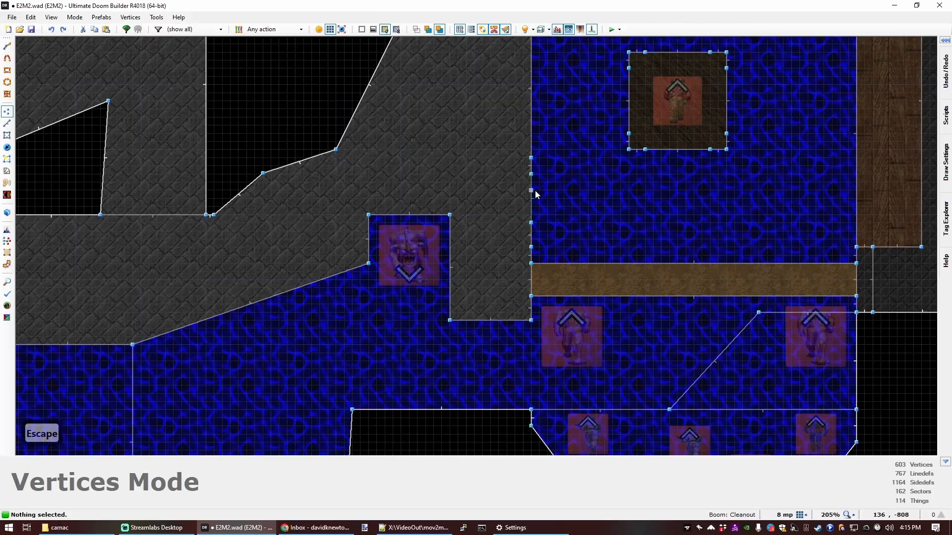
Examine the western ledge's southern edge where it meets the raised water.
scroll(554, 185, "down", 5)
scroll(367, 266, "up", 2)
scroll(325, 270, "up", 2)
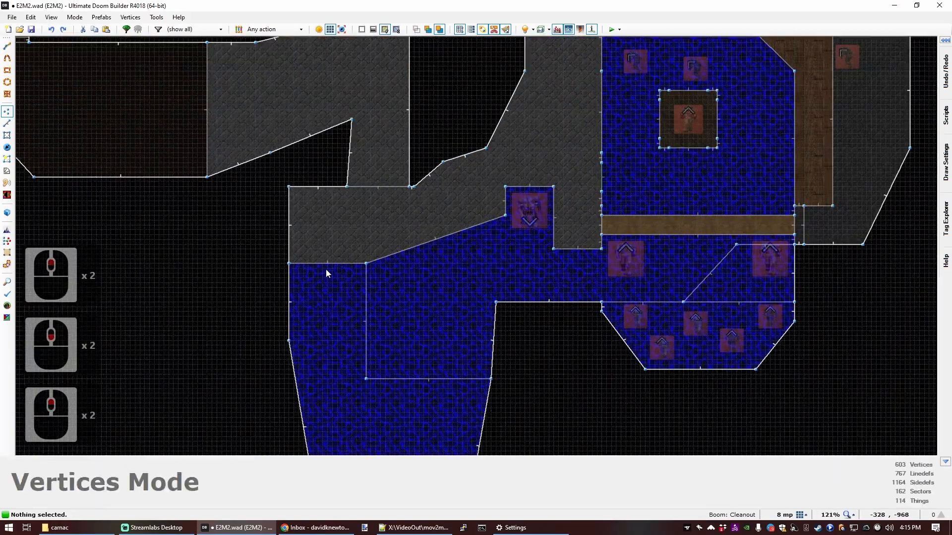
key("q")
key("e")
key("f")
key("q")
scroll(517, 224, "down", 3)
scroll(639, 163, "up", 4)
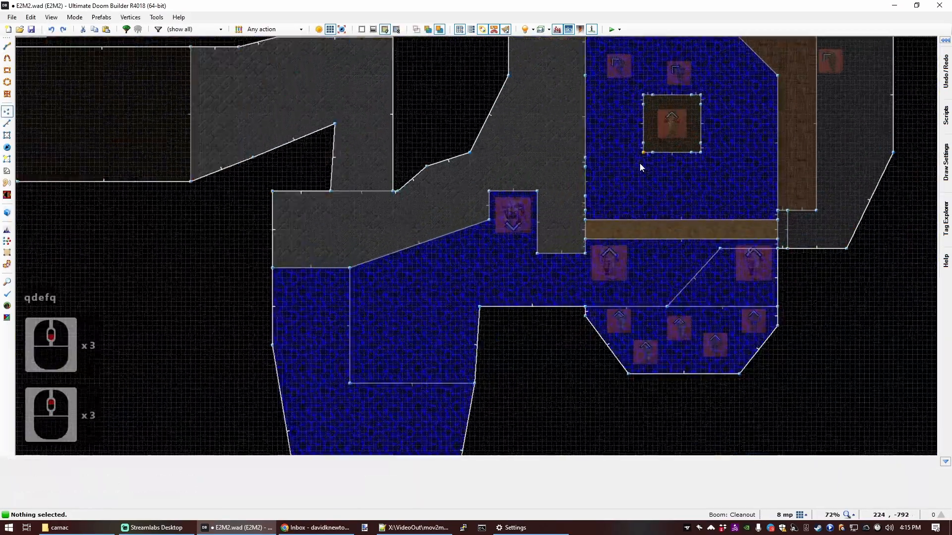
Copy the four closely spaced vertices from the ledge's east edge and paste them, rotated, onto the western ledge's southern edge.
key("v")
key("c")
key("v")
left_click_drag(567, 144, 587, 224)
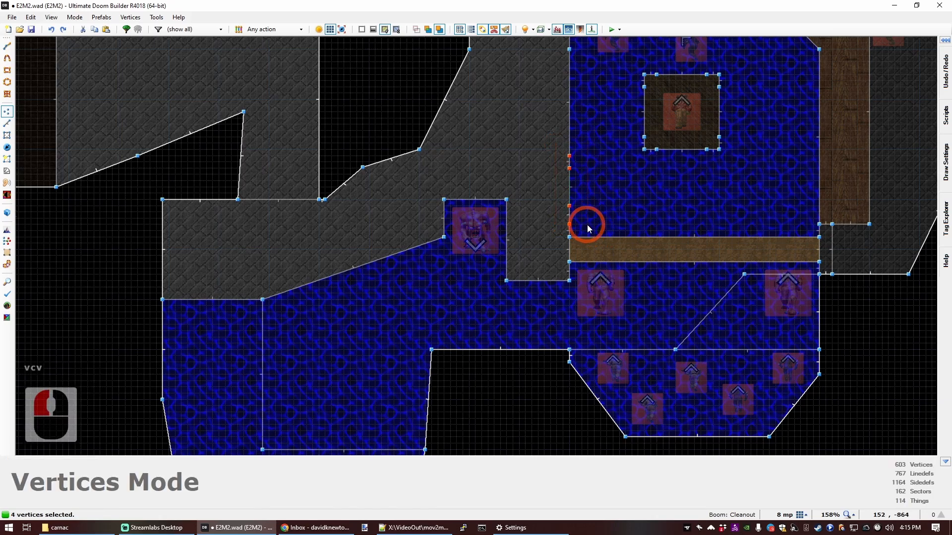
key("ctrl+c")
scroll(613, 187, "down", 3)
scroll(463, 237, "up", 3)
key("ctrl+v")
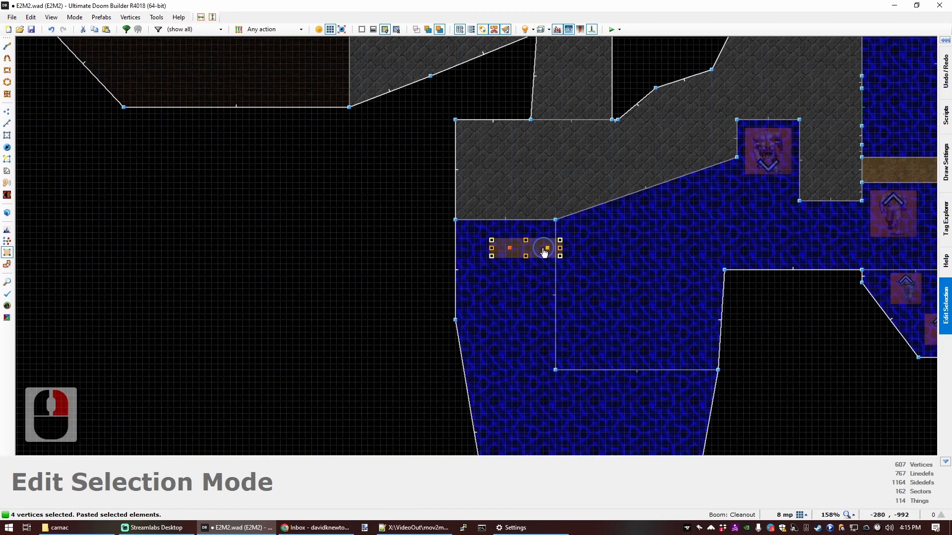
left_click(512, 246)
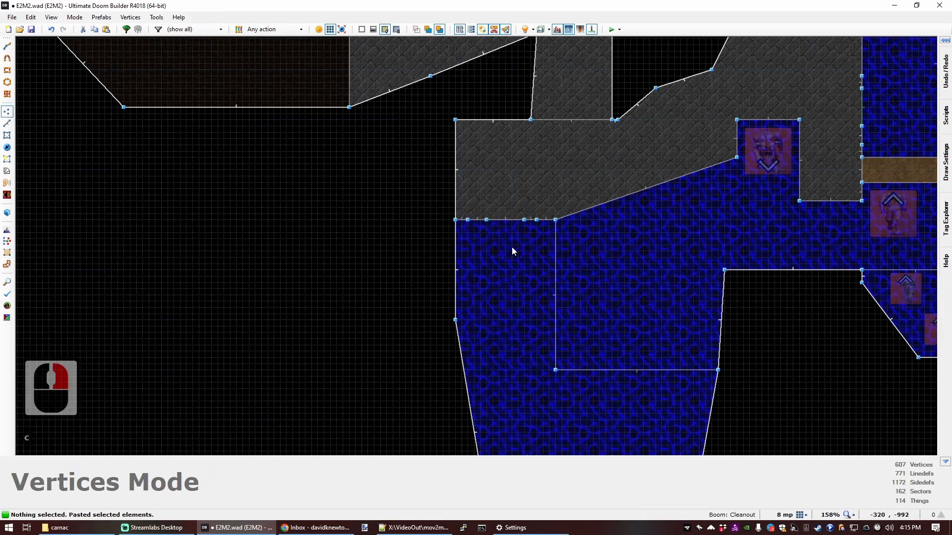
Examine the western ledge's face above the raised water in 3D with its newly split southern edge.
scroll(512, 248, "down", 1)
key("q")
key("d")
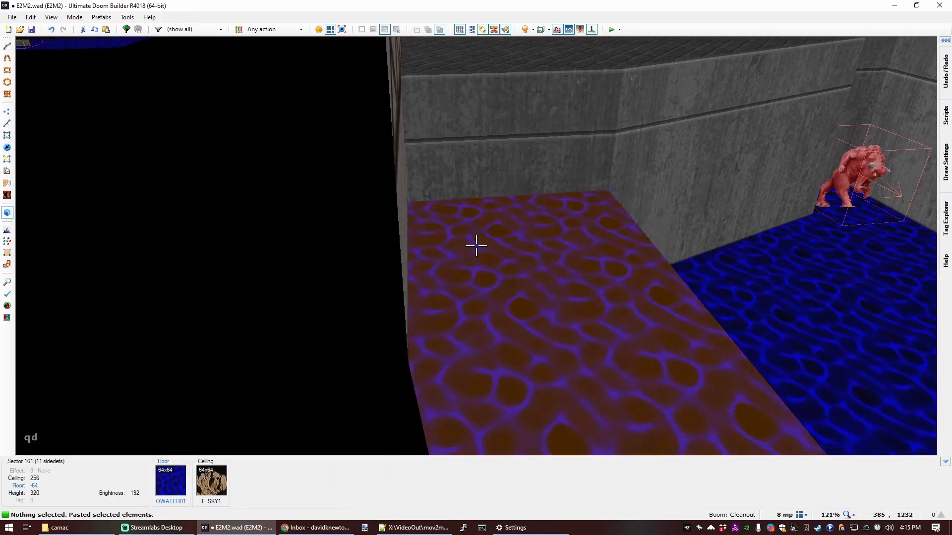
key("f")
key("e")
key("q")
Copy the three skull-switch linedefs from the ledge's east edge and paste them, rotated horizontal, onto the western ledge's southern edge.
scroll(560, 185, "down", 4)
scroll(581, 151, "up", 6)
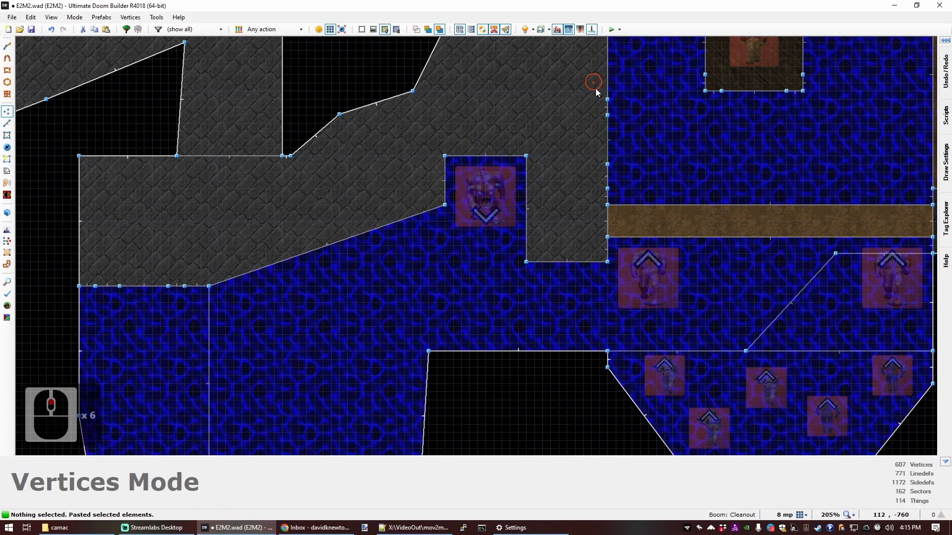
key("l")
key("ctrl+c")
scroll(637, 169, "down", 2)
scroll(317, 248, "up", 3)
key("ctrl+v")
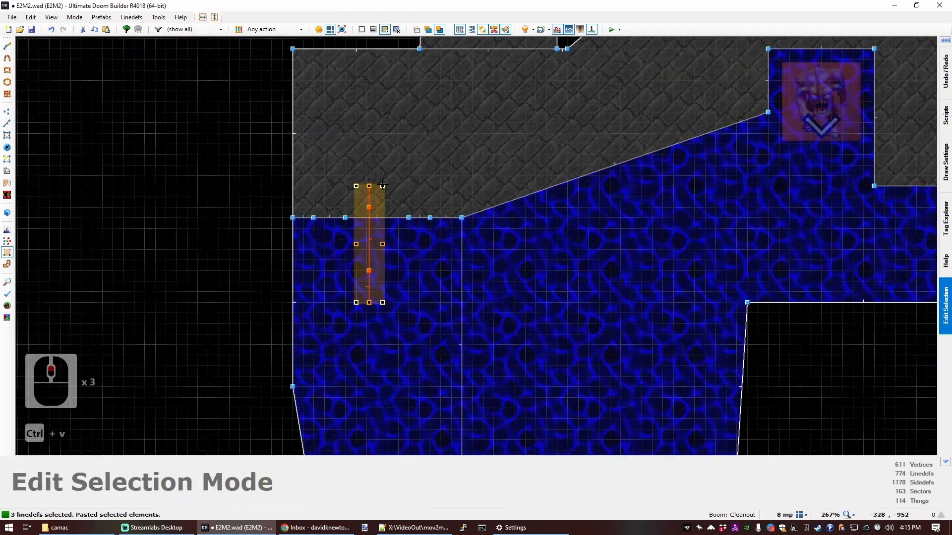
left_click_drag(387, 186, 428, 246)
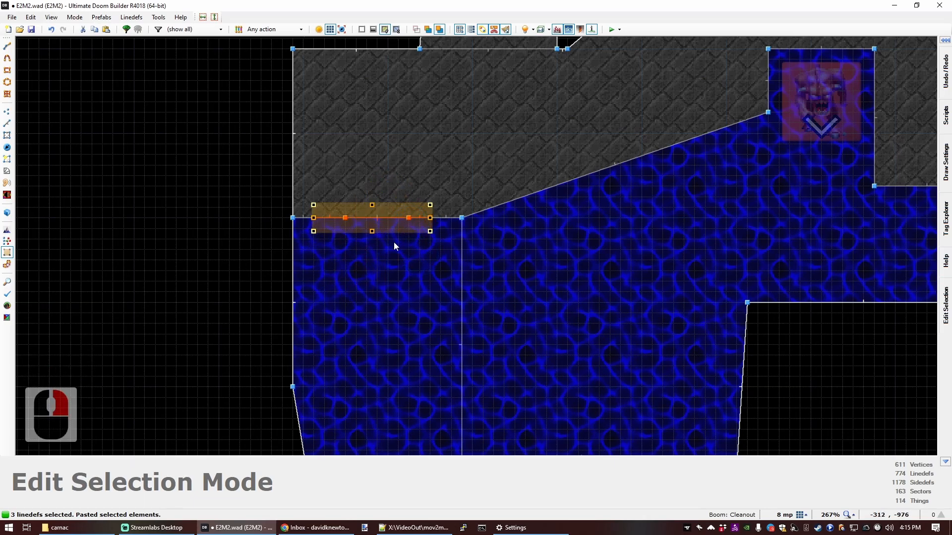
right_click(394, 242)
key("c")
Shift the OSWTCHD0 skull-switch texture on the western ledge's southern face to offsets 6, 56.
key("q")
key("d")
key("d")
key("d")
key("f")
key("e")
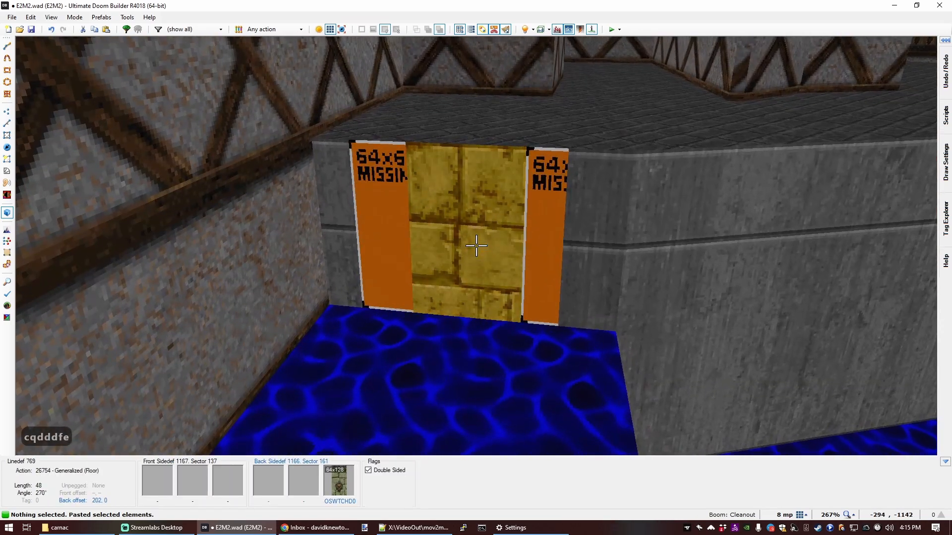
key("Up")
key("Up")
key("Up")
key("Up")
key("Up")
key("Up")
key("Up")
key("Up")
key("Down")
key("Right")
key("Left")
key("Right")
key("Right")
key("Right")
key("Right")
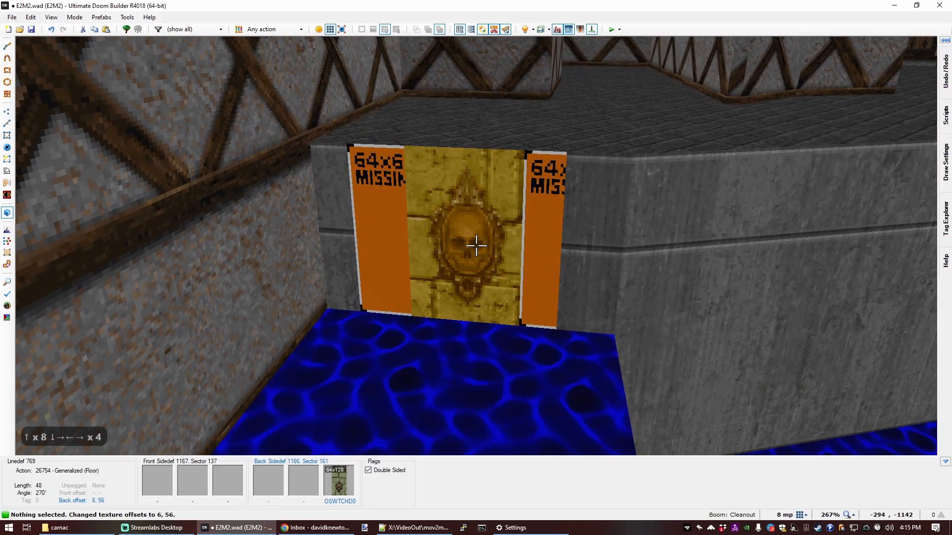
Examine the skull switch and its untextured side strips on the western ledge's southern face in 3D.
key("d")
key("e")
key("f")
key("e")
key("s")
key("e")
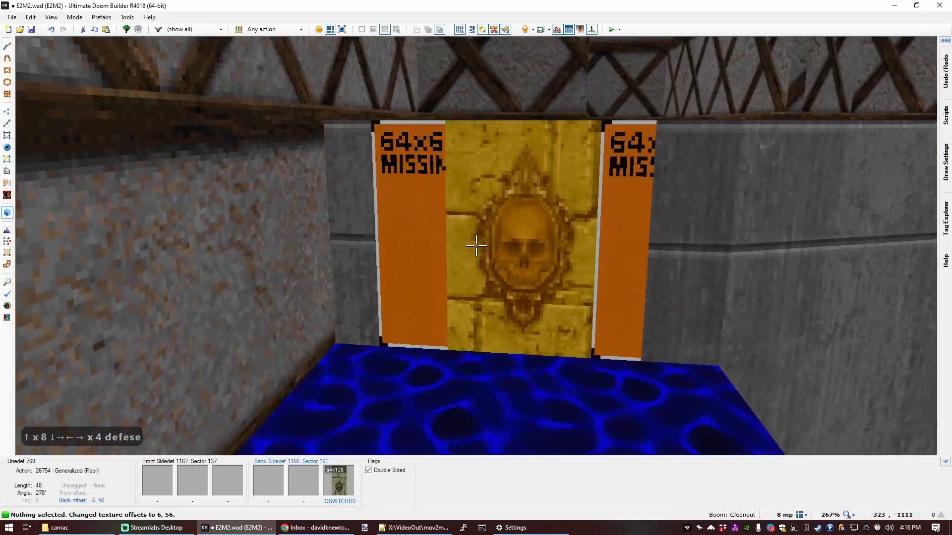
key("q")
scroll(514, 236, "down", 5)
scroll(516, 233, "up", 15)
key("q")
key("d")
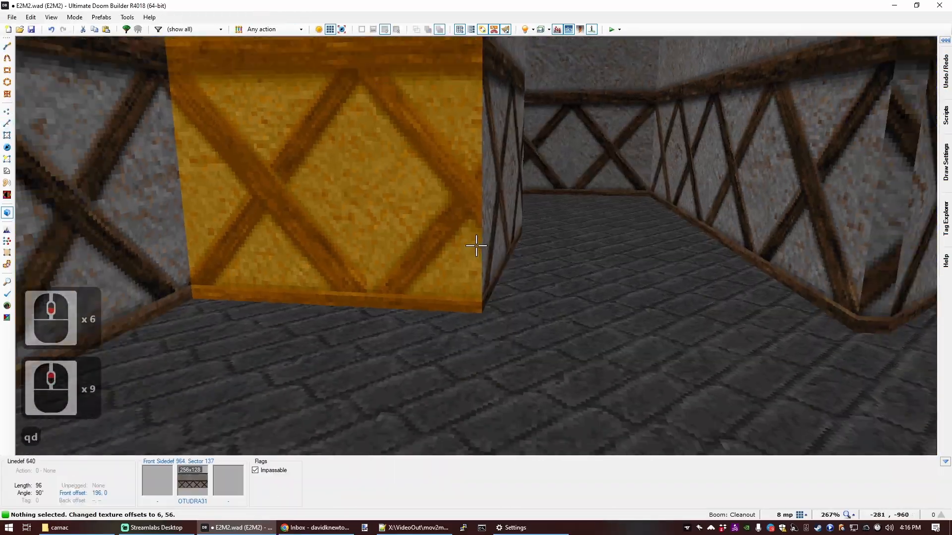
key("f")
key("f")
key("e")
key("s")
key("d")
key("e")
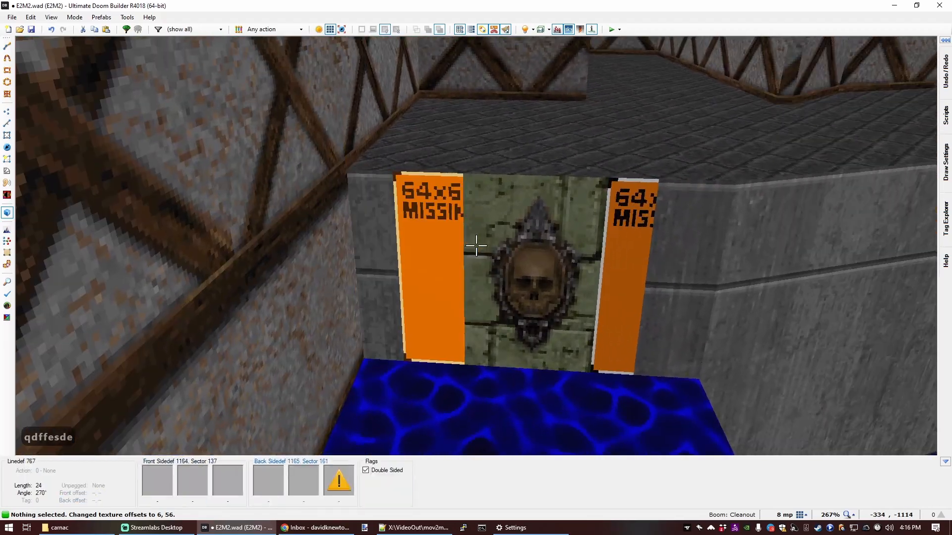
key("f")
key("e")
key("f")
key("s")
key("d")
key("e")
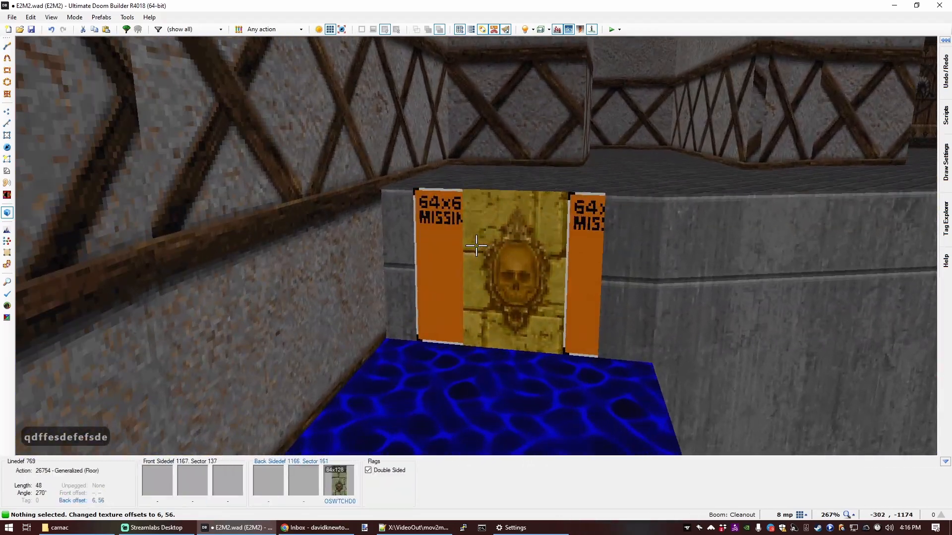
Narrow the strip on the west side of the new skull switch to 16 units by moving its outer vertex.
key("q")
scroll(495, 236, "down", 6)
scroll(471, 171, "up", 8)
key("c")
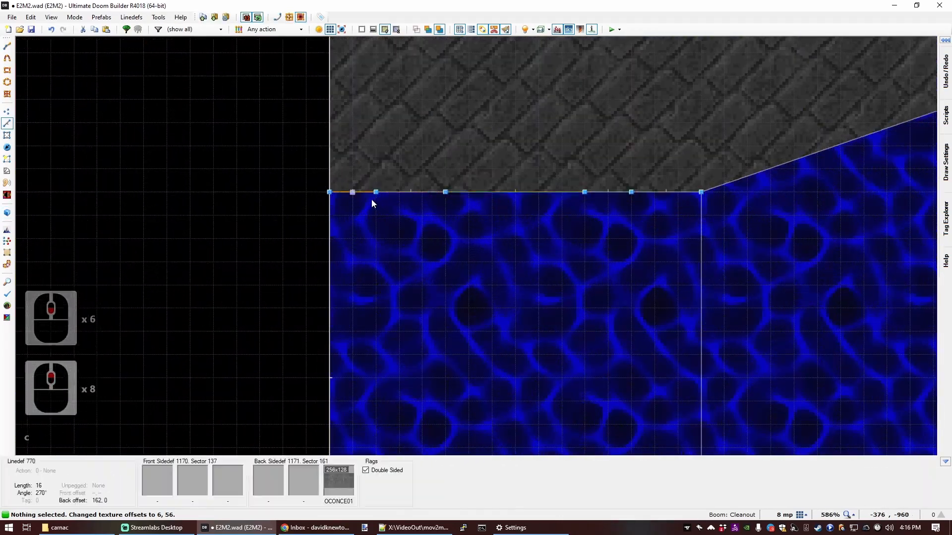
key("q")
key("d")
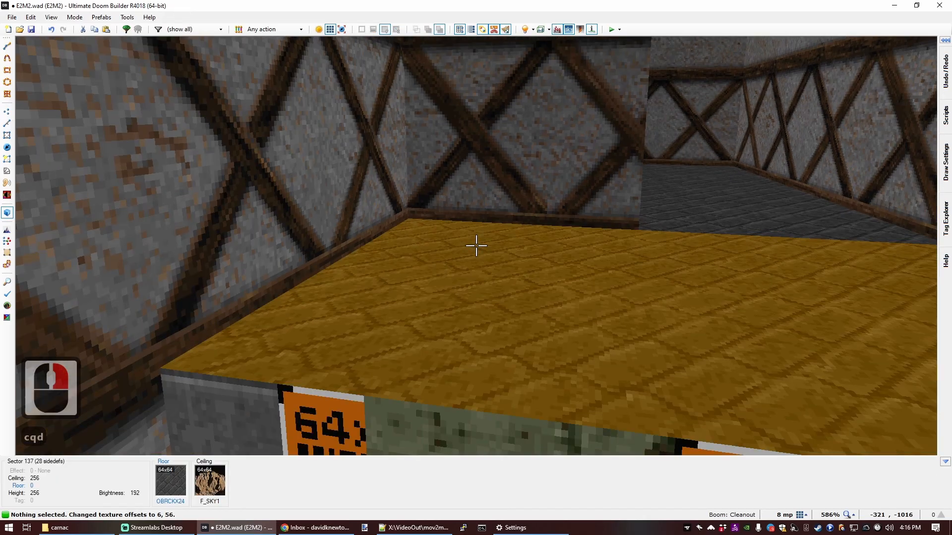
Copy the OBKMTD15 metal texture from the strip beside the ledge's east-edge switch and reset that strip's texture offsets.
key("f")
key("f")
key("e")
key("f")
key("f")
key("f")
key("ctrl+c")
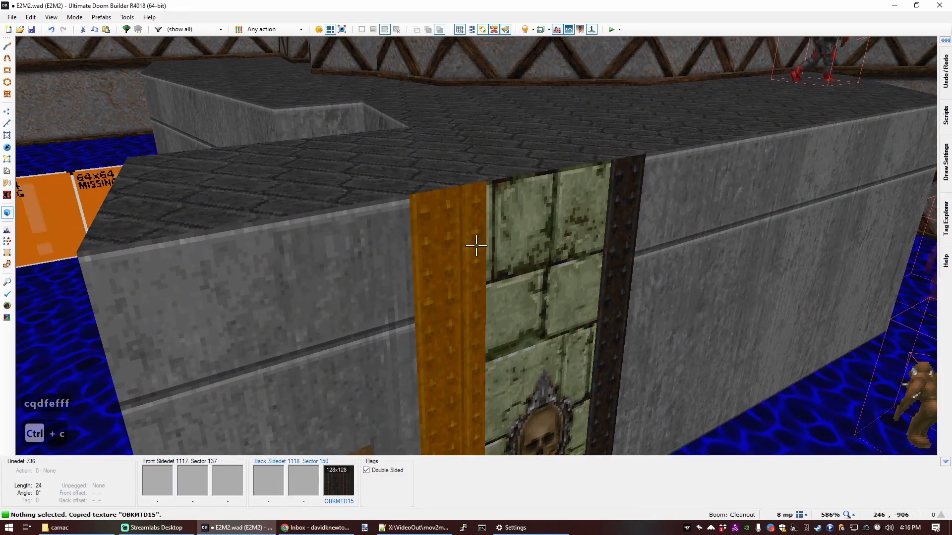
key("r")
Narrow the strip south of the ledge's east-edge switch by moving its outer vertex to match the northern strip's width.
key("q")
scroll(477, 246, "down", 7)
scroll(408, 213, "up", 5)
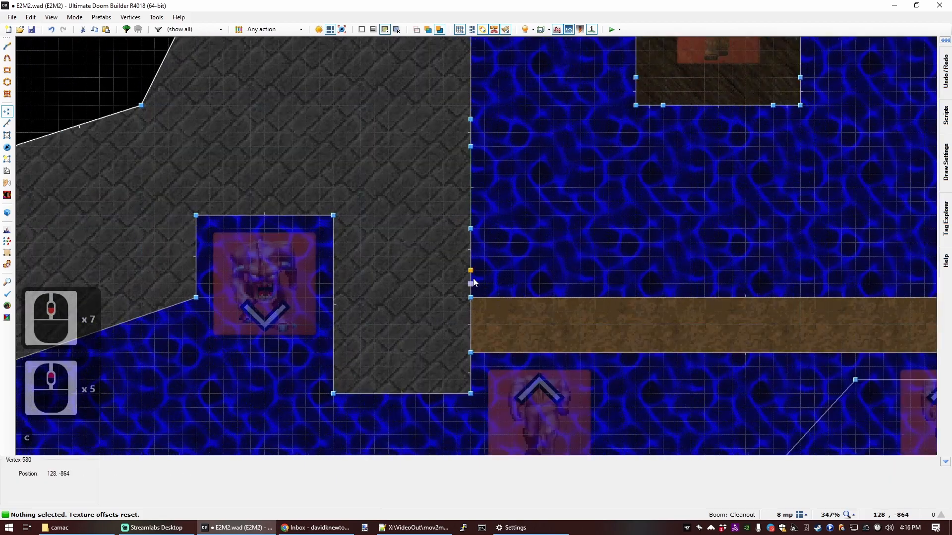
key("q")
key("d")
key("e")
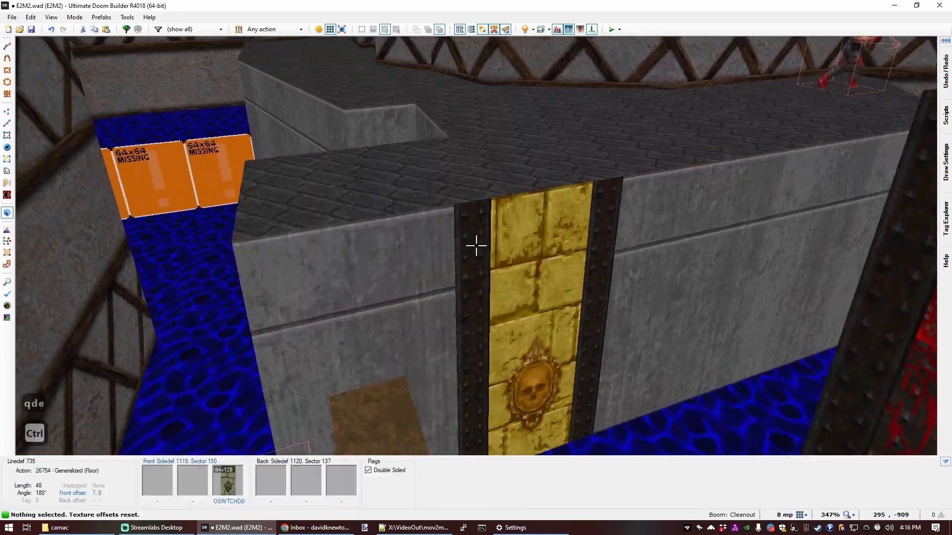
Apply the OBKMTD15 metal texture to both strips flanking the western ledge's skull switch and reset their texture offsets.
key("ctrl+c")
key("s")
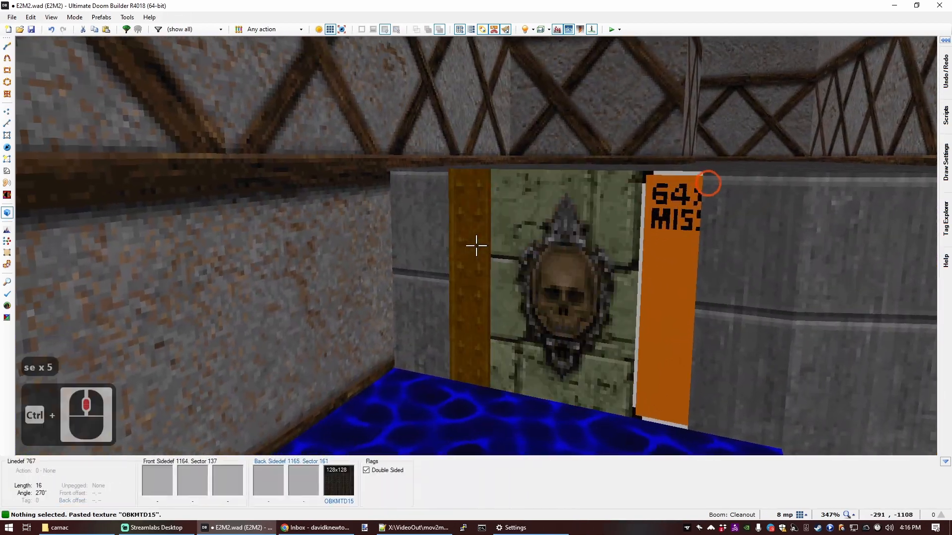
middle_click(476, 246, "ctrl")
key("ctrl+shift+r")
middle_click(476, 246)
key("ctrl+shift+r")
key("s")
key("d")
key("e")
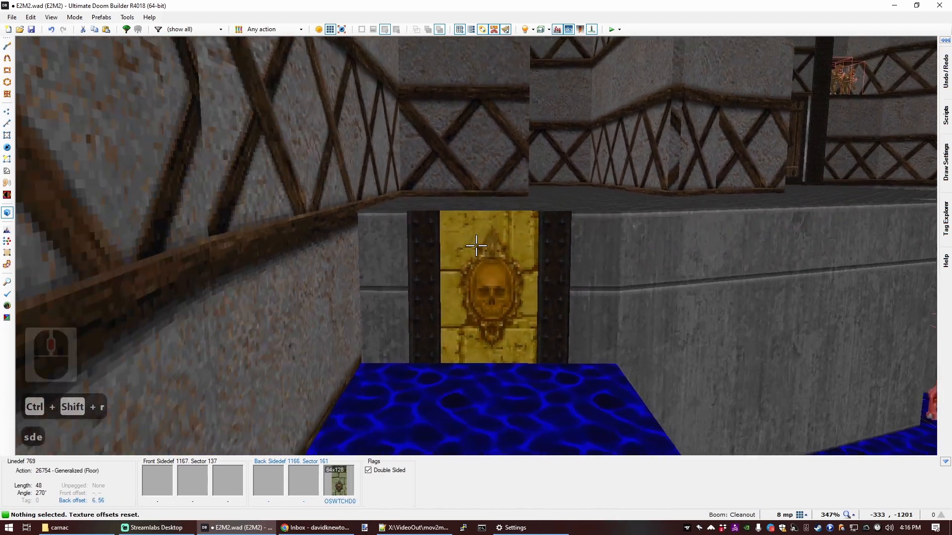
key("d")
key("f")
key("f")
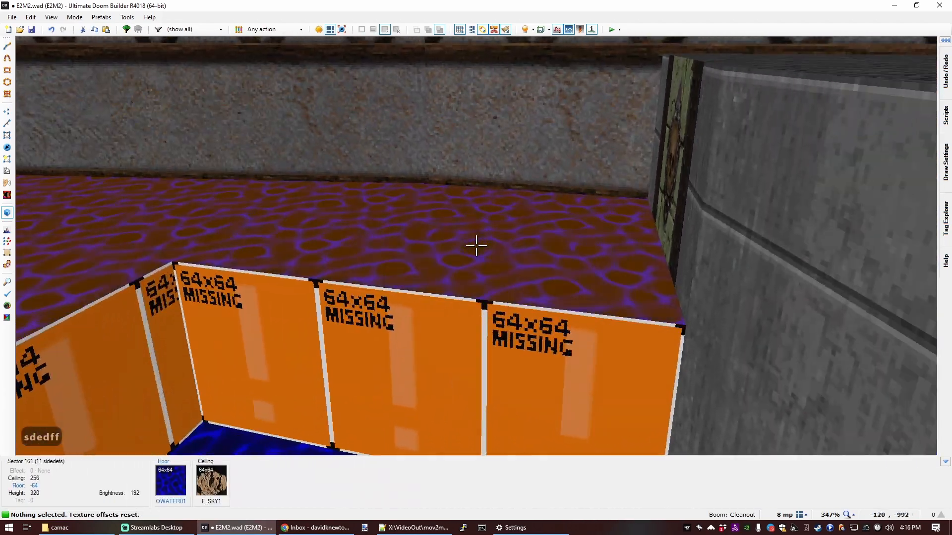
key("q")
scroll(497, 231, "down", 5)
scroll(422, 291, "up", 3)
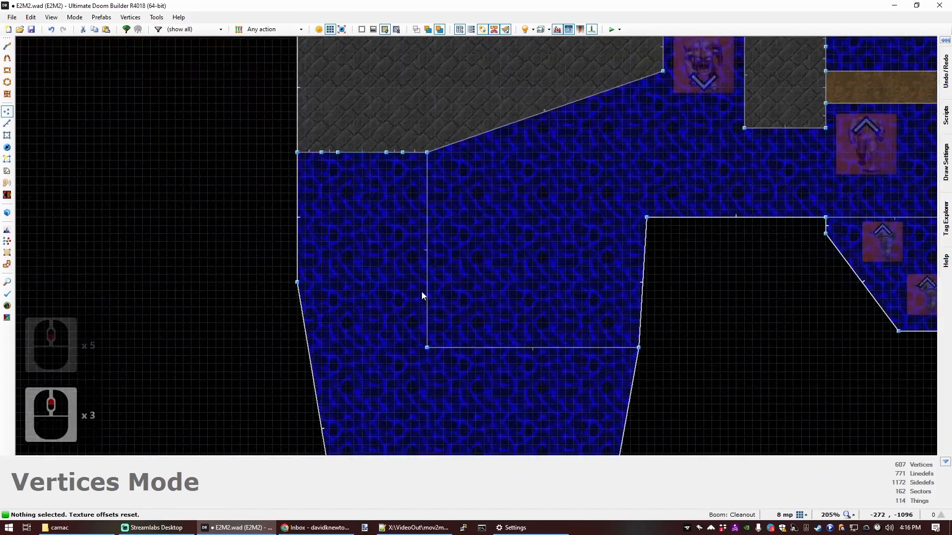
scroll(444, 278, "down", 4)
scroll(446, 278, "up", 3)
scroll(397, 261, "up", 1)
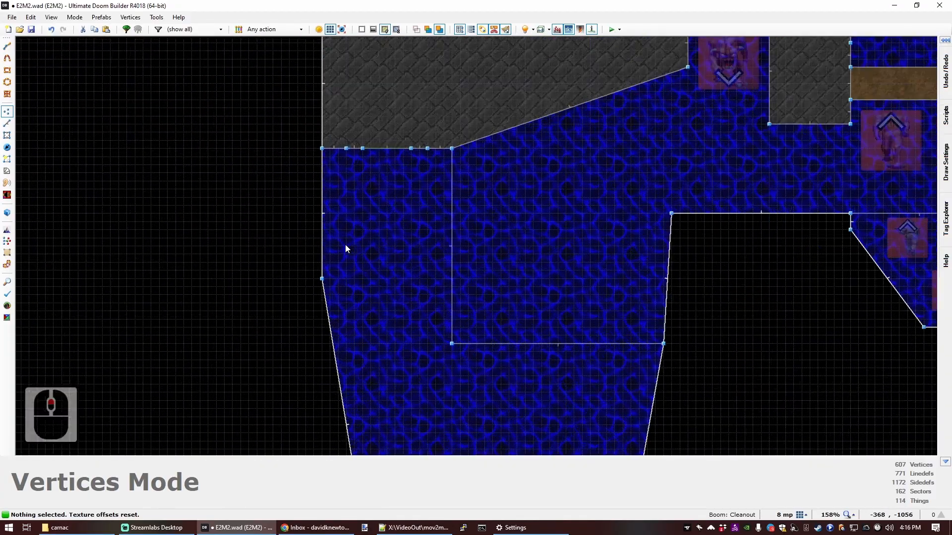
scroll(340, 238, "down", 2)
scroll(336, 213, "up", 4)
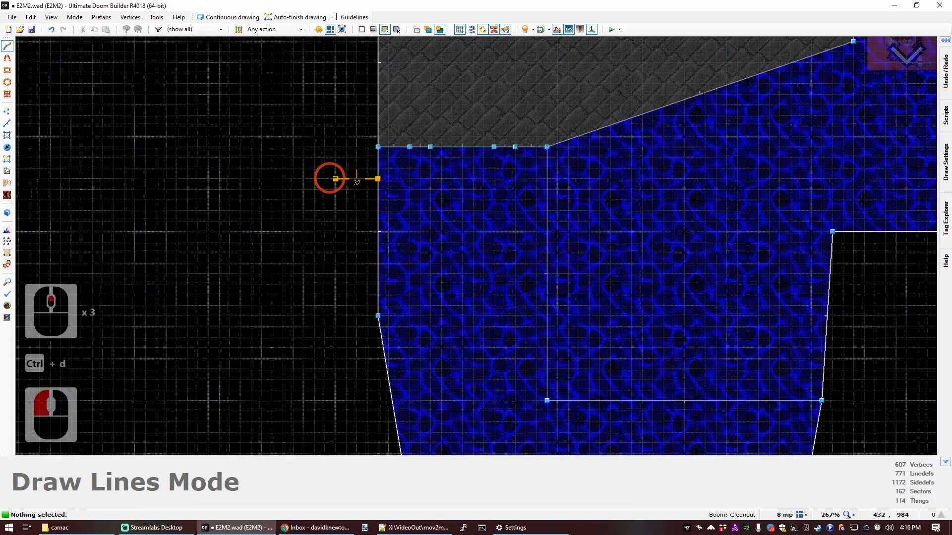
key("Escape")
Copy the two sectors of the dark room's eastern north-wall opening, paste them rotated onto the raised water's west wall, and move the wall corner below further south.
scroll(346, 179, "down", 7)
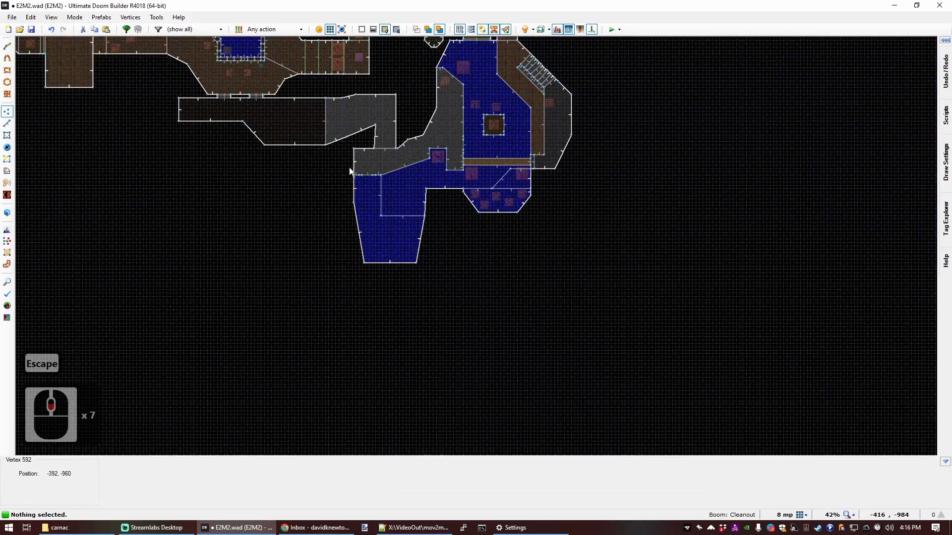
scroll(220, 82, "up", 5)
key("s")
left_click(359, 137)
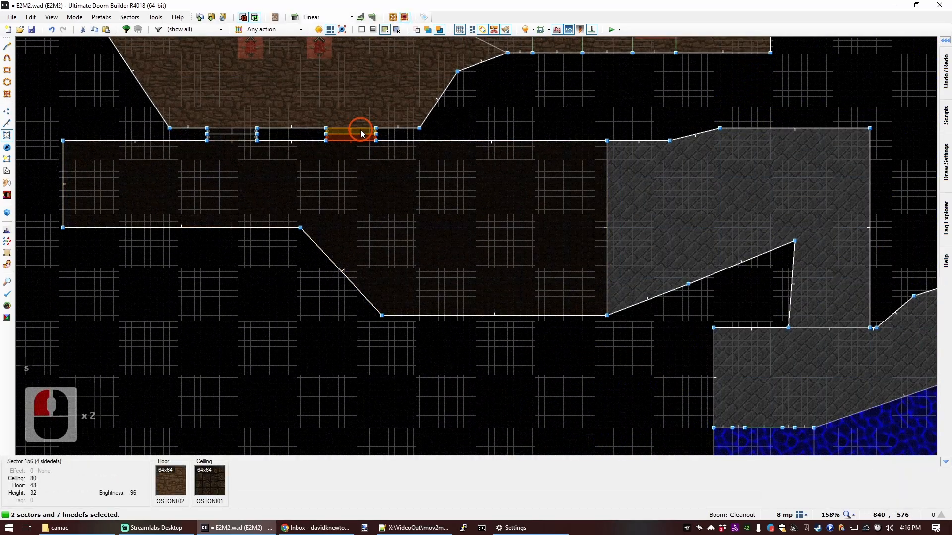
key("ctrl+c")
scroll(431, 238, "down", 5)
scroll(503, 317, "up", 6)
key("ctrl+v")
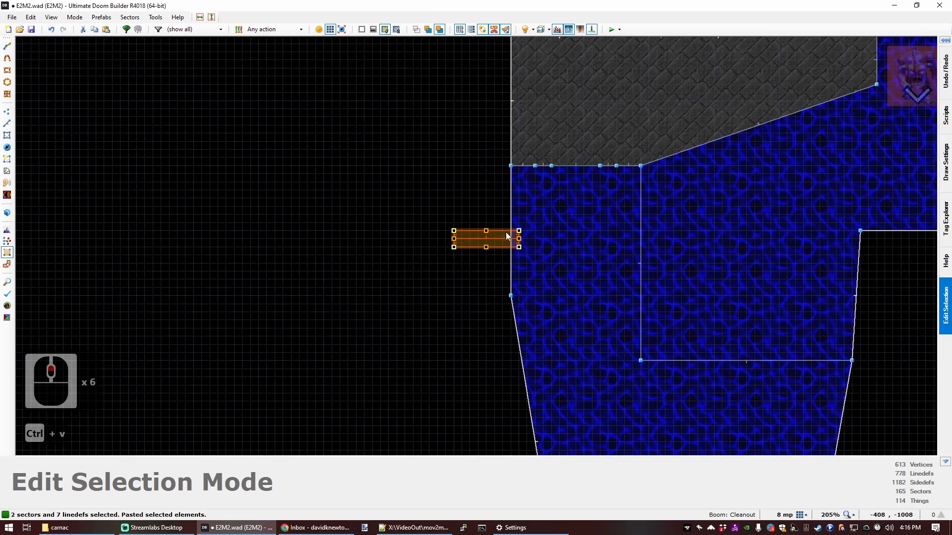
right_click(502, 269)
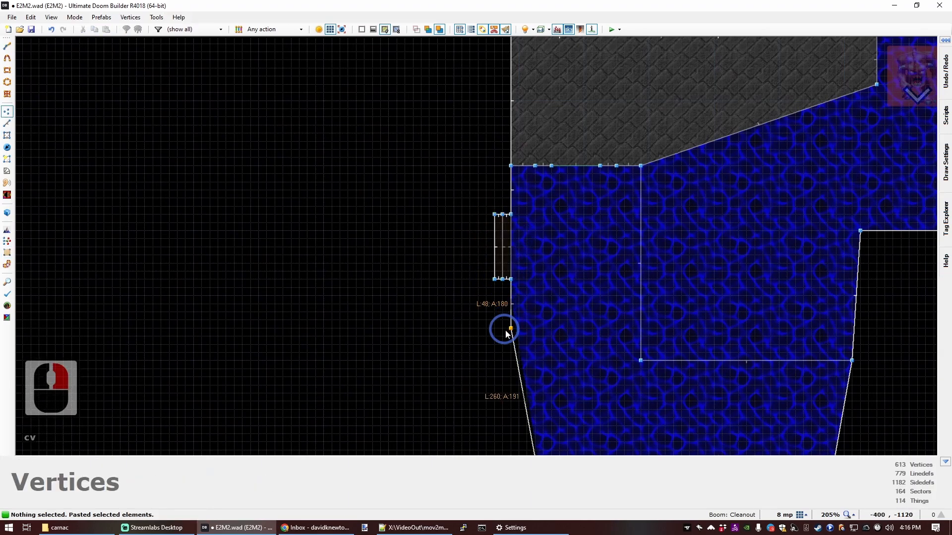
Draw a 128 by 96 unit area on the raised water before the new opening and a six-sided closet 120 units long behind it.
key("ctrl+d")
left_click(511, 198)
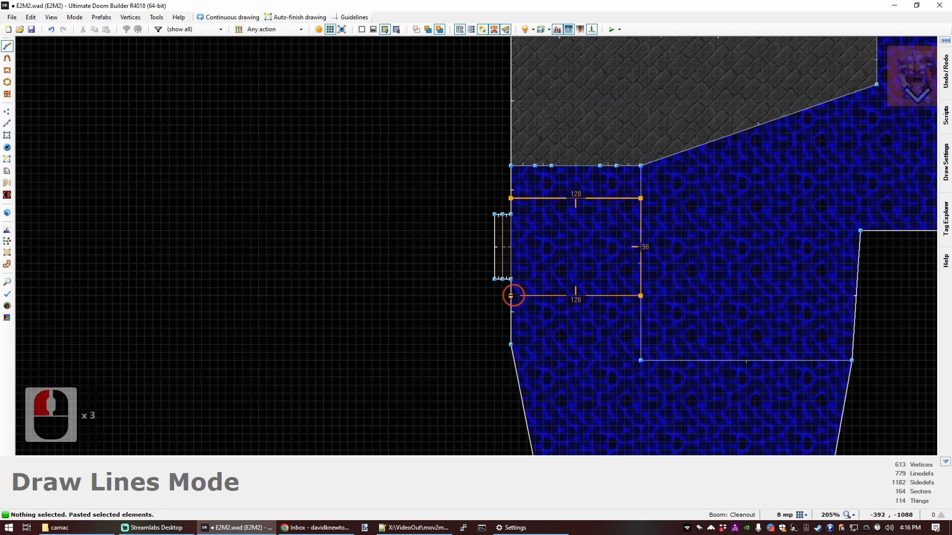
right_click(513, 296)
key("ctrl+d")
left_click(494, 214)
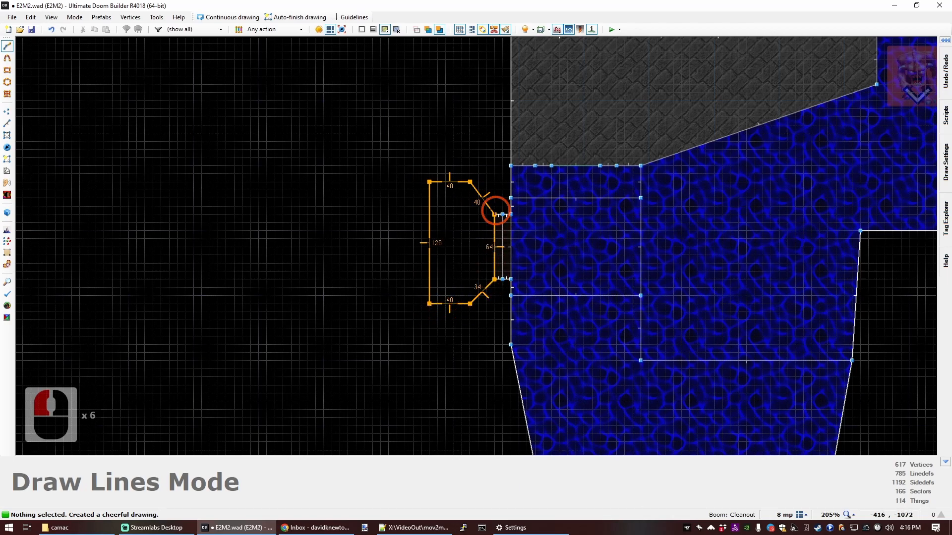
Draw a north-south line across the new rectangular water area, 16 units in from its eastern edge.
scroll(690, 251, "down", 7)
scroll(555, 251, "up", 7)
key("ctrl+d")
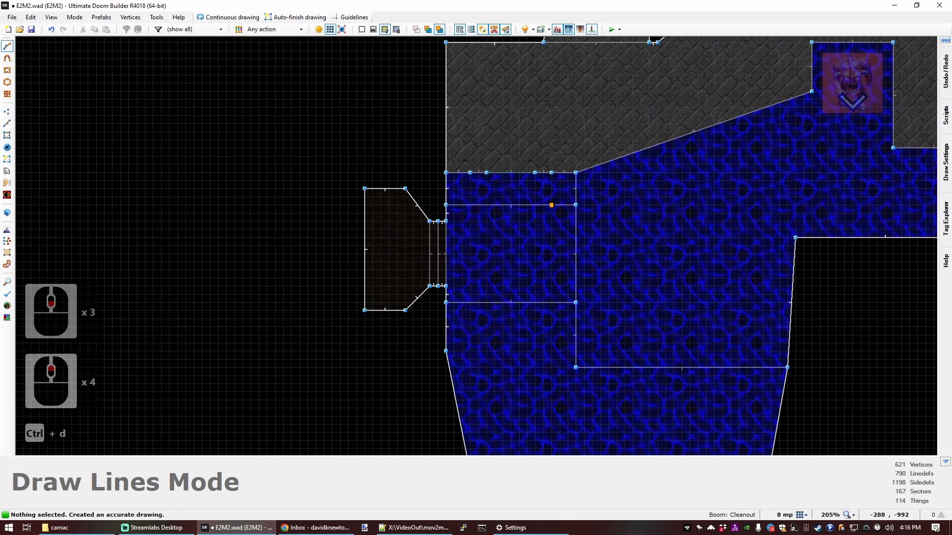
right_click(587, 237)
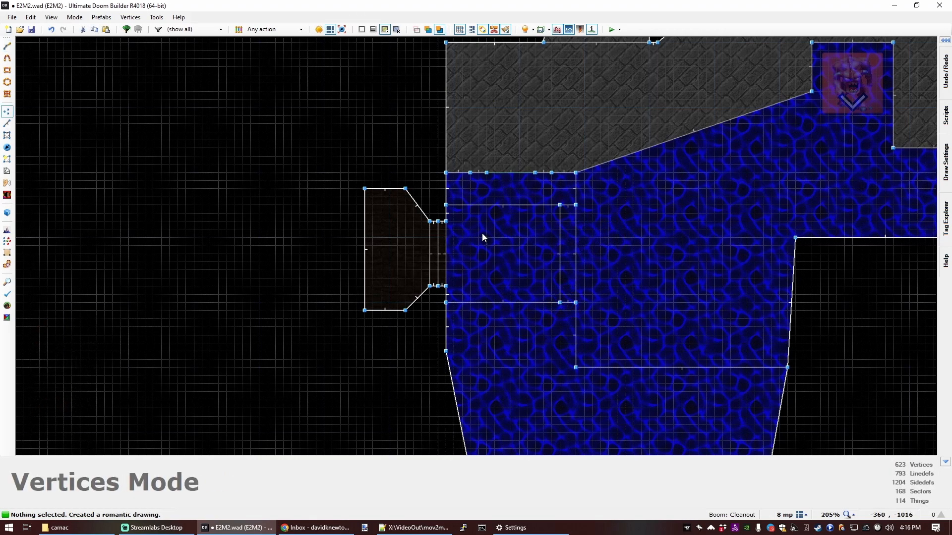
Lower the floors of the rectangular water area and its narrow eastern strip together to -80.
key("q")
key("d")
key("s")
key("e")
left_click(476, 245)
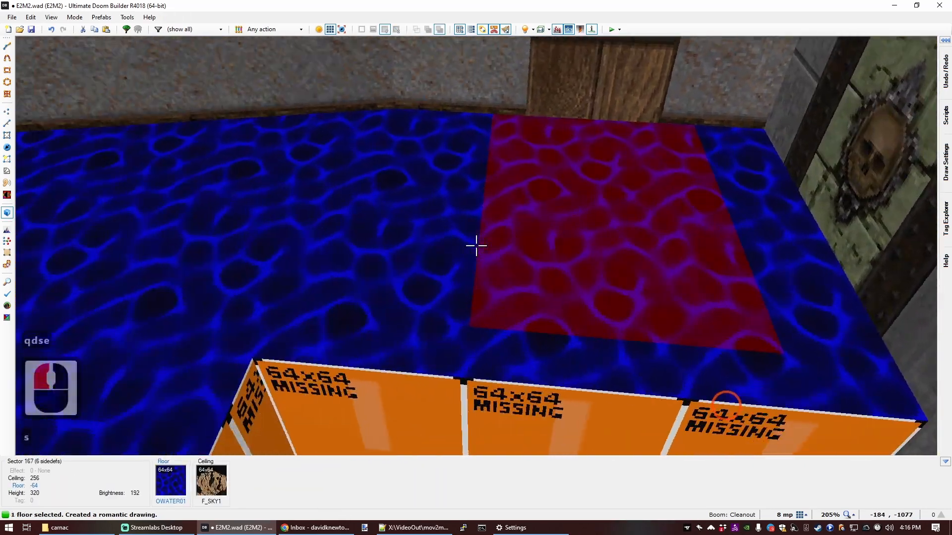
left_click(476, 245)
scroll(476, 245, "down", 1)
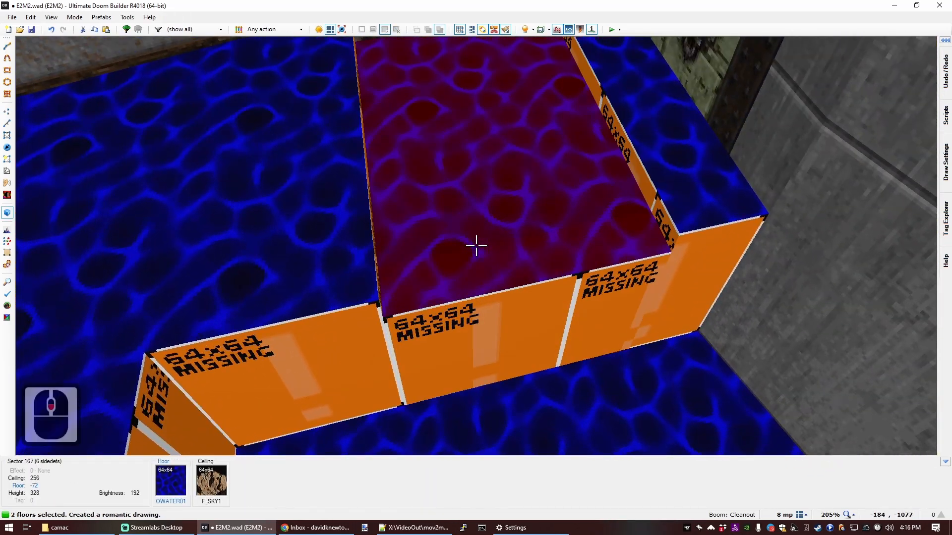
scroll(475, 245, "down", 2)
key("c")
Lower the floor of the narrow eastern strip to -128.
left_click(476, 246)
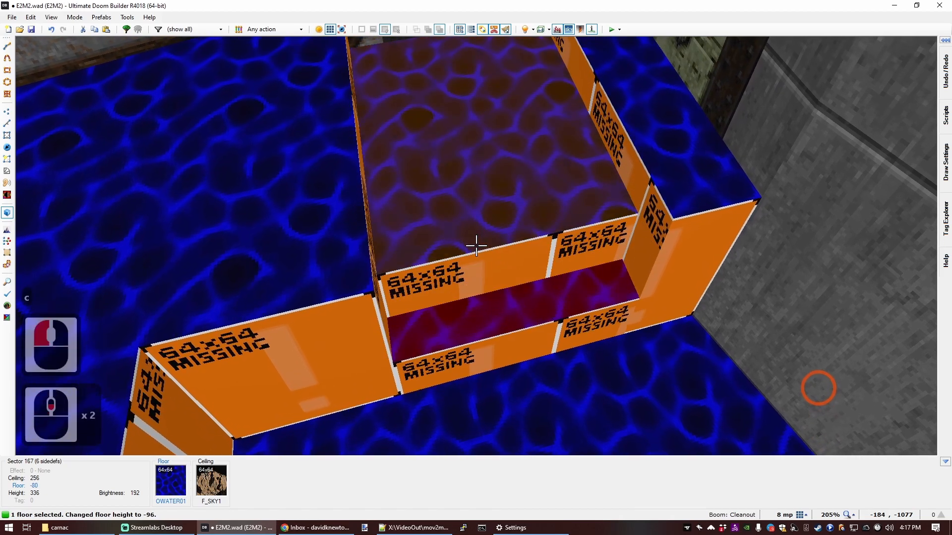
scroll(476, 246, "down", 4)
left_click(475, 245)
key("c")
Raise the floor of the larger water section before the new opening to -68.
left_click(476, 245)
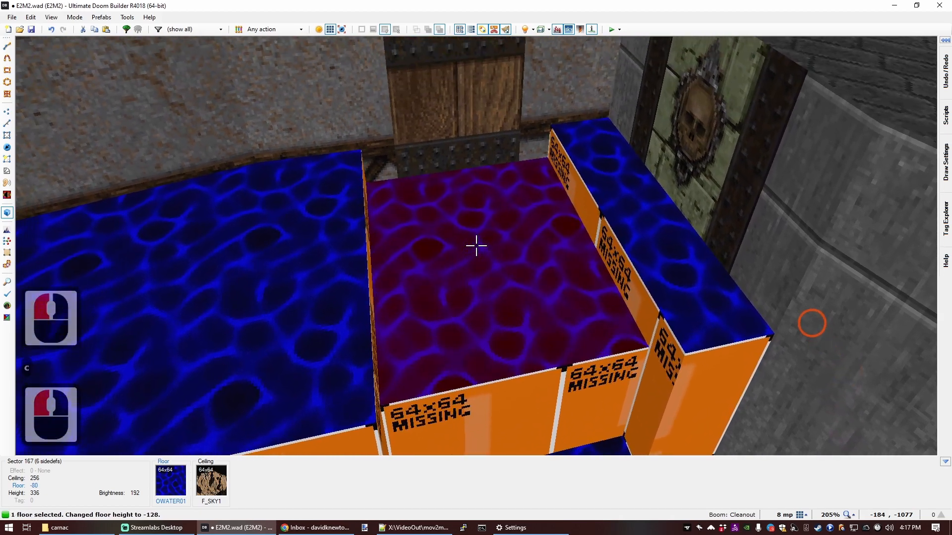
scroll(476, 246, "up", 13, "shift")
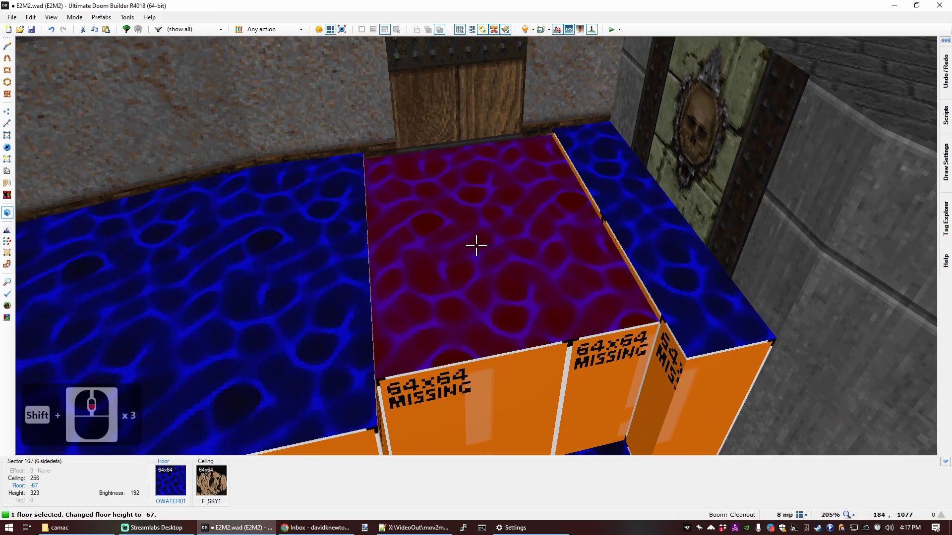
key("e")
key("c")
Copy the OCONCE01 wall texture and flood-fill it over the missing wall sections around the raised water area.
key("d")
key("f")
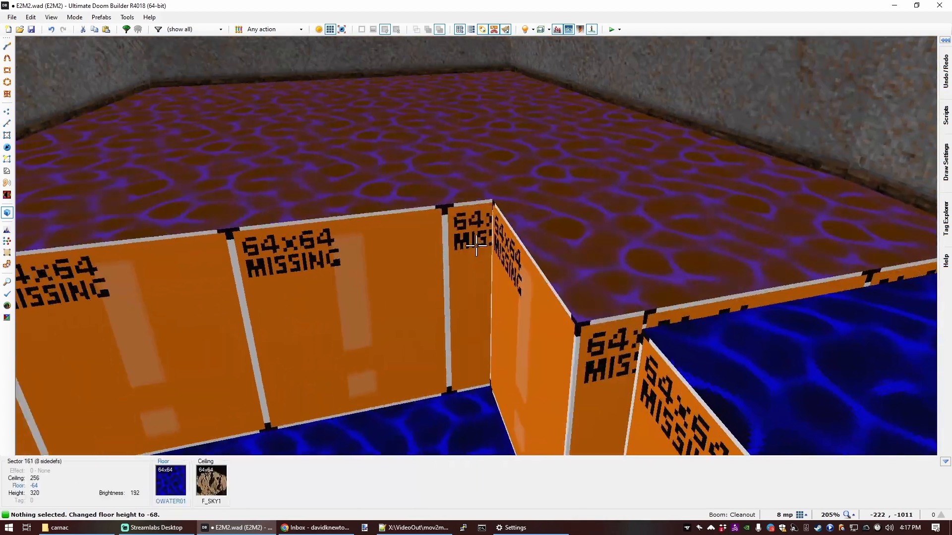
key("ctrl+c")
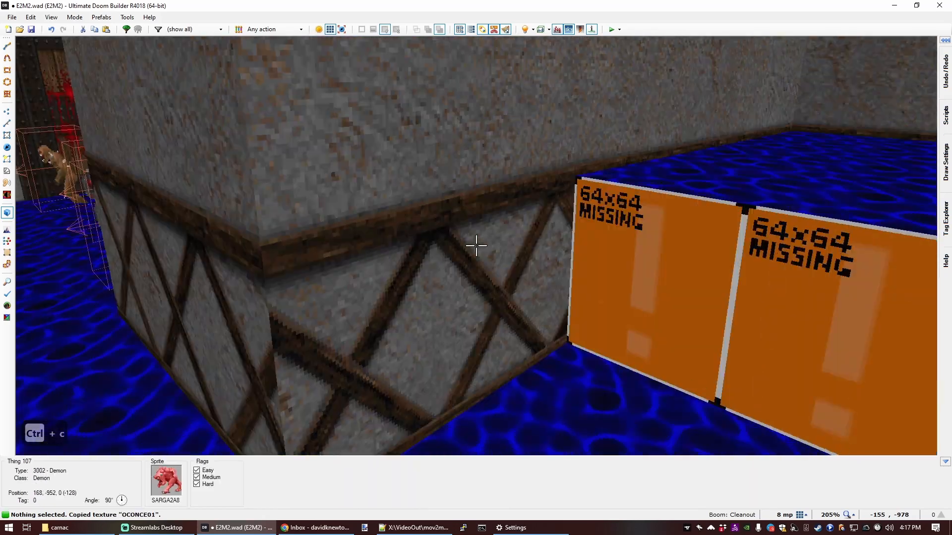
left_click(475, 245, "shift")
key("s")
key("e")
key("f")
key("e")
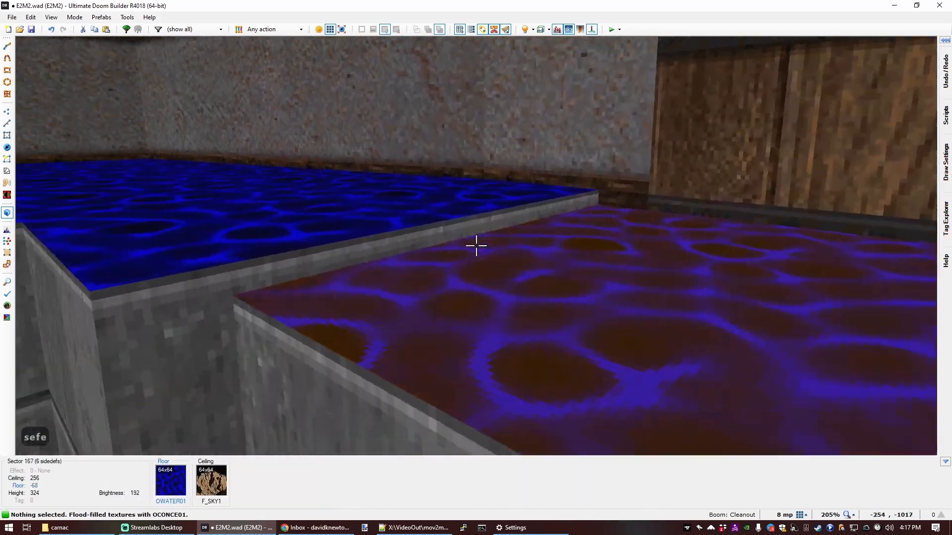
Examine the textured edges of the stepped water area near the wooden door and the skull switch.
key("e")
key("d")
key("s")
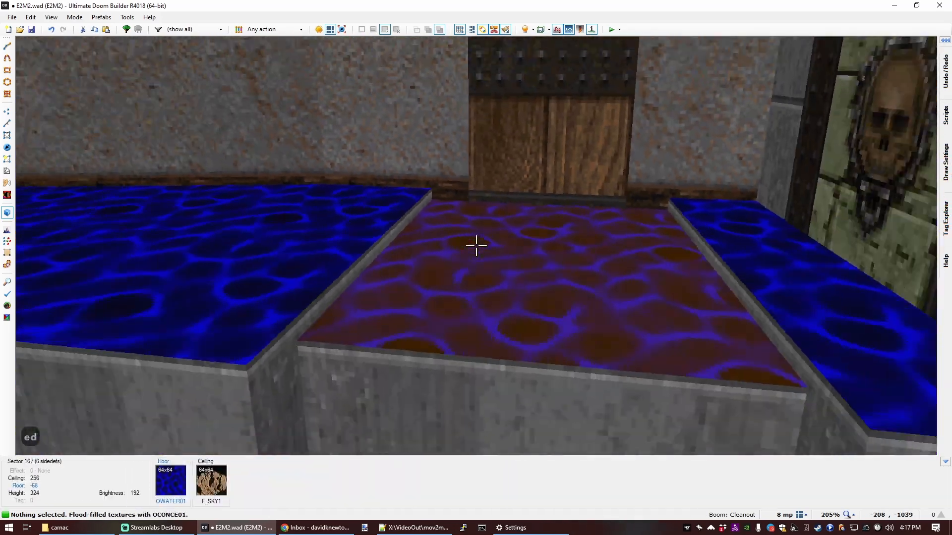
key("s")
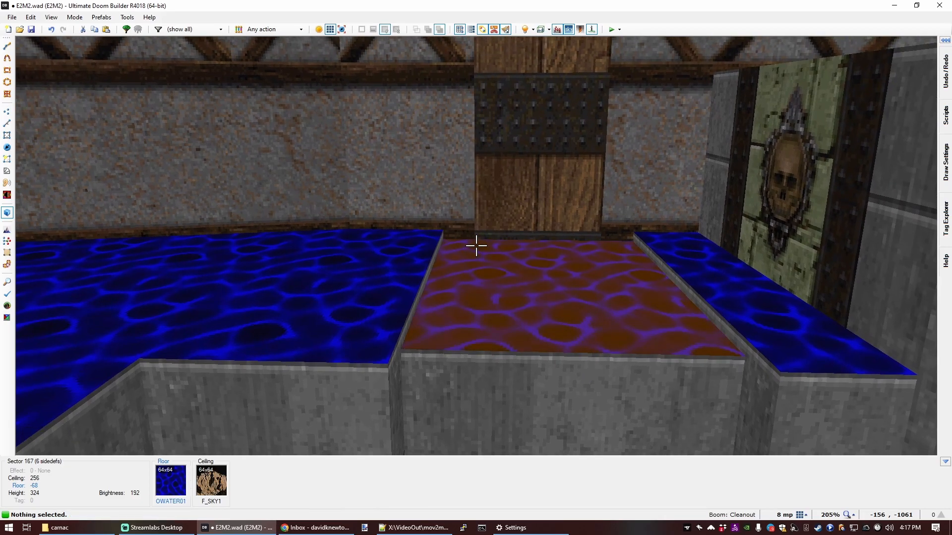
key("e")
key("d")
key("f")
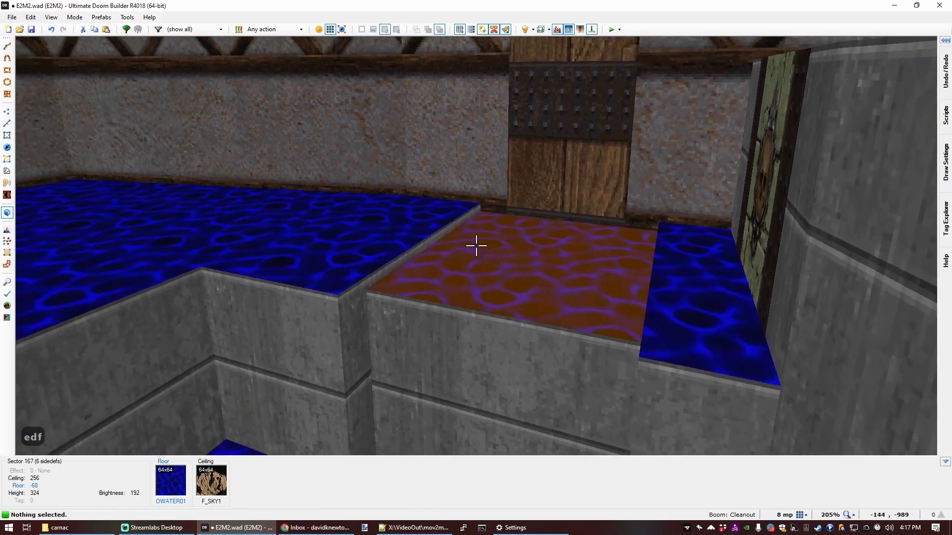
key("e")
key("f")
key("d")
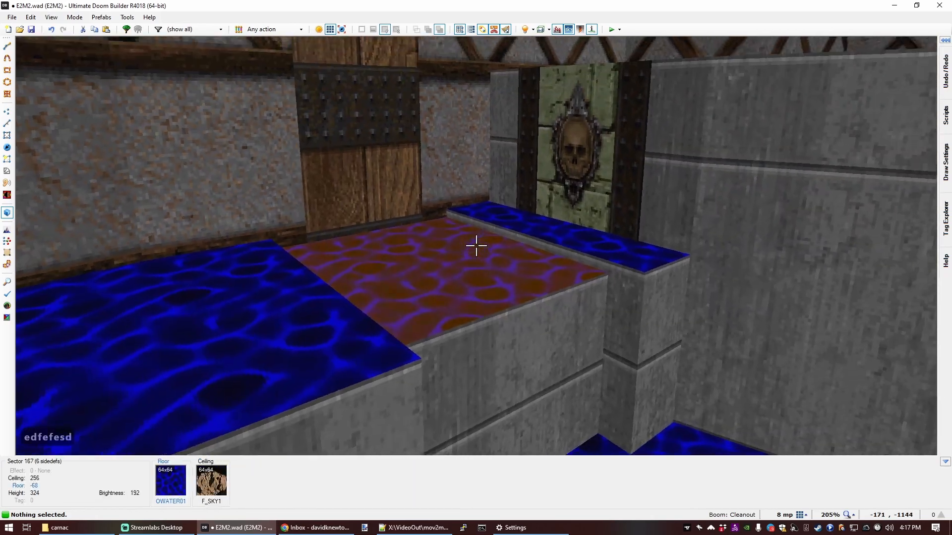
Lower the three floors of the door closet together to -68, level with the water section in front.
key("e")
key("e")
key("s")
key("d")
key("f")
key("e")
key("e")
key("d")
key("e")
key("e")
key("e")
key("d")
key("d")
key("e")
left_click(476, 245)
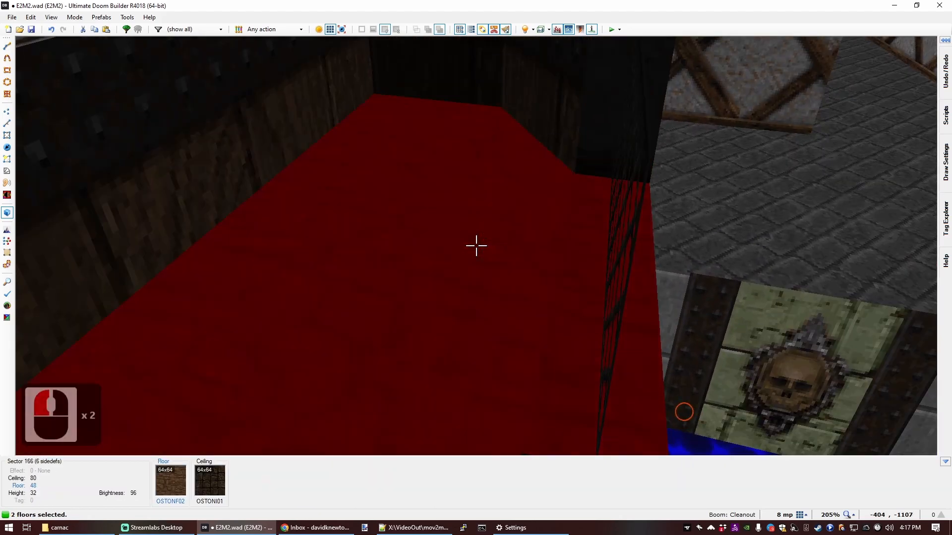
key("f")
key("e")
key("d")
left_click(476, 245)
scroll(476, 245, "down", 20)
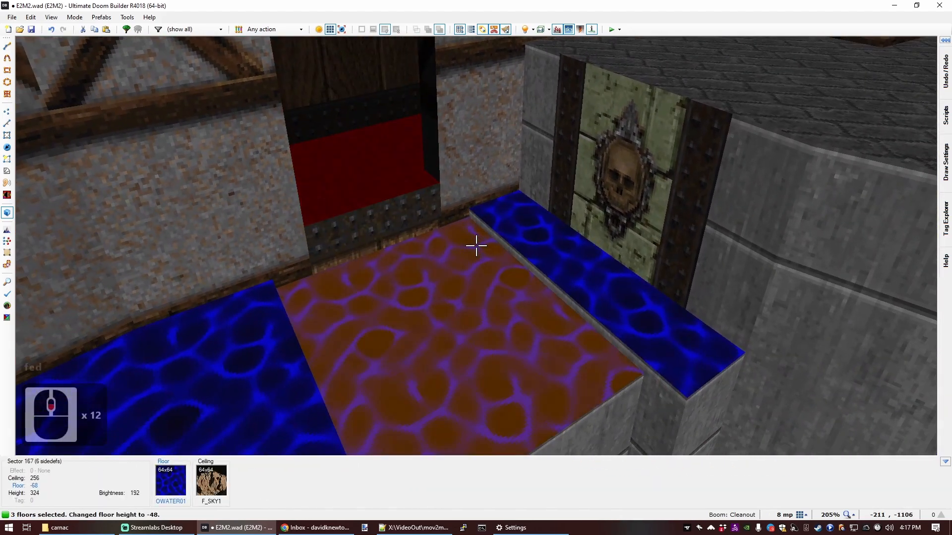
scroll(476, 245, "up", 6)
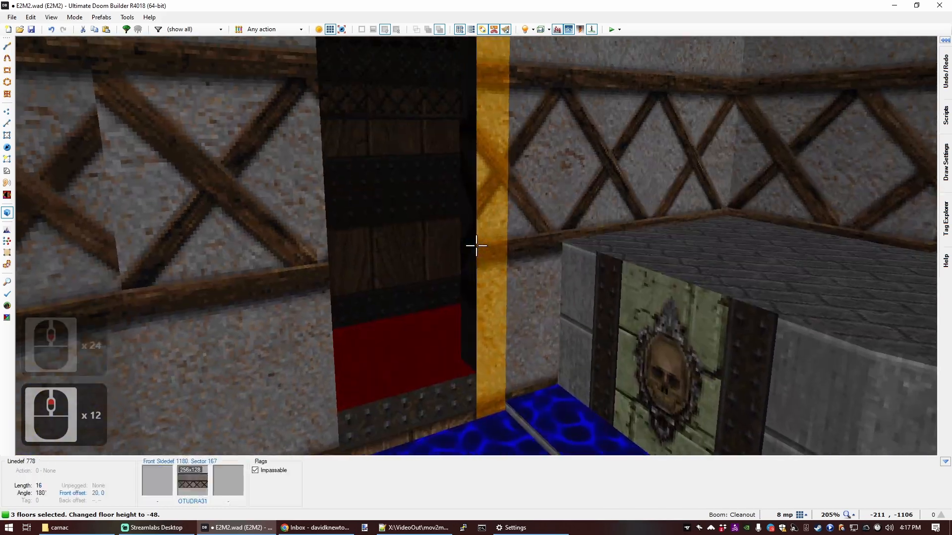
scroll(476, 245, "down", 2)
key("e")
key("s")
key("s")
key("d")
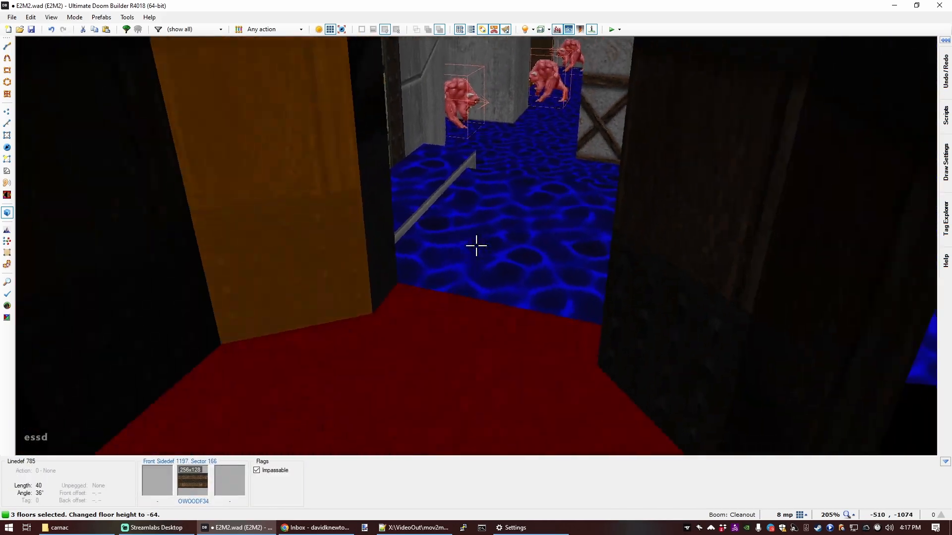
key("e")
key("f")
key("d")
key("e")
key("d")
middle_click(476, 245, "shift")
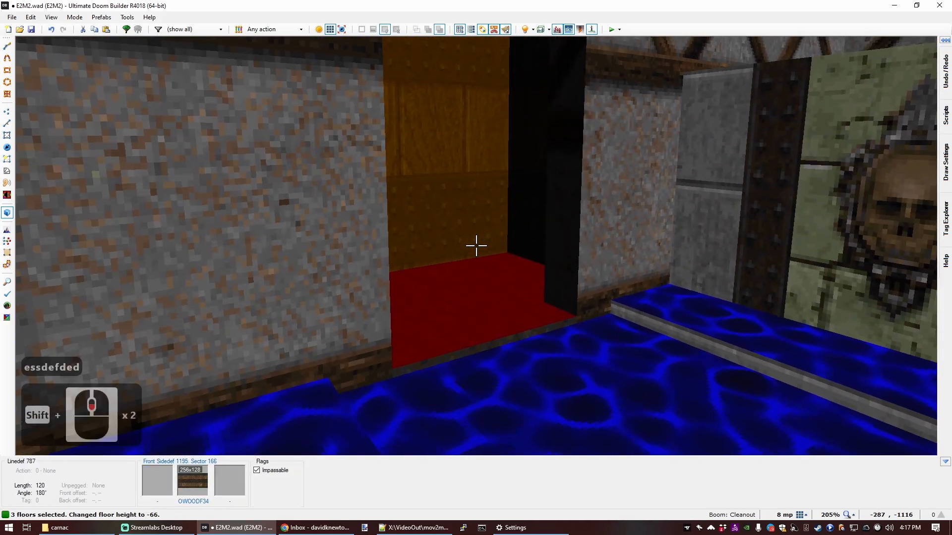
key("c")
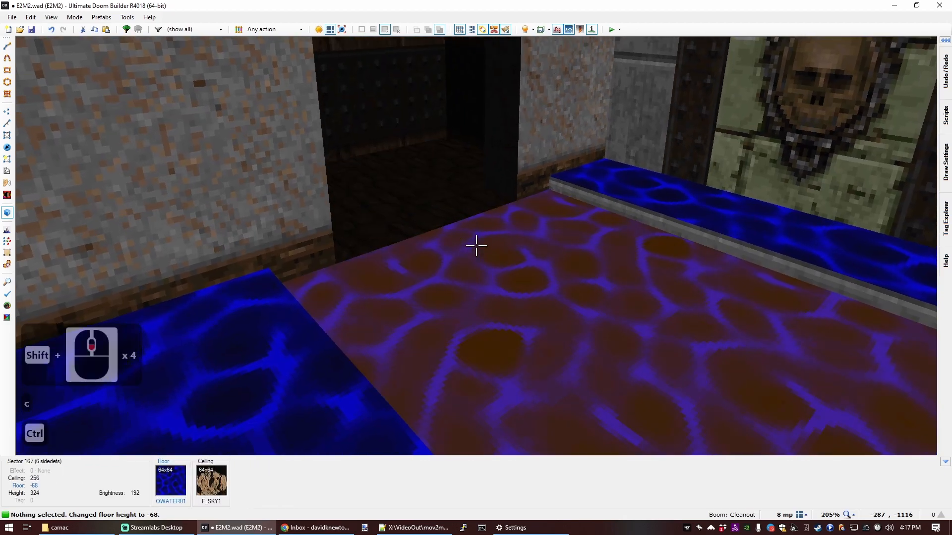
Copy the OWATER01 flat from the water section onto the floors inside the door closet.
key("ctrl+c")
key("e")
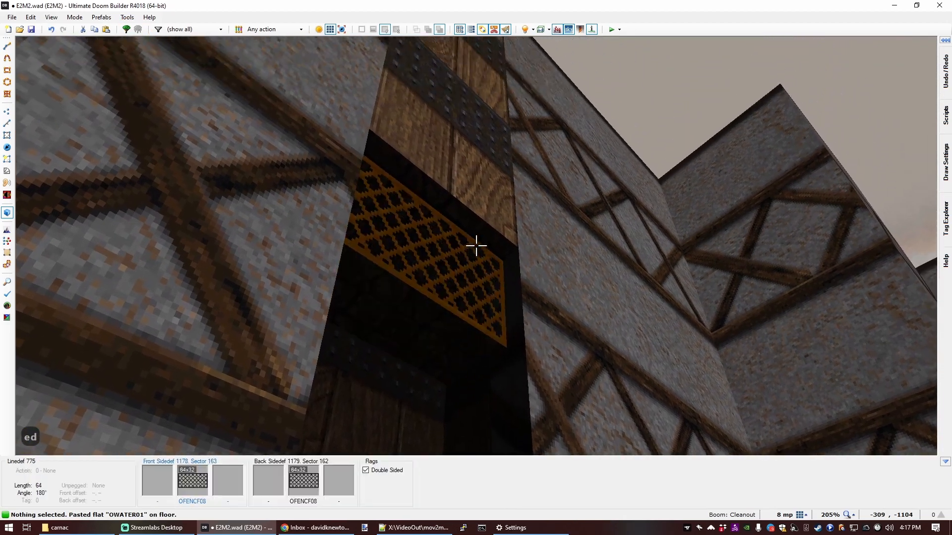
Try to lower the three ceilings of the door closet together to -40.
left_click(476, 246)
left_click(476, 245)
left_click(476, 245)
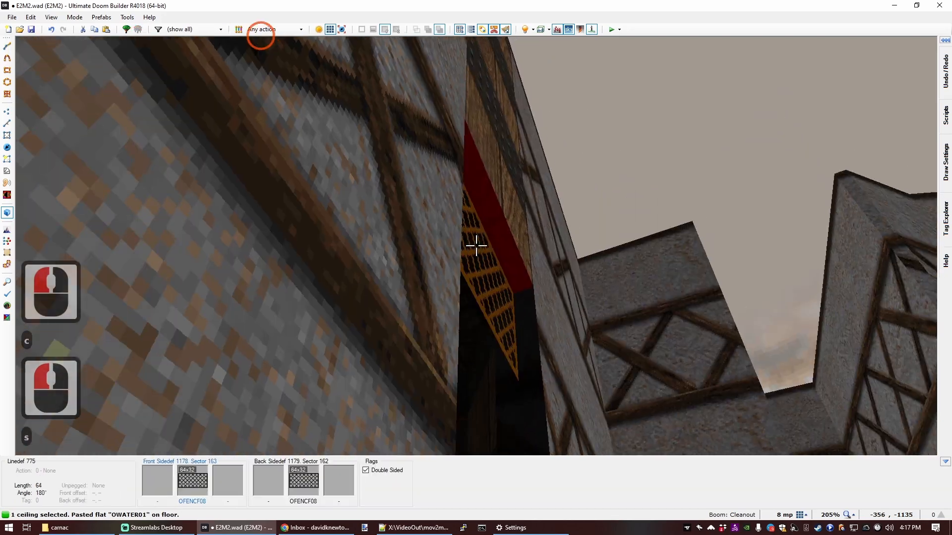
left_click(476, 246)
left_click(476, 246)
key("f")
key("d")
middle_click(476, 245)
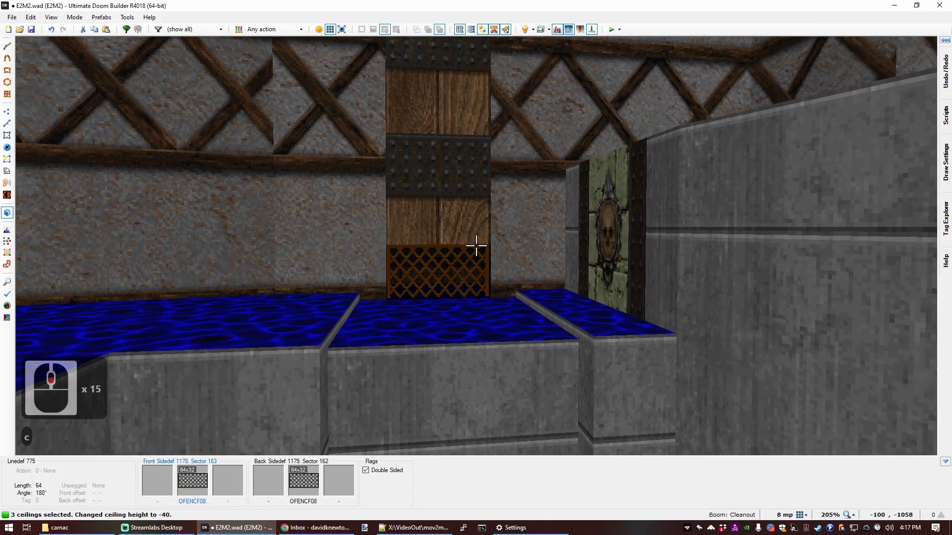
Undo the lowering of the closet ceilings and the last OWATER01 floor paste.
key("e")
key("e")
key("f")
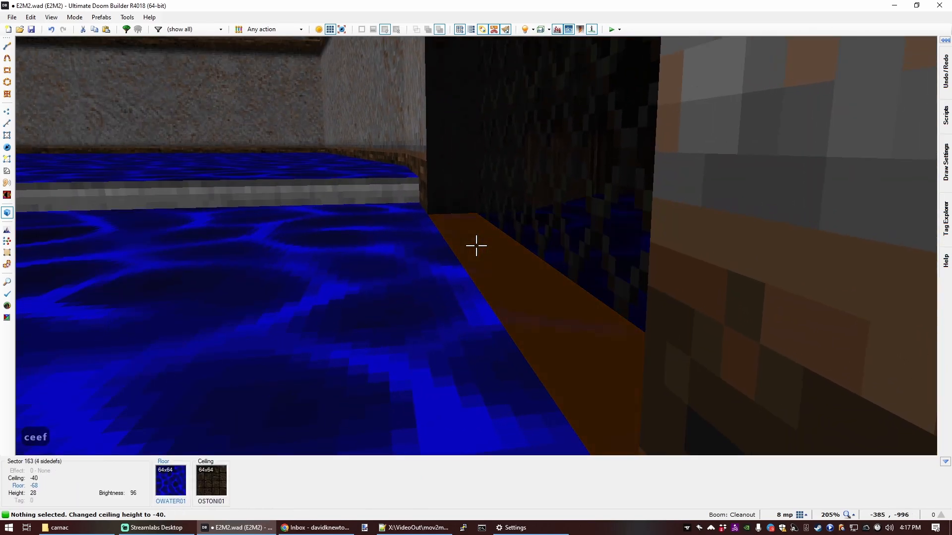
key("ctrl+z")
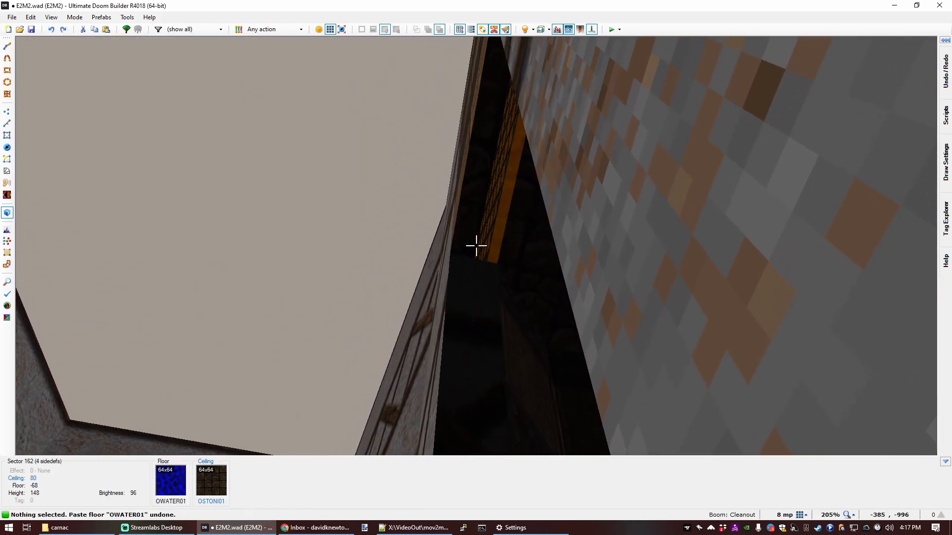
Lower the dark water alcove's ceiling to -36 and set the OTUDRA31 wall above its opening as upper-unpegged.
left_click(476, 245)
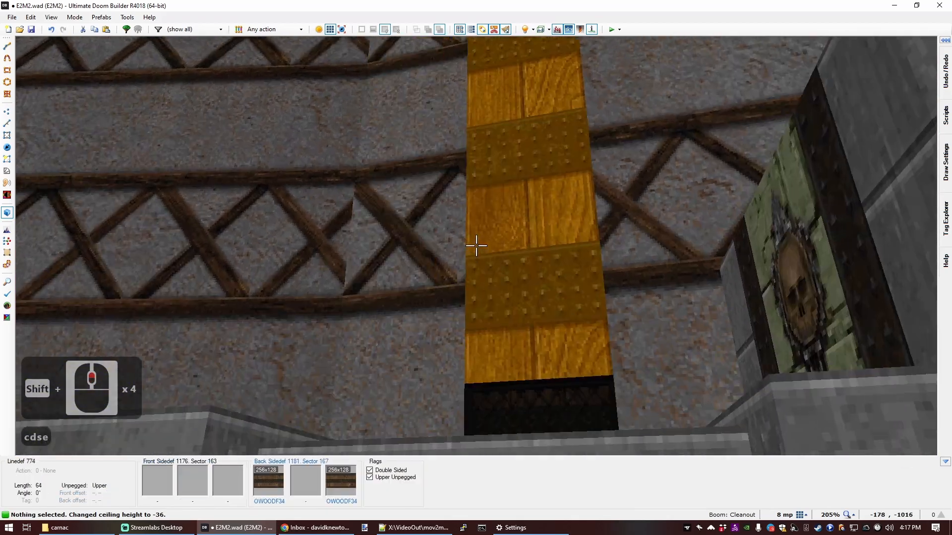
key("u")
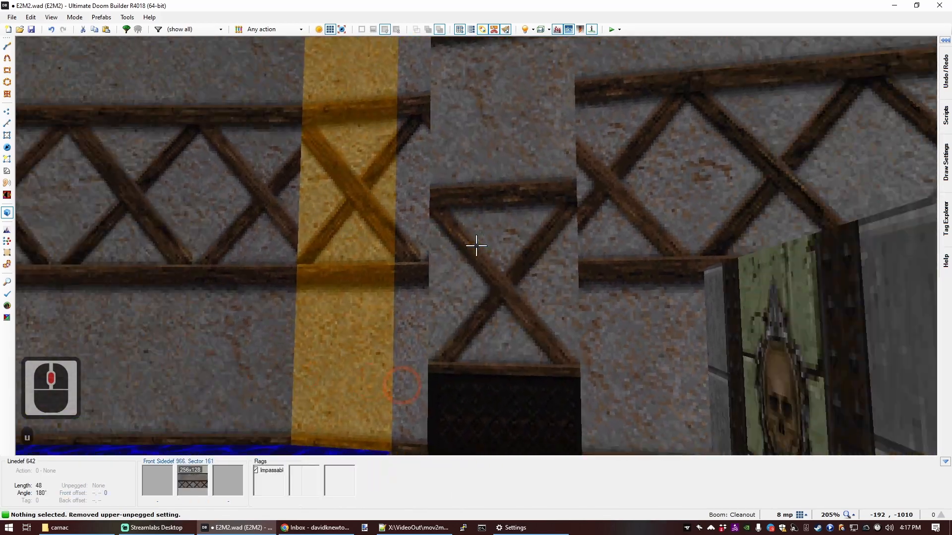
key("u")
Auto-align the OTUDRA31 wall textures around the alcove opening in both X and Y.
key("d")
key("s")
key("f")
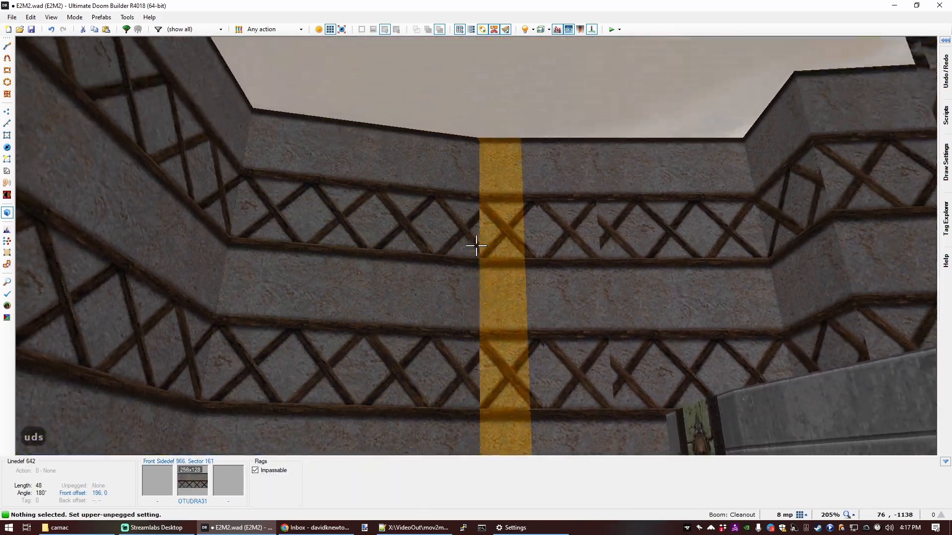
key("e")
key("ctrl+a")
key("s")
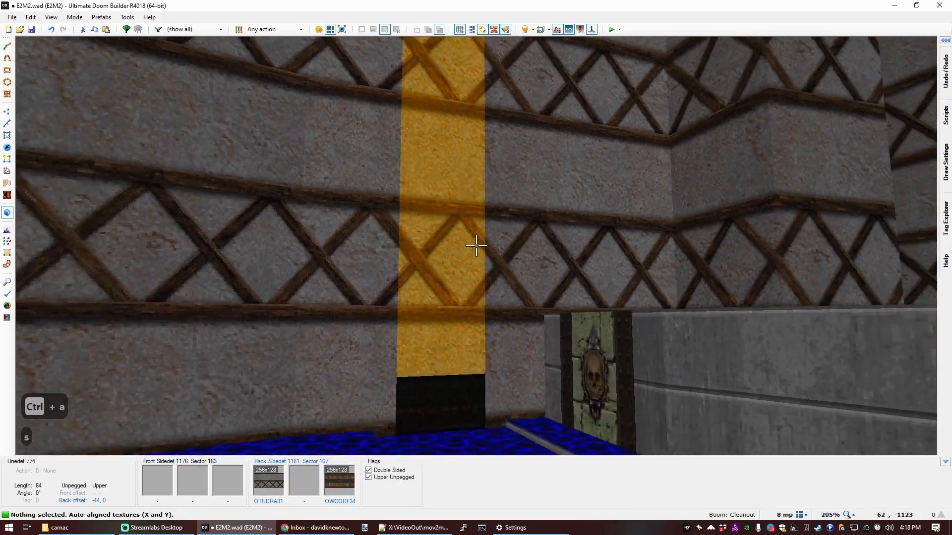
Copy the OBRCKX24 floor flat and paste it onto the two ledges flanking the raised water channel.
key("e")
key("d")
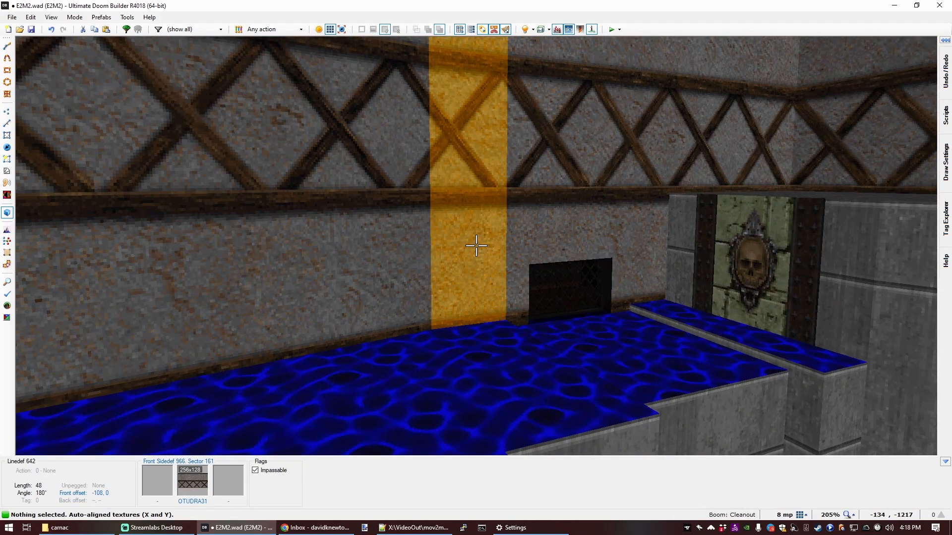
key("e")
key("d")
key("f")
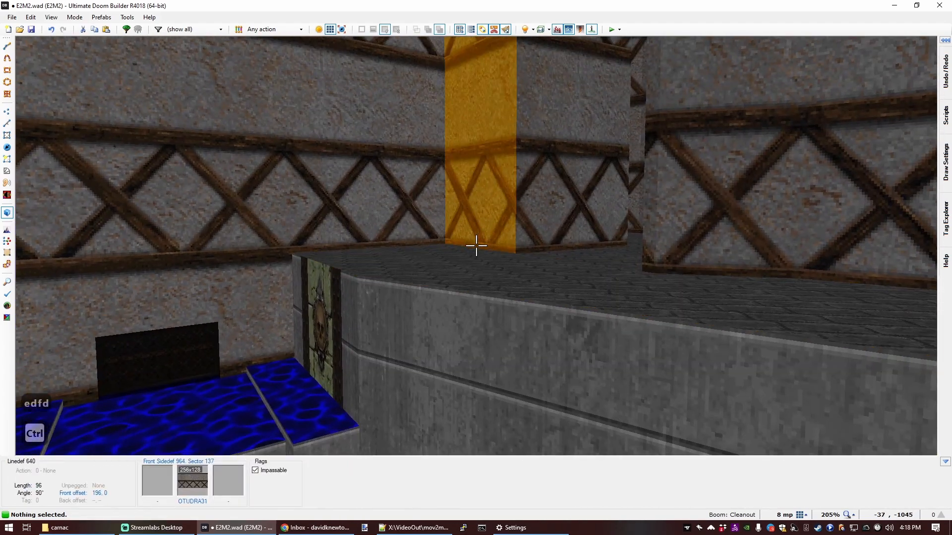
key("ctrl+c")
key("e")
middle_click(475, 246)
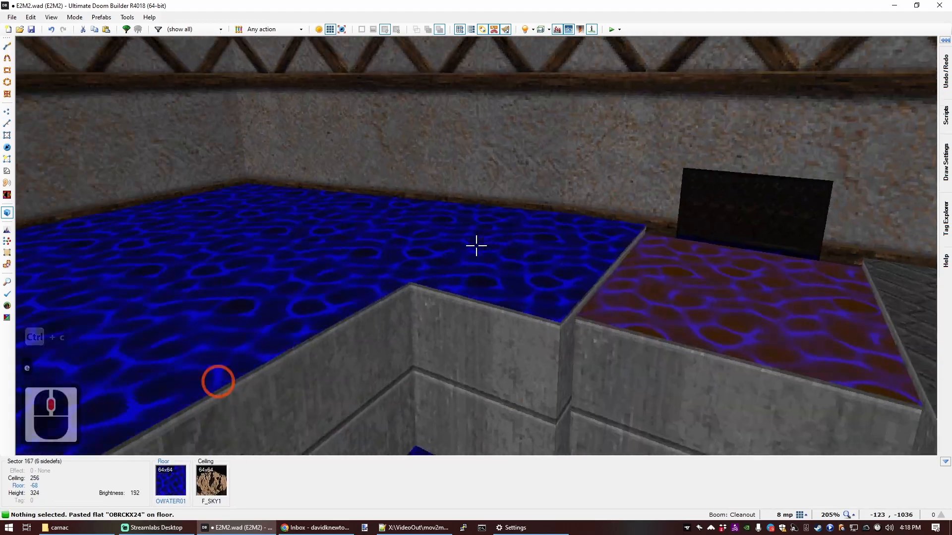
middle_click(476, 246)
Apply the OFALLW11 waterfall texture to the front face of the raised water channel.
key("s")
key("s")
key("e")
key("f")
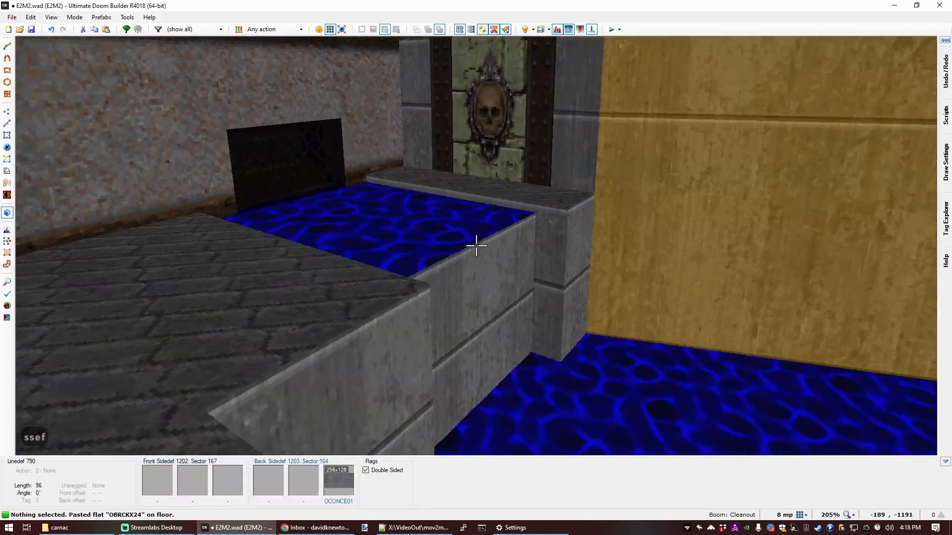
left_click(476, 246)
right_click(476, 246, "ctrl")
type("OFALL")
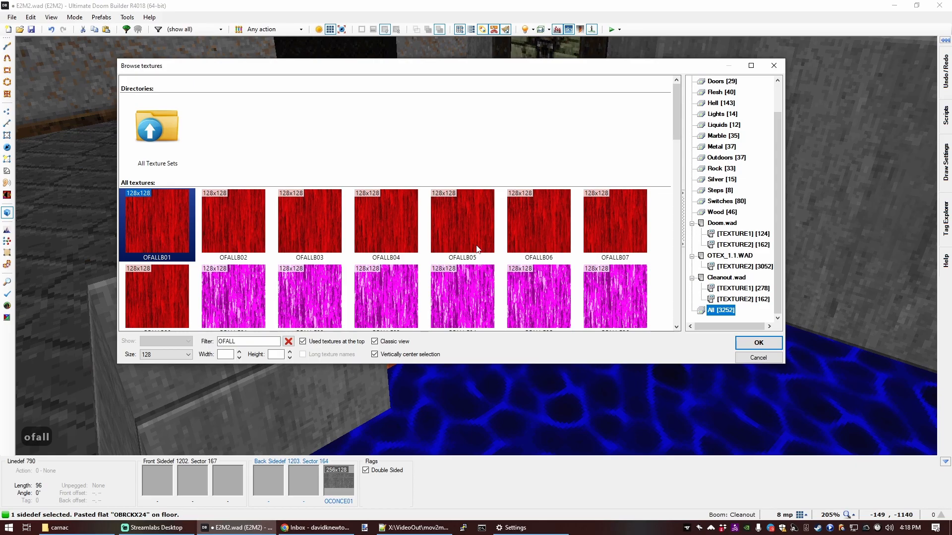
scroll(415, 206, "down", 6)
scroll(415, 206, "down", 5)
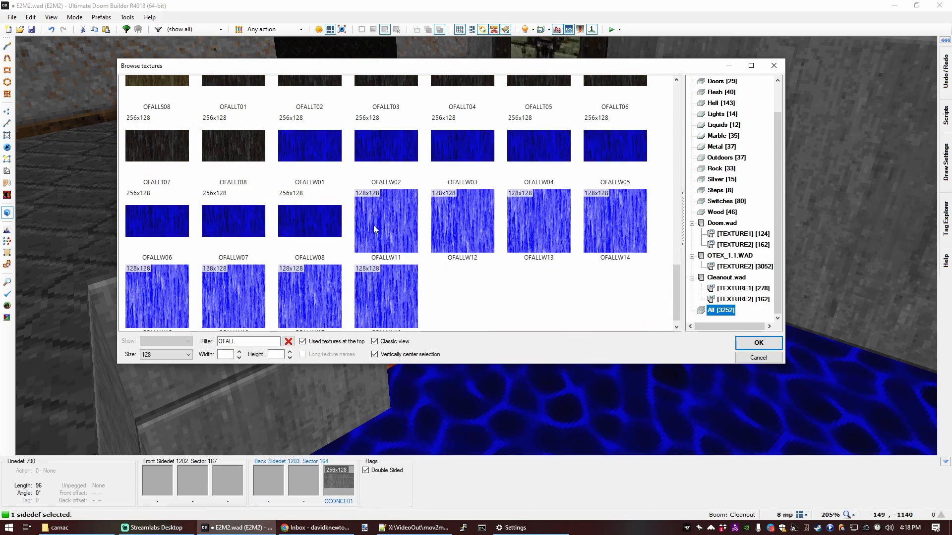
double_click(365, 210)
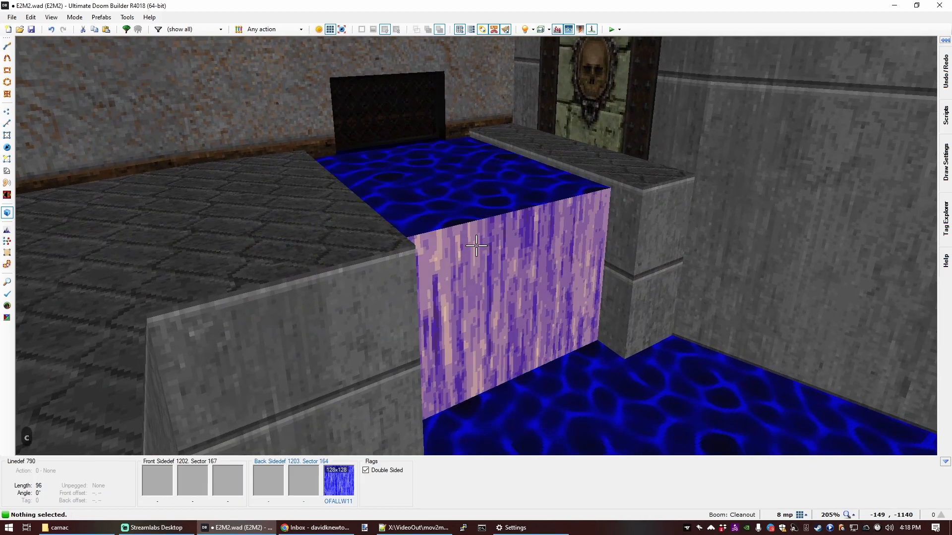
Set the texture on the raised water channel's front face to OFALLW01.
right_click(476, 246)
type("ofall")
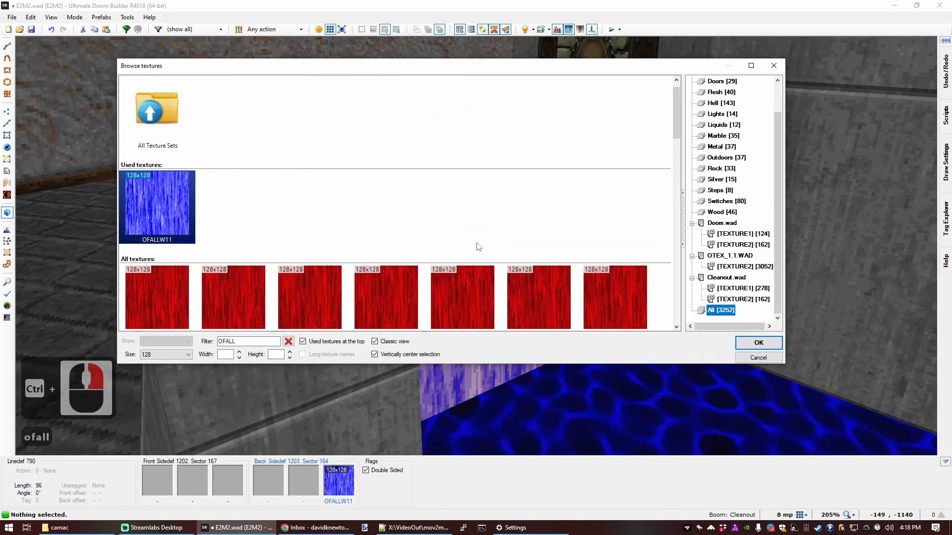
scroll(479, 258, "down", 4)
scroll(484, 270, "down", 10)
double_click(317, 135)
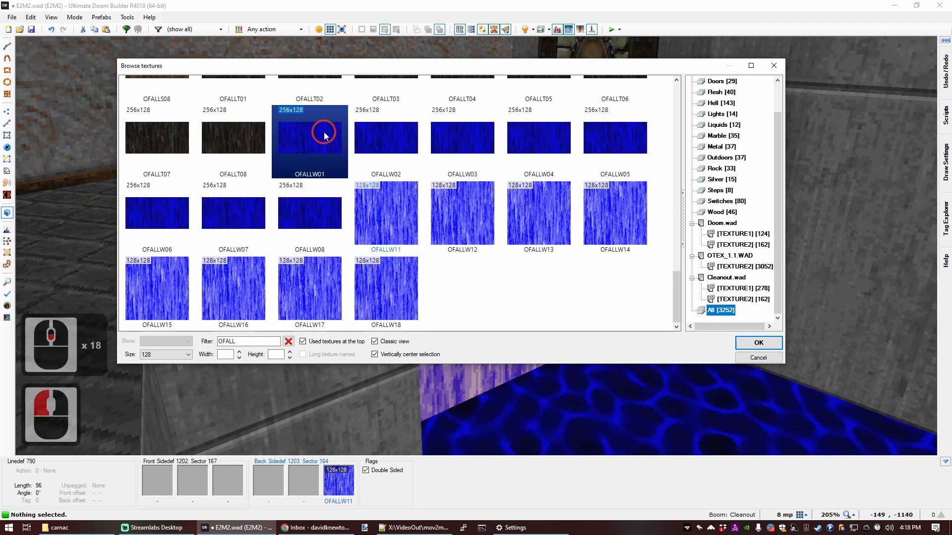
key("c")
Examine the pool, the stone ledges and the new waterfall from several sides in the 3D view.
key("d")
key("e")
key("s")
key("d")
key("s")
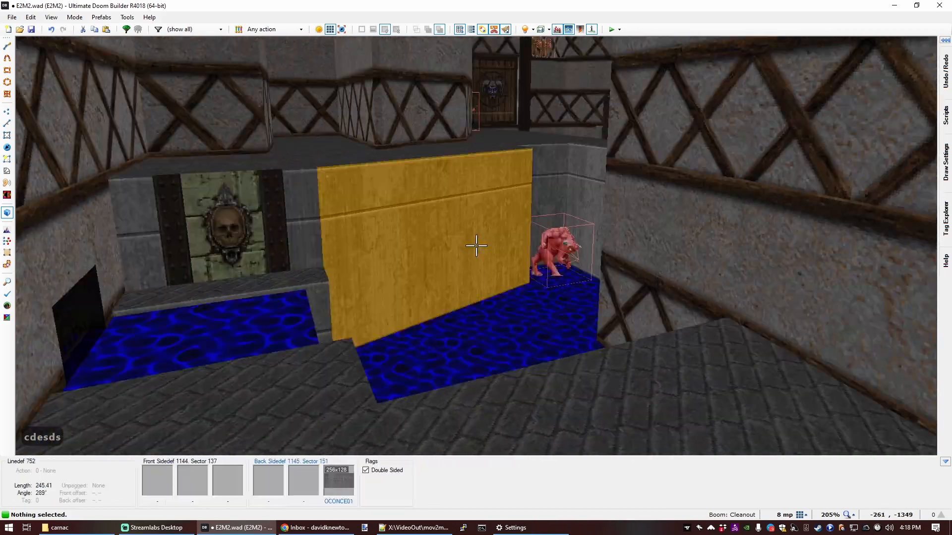
key("e")
key("s")
key("e")
key("s")
key("e")
key("s")
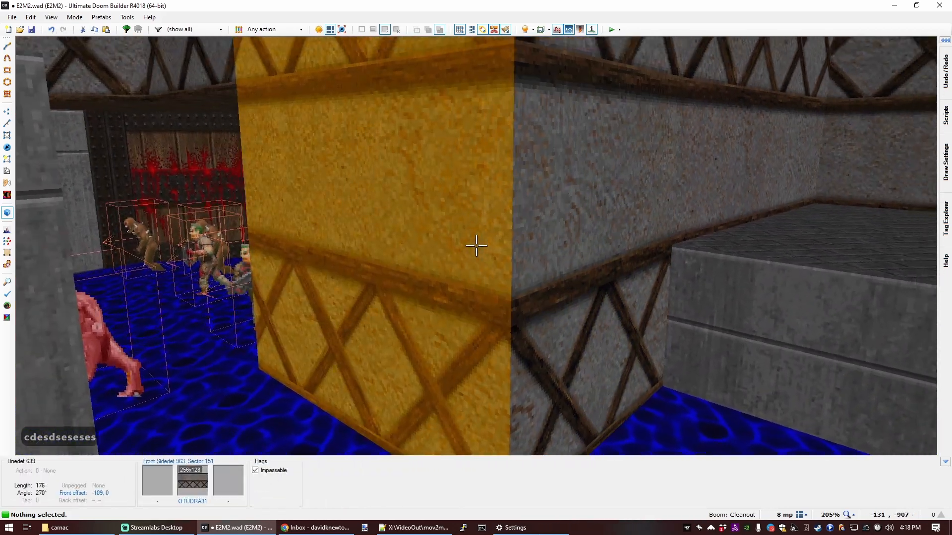
key("d")
key("s")
key("e")
key("f")
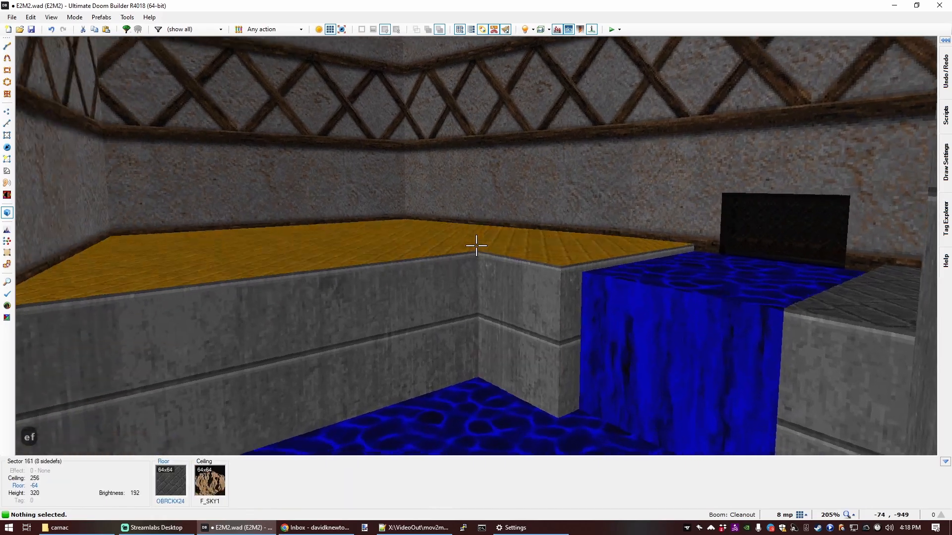
key("e")
Move the pool's inner corner vertex east and insert a vertex to give the pool a square southeast corner with 104 and 128 unit walls.
key("q")
scroll(481, 224, "down", 5)
scroll(518, 288, "up", 3)
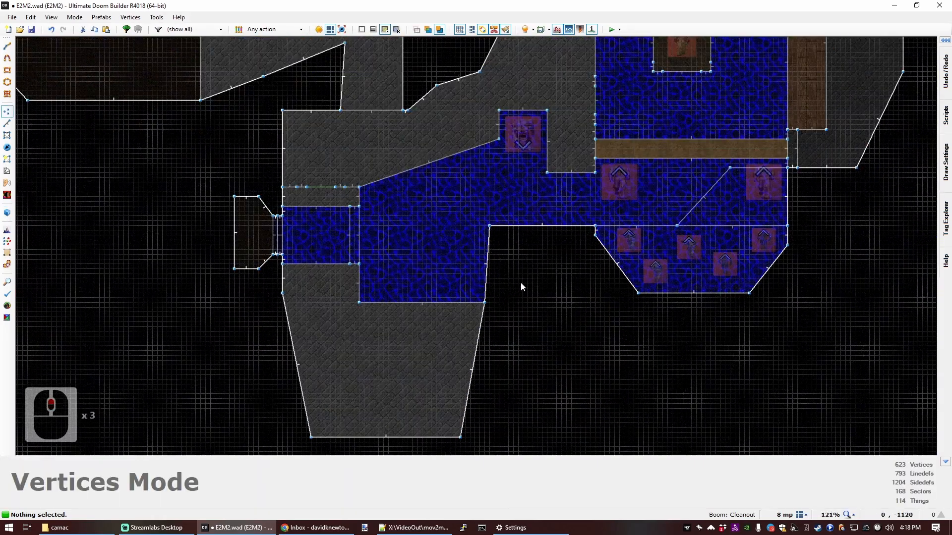
scroll(546, 267, "up", 2)
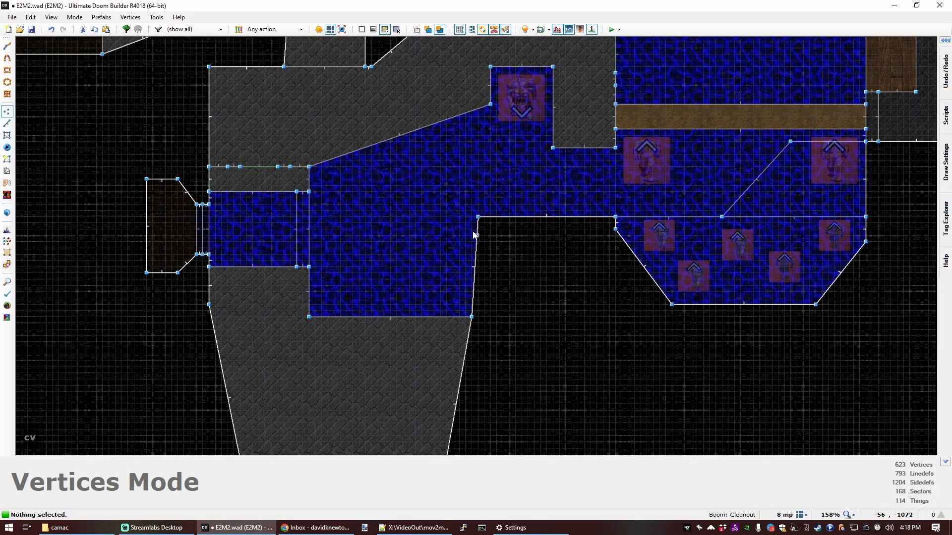
left_click_drag(481, 219, 554, 217)
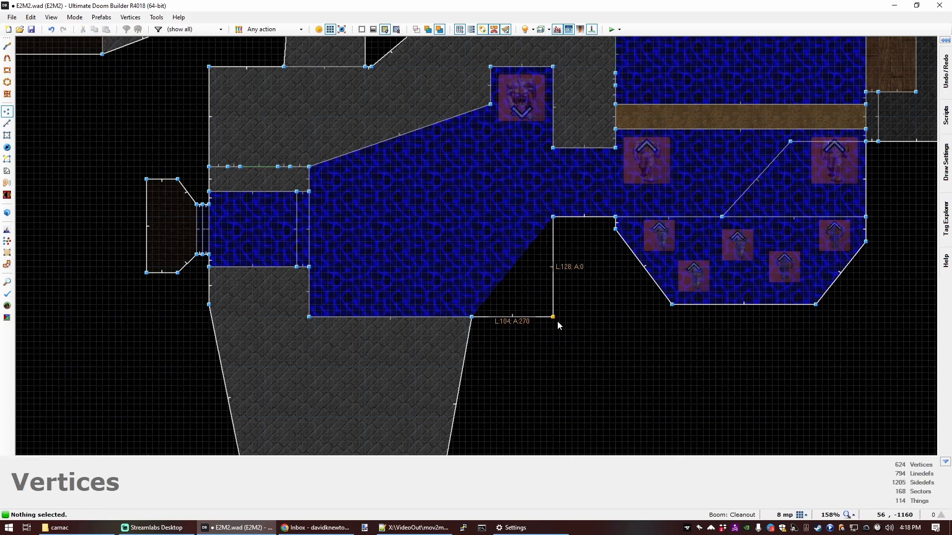
Move the two eastern vertices of the stone ledge south of the pool so its east wall runs straight north-south.
scroll(558, 323, "down", 3)
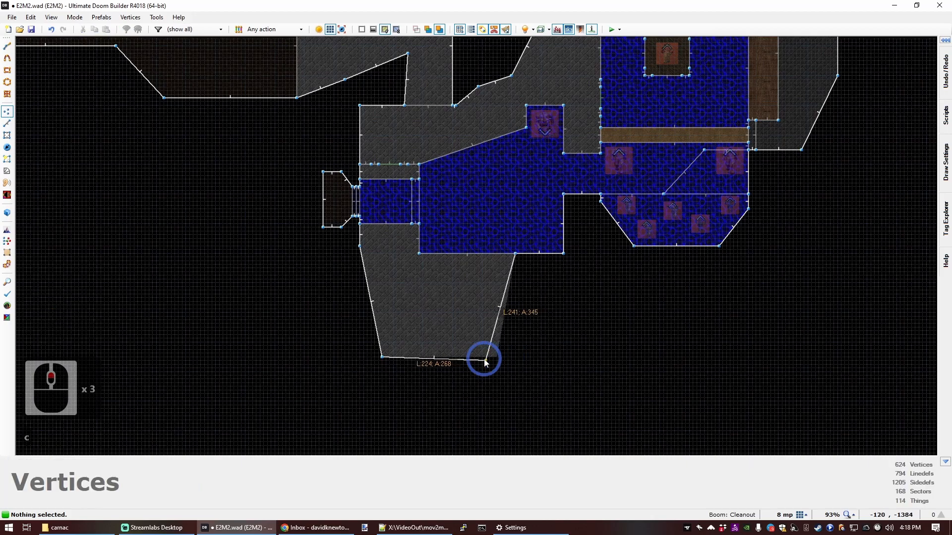
right_click(485, 359)
right_click_drag(493, 258, 475, 258)
right_click_drag(482, 356, 481, 354)
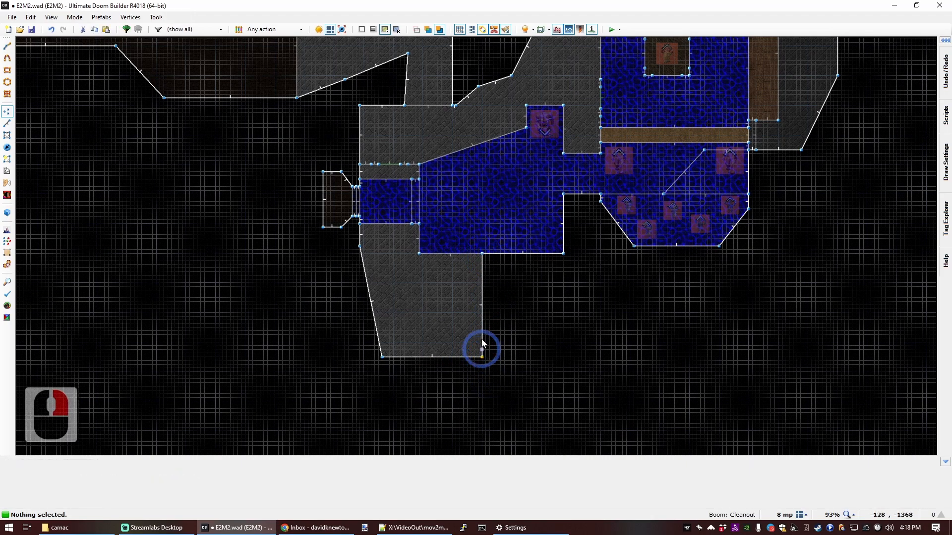
key("c")
Flip the linedef that carries the OSWTCHD0 switch texture beside the raised water channel.
scroll(472, 288, "down", 3)
scroll(473, 242, "up", 2)
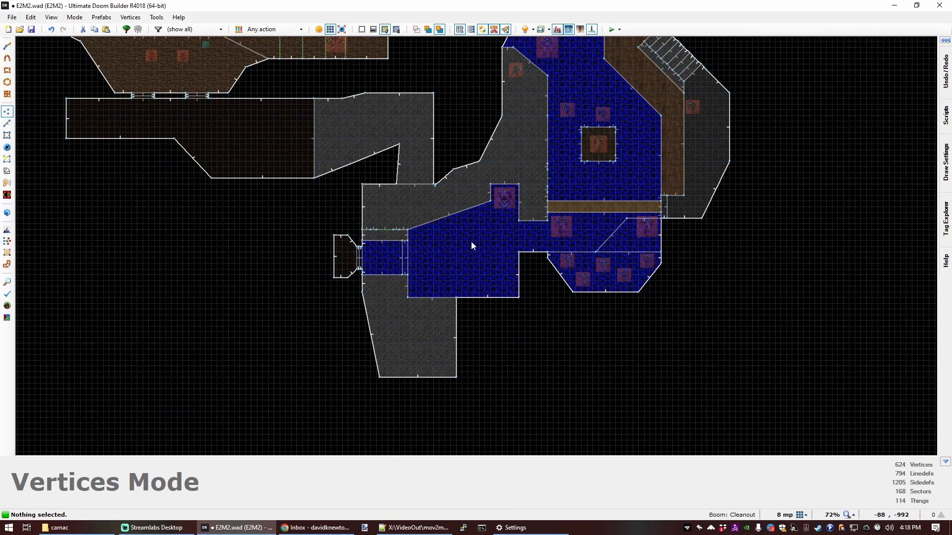
scroll(471, 243, "up", 2)
scroll(478, 261, "down", 5)
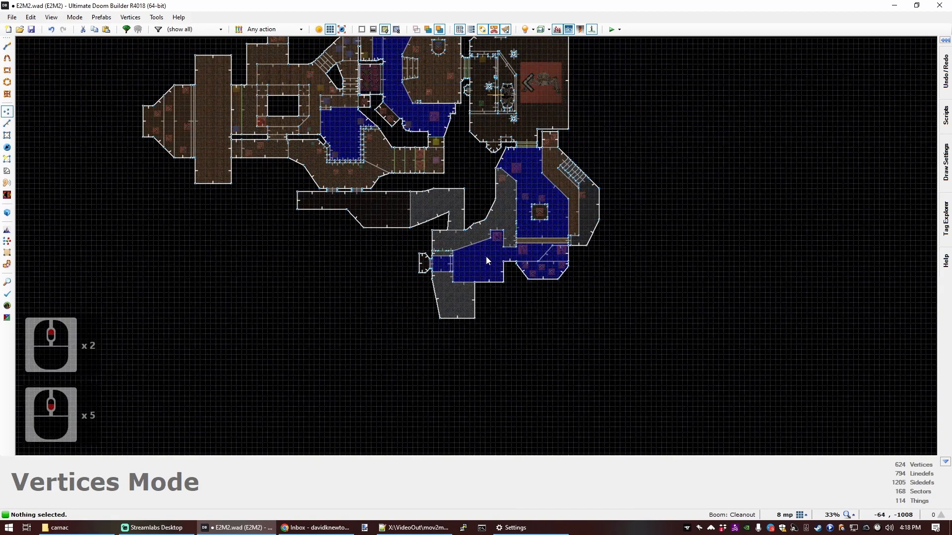
scroll(501, 208, "up", 2)
scroll(407, 332, "up", 2)
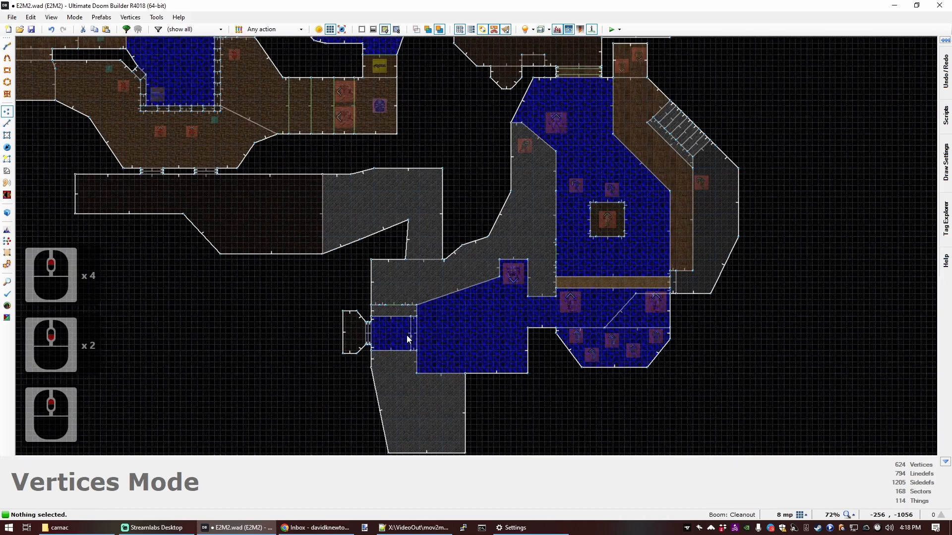
key("l")
key("f")
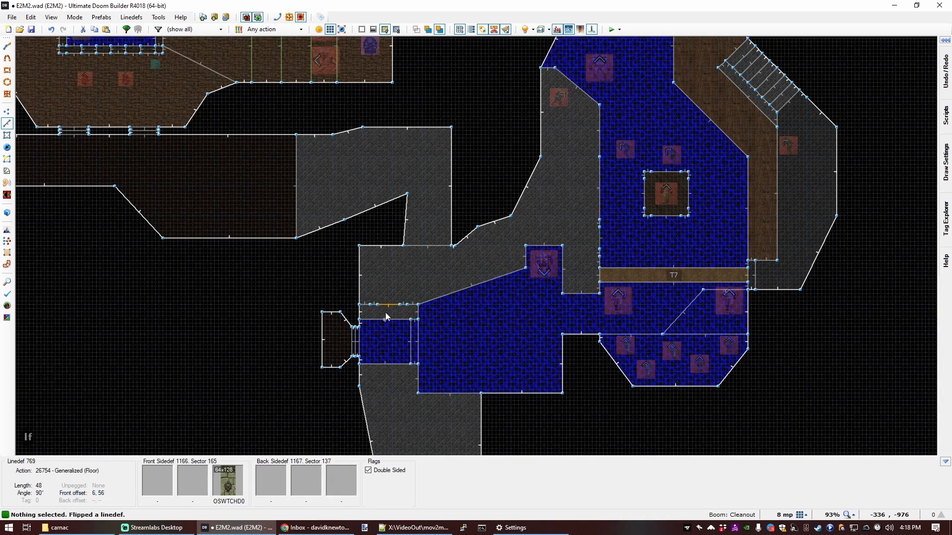
Draw a closed 64-unit-wide strip across the water and the wooden ledge, widening around the square central pillar.
scroll(453, 295, "down", 1)
scroll(771, 189, "up", 3)
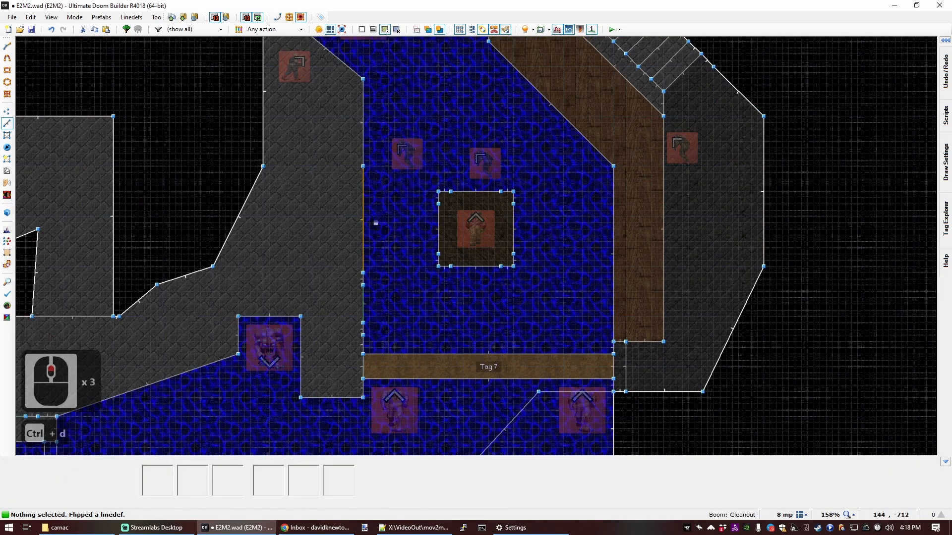
key("ctrl+d")
left_click(363, 203)
left_click(414, 204)
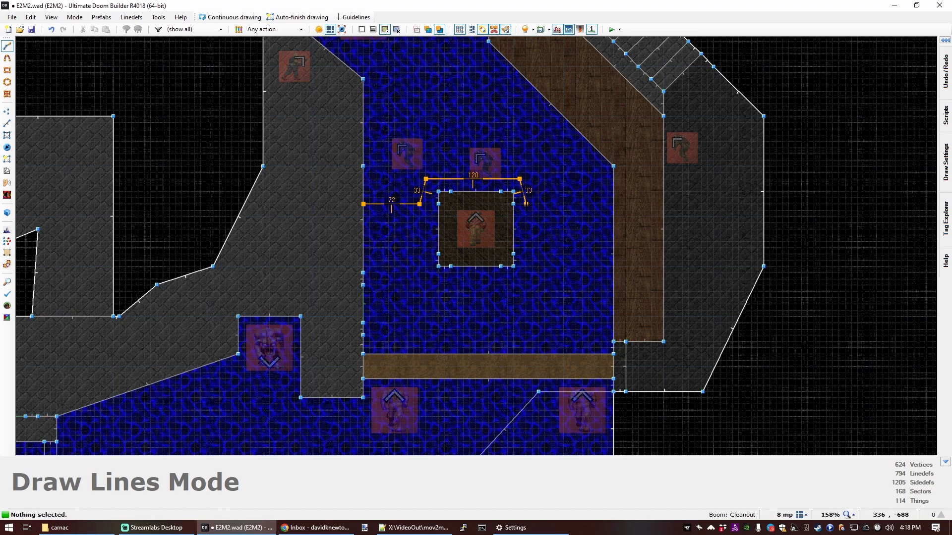
left_click(526, 204)
left_click(613, 203)
left_click(663, 204)
left_click(663, 253)
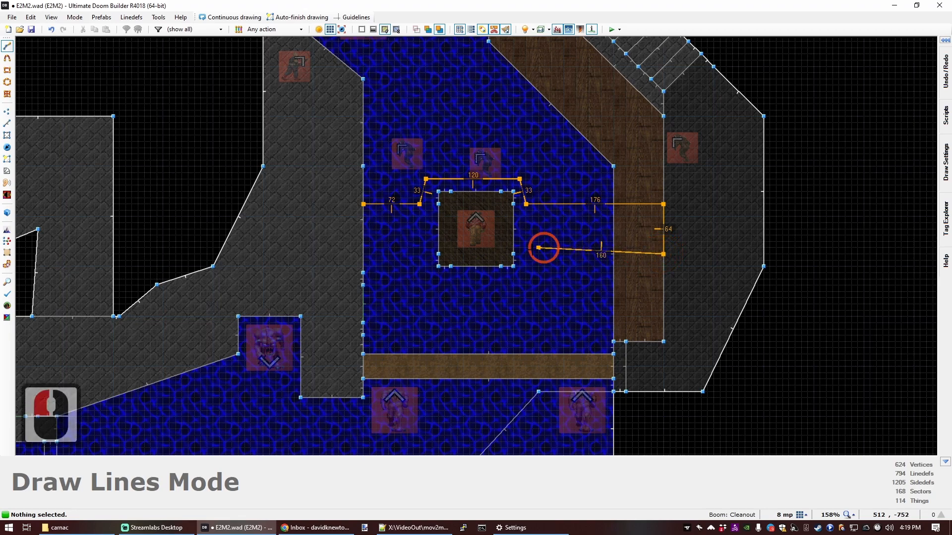
left_click(519, 278)
left_click(432, 279)
left_click(424, 254)
left_click(364, 254)
left_click(363, 205)
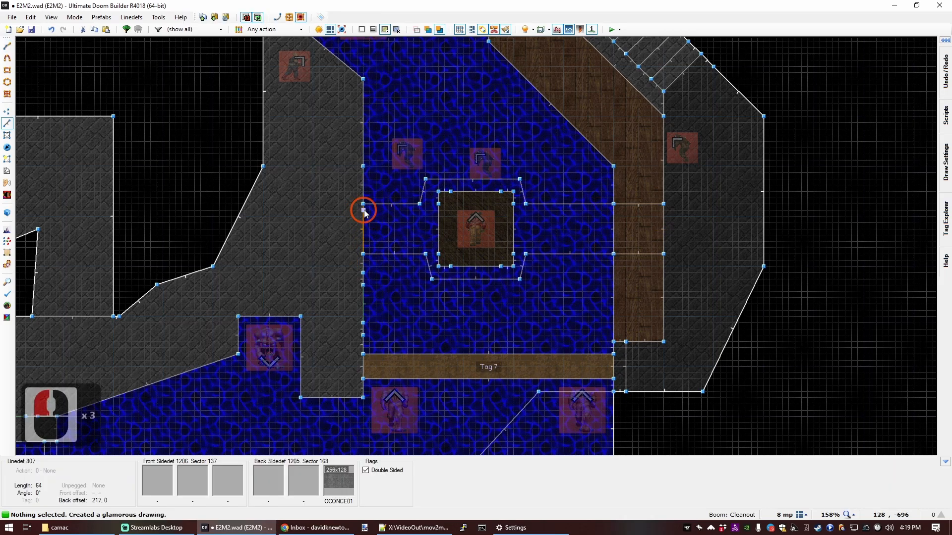
Move the strip outline's two vertices northwest of the pillar 8 units east to make the outline symmetric.
scroll(401, 218, "up", 2)
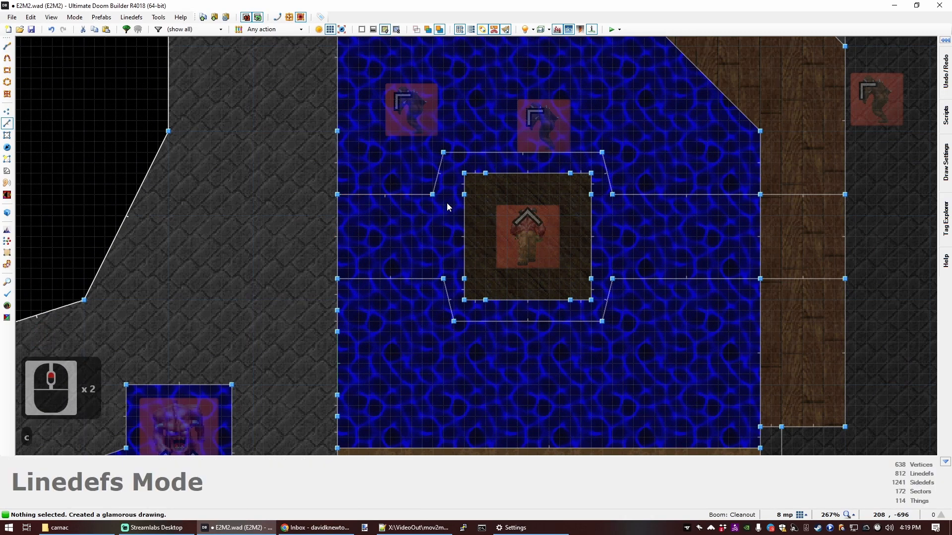
key("v")
right_click_drag(442, 153, 453, 156)
right_click_drag(432, 194, 443, 194)
right_click_drag(457, 329, 453, 323)
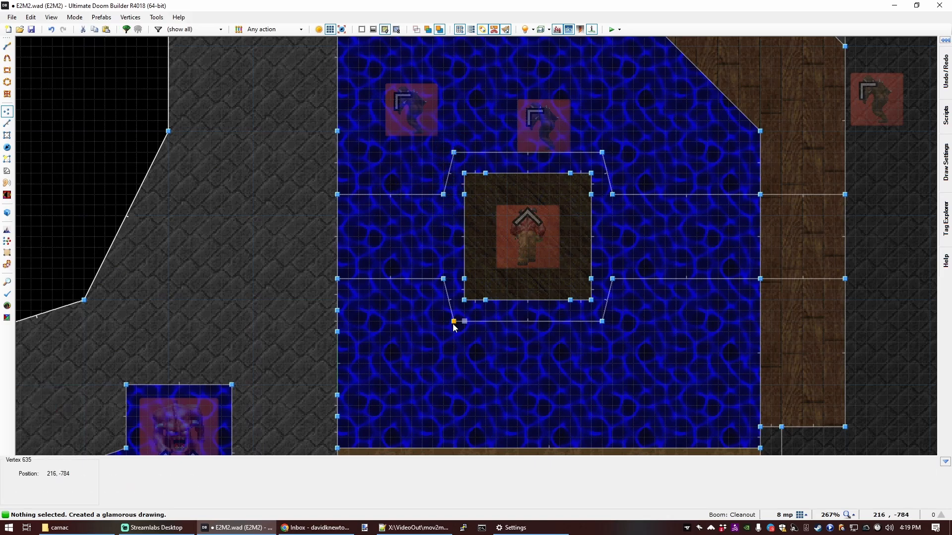
scroll(456, 327, "down", 1)
scroll(590, 318, "up", 1)
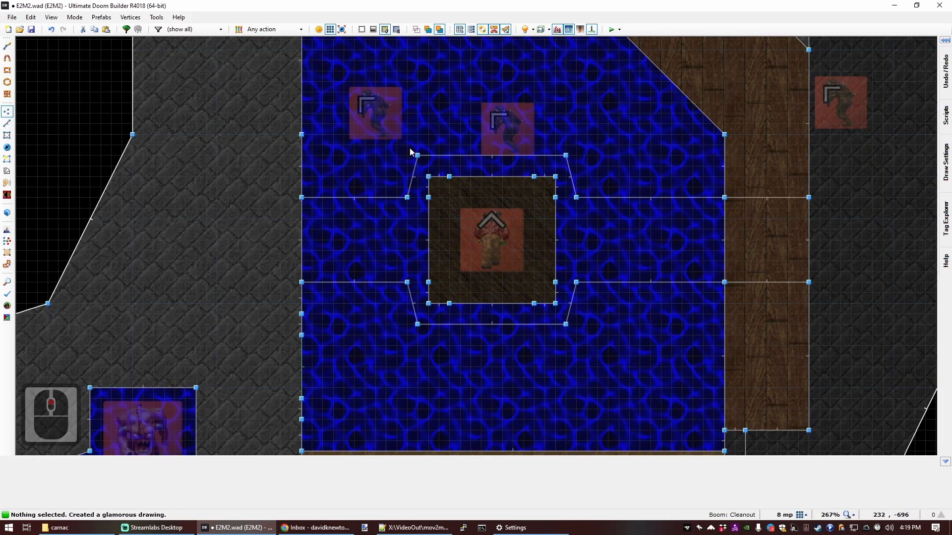
scroll(563, 162, "down", 2)
scroll(560, 171, "up", 2)
right_click(560, 194)
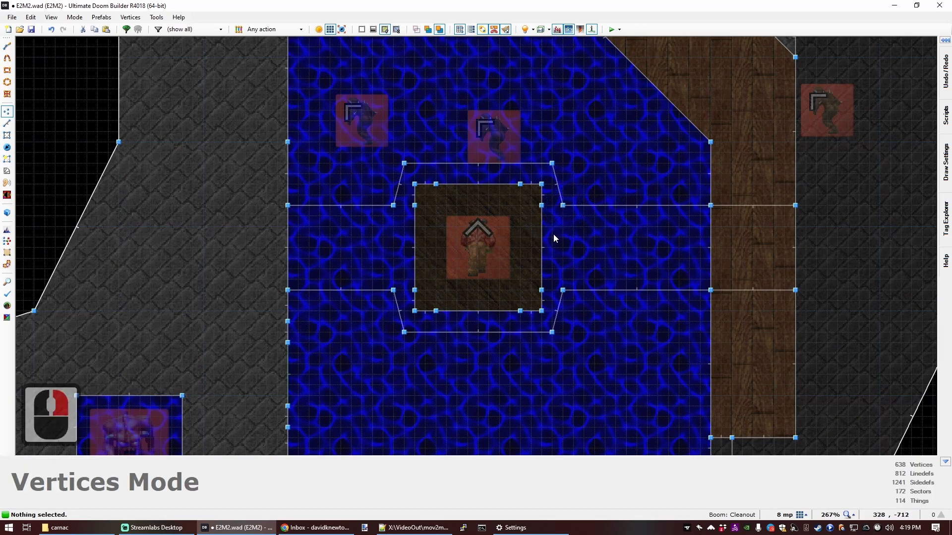
scroll(553, 234, "down", 3)
scroll(551, 234, "up", 2)
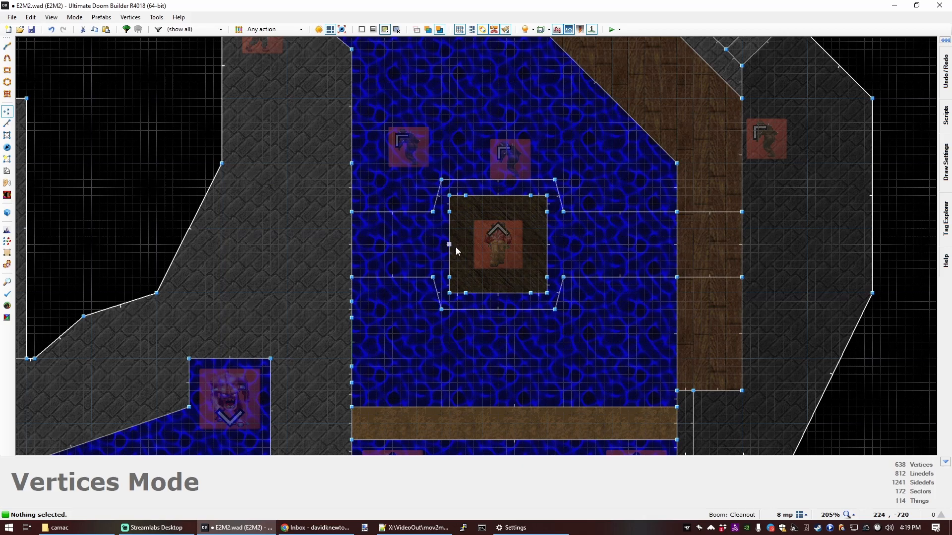
Examine the central pillar and the strip around it in the 3D view.
key("q")
key("d")
key("s")
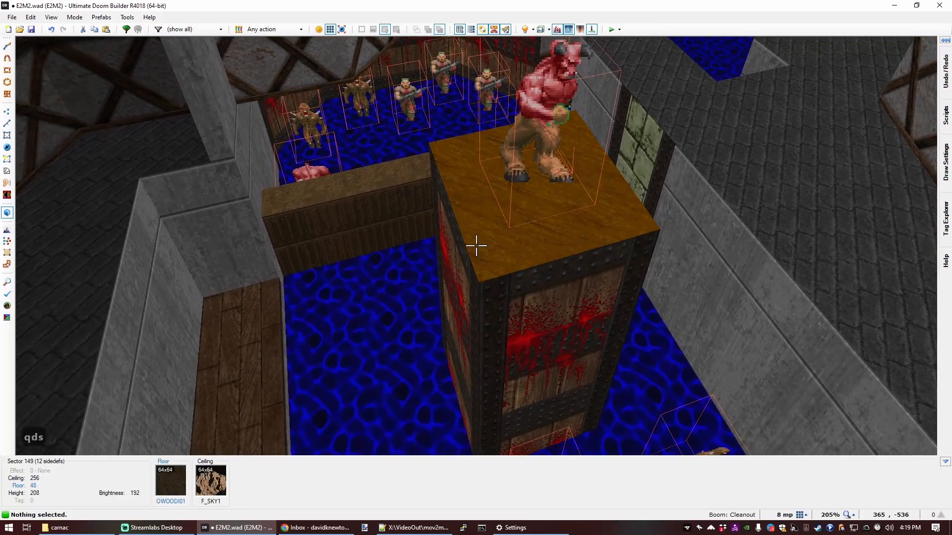
key("s")
key("e")
key("s")
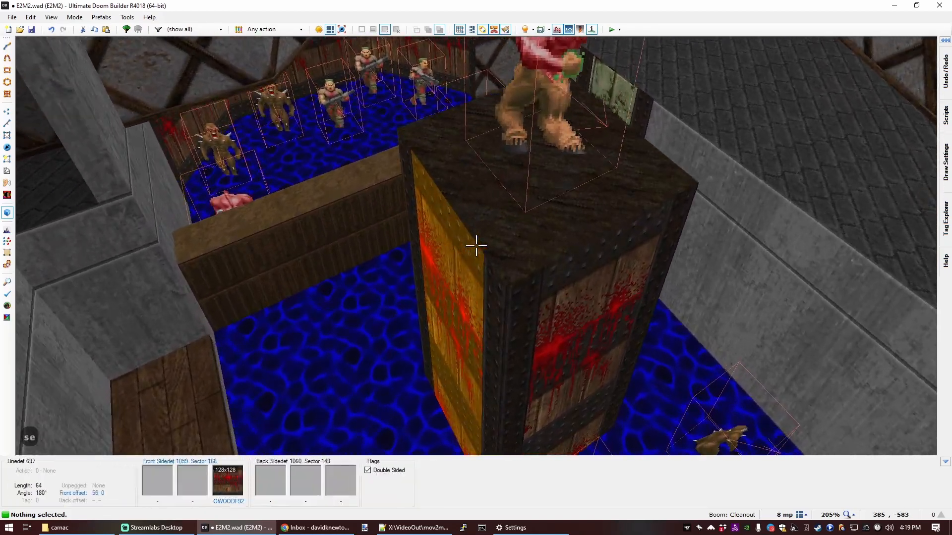
key("d")
left_click(476, 246)
key("f")
key("c")
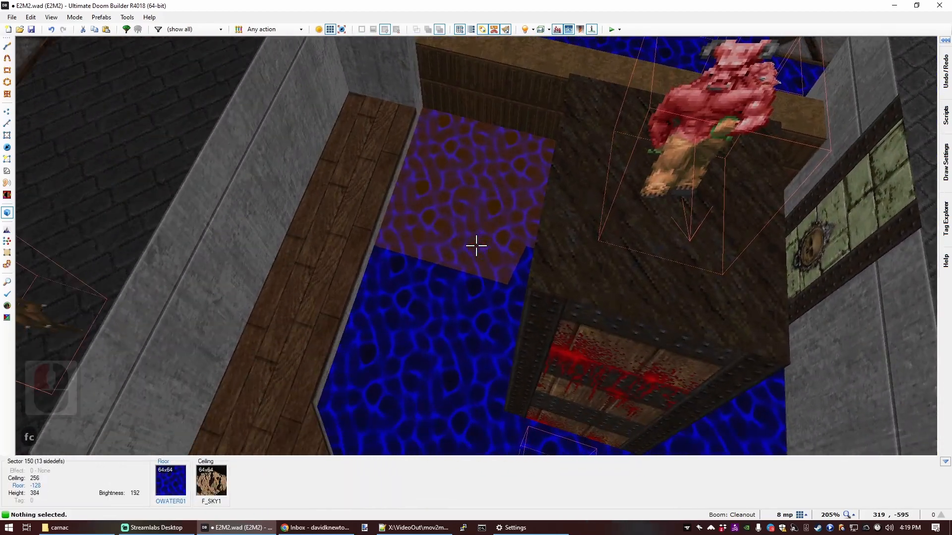
key("e")
key("s")
key("e")
key("s")
key("s")
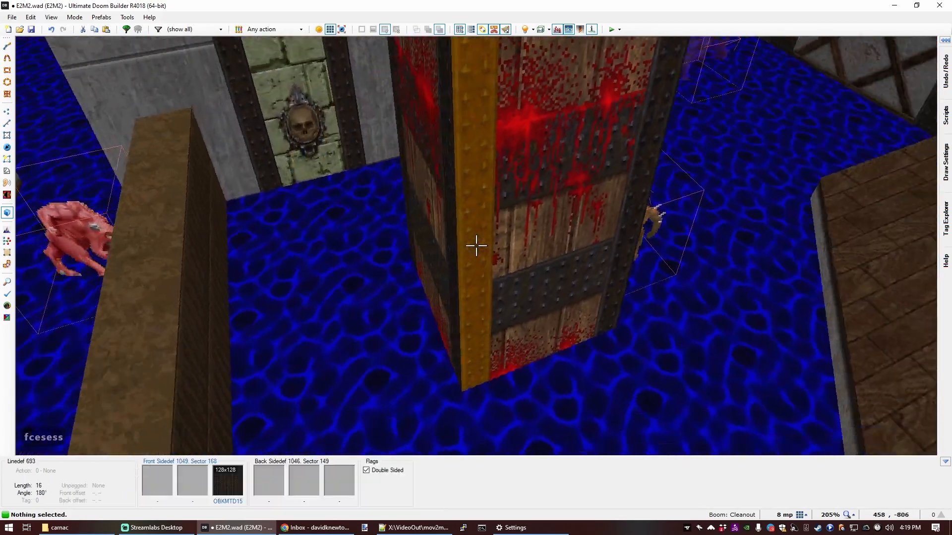
key("s")
key("f")
key("e")
Raise the floor of the wooden ledge section crossed by the strip to -16.
key("e")
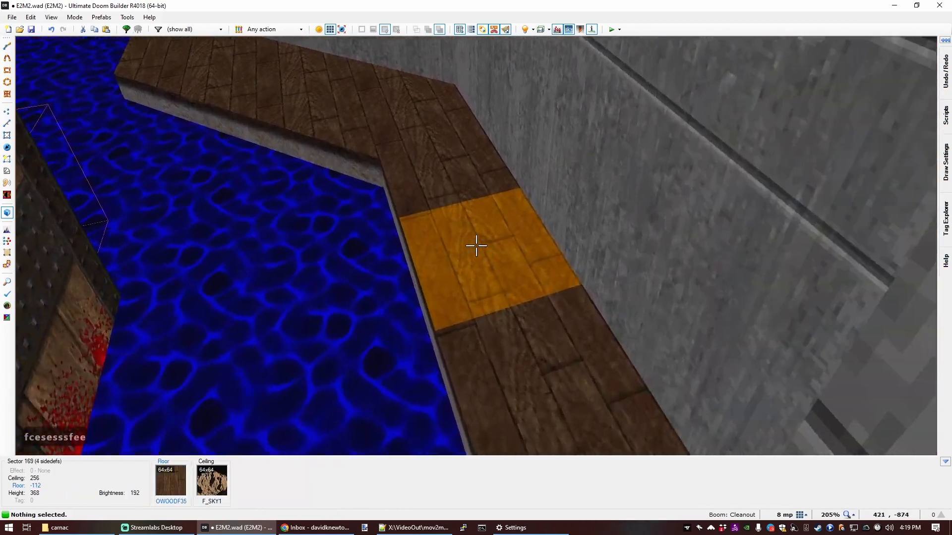
key("d")
key("s")
left_click(476, 246)
key("s")
key("e")
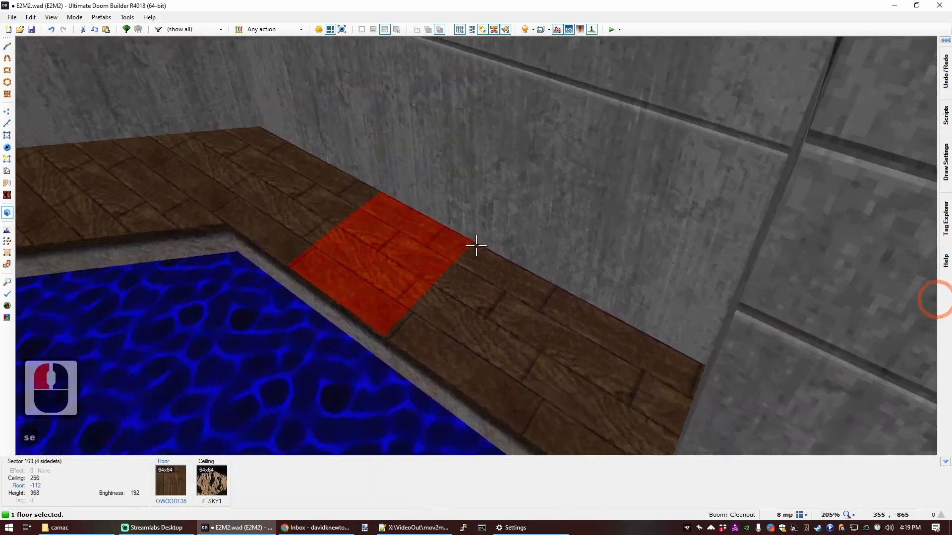
key("s")
key("d")
key("s")
key("s")
key("e")
scroll(476, 246, "up", 15)
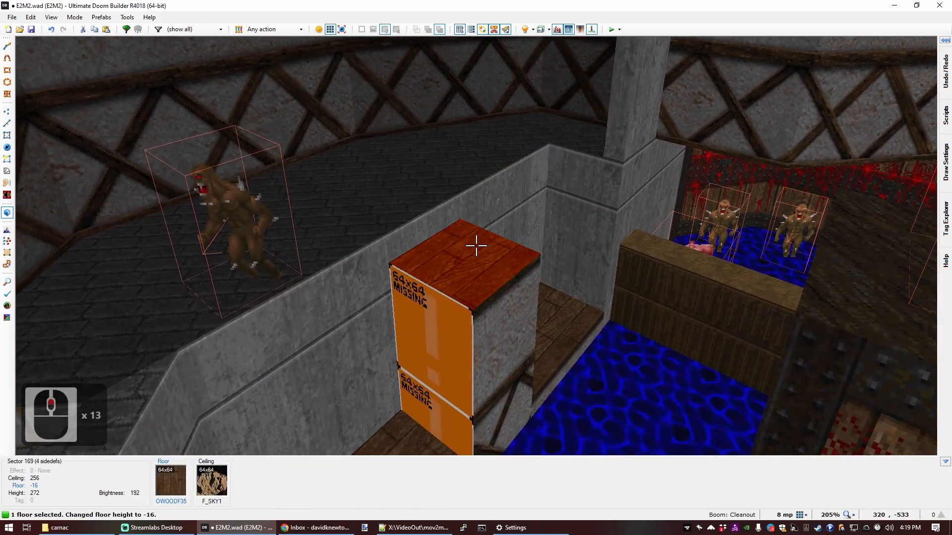
Apply the OBRCKX24 flat to the raised ledge section's floor and the OCONCE01 texture to its untextured sides.
left_click(476, 246)
key("ctrl+c")
middle_click(476, 246)
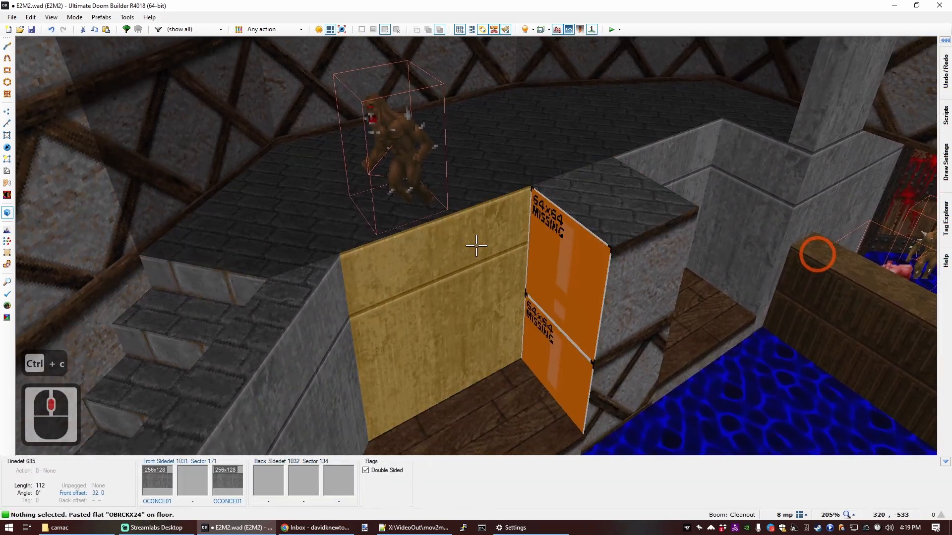
key("ctrl+c")
middle_click(476, 246, "shift")
middle_click(476, 245)
key("f")
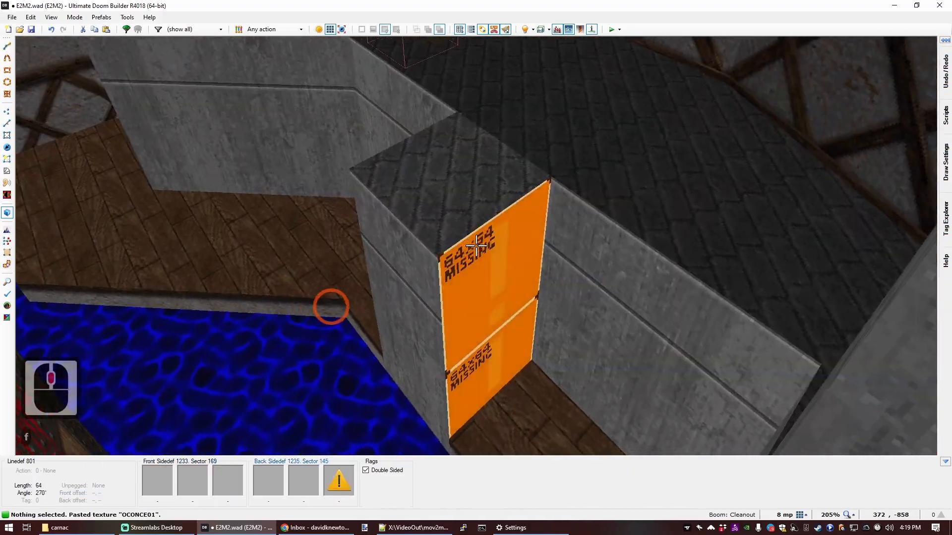
middle_click(476, 246)
Return from the 3D view to the 2D map and save the map.
key("s")
key("s")
key("s")
key("s")
key("s")
key("s")
key("s")
key("s")
key("s")
key("s")
key("s")
key("s")
key("s")
key("s")
key("d")
key("e")
key("s")
key("d")
key("q")
scroll(441, 228, "down", 3)
scroll(364, 254, "up", 2)
key("ctrl+s")
Assign action 9, S1 Floor Raise Donut (changes texture), to the OSWTCHD0 switch linedef beside the raised water channel.
scroll(363, 255, "down", 4)
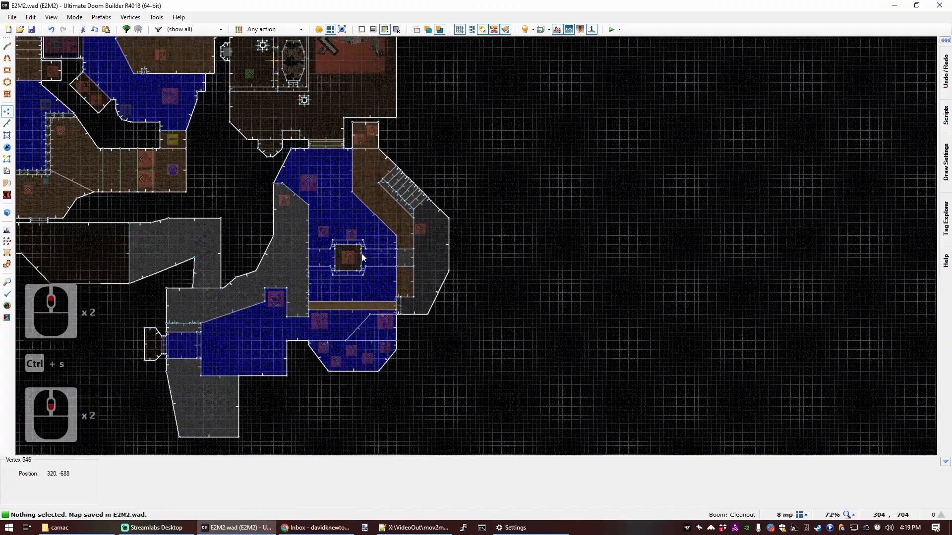
scroll(204, 299, "up", 2)
scroll(336, 295, "up", 2)
scroll(403, 278, "down", 1)
scroll(366, 279, "down", 1)
scroll(366, 282, "up", 3)
key("l")
right_click(276, 316)
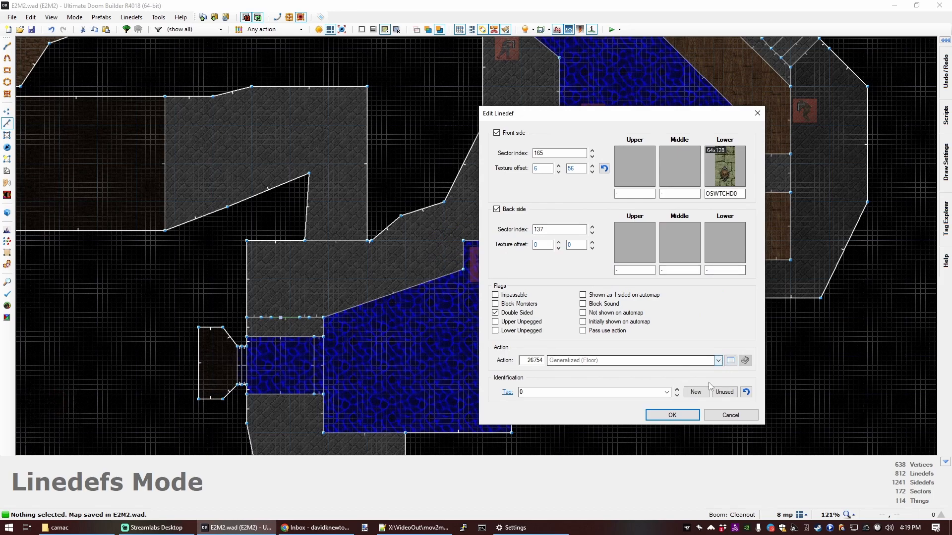
left_click(730, 361)
left_click(543, 121)
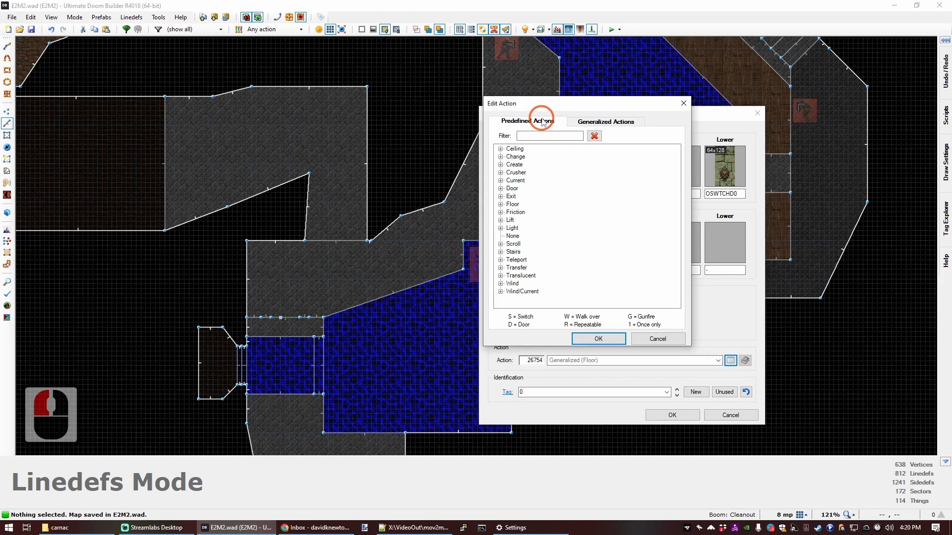
type("don")
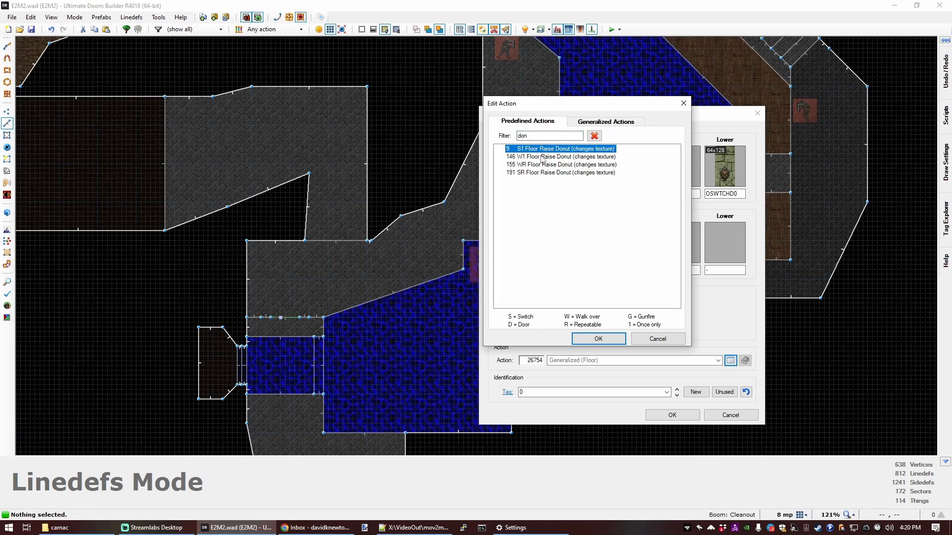
double_click(544, 150)
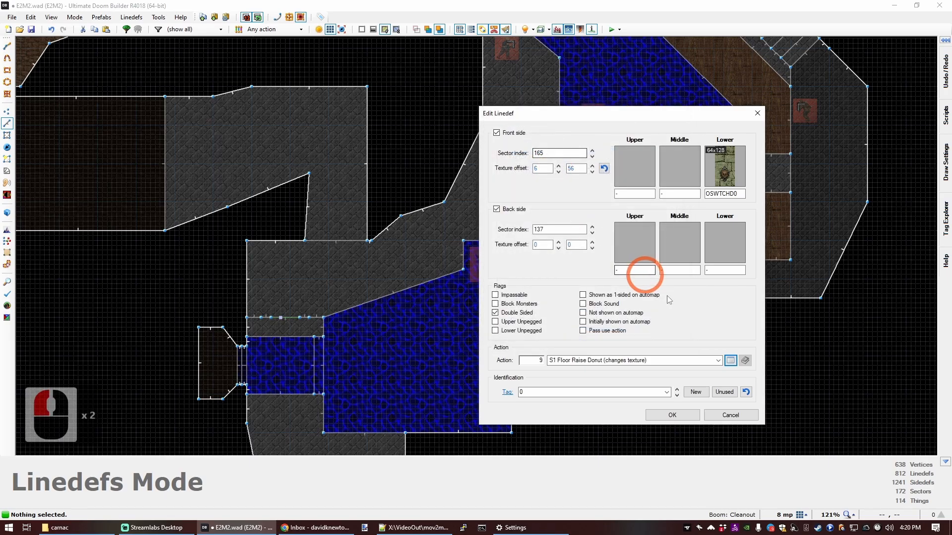
left_click(684, 420)
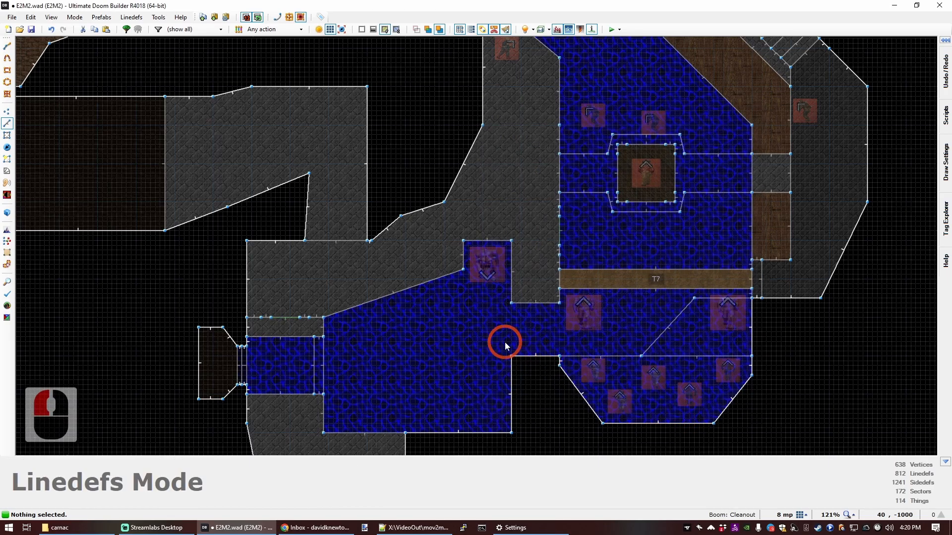
Give the OSWTCHD0 switch linedef the new tag 8 and set the central pillar sector's tag to 8.
right_click(294, 319)
left_click(672, 415)
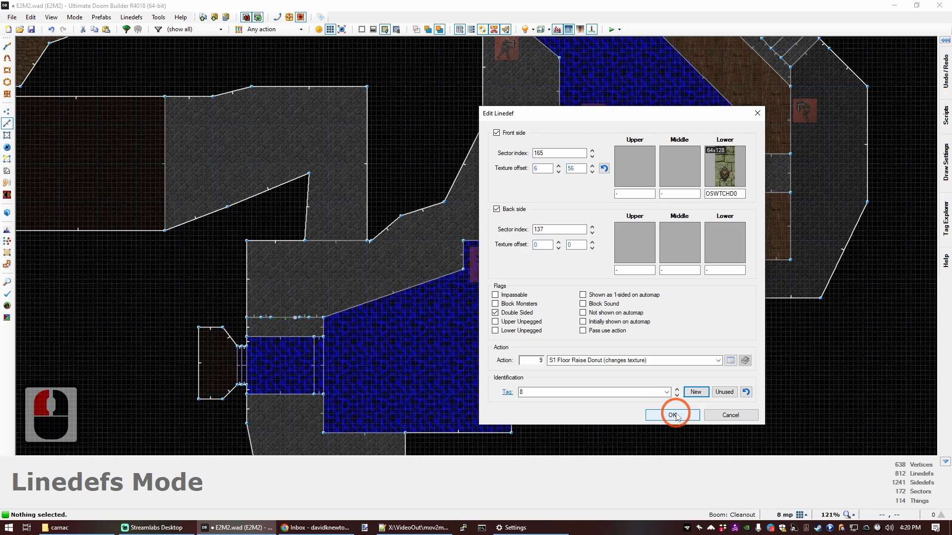
key("s")
right_click(632, 166)
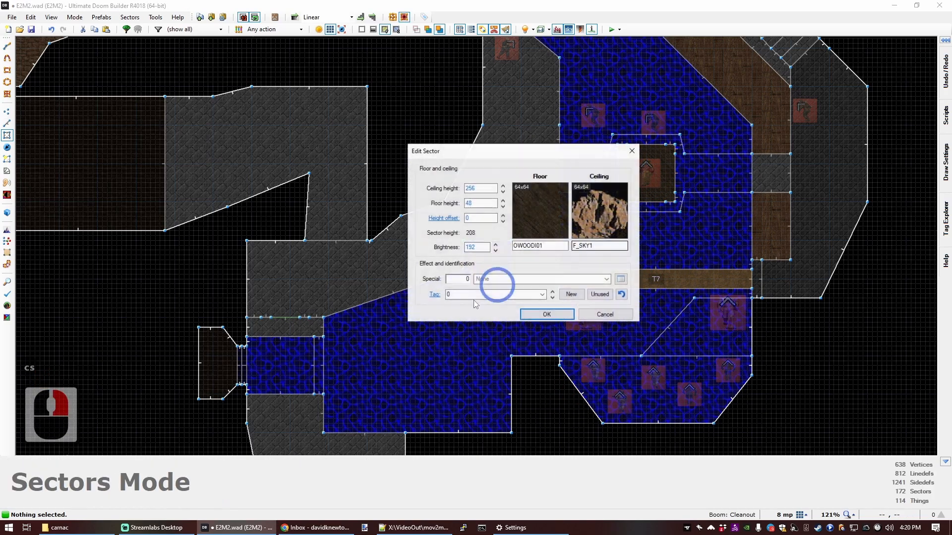
left_click(486, 295)
type("8")
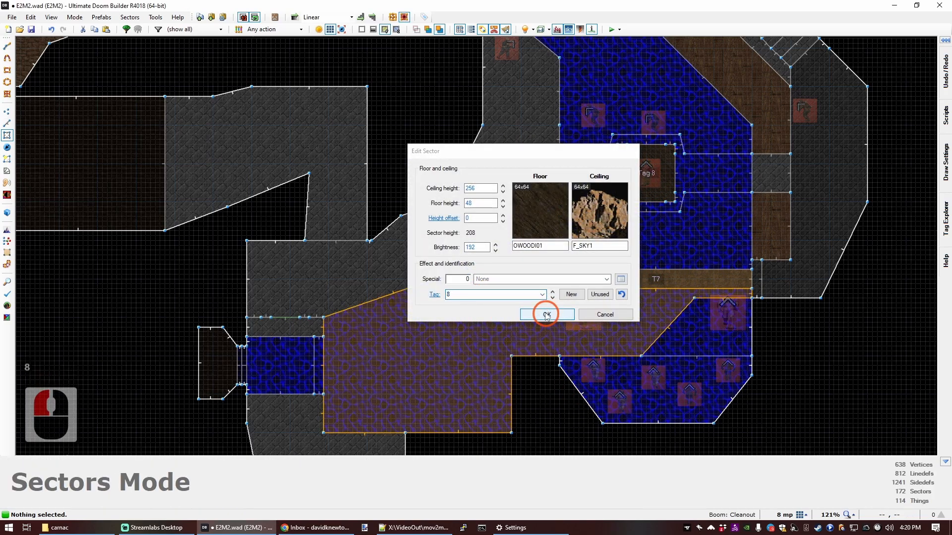
left_click(539, 324)
Save the map and launch a test run of it in GZDoom.
scroll(583, 236, "down", 2)
key("ctrl+s")
scroll(585, 237, "down", 1)
scroll(452, 321, "up", 1)
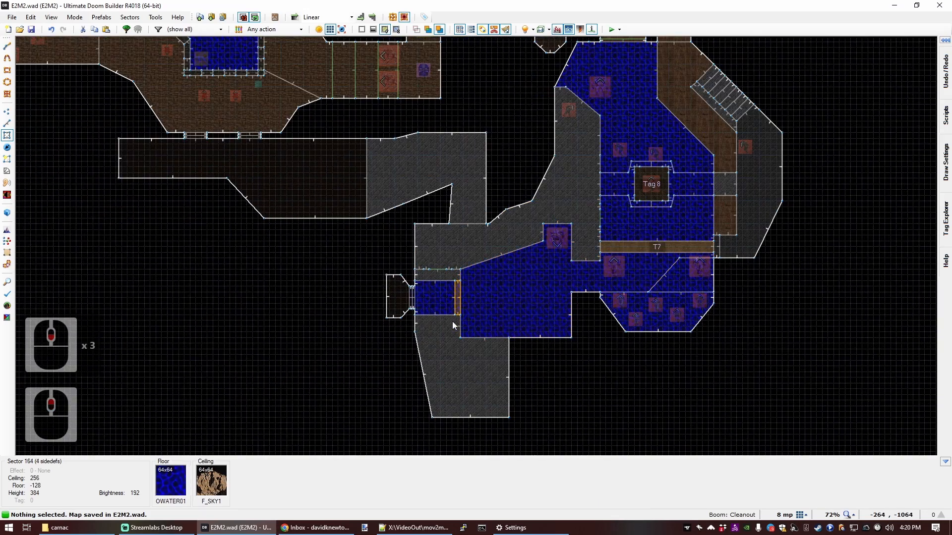
left_click(620, 30)
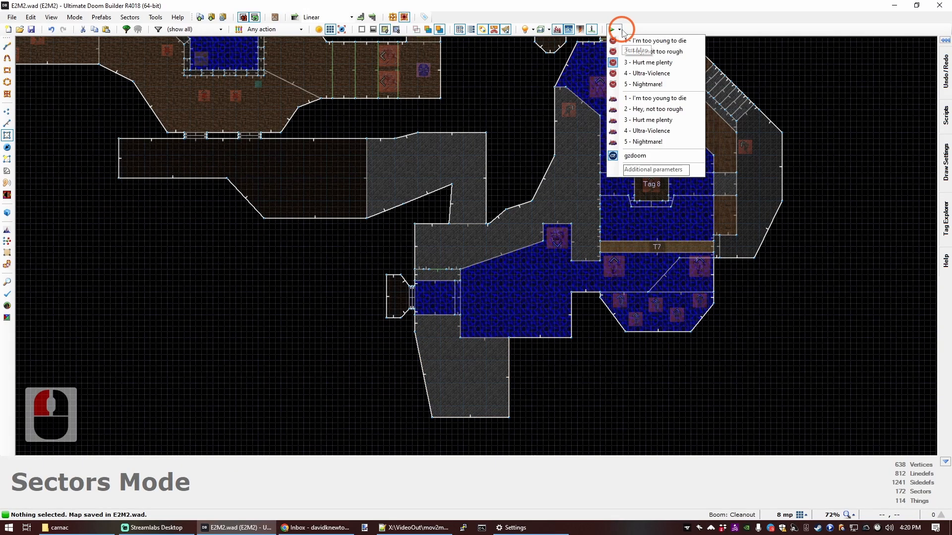
left_click(432, 324)
key("F9")
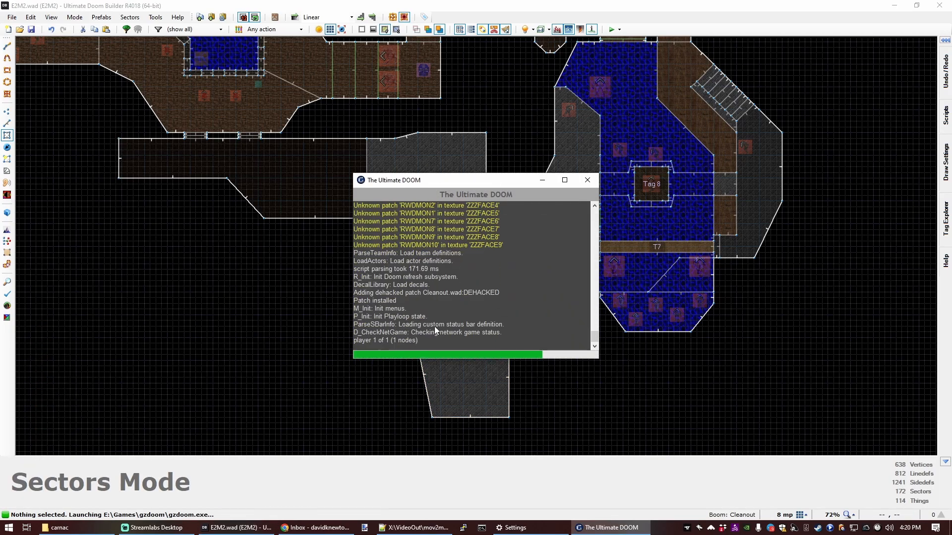
Activate the skull switch on the green stone wall in the test run.
key("w")
key("d")
key("e")
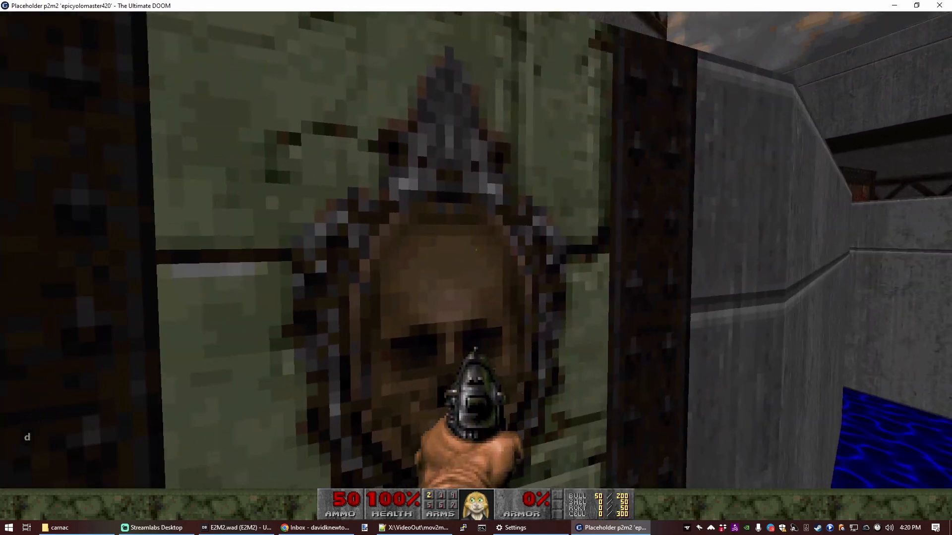
key("s")
key("d")
key("w")
key("d")
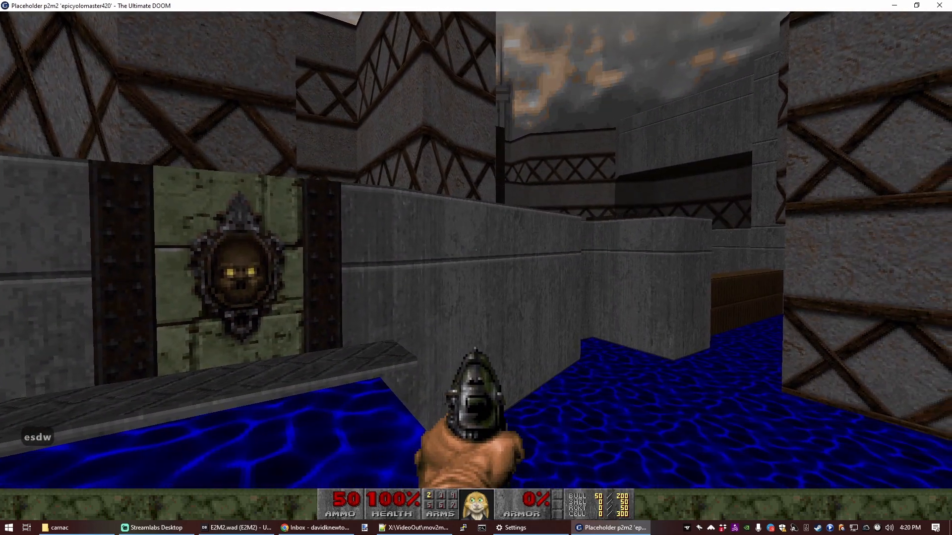
key("a")
key("a")
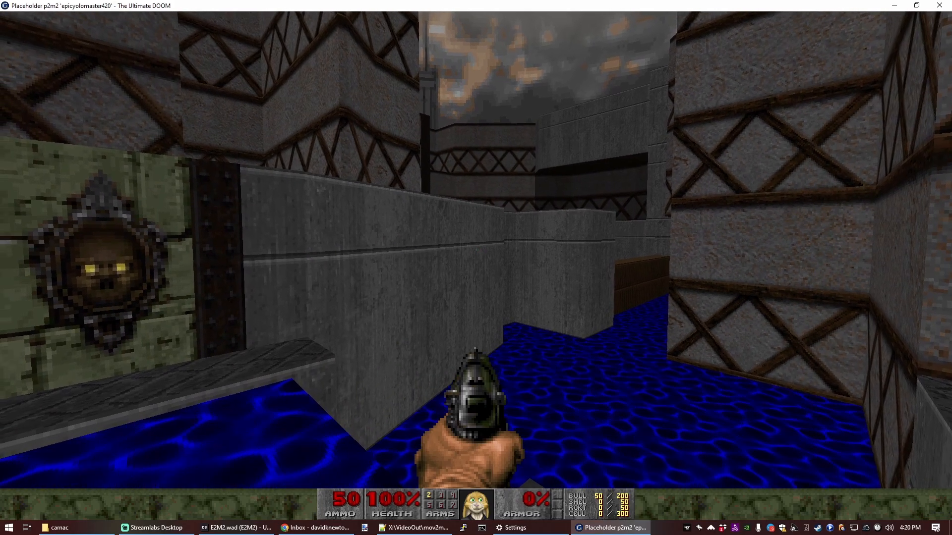
Follow the water channel to the wooden barrier by the main pool, using the noclip2 cheat to move freely.
key("w")
key("d")
key("w")
key("w")
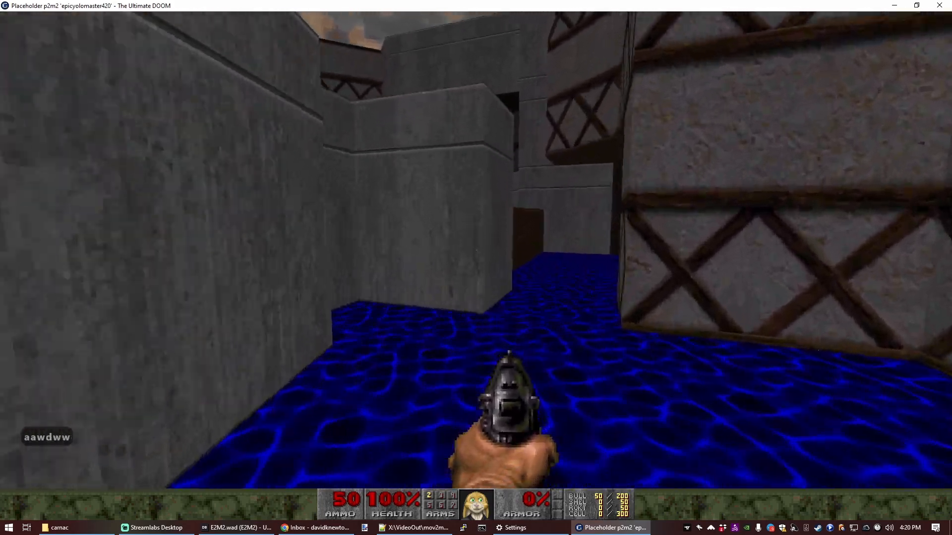
key("w")
key("d")
key("d")
key("a")
key("a")
key("w")
key("d")
key("w")
key("w")
key("w")
key("d")
key("d")
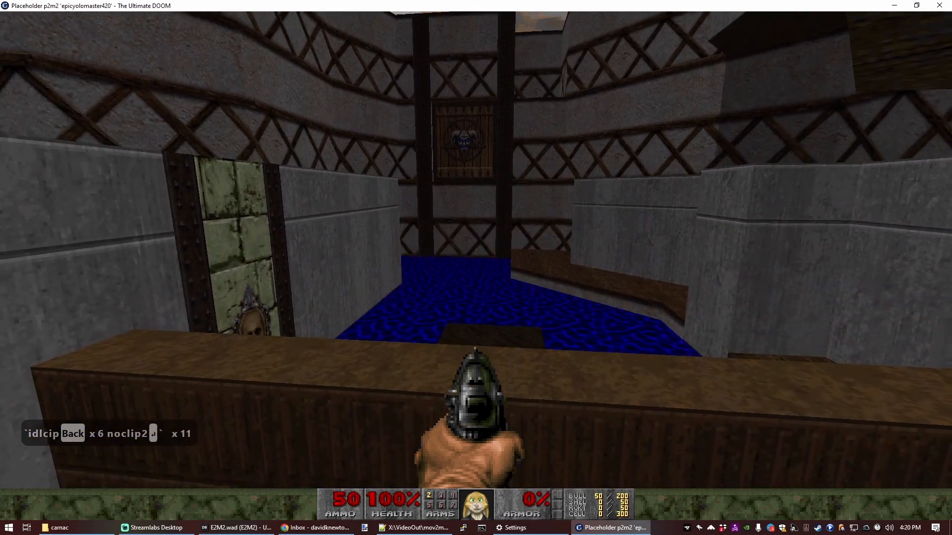
Inspect the central pillar and the surrounding strip and ledge in the test run, and quit the game.
key("w")
key("a")
key("w")
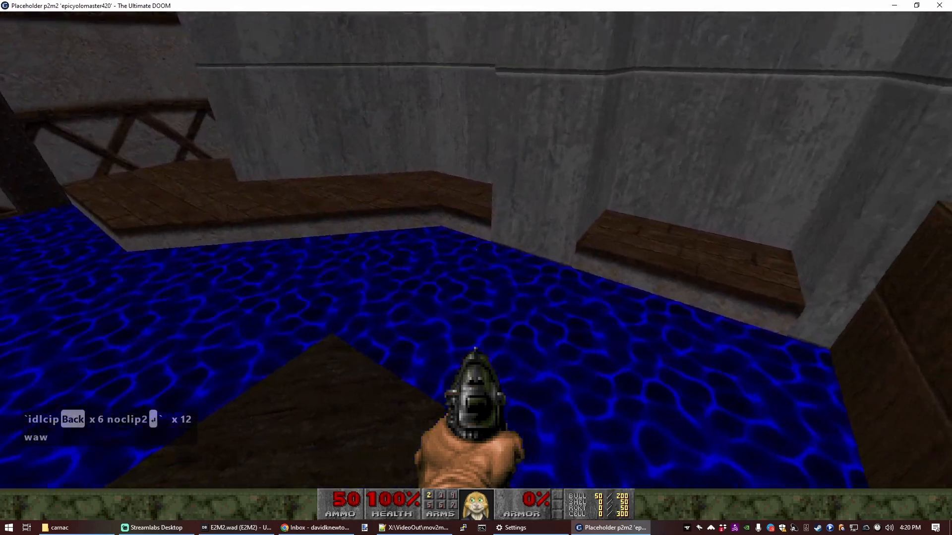
key("d")
key("d")
key("w")
key("a")
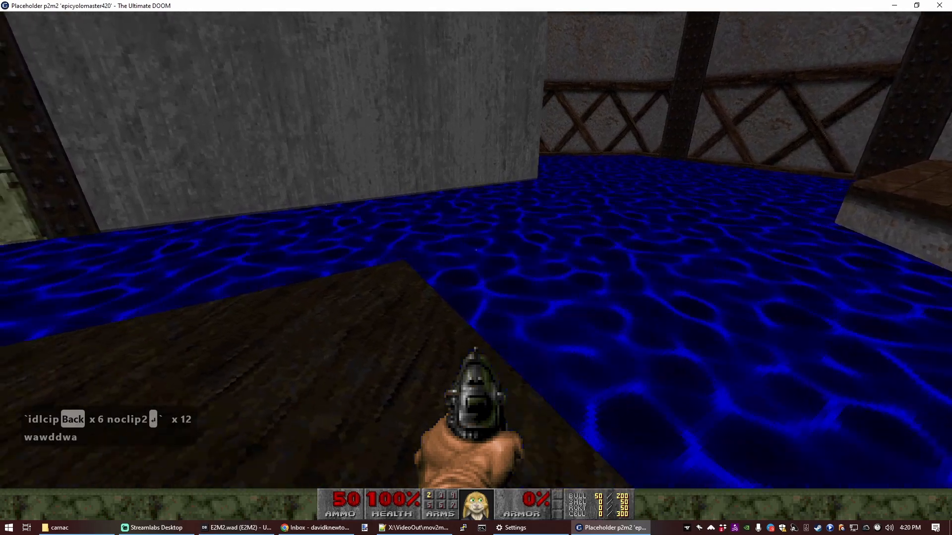
key("d")
key("alt+F4")
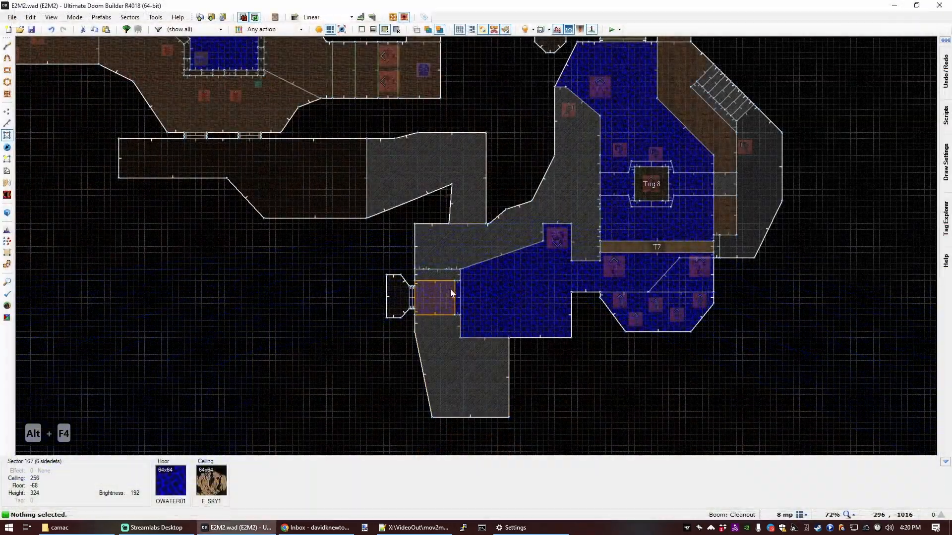
Set the tag of the water strip sector around the central pillar to 8 and save the map.
scroll(569, 290, "down", 3)
scroll(570, 290, "up", 4)
scroll(569, 290, "up", 3)
right_click(531, 286)
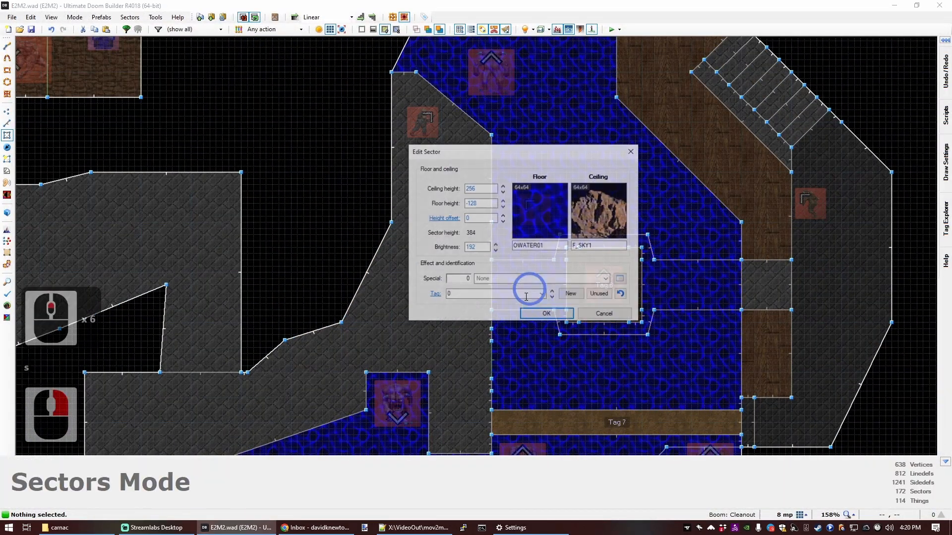
type("8")
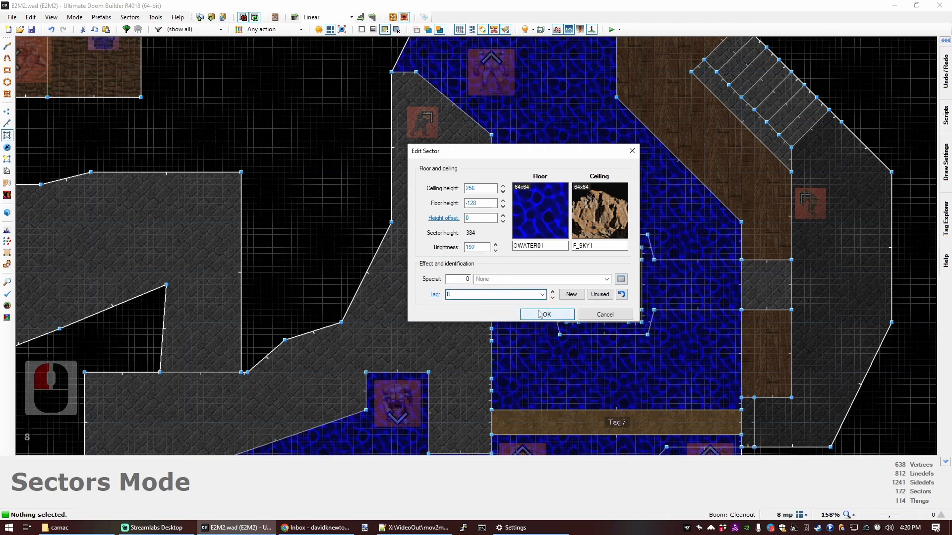
left_click(521, 314)
key("ctrl+s")
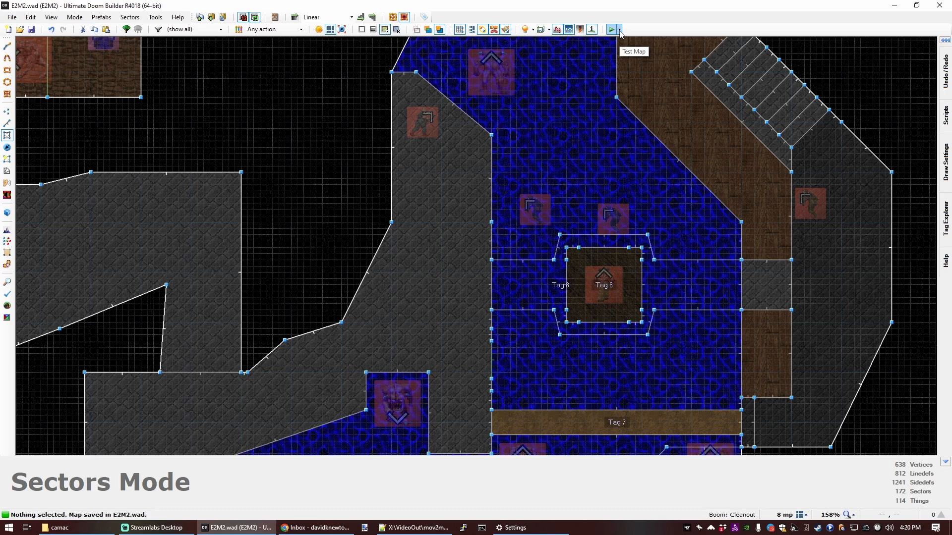
Open e:\games\gzdoom\doom.wad to choose one of the original game's maps.
left_click(20, 29)
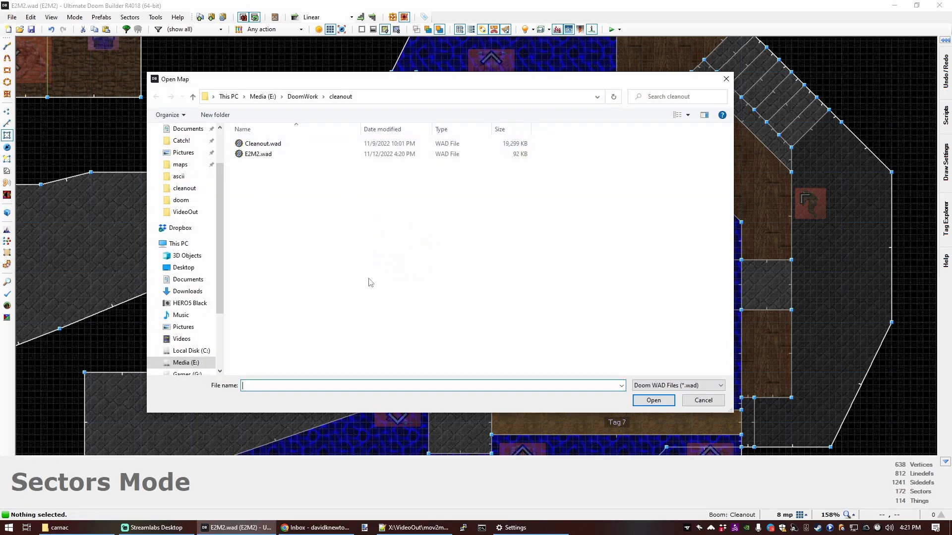
type("e:\\games\\gzdoom")
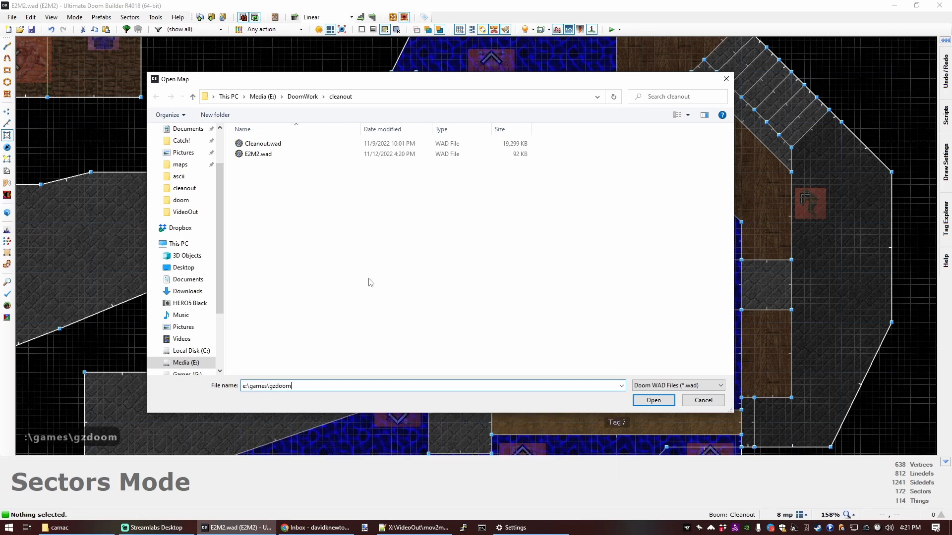
type("\\doom.wad")
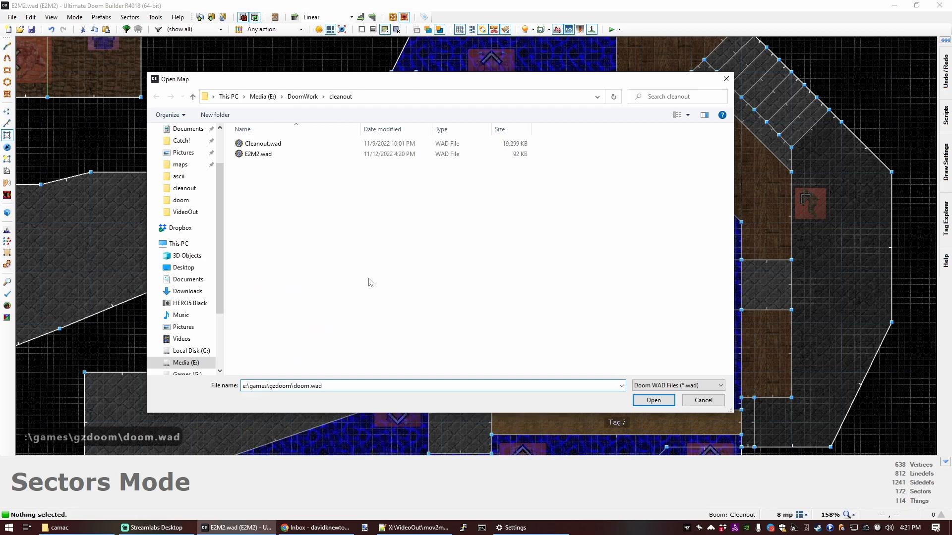
key("Return")
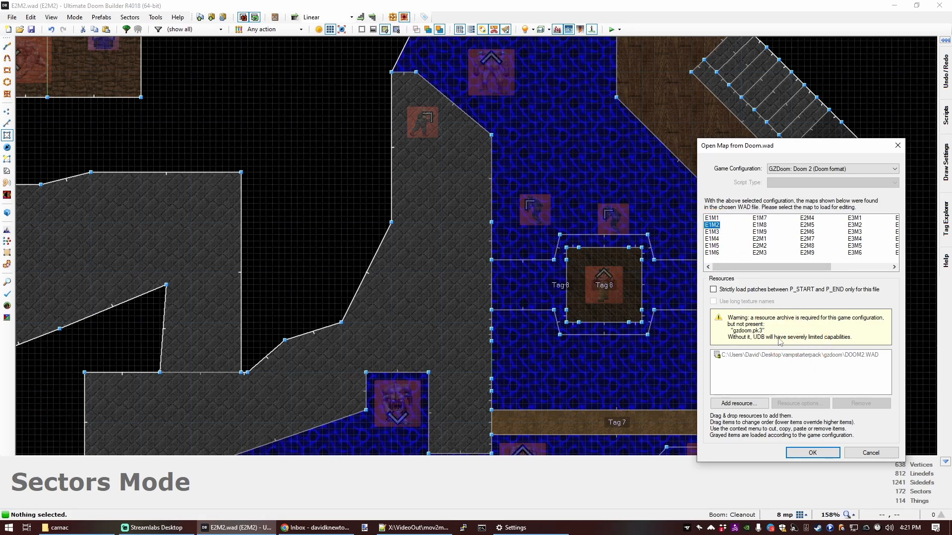
Load map E1M2 from Doom.wad with the Boom: Cleanout game configuration.
left_click(789, 168)
scroll(803, 205, "up", 13)
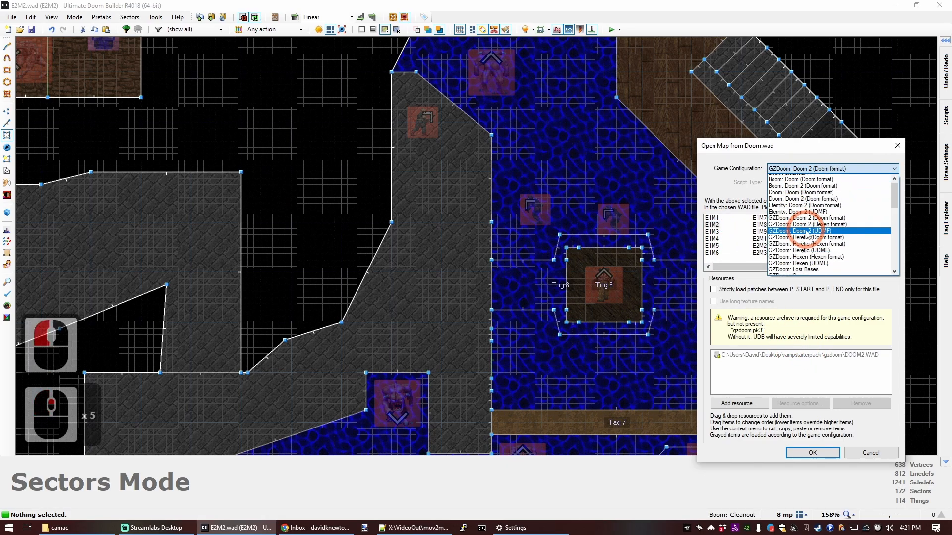
left_click(806, 184)
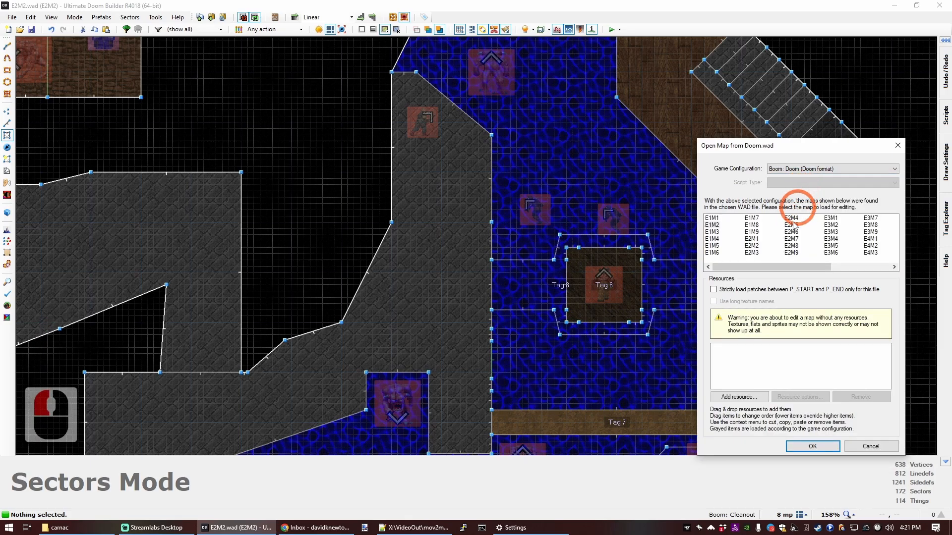
left_click(795, 170)
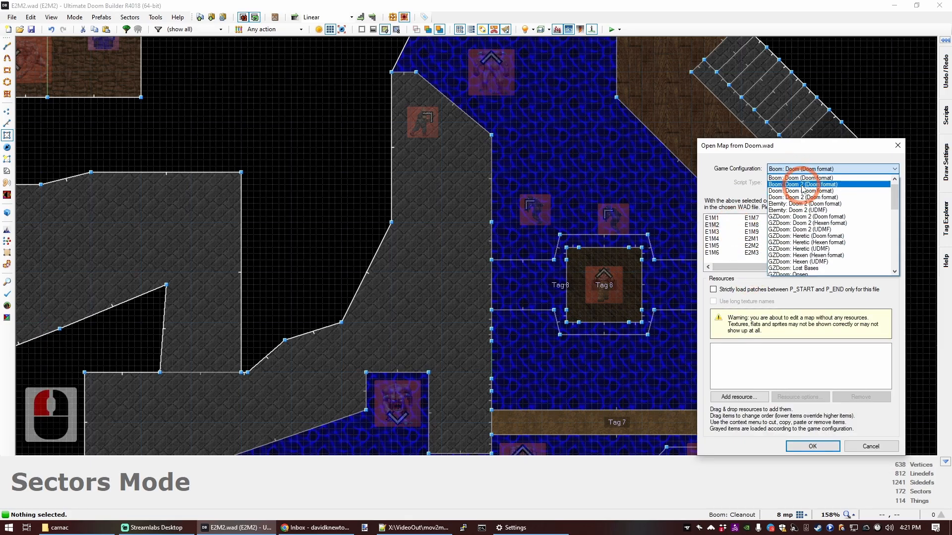
left_click(803, 185)
left_click(805, 170)
scroll(803, 191, "up", 5)
left_click(793, 177)
left_click(712, 225)
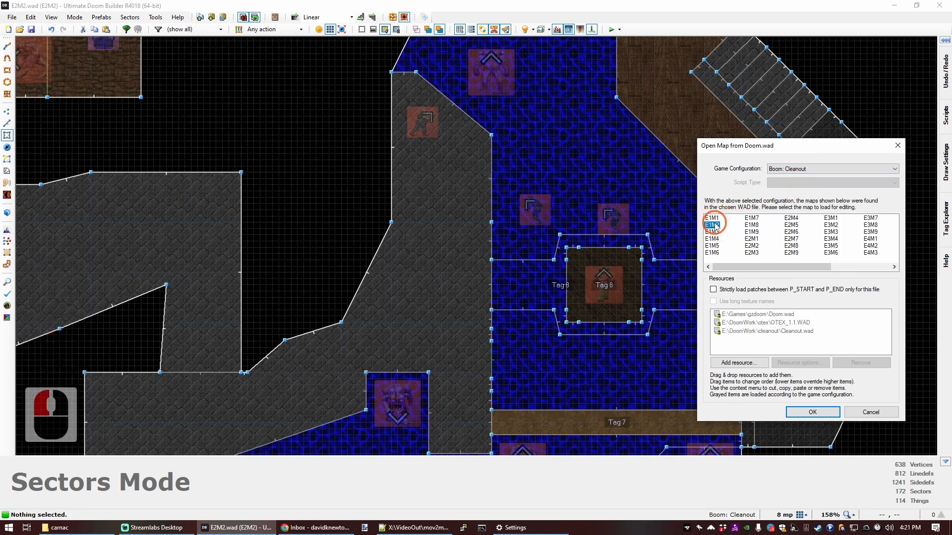
left_click(812, 412)
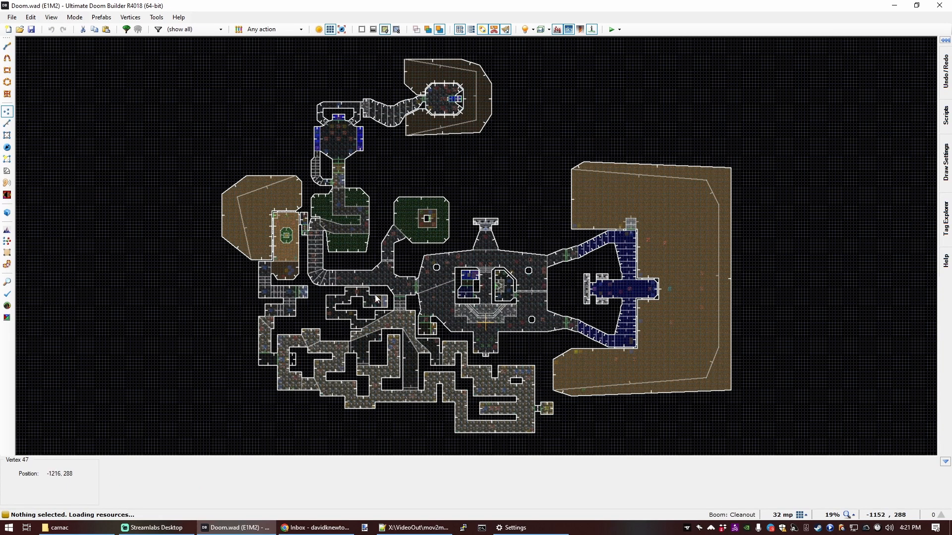
Examine the nukage pool sector and the tagged chainsaw pillar inside it in Sectors mode.
scroll(277, 238, "up", 12)
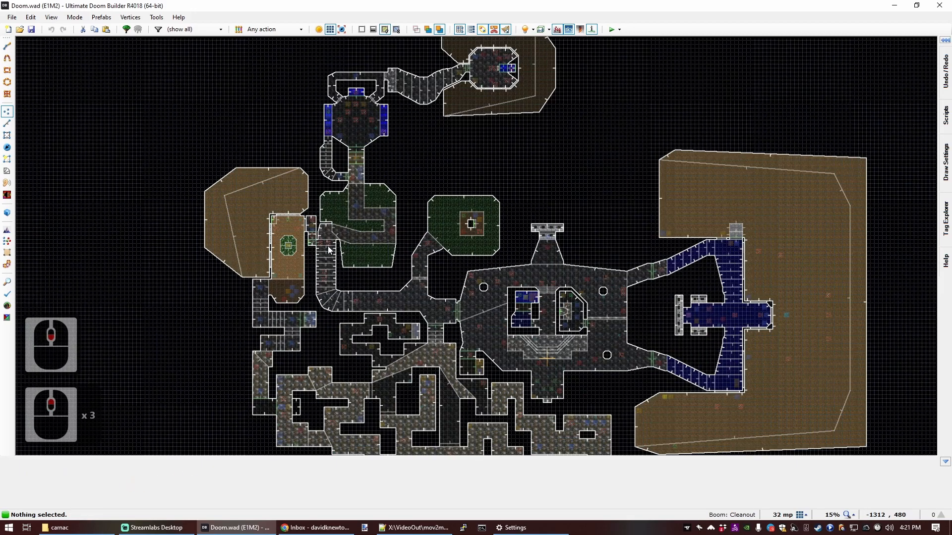
scroll(313, 248, "down", 2)
key("s")
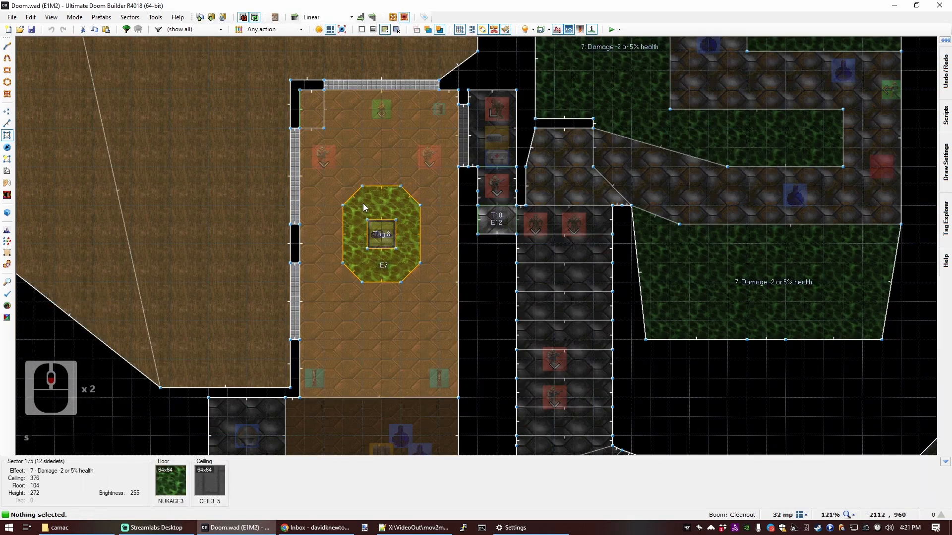
scroll(369, 240, "up", 3)
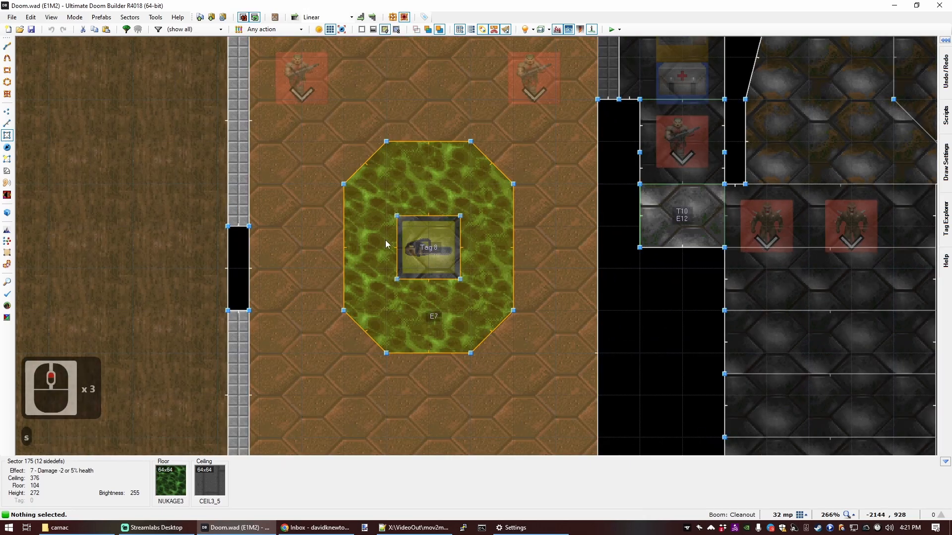
scroll(428, 251, "down", 2)
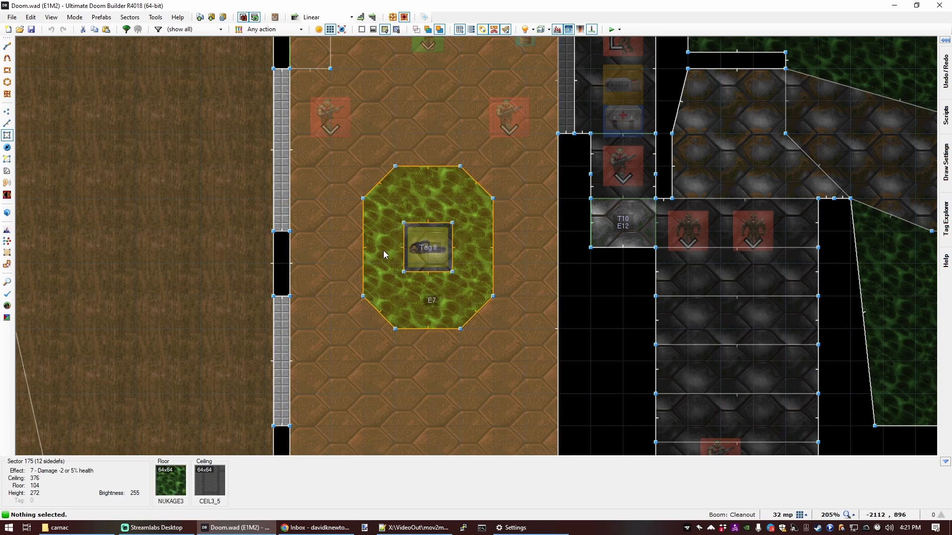
Inspect the chainsaw pillar and its surrounding nukage pool from several sides in the 3D view.
key("q")
key("d")
key("d")
key("e")
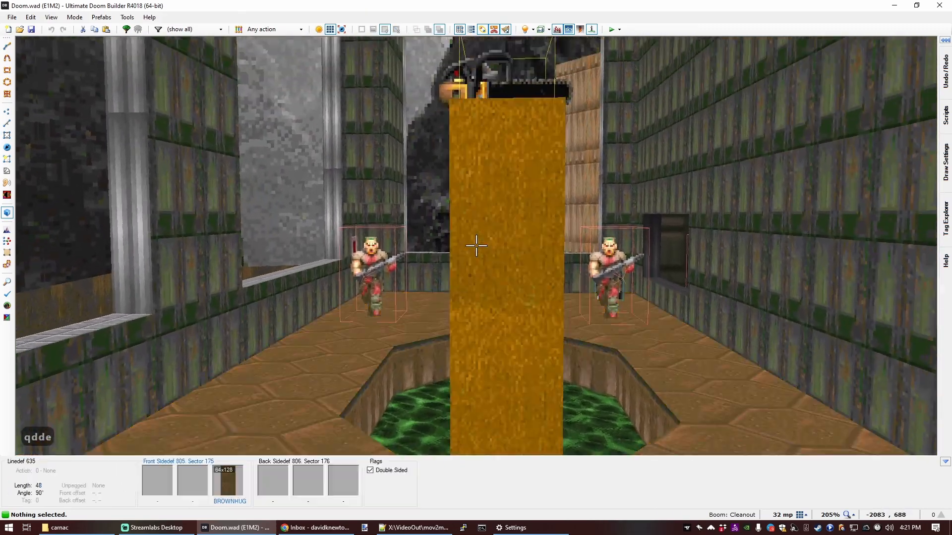
key("s")
key("e")
key("s")
key("d")
key("f")
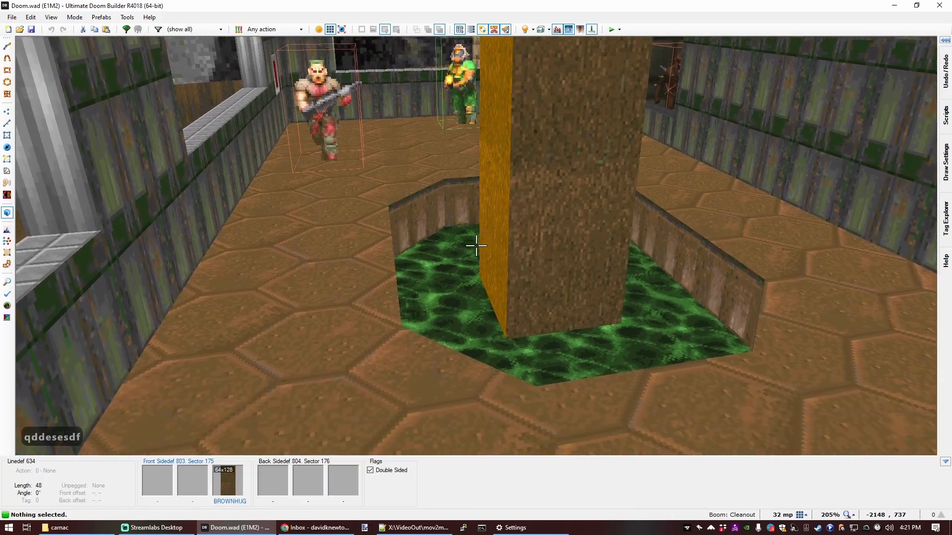
key("s")
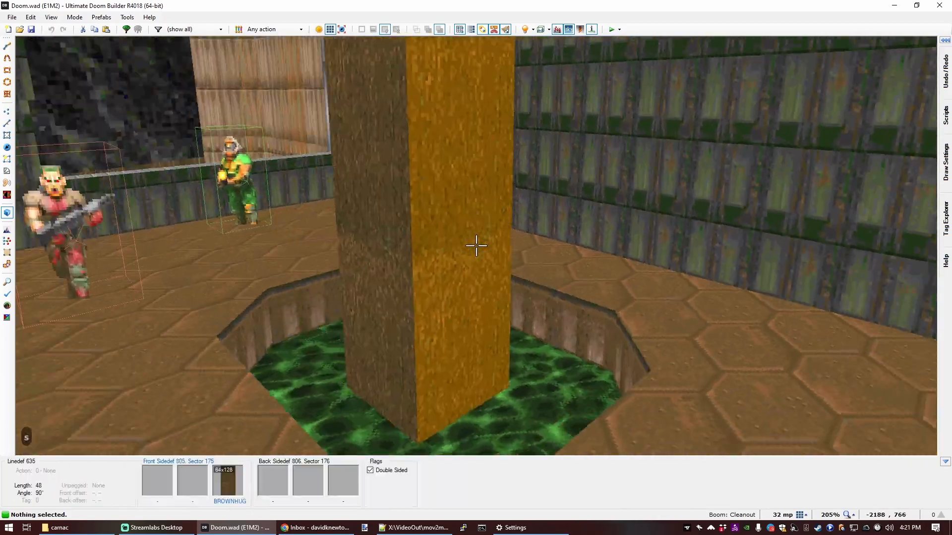
key("x")
key("9")
key("f")
key("e")
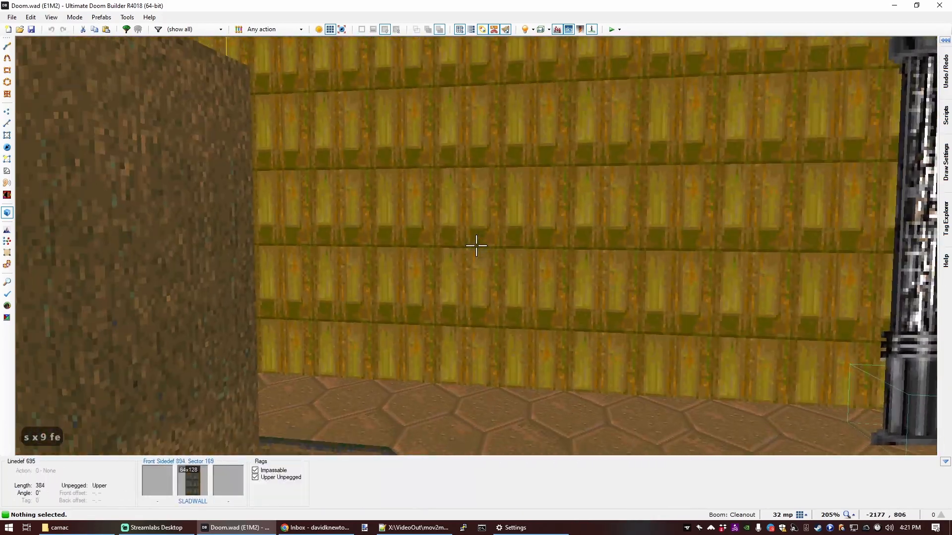
key("q")
Open map E2M2 from the current Doom.wad.
left_click(12, 18)
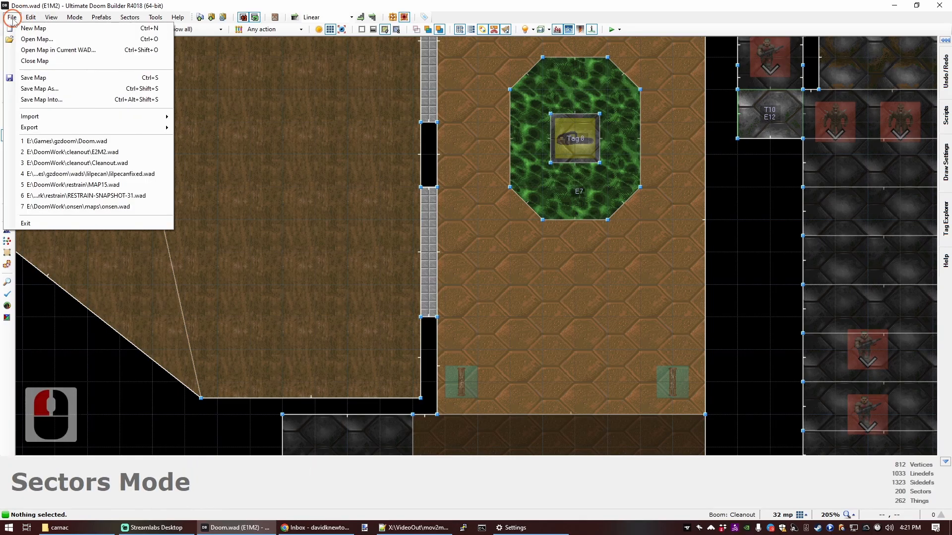
left_click(44, 50)
double_click(303, 270)
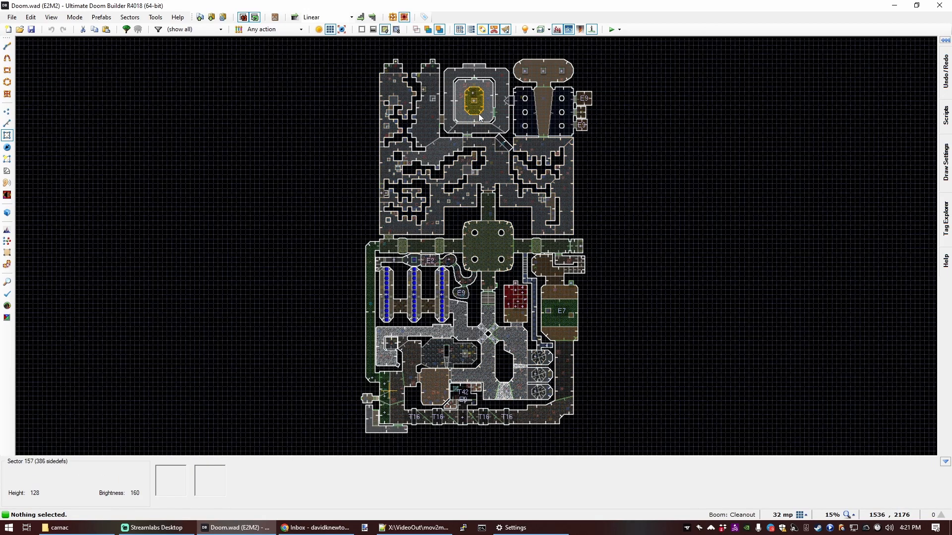
Examine the octagonal nukage pool, its tagged pillar and the action of the nearby switch line in Linedefs mode.
scroll(476, 103, "up", 15)
scroll(474, 106, "down", 3)
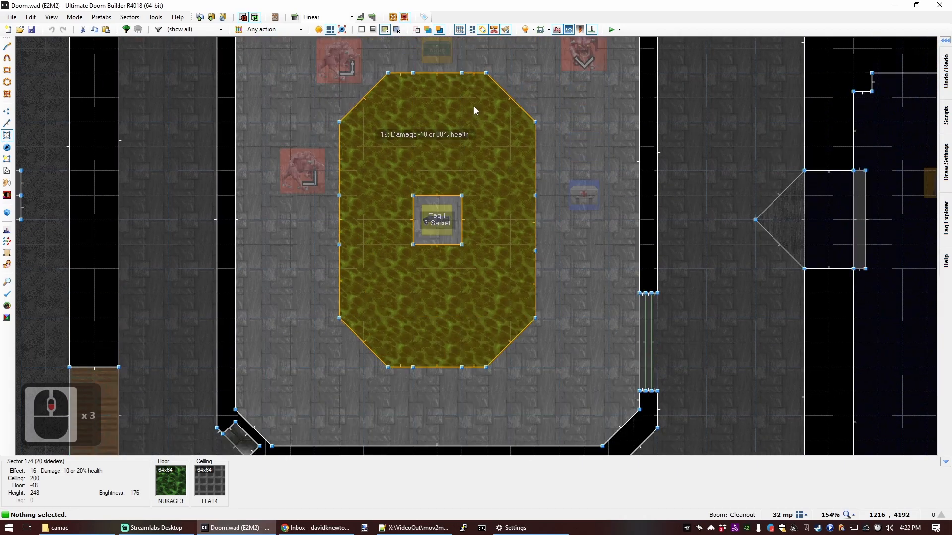
scroll(456, 79, "up", 3)
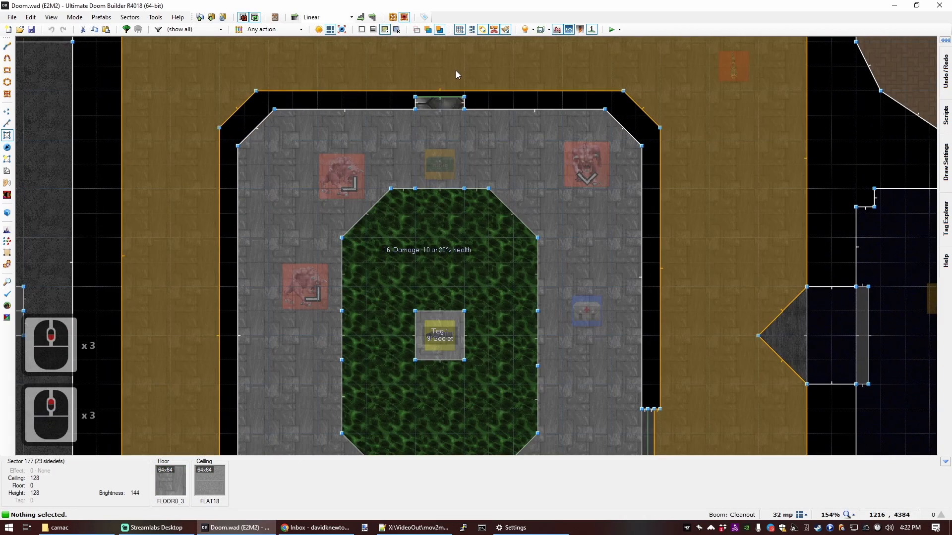
key("l")
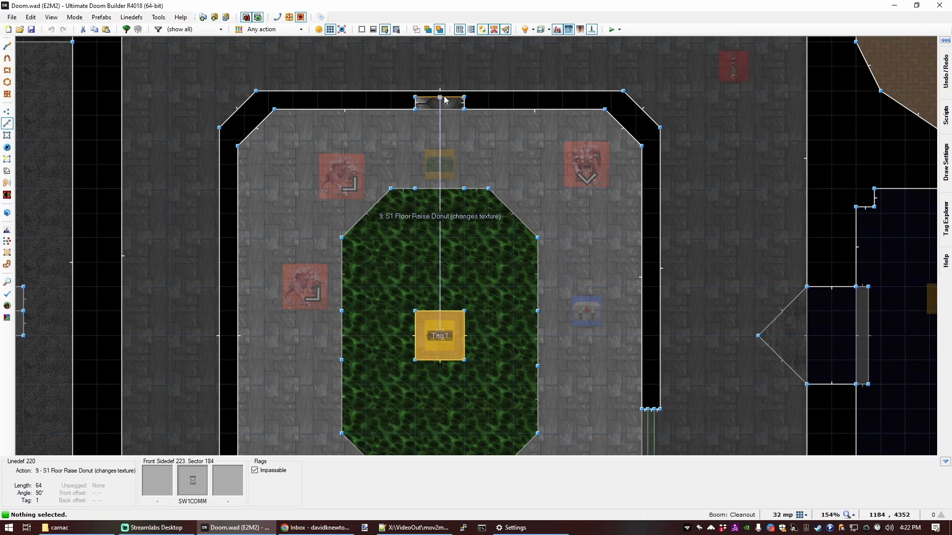
Inspect the chaingun pillar, the nukage pool and the pool's edge walls in the 3D view.
key("q")
key("d")
key("d")
key("d")
key("d")
key("d")
key("d")
key("d")
key("d")
key("s")
key("e")
key("s")
key("s")
key("s")
key("s")
key("s")
key("s")
key("e")
key("d")
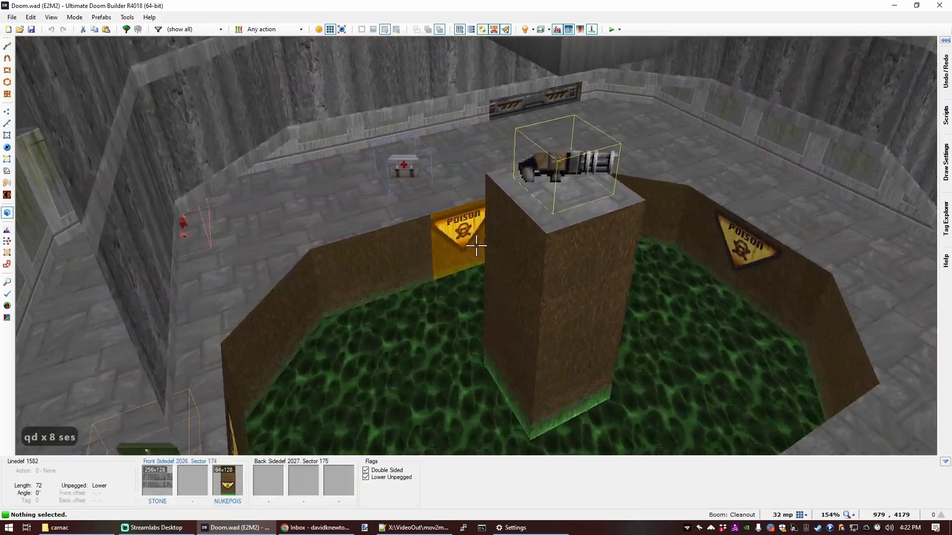
key("s")
key("d")
key("e")
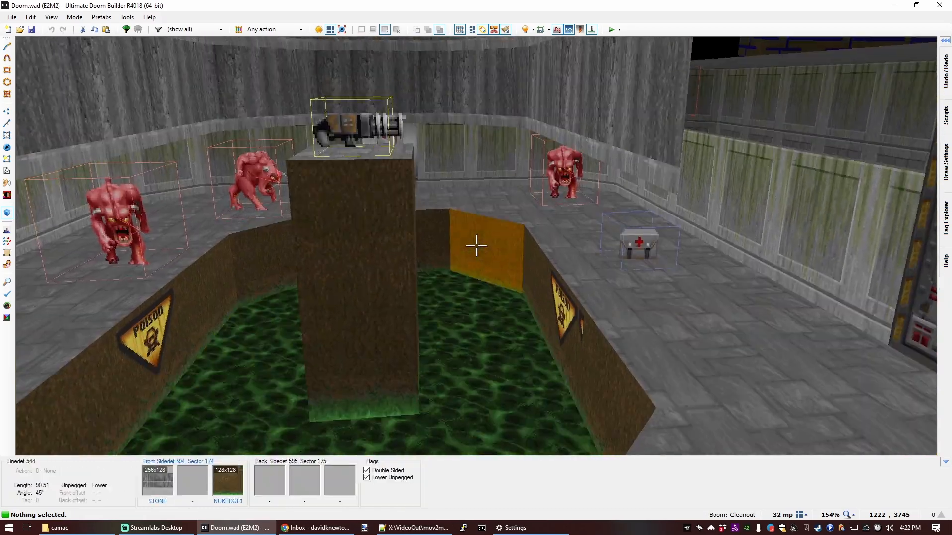
key("s")
key("f")
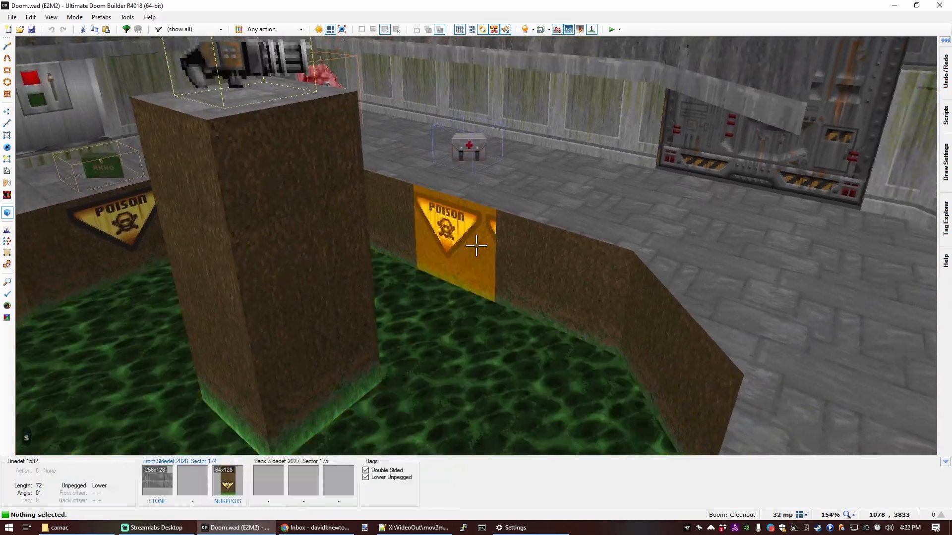
key("s")
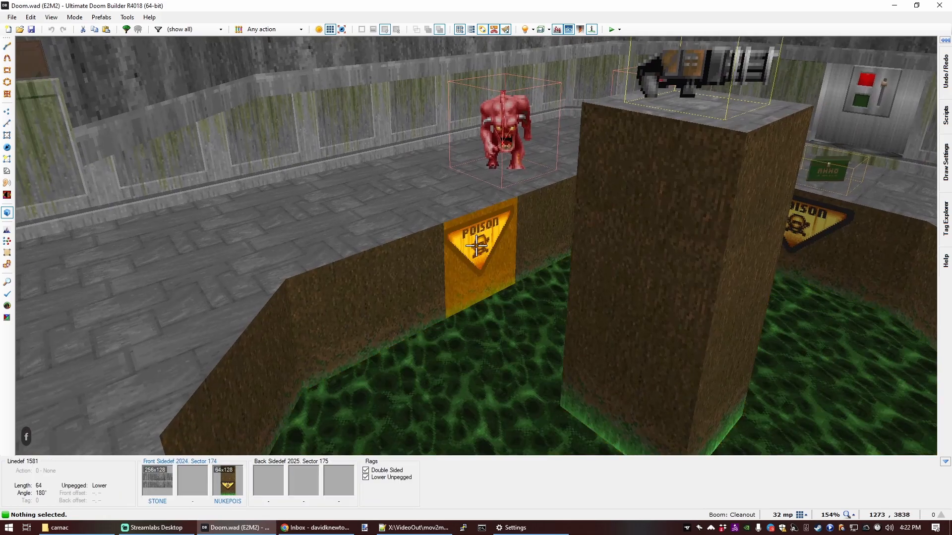
key("q")
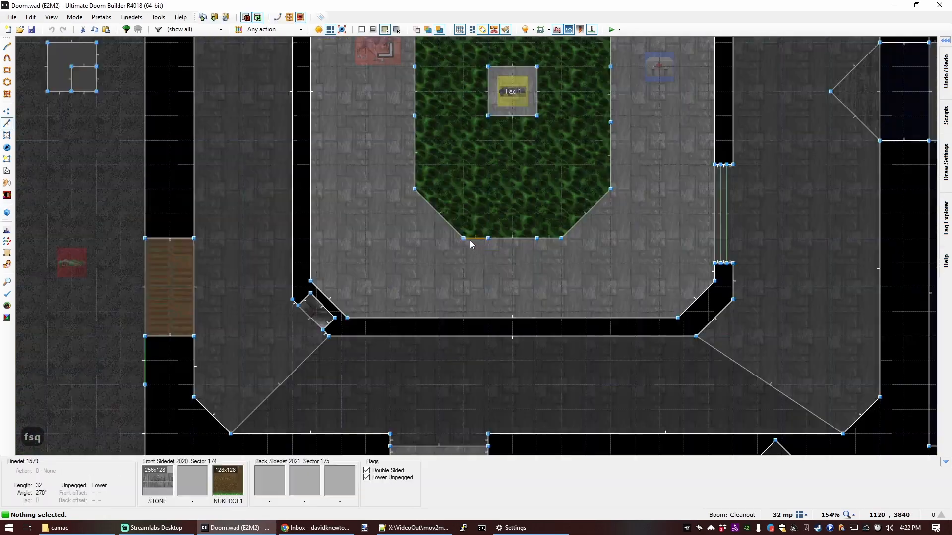
Reopen the E2M2 map from the custom E2M2.wad.
left_click(12, 17)
left_click(75, 142)
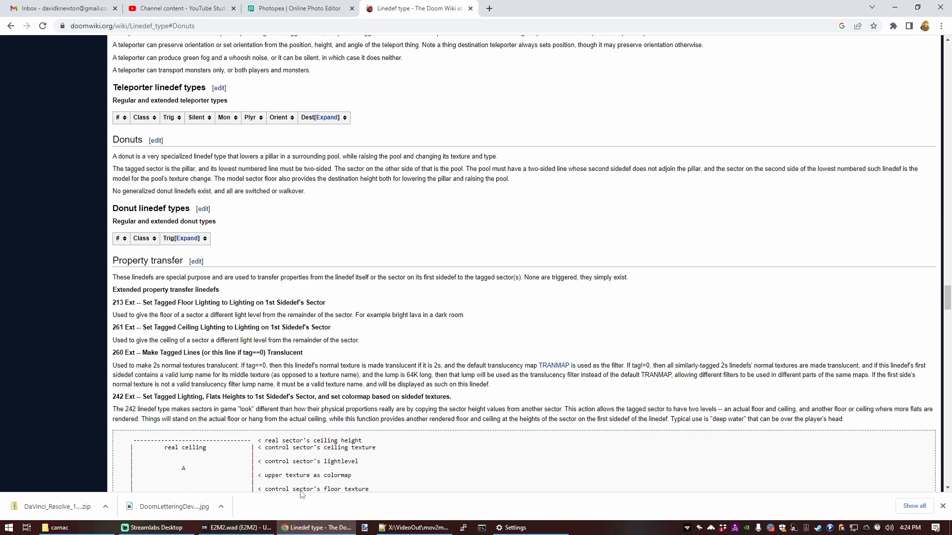
Compare the Donuts section of the Doom Wiki's Linedef type page in Chrome with the lines around the tagged pillar in the map.
left_click(256, 526)
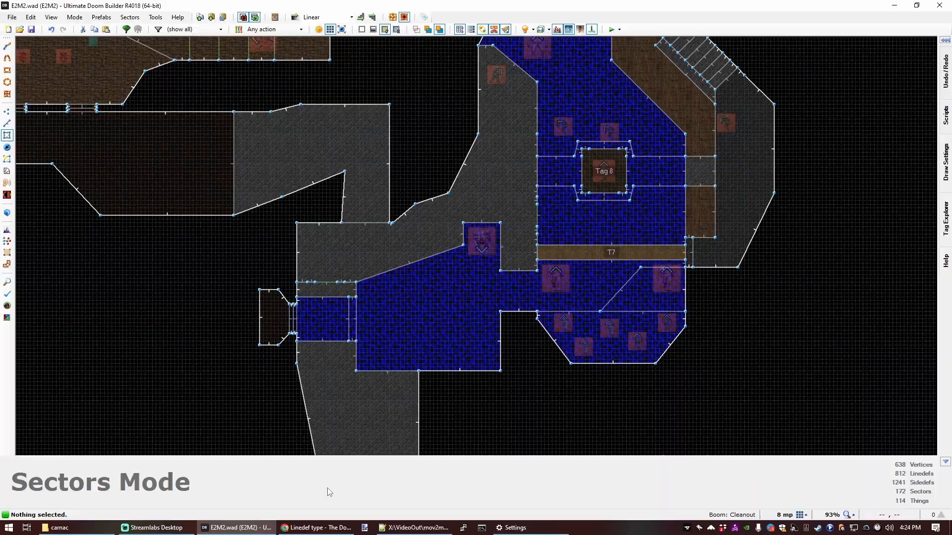
left_click(316, 527)
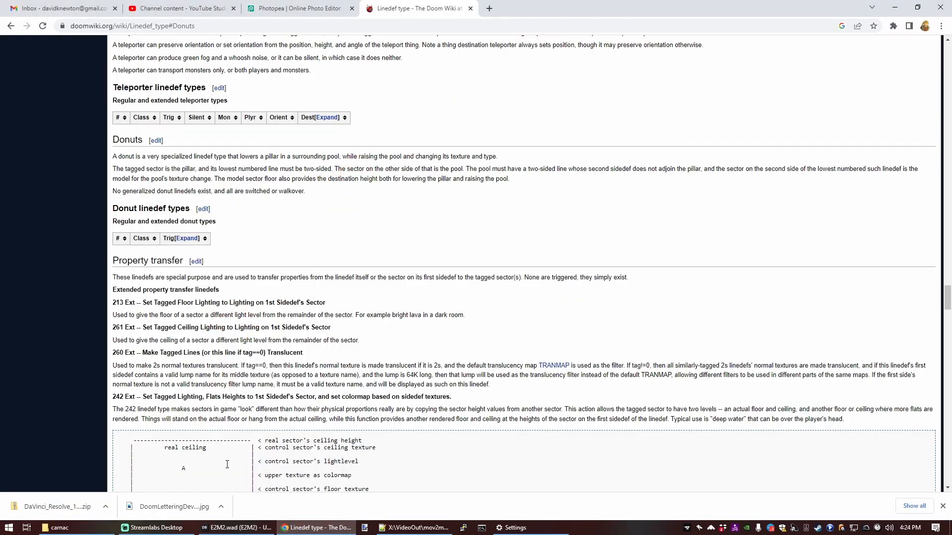
left_click(237, 527)
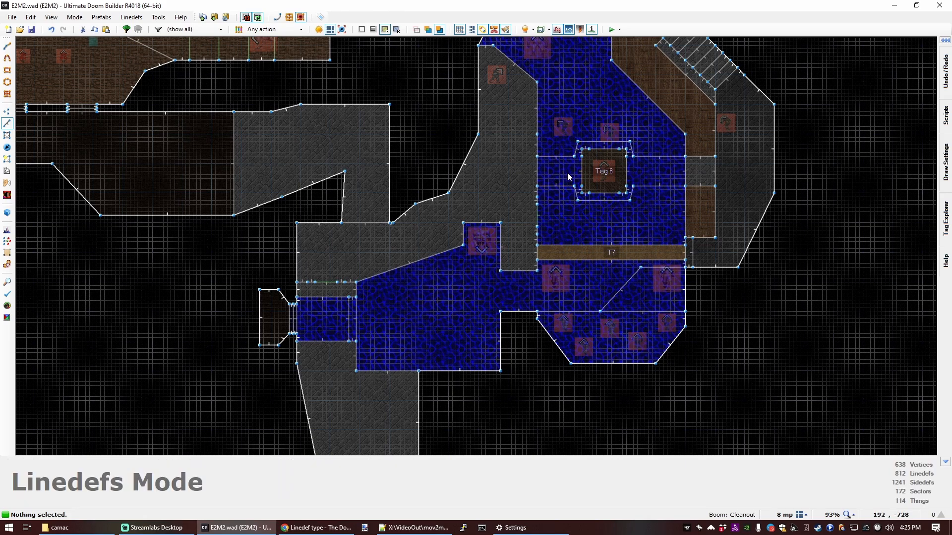
key("alt+Tab")
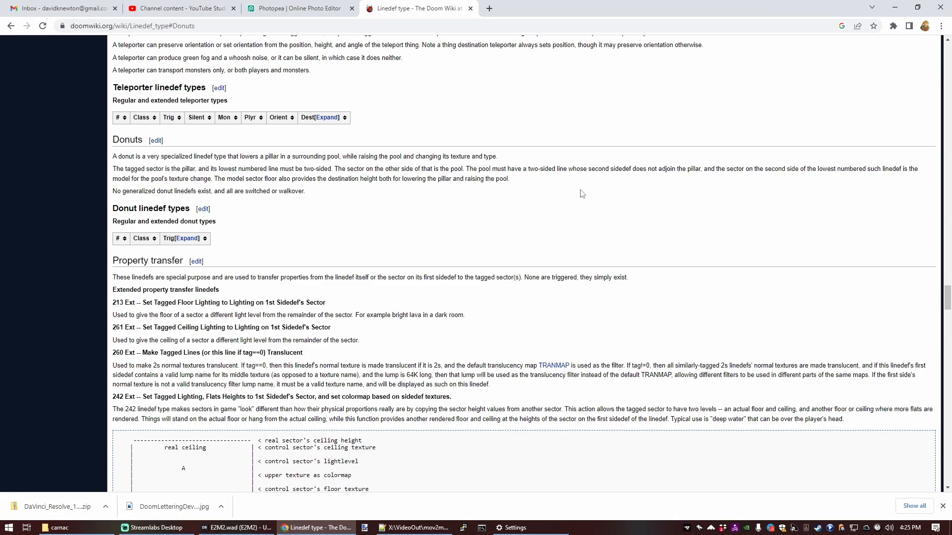
key("alt+Tab")
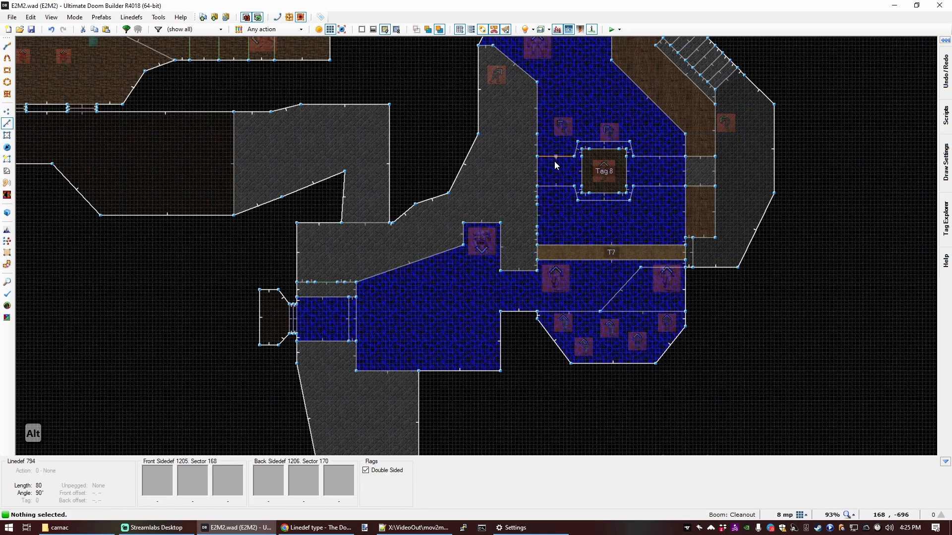
key("alt+Tab")
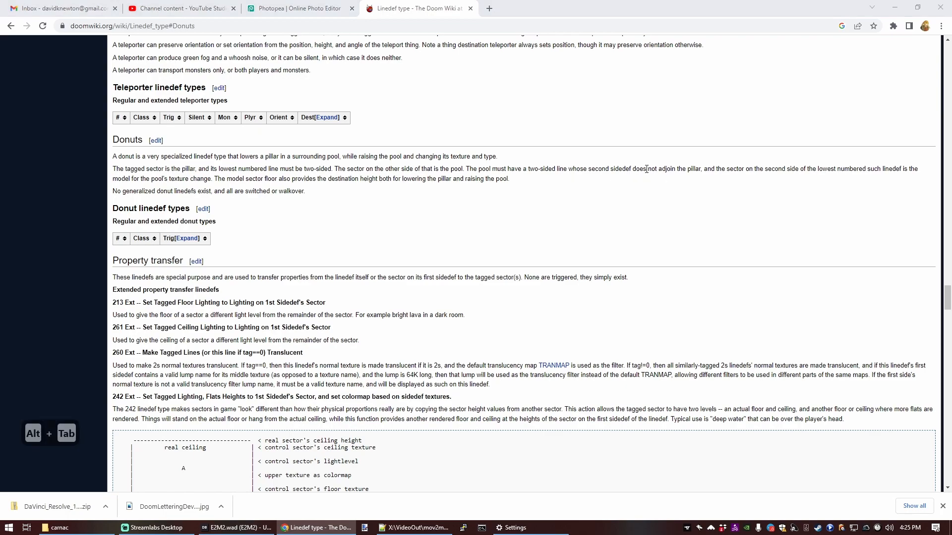
key("alt+Tab")
key("alt+Tab")
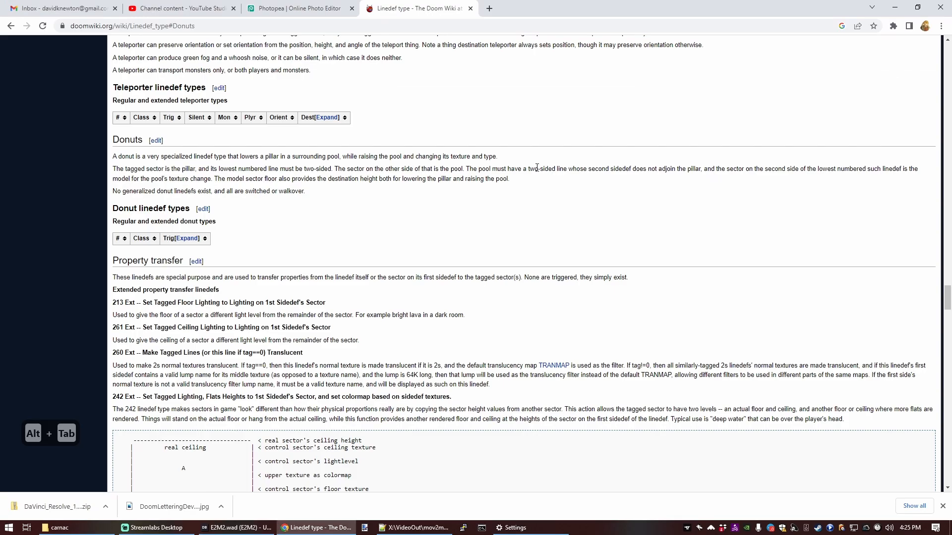
Switch back to Ultimate Doom Builder and split the stone walkway's edge line beside the inner water sector, leaving a 24-unit segment.
key("alt+Tab")
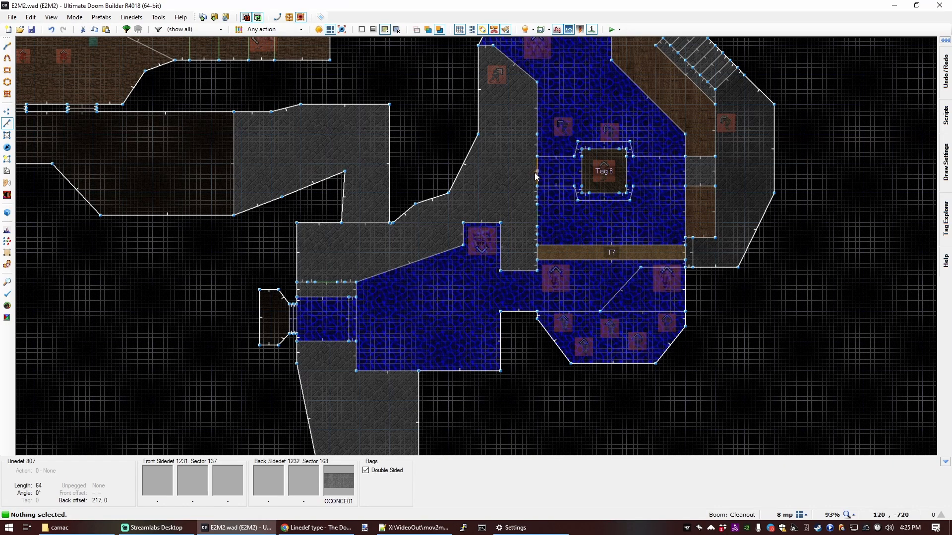
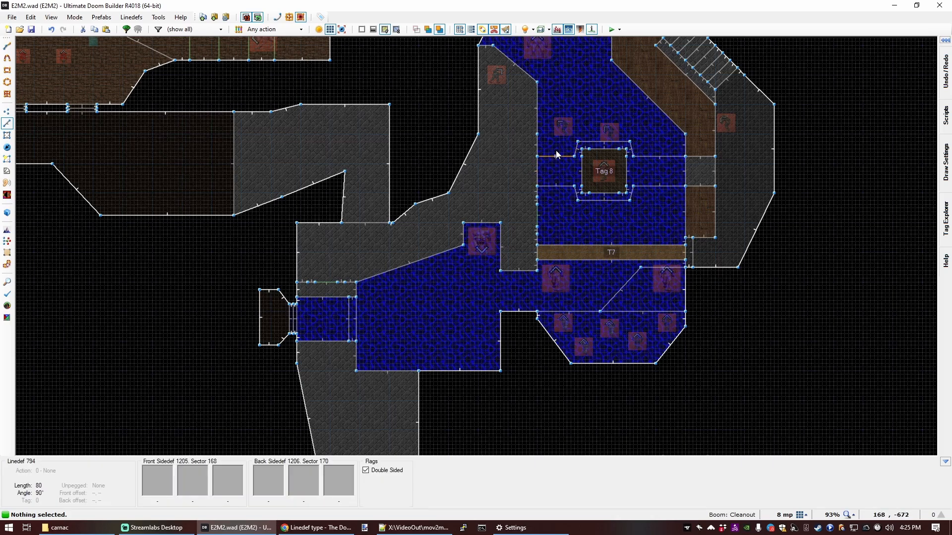
scroll(557, 155, "up", 8)
key("c")
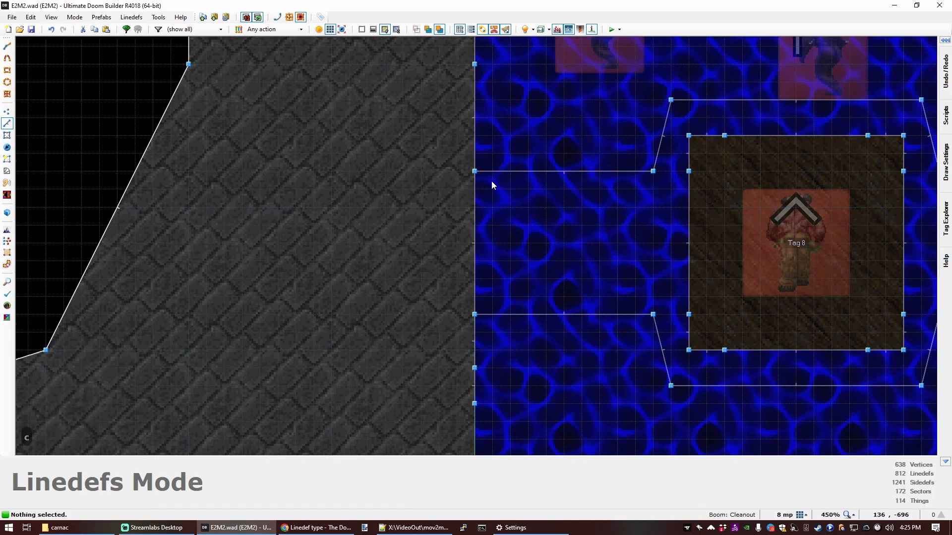
key("v")
mouse_move(476, 171)
right_mouse_down()
mouse_move(476, 211)
mouse_move(521, 213)
mouse_move(487, 182)
right_mouse_up()
key("l")
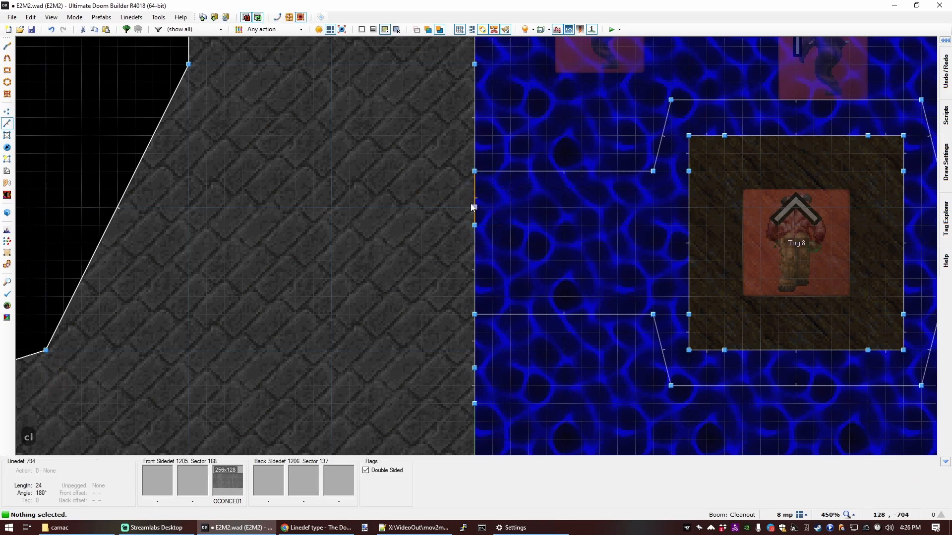
scroll(493, 198, "down", 4)
scroll(488, 203, "up", 2)
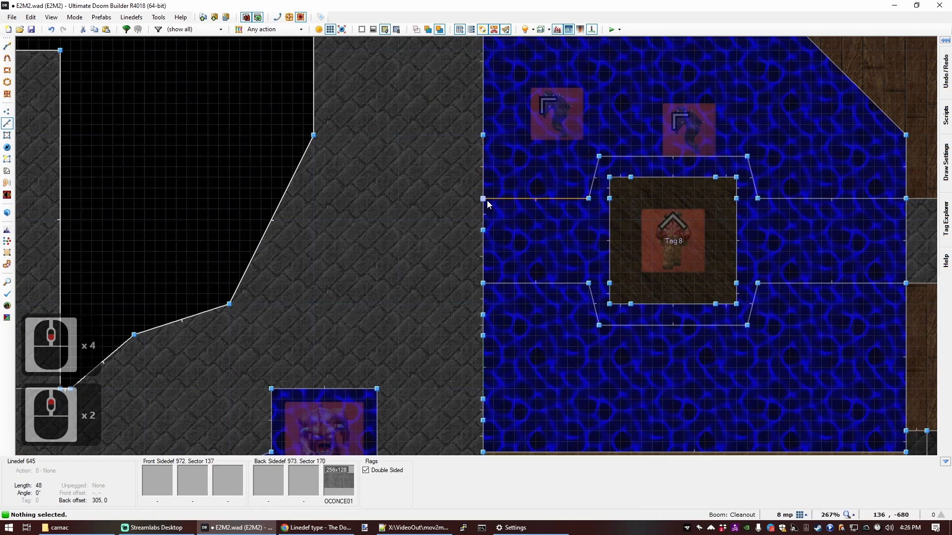
scroll(484, 211, "down", 2)
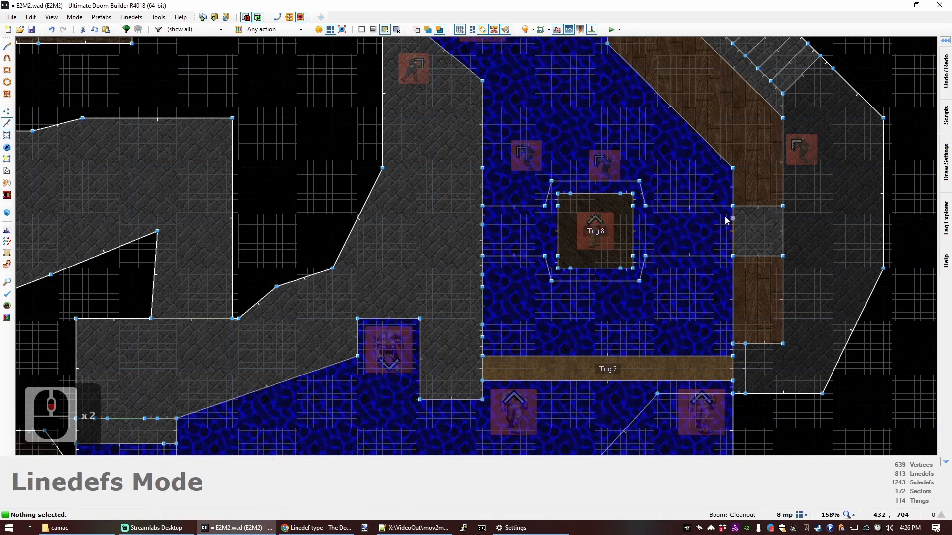
key("l")
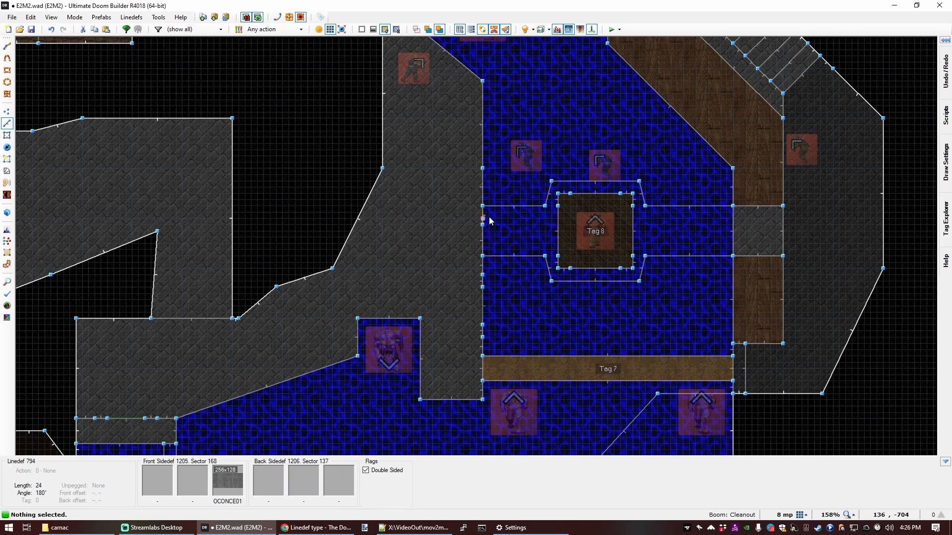
scroll(525, 213, "down", 2)
Test the map in game, activate the skull switch and watch the surrounding water channel.
key("ctrl+F9")
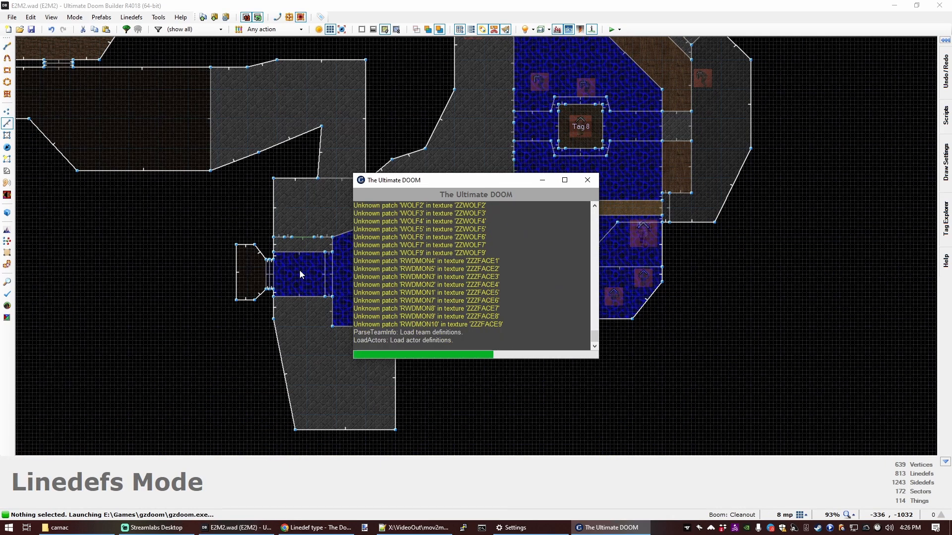
key("w")
key("e")
key("s")
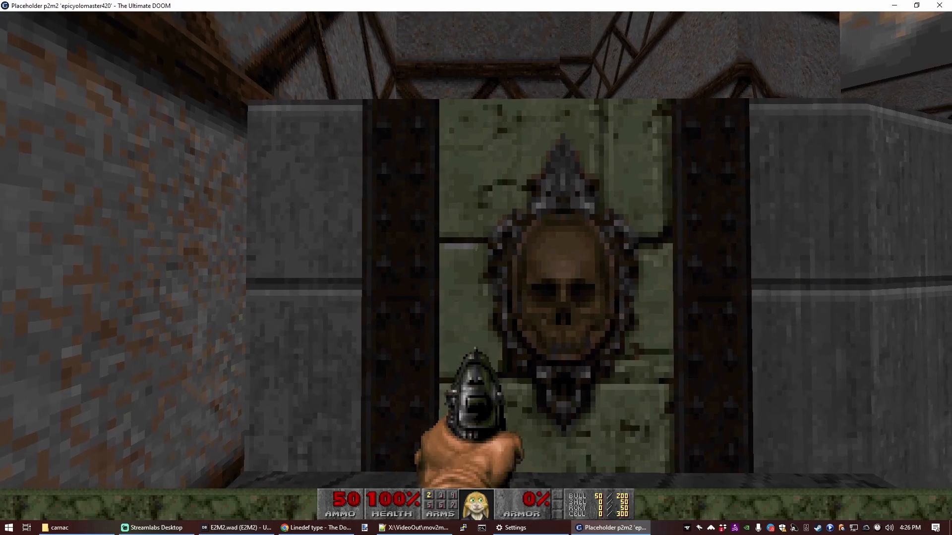
key("d")
key("w")
key("a")
key("d")
key("s")
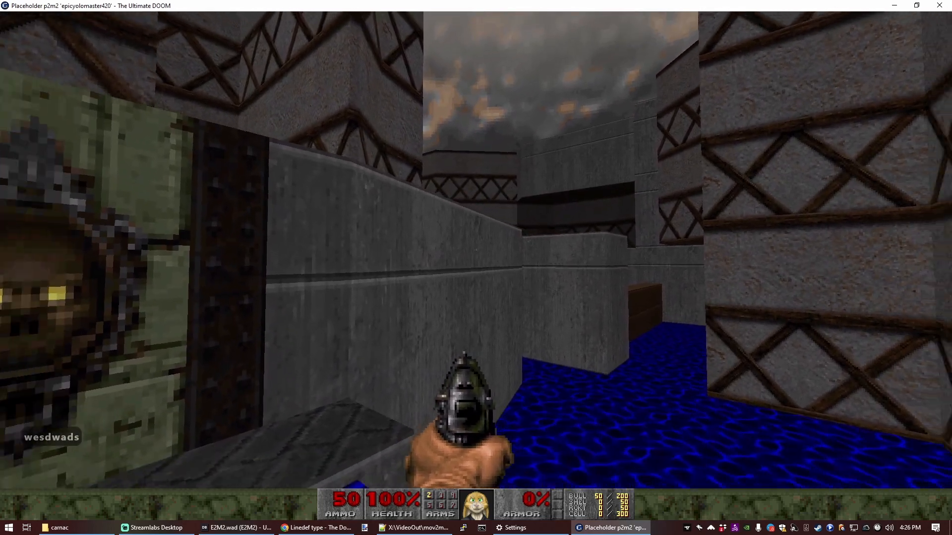
key("d")
key("w")
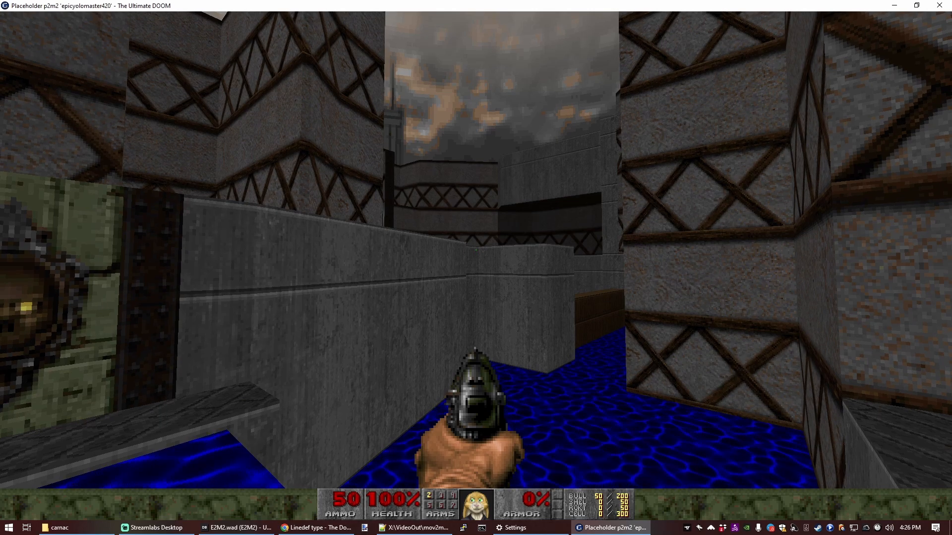
key("a")
key("w")
key("a")
key("s")
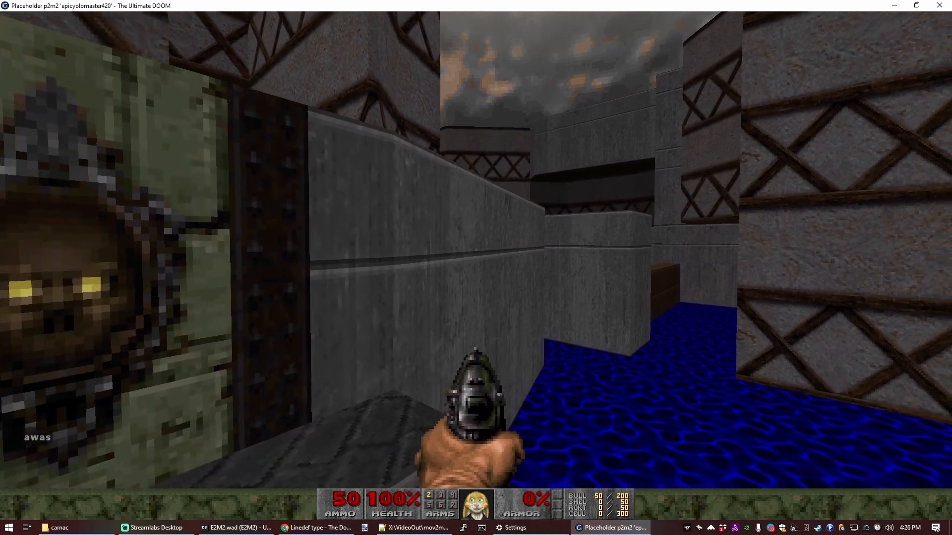
Enable the fly cheat in the game console and inspect the pool and central pillar from above.
key("grave")
type("fly")
key("Return")
key("grave")
key("w")
key("d")
key("w")
key("d")
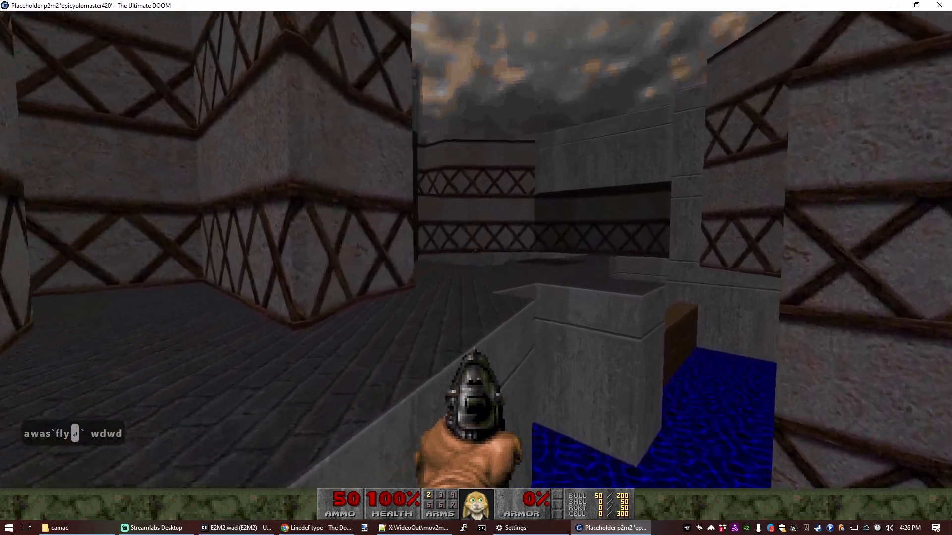
key("w")
key("w")
key("a")
key("a")
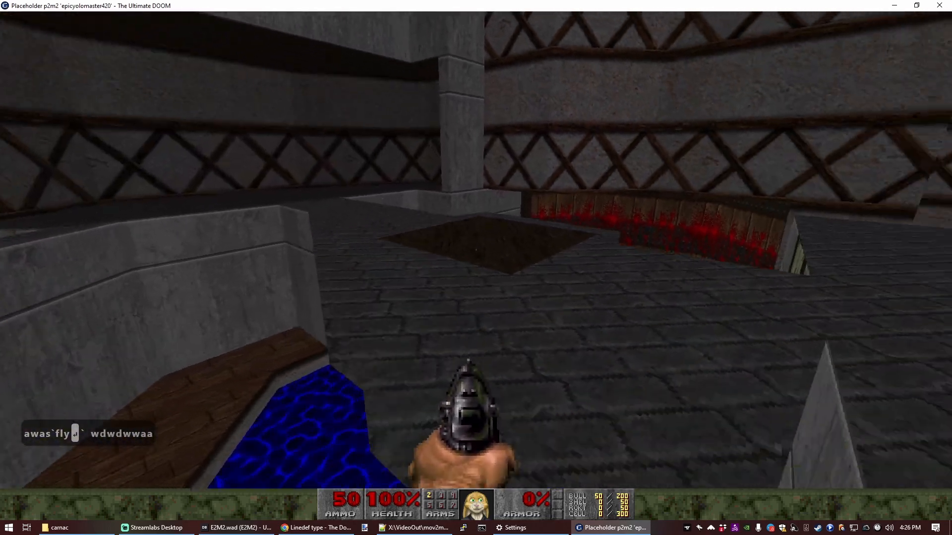
key("s")
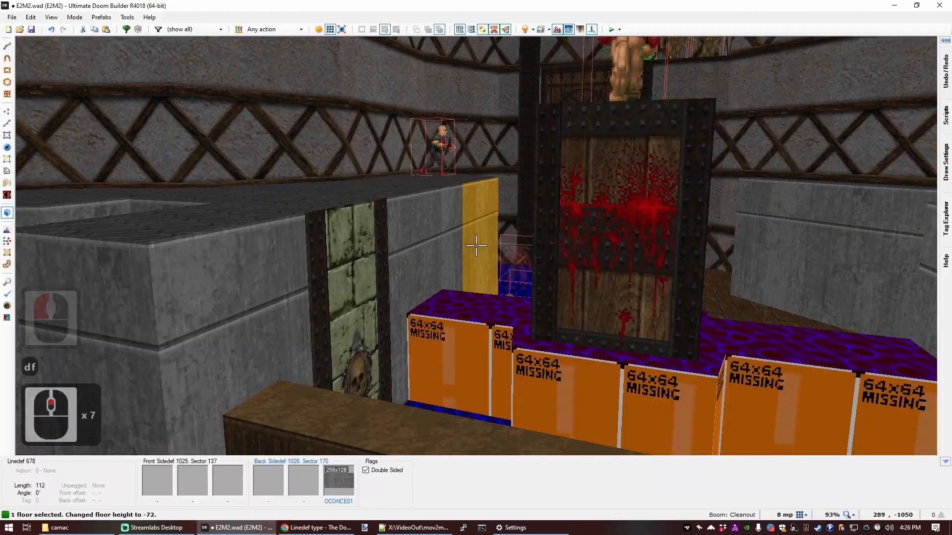
Set the inner water sector's floor to -64 and flood-fill its missing walls facing the skull switch with OCONCE01.
scroll(476, 246, "up", 1)
key("c")
key("e")
key("d")
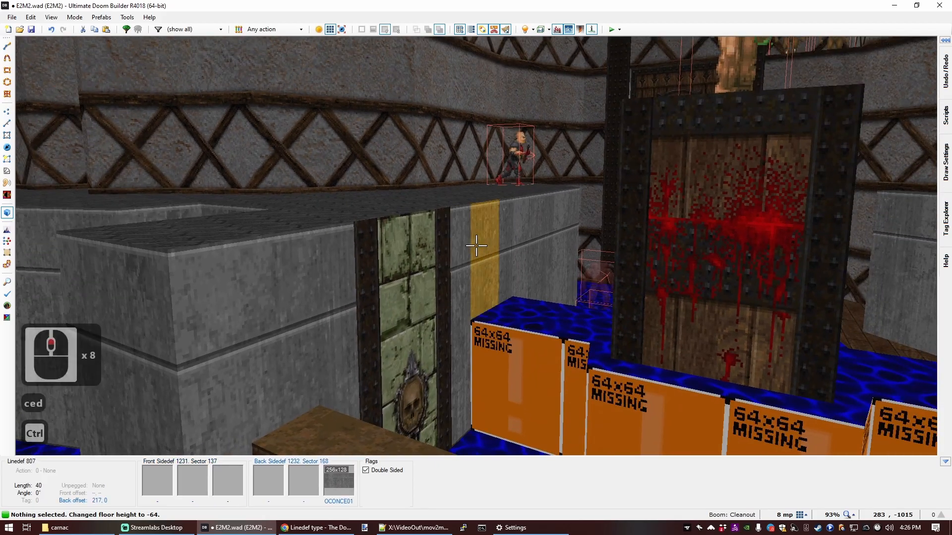
key("ctrl+c")
middle_click(476, 246, "shift")
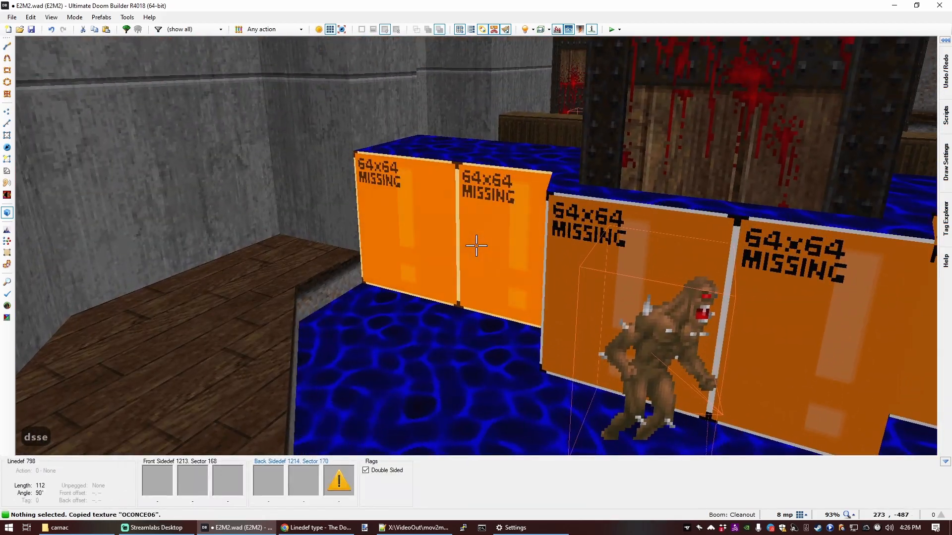
Apply the OCONCE16 texture to a missing wall on the water sector's opposite side and flood-fill the adjoining walls with it.
left_click(476, 246, "ctrl")
type("once")
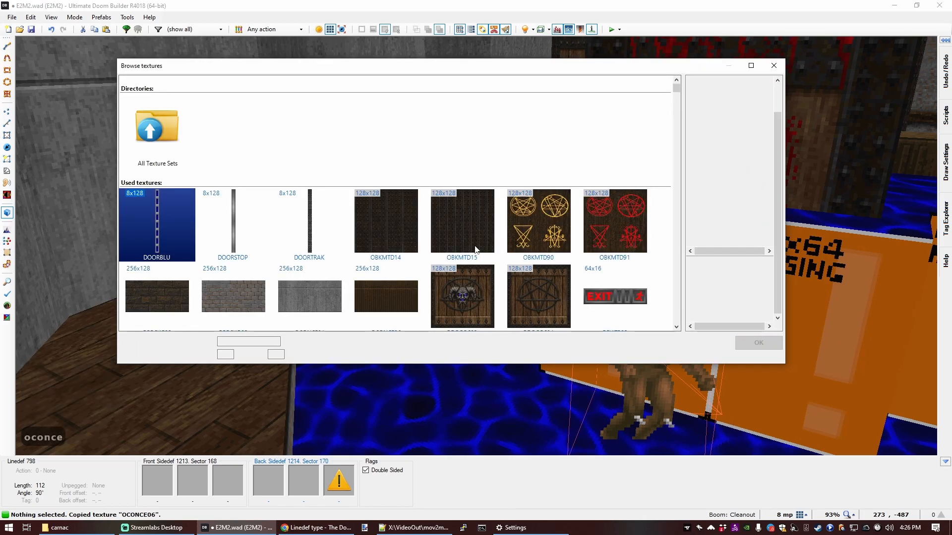
type("con")
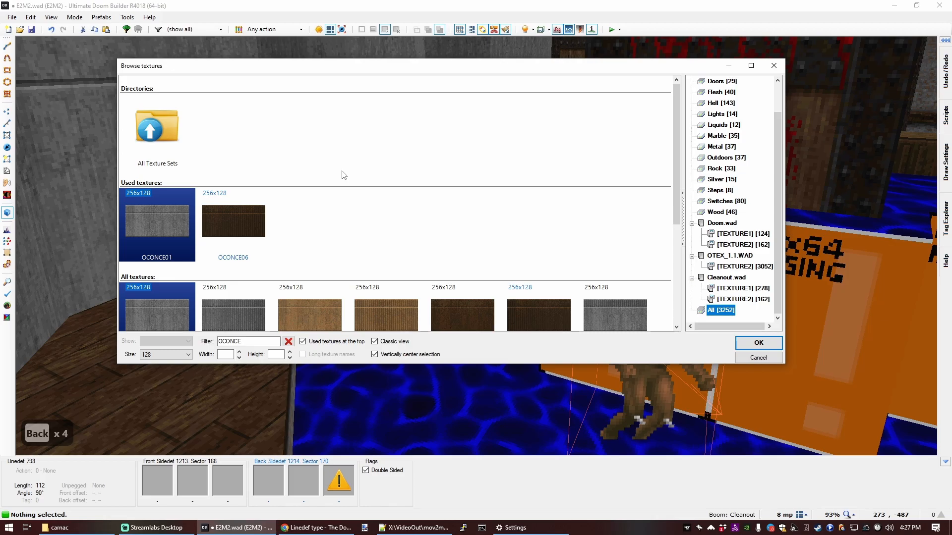
scroll(329, 186, "down", 2)
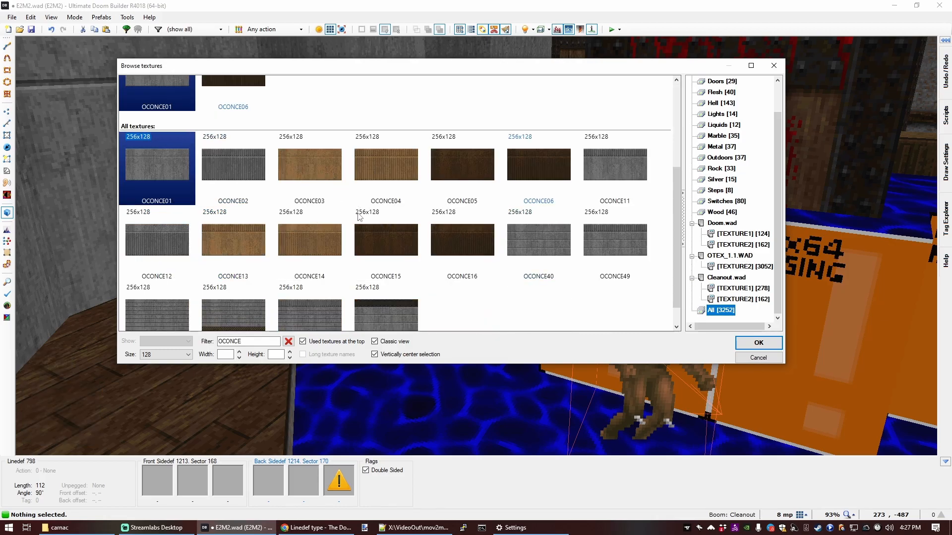
double_click(462, 240)
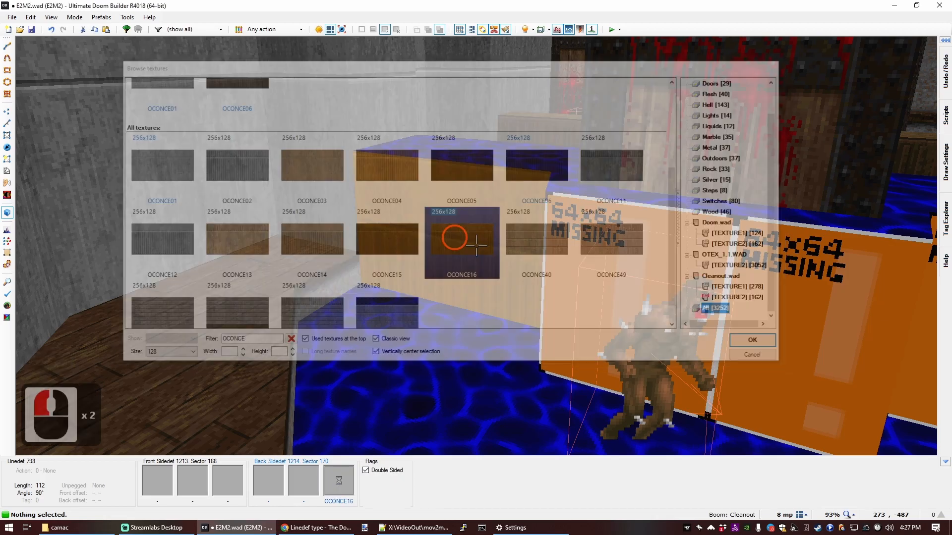
key("ctrl+c")
middle_click(476, 246, "shift")
key("d")
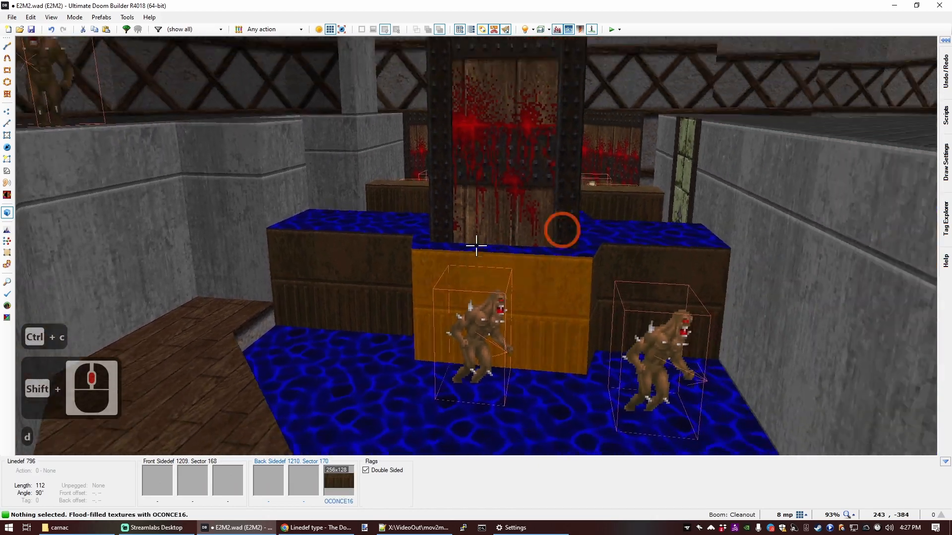
Try to flood-fill the water sector's walls on the skull switch side with OCONCE16.
key("f")
key("e")
key("f")
key("f")
key("d")
key("f")
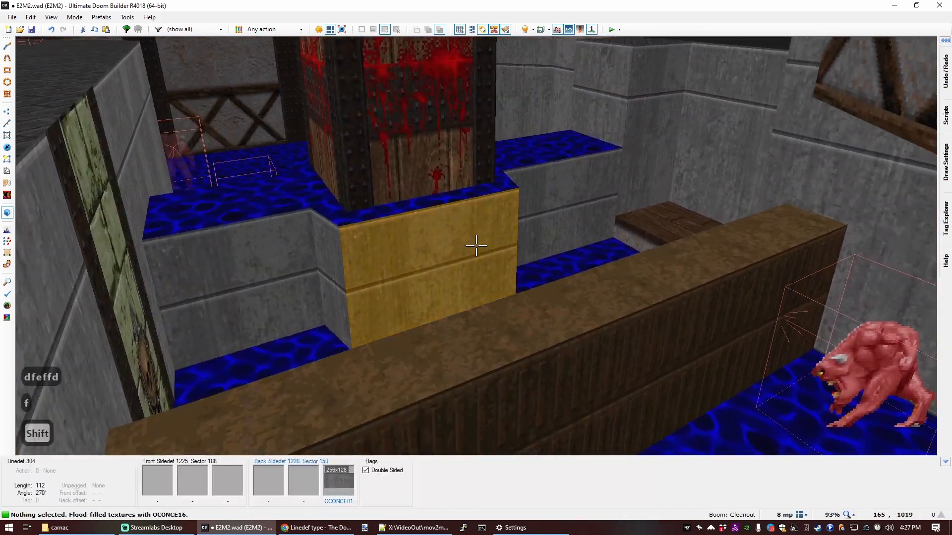
middle_click(475, 246, "shift")
key("e")
key("d")
key("ctrl+z")
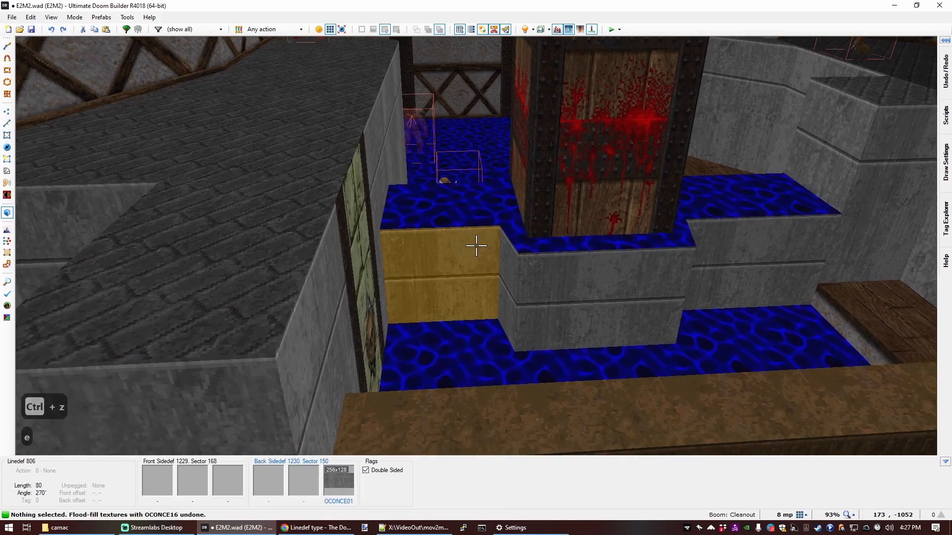
Paste OCONCE16 individually onto each lower wall of the inner water sector on the skull switch side.
middle_click(476, 246)
middle_click(476, 246)
middle_click(475, 246)
key("f")
key("e")
middle_click(476, 246)
key("s")
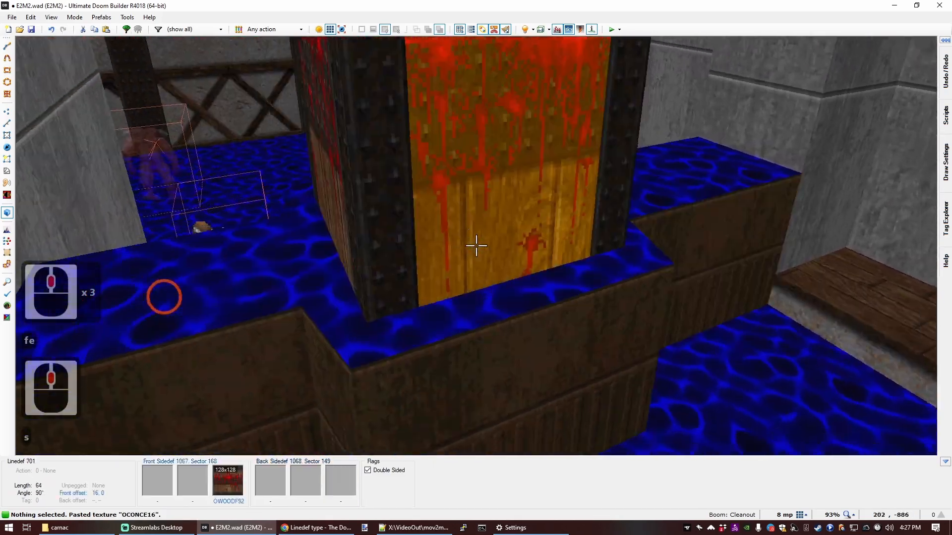
key("f")
key("e")
middle_click(476, 246)
key("s")
key("f")
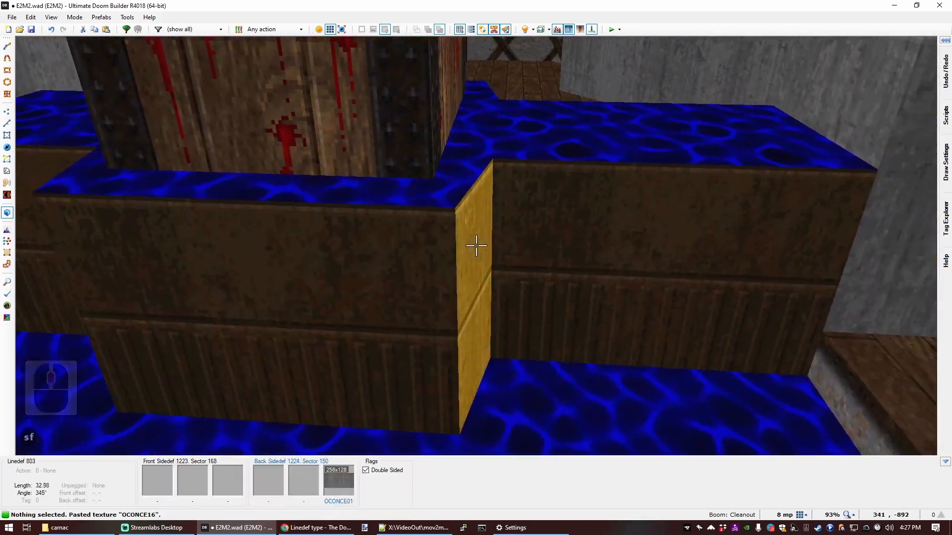
key("s")
key("d")
middle_click(476, 246)
key("e")
middle_click(475, 246)
key("d")
key("s")
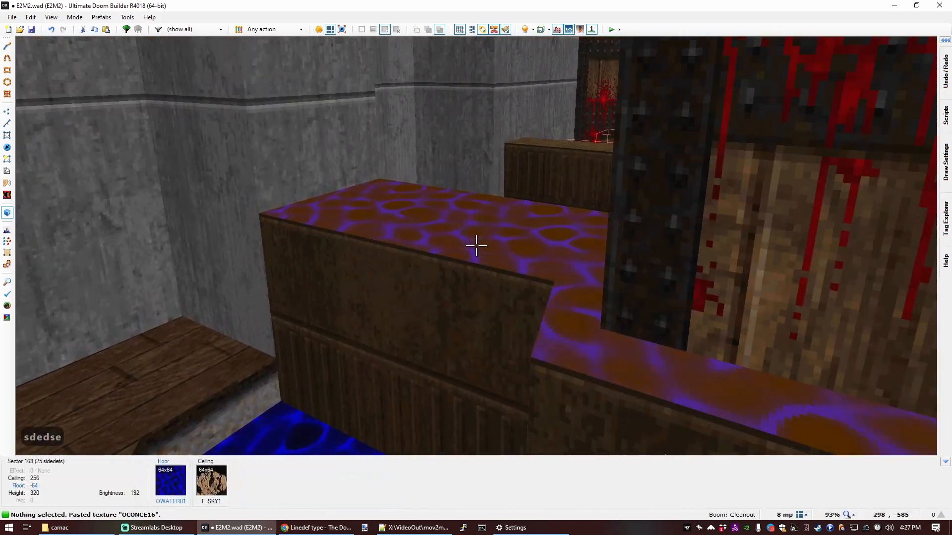
Raise the floor of the inner water sector around the pillar to height 0.
left_click(476, 246)
key("d")
key("e")
key("e")
key("e")
key("d")
key("c")
key("e")
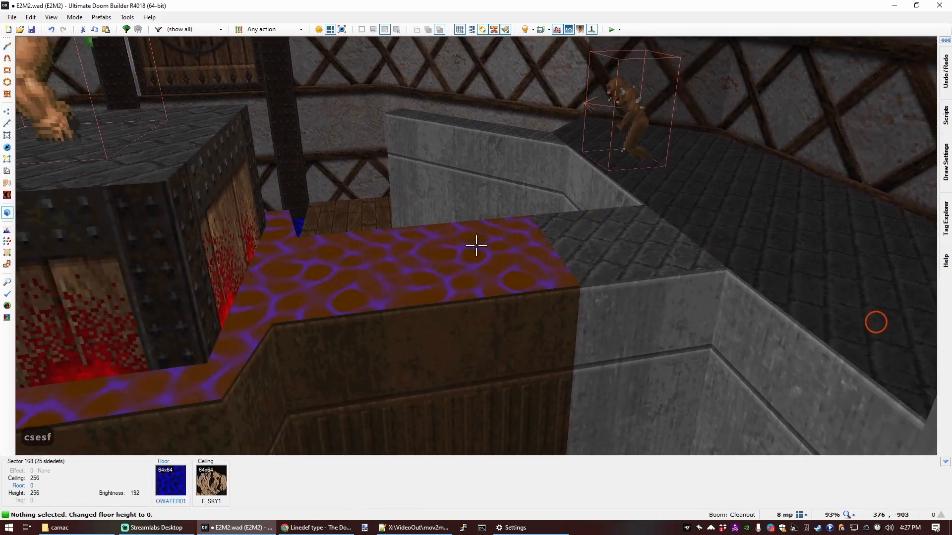
Lower the inner water sector's floor to -128, level with the surrounding pool.
key("f")
key("s")
key("s")
key("e")
key("d")
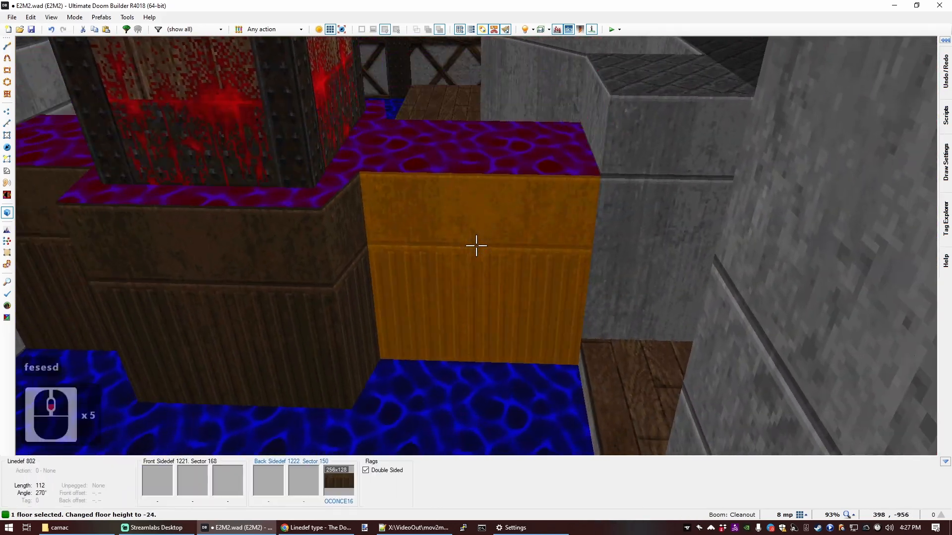
scroll(476, 246, "down", 10)
scroll(475, 245, "down", 2)
scroll(476, 245, "down", 5)
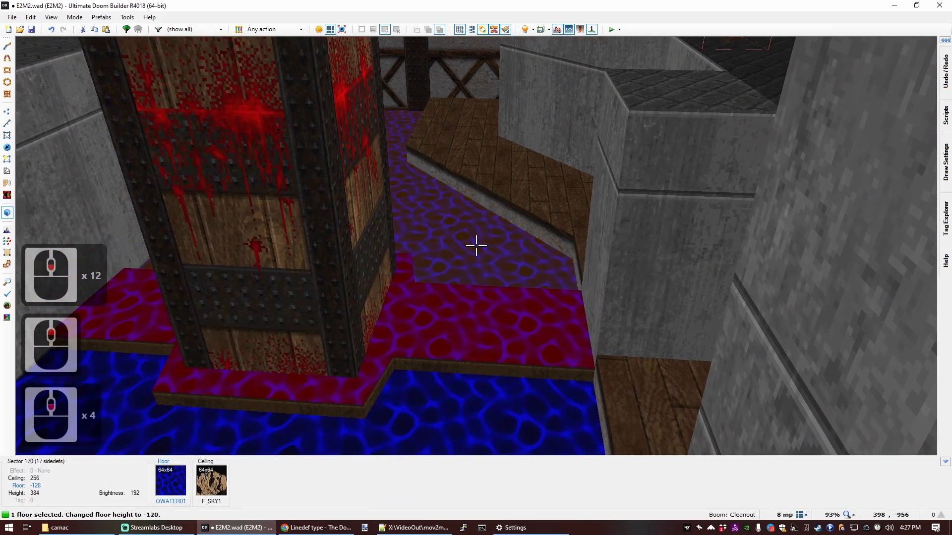
key("c")
Inspect the pool around the pillar, the wooden ledges, the brown barrier and the skull switch wall in the 3D view.
key("s")
key("d")
key("e")
key("s")
key("e")
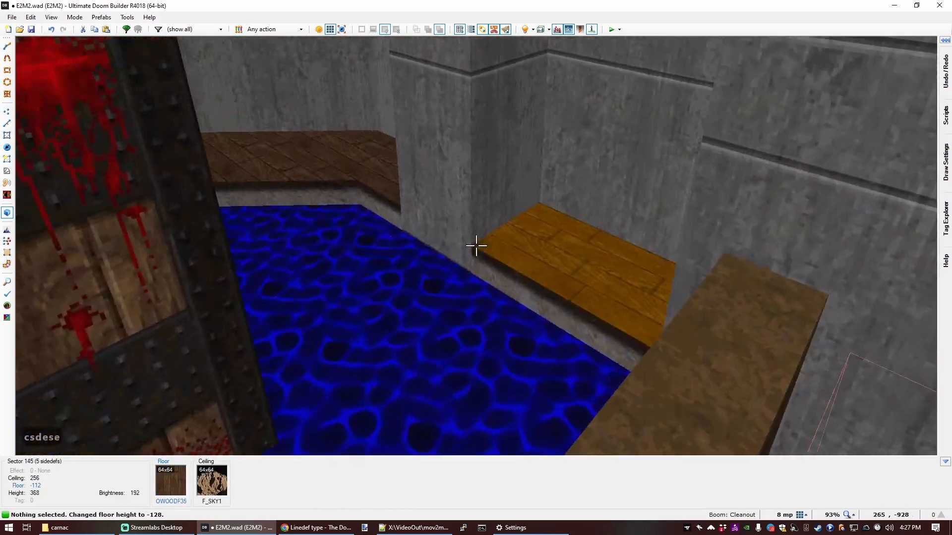
key("d")
key("s")
key("f")
key("e")
key("e")
key("f")
key("d")
key("e")
key("s")
key("s")
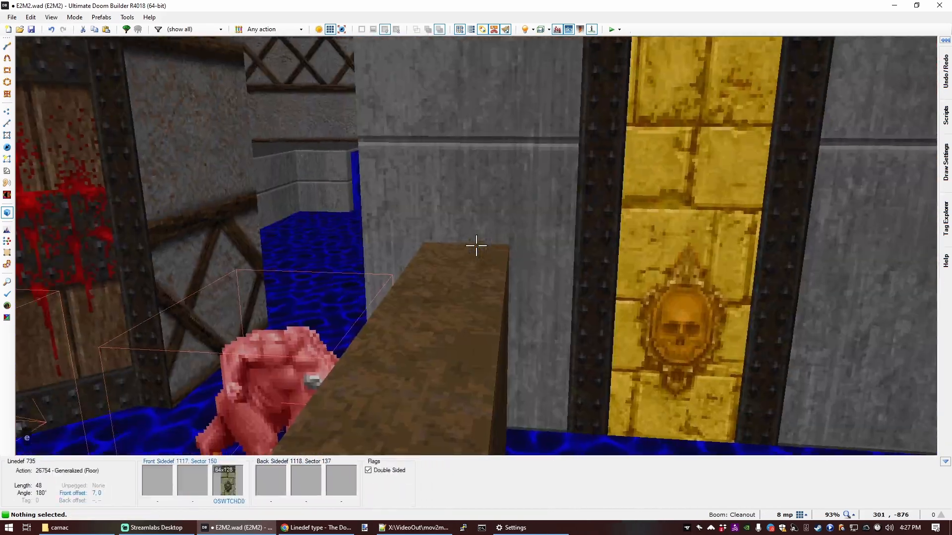
Inspect the water channel beyond the skull switch and its walkway edge walls in the 3D view.
key("e")
key("d")
key("e")
key("e")
key("f")
key("f")
key("e")
key("d")
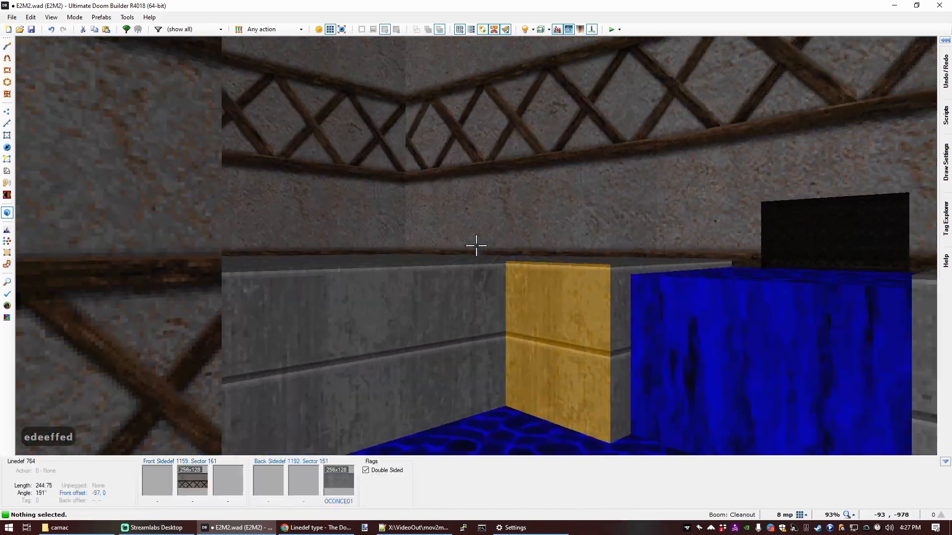
key("e")
key("s")
key("d")
key("s")
key("e")
key("d")
Return to the 2D Linedefs view and save the E2M2 map.
key("q")
scroll(482, 241, "down", 4)
key("ctrl+s")
scroll(479, 241, "up", 5)
scroll(472, 219, "down", 2)
scroll(607, 175, "up", 5)
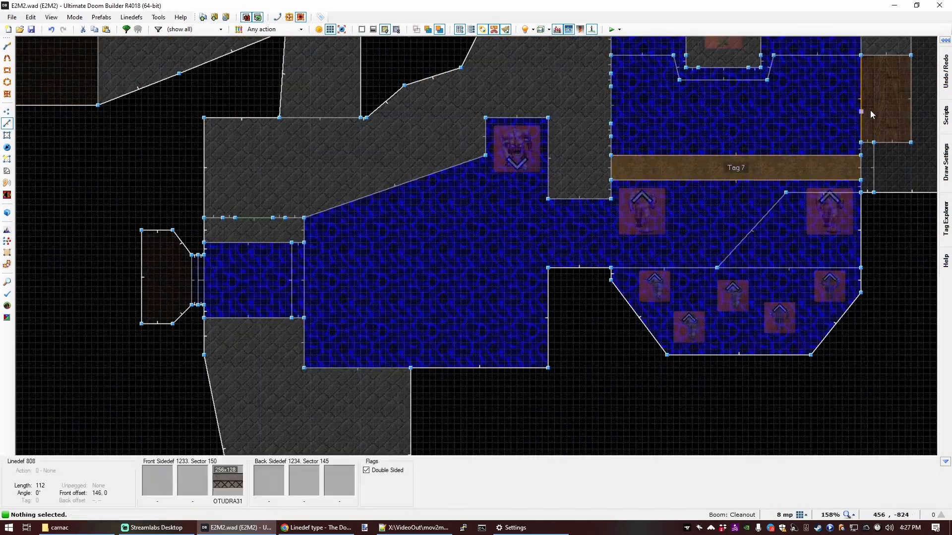
scroll(674, 188, "down", 1)
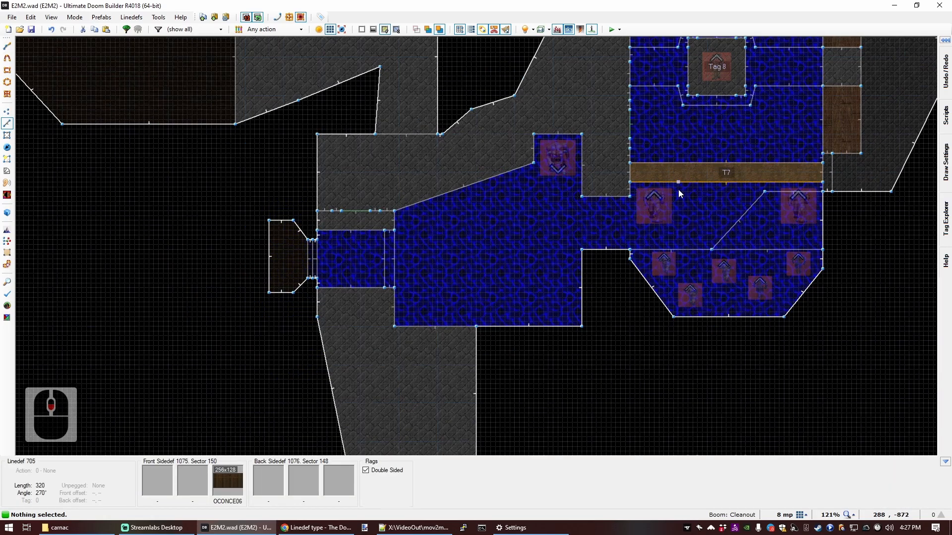
Place a Cacodemon facing north (angle 90) in the gray stone area south of the water channel.
scroll(698, 158, "down", 2)
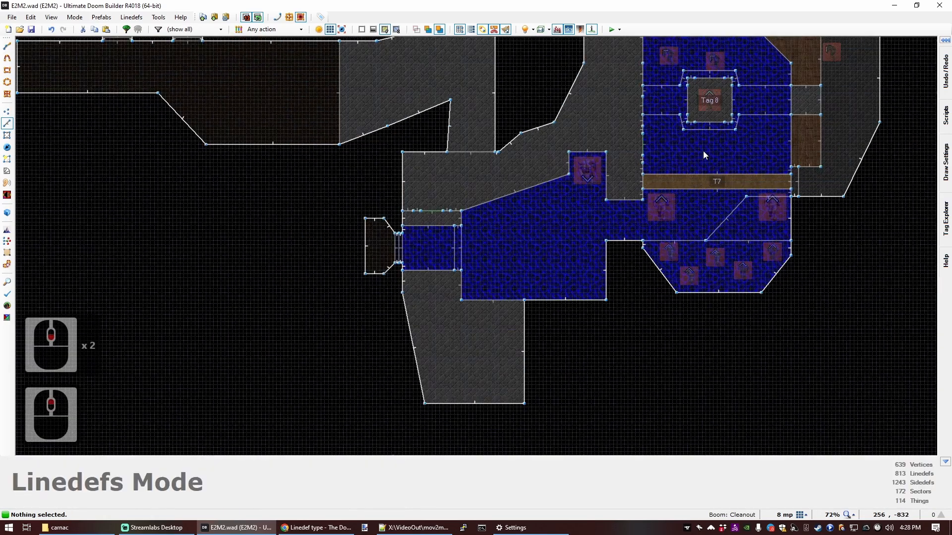
scroll(595, 155, "up", 3)
scroll(442, 307, "down", 2)
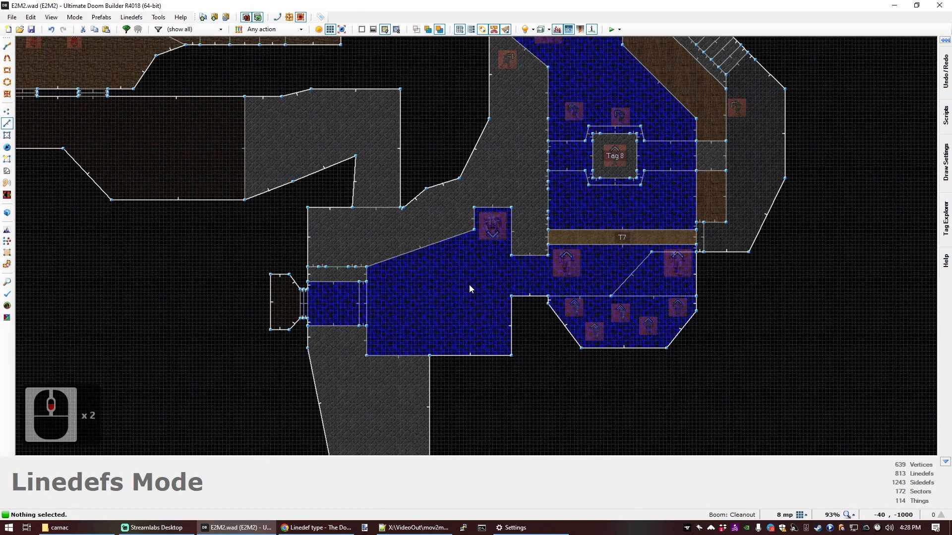
scroll(469, 284, "up", 2)
scroll(403, 278, "up", 3)
scroll(370, 309, "down", 2)
key("t")
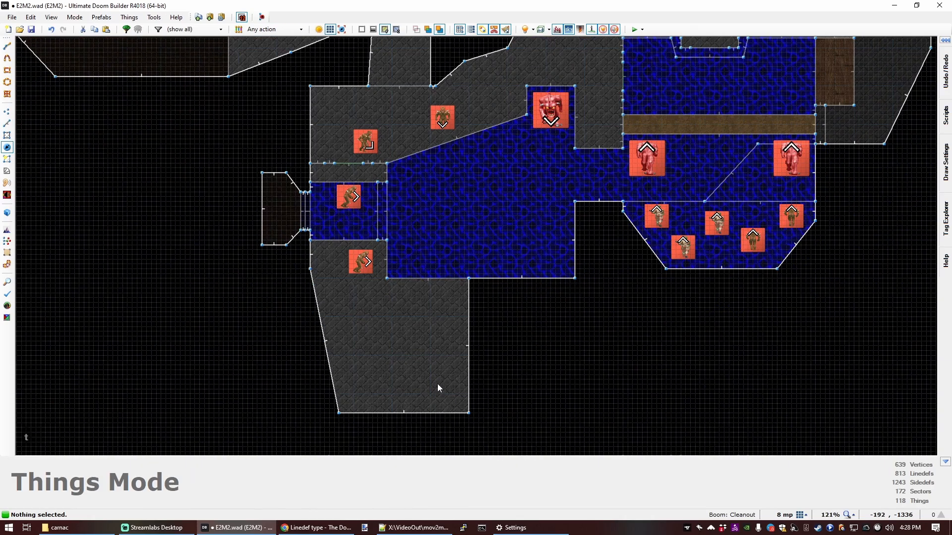
double_click(439, 386)
left_click(321, 102)
type("ca")
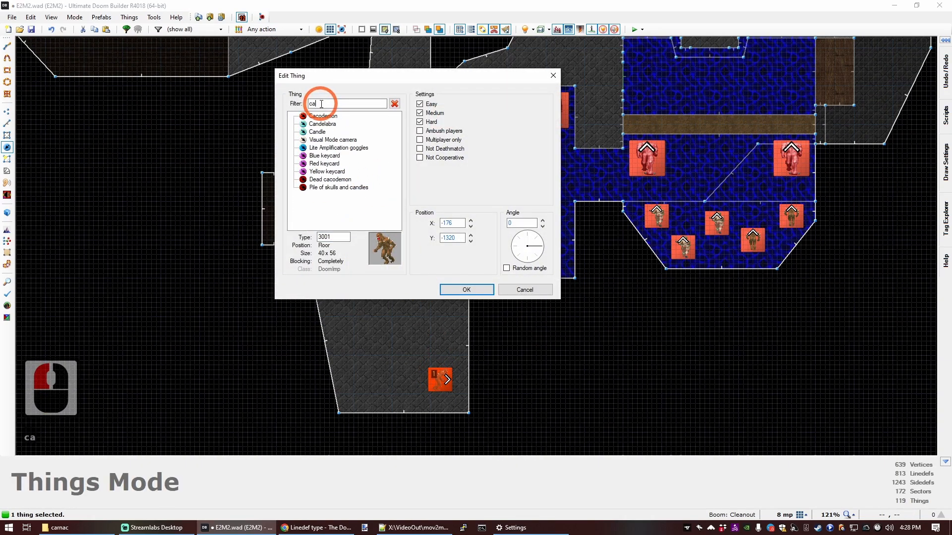
left_click(527, 240)
left_click(492, 287)
Copy the three narrow wooden door sectors at the north edge of the outdoor pool.
scroll(492, 288, "down", 4)
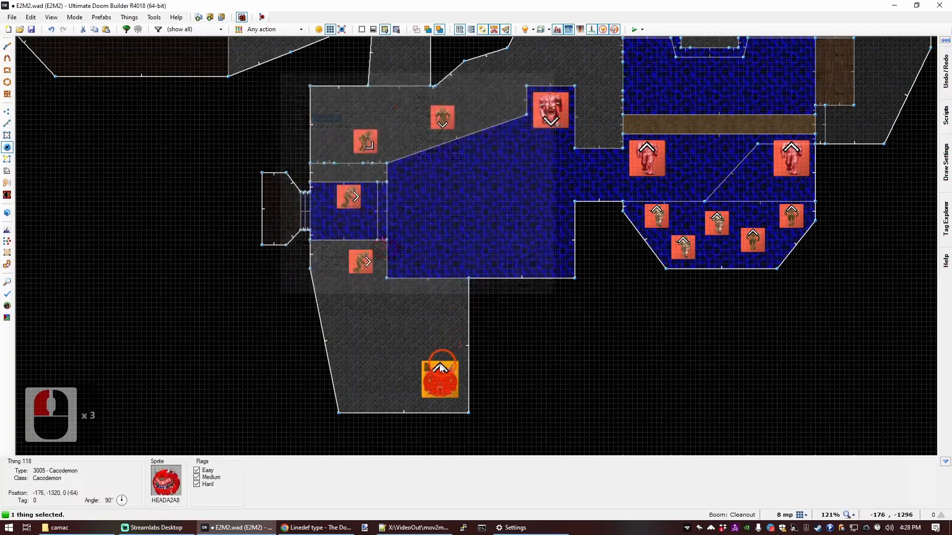
key("s")
scroll(616, 194, "up", 4)
left_click(608, 187)
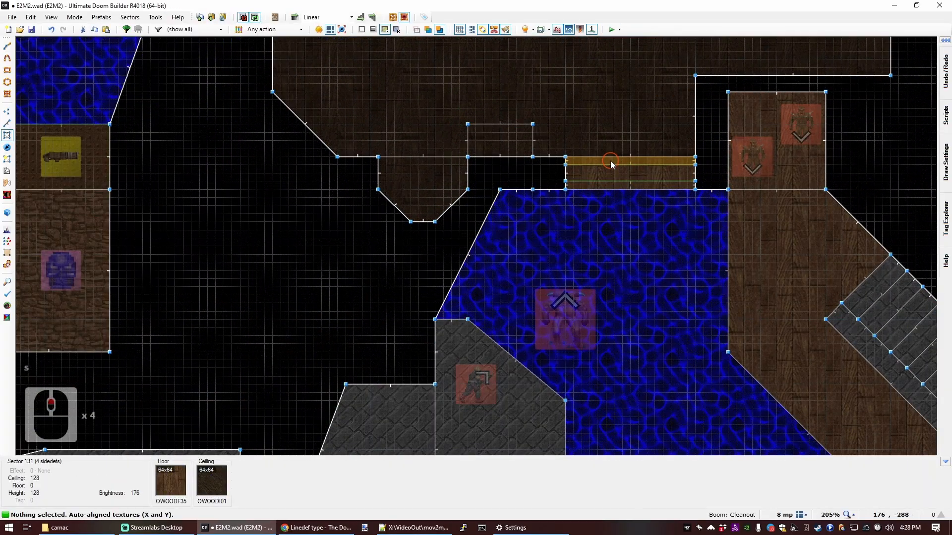
left_click(611, 161)
left_click(613, 173)
key("ctrl+c")
Reshape the slanted wall beside the gray stone passage, ending it in a straight 96-unit side at the opening.
scroll(554, 206, "down", 6)
scroll(436, 335, "up", 6)
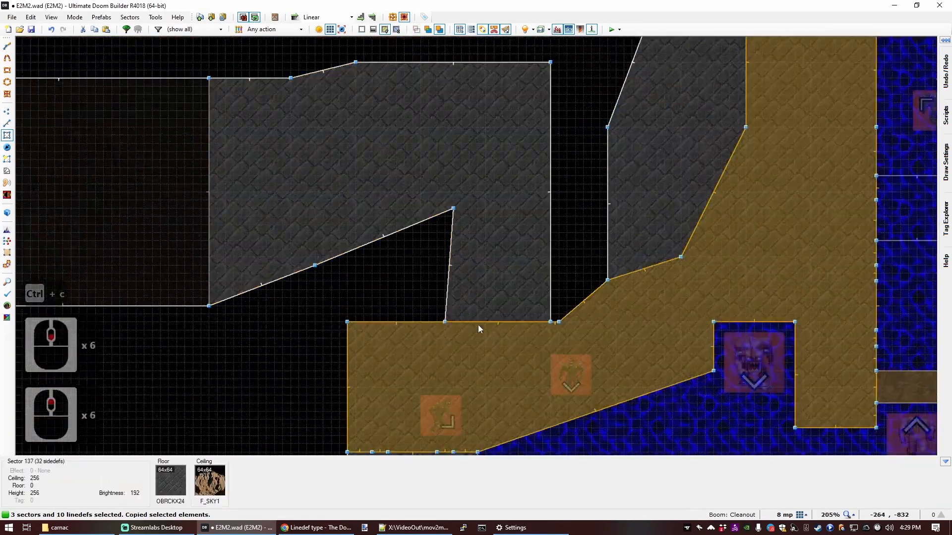
key("c")
key("v")
right_click_drag(448, 251, 430, 256)
right_click_drag(453, 208, 356, 201)
key("ctrl+v")
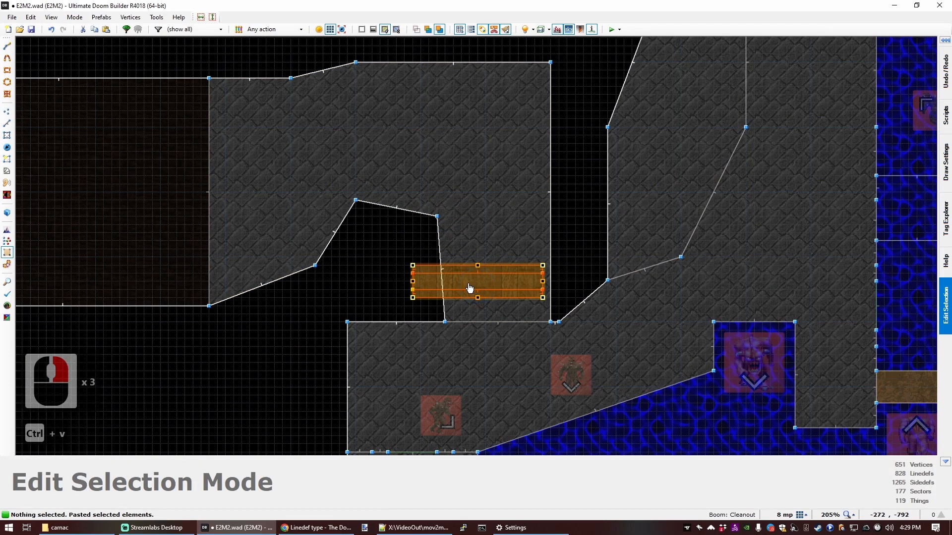
key("ctrl+z")
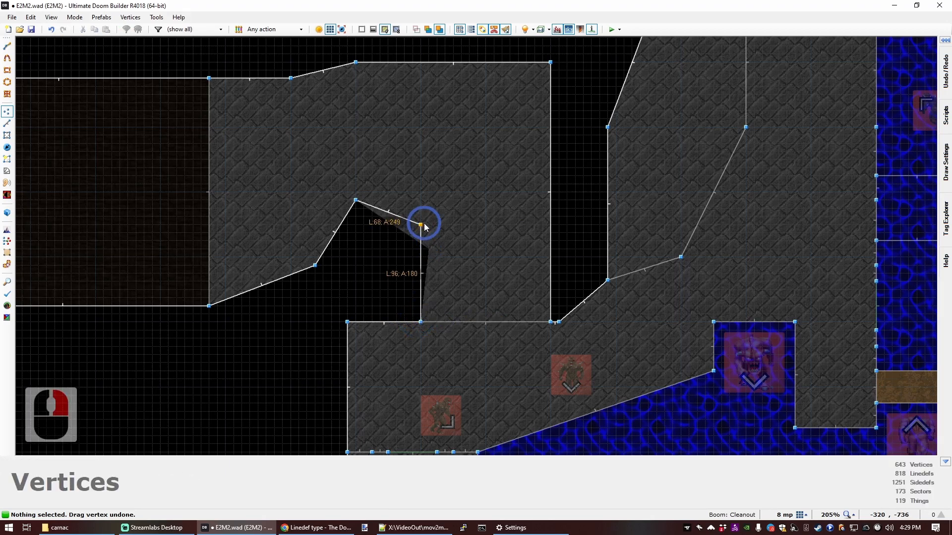
right_click_drag(425, 227, 425, 227)
Paste the copied door sectors across the passage opening and check the door in the 3D view.
key("ctrl+v")
left_click_drag(431, 298, 456, 316)
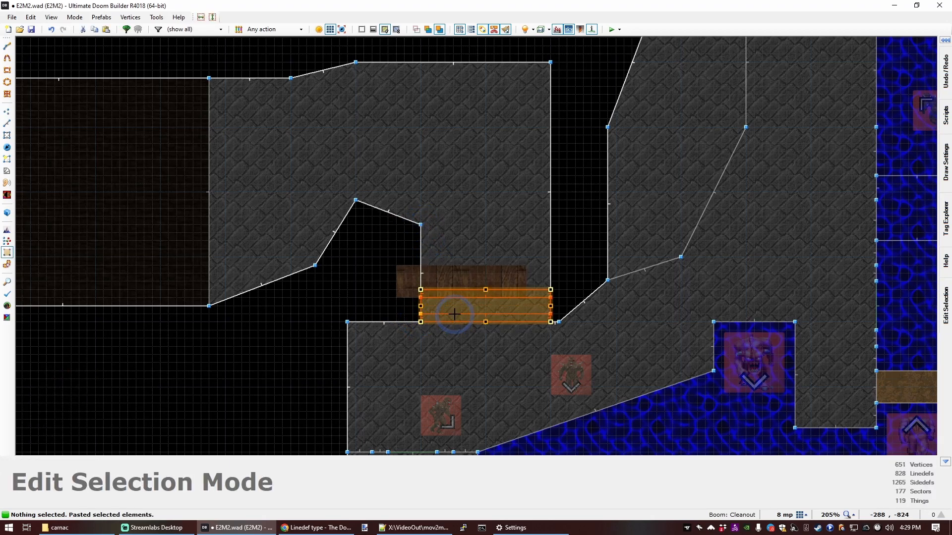
right_click(455, 314)
key("c")
key("q")
key("d")
key("e")
key("d")
key("f")
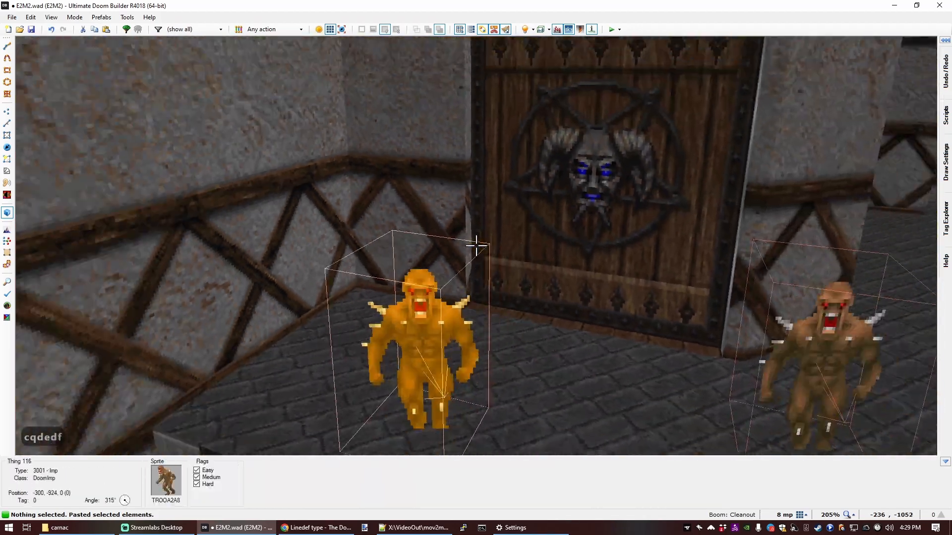
key("f")
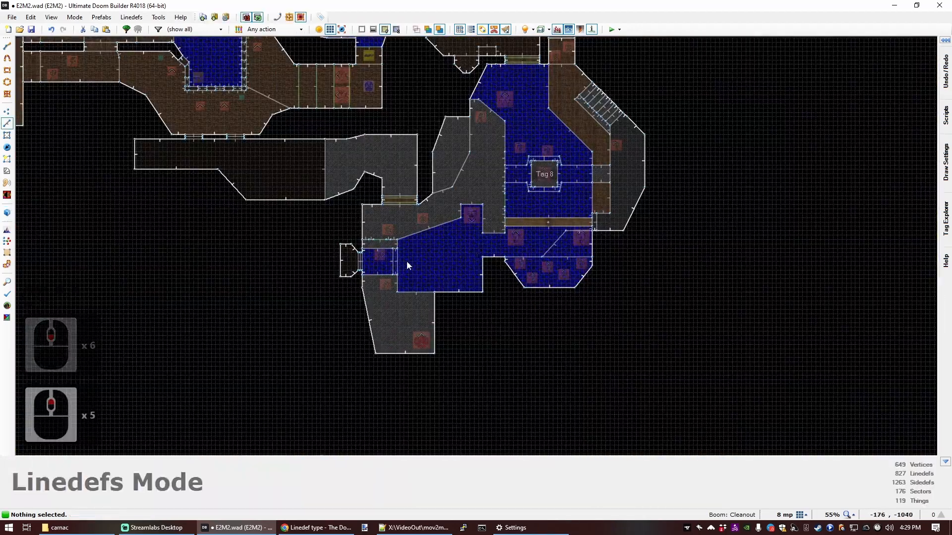
Save the E2M2 map with the new passage door.
scroll(408, 263, "up", 1)
scroll(406, 261, "down", 3)
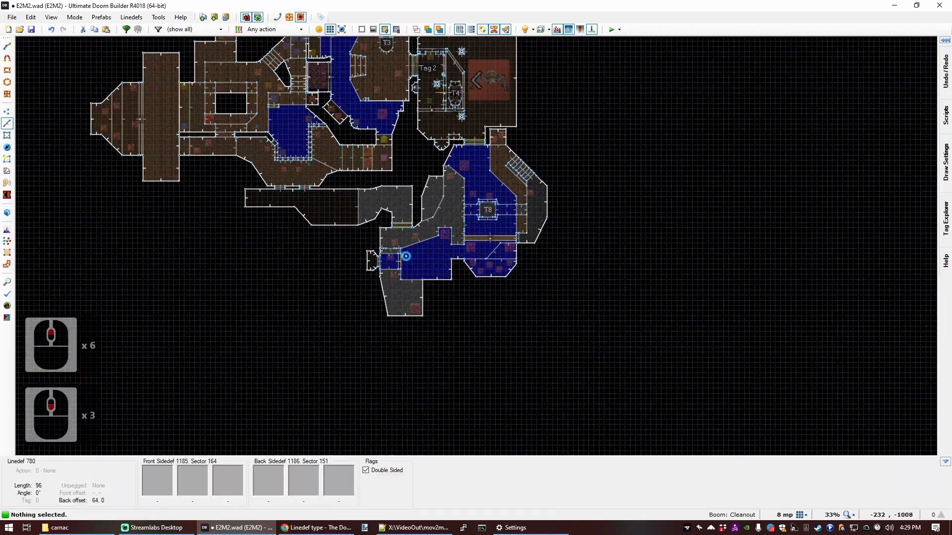
key("ctrl+s")
scroll(406, 256, "down", 4)
scroll(402, 242, "up", 4)
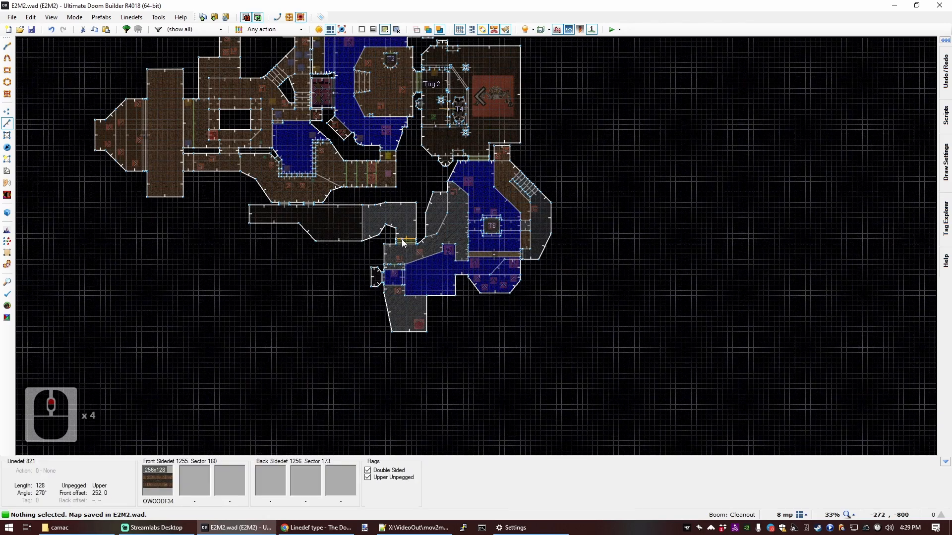
Add a vertex to the slanted walkway edge north of the channel and place it to form 160- and 108-unit lines.
scroll(402, 243, "up", 6)
scroll(438, 216, "down", 3)
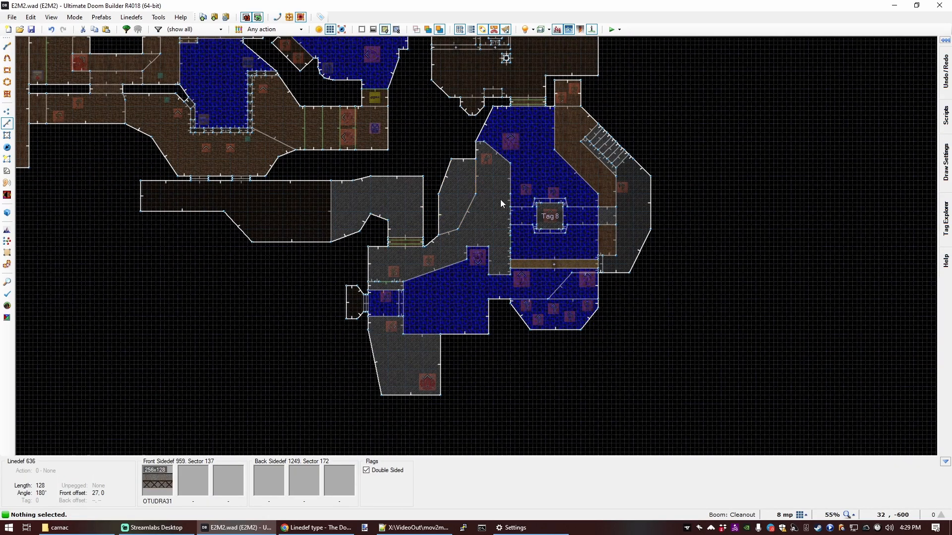
scroll(398, 320, "up", 2)
scroll(421, 328, "down", 2)
scroll(454, 155, "up", 2)
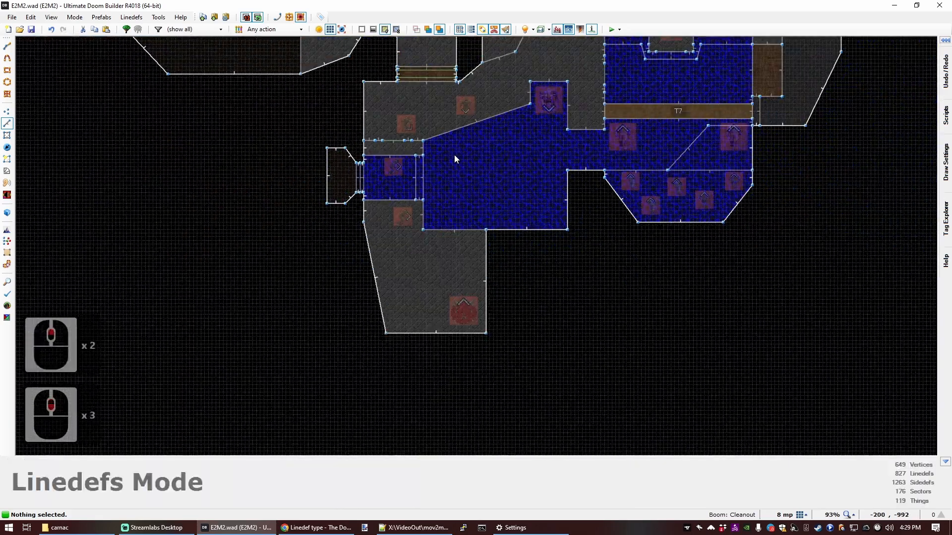
scroll(457, 99, "up", 3)
key("c")
key("v")
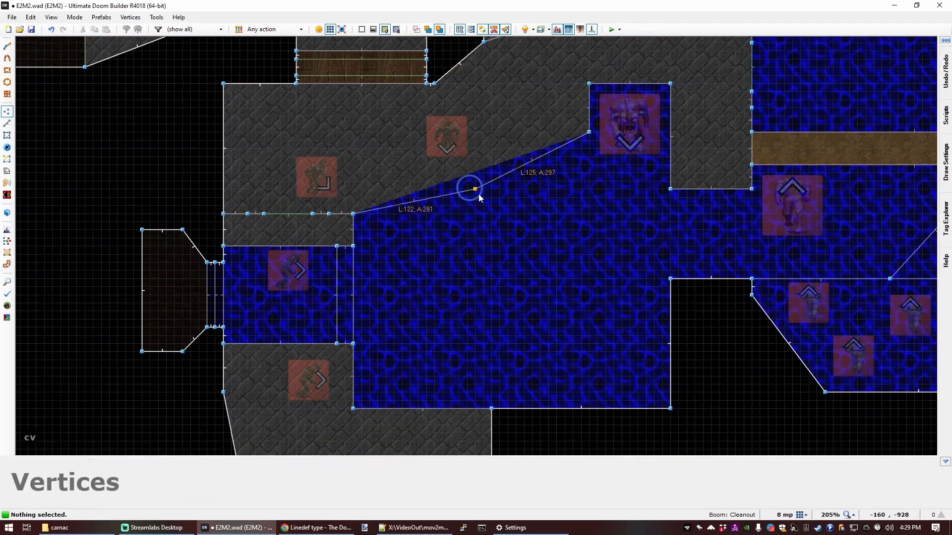
left_click_drag(524, 207, 522, 214)
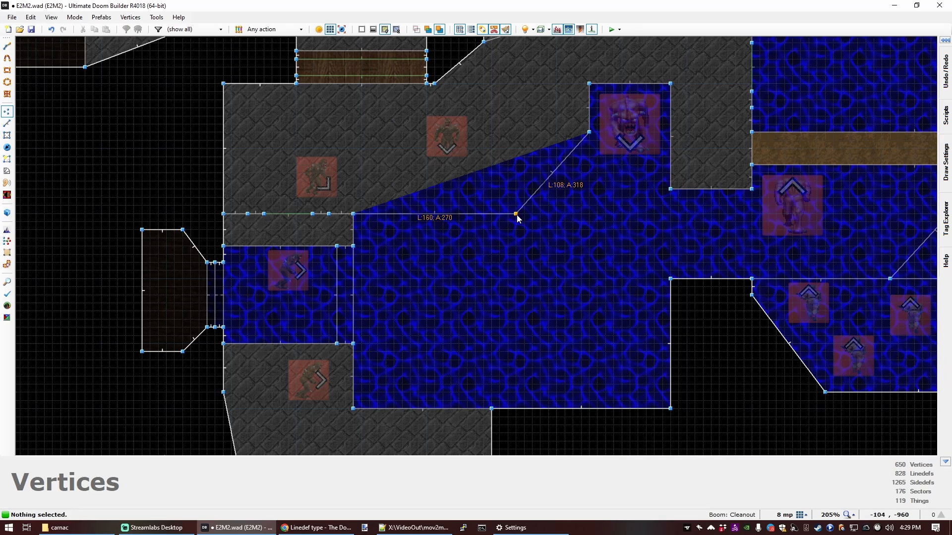
right_click_drag(510, 215, 509, 215)
Draw a 32-unit-wide, 192-unit-long strip across the water channel from the northern to the southern edge.
scroll(507, 218, "down", 4)
scroll(491, 262, "up", 3)
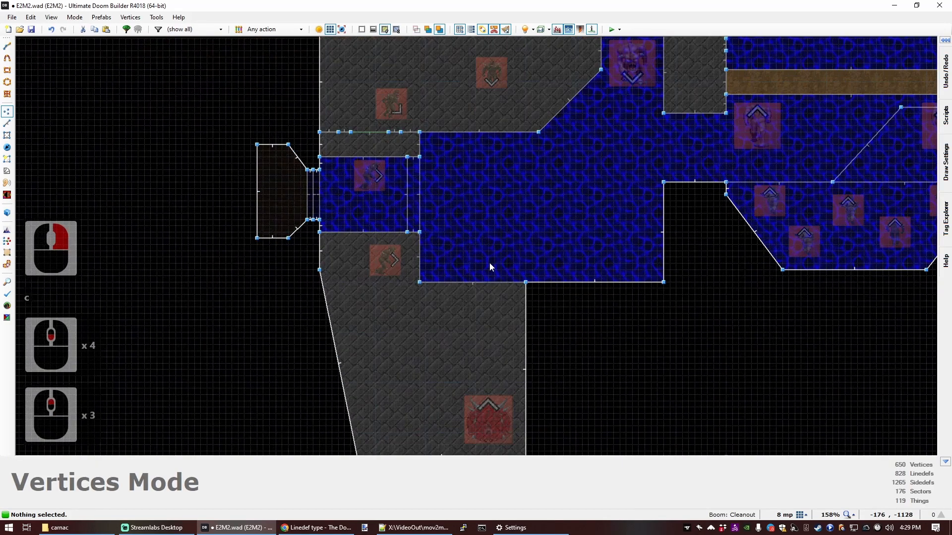
scroll(489, 262, "down", 2)
scroll(485, 237, "up", 1)
key("ctrl+d")
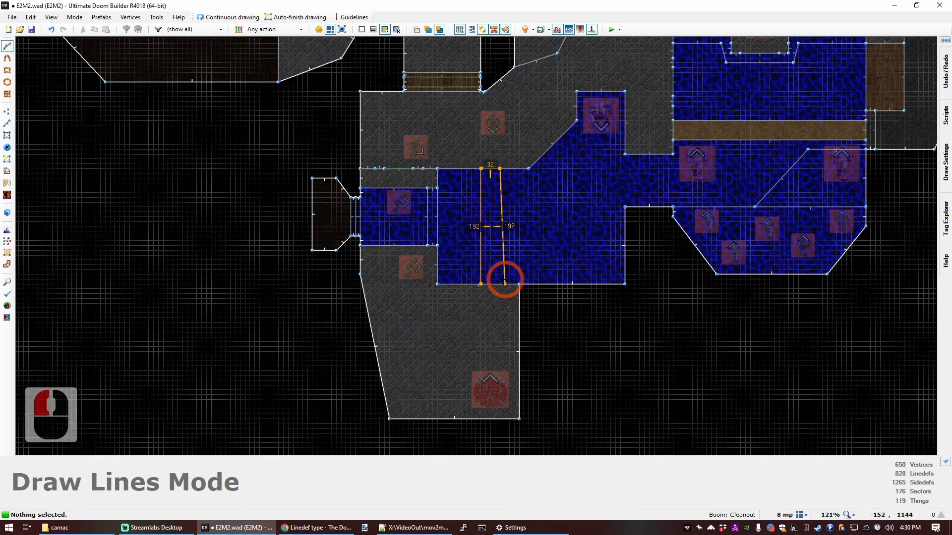
Raise the floor of the new strip across the water channel to -64.
key("q")
key("d")
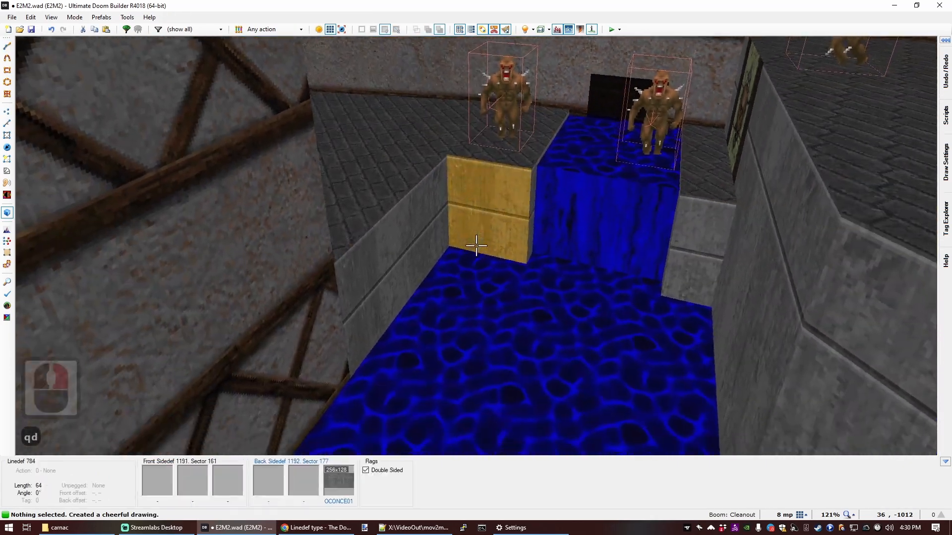
key("e")
left_click(476, 246)
scroll(476, 246, "up", 4)
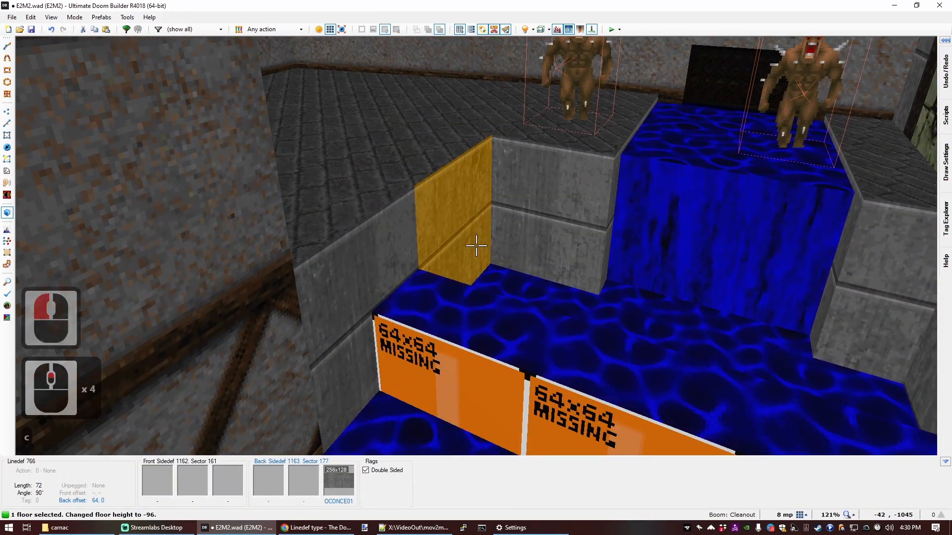
key("c")
key("s")
key("d")
key("s")
key("f")
key("d")
left_click(476, 246)
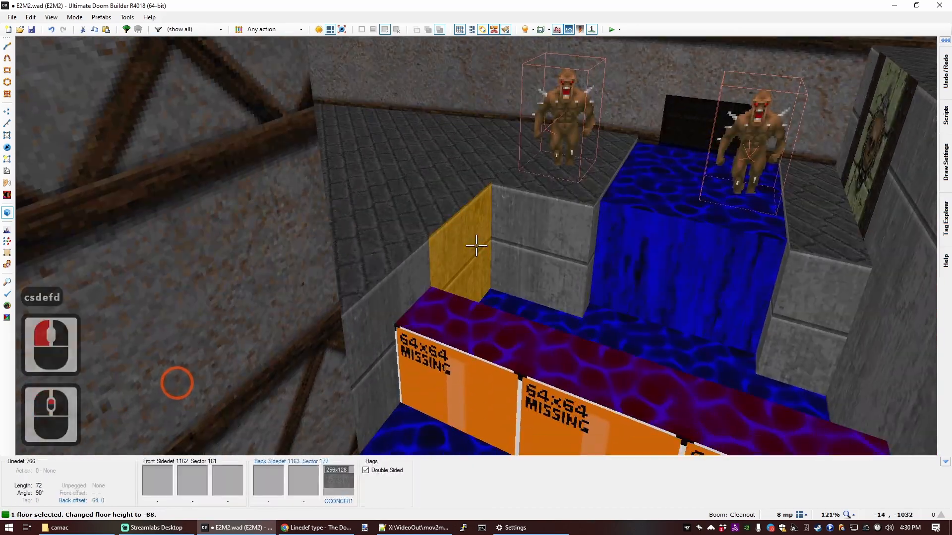
scroll(476, 246, "up", 4)
key("c")
key("s")
Apply the OCONCE06 texture to the strip's missing lower wall facing the larger pool.
key("e")
key("e")
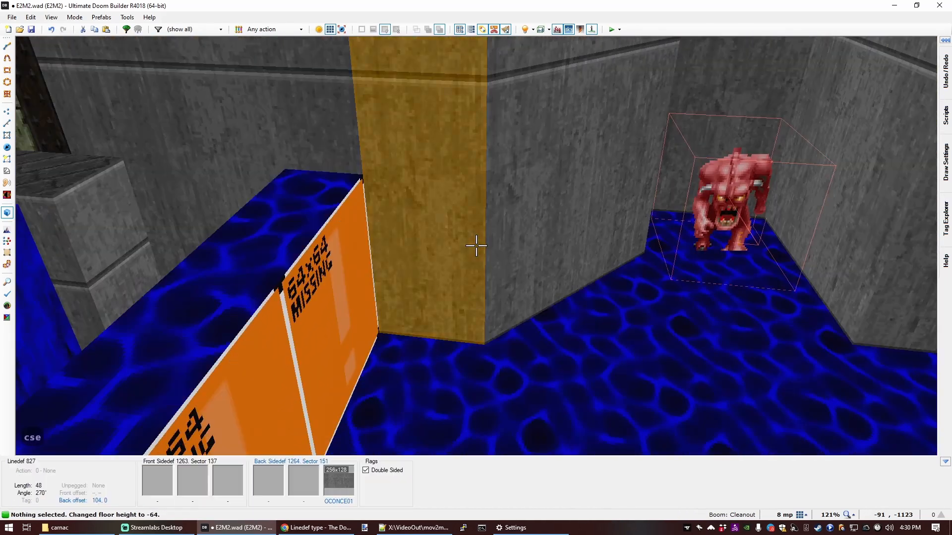
key("d")
key("ctrl+c")
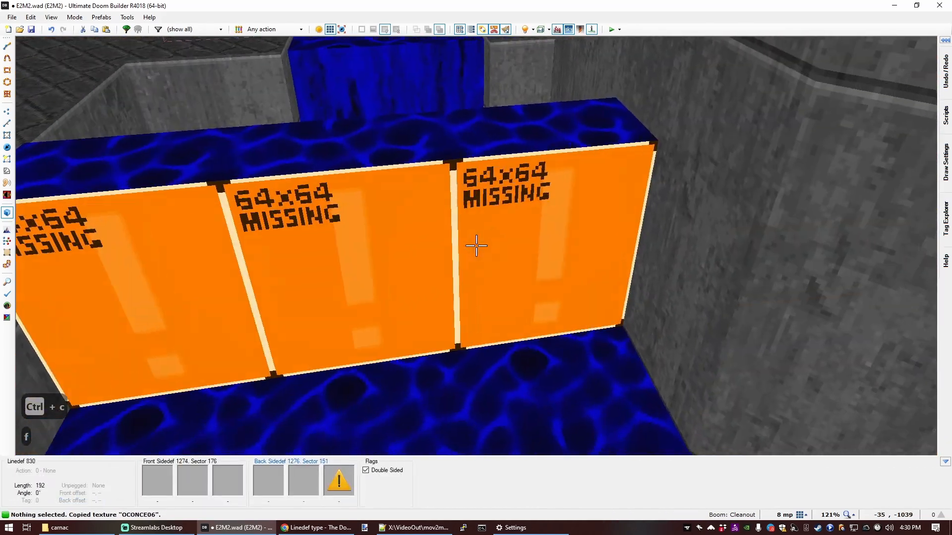
middle_click(476, 246)
Copy the OCONCE03 floor flat from the existing brown barrier onto the top of the new strip.
key("s")
key("f")
key("e")
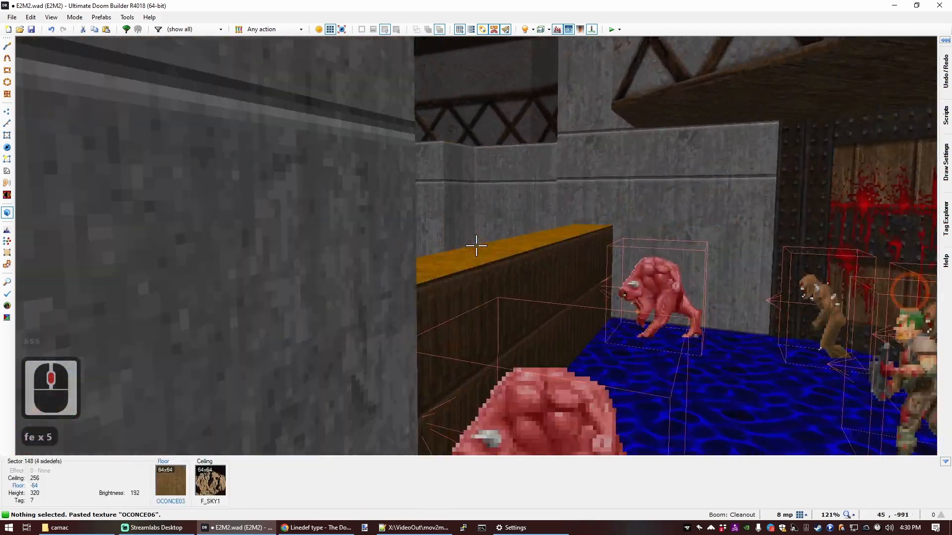
key("ctrl+c")
key("s")
key("e")
key("e")
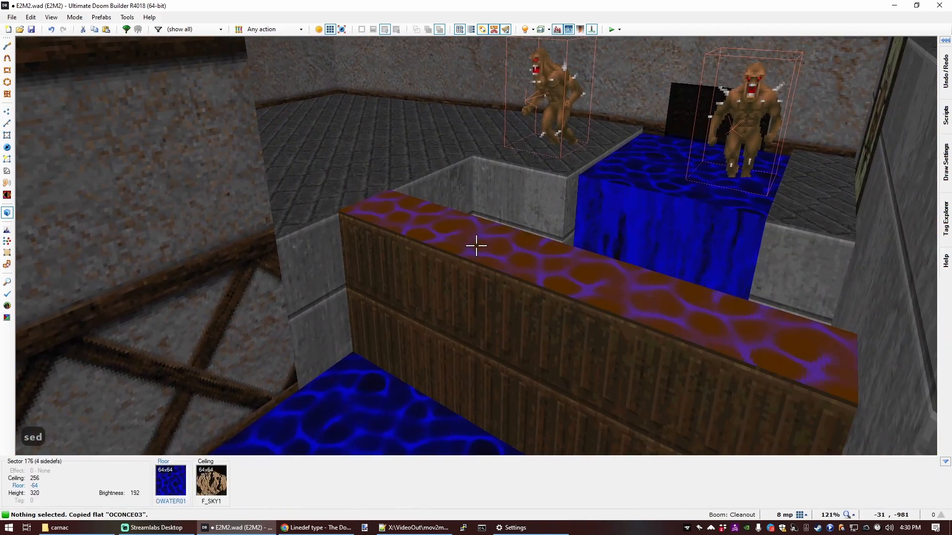
middle_click(476, 246)
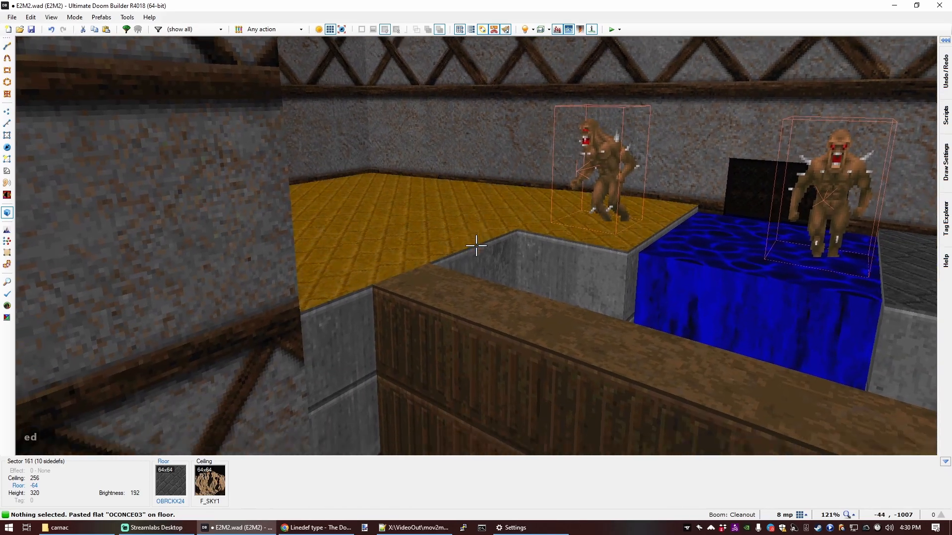
middle_click(476, 246)
Lower the new barrier's floor to -72 and save the map.
left_click(476, 245)
scroll(476, 246, "down", 1)
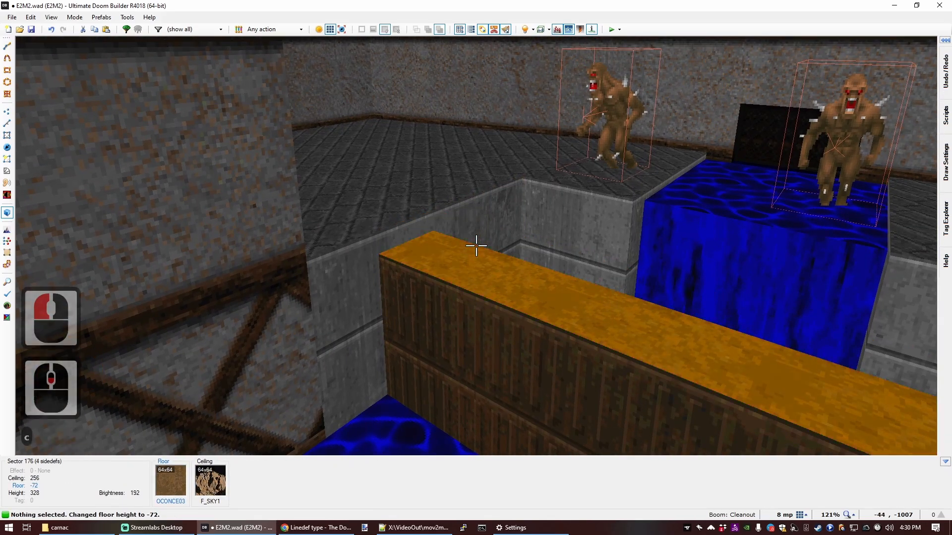
key("c")
key("q")
scroll(486, 231, "down", 4)
scroll(462, 273, "up", 5)
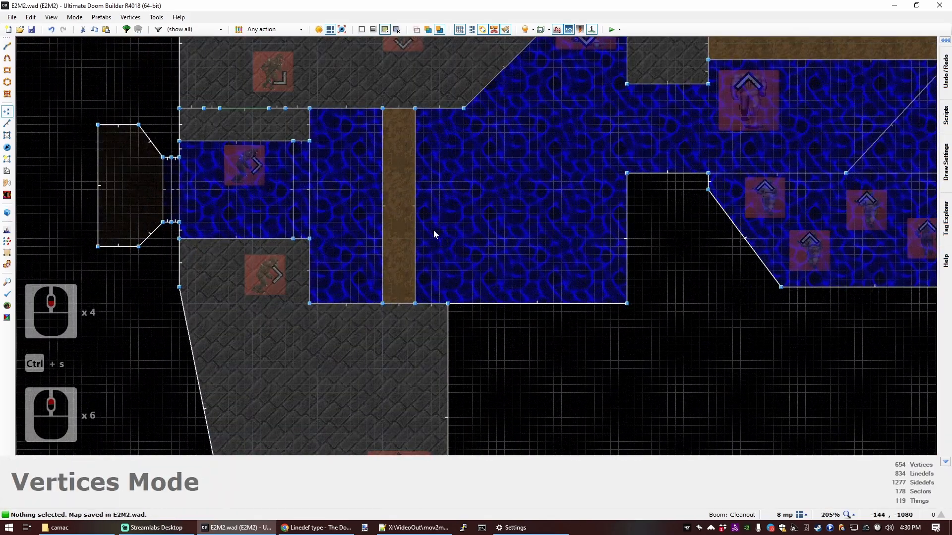
Flip the new barrier's east line and assign it action 123, SR Lift Lower Wait Raise (fast), with new tag 9.
key("l")
key("f")
right_click(419, 206)
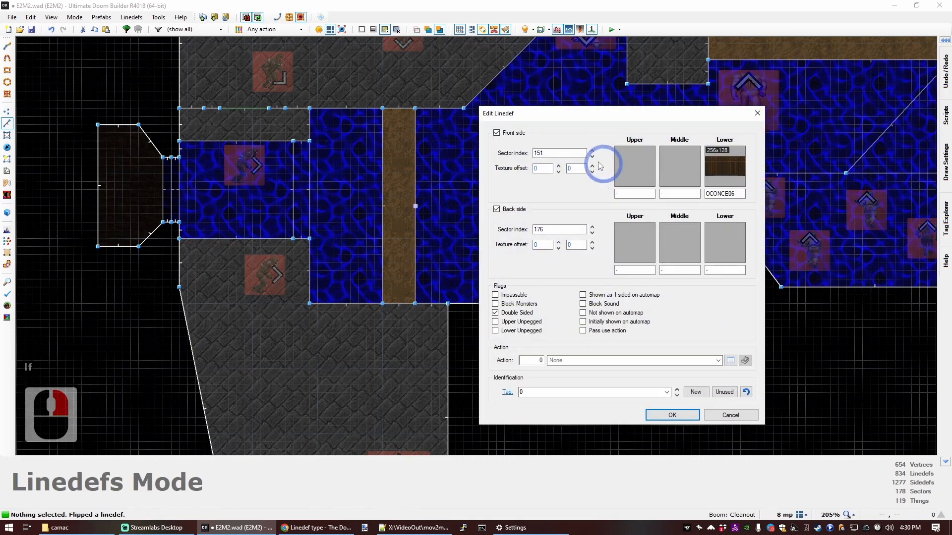
left_click(731, 361)
type("plat")
key("BackSpace")
key("BackSpace")
key("BackSpace")
key("BackSpace")
type("lift")
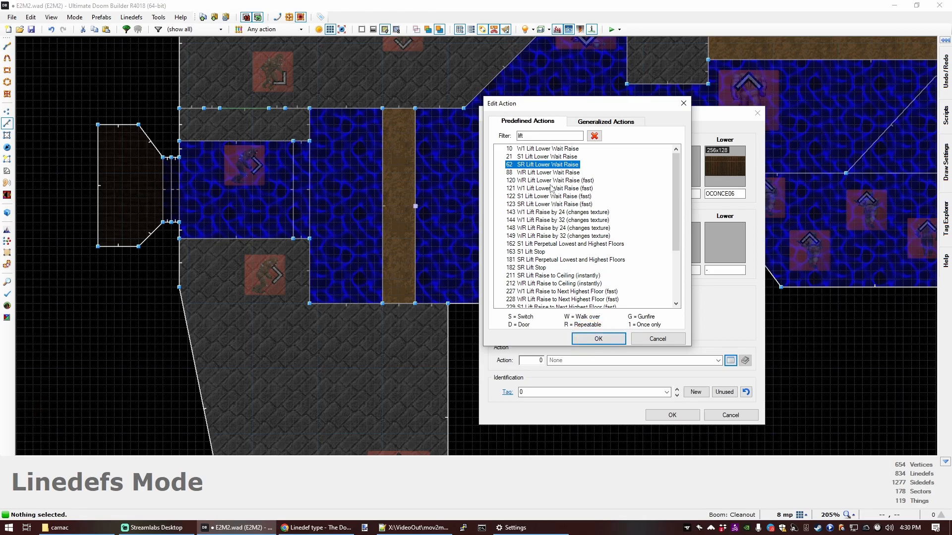
left_click(598, 339)
left_click(639, 377)
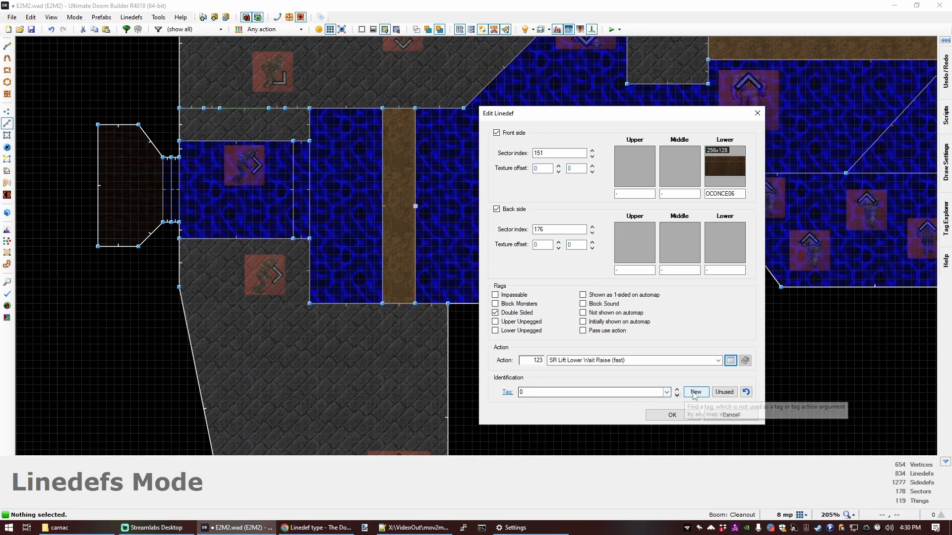
left_click(672, 414)
Give the new barrier sector the lift line's tag 9 and check the barrier in the 3D view.
key("s")
right_click(396, 230)
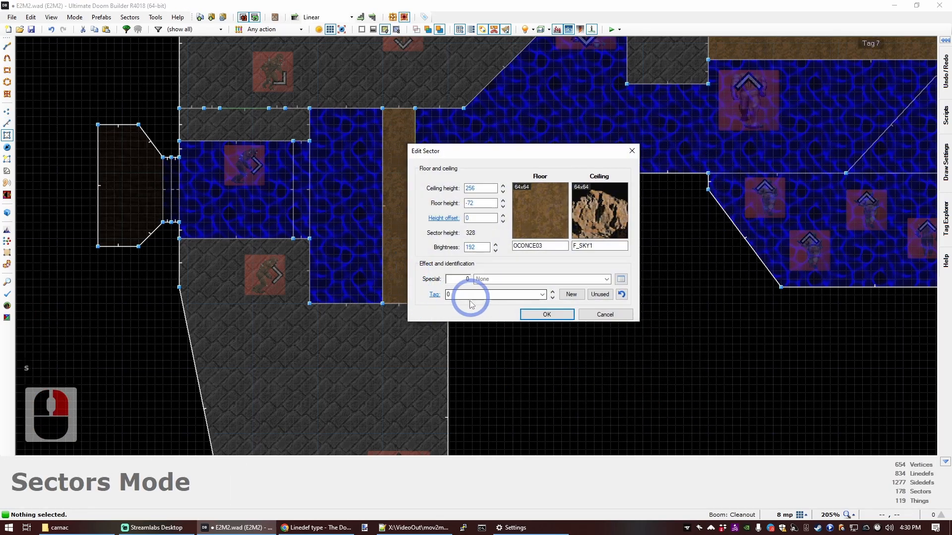
left_click(471, 298)
left_click(553, 321)
key("c")
key("q")
key("d")
key("s")
key("w")
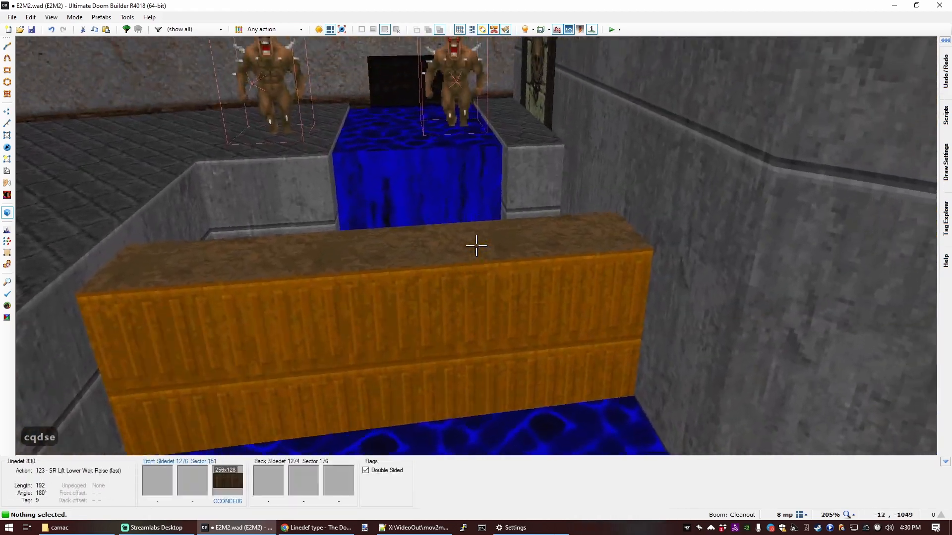
Play-test the map from the water channel, activating the new barrier's lift and crossing over it.
key("a")
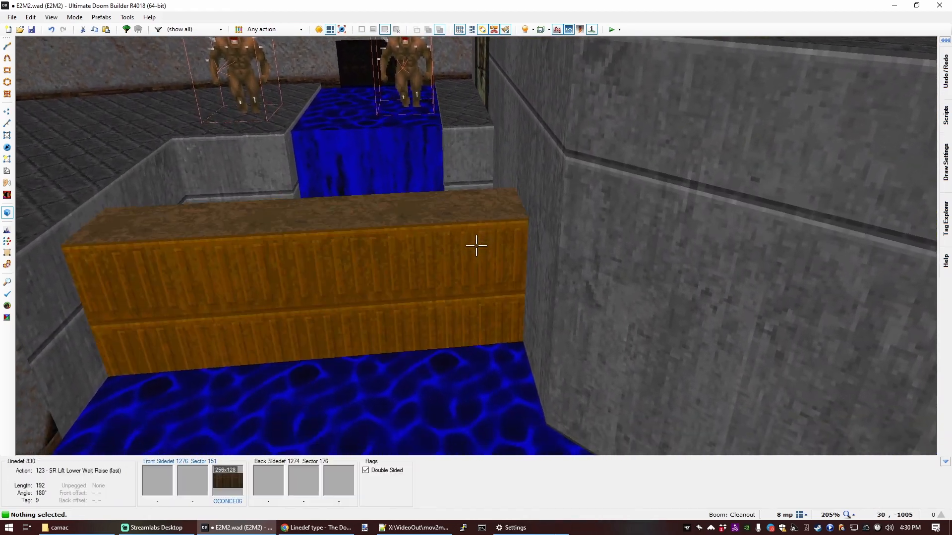
key("q")
key("F9")
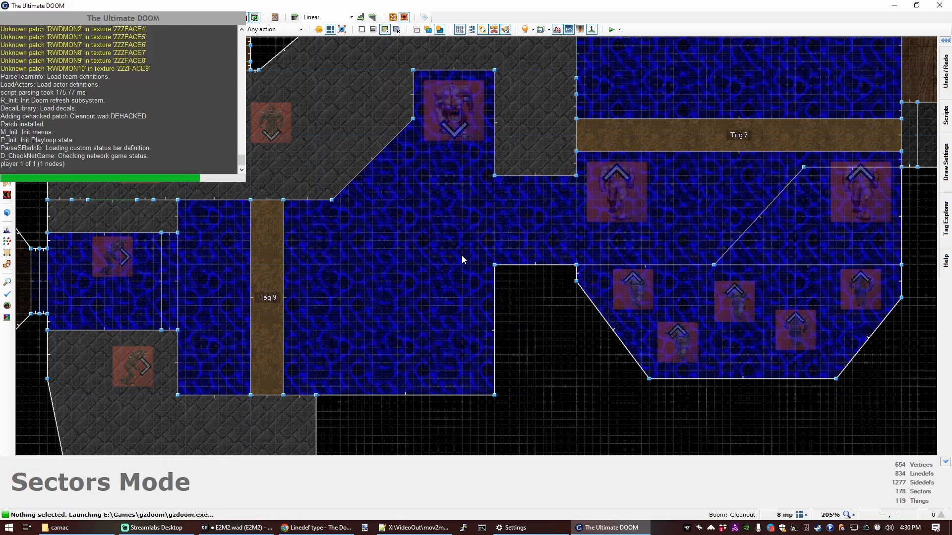
key("w")
key("a")
key("w")
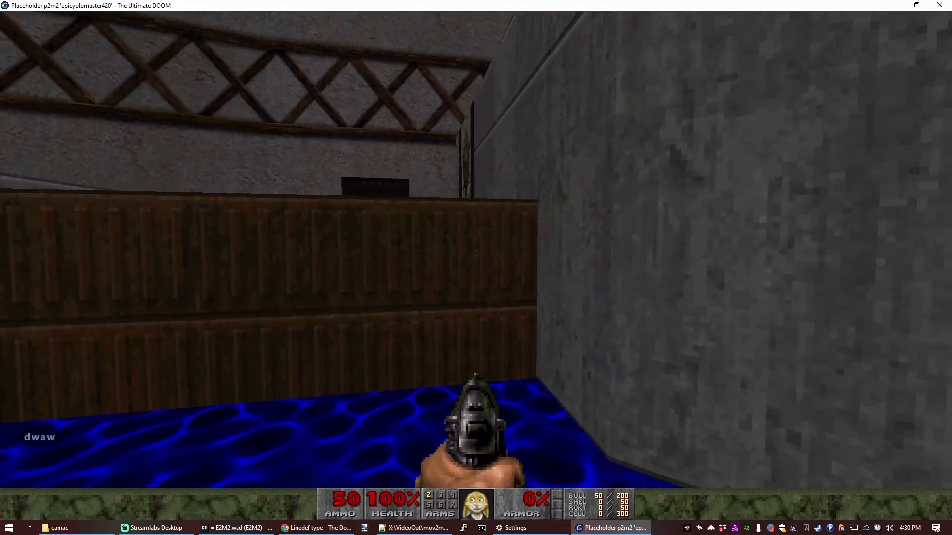
key("s")
key("e")
key("w")
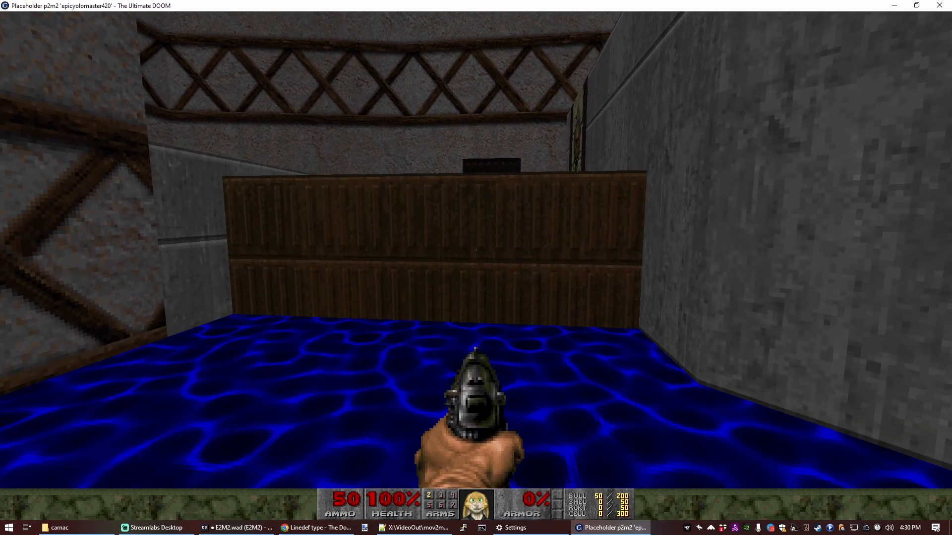
key("w")
key("s")
key("e")
key("d")
key("w")
key("d")
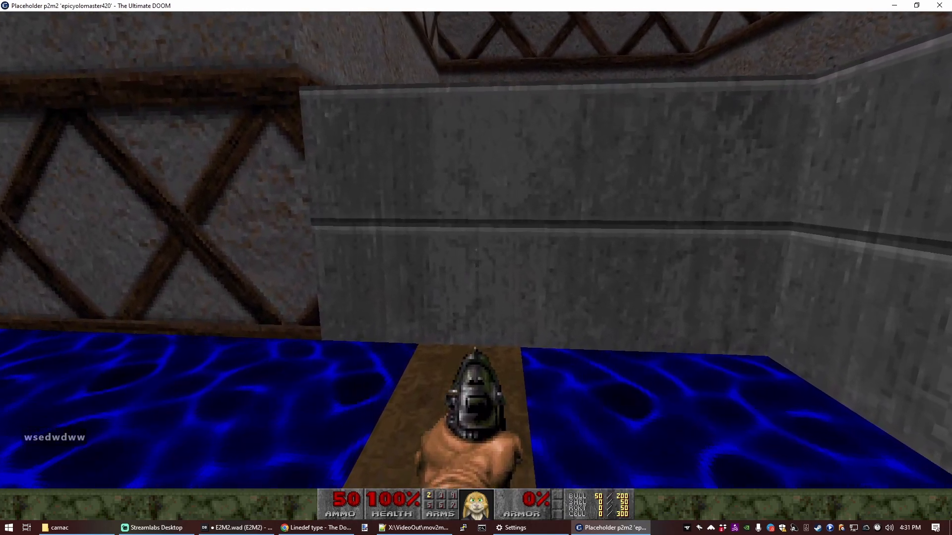
Walk the stone ledges around the channel in the test game to examine the barriers and skull switch, and close the game.
key("w")
key("a")
key("a")
key("a")
key("w")
key("a")
key("w")
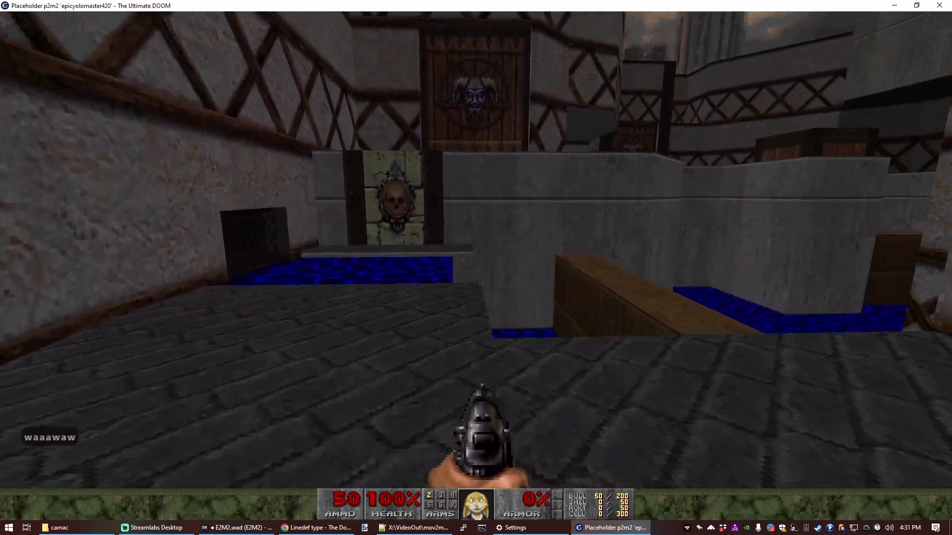
key("w")
key("s")
key("d")
key("w")
key("s")
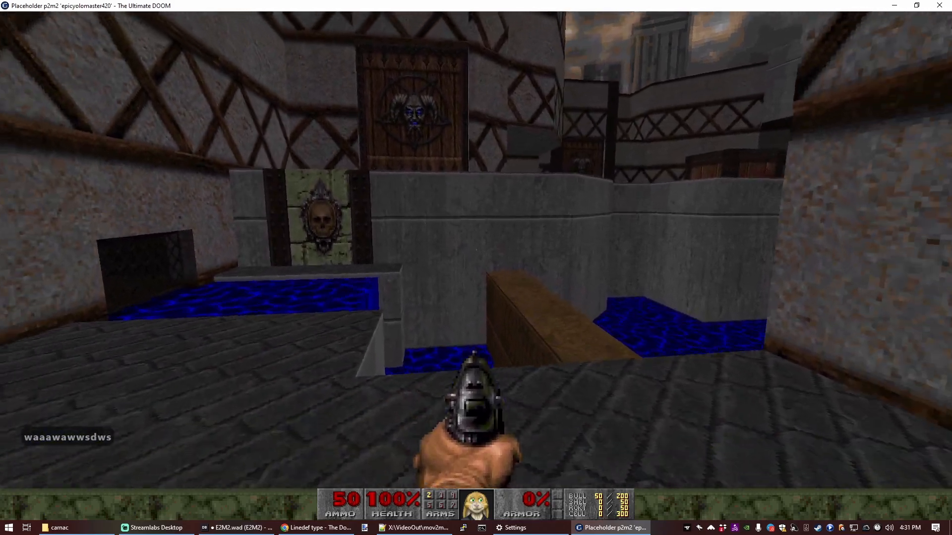
key("alt+F4")
Try to split the new barrier sector with a line across it near its north end.
scroll(395, 250, "up", 6)
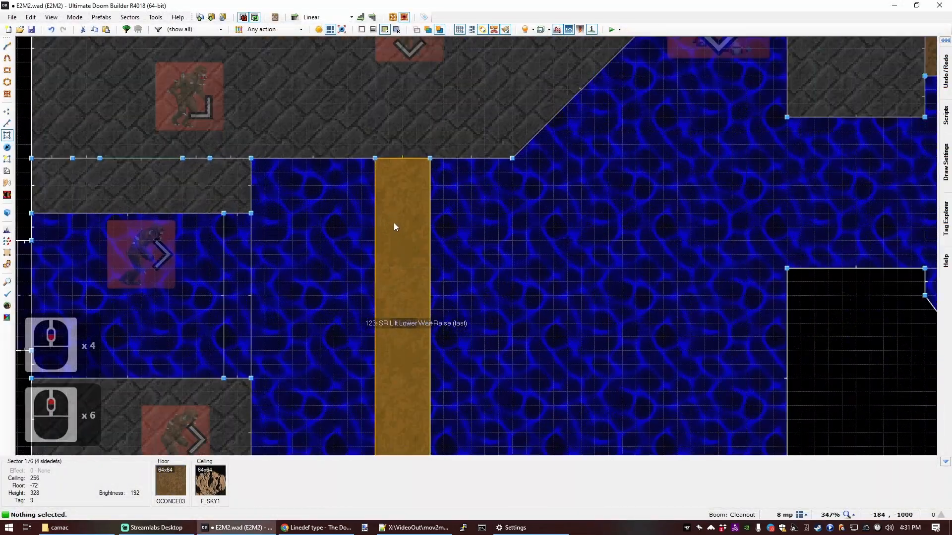
key("ctrl+d")
left_click(430, 200)
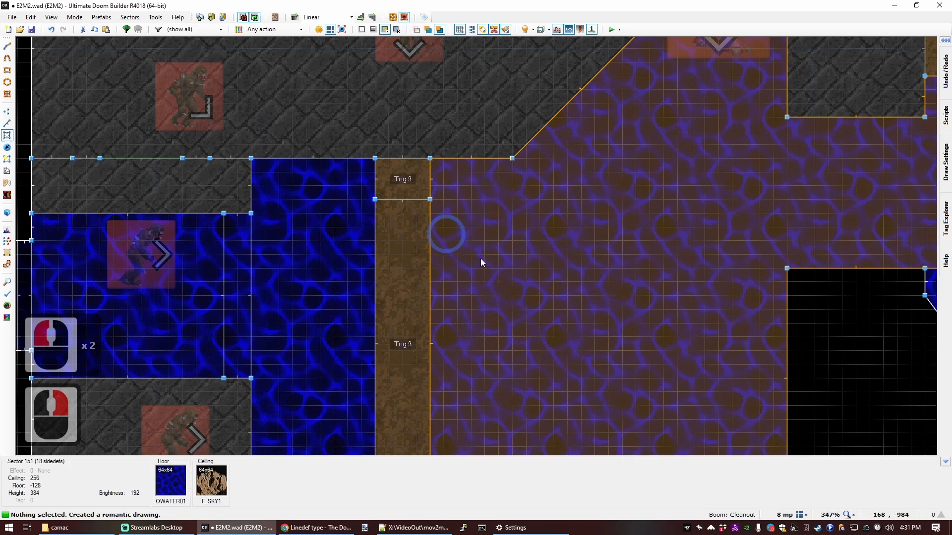
Save the map and place an east-facing Cacodemon in the channel pocket west of the new barrier.
scroll(465, 246, "down", 5)
scroll(465, 247, "up", 2)
key("ctrl+s")
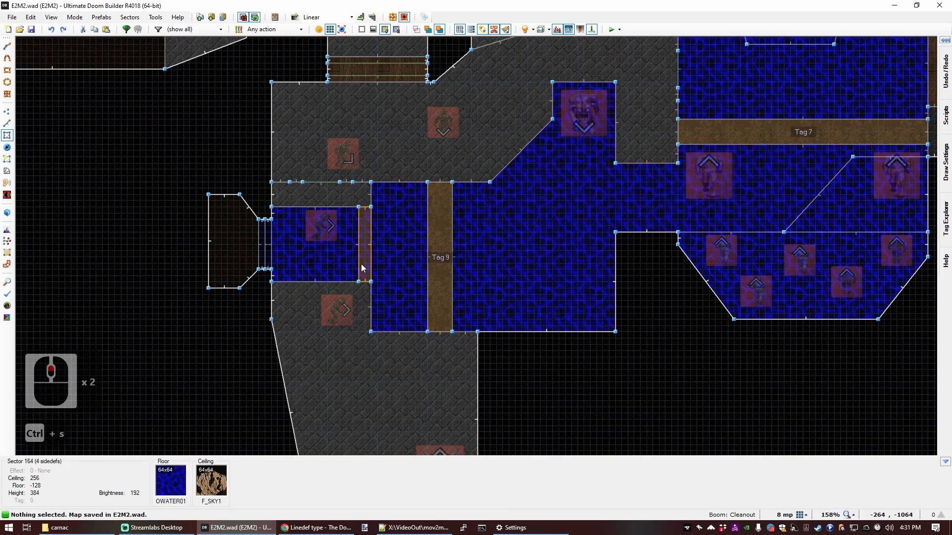
scroll(372, 260, "up", 1)
key("t")
double_click(411, 182)
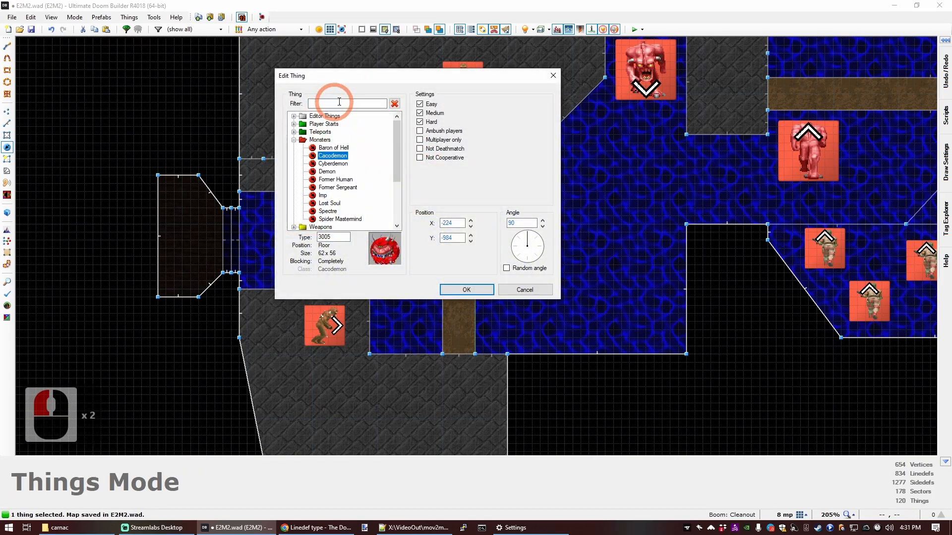
key("Return")
right_click_drag(397, 212, 409, 195)
key("c")
Add a Lost Soul just south of the Cacodemon, against the barrier's west side.
double_click(416, 263)
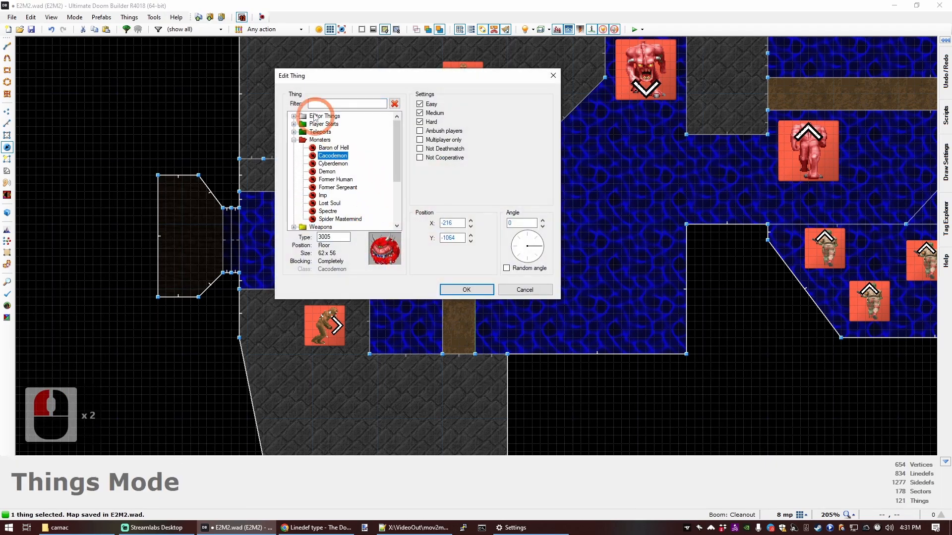
left_click(327, 103)
type("lost")
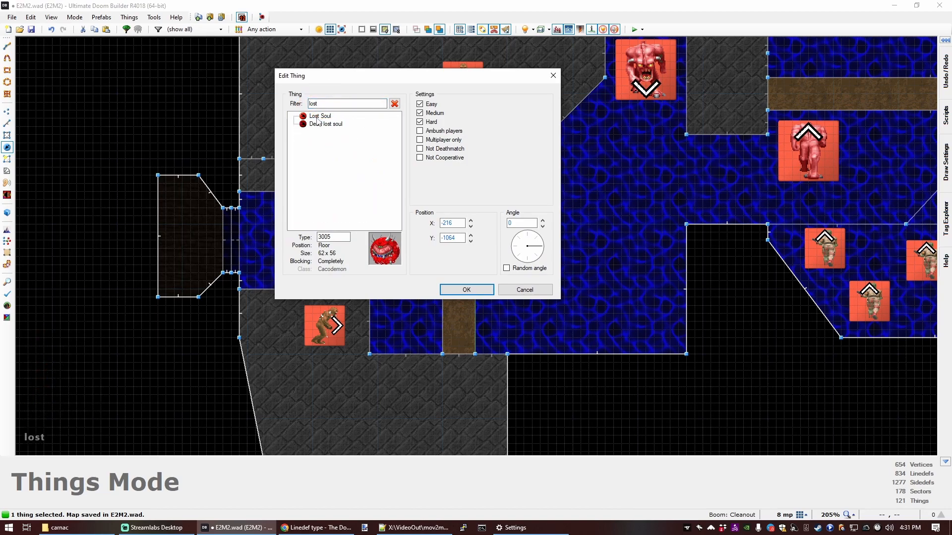
left_click(478, 292)
right_click_drag(418, 259, 425, 248)
key("Escape")
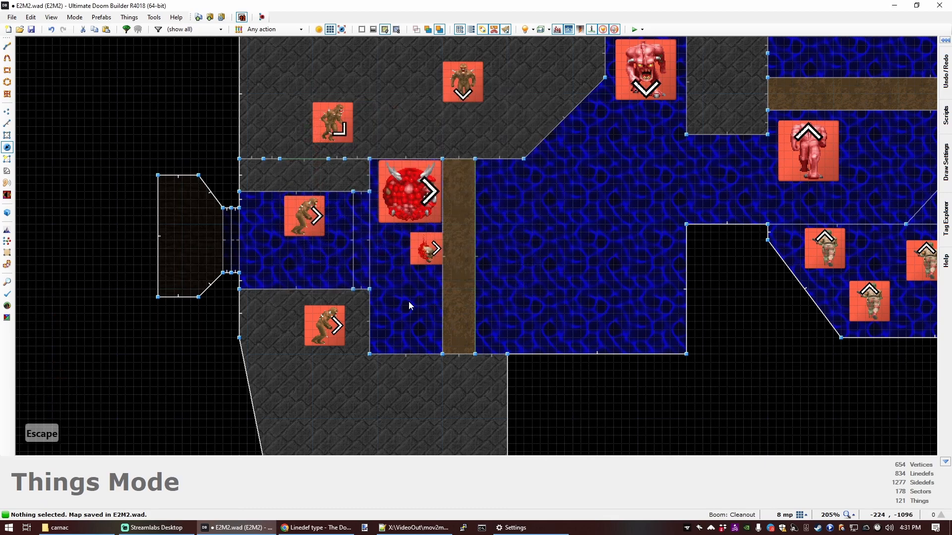
Add a Former Sergeant facing east at the south end of the pocket behind the barrier.
double_click(410, 306)
left_click(333, 99)
type("serg")
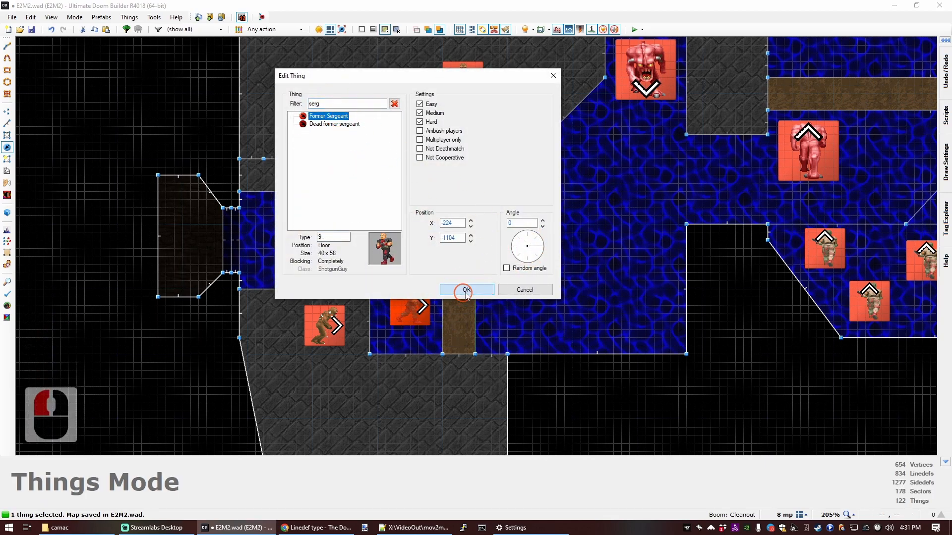
left_click(466, 290)
left_click_drag(412, 317, 420, 317)
right_click_drag(427, 317, 426, 317)
Place shotgun shells beside the Former Sergeant and paste a copy of them beside the Lost Soul.
double_click(397, 280)
type("shell")
double_click(327, 124)
right_click_drag(396, 283, 389, 311)
key("ctrl+c")
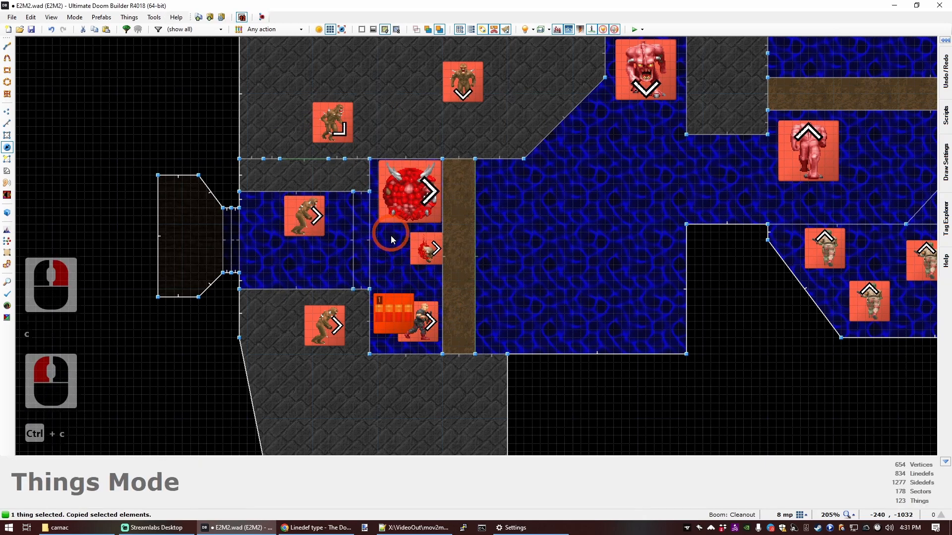
key("ctrl+v")
right_click(400, 259)
Turn another pasted shells item into a Box of Ammo beside the Cacodemon and save the map.
right_click(396, 263)
type("amm")
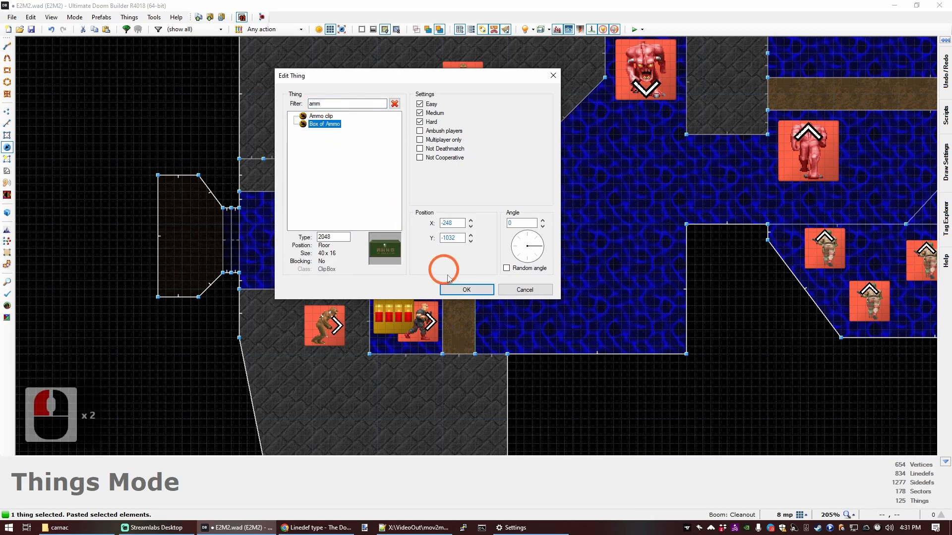
left_click(453, 289)
left_click(393, 195)
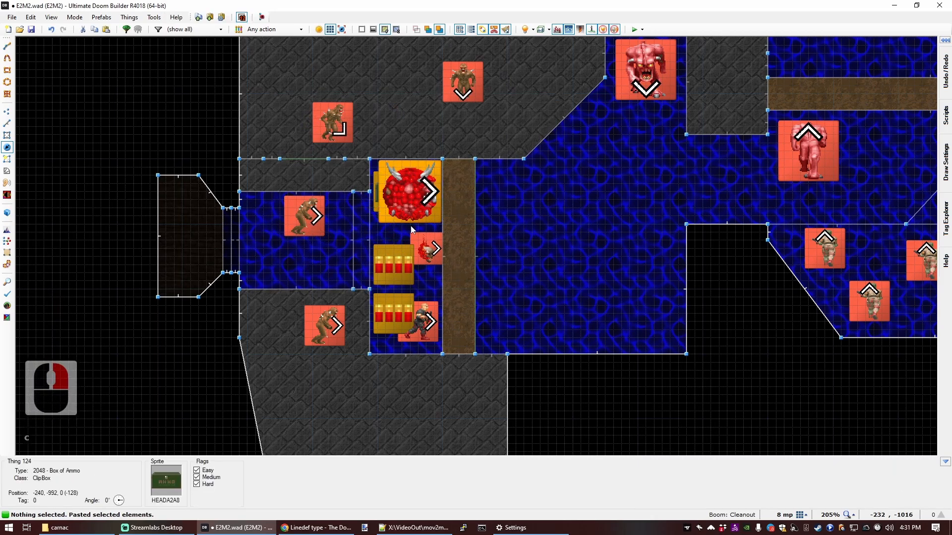
key("ctrl+s")
scroll(391, 223, "down", 2)
scroll(388, 225, "up", 2)
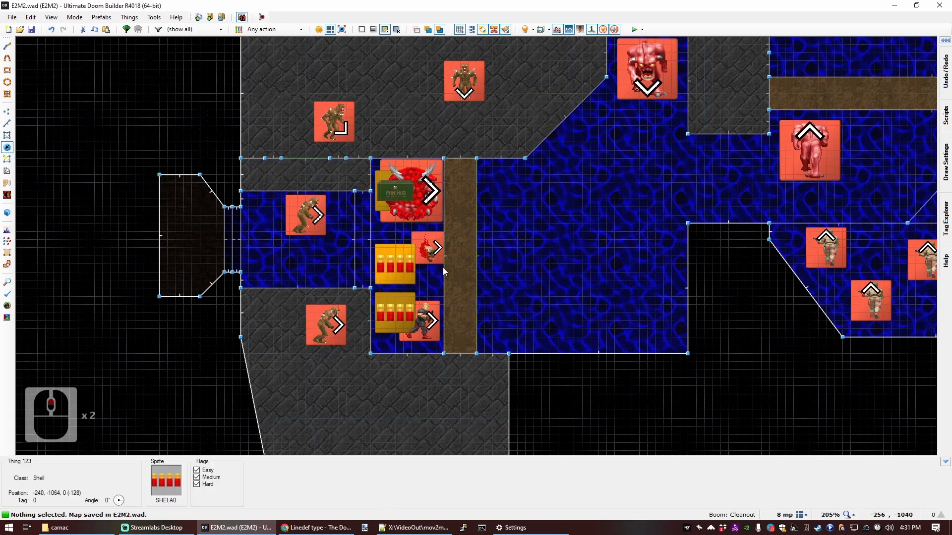
Place a Stimpack in the southeast corner of the channel, east of the new barrier.
scroll(496, 263, "down", 3)
key("t")
scroll(611, 329, "up", 4)
double_click(609, 341)
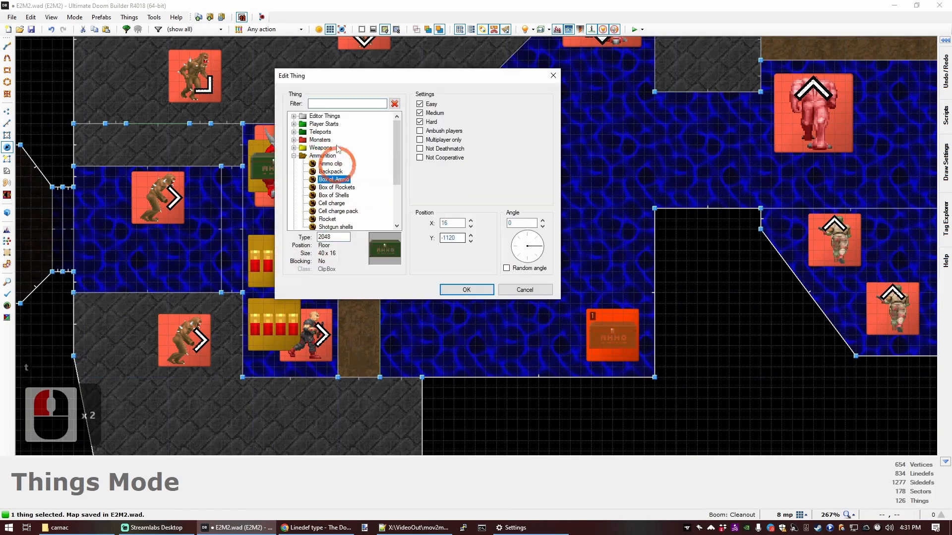
type("stim")
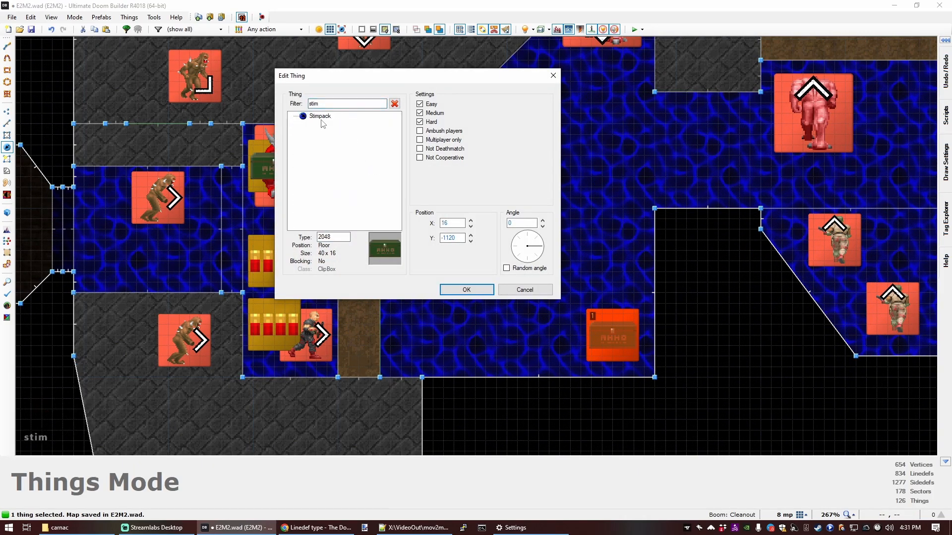
double_click(319, 116)
left_click_drag(615, 337, 621, 340)
key("c")
Copy the Stimpack onto the stone section between the two wooden walkways east of the central pillar.
scroll(604, 265, "down", 4)
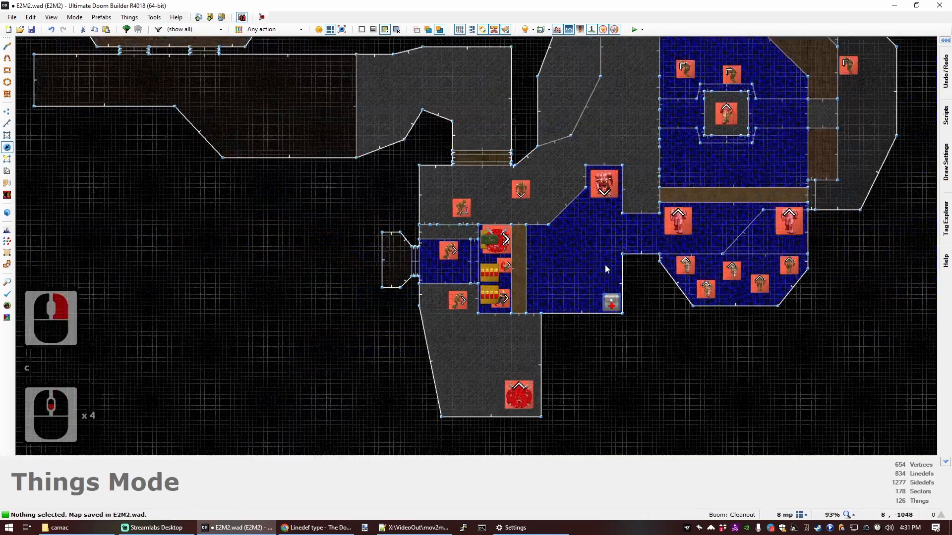
scroll(605, 269, "up", 2)
left_click(593, 346)
key("ctrl+c")
scroll(554, 245, "down", 4)
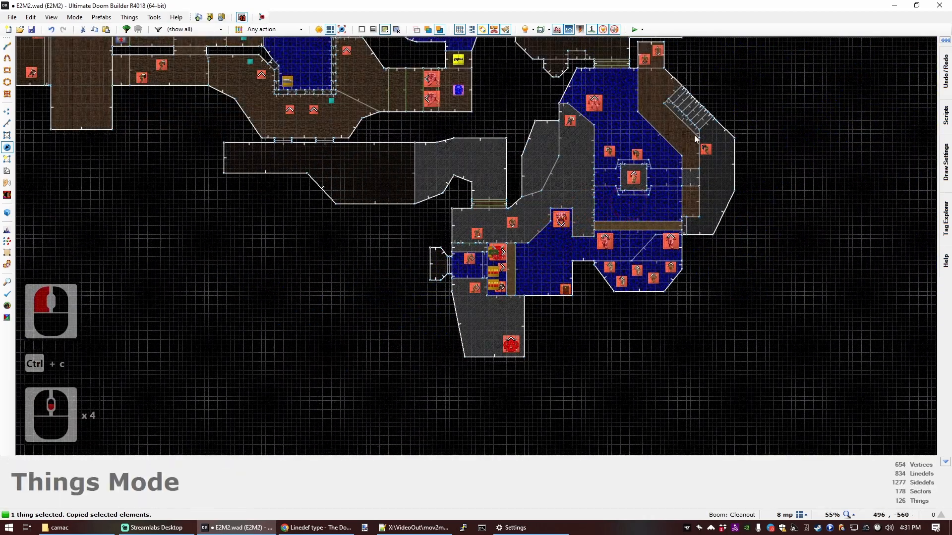
scroll(695, 139, "up", 9)
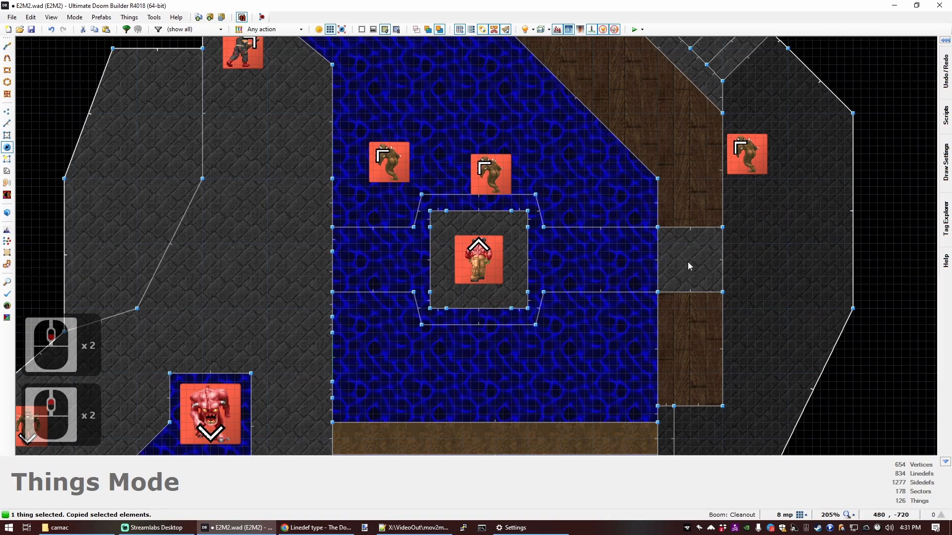
key("ctrl+v")
left_click(690, 263)
Paste another Stimpack on the stone ledge south of the stairs and change it to a Medikit.
scroll(694, 268, "down", 5)
scroll(767, 232, "up", 4)
key("ctrl+v")
left_click(754, 209)
right_click(754, 210)
left_click(314, 104)
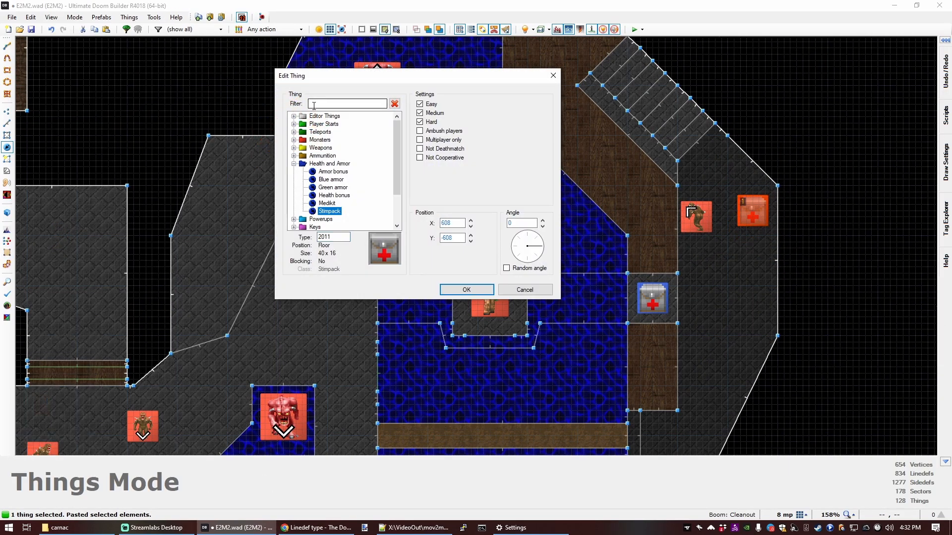
type("medi")
double_click(317, 116)
left_click(807, 233)
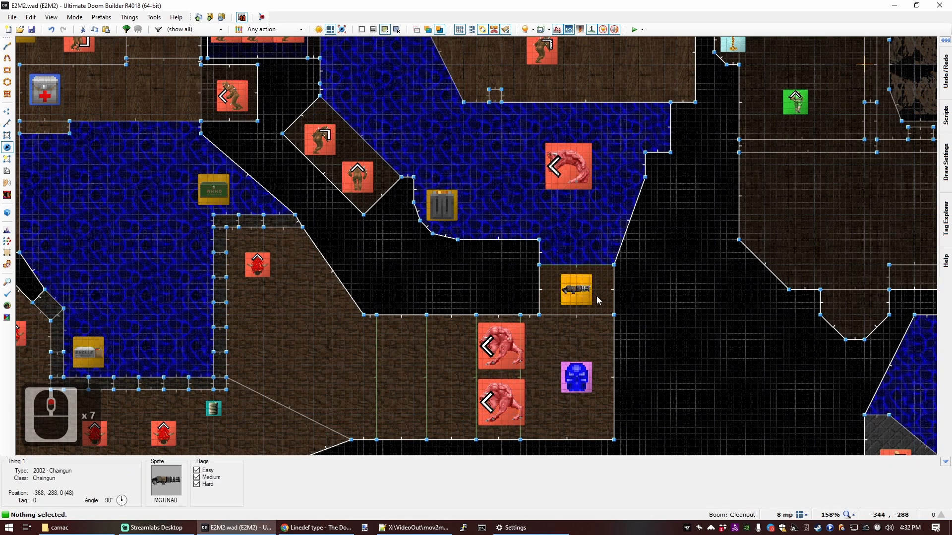
Assign new tag 10 to the chaingun alcove's sector.
key("l")
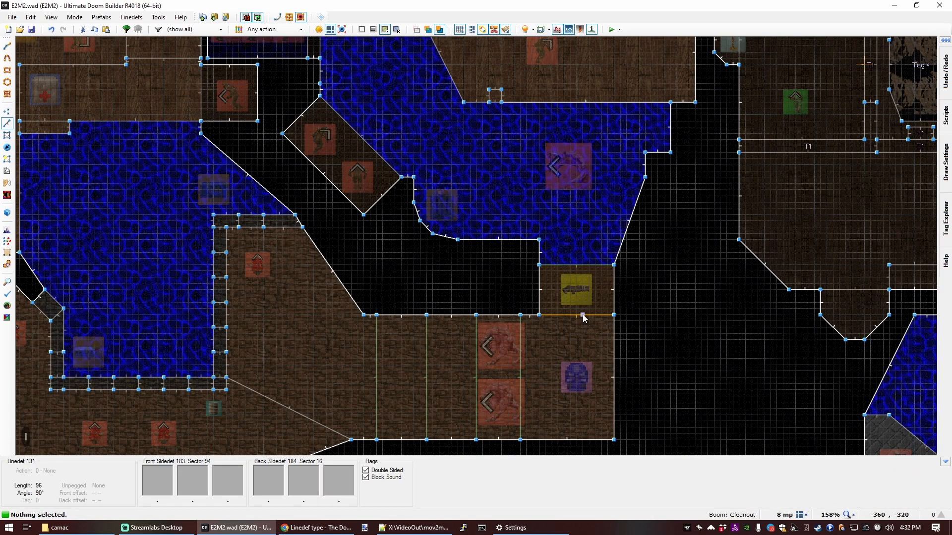
key("s")
right_click(597, 297)
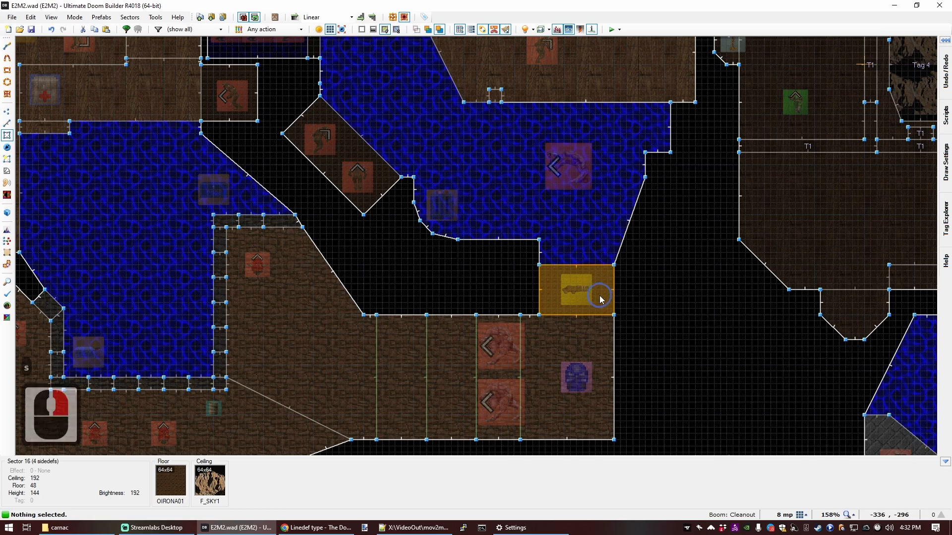
left_click(547, 314)
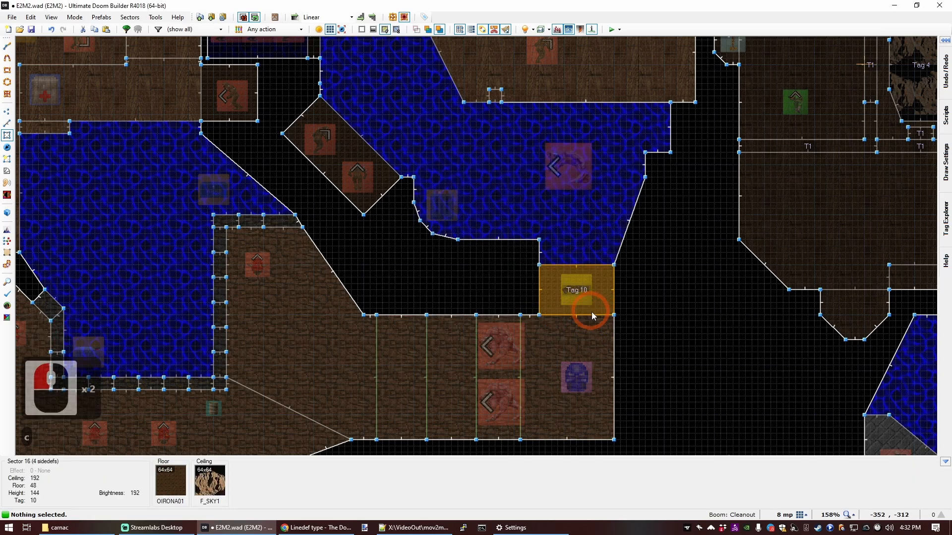
Give the alcove's line bordering sector 94 a generalized Floor action with trigger Walk Over Once, speed Fast, model Trigger and direction Down.
key("l")
right_click(424, 240)
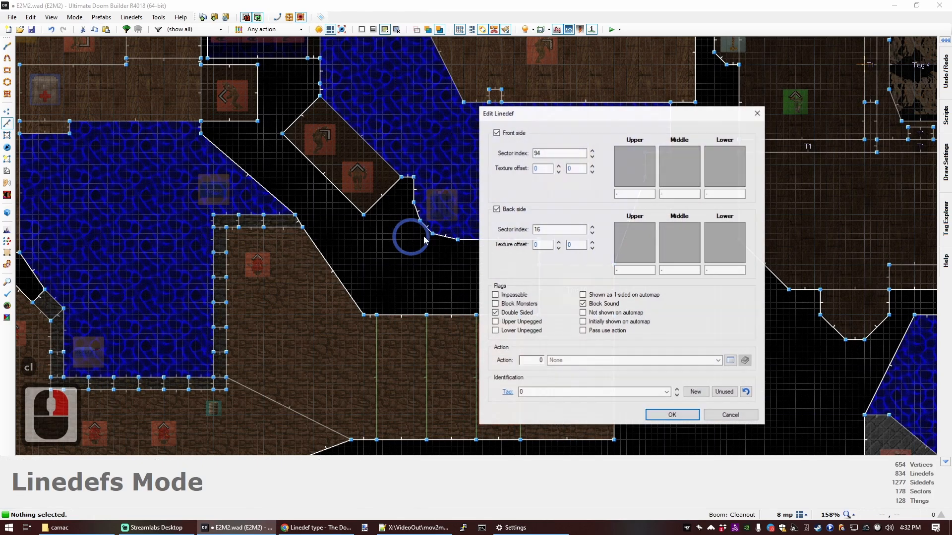
left_click(730, 361)
left_click(613, 120)
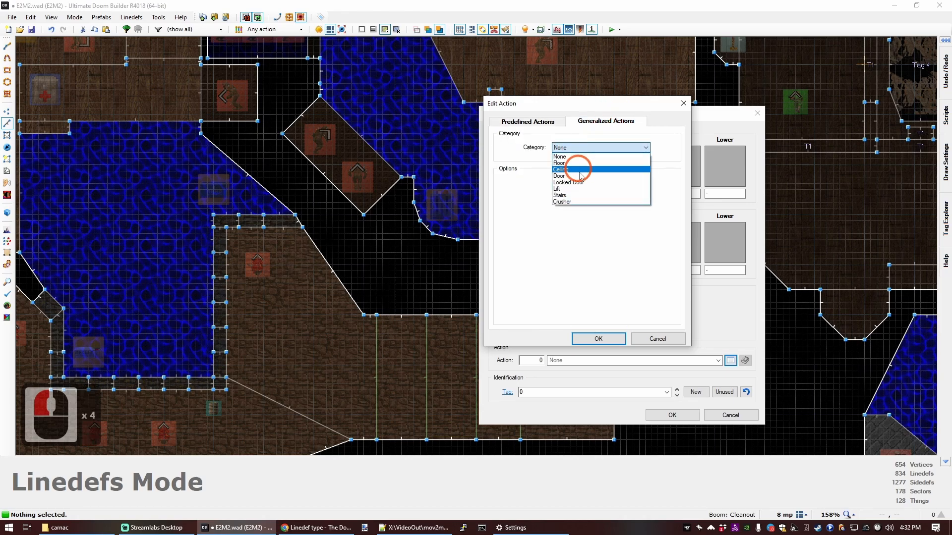
left_click(560, 163)
left_click(570, 185)
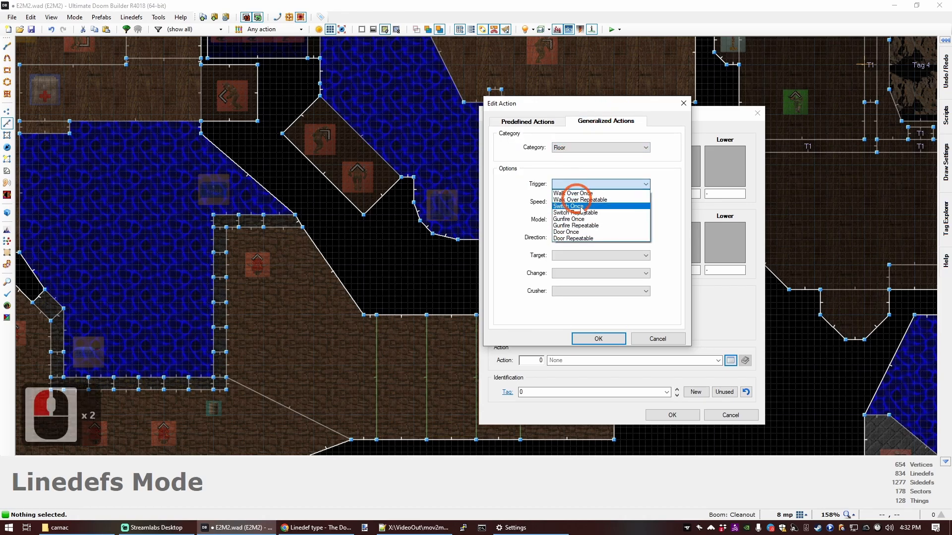
left_click(577, 193)
left_click(585, 202)
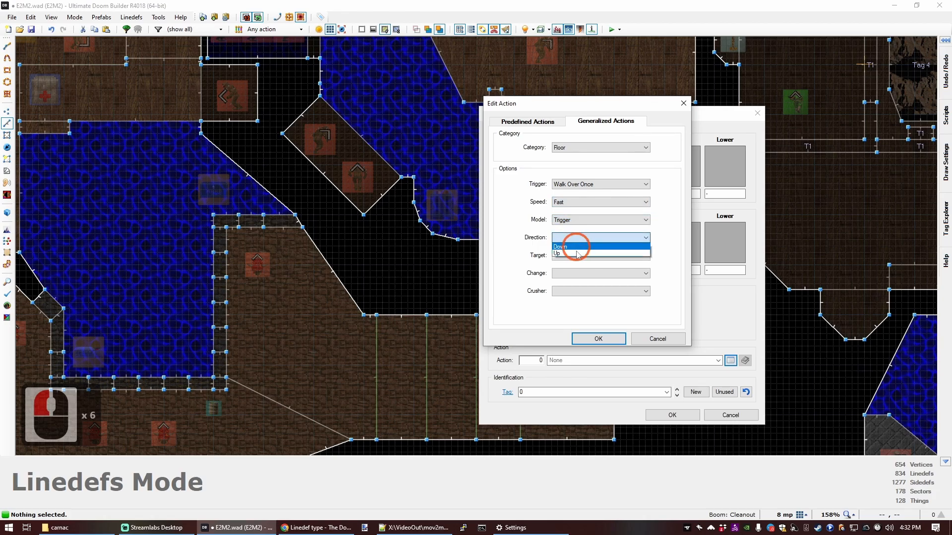
Complete the generalized floor action with target Next Adjacent Floor, change None and a crusher option.
left_click(585, 256)
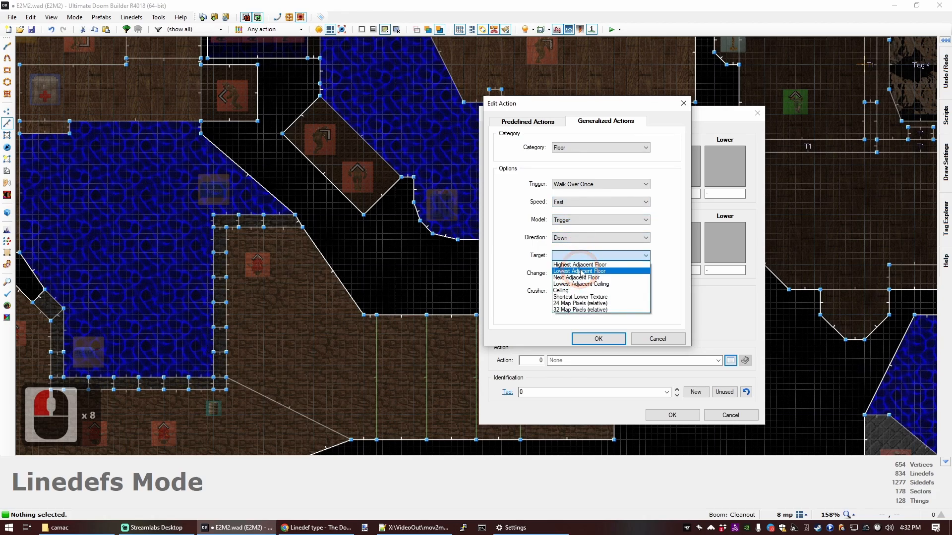
left_click(583, 277)
left_click(574, 273)
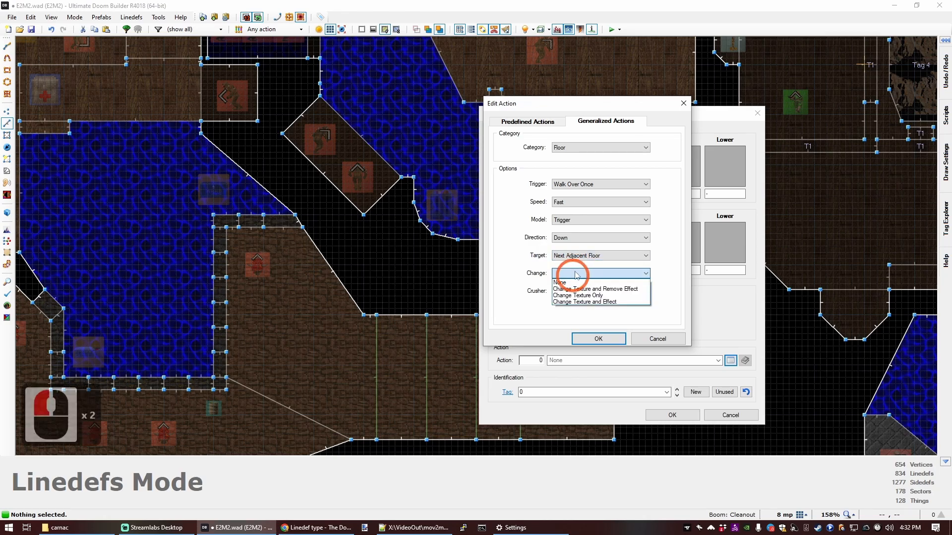
left_click(582, 283)
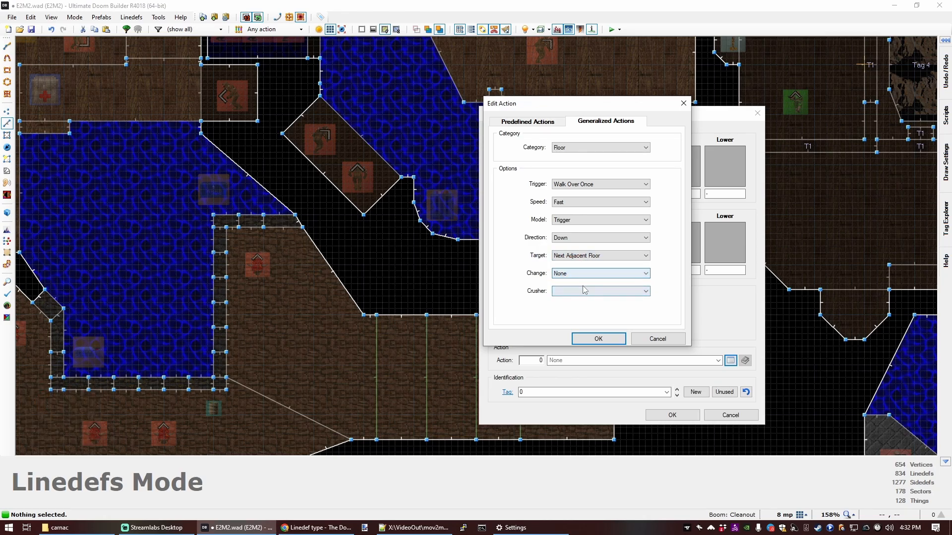
left_click(598, 338)
left_click(731, 360)
left_click(564, 291)
left_click(600, 337)
left_click(680, 417)
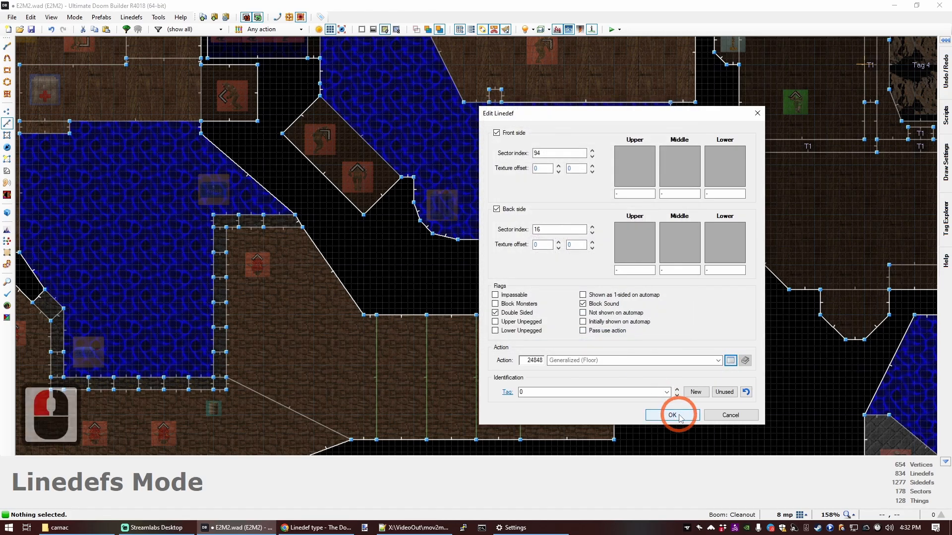
Set the trigger line's tag to 10 and save the map.
left_click(649, 391)
type("1")
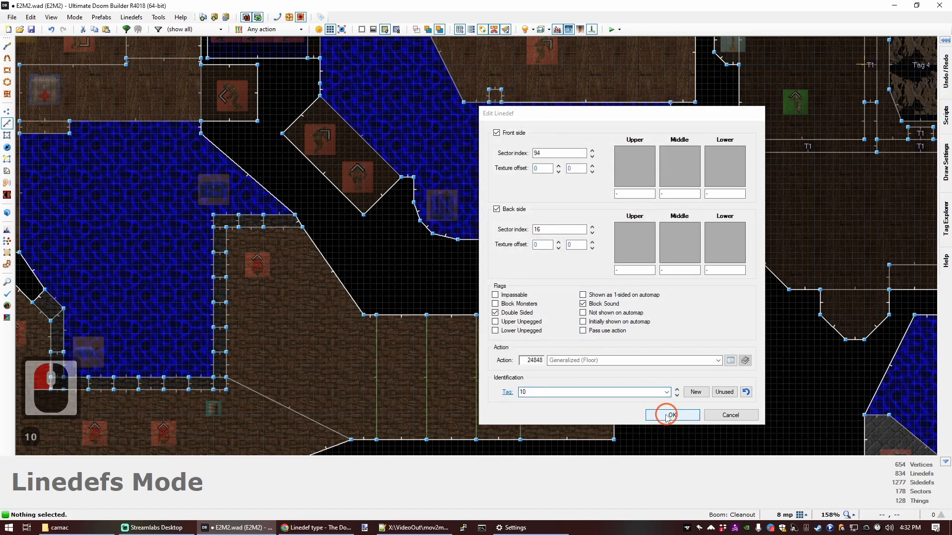
left_click(668, 415)
key("ctrl+s")
Examine the layout of the southern water channel around the Tag 9 barrier and its southeast corner.
scroll(567, 225, "down", 3)
scroll(634, 292, "down", 3)
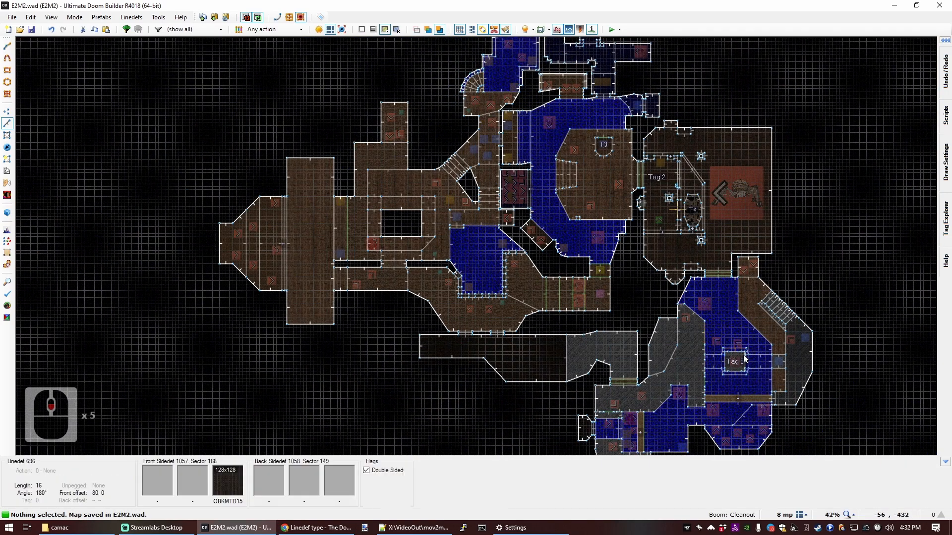
scroll(741, 354, "down", 2)
scroll(742, 354, "up", 2)
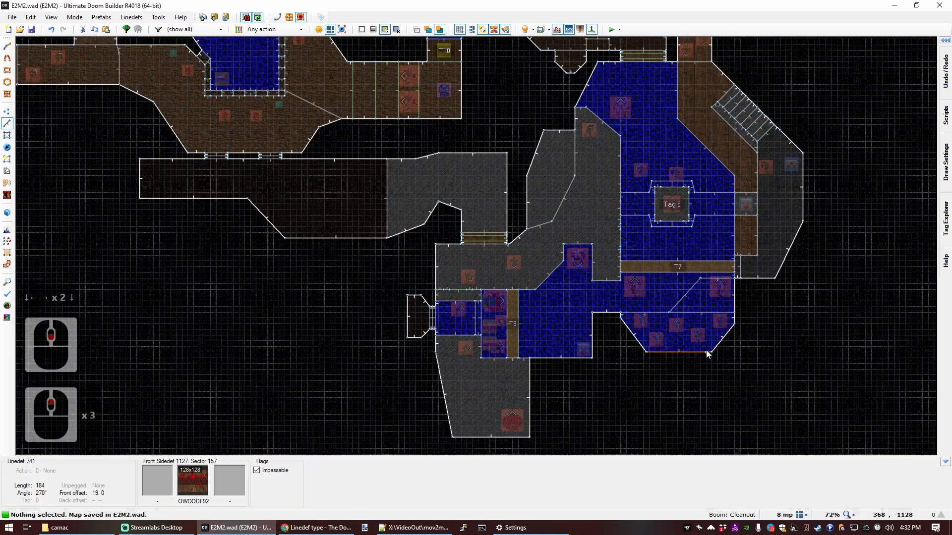
scroll(587, 362, "up", 3)
scroll(415, 349, "up", 2)
key("s")
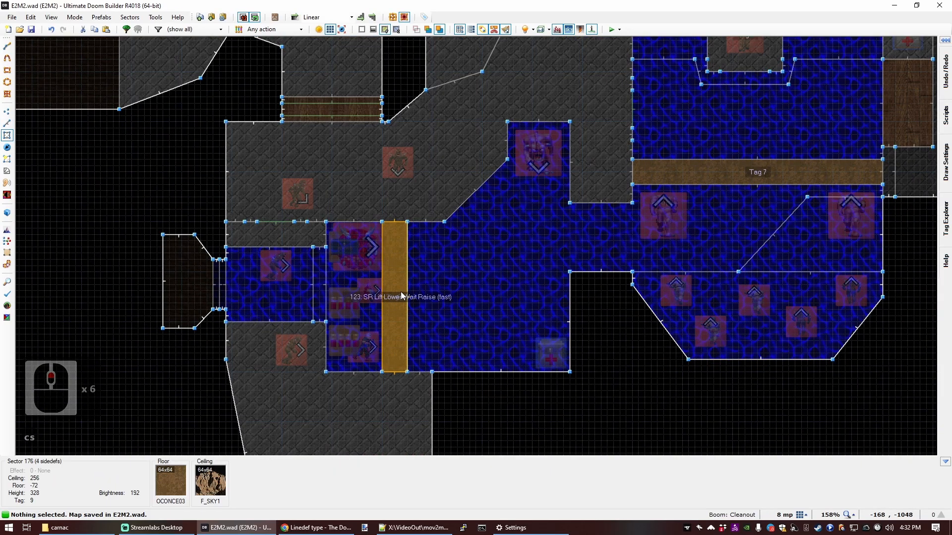
scroll(400, 292, "down", 2)
scroll(417, 285, "up", 1)
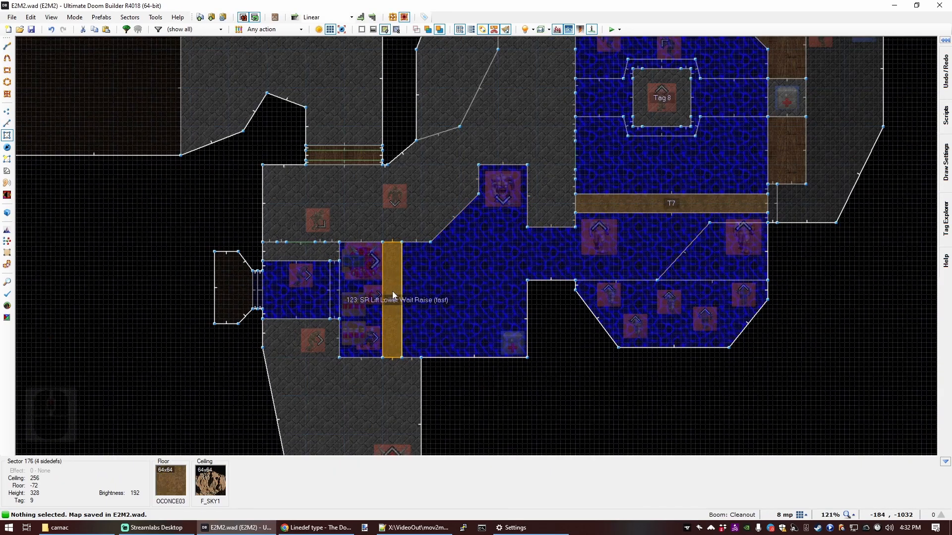
scroll(426, 312, "down", 5)
scroll(436, 332, "up", 4)
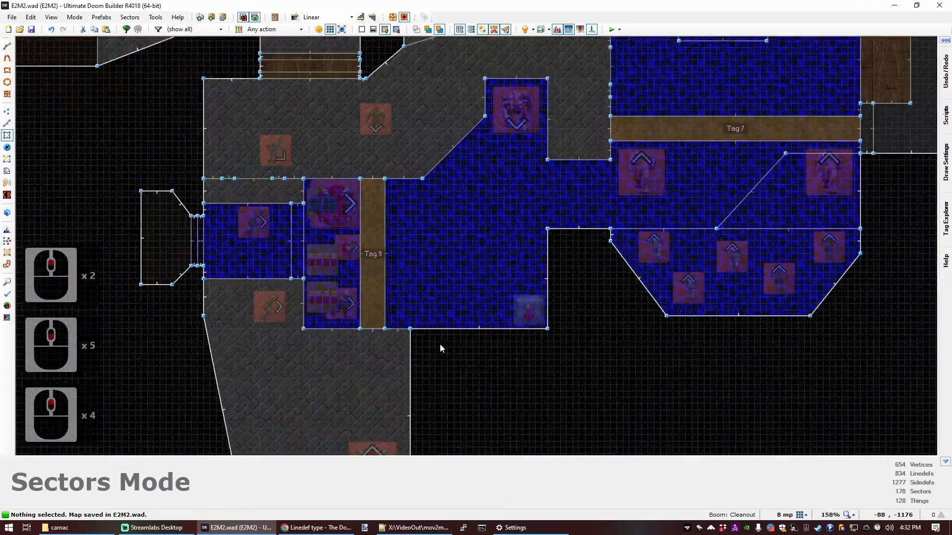
scroll(525, 283, "down", 4)
scroll(550, 263, "up", 4)
scroll(547, 262, "down", 4)
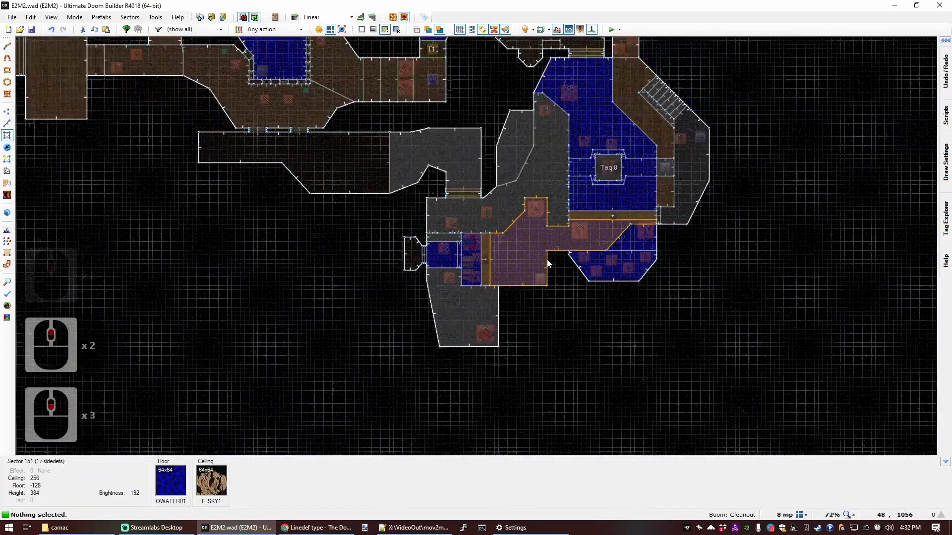
Shift the channel's southeast wall about 24 units east and move the Stimpack with it into the corner.
scroll(552, 255, "up", 2)
key("v")
left_click(539, 241)
left_click(547, 293)
scroll(548, 292, "up", 2)
right_click_drag(545, 311, 581, 310)
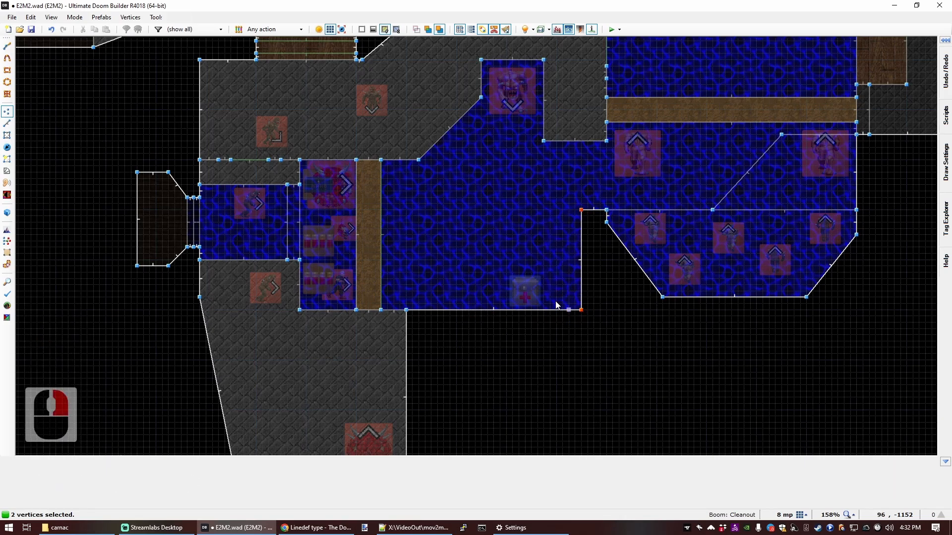
key("t")
right_click_drag(531, 291, 567, 296)
scroll(496, 268, "down", 2)
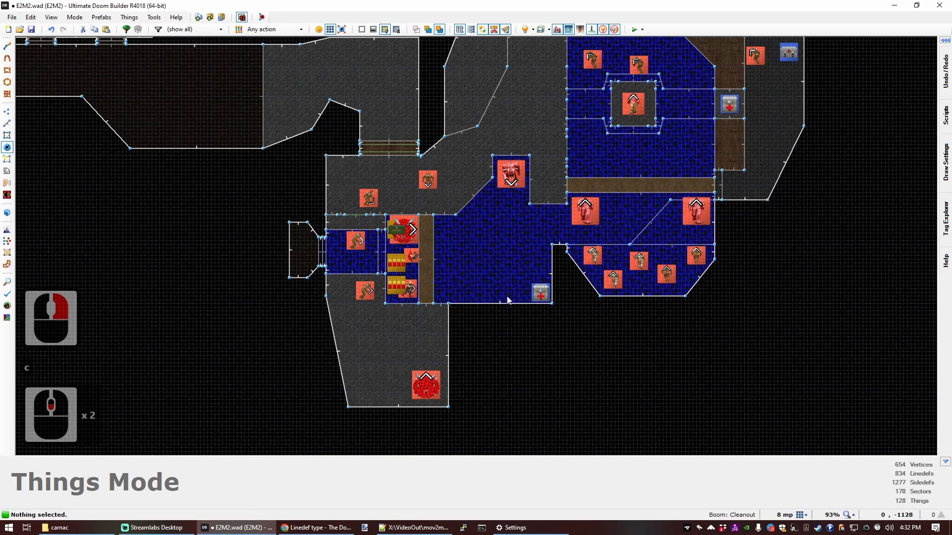
Draw an L-shaped recess off the channel's south wall with edges of 24, 80, 104, 80 and 128 units.
scroll(478, 299, "up", 3)
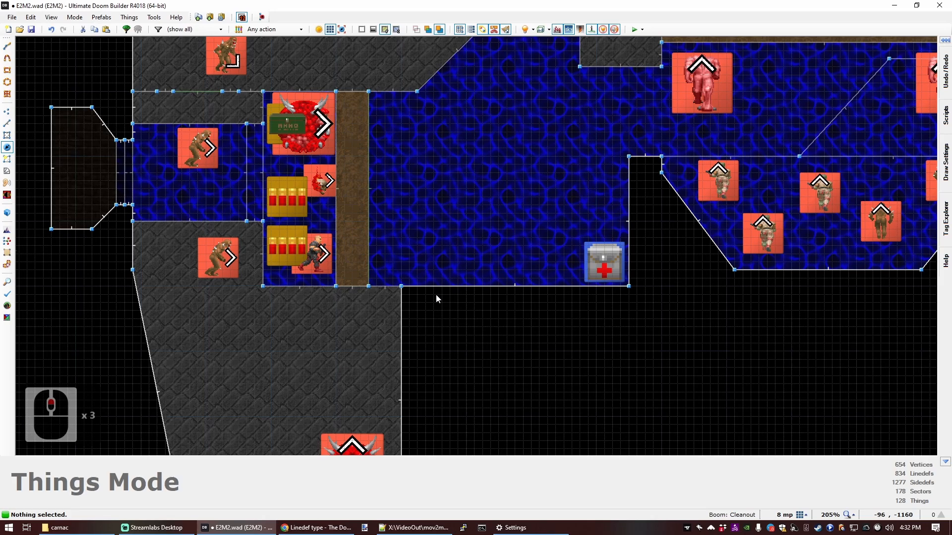
key("ctrl+d")
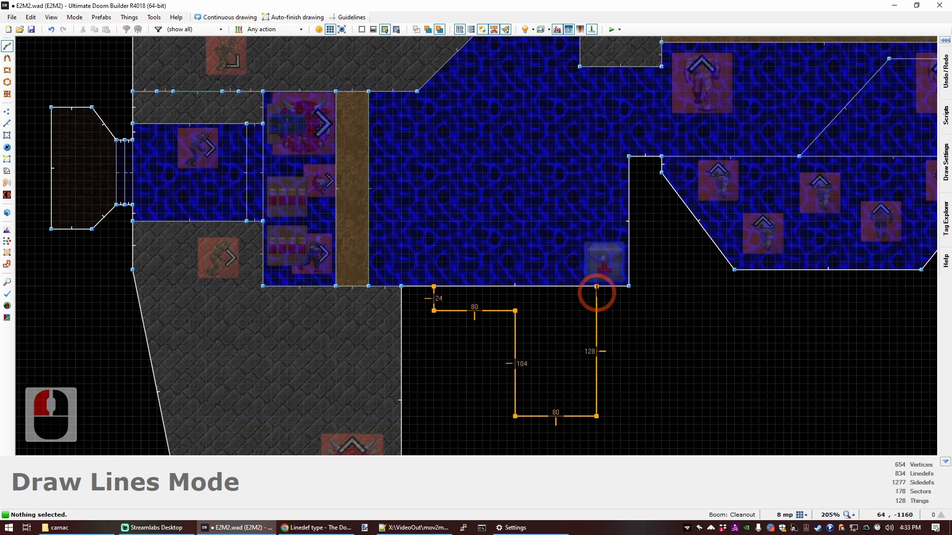
right_click(596, 291)
Lower the new recess's ceiling to height 0 in the 3D view.
key("q")
key("d")
key("f")
key("e")
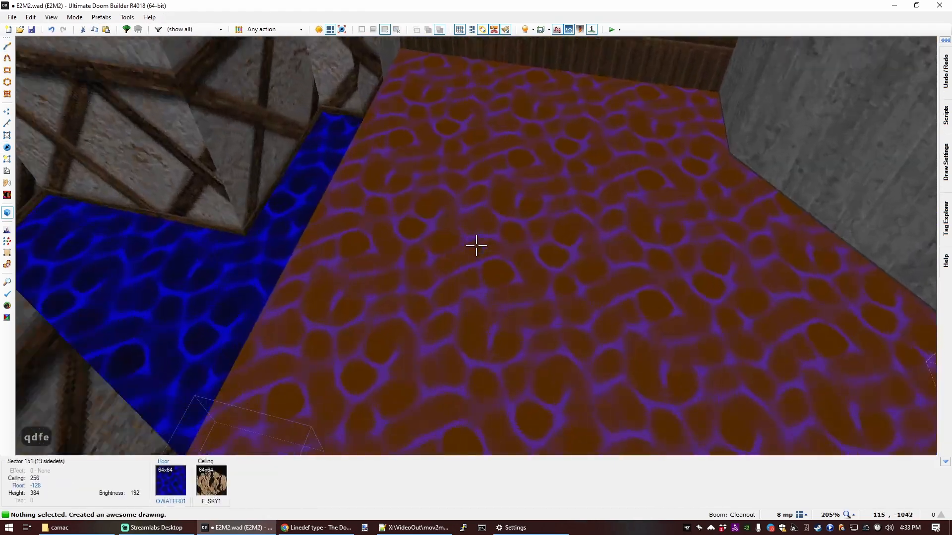
key("f")
key("d")
key("s")
key("e")
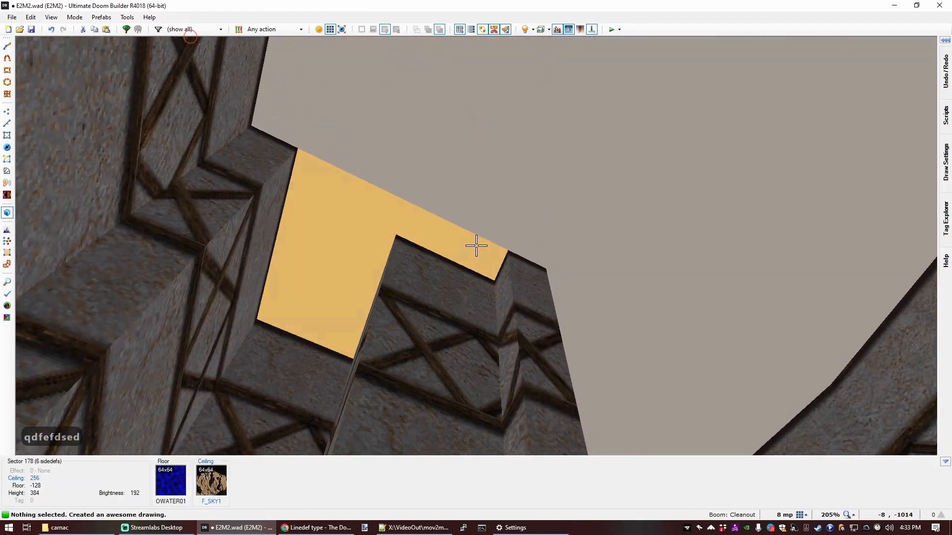
left_click(476, 246)
scroll(476, 245, "up", 19)
scroll(476, 246, "down", 15)
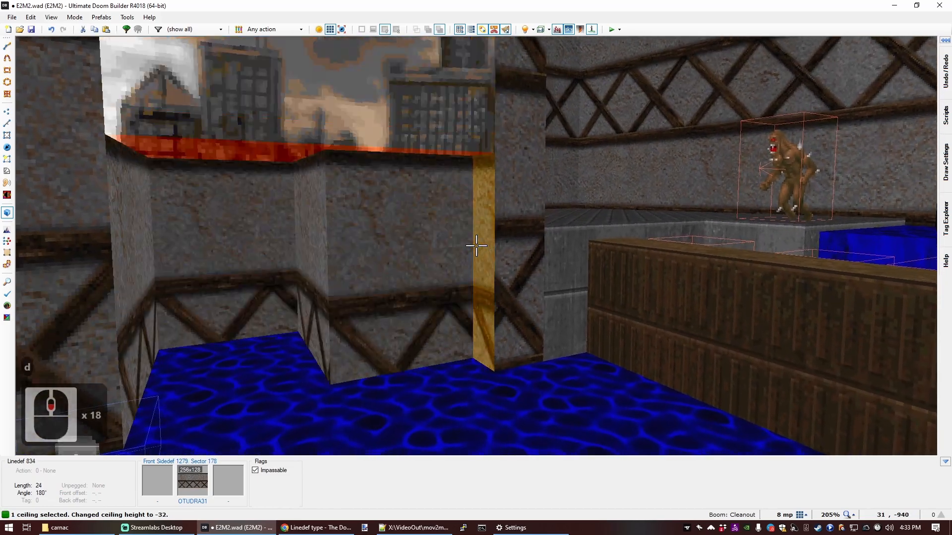
scroll(476, 246, "up", 2)
key("c")
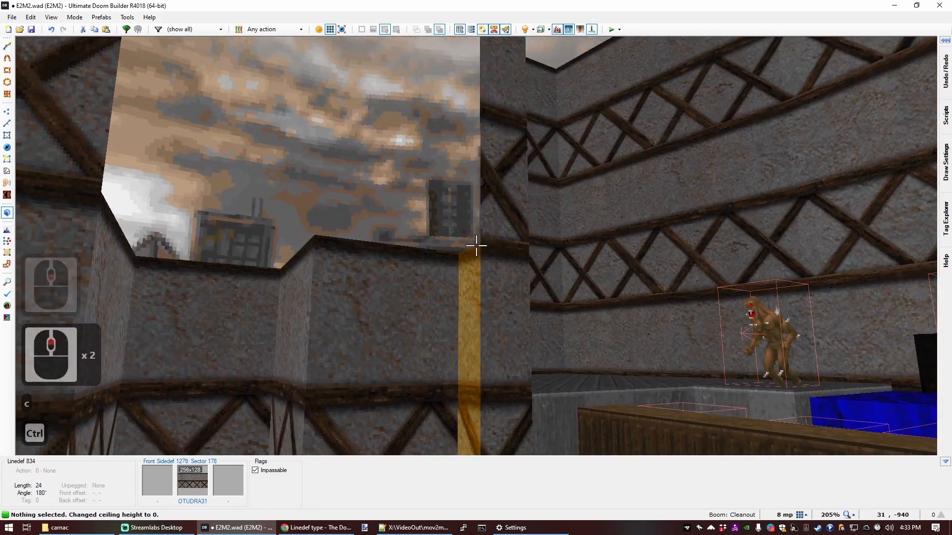
Copy the OWOODI01 flat onto the recess's ceiling.
key("ctrl+c")
middle_click(476, 245)
middle_click(476, 245)
key("e")
key("d")
key("e")
key("e")
key("ctrl+c")
key("f")
key("s")
middle_click(475, 246)
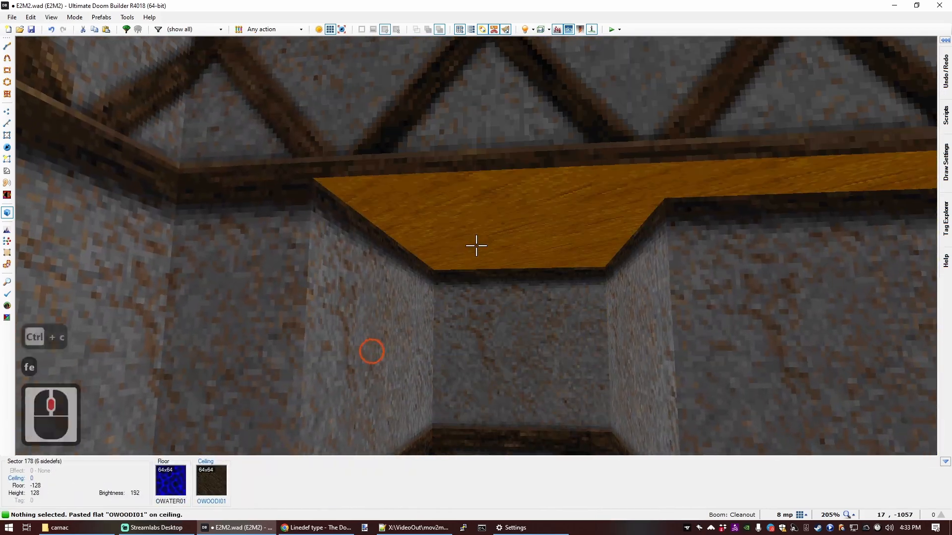
Inspect the finished recess in 3D and the surrounding channel and stone ledge lines on the map.
key("d")
key("s")
key("e")
key("d")
key("s")
key("e")
key("e")
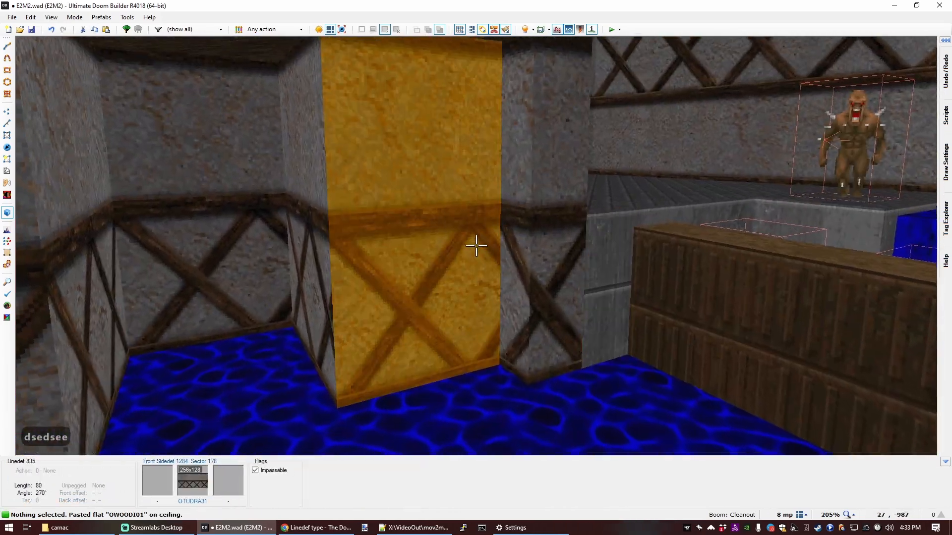
key("s")
key("f")
key("s")
key("q")
scroll(378, 218, "up", 9)
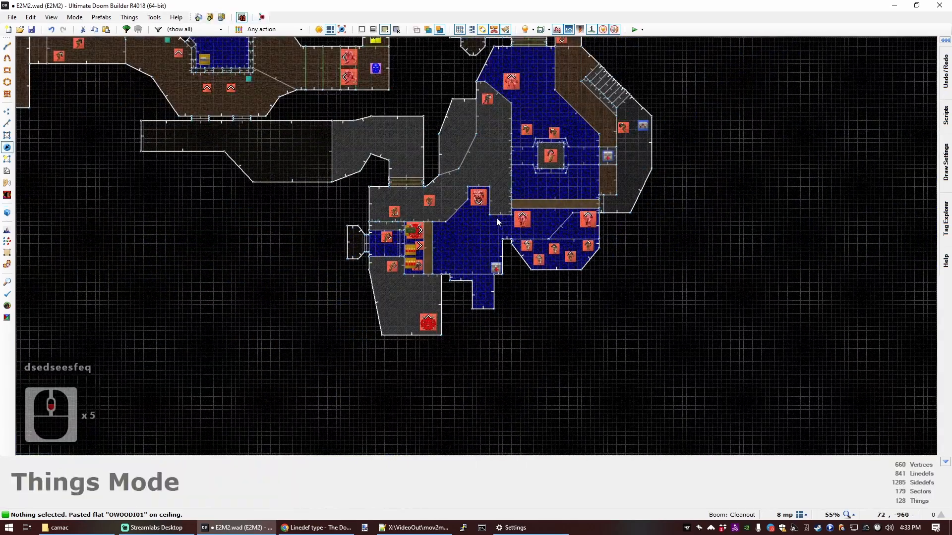
scroll(378, 219, "up", 1)
key("l")
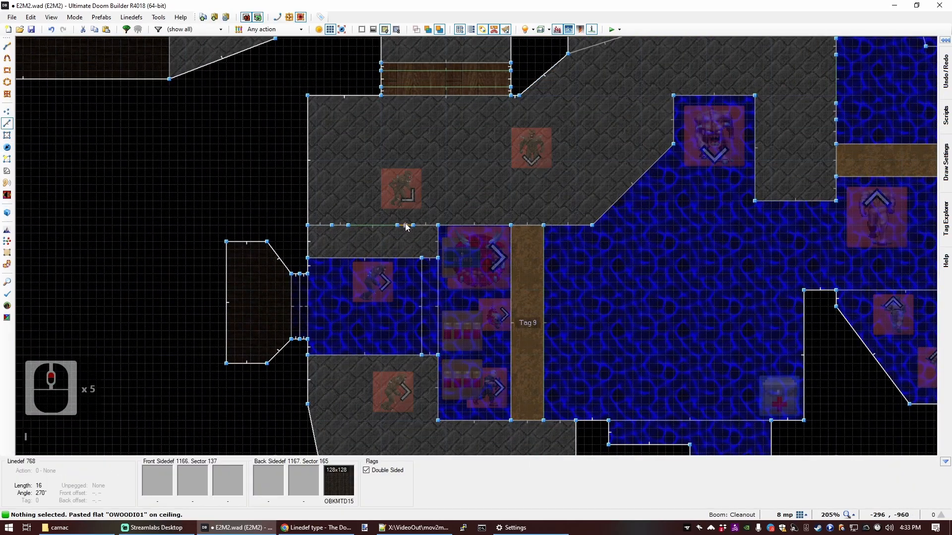
scroll(405, 227, "down", 3)
key("q")
key("d")
key("e")
key("q")
Insert two vertices on the recess's shallow 80-unit south wall, 16 units from each end, leaving a 48-unit middle segment.
scroll(471, 240, "down", 5)
scroll(471, 236, "up", 10)
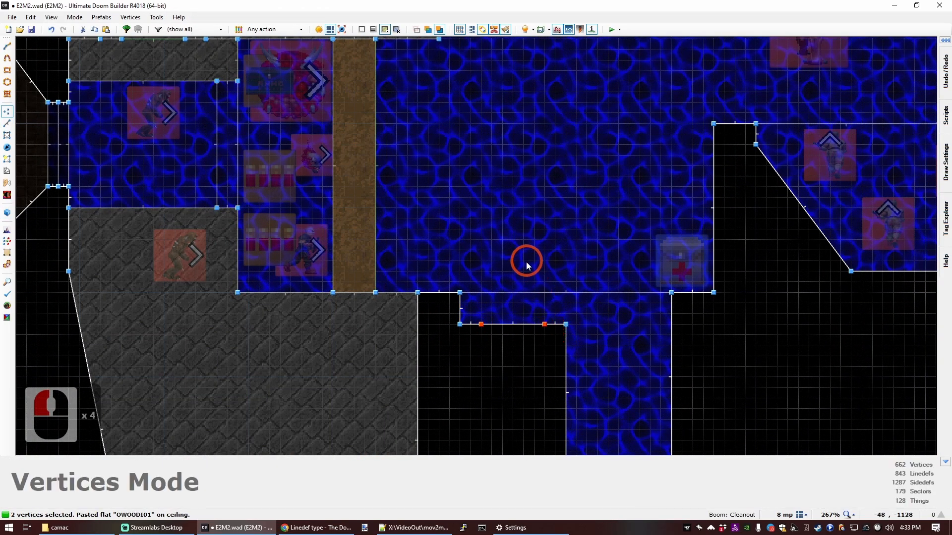
key("c")
Apply the OSWTCHD0 switch texture to the 48-unit middle segment and shift its horizontal offset to 8.
key("q")
key("d")
key("e")
right_click(476, 245, "ctrl")
type("sw")
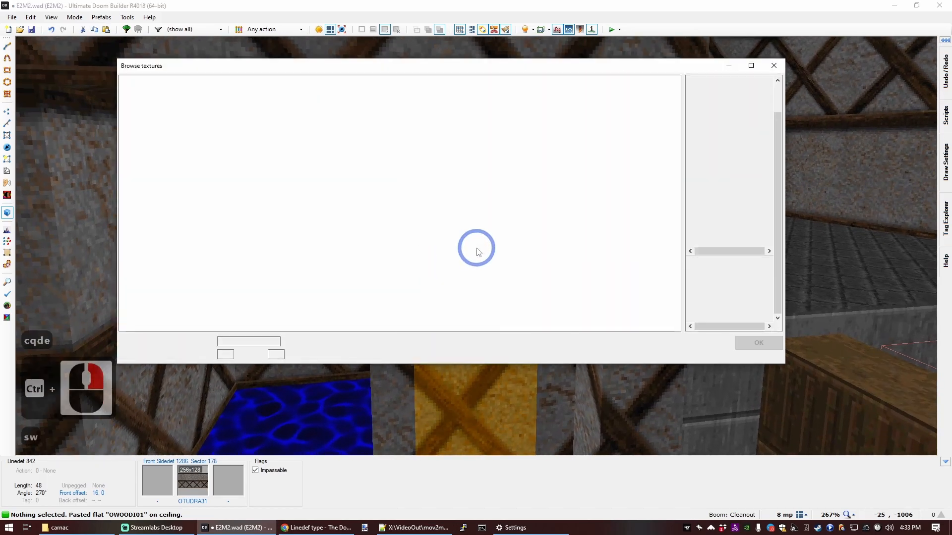
double_click(174, 208)
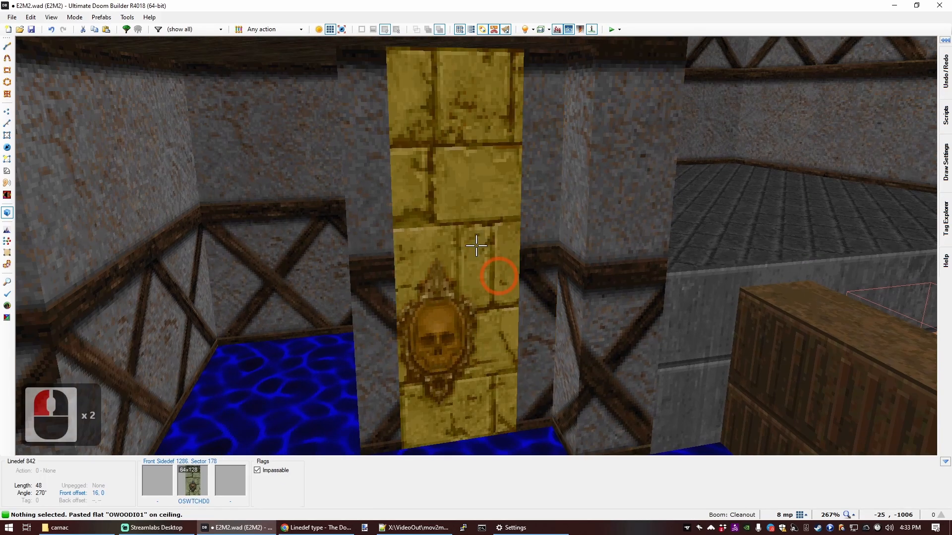
key("ctrl+Right")
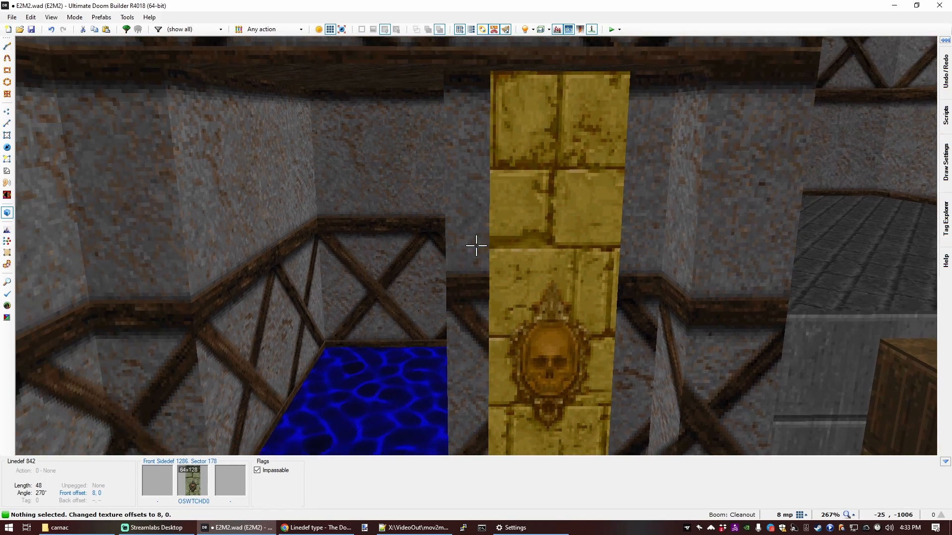
Texture the two 16-unit wall segments flanking the switch with OBKMTD15.
left_click(476, 246)
left_click(476, 246)
right_click(476, 245)
type("bl")
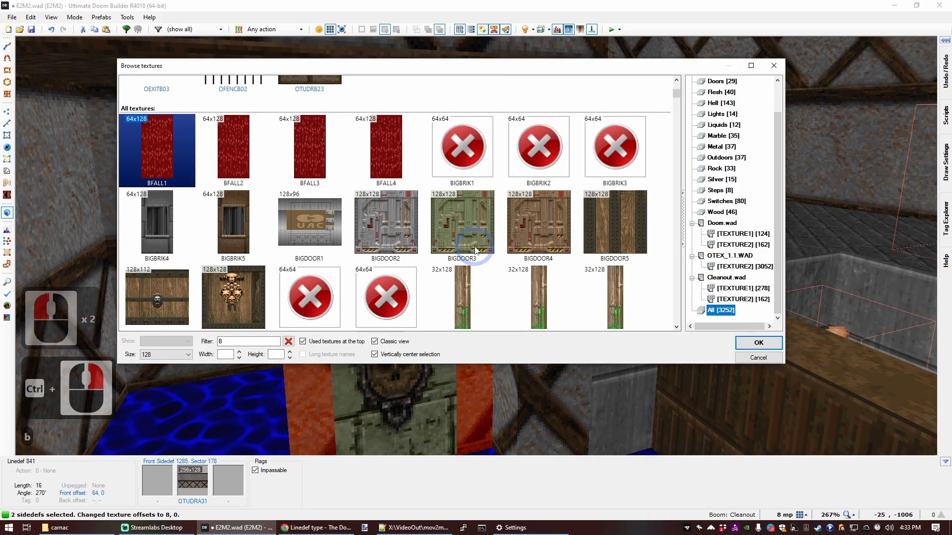
key("BackSpace")
type("k")
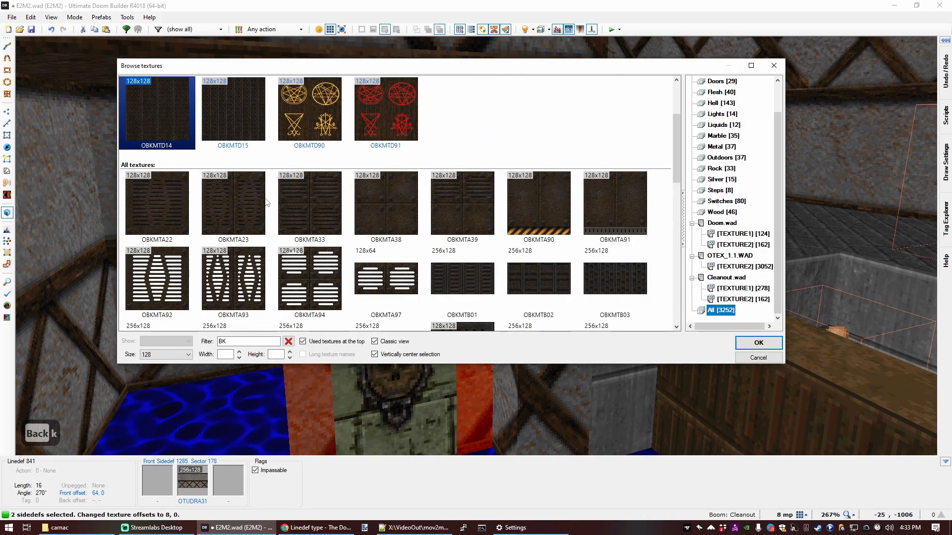
double_click(235, 112)
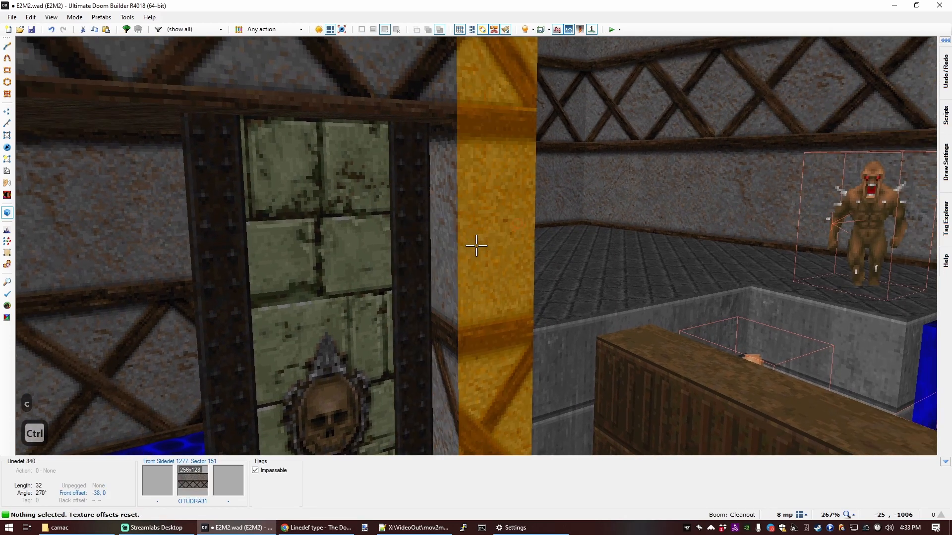
Texture the 32-unit channel wall just west of the switch recess with OBKMTD14 and reset its texture offsets.
right_click(476, 245, "ctrl")
type("bk")
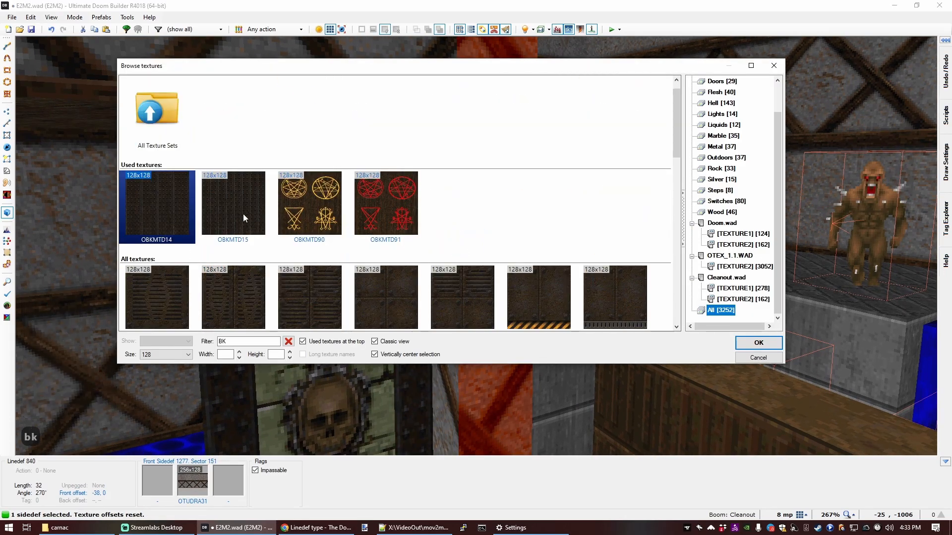
double_click(168, 210)
key("ctrl+shift+r")
Inspect the textured switch recess and the lift barrier across the channel in 3D.
key("d")
key("c")
key("s")
key("e")
key("s")
key("e")
key("d")
key("f")
key("e")
key("s")
key("d")
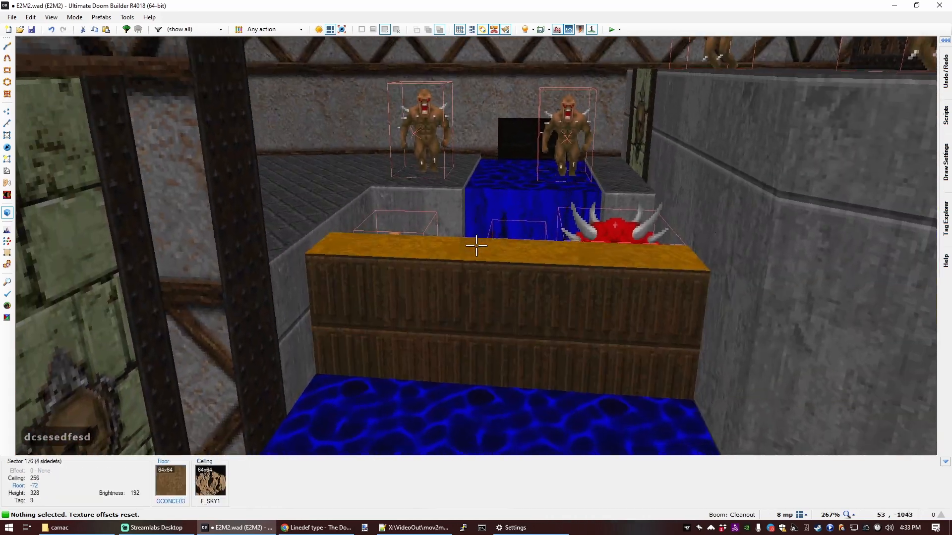
key("e")
key("q")
scroll(476, 250, "down", 3)
Assign action 123 SR Lift Lower Wait Raise (fast) to the OSWTCHD0 switch line and enter the tag for the barrier.
key("l")
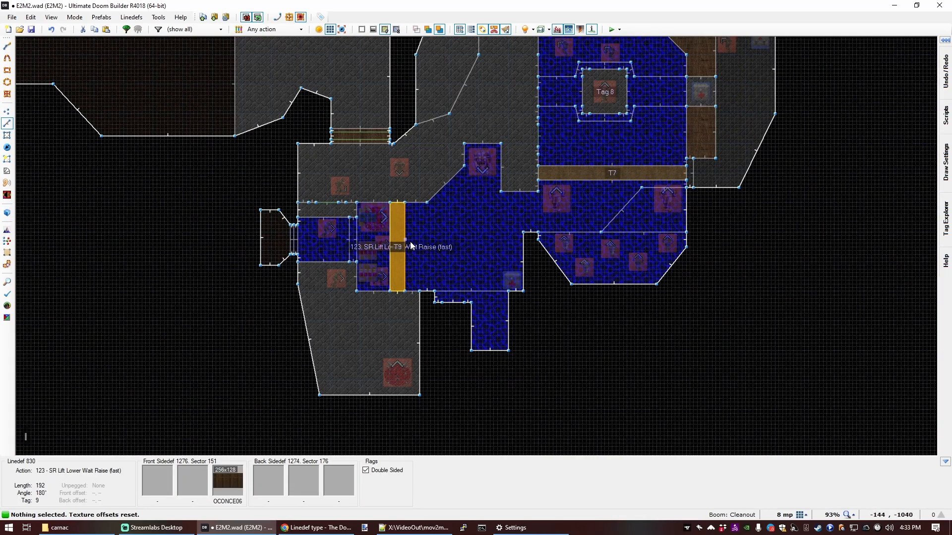
scroll(421, 265, "up", 5)
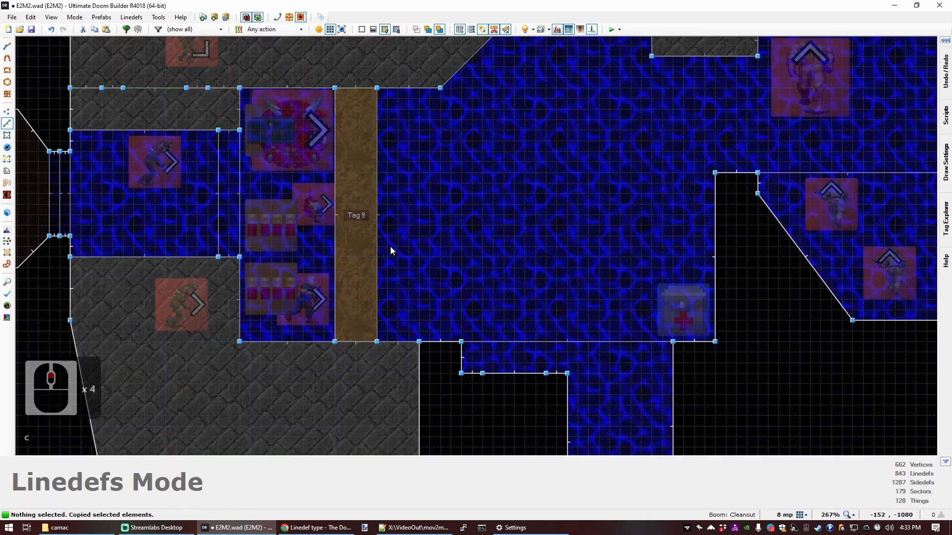
right_click(505, 373)
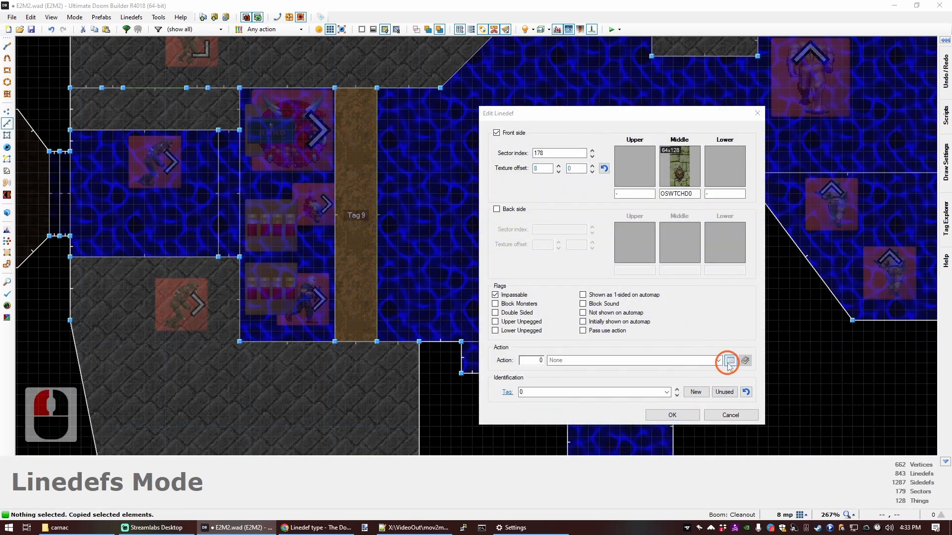
left_click(729, 361)
type("lift")
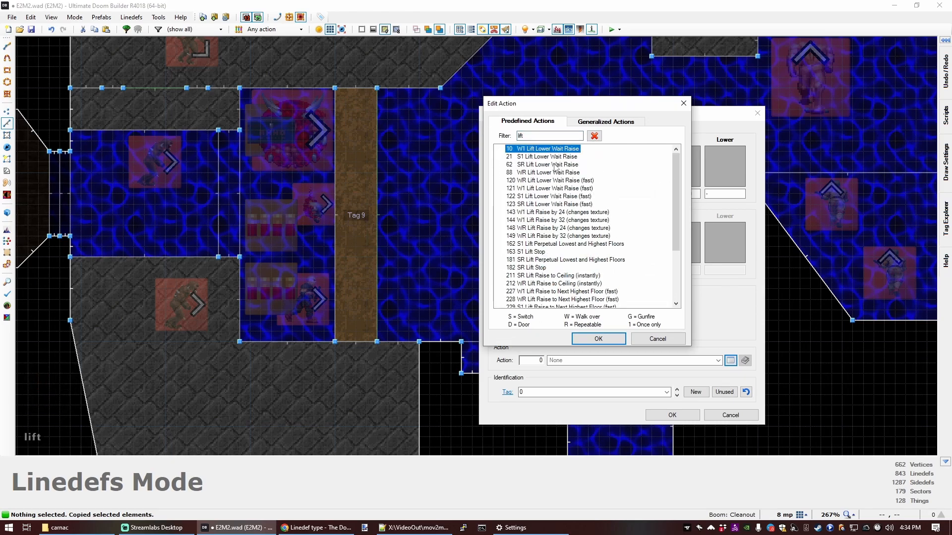
left_click(548, 204)
left_click(599, 339)
left_click(558, 392)
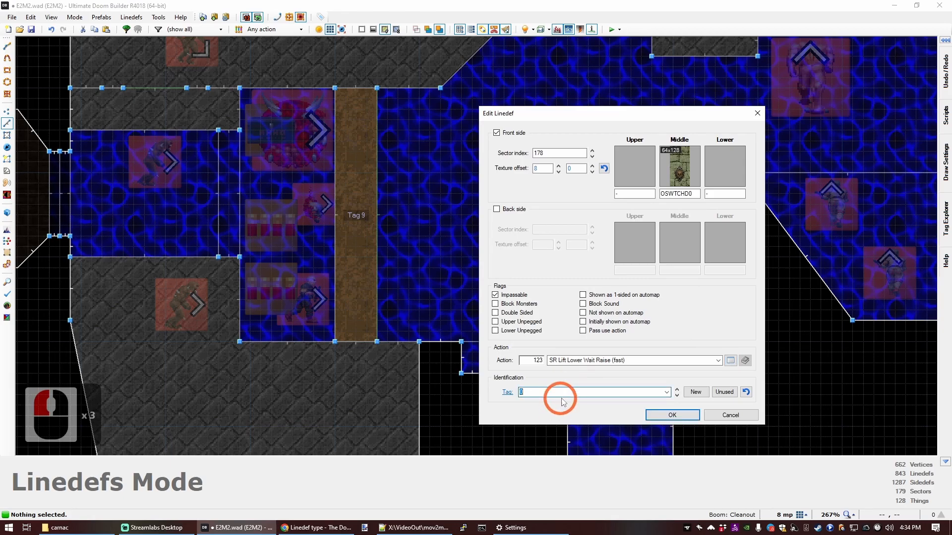
left_click(670, 415)
Clear the lift action from the east line of the Tag 9 barrier and save the map.
key("l")
right_click(377, 221)
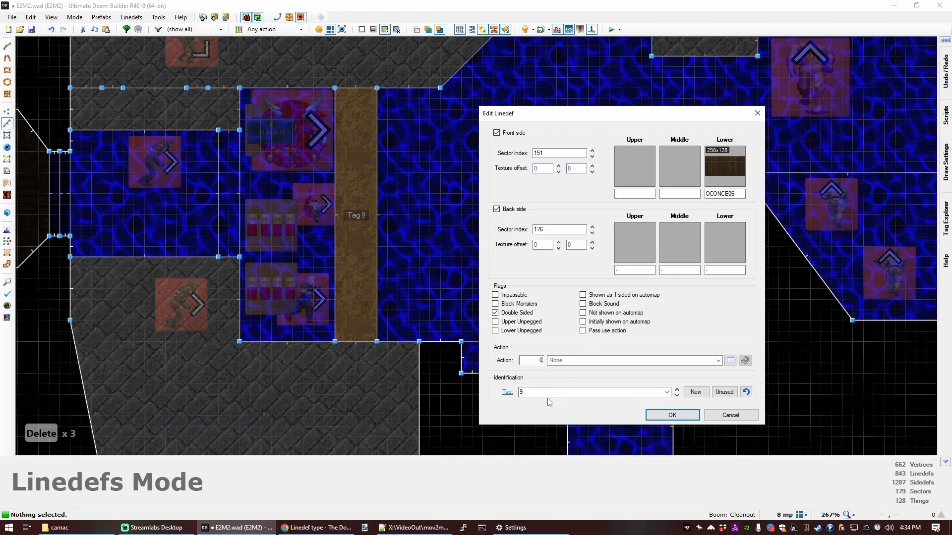
left_click(670, 415)
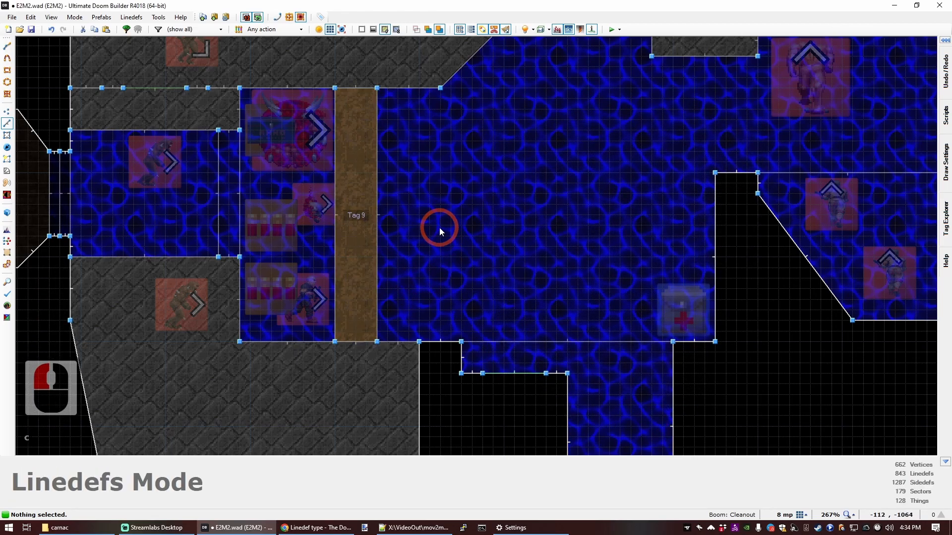
key("c")
key("ctrl+s")
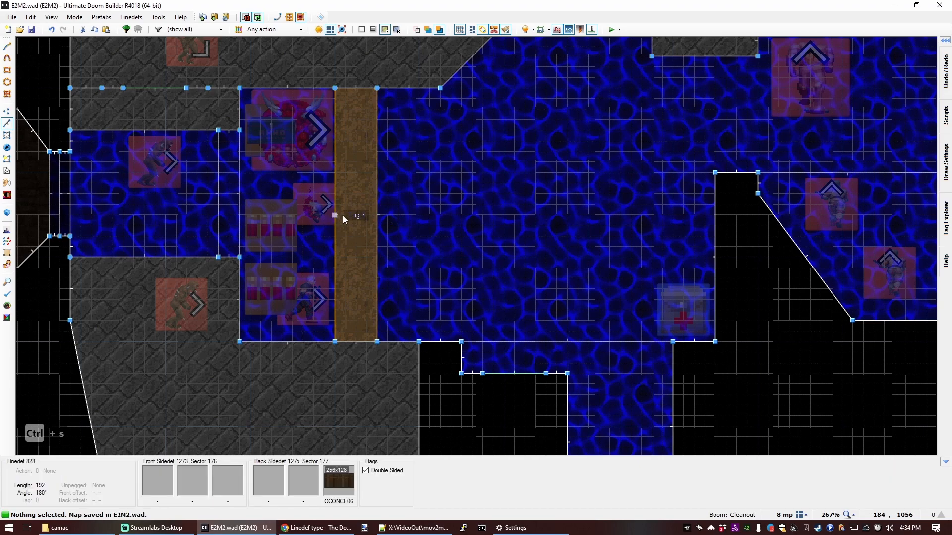
Flip the Tag 9 barrier's west line and assign it action 123 SR Lift Lower Wait Raise (fast) with a tag.
key("l")
key("f")
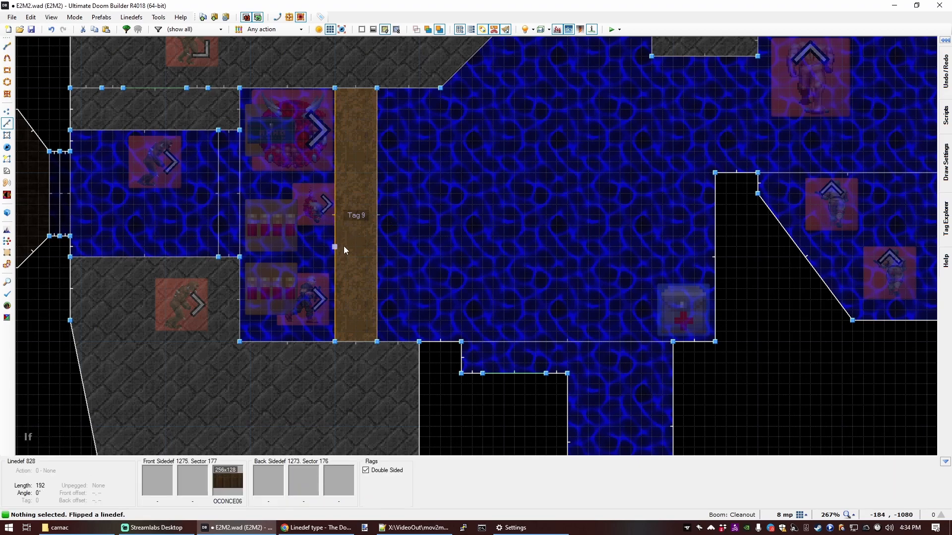
right_click(334, 216)
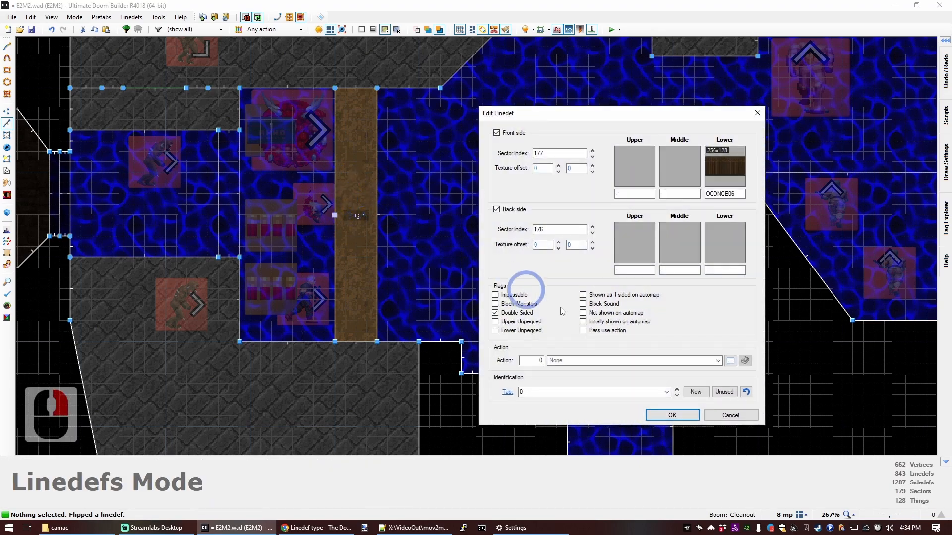
left_click(730, 362)
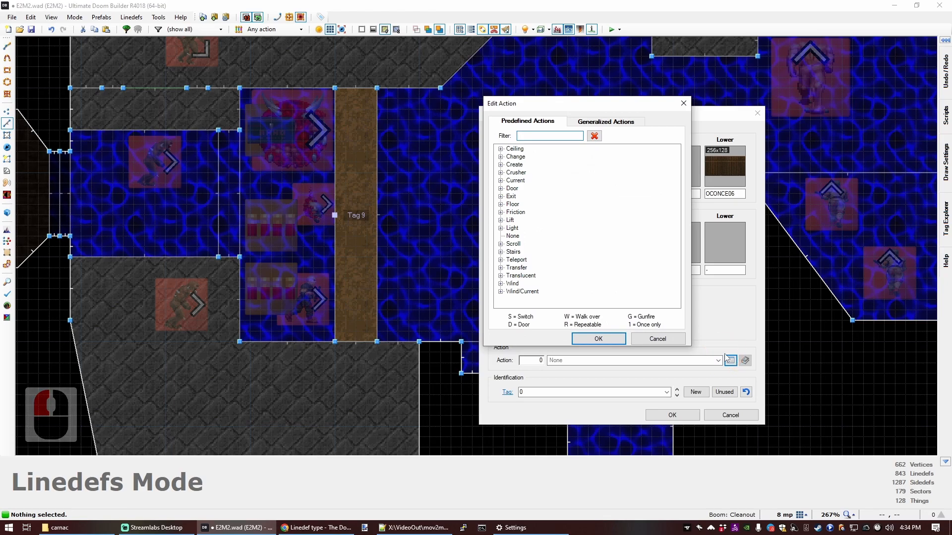
type("lift low")
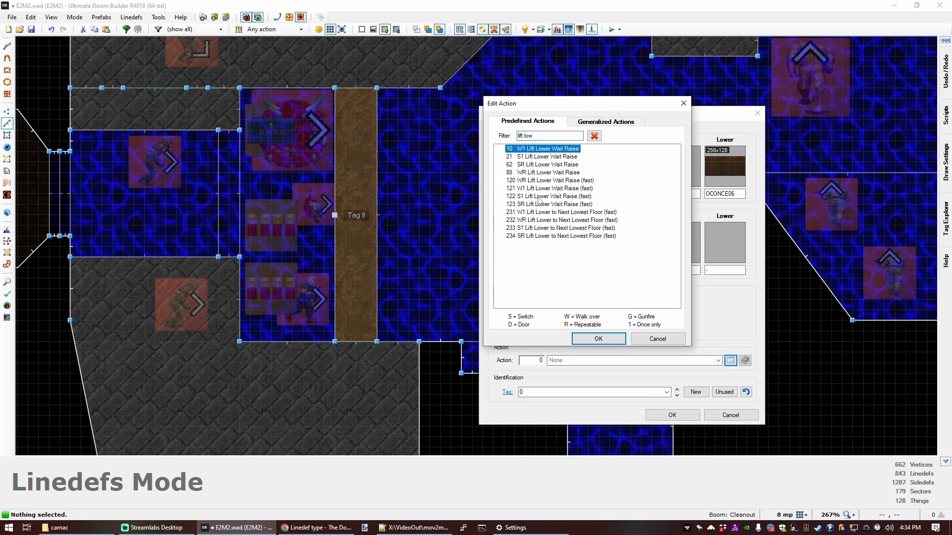
double_click(536, 205)
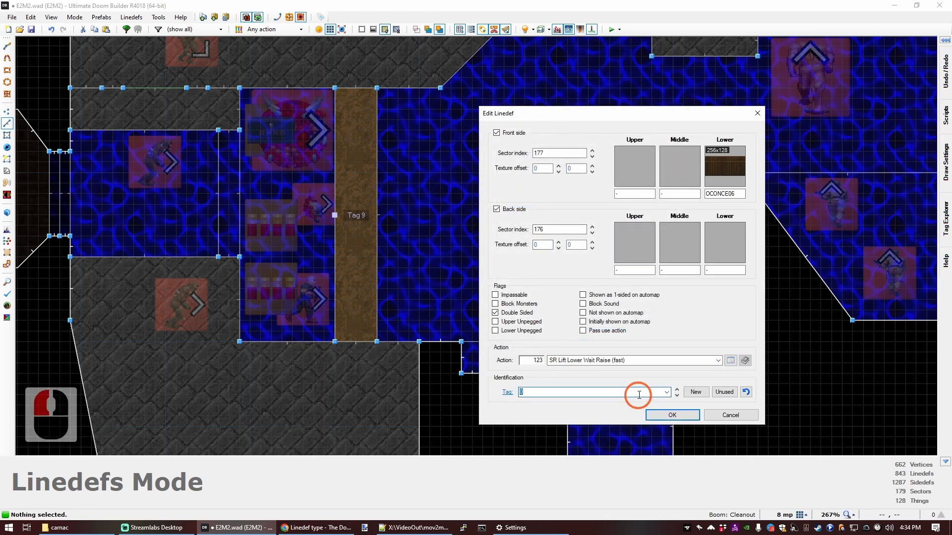
left_click(672, 415)
left_click(448, 275)
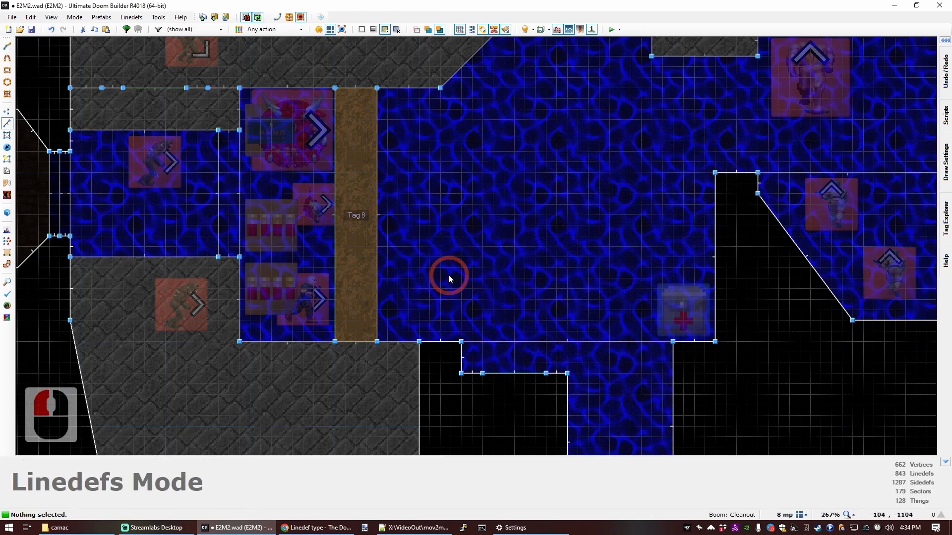
Inspect both sides of the Tag 9 barrier, the monsters behind it and the adjoining stone ledges in 3D.
key("c")
key("q")
key("d")
key("e")
key("s")
key("s")
key("e")
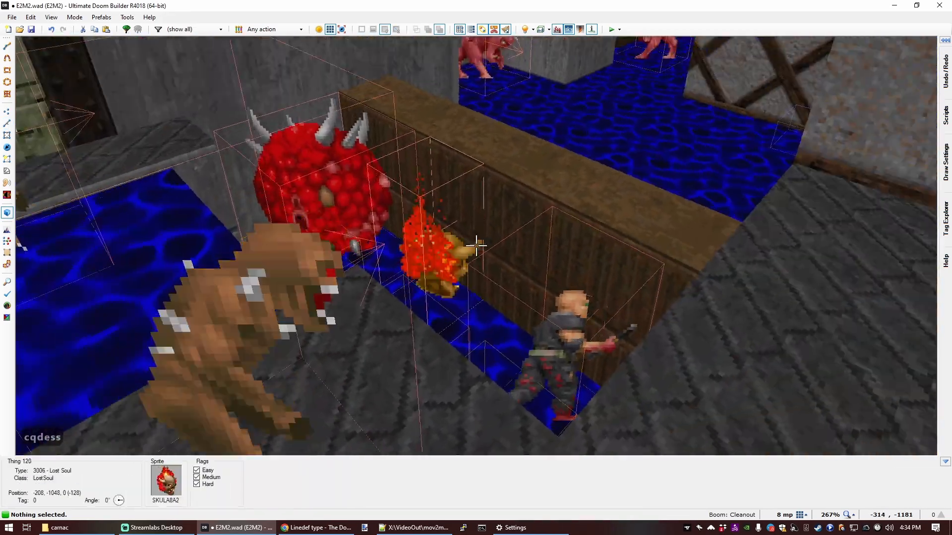
key("f")
key("d")
key("f")
key("e")
key("d")
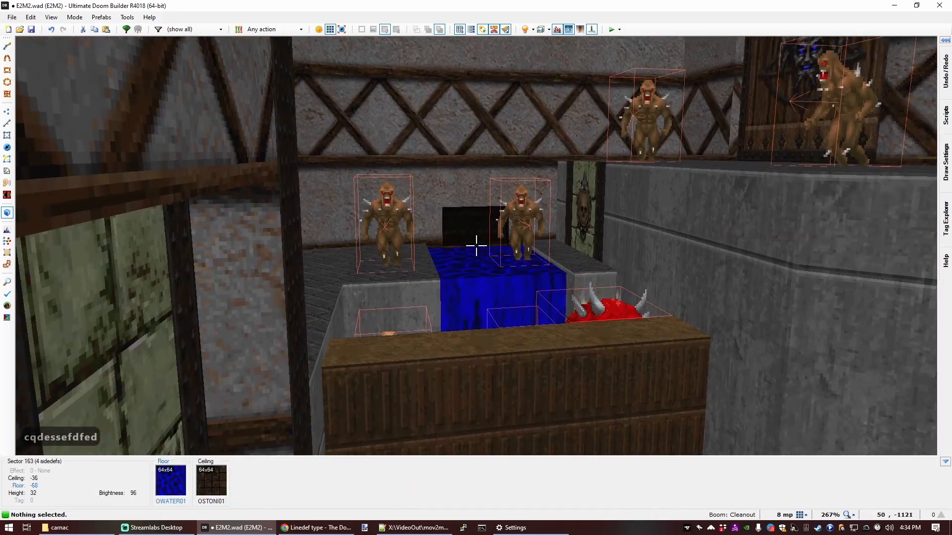
key("f")
key("e")
key("e")
key("s")
key("s")
key("e")
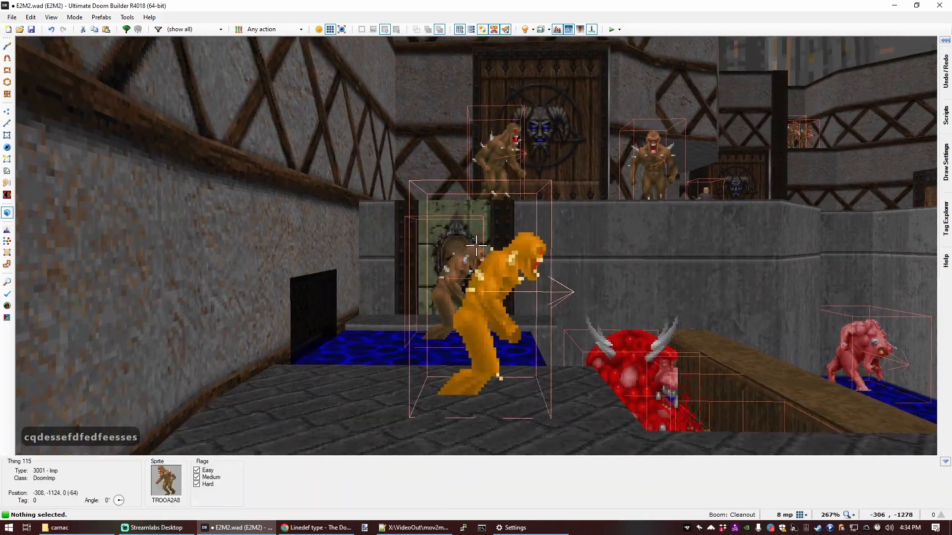
Check the rest of the outdoor water area and its other lift barrier in 3D and save the map.
key("s")
key("e")
key("s")
key("e")
key("e")
key("s")
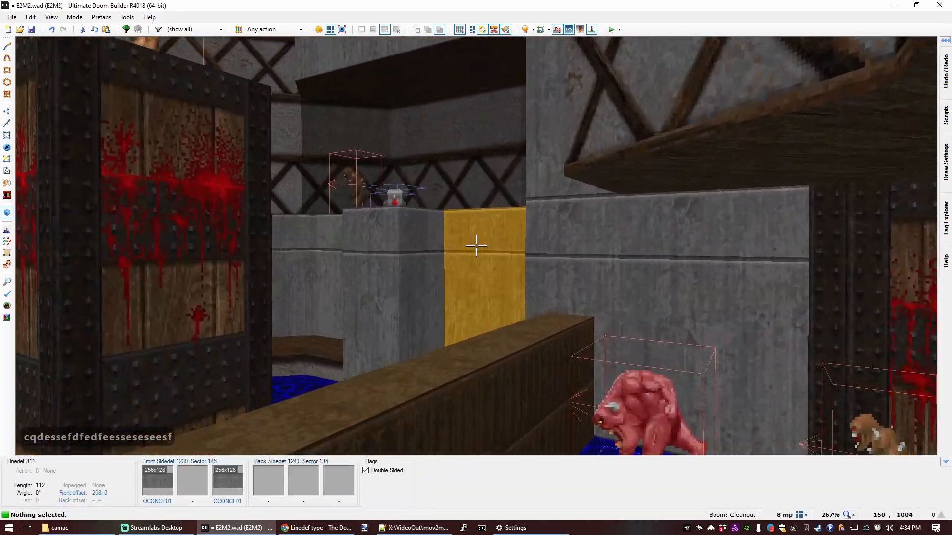
key("f")
key("f")
key("f")
key("e")
key("d")
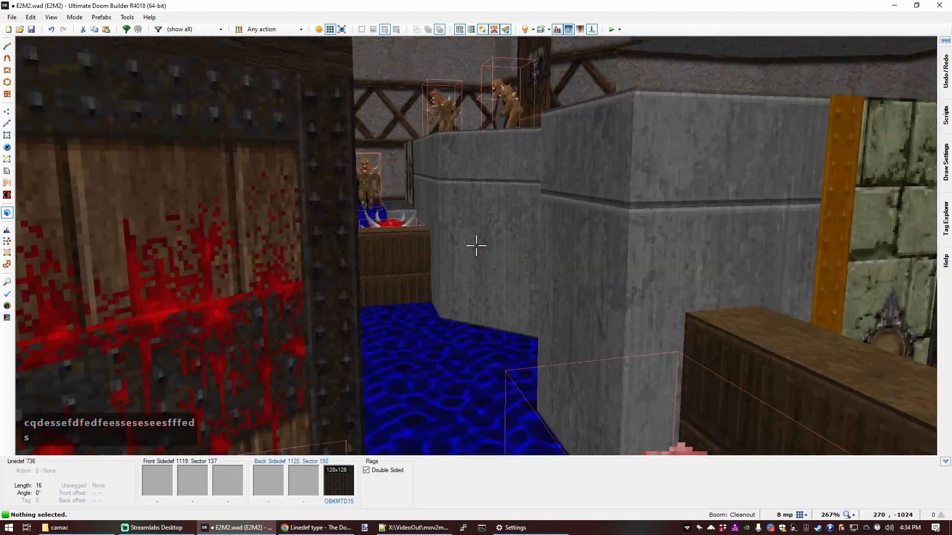
key("s")
middle_click(476, 245)
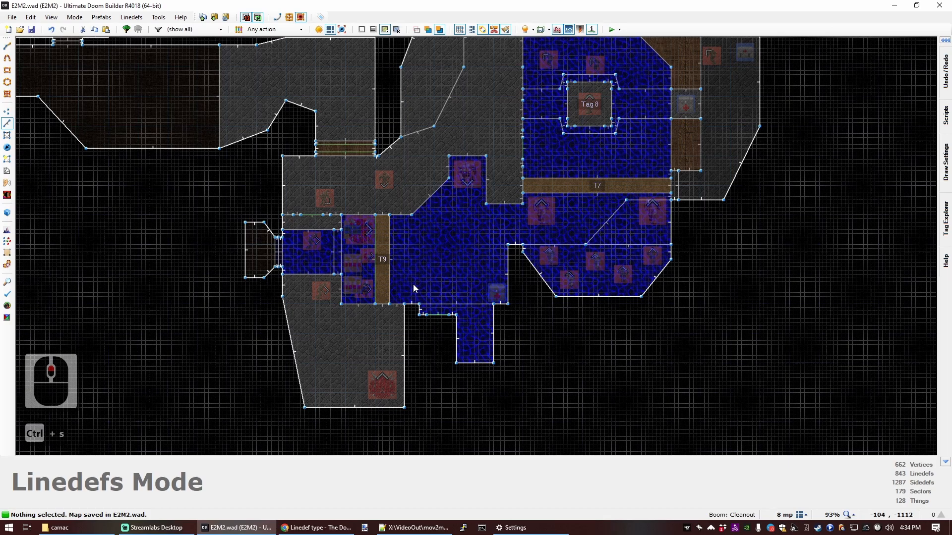
Draw a 128 by 64 unit corridor extending east from the east wall of the water alcove.
scroll(465, 284, "up", 2)
scroll(466, 283, "down", 3)
scroll(442, 290, "up", 2)
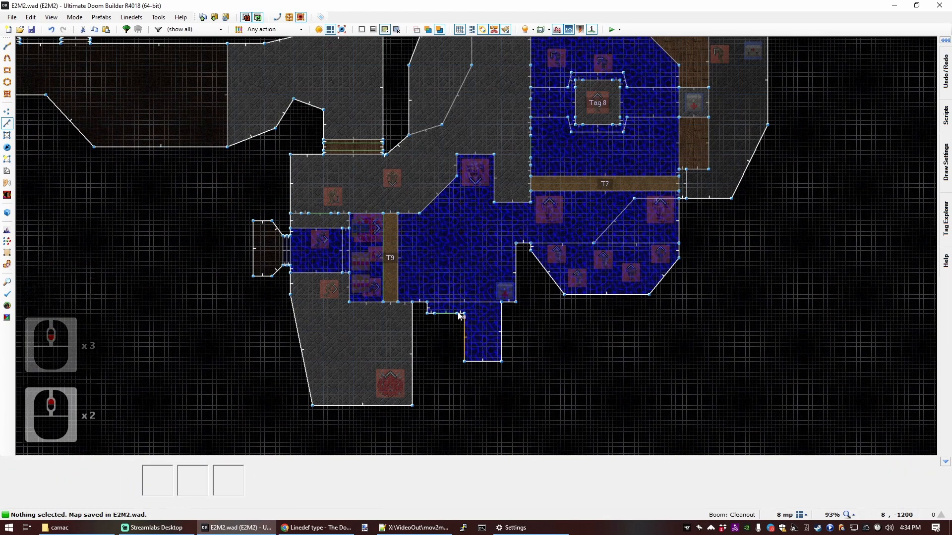
scroll(454, 329, "up", 3)
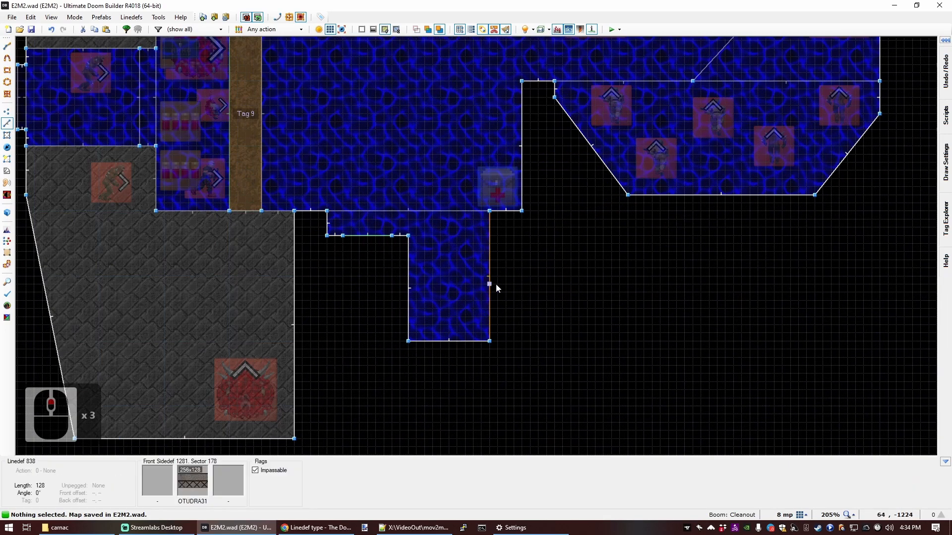
key("ctrl+d")
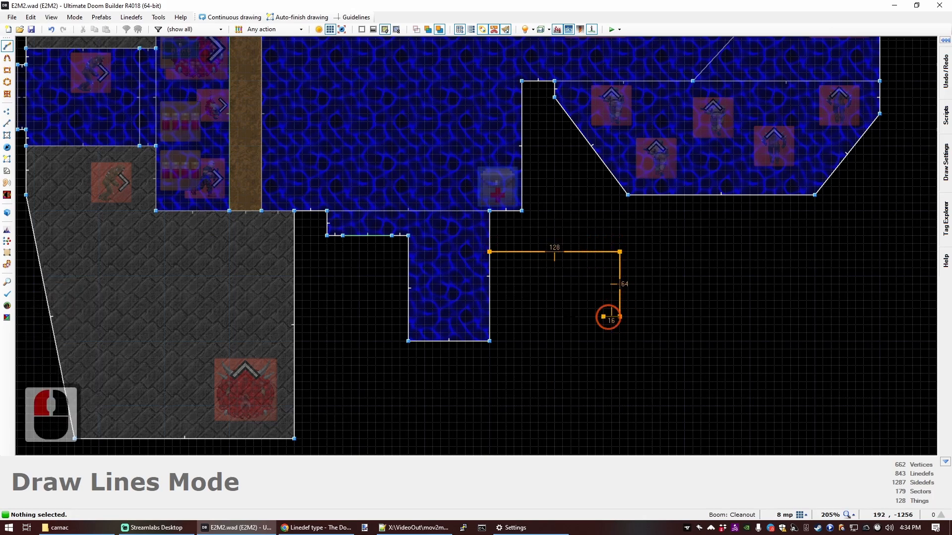
left_click(490, 316)
Draw a 64-unit line across the middle of the new corridor, splitting it into two 64-unit square sectors.
key("ctrl+d")
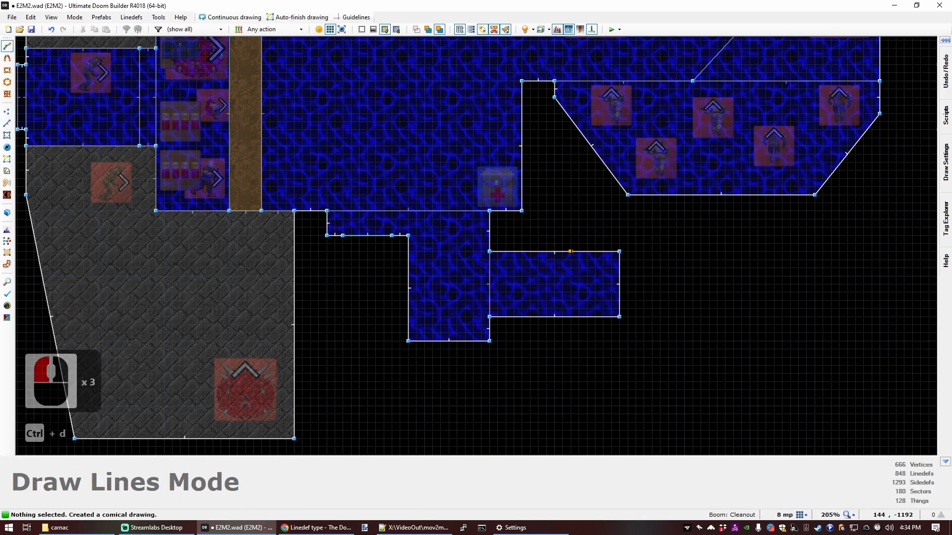
left_click(562, 251)
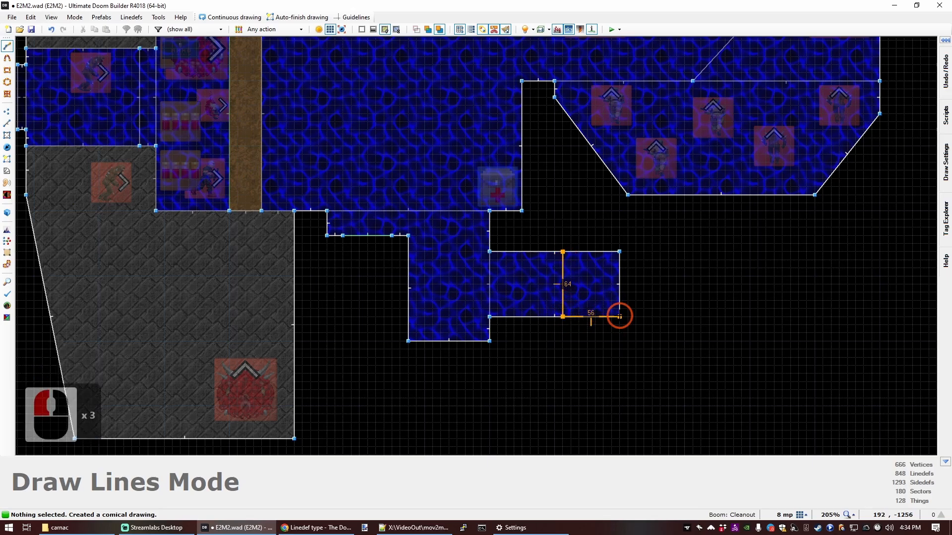
right_click(548, 278)
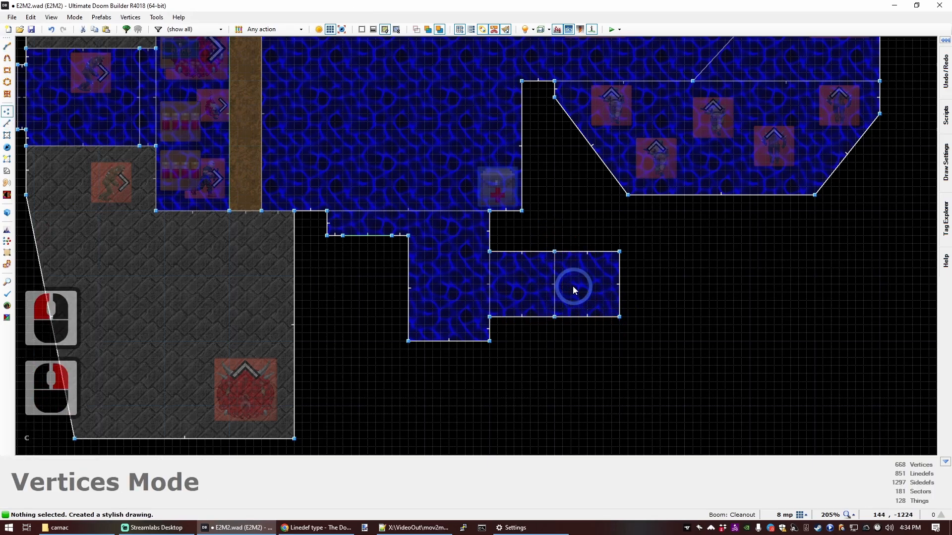
Apply the GATE1 flat to the floor of the corridor's east end sector.
key("q")
key("d")
key("e")
left_click(476, 245)
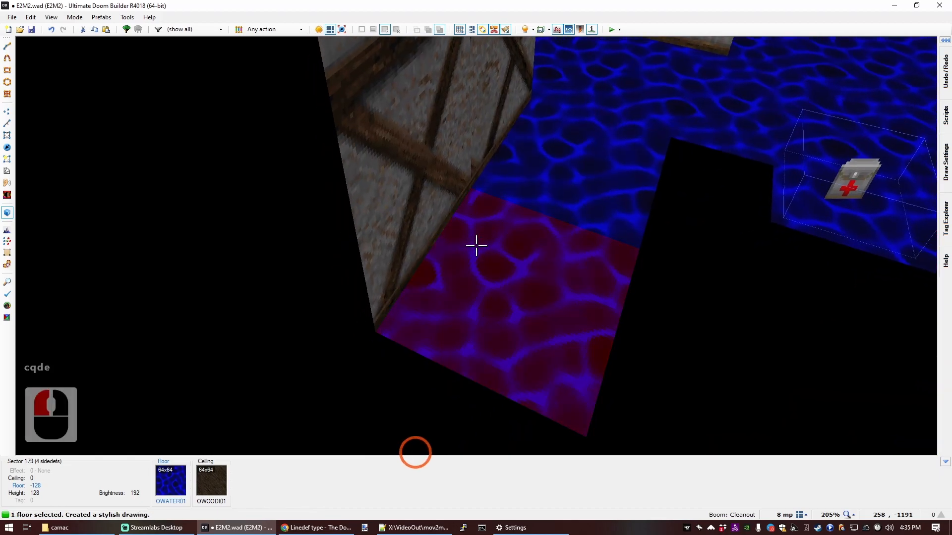
right_click(476, 245)
type("gat")
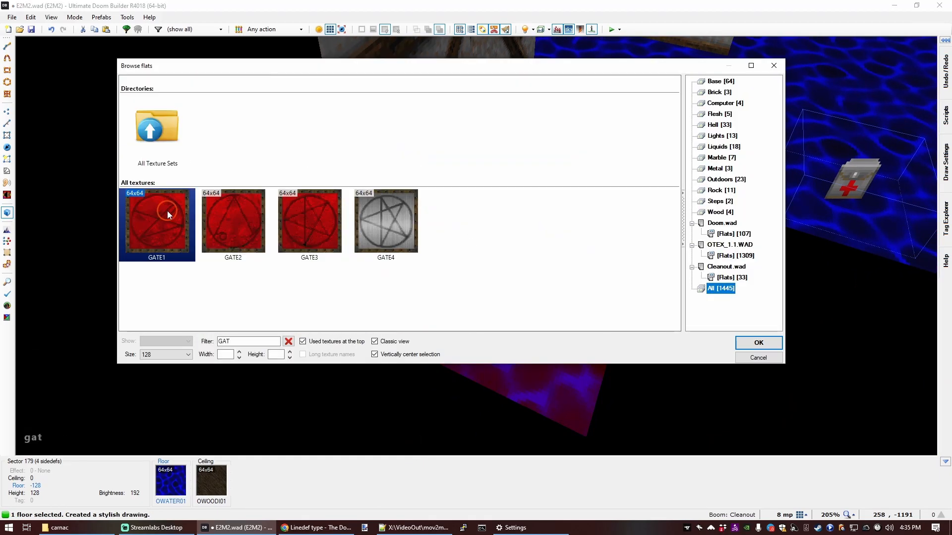
double_click(167, 210)
Try to shift the GATE1 floor texture horizontally to align it with the pad sector.
key("s")
key("d")
key("Right")
key("Right")
key("Left")
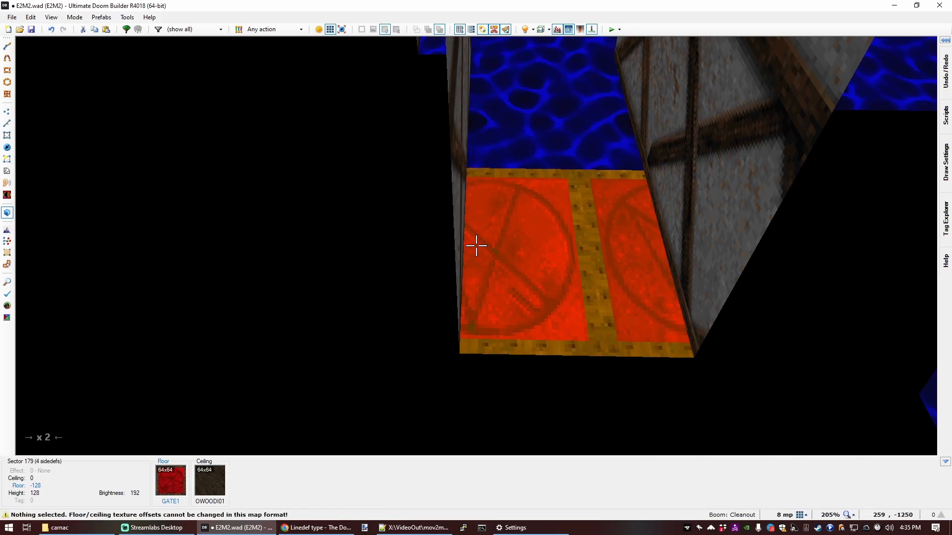
key("f")
Move the teleporter corridor together with the water alcove's south end about 24 units south.
key("q")
scroll(465, 228, "down", 4)
scroll(414, 245, "up", 2)
left_click_drag(304, 204, 553, 337)
left_click_drag(535, 279, 536, 303)
right_click(493, 306)
Assign action 126 WR Teleport (monsters only) to the line between the corridor's water sector and the GATE1 pad.
key("l")
right_click(466, 267)
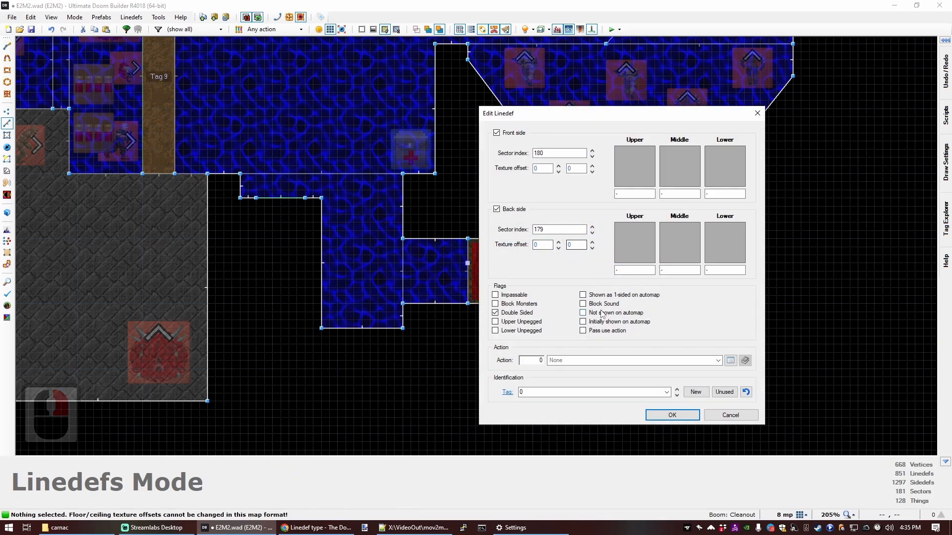
left_click(730, 360)
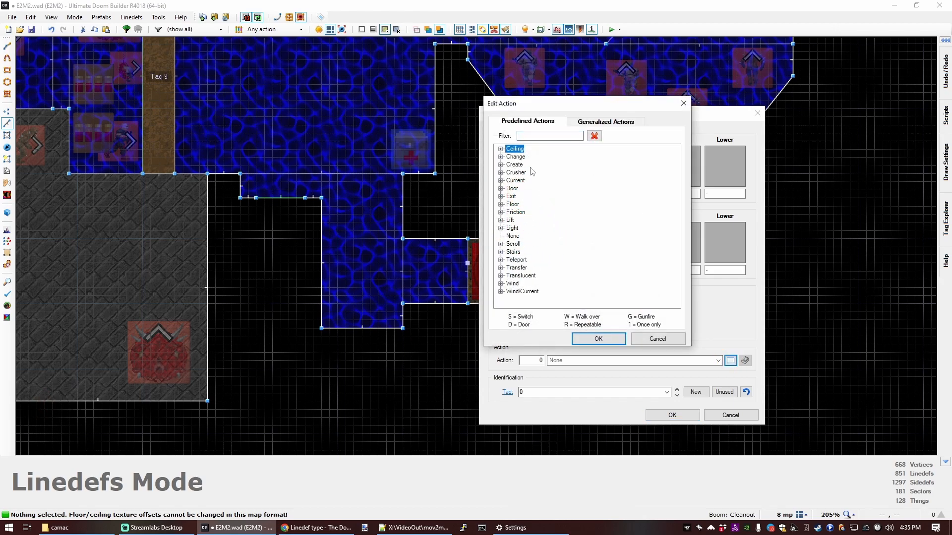
type("teleport")
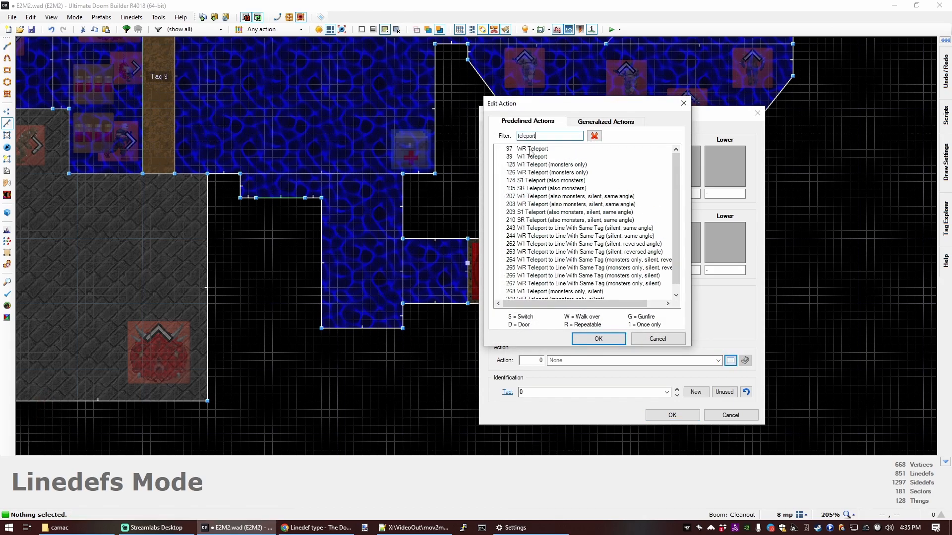
left_click(531, 149)
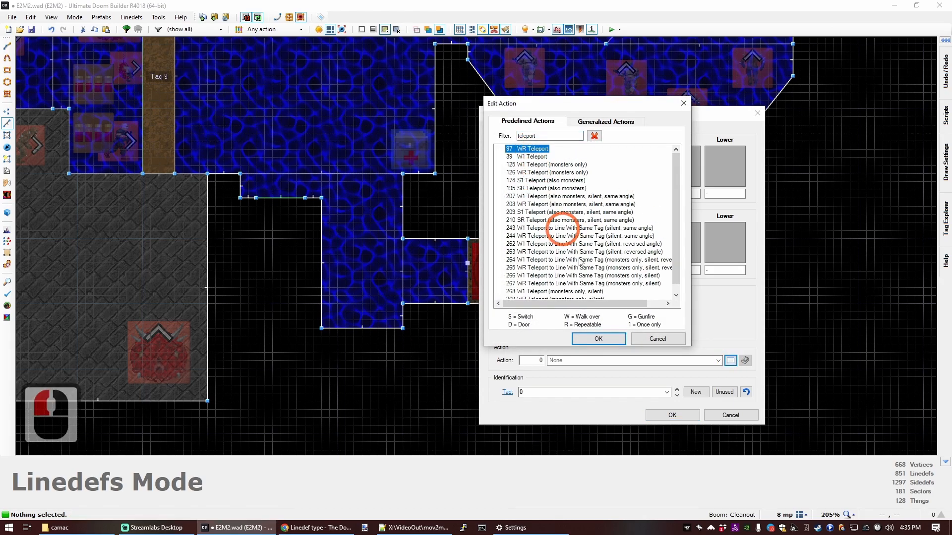
left_click(551, 174)
left_click(610, 342)
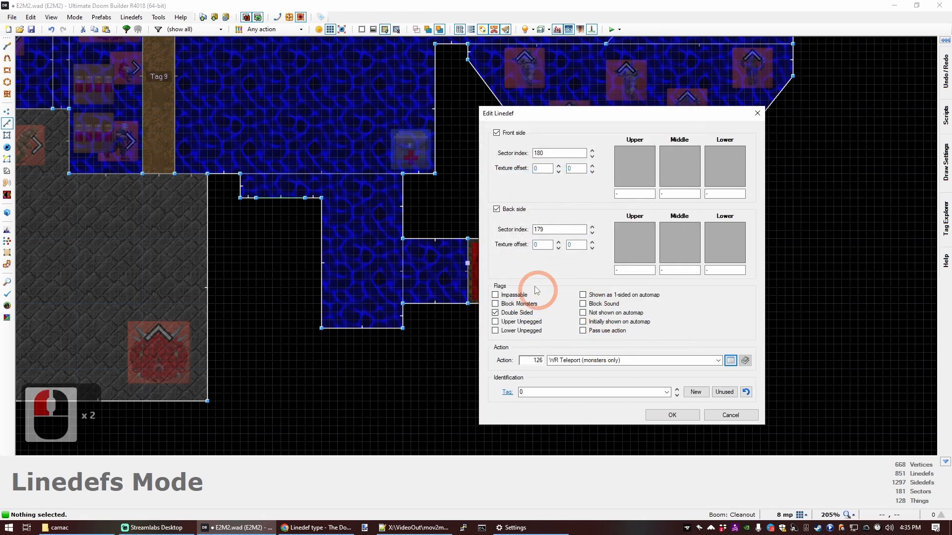
Set the pad line's action to 97 WR Teleport and give it a new tag.
left_click(728, 362)
scroll(558, 239, "down", 5)
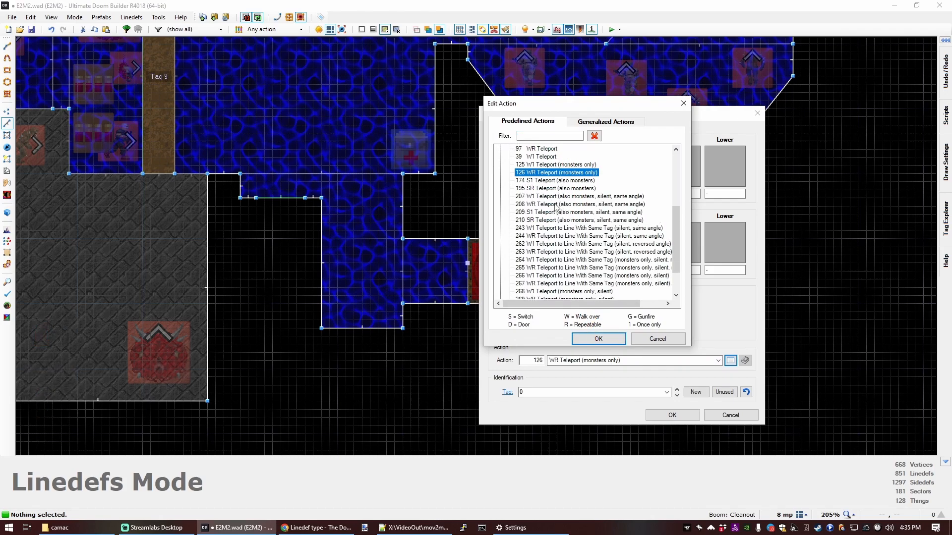
scroll(554, 205, "down", 2)
scroll(536, 216, "up", 3)
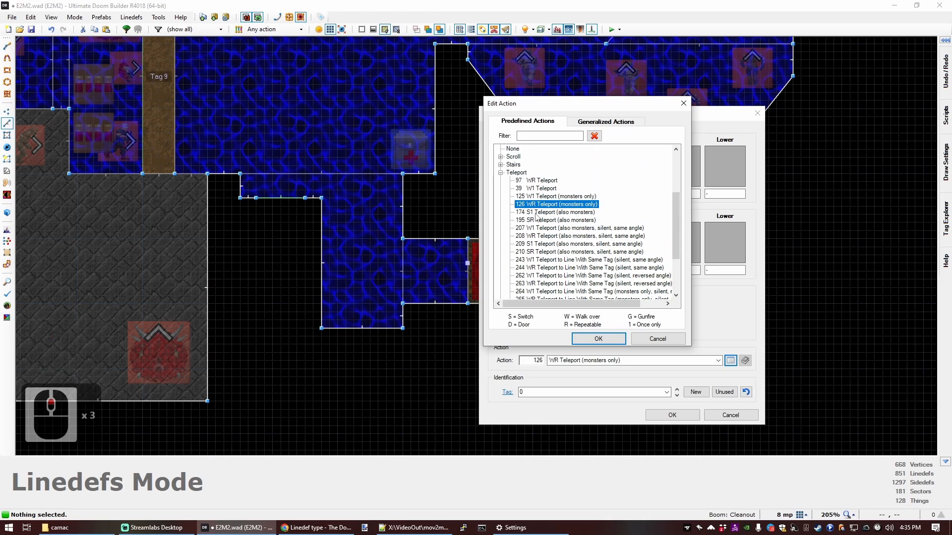
left_click(541, 180)
left_click(600, 337)
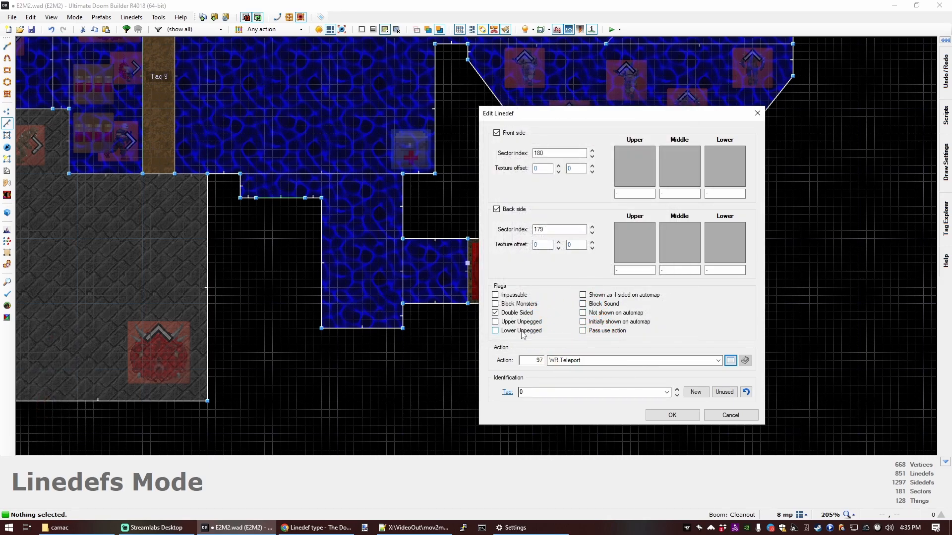
left_click(695, 393)
left_click(667, 421)
Draw a 64 by 64 square sector on the wooden walkway just south of the two monsters' alcove, near the stairs.
scroll(518, 307, "down", 10)
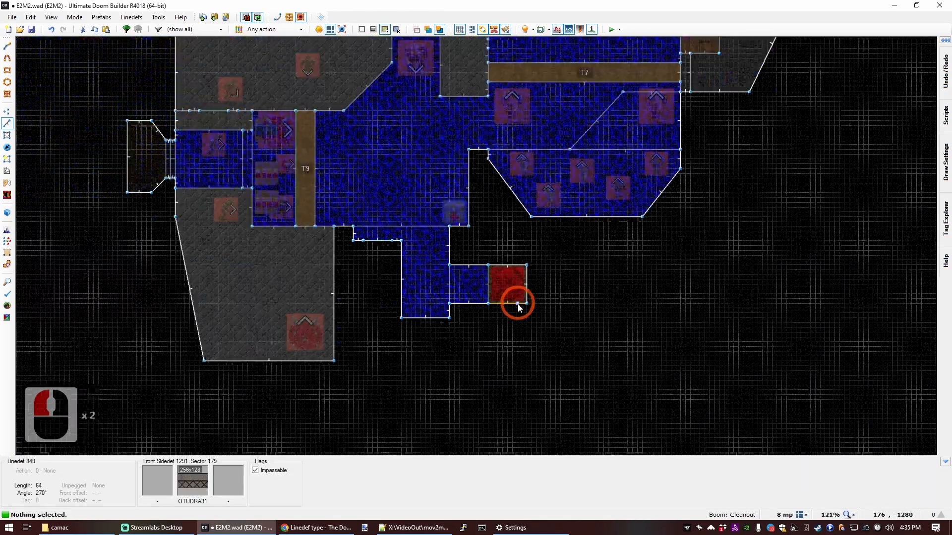
scroll(537, 275, "up", 10)
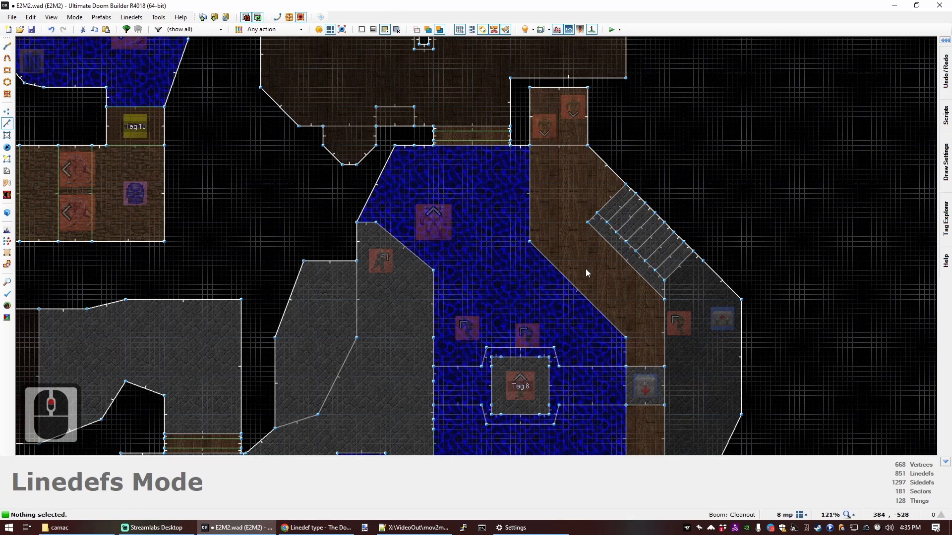
scroll(589, 253, "up", 5)
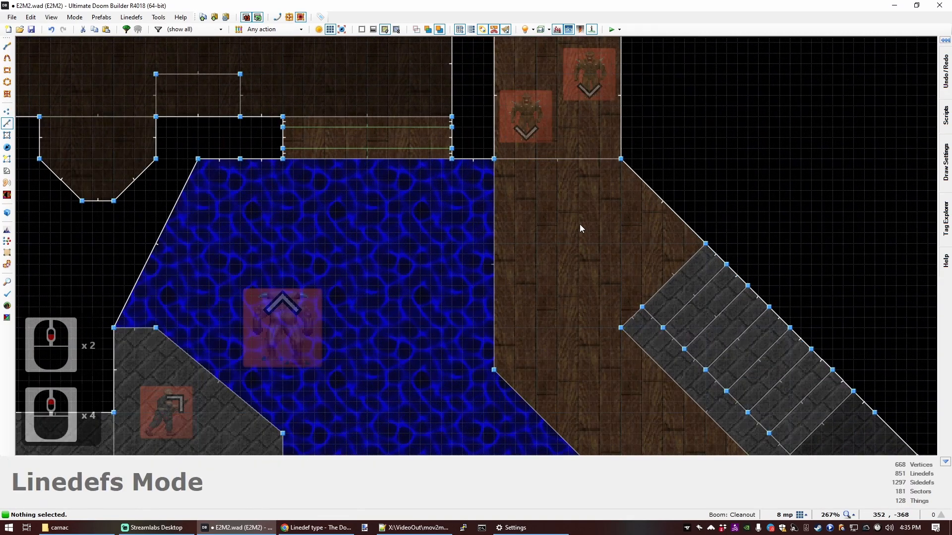
key("ctrl+d")
left_click(610, 191)
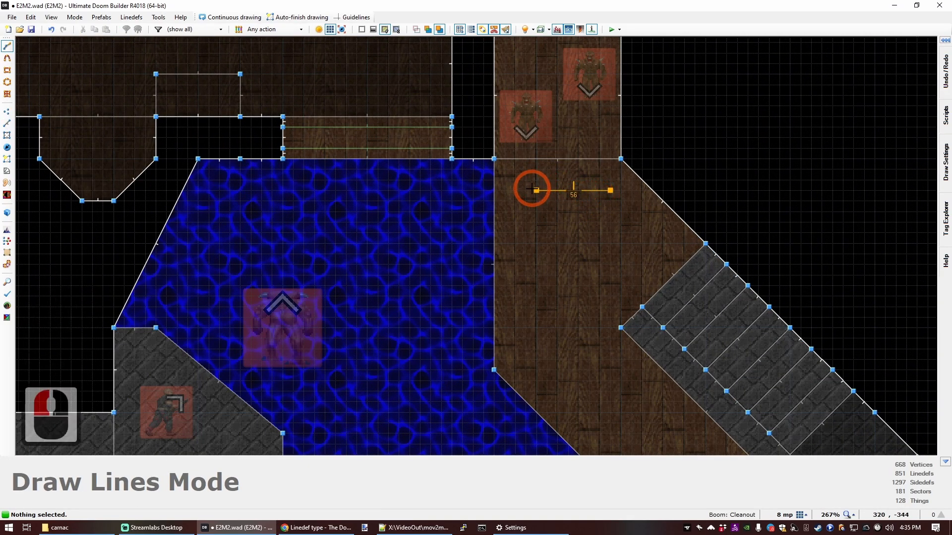
left_click(527, 275)
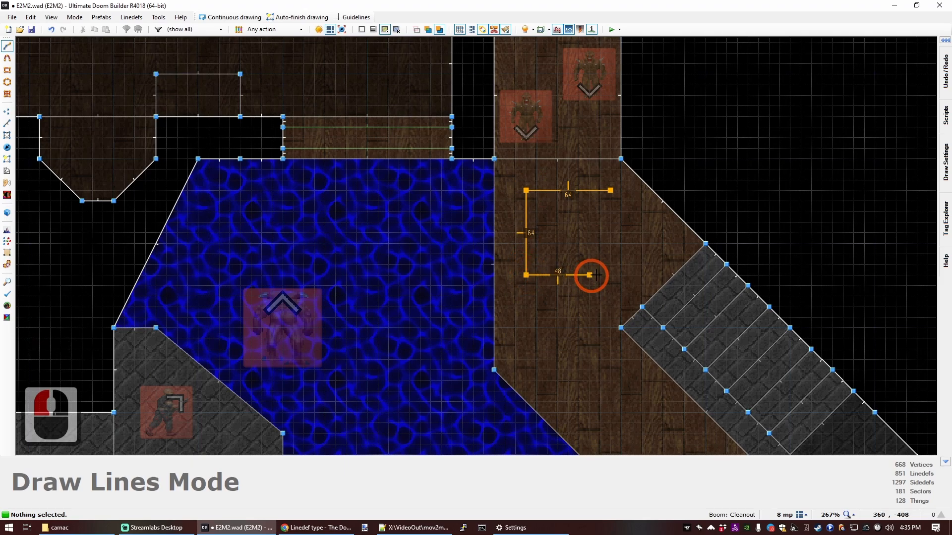
left_click(610, 191)
left_click(571, 235)
key("s")
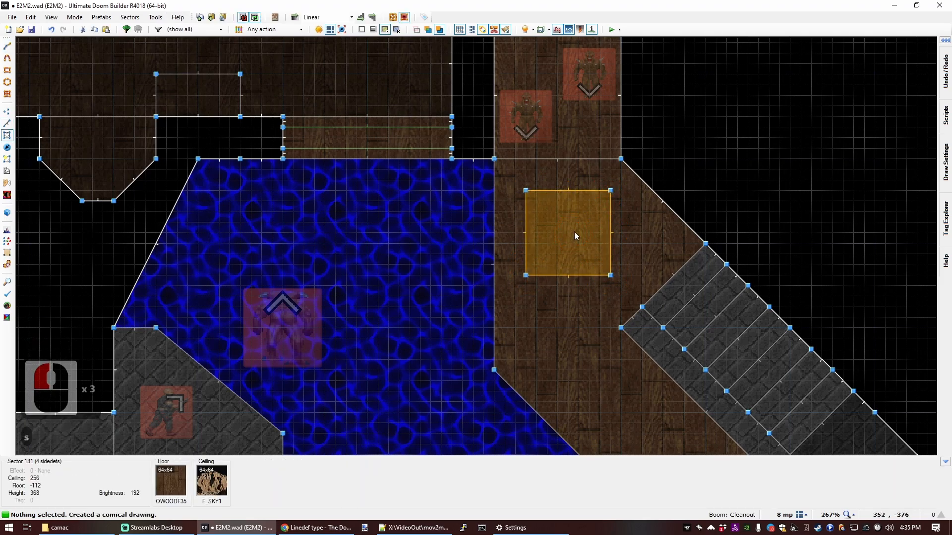
Place a Teleport Destination thing in the centre of the new walkway square, at X 344, Y -376.
key("t")
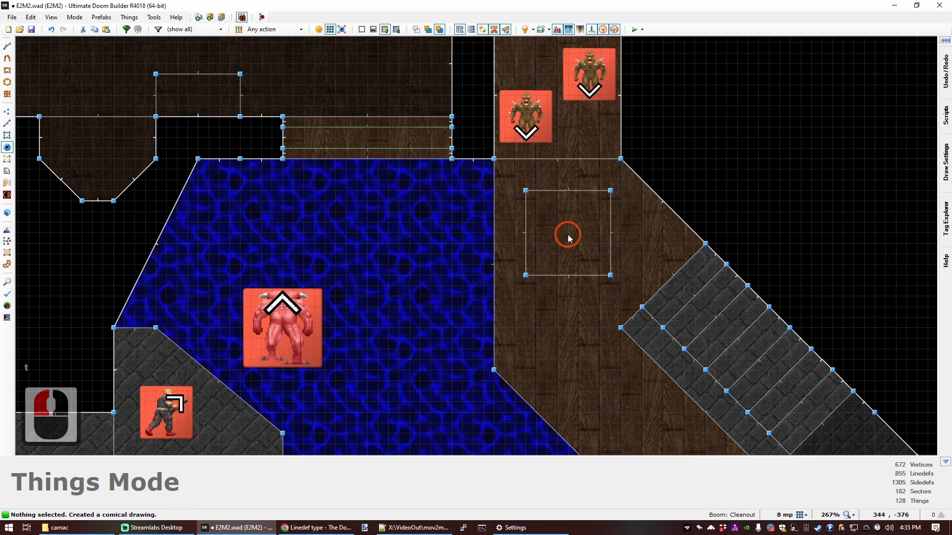
double_click(568, 238)
type("te")
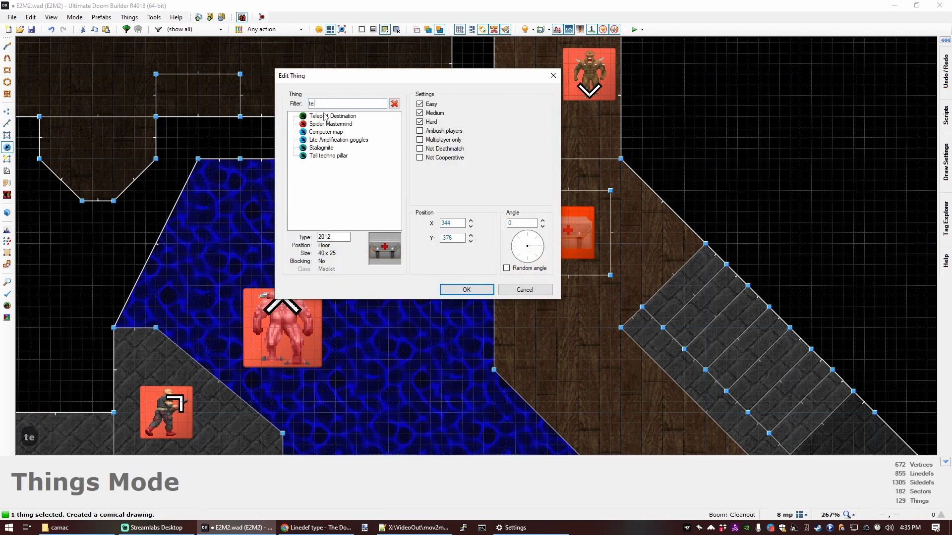
type("le")
left_click(323, 117)
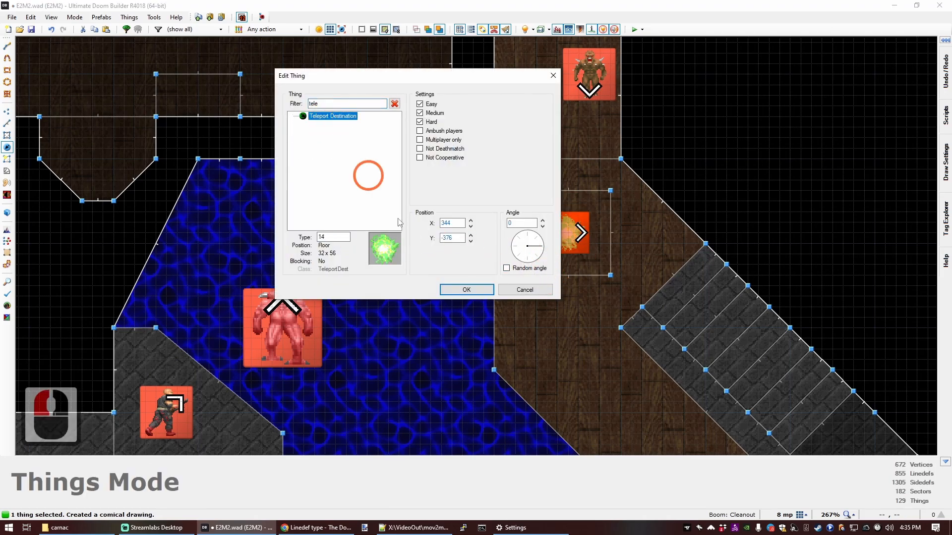
left_click(480, 293)
key("c")
Set the tag of the walkway's square sector to 11.
key("s")
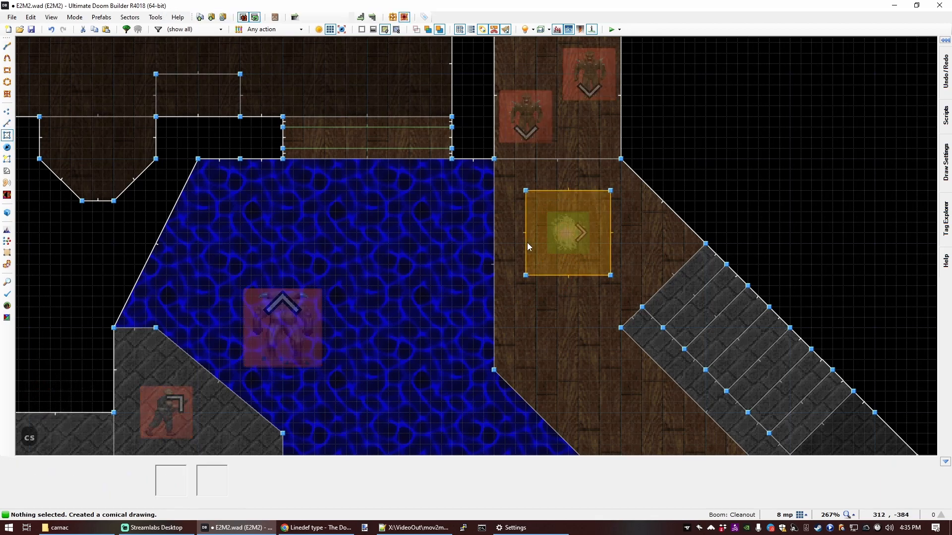
right_click(535, 239)
left_click(493, 297)
type("11")
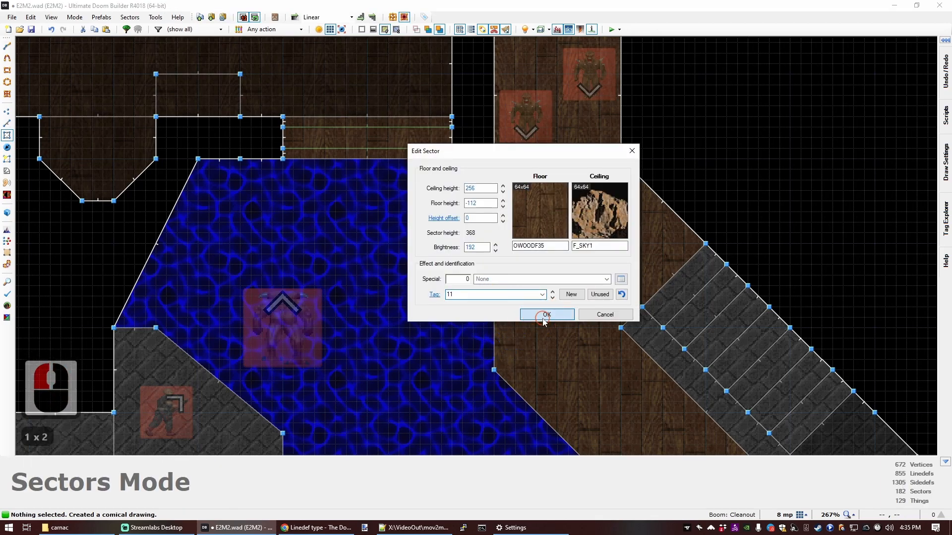
left_click(546, 315)
Rotate the teleport destination on the walkway to face south, and save the map.
key("t")
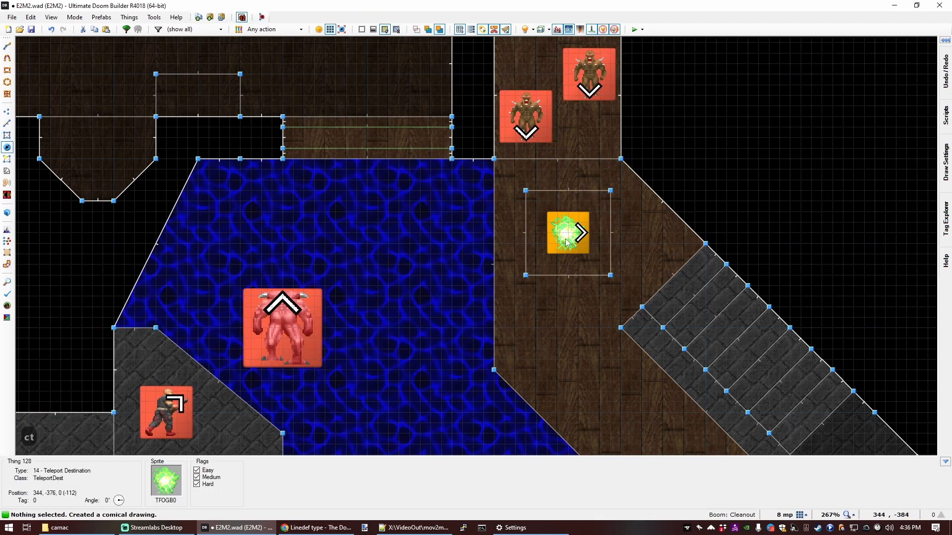
scroll(567, 242, "down", 5)
scroll(570, 148, "up", 2)
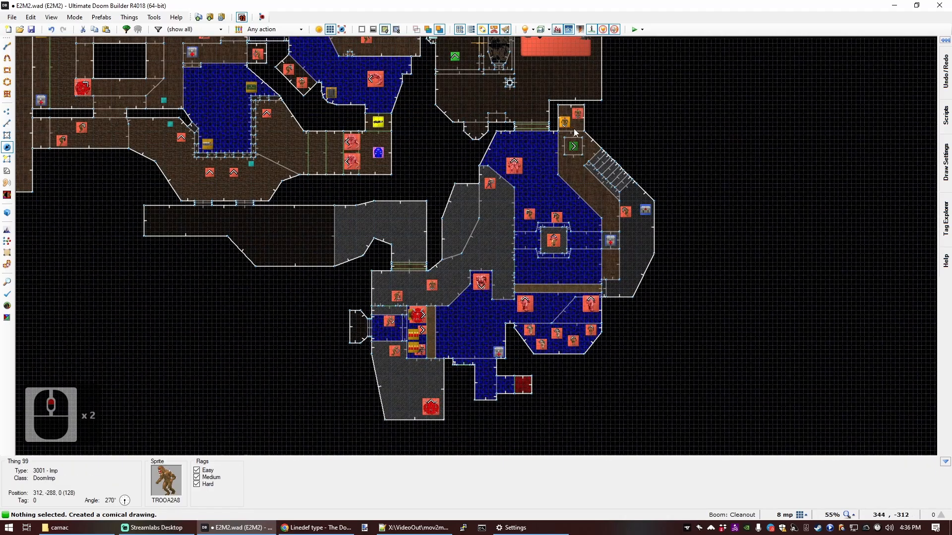
left_click(574, 147)
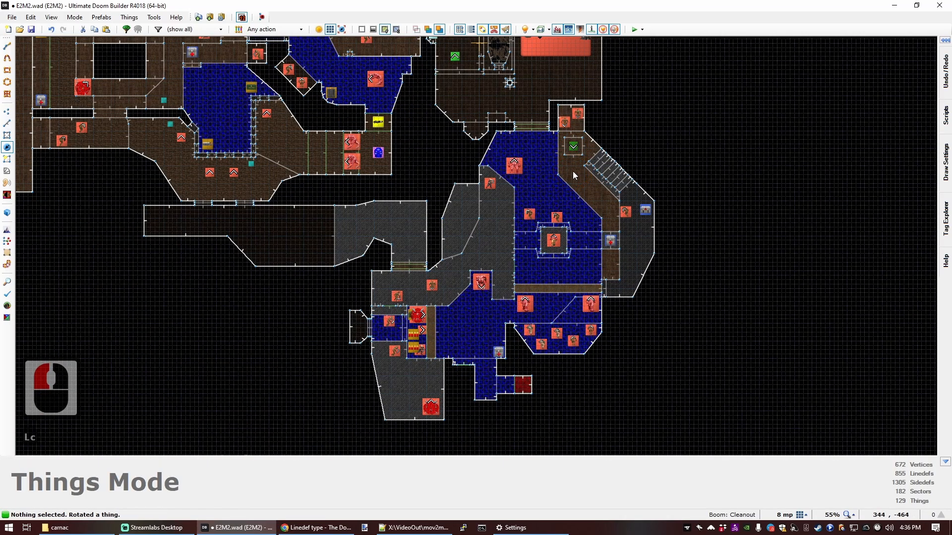
scroll(572, 171, "down", 2)
Flag the three monsters in the pit behind the Tag 9 barrier as Ambush players, and save the map.
scroll(567, 243, "up", 3)
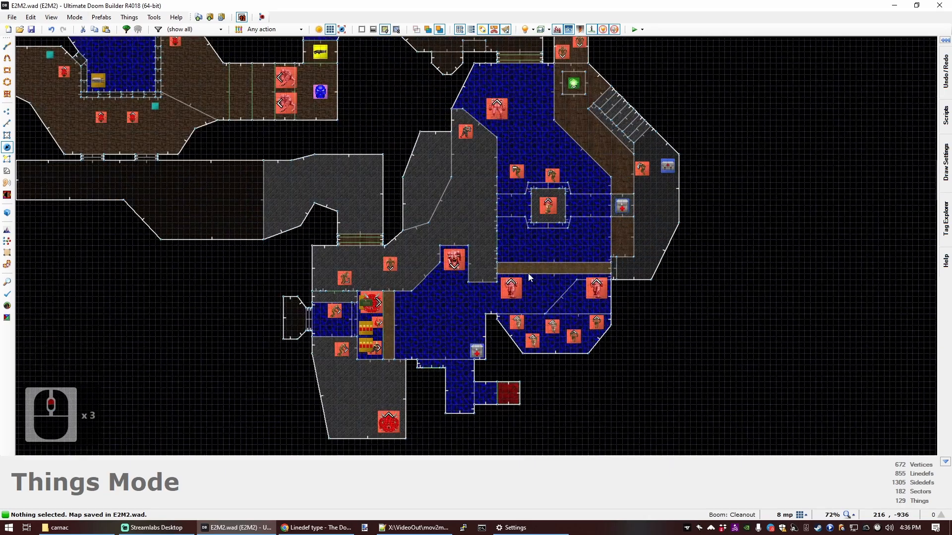
scroll(529, 282, "down", 1)
scroll(475, 329, "up", 1)
scroll(474, 327, "up", 1)
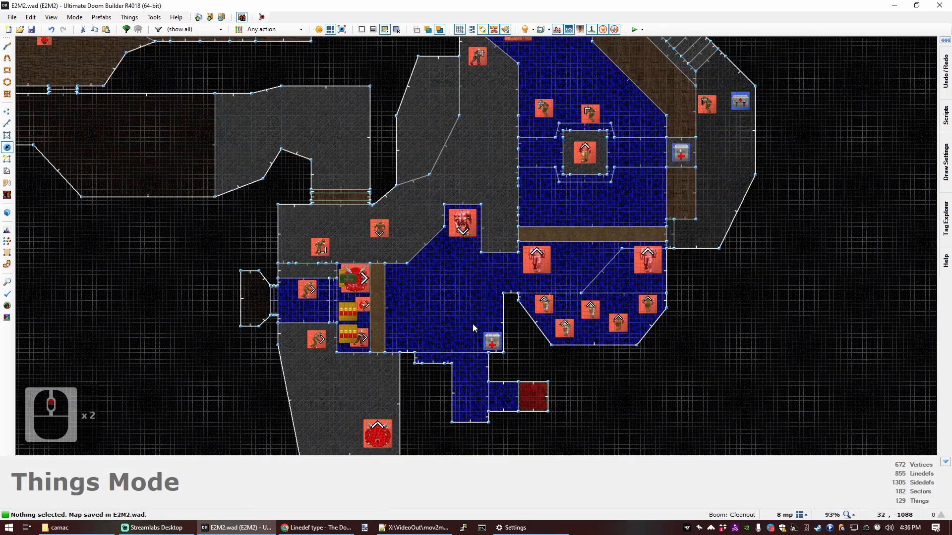
right_click(365, 283)
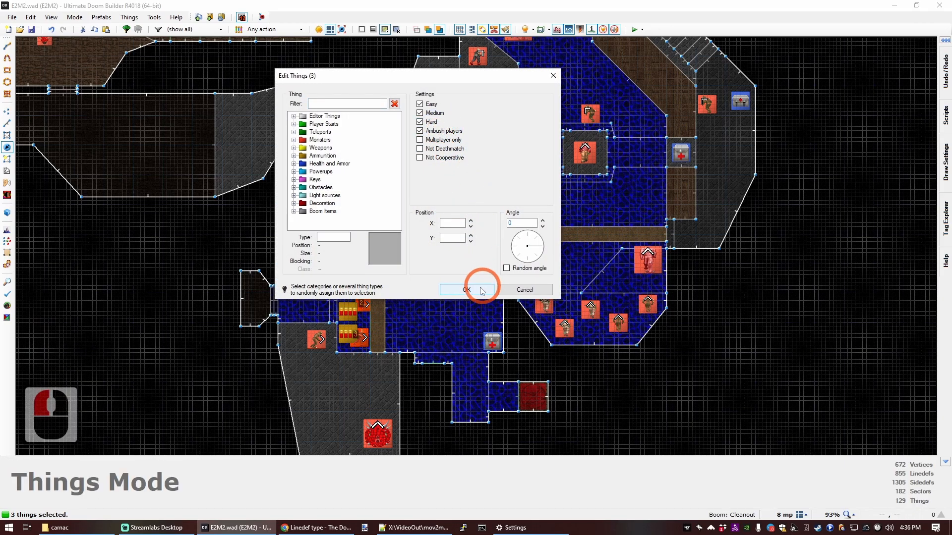
left_click(468, 290)
key("c")
key("ctrl+s")
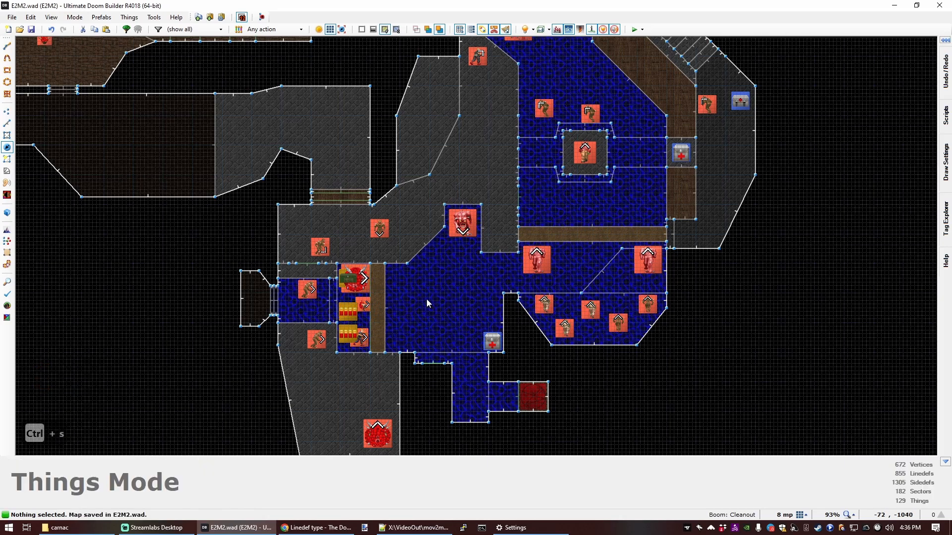
Inspect the wooden lift barrier and the monsters beyond it in the 3D view from the water side.
key("q")
key("d")
key("e")
key("d")
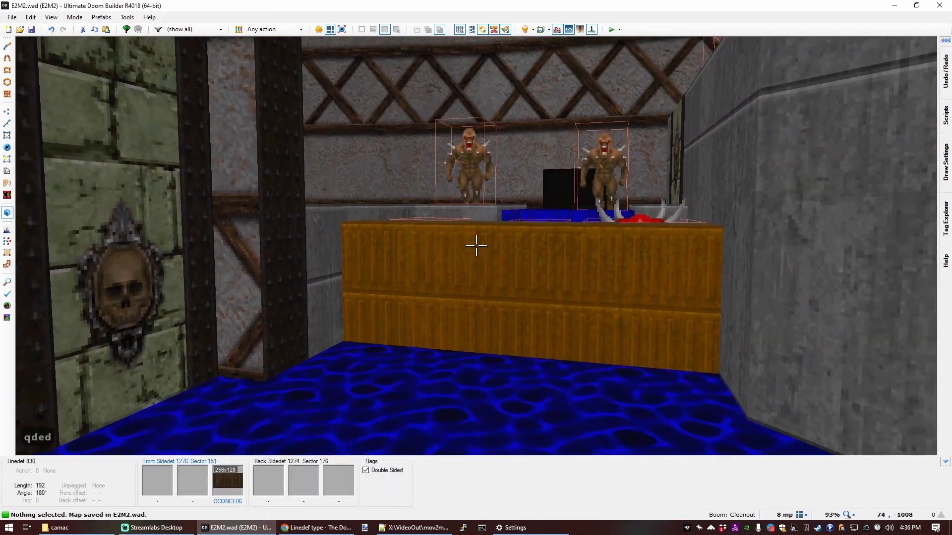
key("f")
key("e")
key("s")
key("d")
key("f")
key("d")
key("s")
key("e")
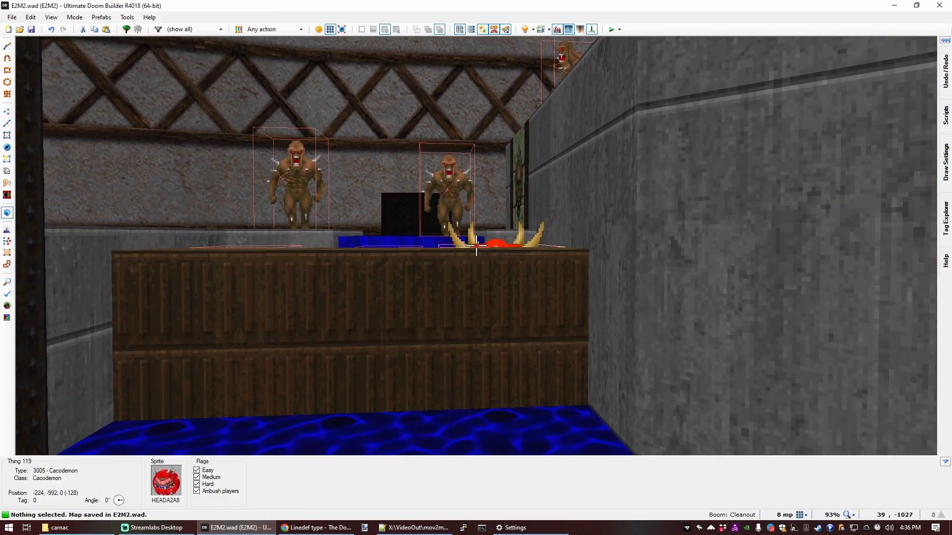
key("d")
key("e")
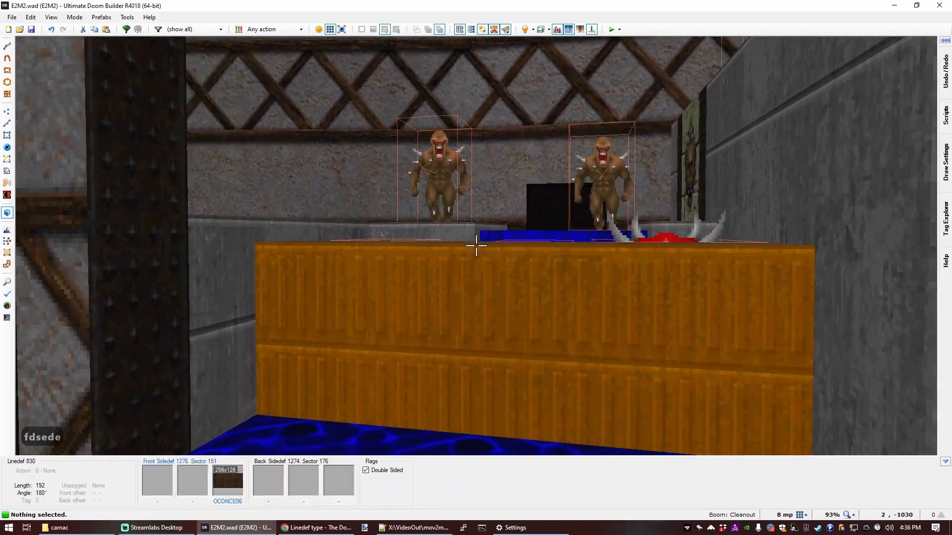
Examine the pit behind the barrier in 3D, checking its monsters, shell pickups and the raised water channel.
key("q")
scroll(468, 41, "down", 4)
scroll(435, 207, "up", 4)
key("q")
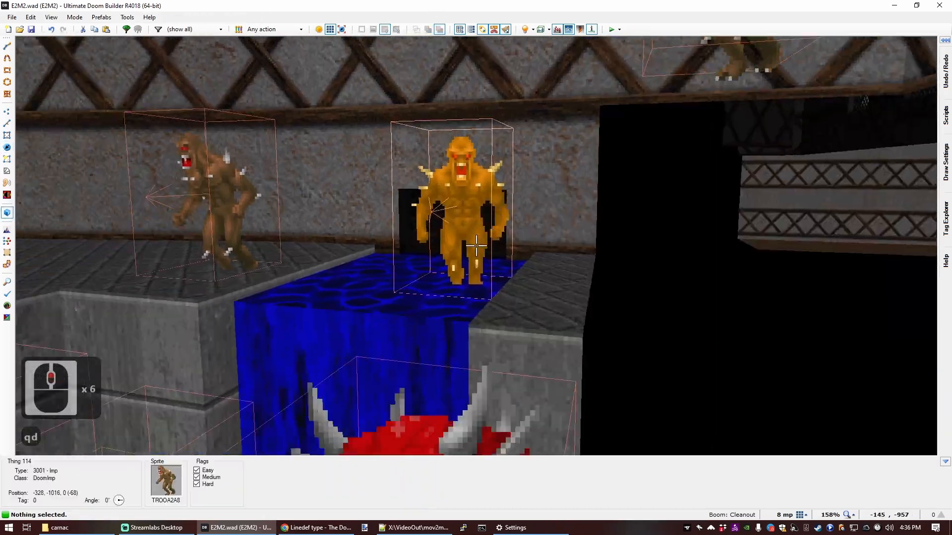
key("d")
key("e")
key("e")
key("f")
key("f")
key("d")
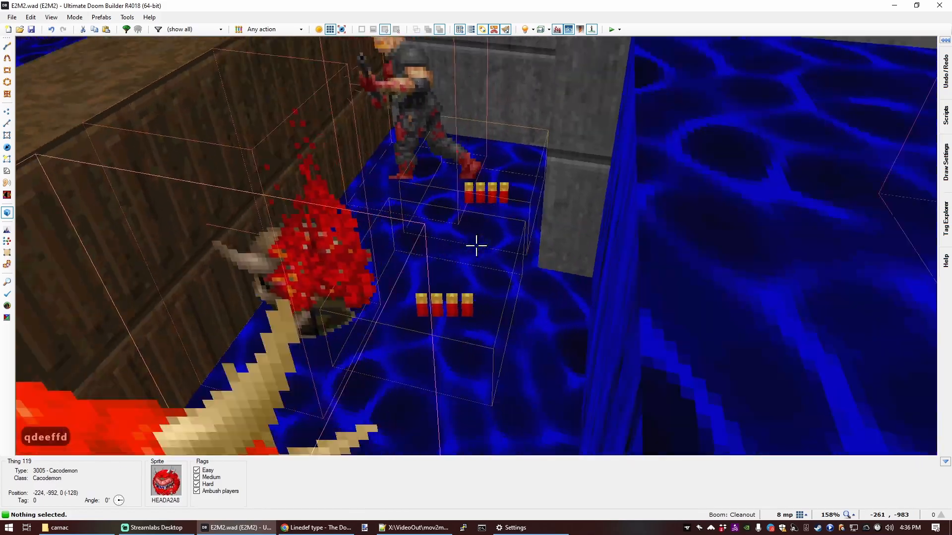
key("s")
key("s")
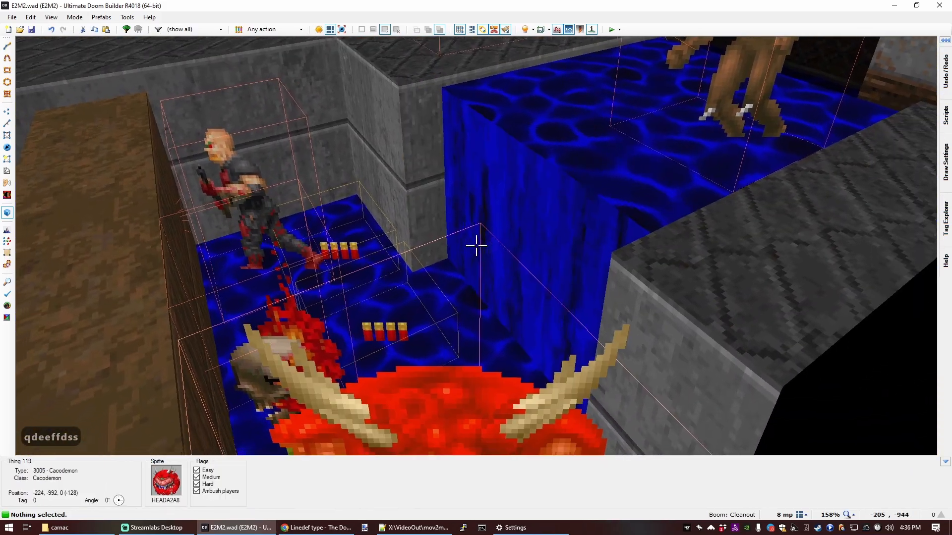
key("f")
key("e")
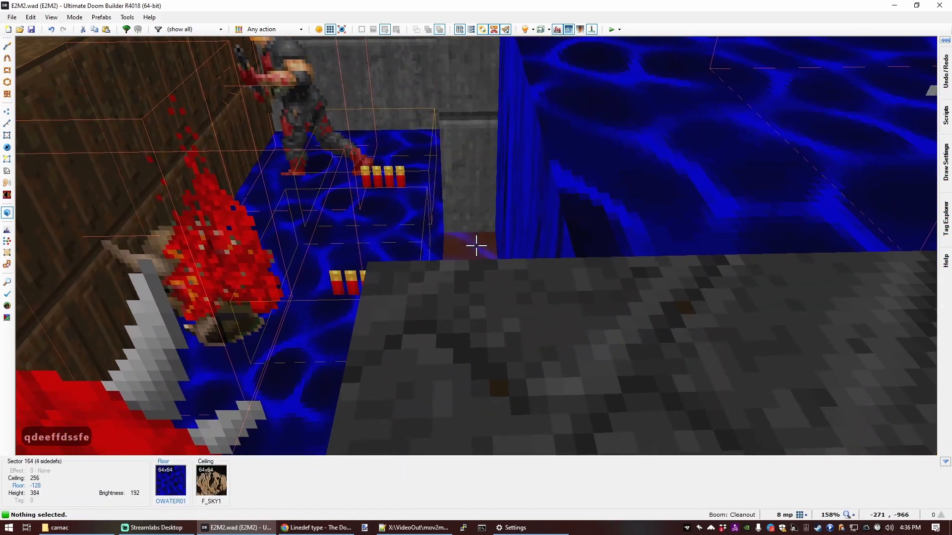
Examine the barrier's front face and the adjoining skull switch wall in 3D from the water area.
key("s")
key("d")
key("s")
key("e")
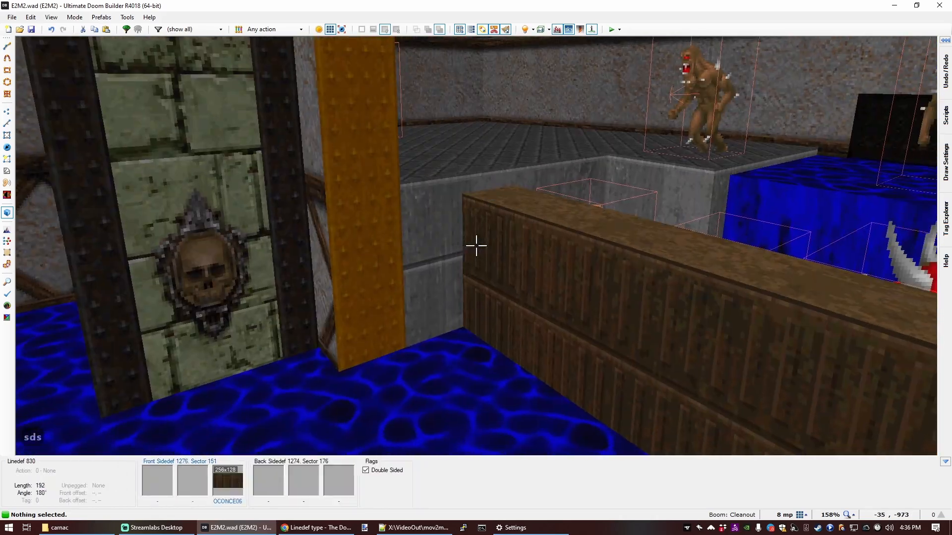
key("d")
key("s")
key("e")
key("f")
key("d")
key("e")
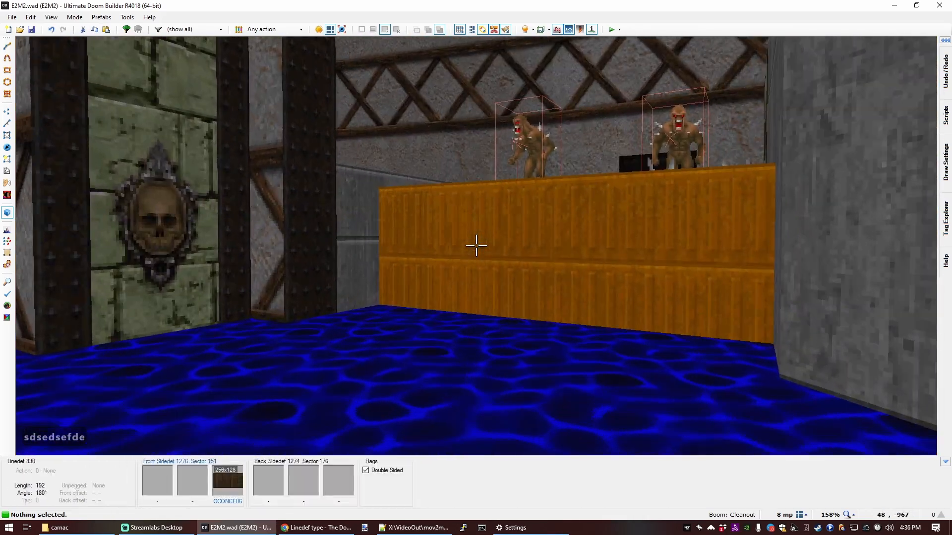
Inspect the imps, raised water channel and pit behind the wooden lift barrier in the 3D view.
key("f")
key("e")
key("f")
key("s")
key("e")
key("d")
key("e")
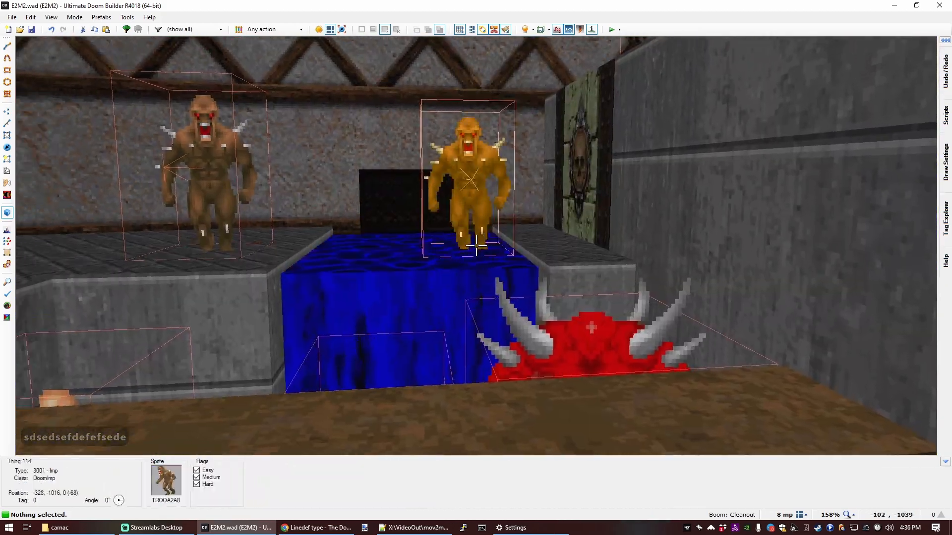
key("e")
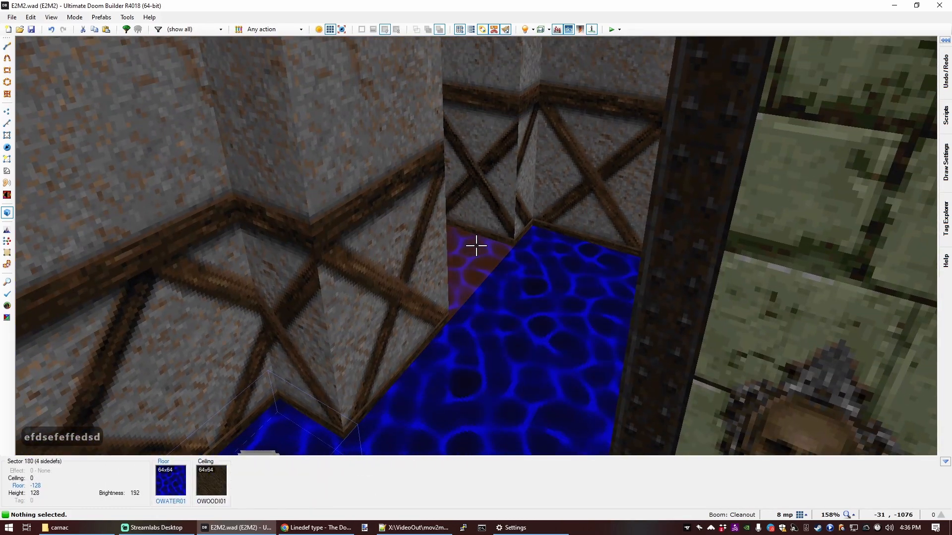
Lower the brightness of the two water passage sectors beside the skull switch to 96.
left_click(476, 246)
left_click(476, 245)
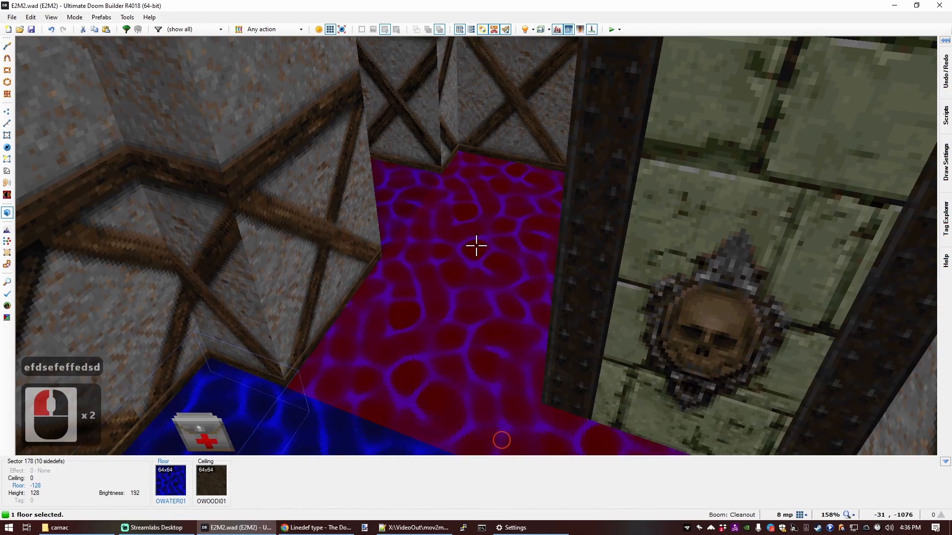
scroll(476, 246, "down", 6, "ctrl")
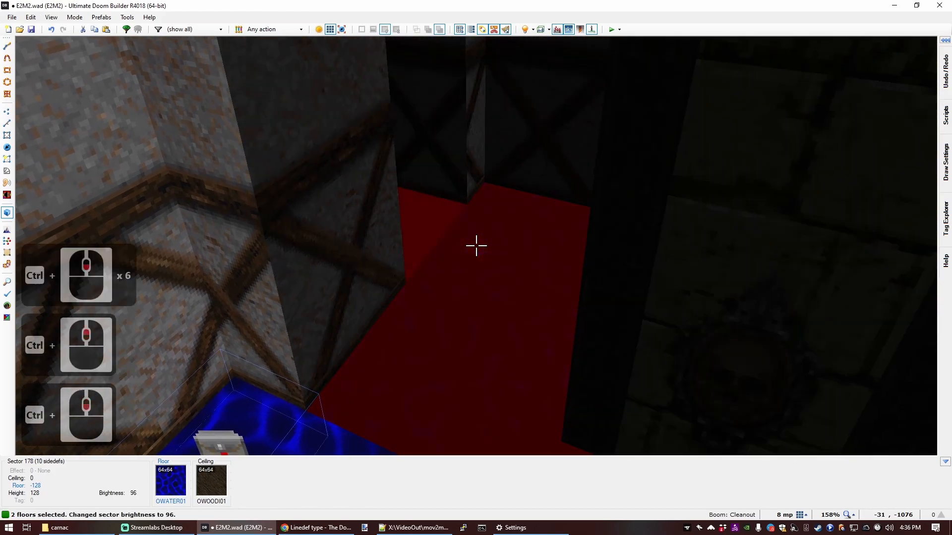
key("d")
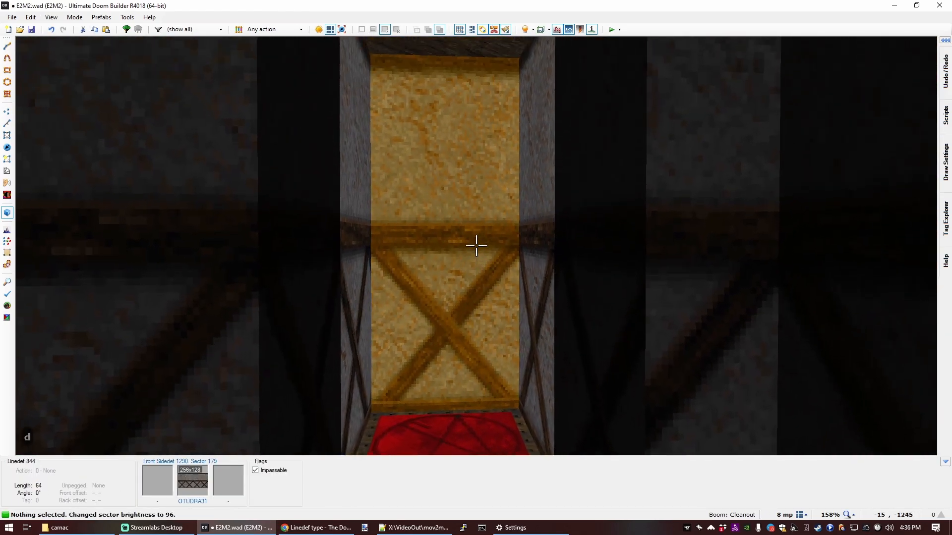
Follow the route in 3D from the teleporter alcove past the water area to the teleport destination on the wooden walkway.
key("e")
key("f")
key("d")
key("s")
key("e")
key("s")
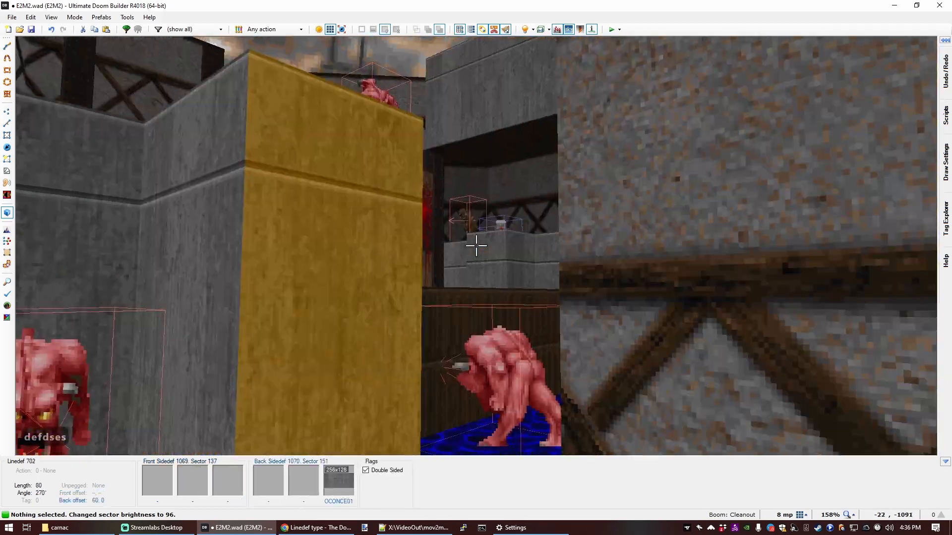
key("e")
key("f")
key("f")
key("s")
key("d")
key("s")
key("e")
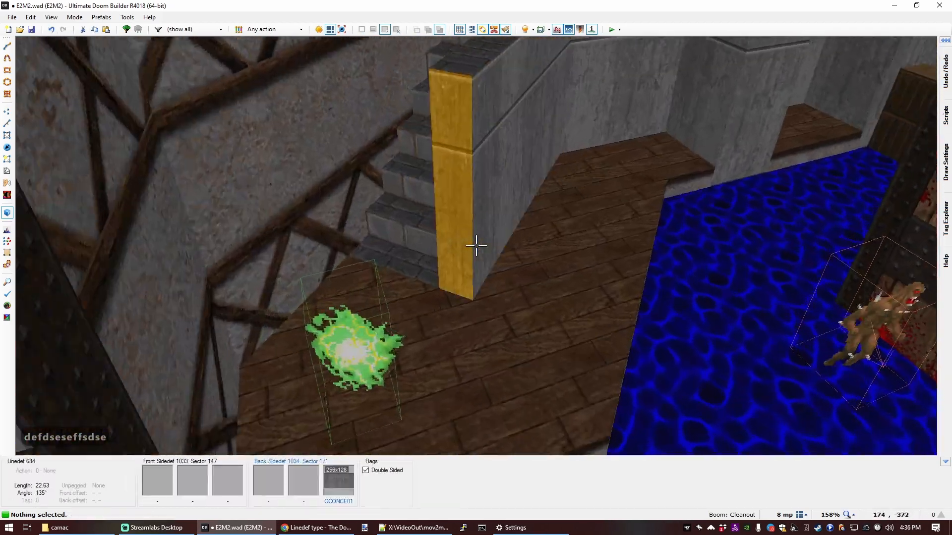
Examine the way back in 3D from the wooden walkway to the lift barrier and the monsters behind it.
key("s")
key("e")
key("s")
key("s")
key("d")
key("e")
key("s")
key("s")
key("e")
key("f")
key("e")
key("s")
key("e")
key("f")
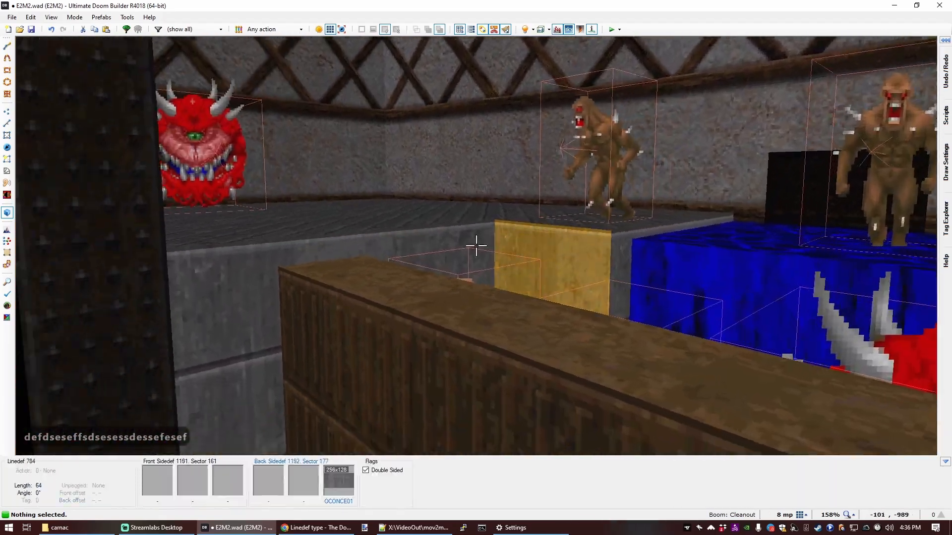
Draw a line across the darkened water sector to separate the skull switch recess from the passage to the teleporter.
key("s")
key("e")
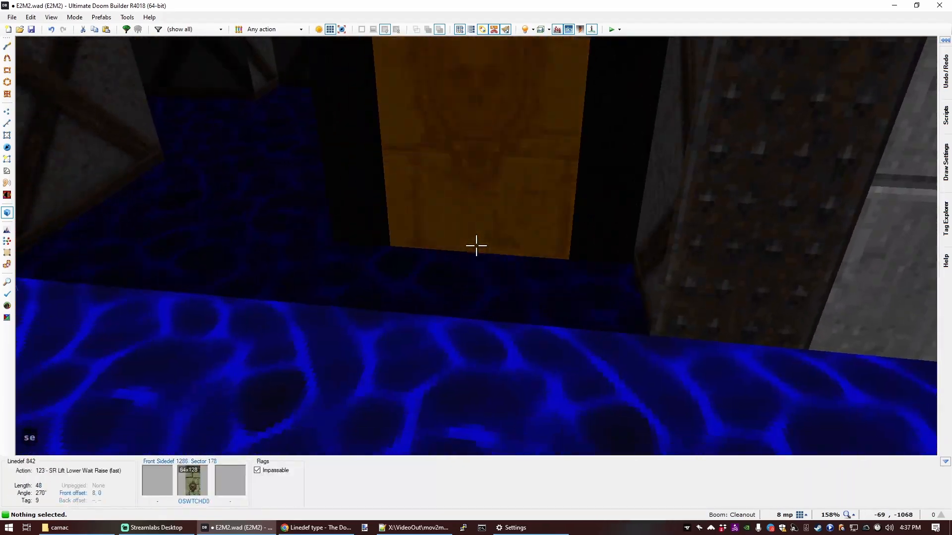
key("w")
scroll(477, 243, "up", 7)
key("ctrl+d")
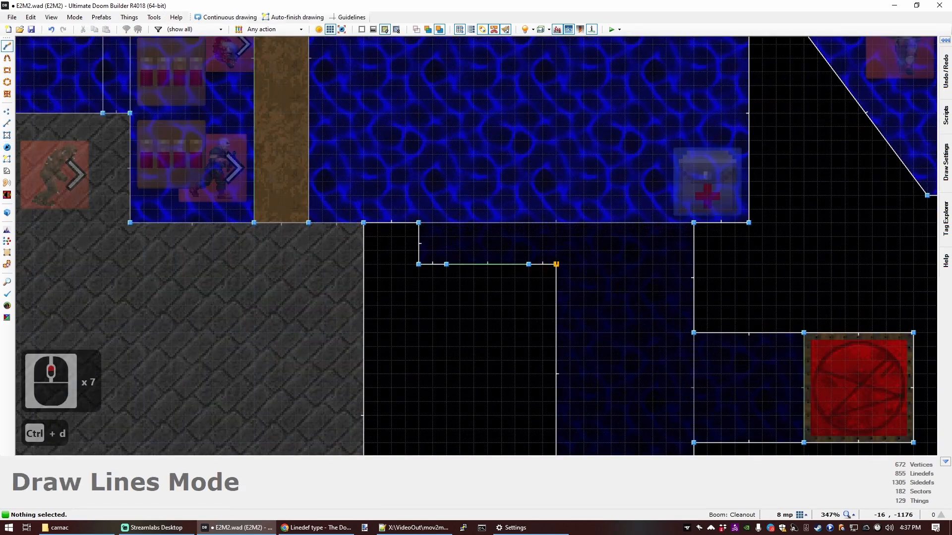
left_click(567, 222)
right_click(567, 222)
key("q")
Raise the brightness of the floor sector in front of the skull switch to 160.
key("d")
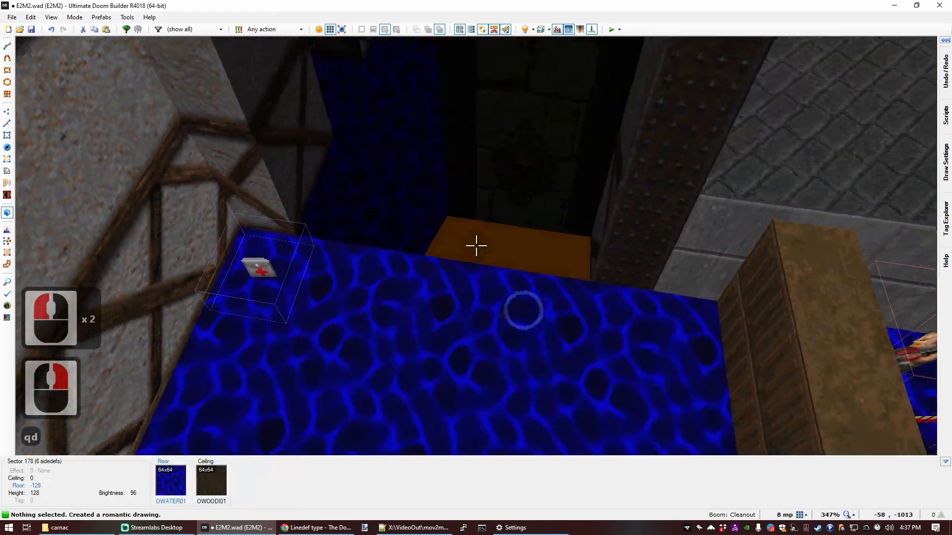
key("e")
left_click(476, 246)
scroll(476, 245, "up", 4, "ctrl")
key("c")
key("s")
key("d")
key("e")
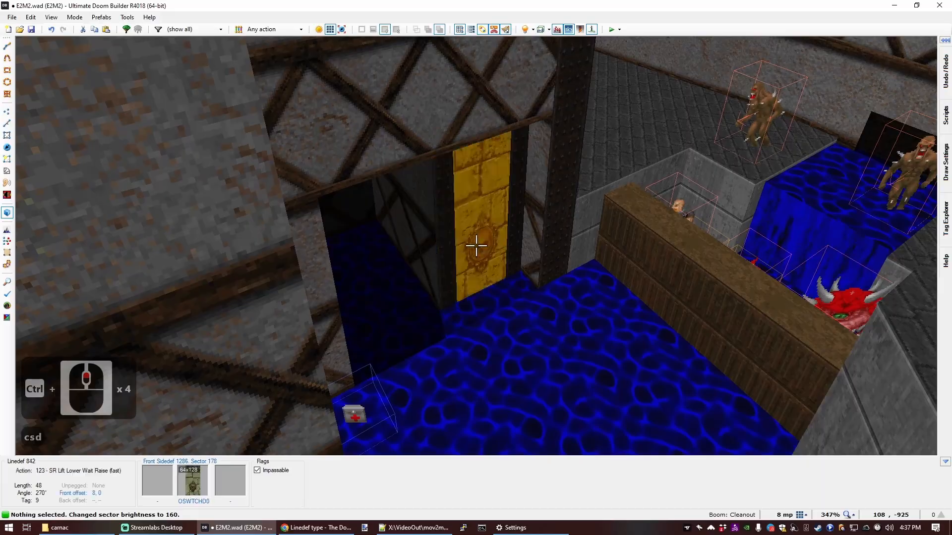
Check the relit switch recess in 3D, and save the map.
key("s")
key("e")
key("e")
key("s")
key("d")
key("e")
key("e")
key("q")
scroll(510, 218, "down", 5)
scroll(608, 175, "down", 6)
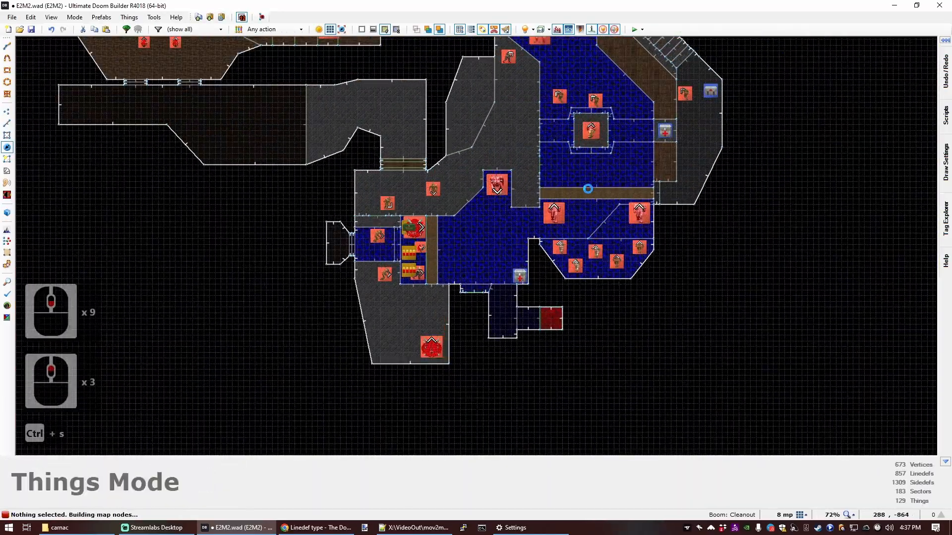
scroll(413, 248, "down", 2)
scroll(423, 191, "up", 2)
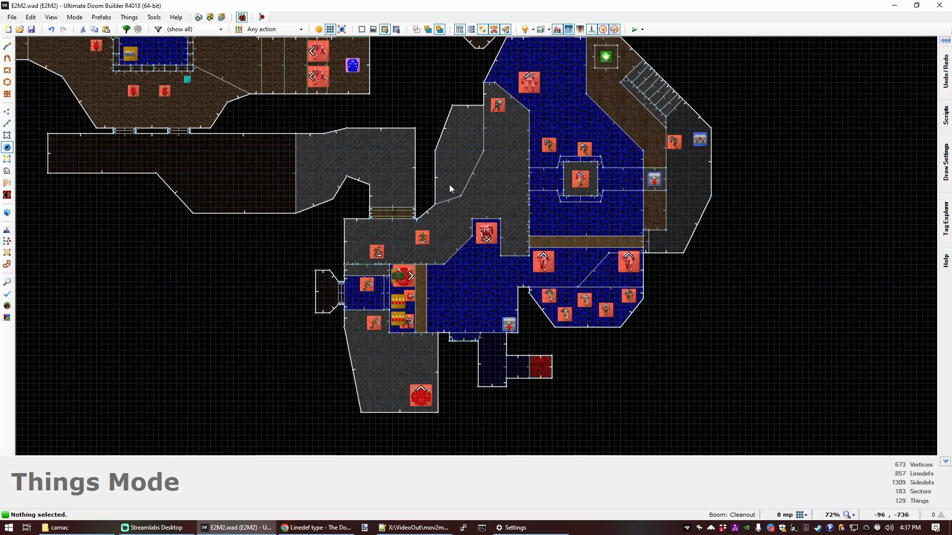
Shift the dark corridor's west end westward together with the western window and the adjoining courtyard corner.
scroll(244, 124, "up", 5)
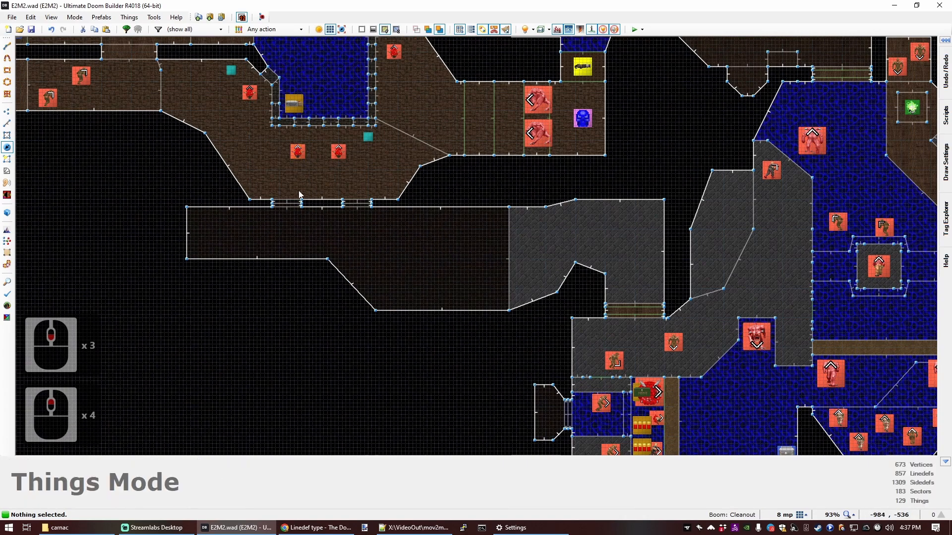
scroll(213, 211, "down", 5)
scroll(191, 197, "up", 5)
scroll(157, 212, "down", 3)
scroll(157, 212, "up", 3)
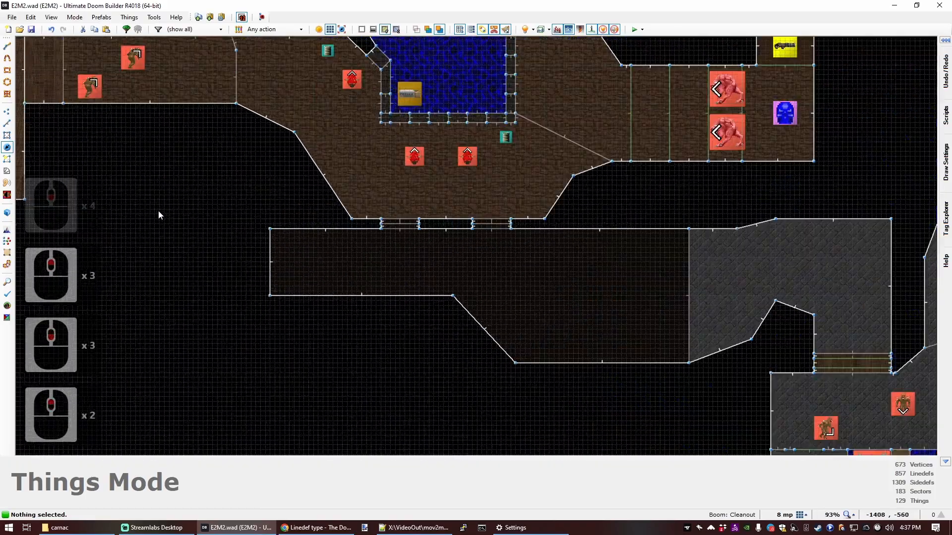
scroll(351, 220, "down", 4)
scroll(368, 223, "up", 4)
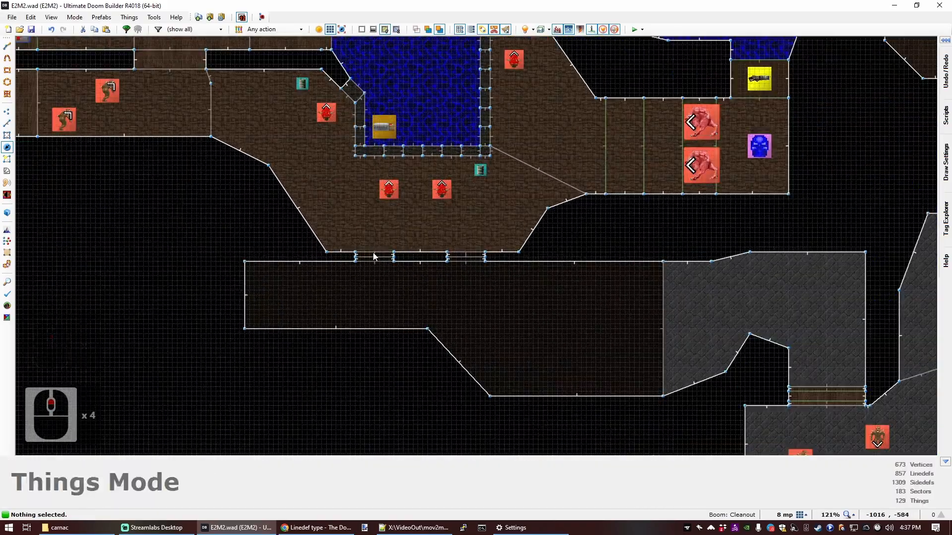
key("c")
key("v")
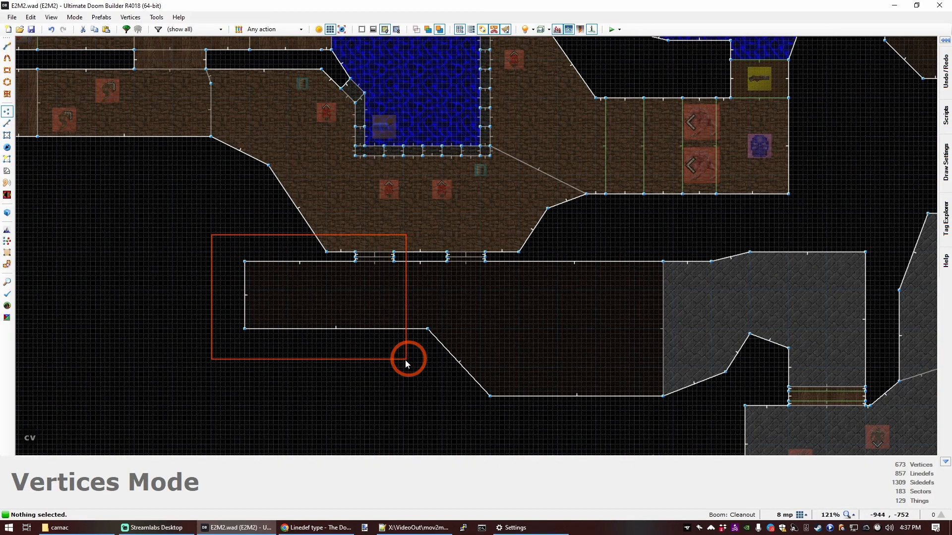
left_click_drag(406, 360, 406, 359)
left_click_drag(397, 267, 342, 266)
left_click(394, 231)
Move the bend in the corridor's southern wall southwest, level with the south edge, to form one long diagonal wall.
scroll(388, 210, "down", 3)
scroll(392, 198, "up", 3)
scroll(431, 355, "up", 3)
left_click_drag(445, 260, 276, 369)
scroll(314, 182, "down", 3)
scroll(316, 183, "up", 3)
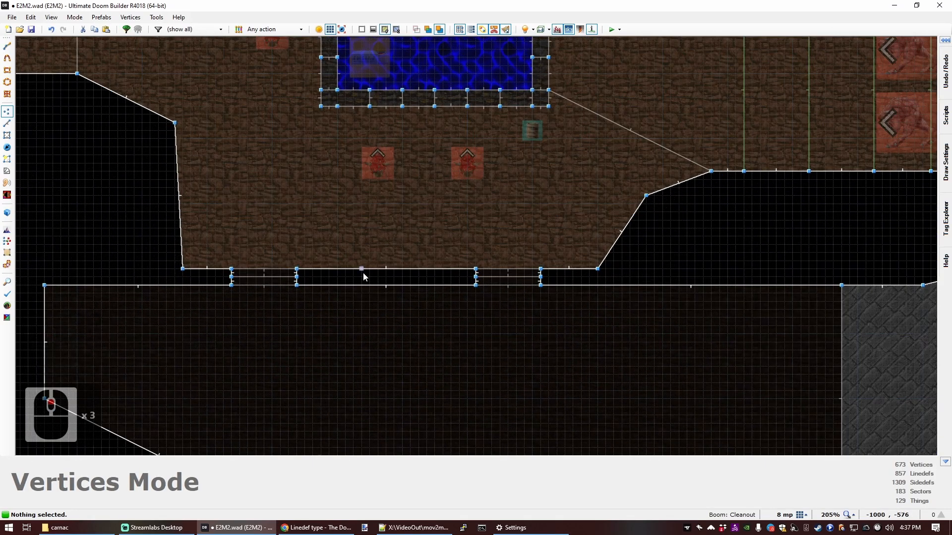
Draw an opening about 96 mp wide between the two windows to connect the courtyard with the dark corridor.
key("ctrl+d")
left_click(345, 269)
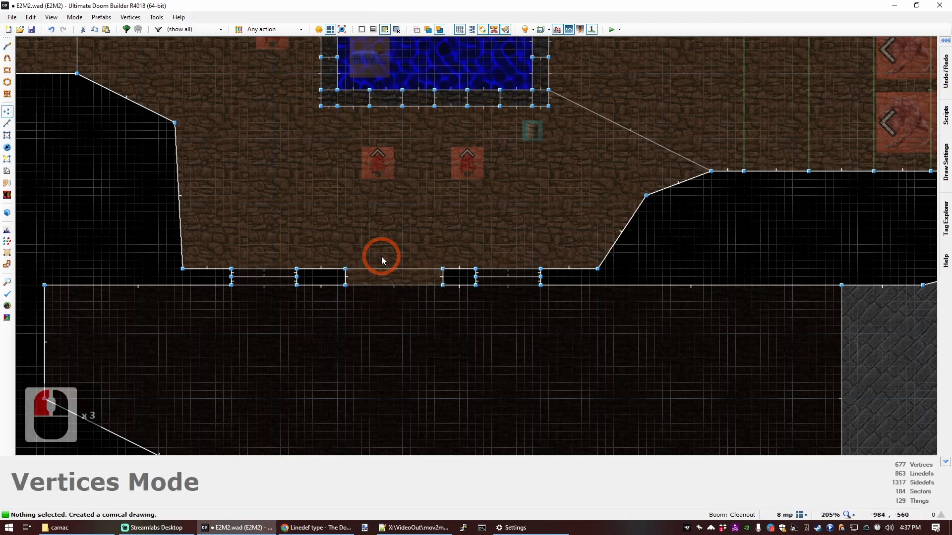
key("q")
key("e")
key("f")
key("e")
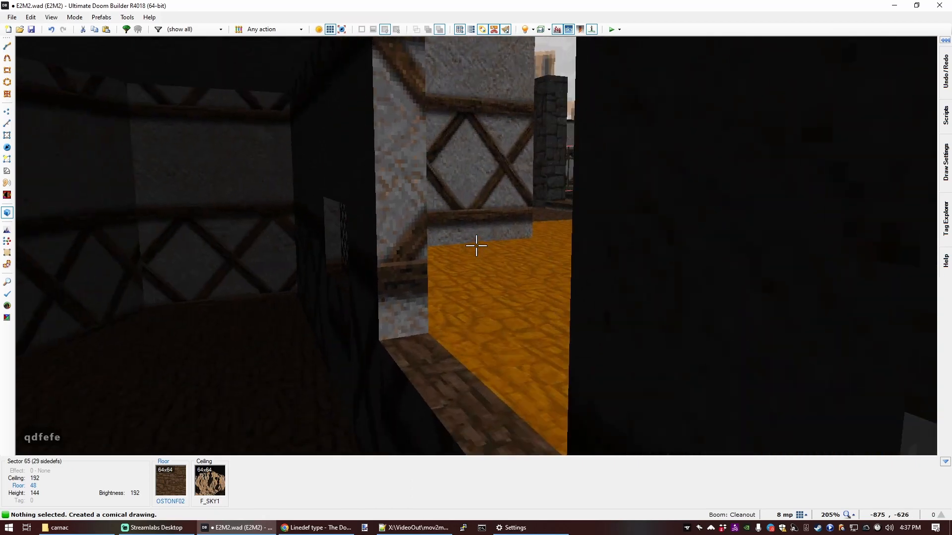
Pull the opening's two corridor-side corners south into the corridor so the adjoining walls slant, and check the shape in 3D.
key("q")
scroll(384, 247, "down", 4)
scroll(385, 247, "up", 6)
left_click_drag(433, 243, 435, 269)
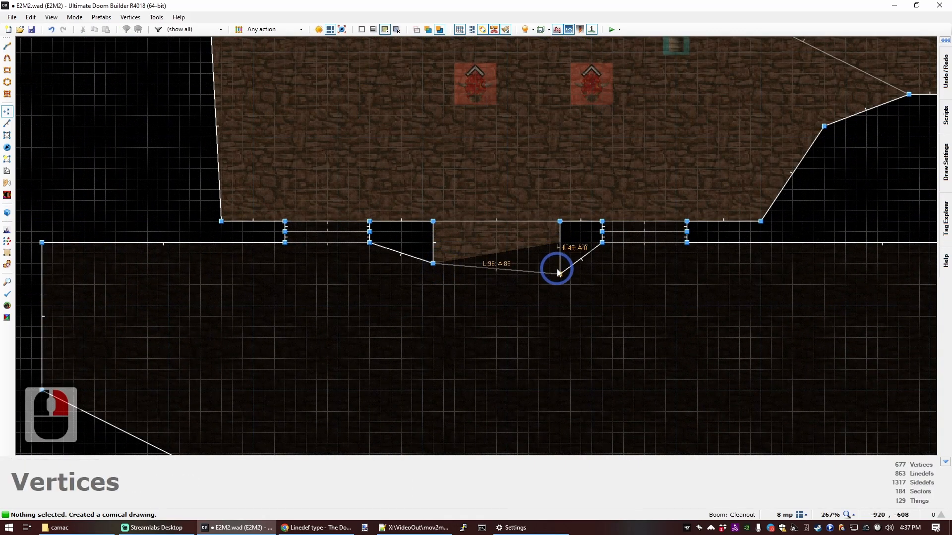
left_click_drag(558, 272, 550, 261)
key("q")
key("d")
key("e")
key("f")
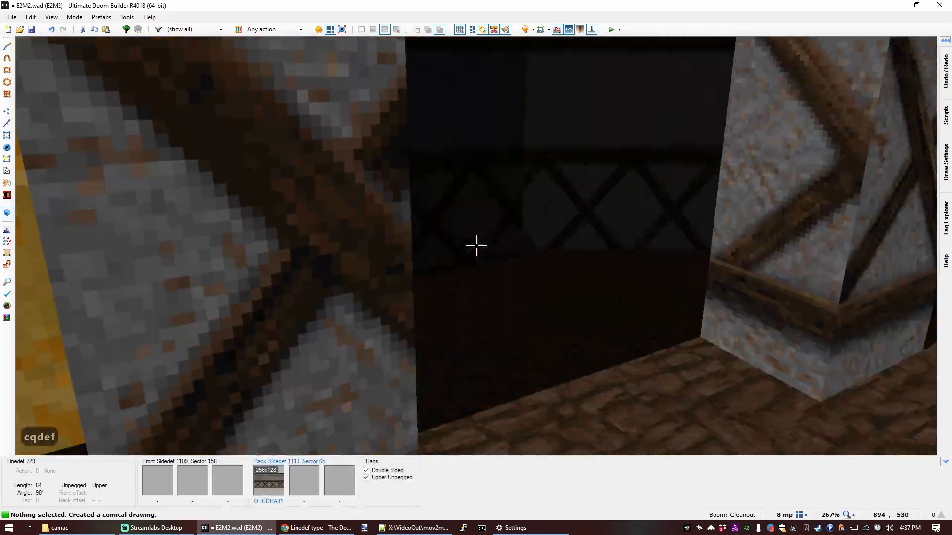
key("f")
key("e")
key("d")
Draw a rectangular alcove 128 mp wide and 80 mp deep off the corridor's south wall, opposite the new opening.
key("q")
scroll(445, 242, "down", 5)
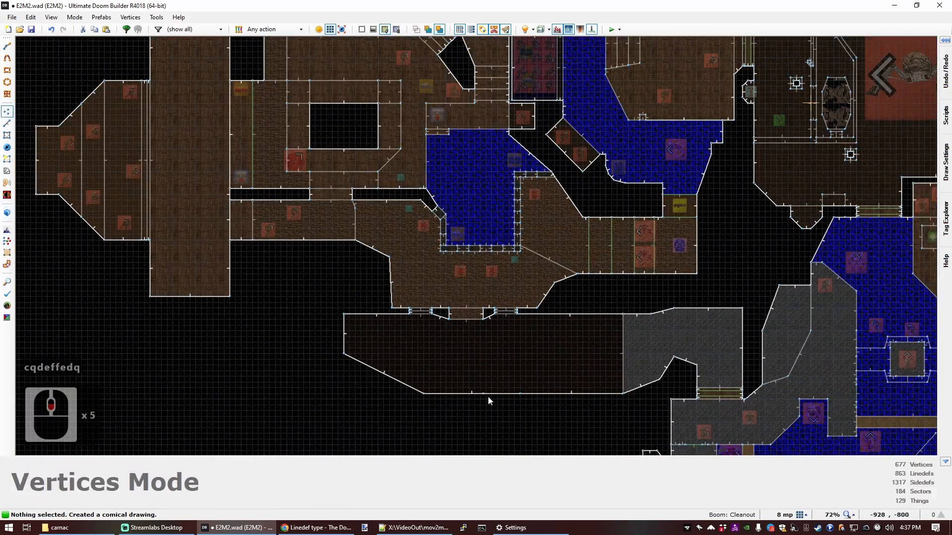
scroll(476, 391, "up", 3)
scroll(417, 400, "down", 2)
scroll(407, 347, "up", 4)
key("ctrl+d")
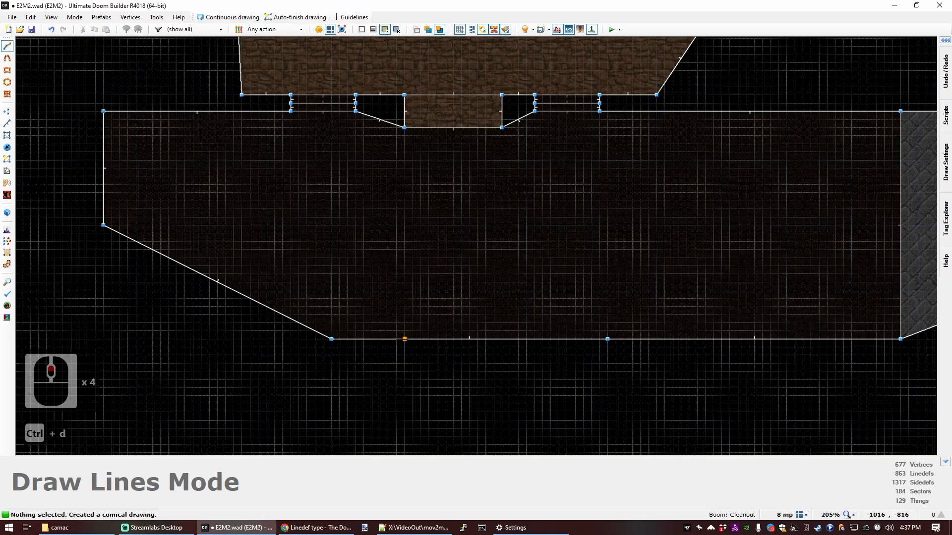
left_click_drag(404, 339, 412, 412)
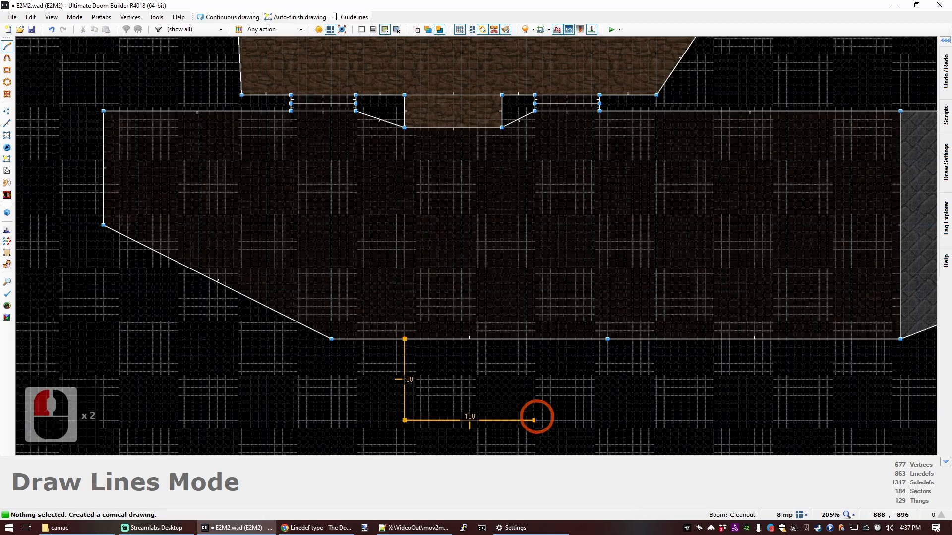
left_click(526, 340)
scroll(440, 296, "down", 2)
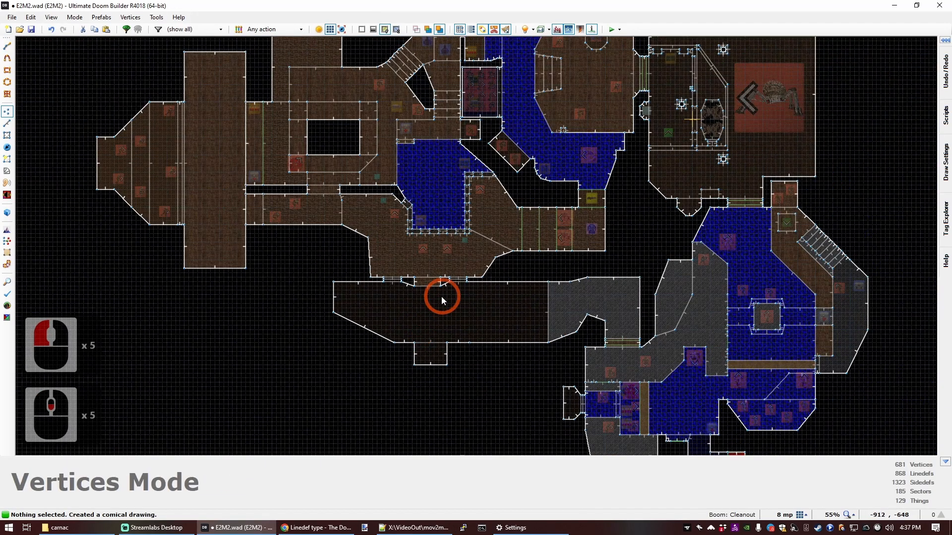
Draw a 32 by 32 square sector in the middle of the smaller water pool.
scroll(432, 181, "up", 3)
key("ctrl+d")
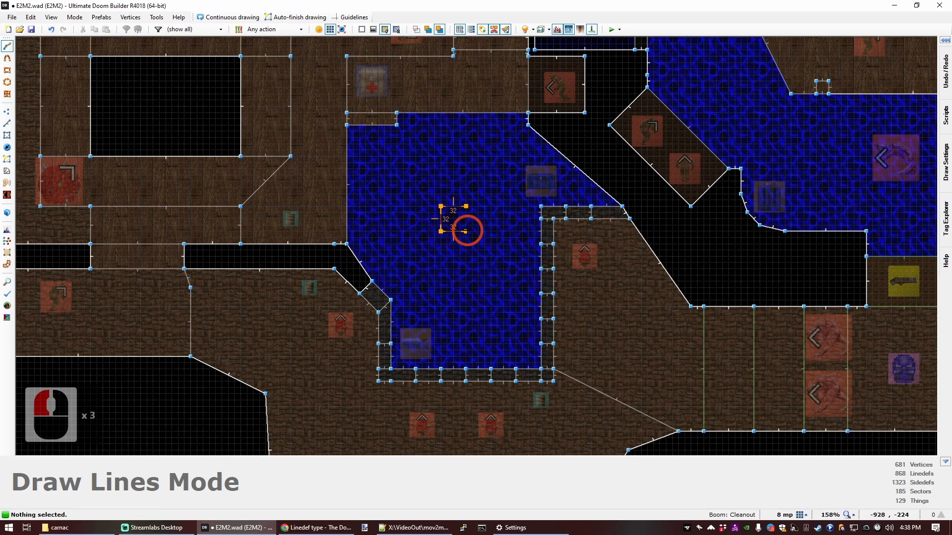
left_click(466, 231)
left_click(441, 206)
Draw a 16 by 16 square sector at the west end of the recess between the two barred windows.
scroll(448, 370, "down", 3)
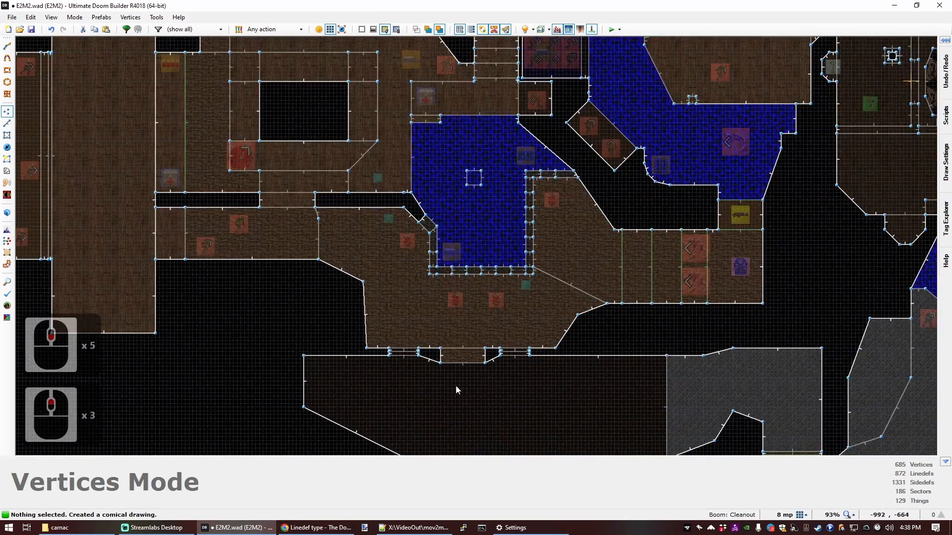
scroll(456, 281, "up", 8)
key("ctrl+d")
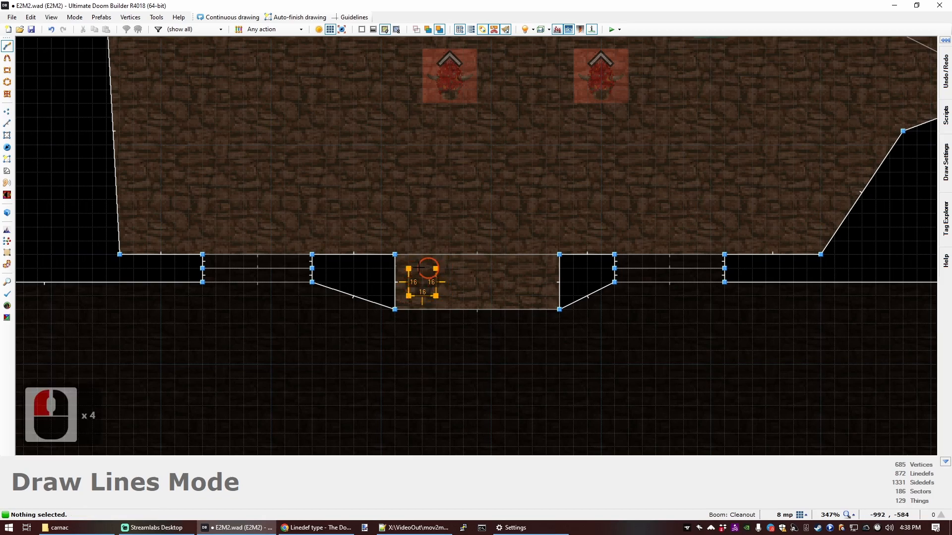
left_click(409, 268)
Copy the small square sector and paste two more, spacing all three evenly along the recess.
key("ctrl+c")
key("ctrl+v")
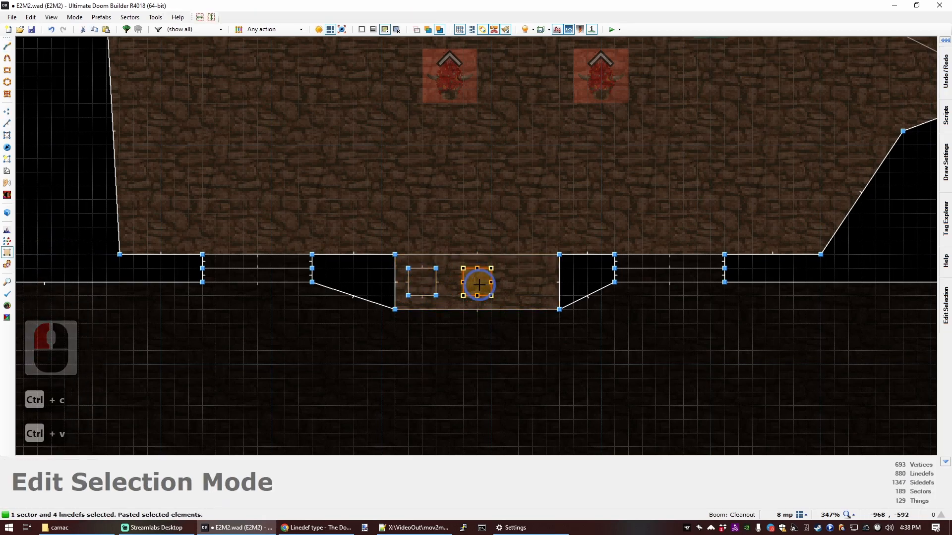
left_click(479, 285)
key("ctrl+v")
left_click(519, 296)
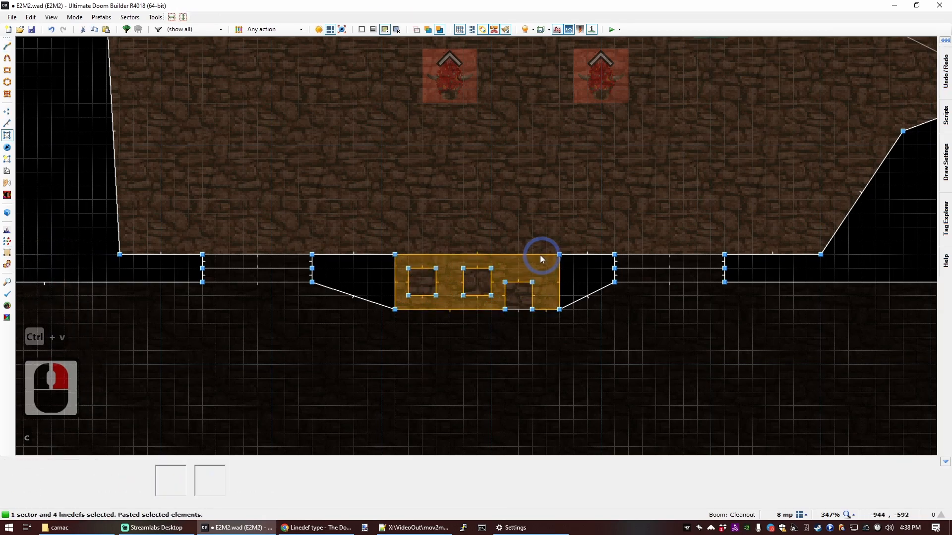
left_click(526, 283)
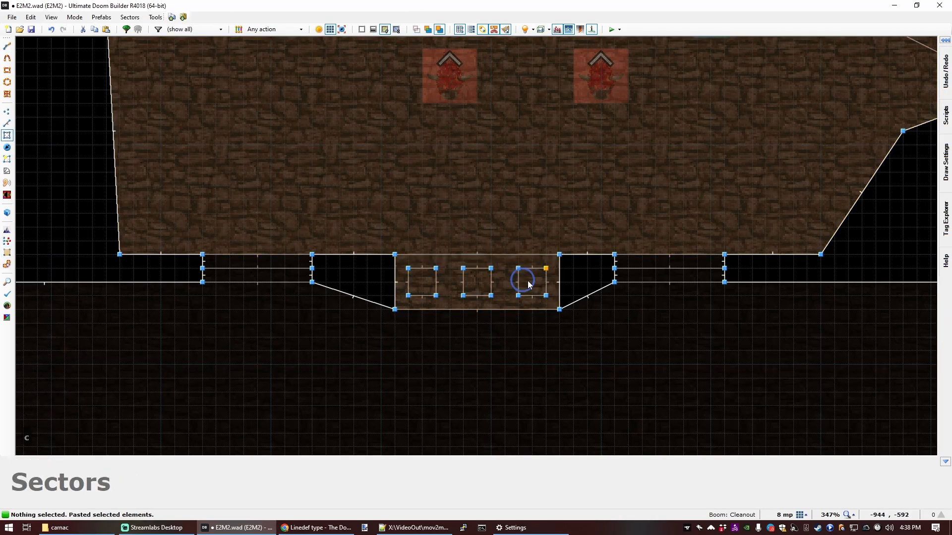
Raise the floor of the small square sector in the water pool to 128 to form a pillar.
scroll(441, 283, "down", 5)
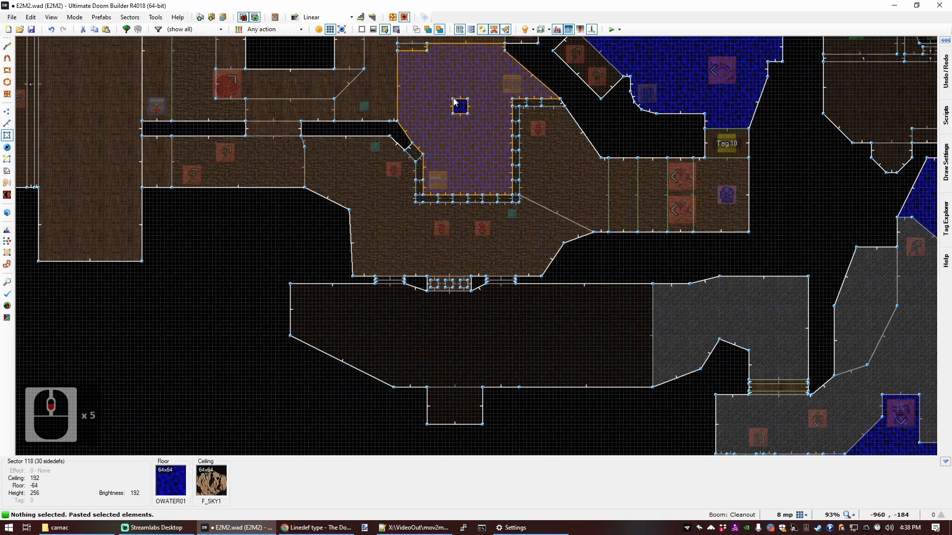
key("q")
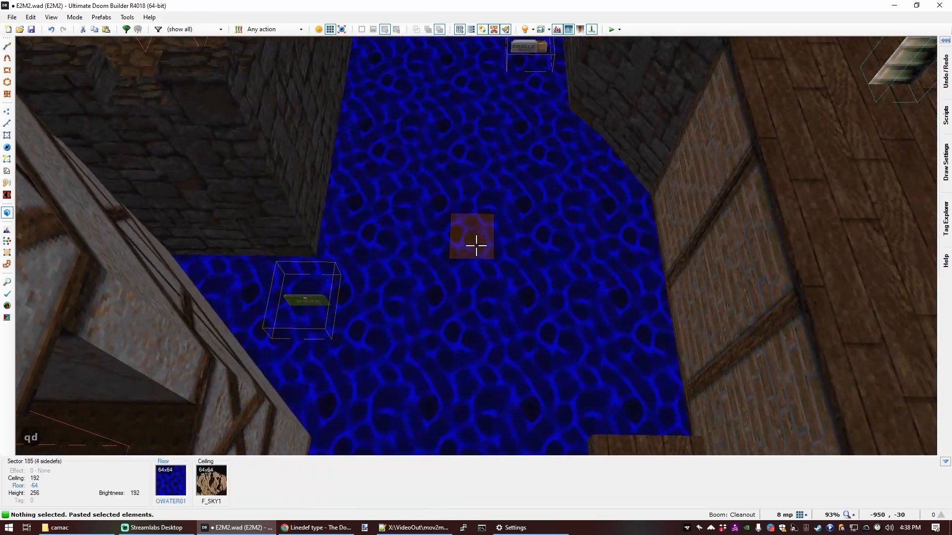
left_click(476, 247)
scroll(475, 246, "up", 17)
scroll(476, 245, "up", 9)
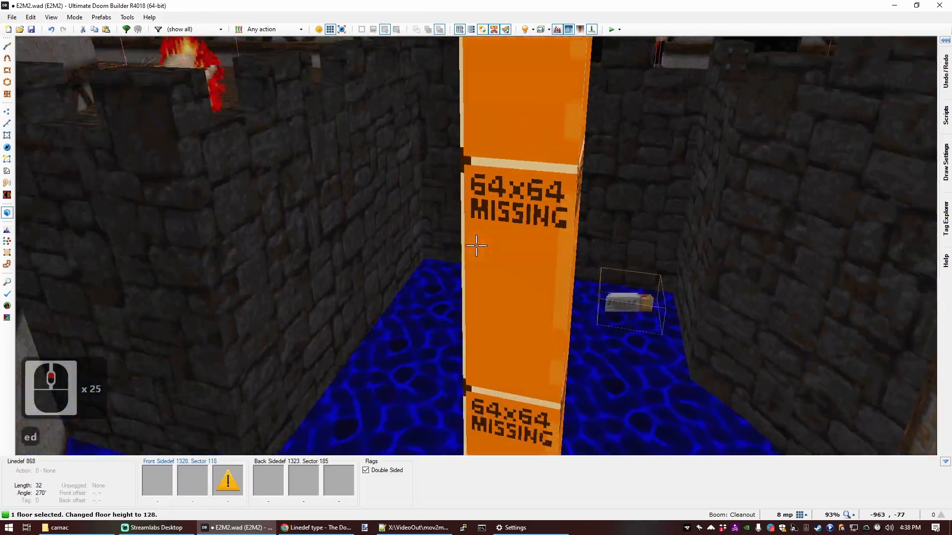
scroll(476, 245, "down", 1)
Place a Yellow skullkey thing on the pool's pillar and save the map.
key("q")
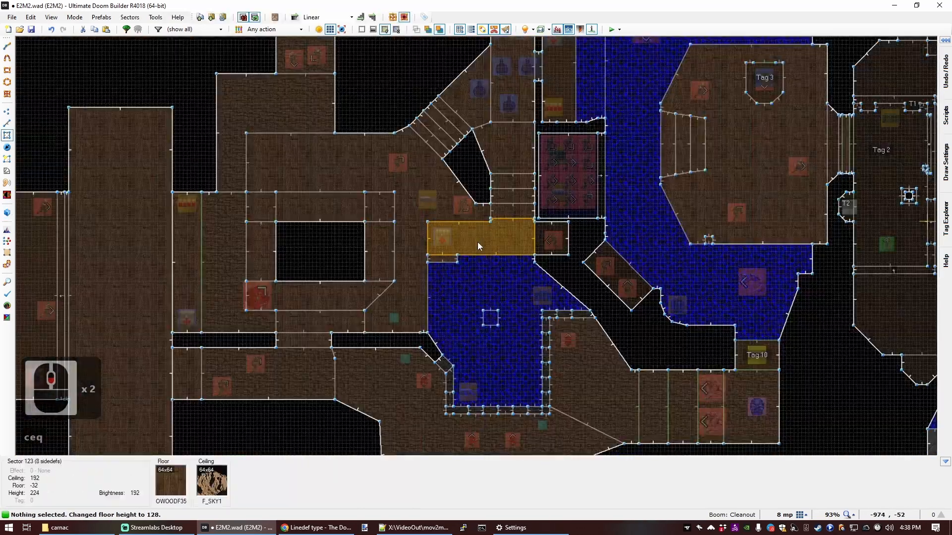
scroll(477, 242, "up", 8)
key("t")
double_click(503, 362)
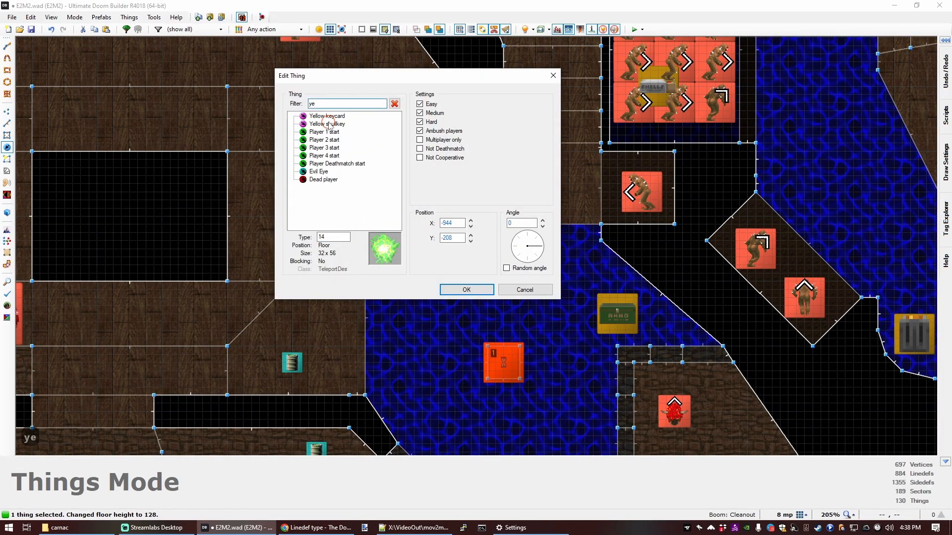
double_click(328, 124)
key("c")
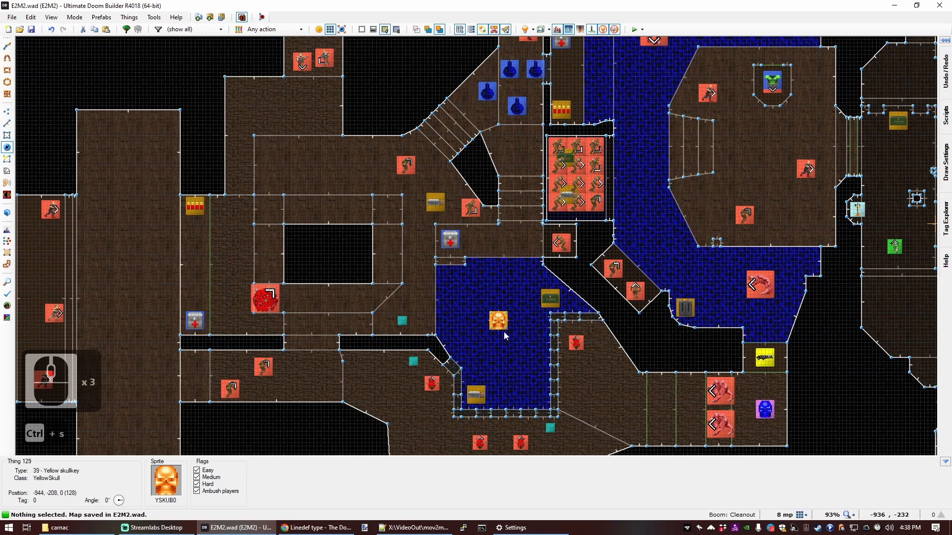
Examine the skull key pillar and the surrounding courtyard from several viewpoints in the 3D view.
key("q")
key("d")
key("e")
key("s")
key("e")
key("d")
key("s")
key("e")
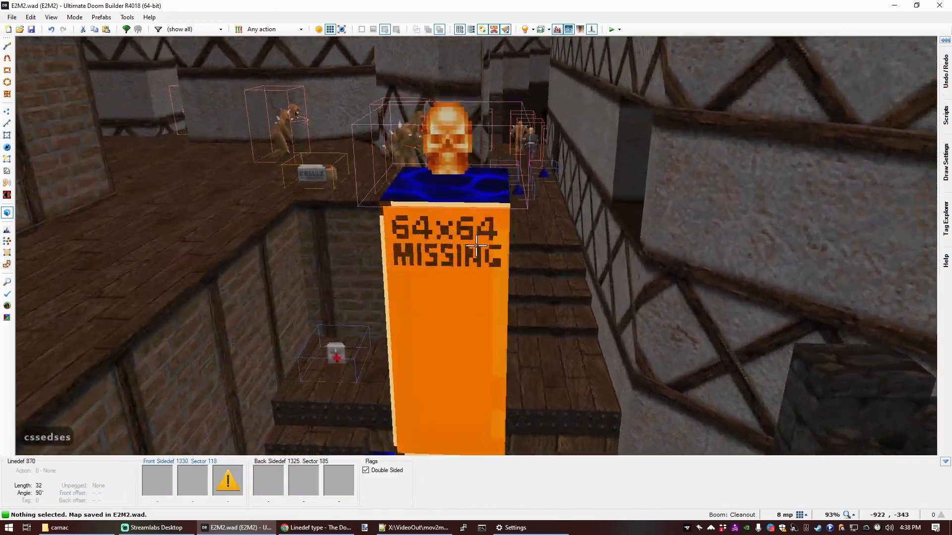
key("s")
key("d")
key("s")
key("e")
key("f")
key("e")
key("f")
key("d")
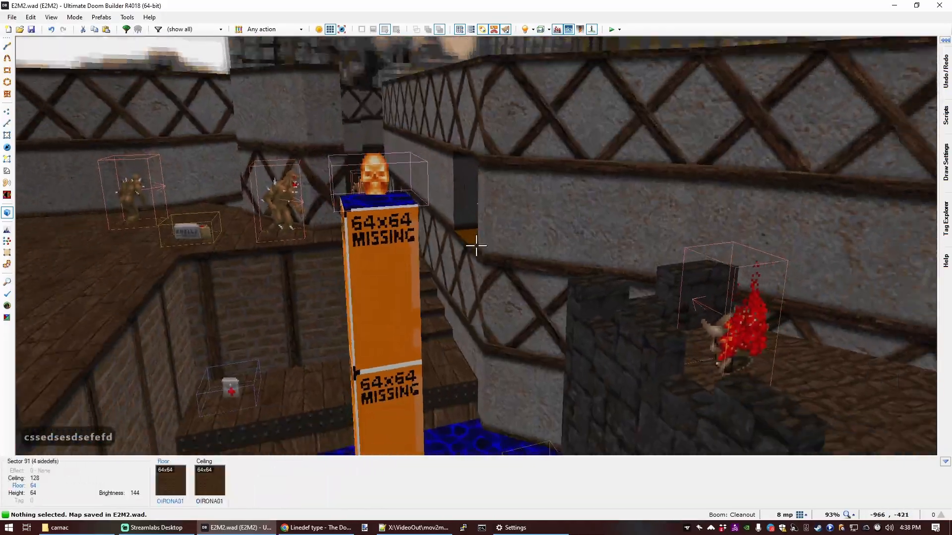
key("e")
key("s")
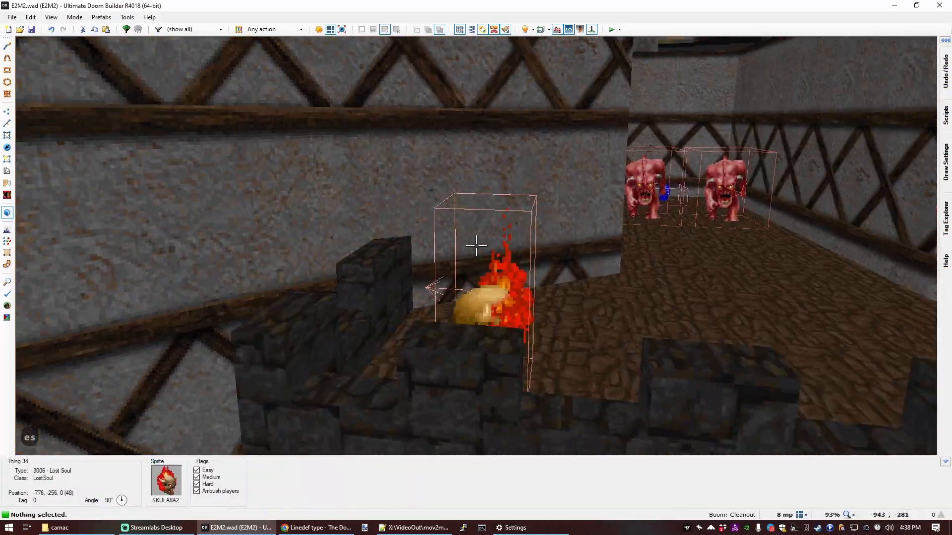
key("e")
key("f")
key("q")
Apply the OTUDRB23 texture to the chaingun platform's front face above the water, filtering the textures by TU.
scroll(504, 240, "up", 3)
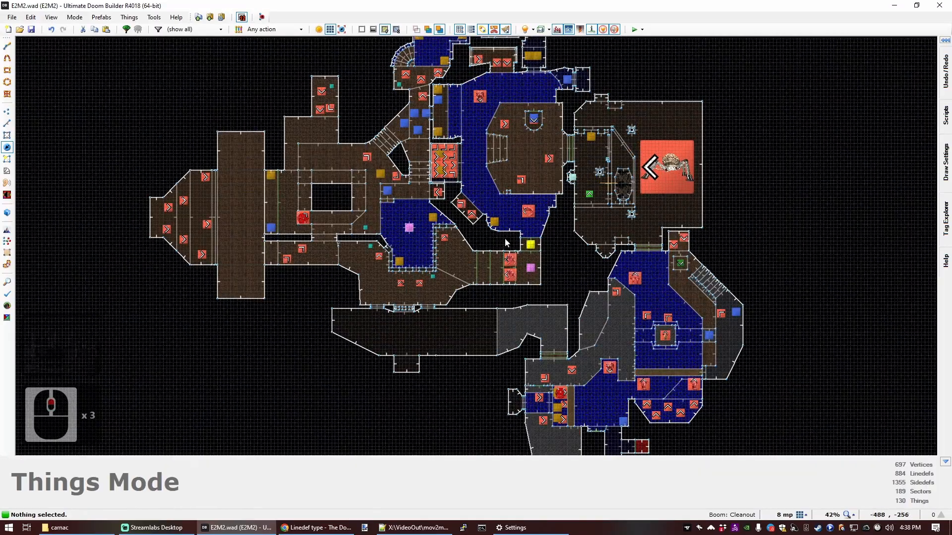
scroll(504, 243, "down", 4)
scroll(606, 337, "up", 5)
scroll(619, 343, "down", 5)
scroll(597, 233, "up", 4)
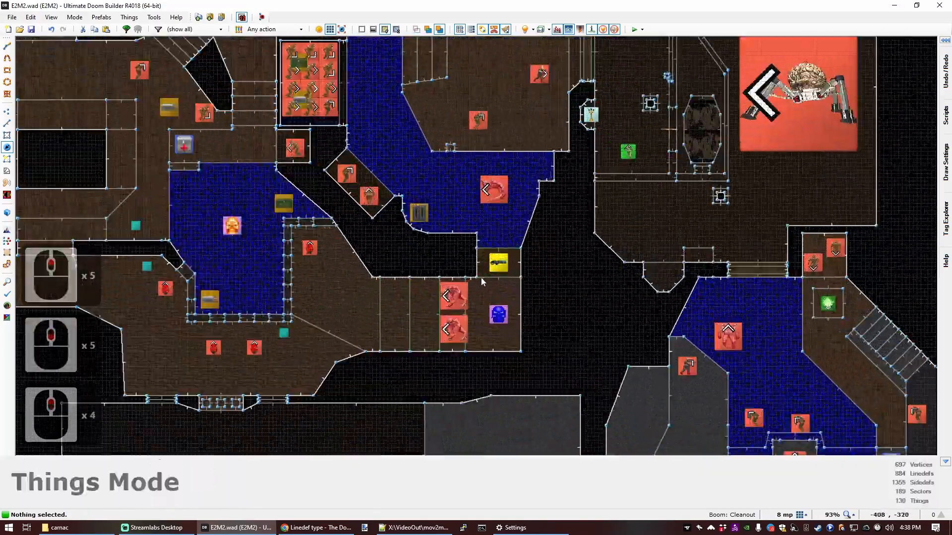
key("q")
key("d")
key("s")
key("e")
key("s")
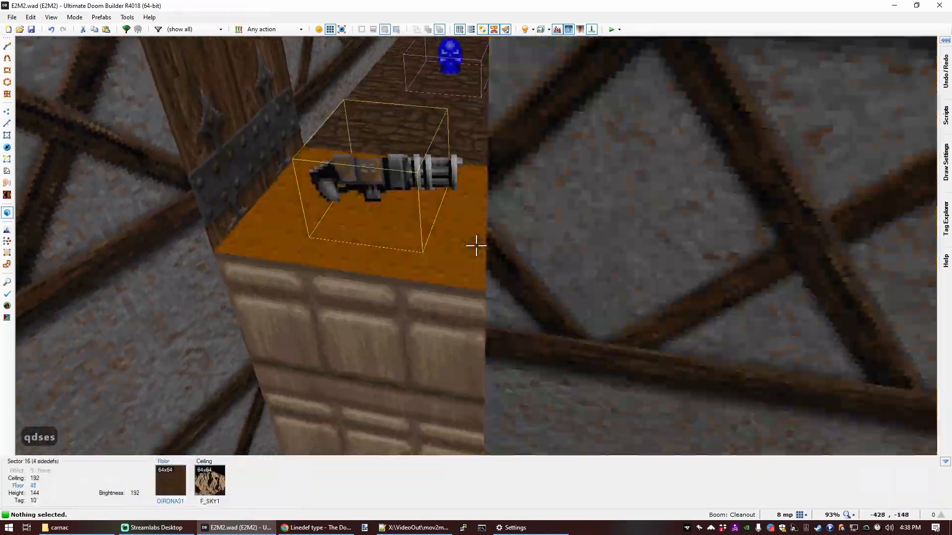
left_click(476, 246)
key("c")
key("s")
key("e")
key("d")
right_click(476, 246, "ctrl")
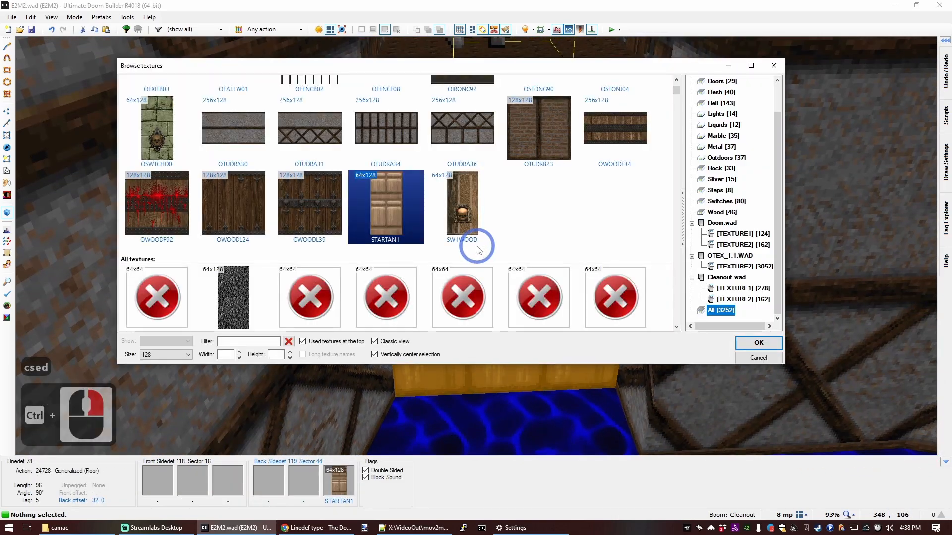
type("TUU")
key("BackSpace")
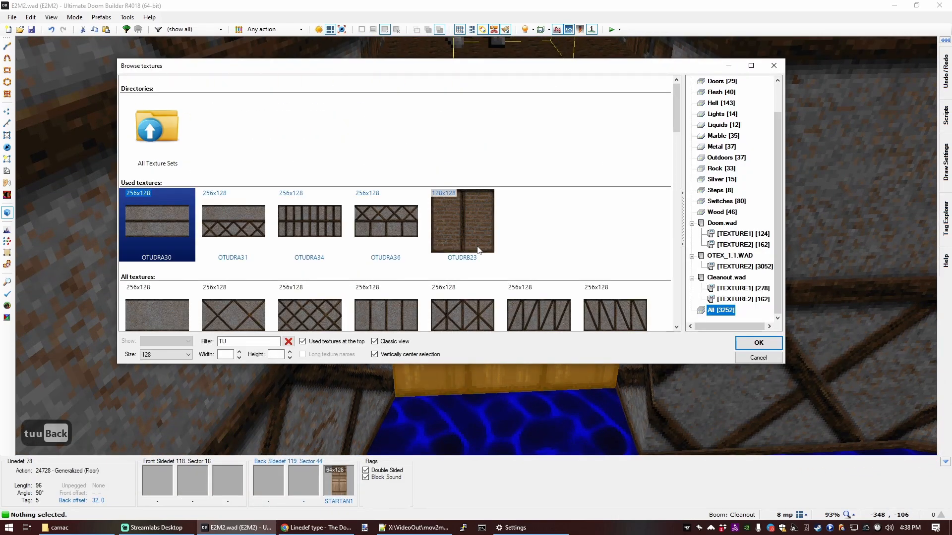
double_click(441, 244)
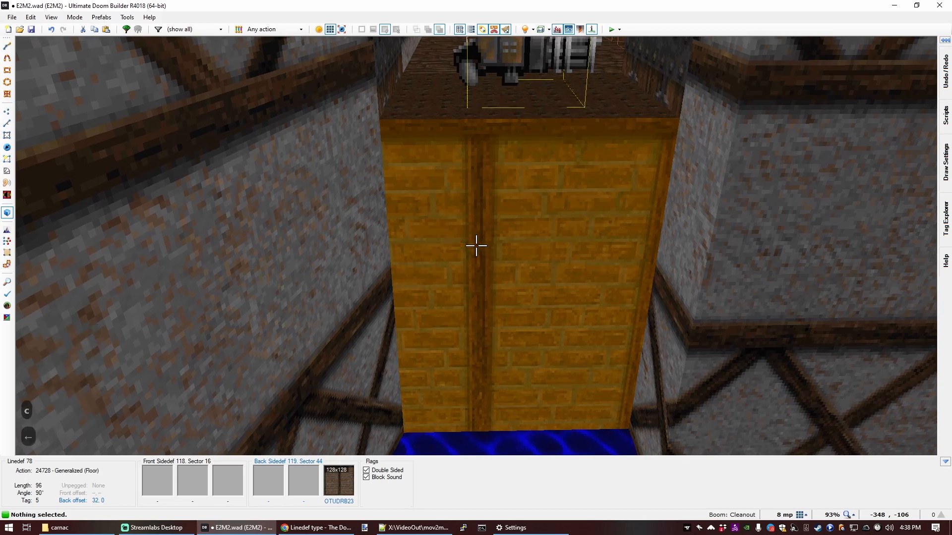
Set the horizontal texture offset of the chaingun platform's front face to -16.
key("Left")
key("Left")
key("c")
key("f")
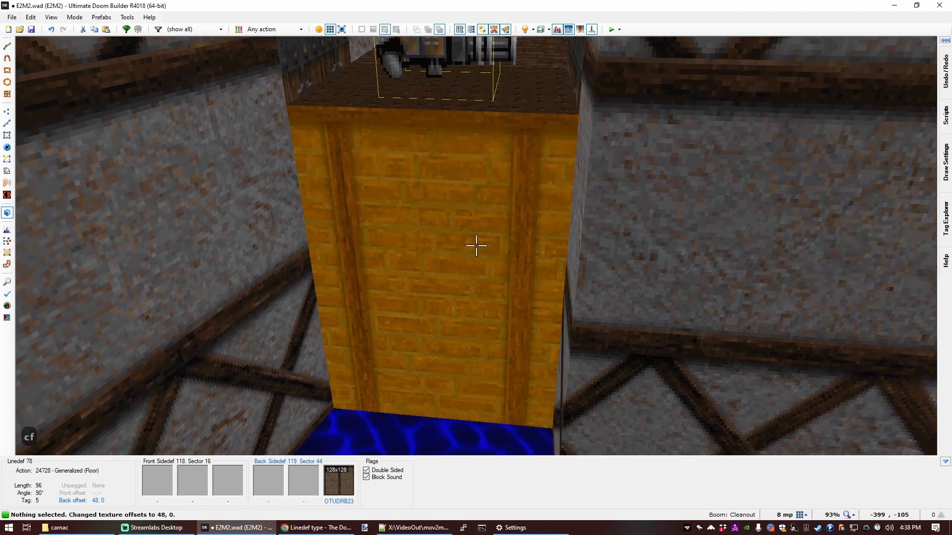
key("ctrl+shift+Right")
key("ctrl+shift+Right")
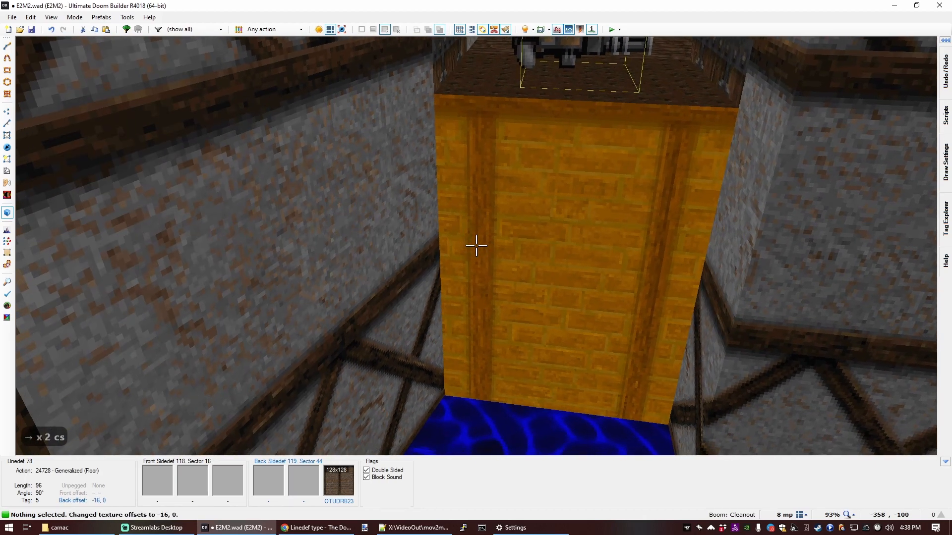
Lower the chaingun platform's floor to -16 and apply OTUDRB23 to the exposed rear face with a horizontal offset of -16.
left_click(476, 245)
scroll(476, 245, "down", 8)
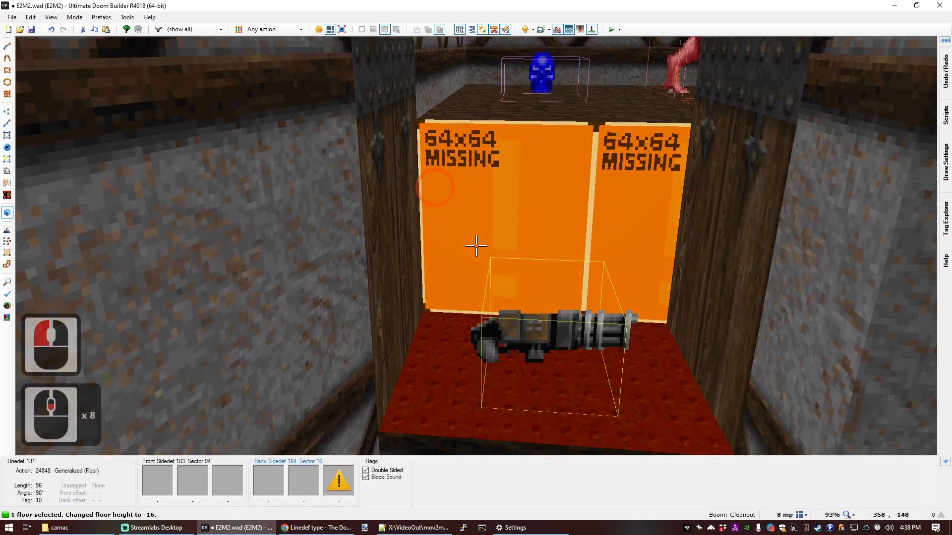
left_click(475, 245)
key("ctrl+c")
key("ctrl+v")
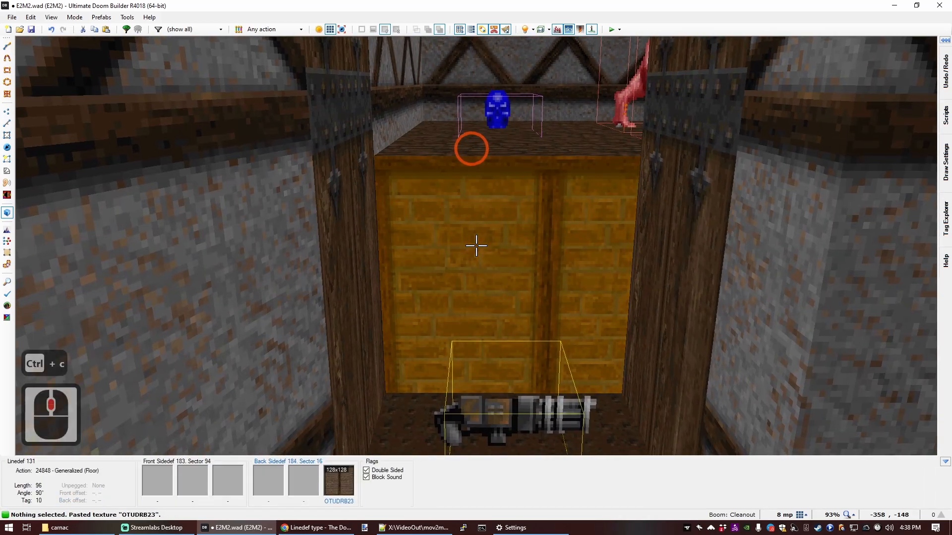
key("Right")
key("Right")
key("c")
Insert two vertices on the chaingun platform's water-side edge, splitting it into 16, 64 and 16 unit lines.
key("q")
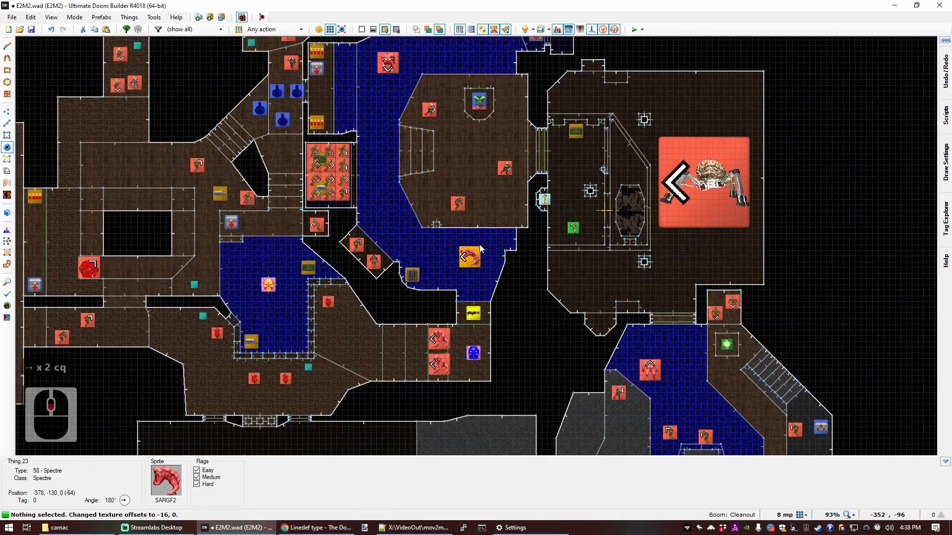
scroll(480, 247, "down", 3)
scroll(436, 254, "up", 10)
key("t")
key("c")
key("v")
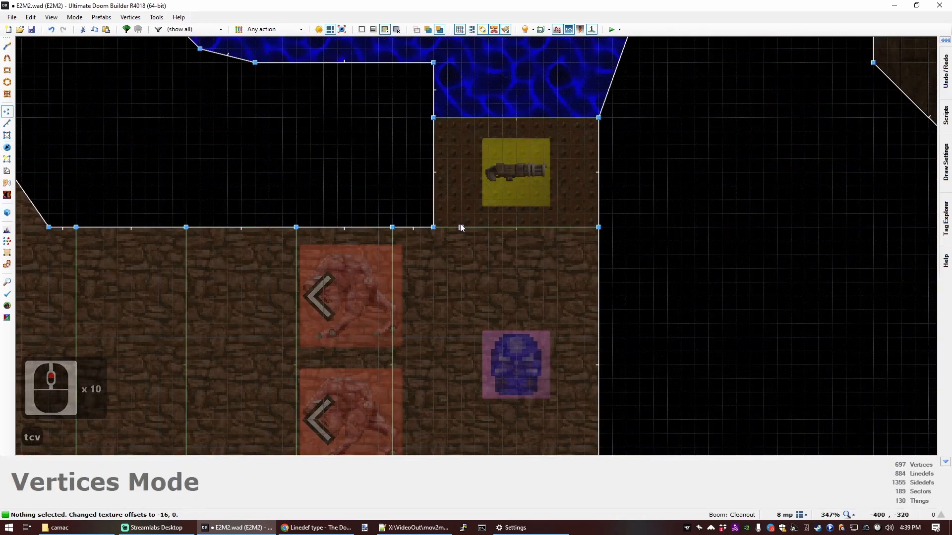
left_click(572, 118)
left_click(497, 141)
Apply the OBKMTD15 texture to the two 16-unit end strips of the platform's front face.
key("c")
key("q")
key("d")
key("e")
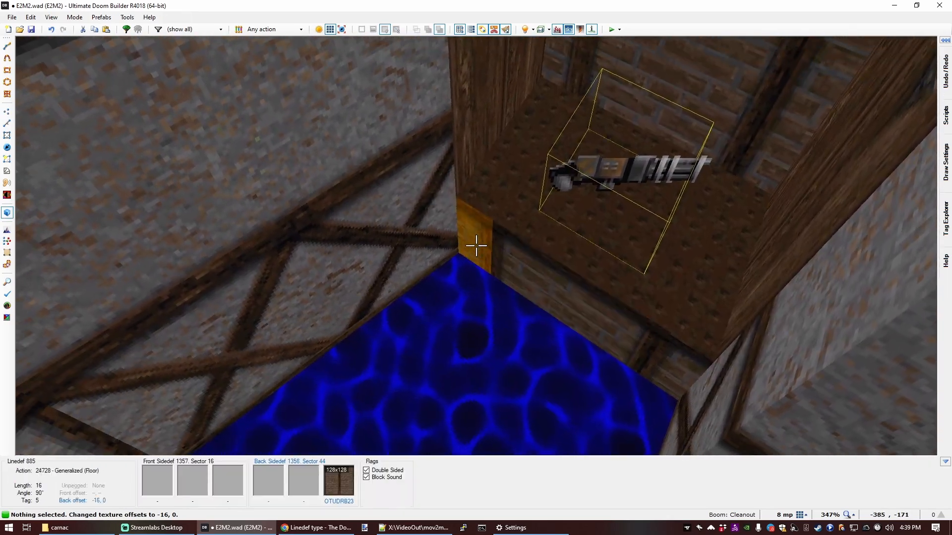
left_click(476, 245)
left_click(476, 246)
right_click(476, 245, "ctrl")
type("bl")
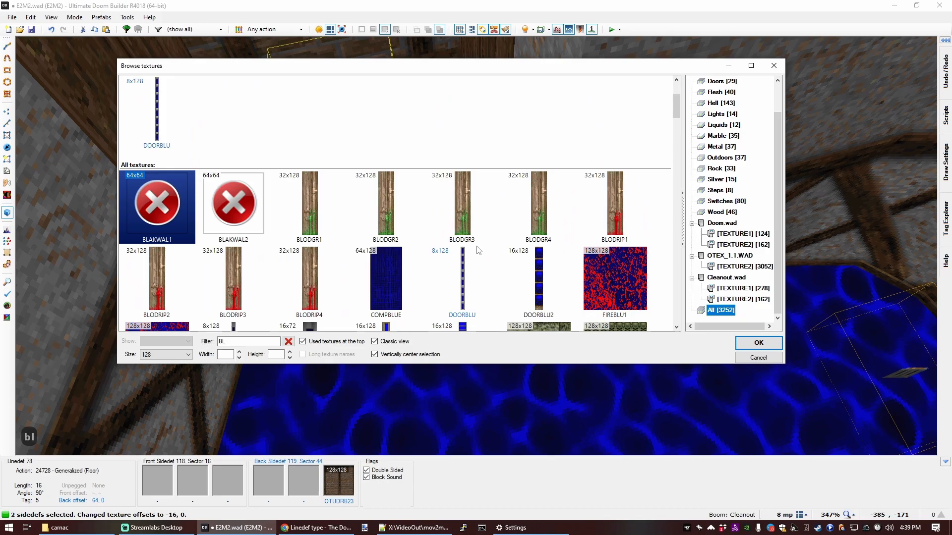
key("BackSpace")
type("k")
double_click(212, 115)
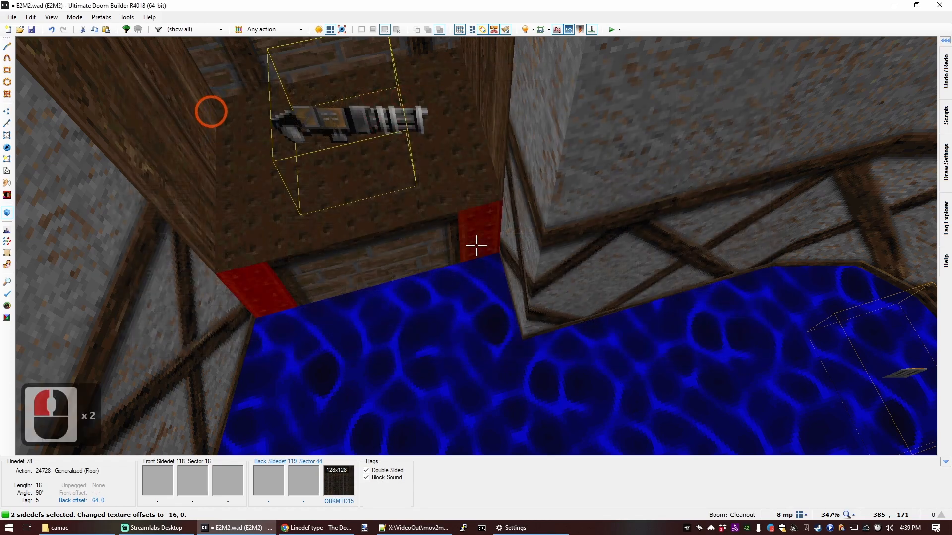
Raise the chaingun platform's floor to 48 and clear the selection.
left_click(476, 245)
key("d")
scroll(476, 245, "up", 9)
scroll(476, 246, "up", 1)
key("c")
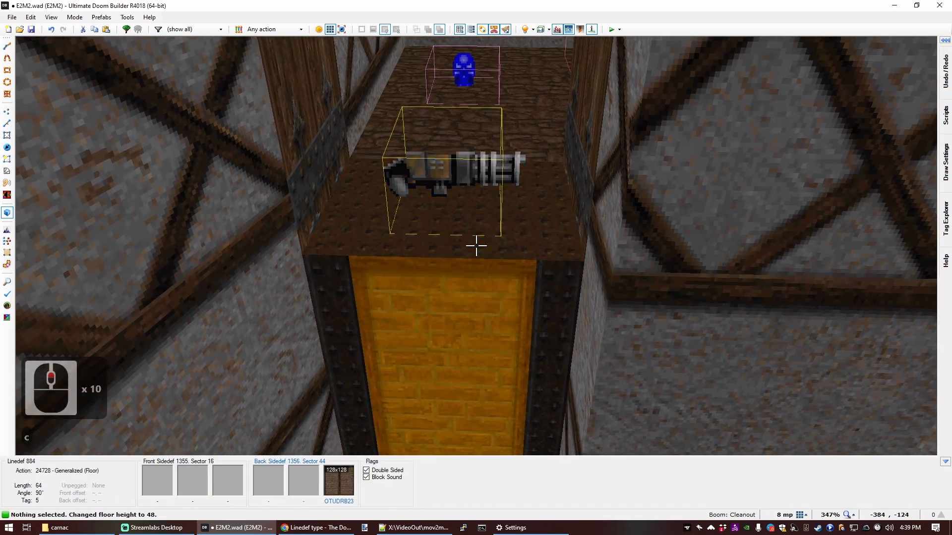
Inspect the chaingun platform's trimmed edges and the adjoining walls in the 3D view.
key("d")
key("e")
key("s")
key("e")
key("f")
key("s")
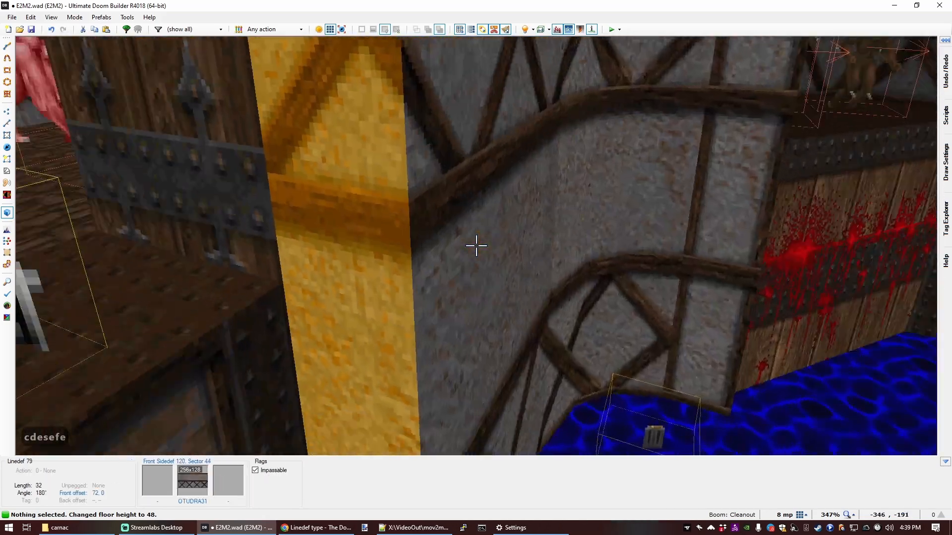
Draw a shallow trapezoidal alcove on the south wall of the dark room's recess and narrow the recess to centre it.
key("ctrl+d")
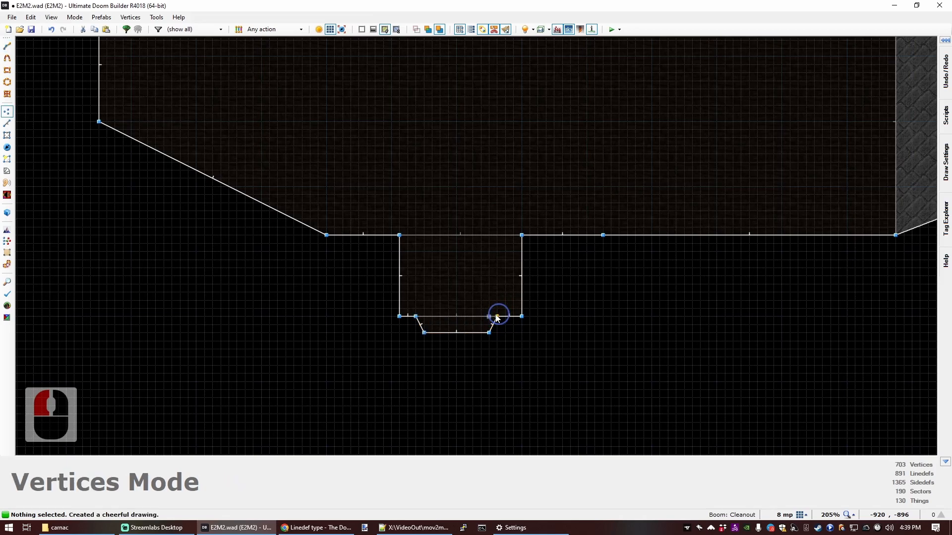
right_click(497, 318)
key("s")
right_click(454, 332)
key("v")
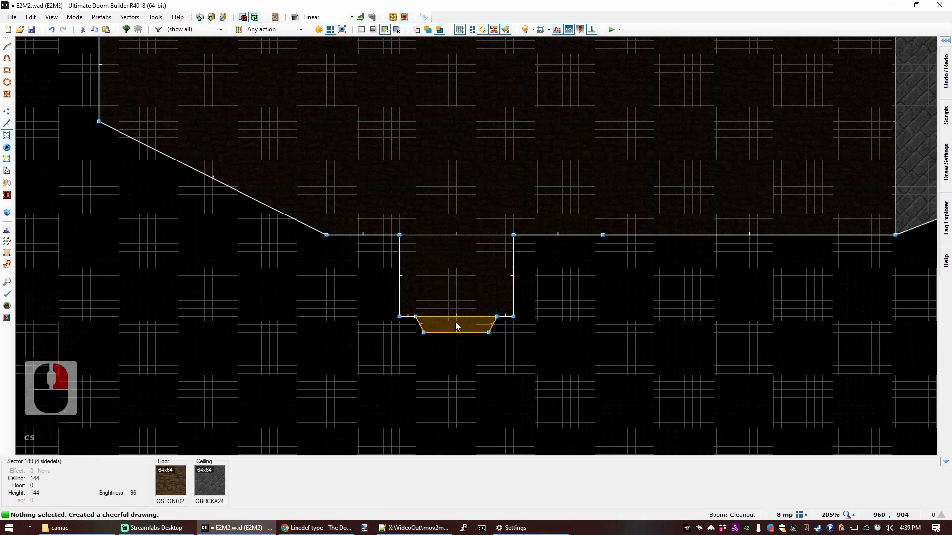
Brighten the trapezoidal alcove on the recess's south wall and apply the OSWTCHD0 switch texture to its back wall.
scroll(455, 322, "up", 4)
key("q")
key("d")
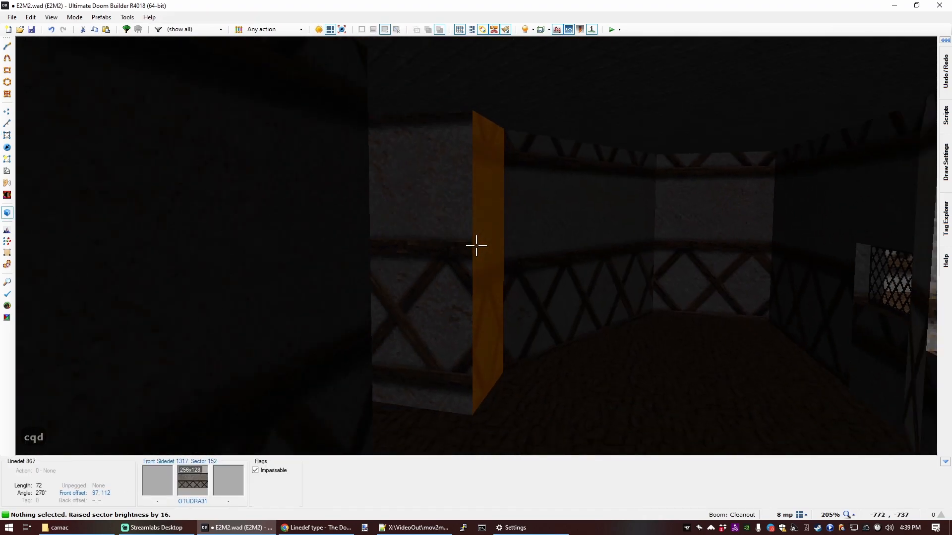
key("f")
key("e")
key("d")
key("e")
right_click(477, 246, "ctrl")
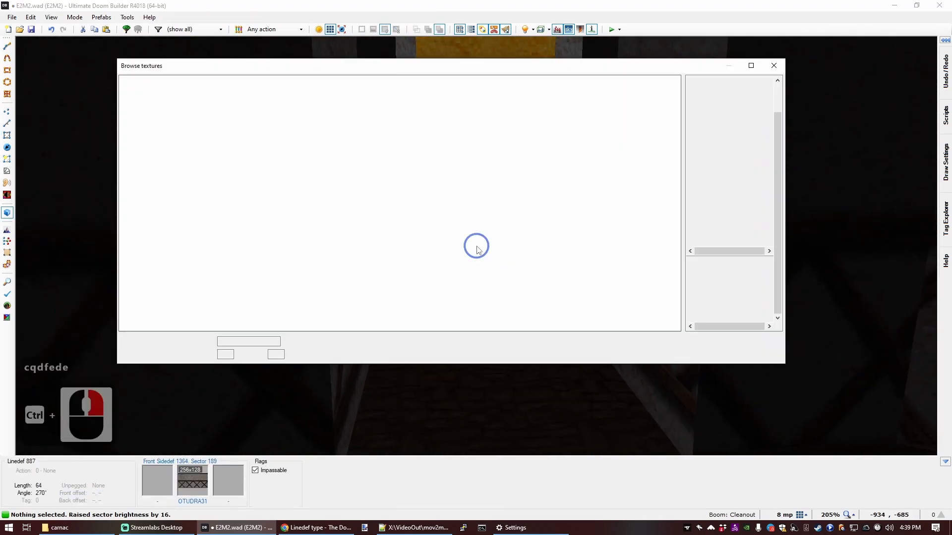
type("SW")
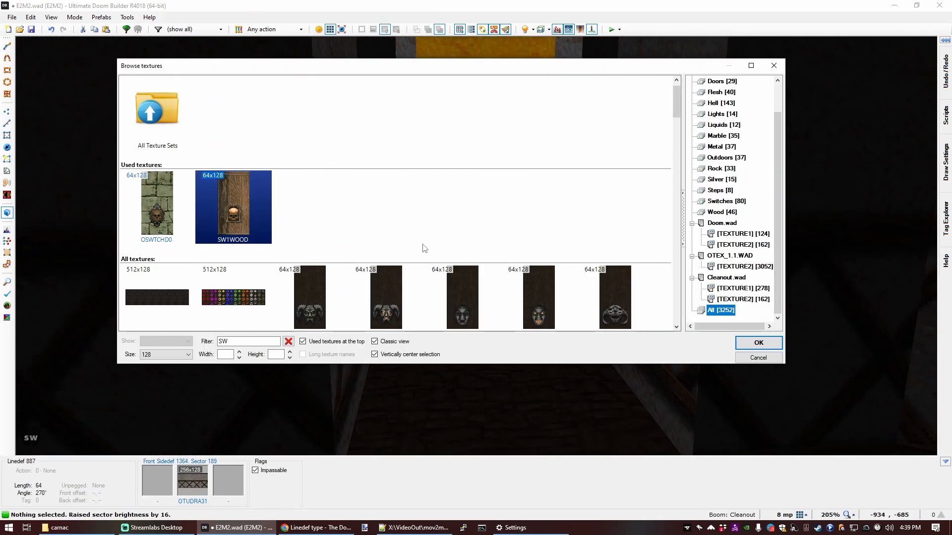
double_click(165, 209)
left_click(476, 246)
Select the floors of the three small square bars in the dark room's opening and raise them to 144.
key("c")
key("d")
key("e")
key("s")
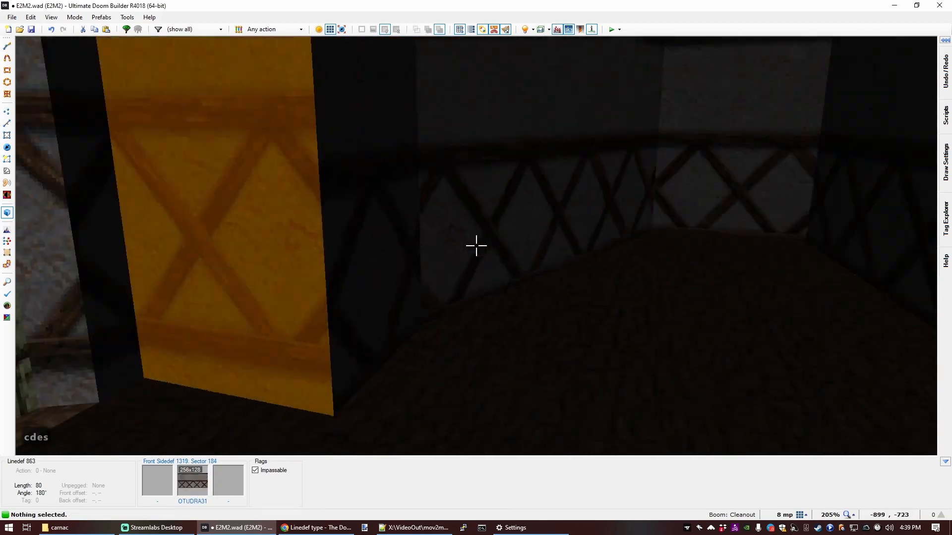
key("s")
key("f")
key("e")
key("e")
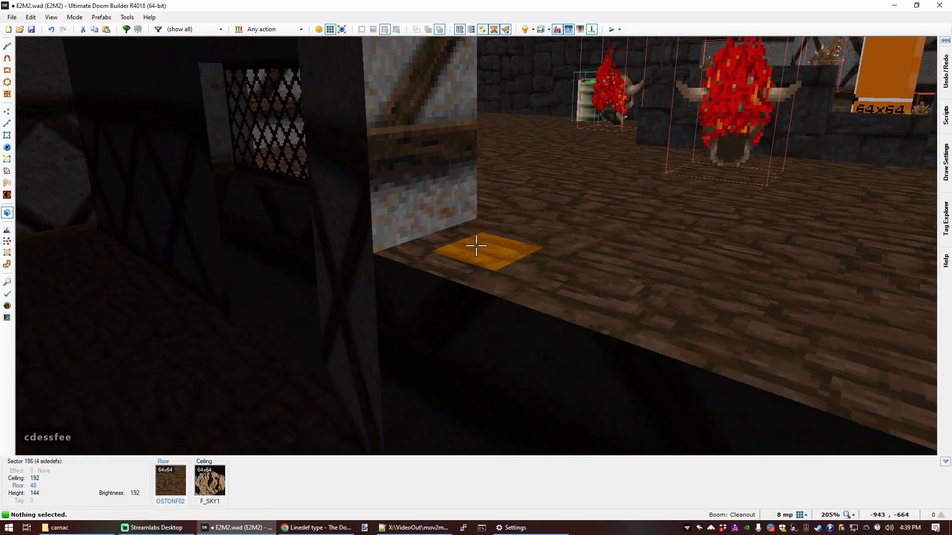
left_click(476, 246)
left_click(476, 245)
left_click(476, 246)
key("d")
scroll(476, 246, "up", 13)
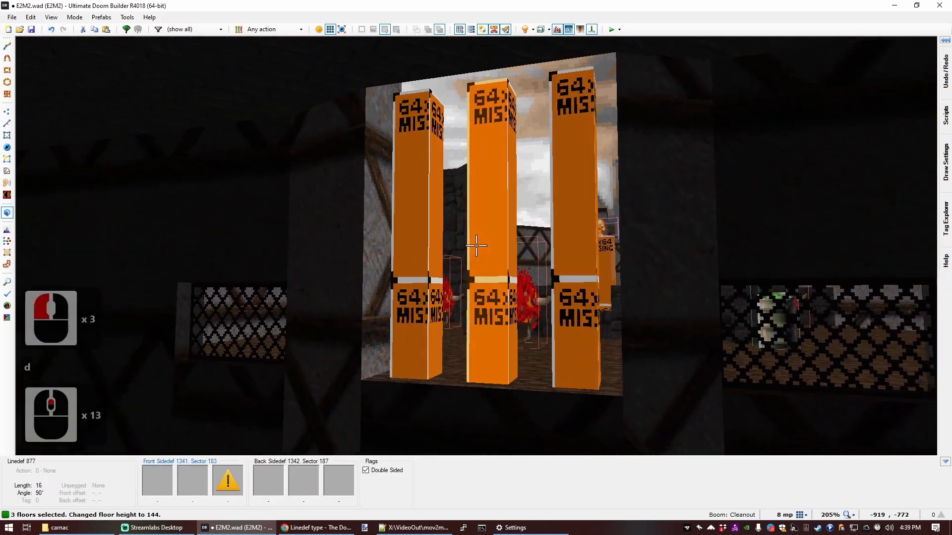
Lower the floors of the three bars to 112, judging their height from the courtyard side.
key("f")
key("e")
key("d")
key("f")
key("e")
key("d")
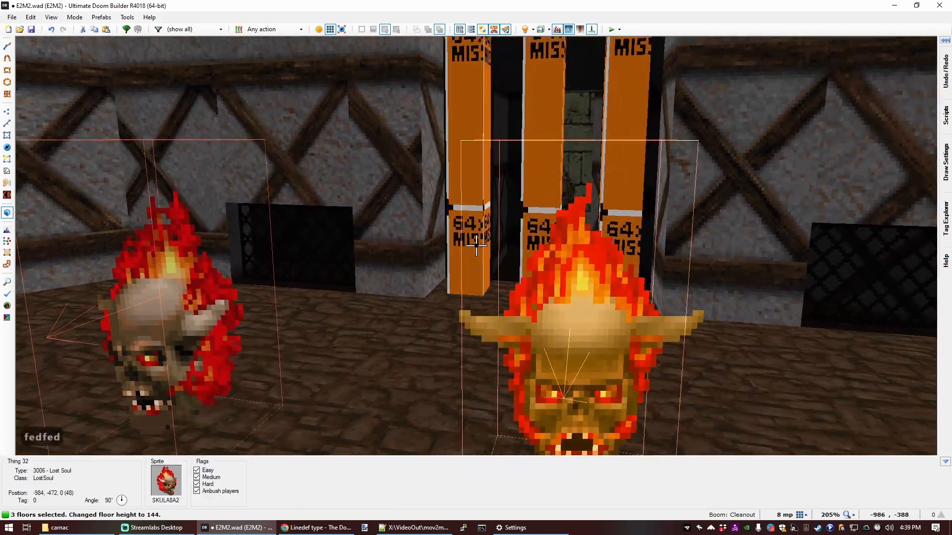
key("f")
key("f")
key("e")
key("d")
scroll(477, 246, "down", 4)
Lower the sky ceilings of the three bars and the opening's surrounding sector to 184.
key("c")
key("e")
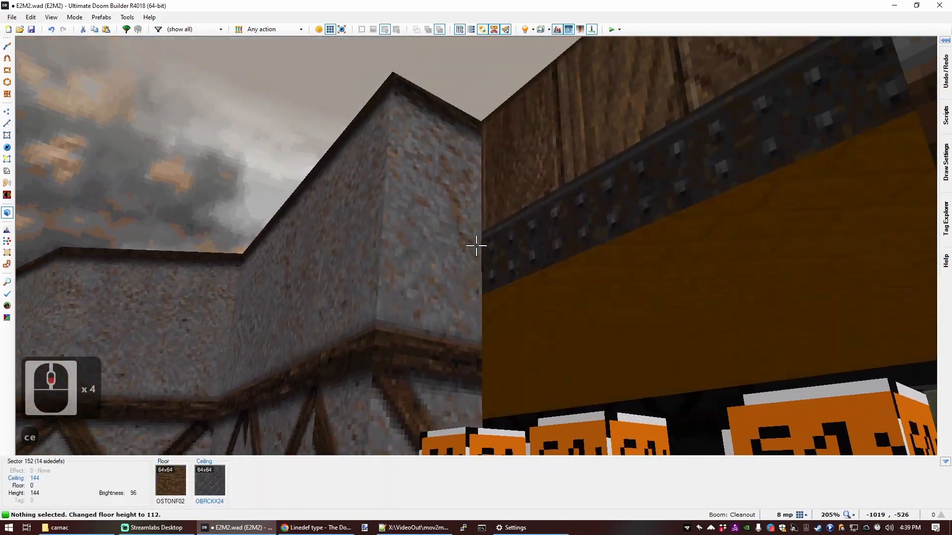
left_click(476, 246)
scroll(477, 246, "down", 3)
scroll(476, 246, "up", 3)
key("c")
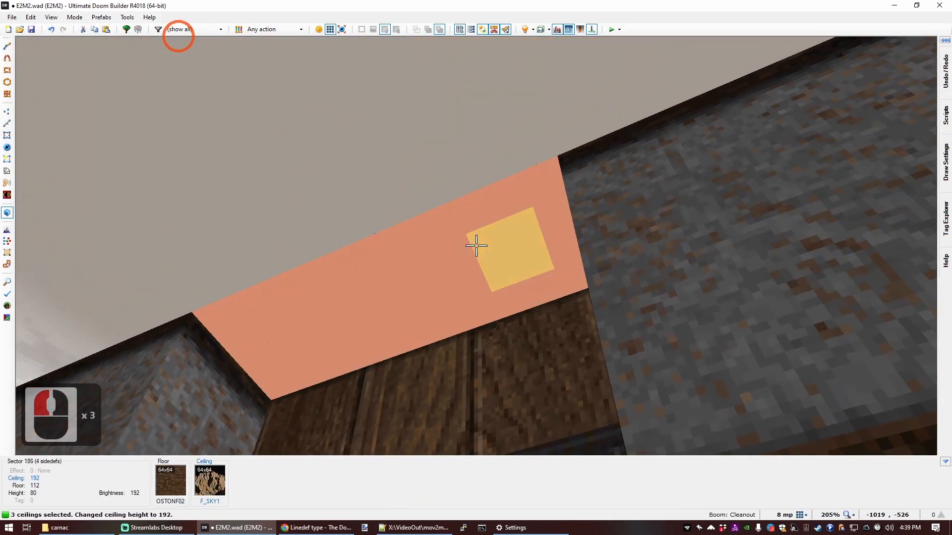
left_click(477, 246)
scroll(476, 246, "down", 1)
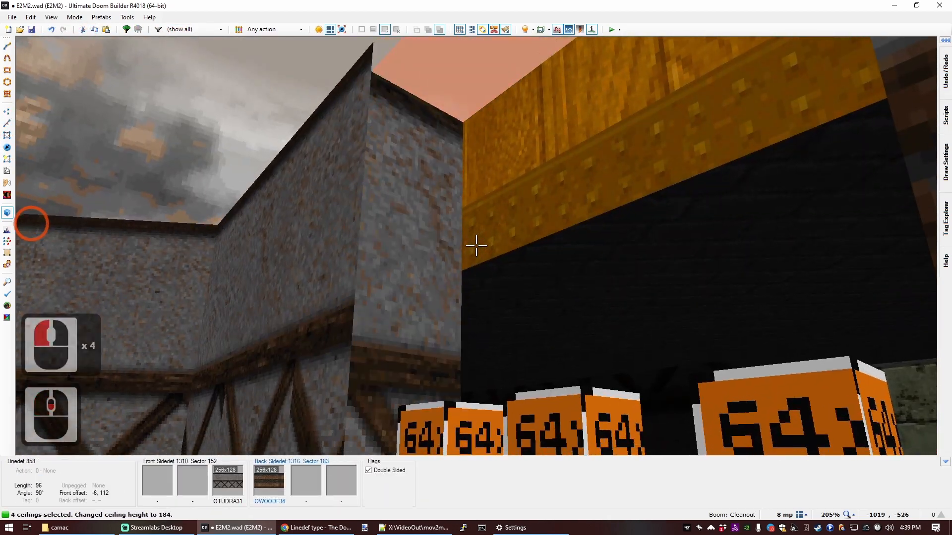
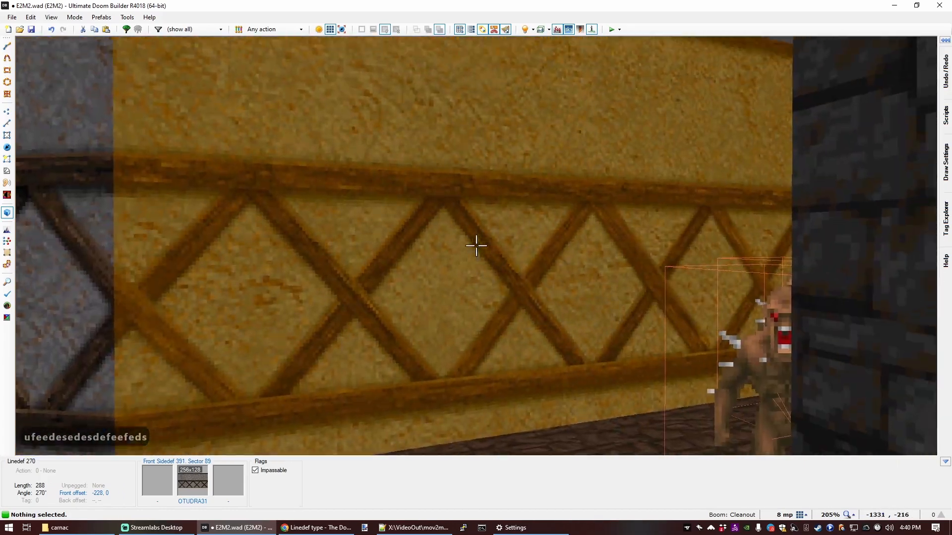
Set the vertical texture offset of the wall beside the wooden door to -16 and auto-align the connected walls in X and Y.
key("e")
key("e")
key("e")
key("e")
key("e")
key("e")
key("e")
key("e")
key("e")
key("e")
key("e")
key("e")
key("s")
key("f")
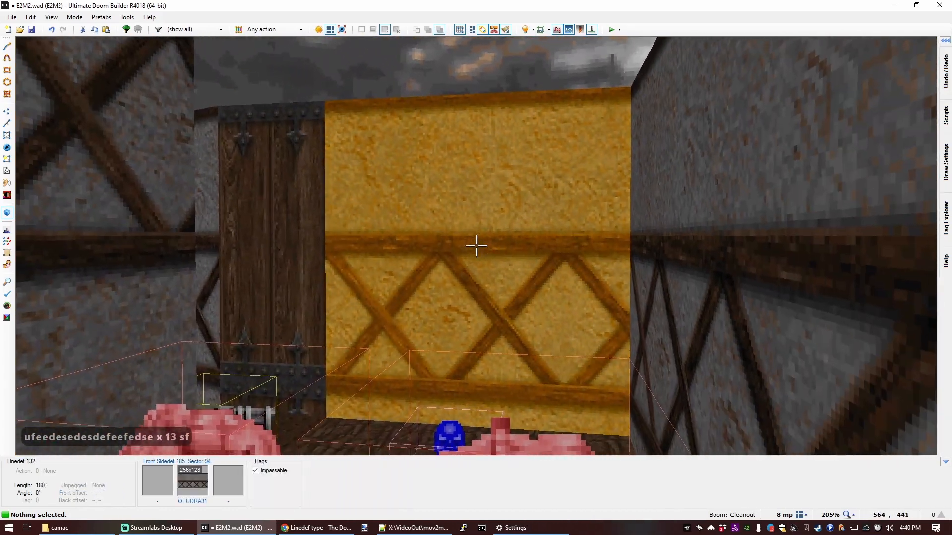
key("shift+Down")
key("shift+Down")
key("ctrl+a")
key("c")
key("s")
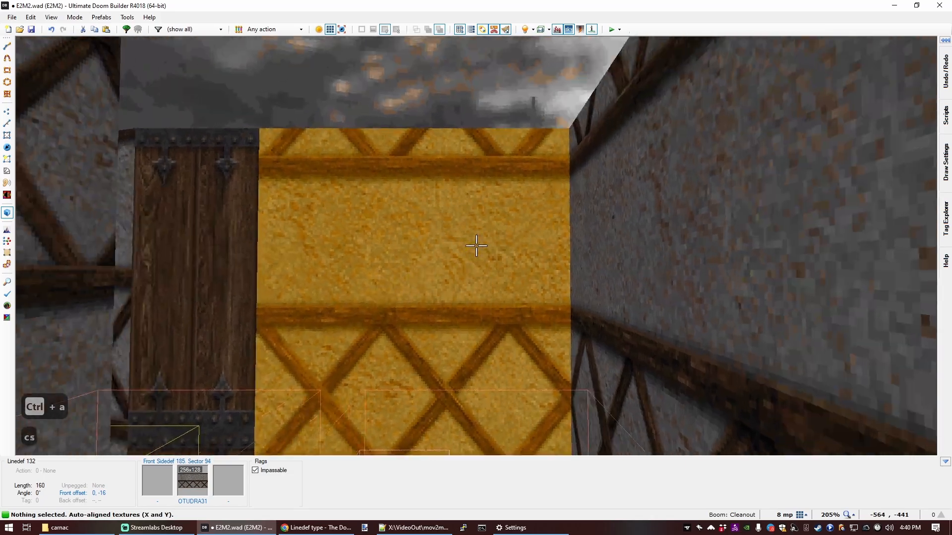
key("d")
key("e")
key("s")
key("e")
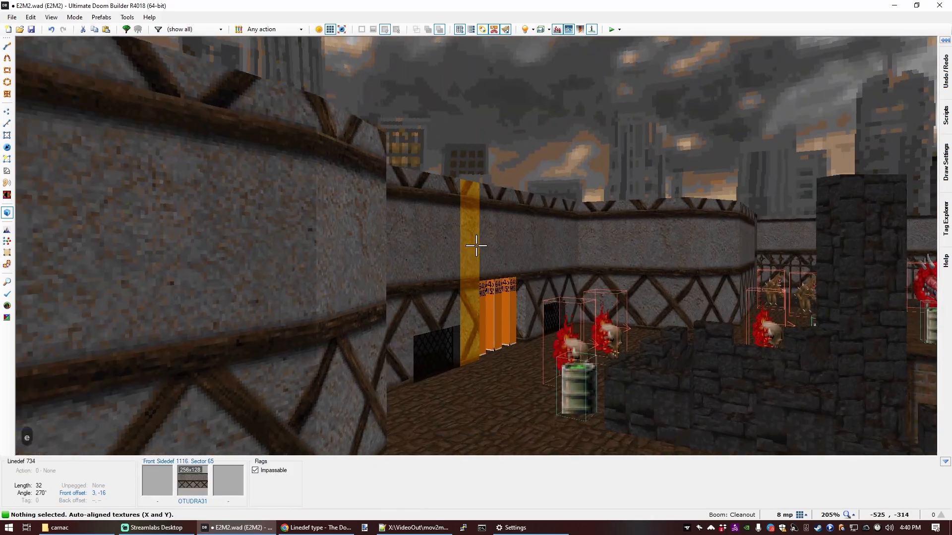
Select all twelve untextured sides of the three bars in the dark room's opening.
key("f")
key("f")
key("f")
key("f")
key("f")
key("f")
key("f")
key("f")
key("e")
key("e")
key("f")
key("s")
key("d")
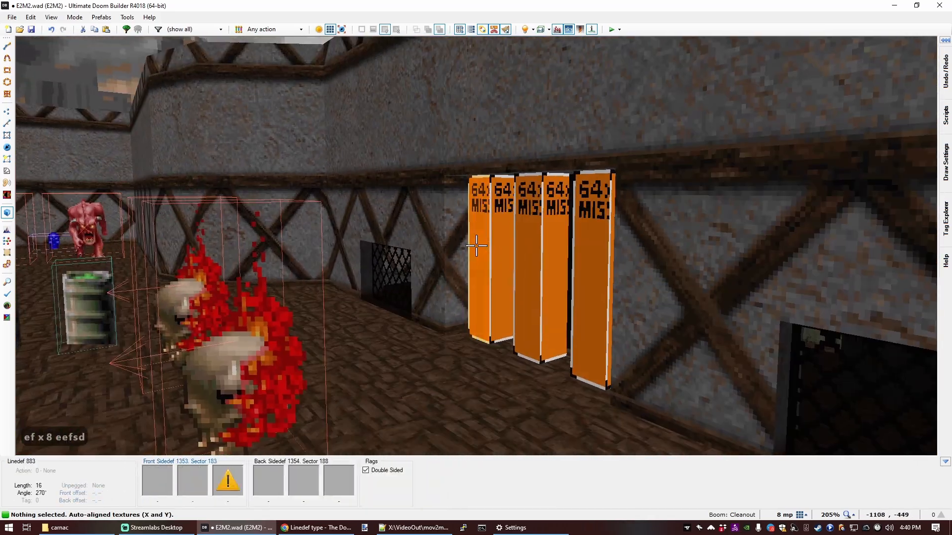
key("e")
key("d")
left_click(476, 246, "shift")
left_click(476, 245, "shift")
left_click(476, 245, "shift")
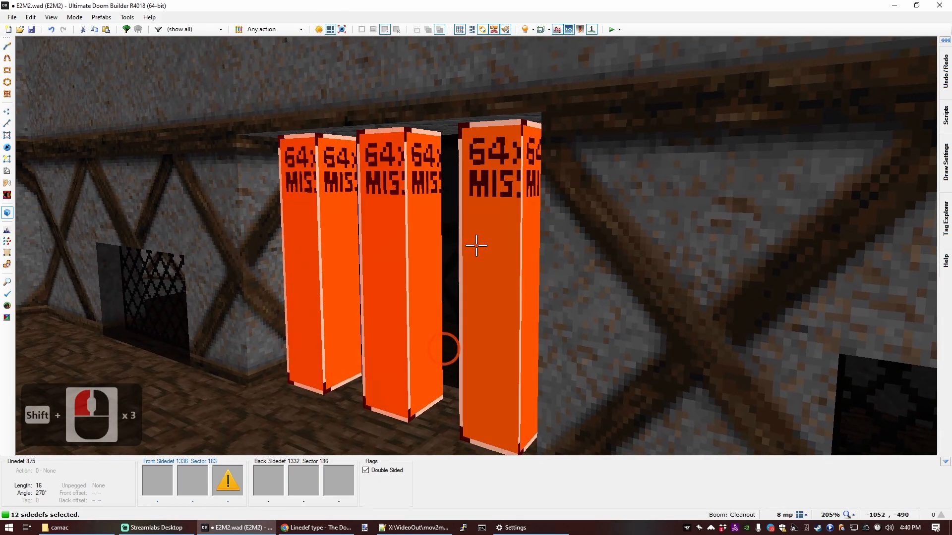
Filter the textures by OME and look through the metal ones for a texture to suit the selected bars.
right_click(476, 245, "ctrl")
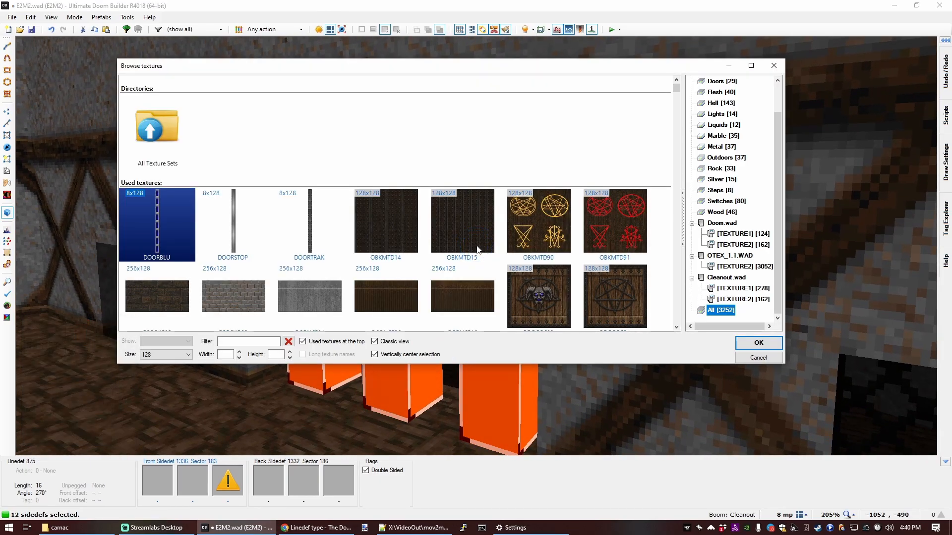
type("OME")
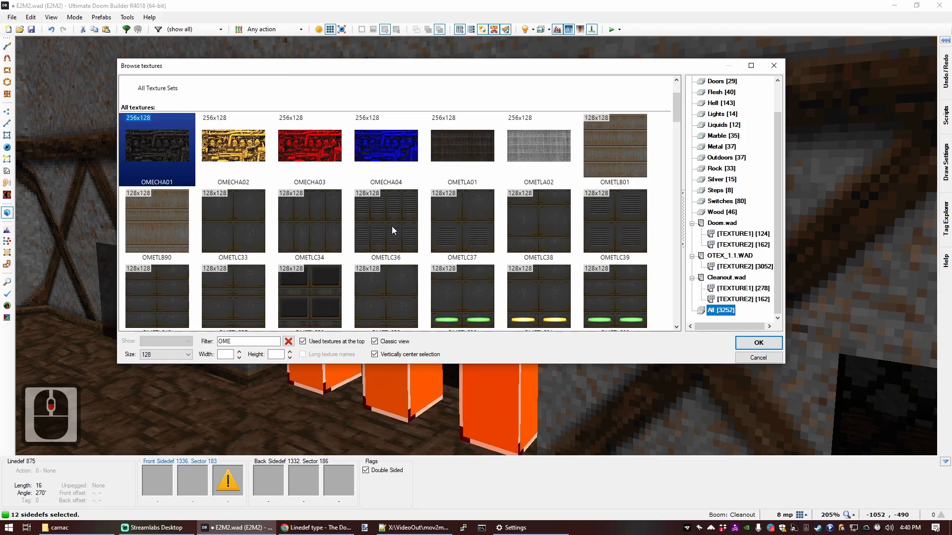
scroll(392, 226, "down", 18)
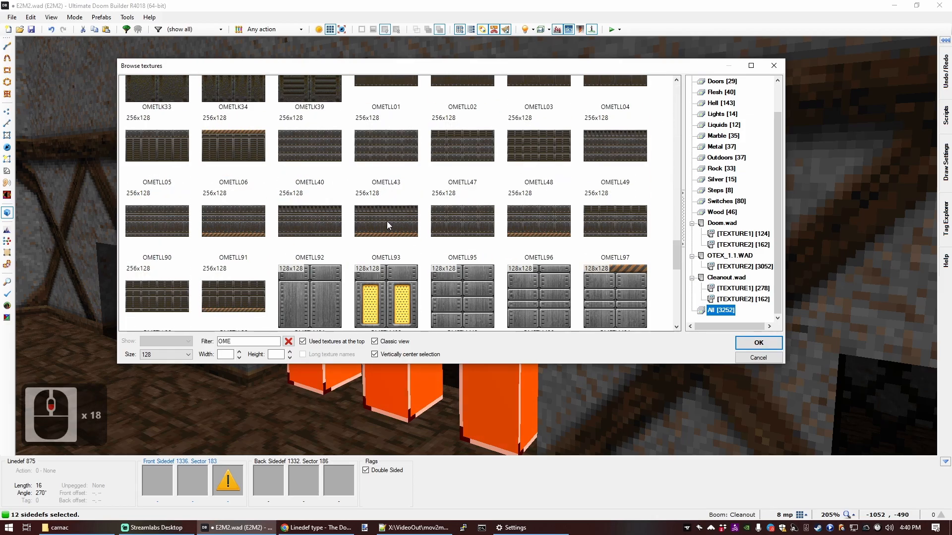
scroll(386, 221, "down", 10)
scroll(383, 225, "up", 8)
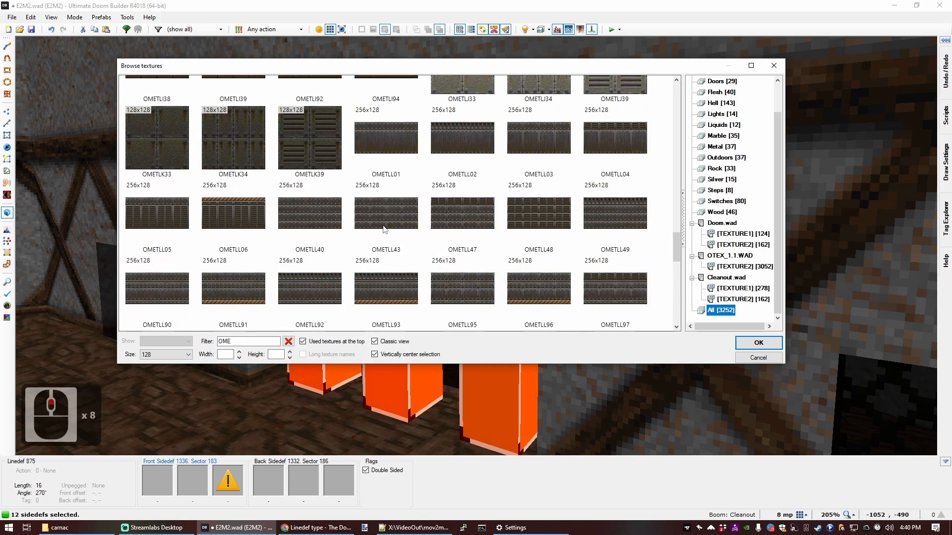
scroll(382, 226, "up", 5)
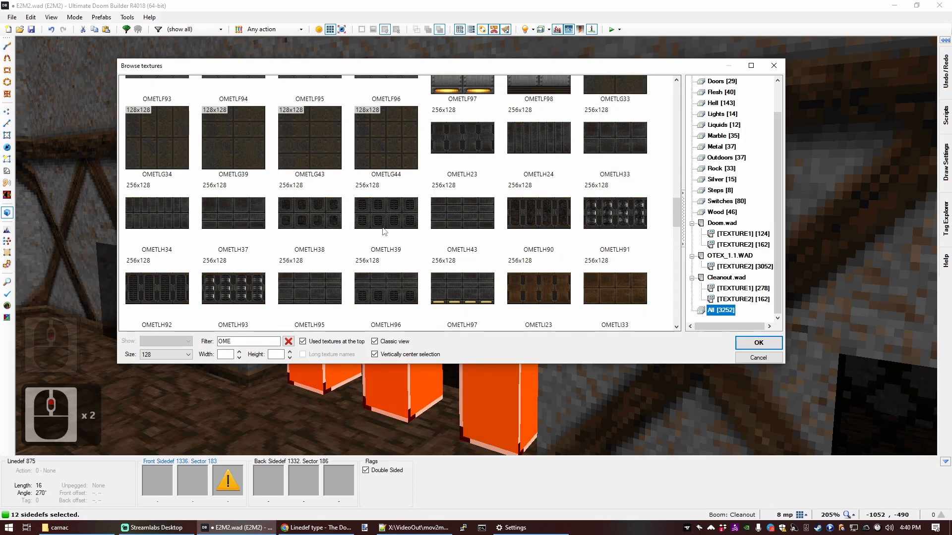
scroll(385, 230, "up", 4)
scroll(385, 229, "up", 7)
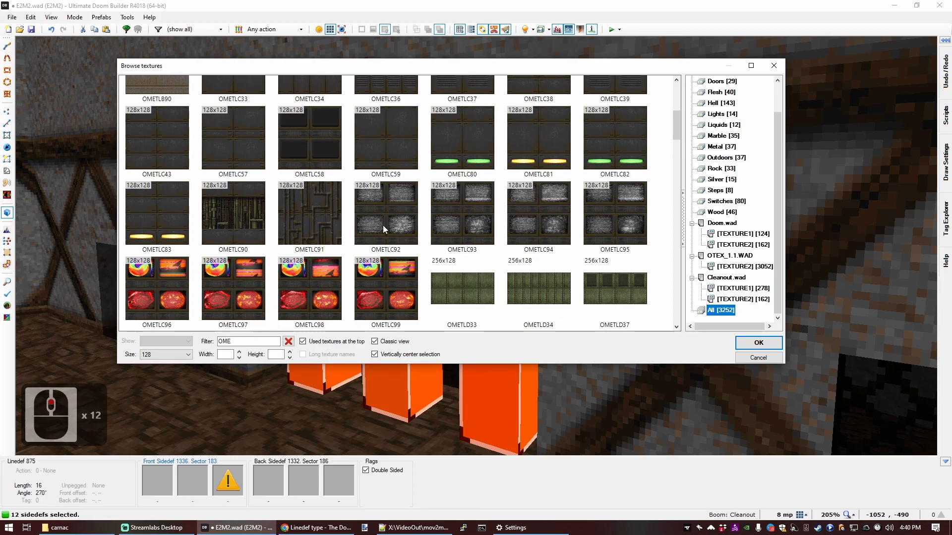
scroll(383, 227, "up", 3)
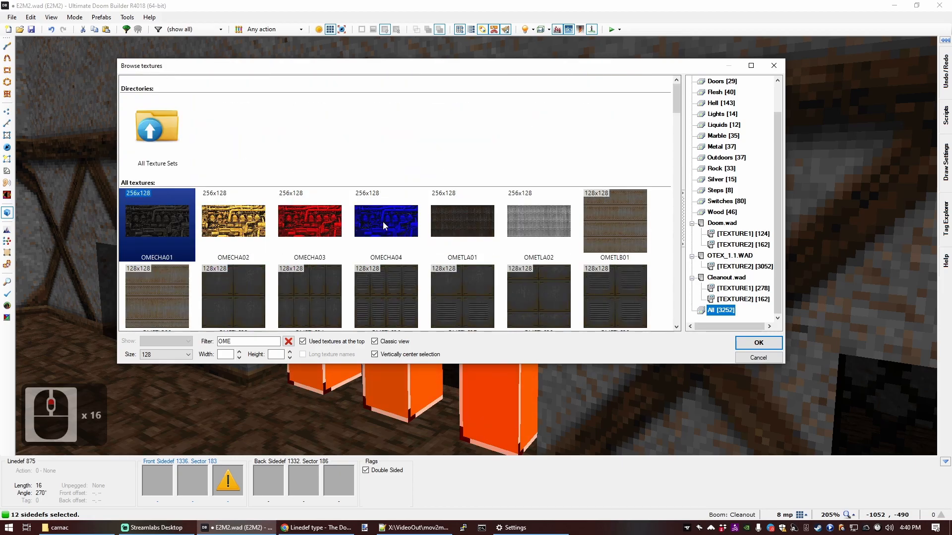
scroll(383, 221, "down", 6)
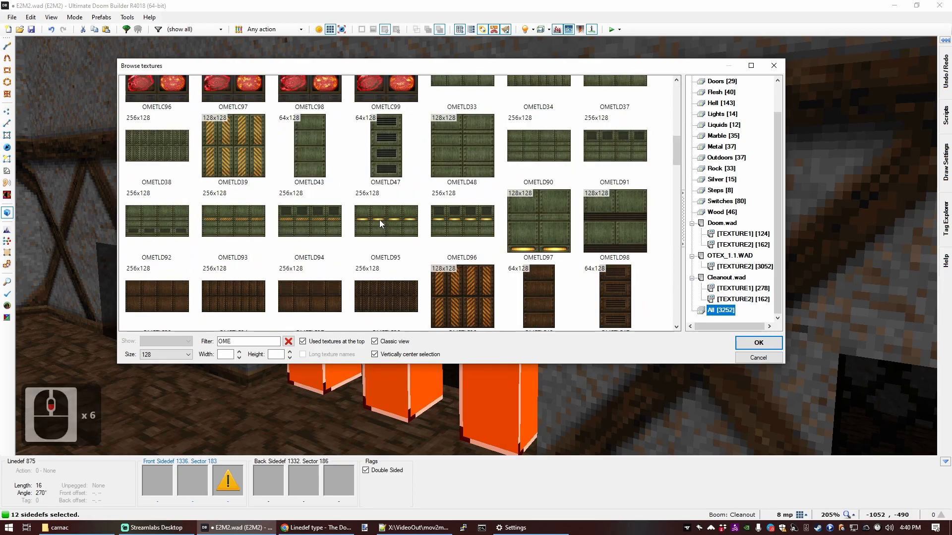
Browse the OTEX_1.1.WAD textures without a name filter and then only those with a width of 16.
key("BackSpace")
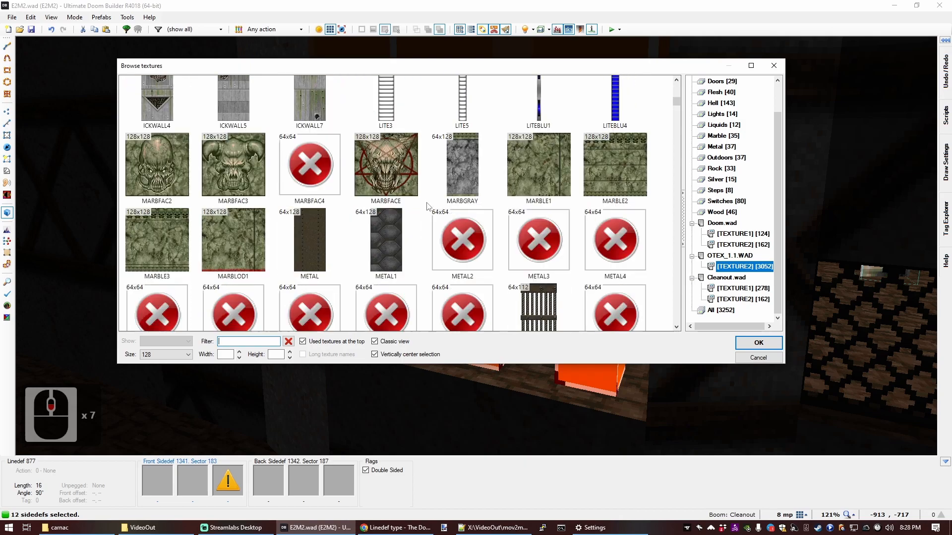
scroll(426, 203, "down", 10)
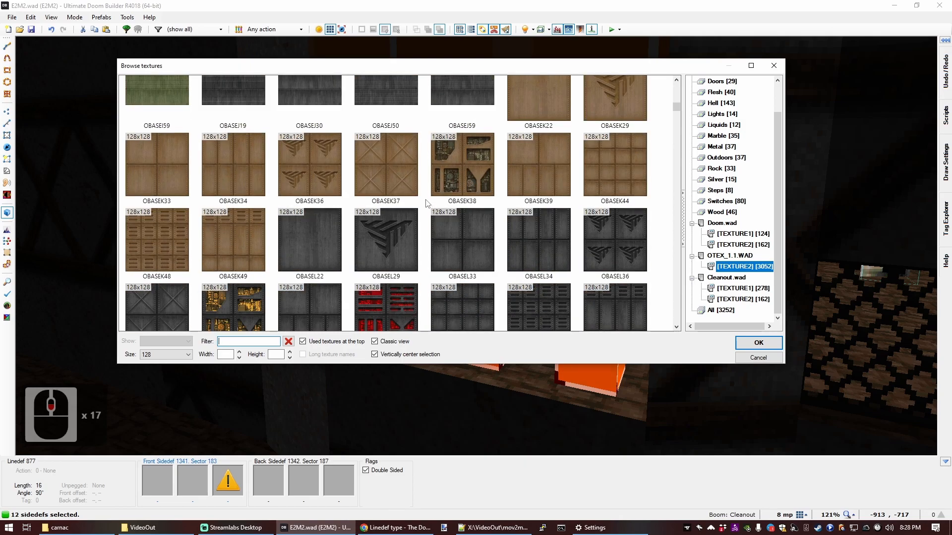
scroll(426, 203, "down", 1)
scroll(427, 206, "up", 3)
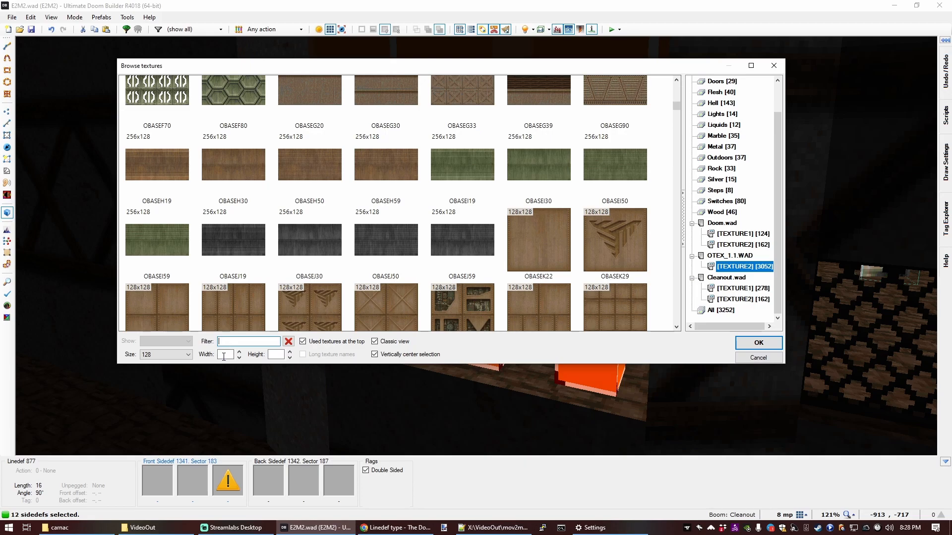
type("16")
scroll(416, 202, "down", 8)
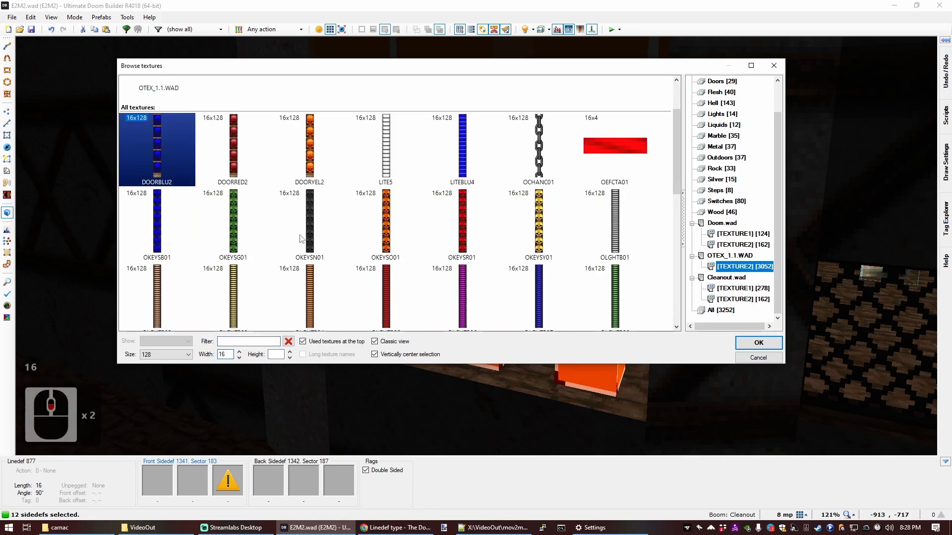
scroll(443, 250, "up", 6)
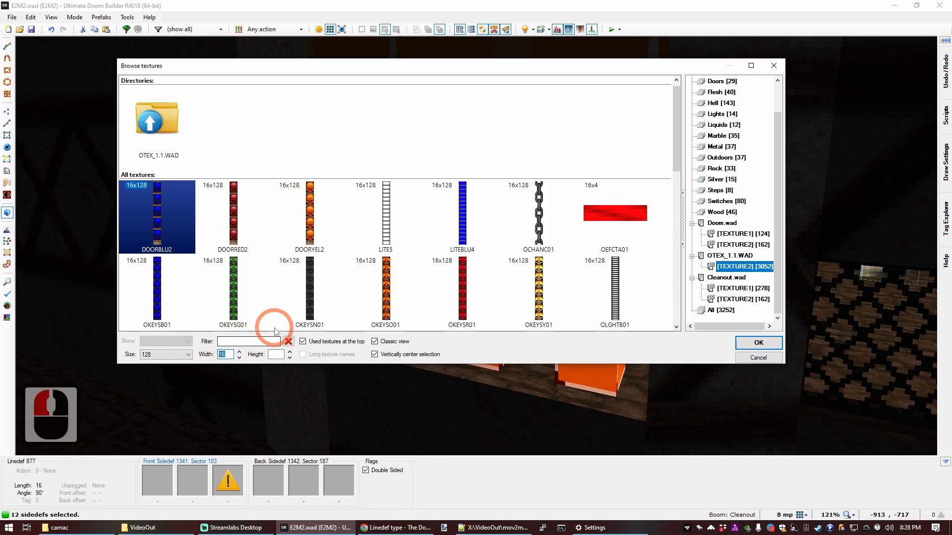
Remove the width filter and look through the OTEX_1.1.WAD textures matching OCONC.
key("BackSpace")
left_click(257, 341)
type("ocon")
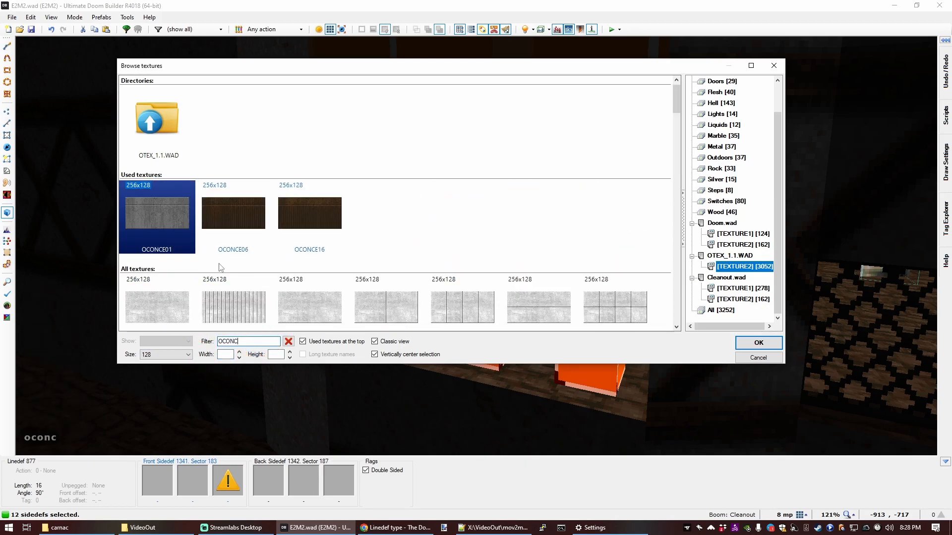
scroll(221, 268, "down", 1)
left_click(228, 262)
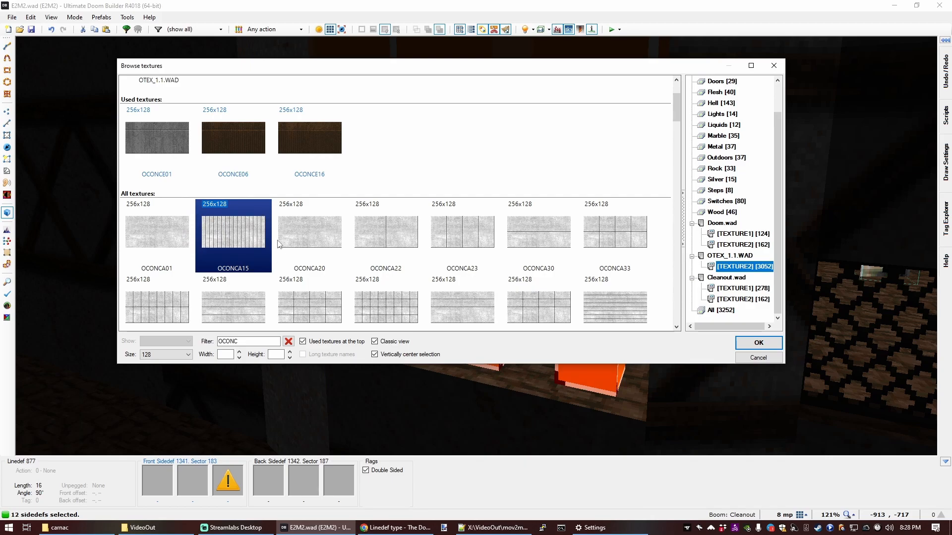
scroll(297, 256, "down", 20)
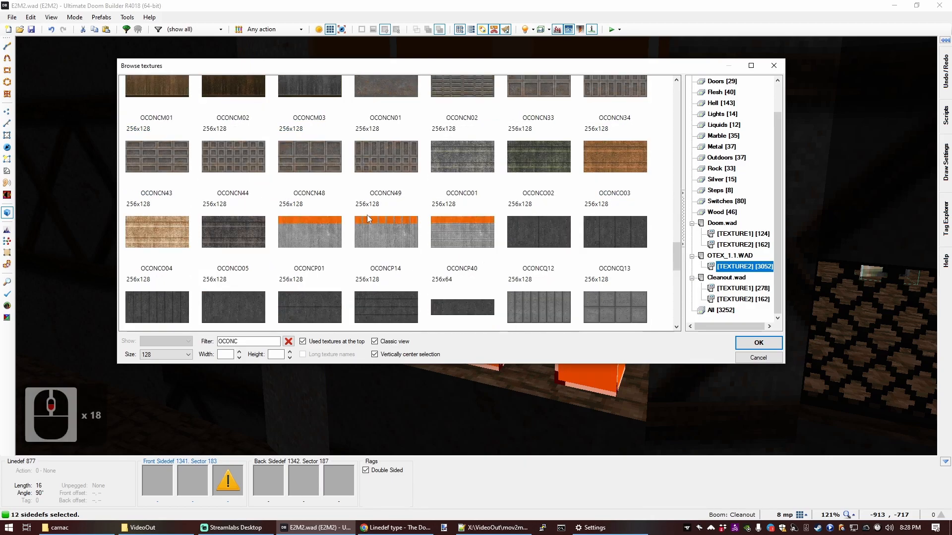
scroll(387, 223, "down", 7)
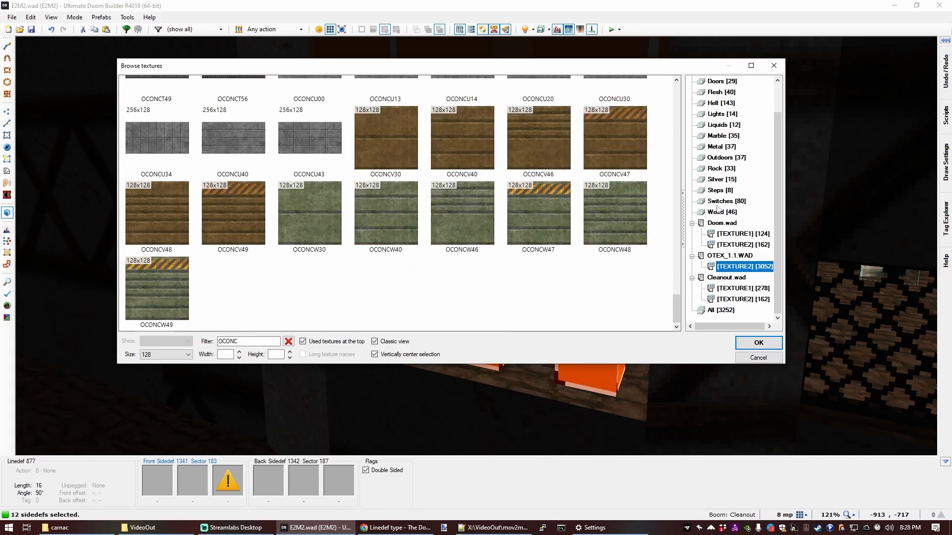
scroll(308, 204, "up", 20)
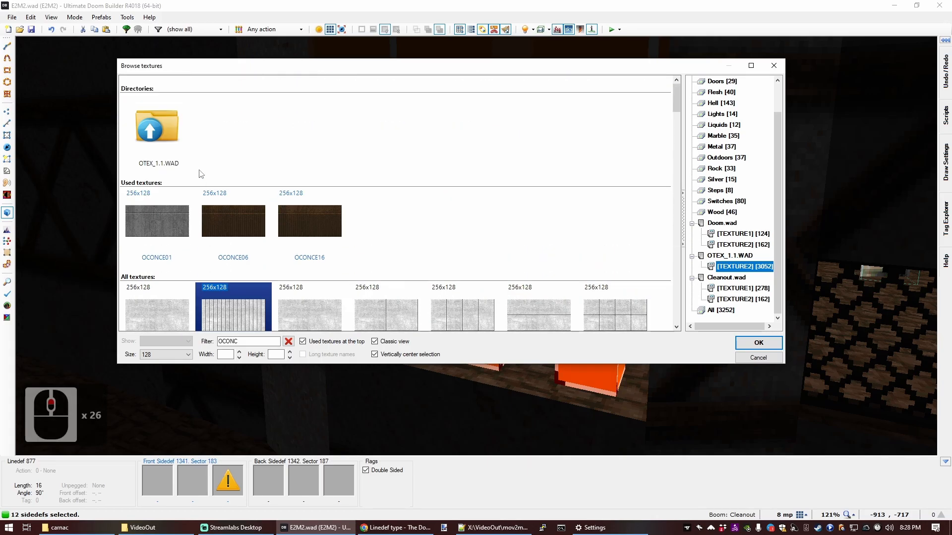
Shorten the texture name filter to O and apply OBKMTD16 to the selected sides of the three bars.
key("BackSpace")
key("BackSpace")
key("BackSpace")
key("BackSpace")
left_click(535, 156)
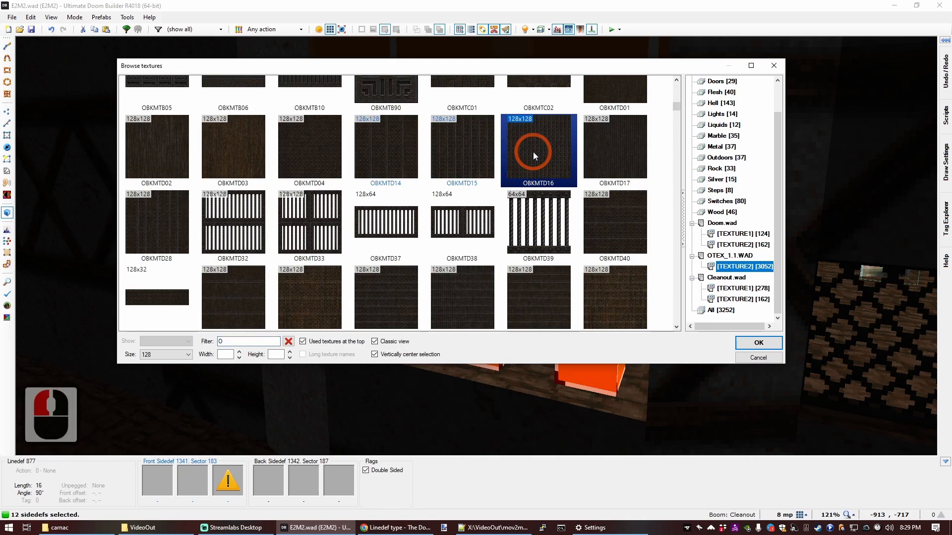
double_click(534, 154)
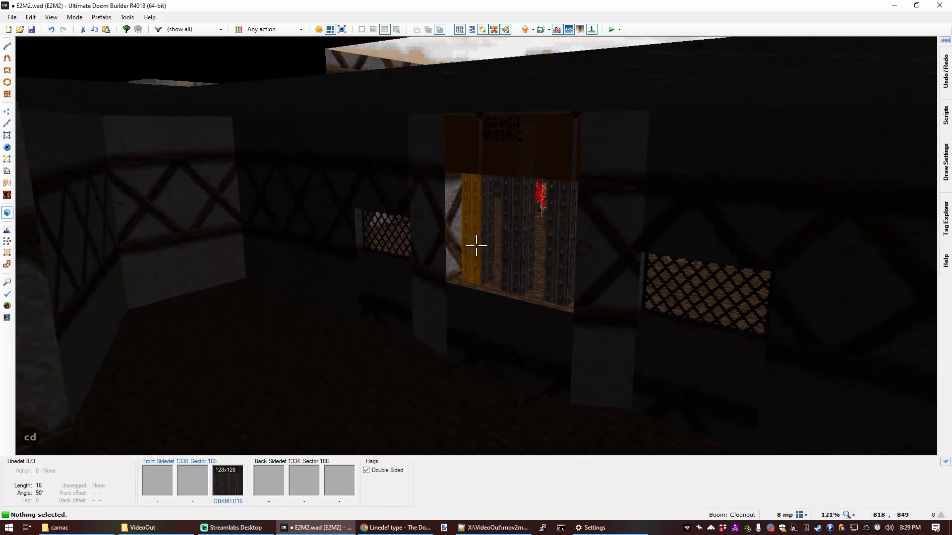
Copy the OTUDRA31 texture from the wall below the bars onto the untextured wall above the opening.
key("e")
key("e")
key("d")
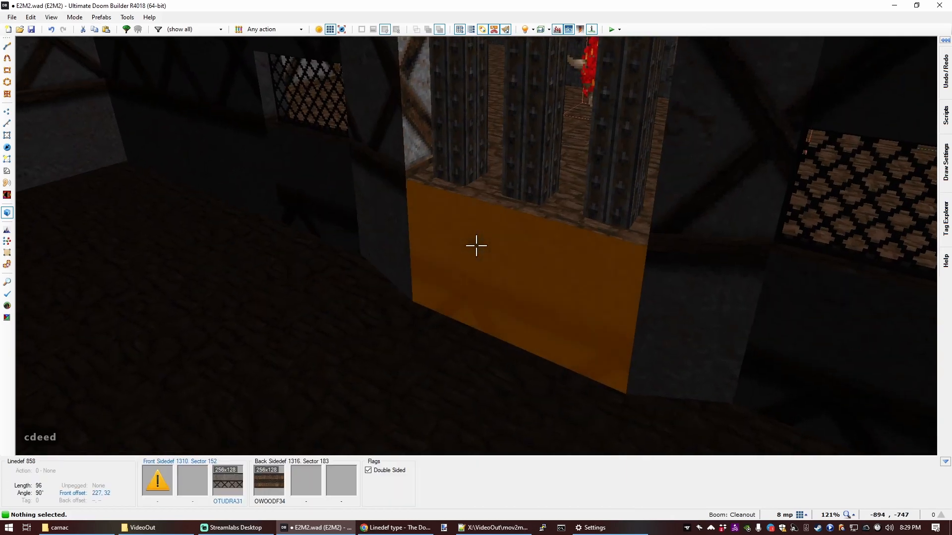
key("ctrl")
key("ctrl+v")
Raise the two floors of the switch alcove, including the narrow strip in front of the skull switch, to height 48.
key("e")
key("d")
key("f")
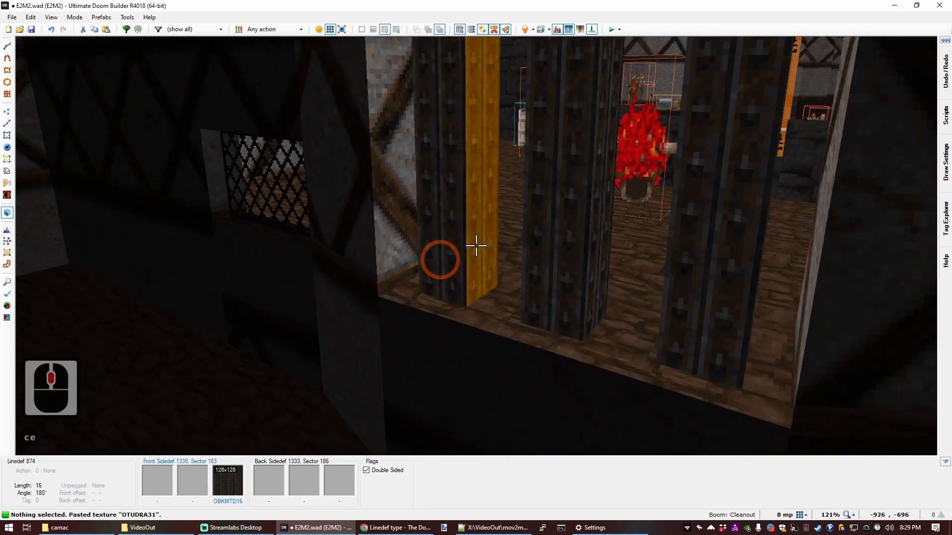
key("e")
key("e")
key("d")
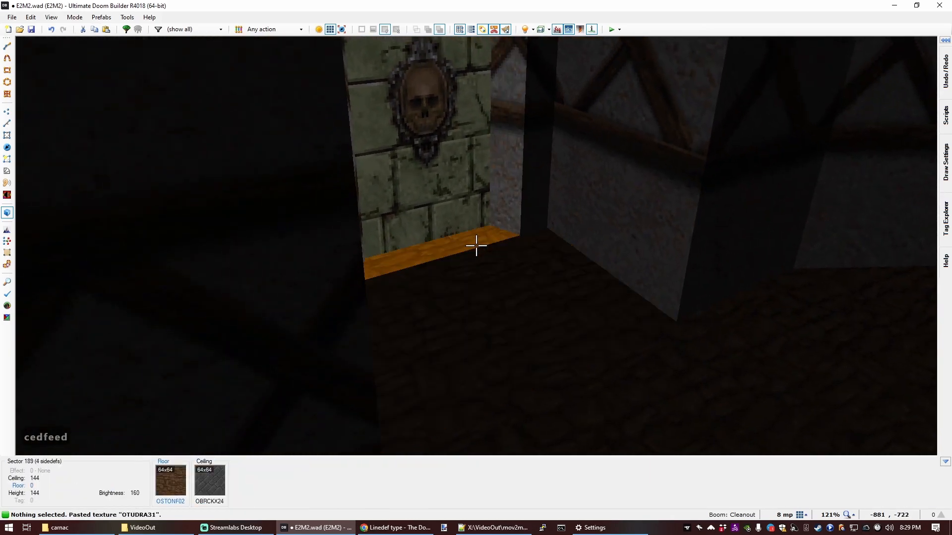
left_click(476, 246)
left_click(476, 245)
scroll(476, 245, "up", 4)
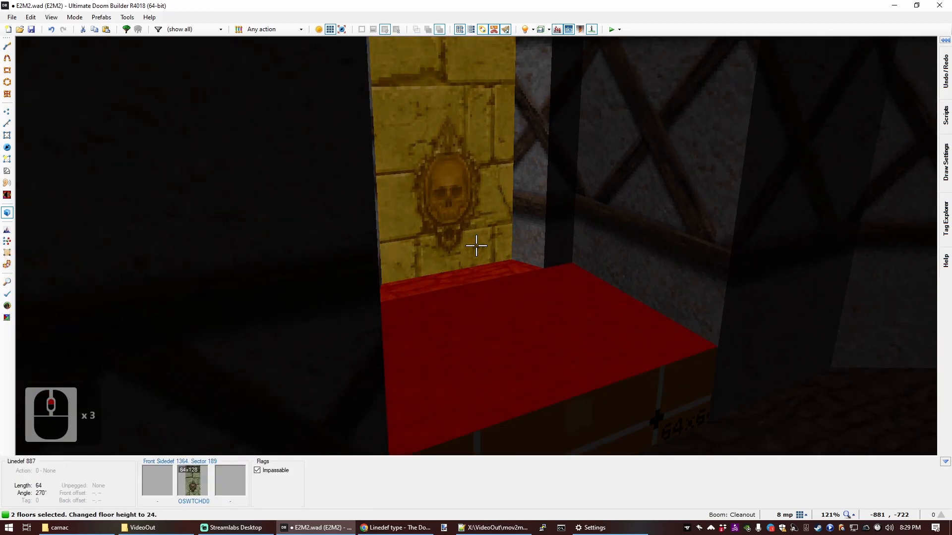
scroll(476, 245, "up", 1)
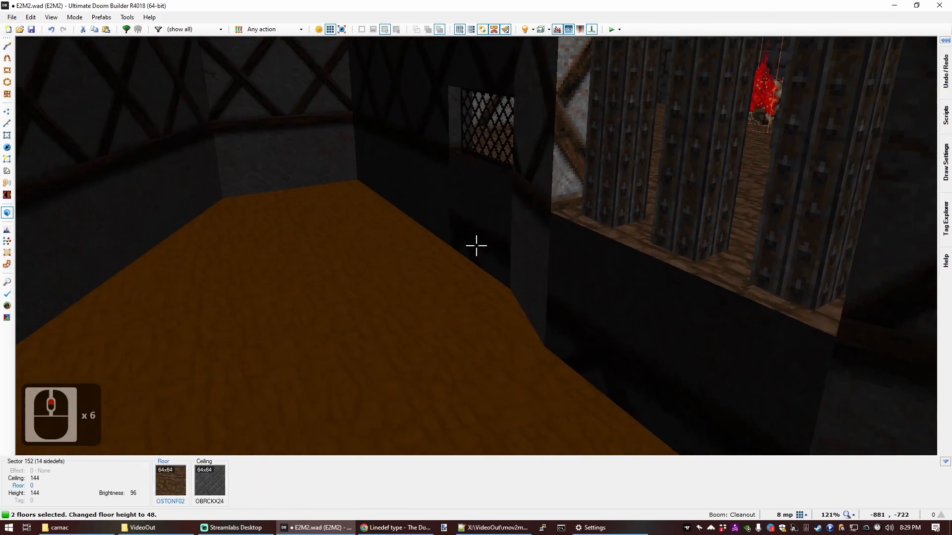
Check how the raised skull switch looks through the bars from the courtyard.
key("e")
key("f")
key("d")
key("e")
key("f")
key("d")
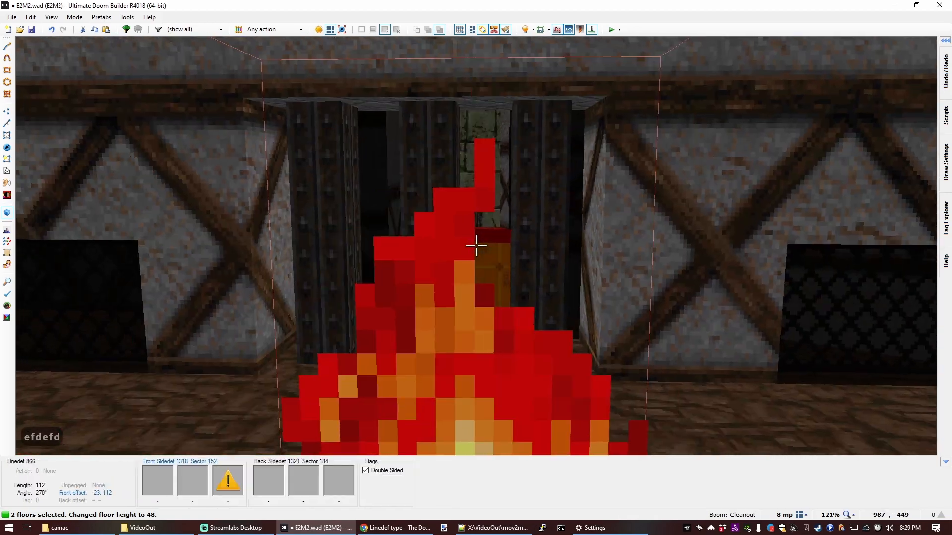
key("s")
key("e")
key("e")
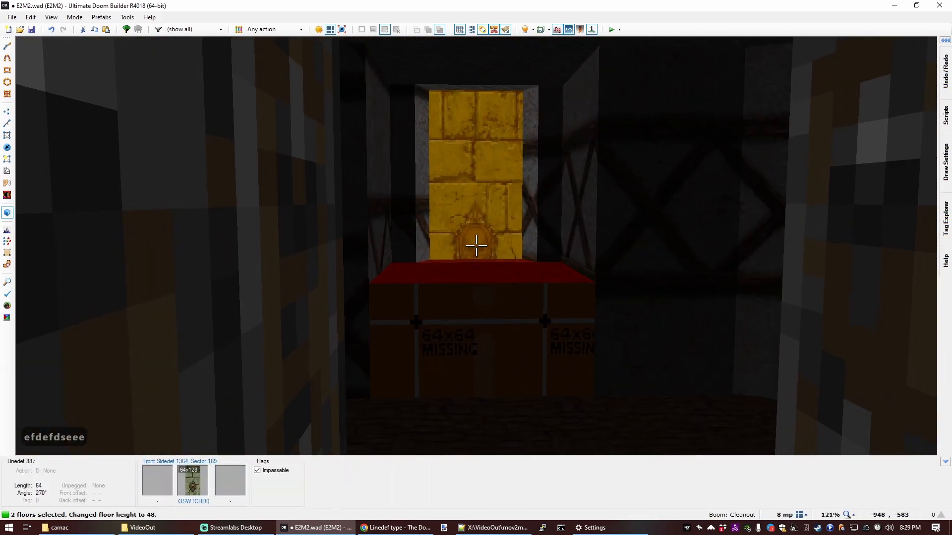
Shift the skull switch texture upward on its wall to a vertical offset of 40.
key("e")
key("c")
left_click(476, 245)
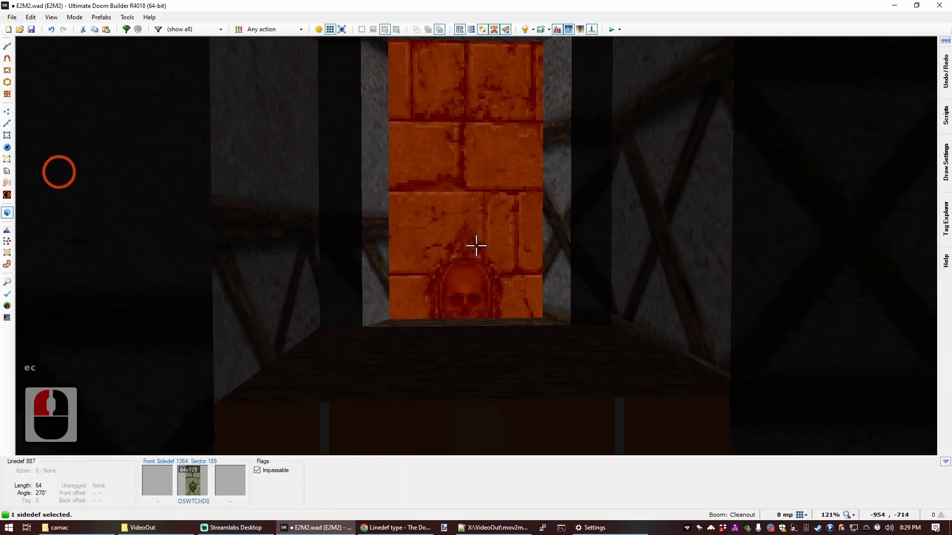
key("Up")
key("Up")
key("Up")
key("Up")
key("Up")
key("c")
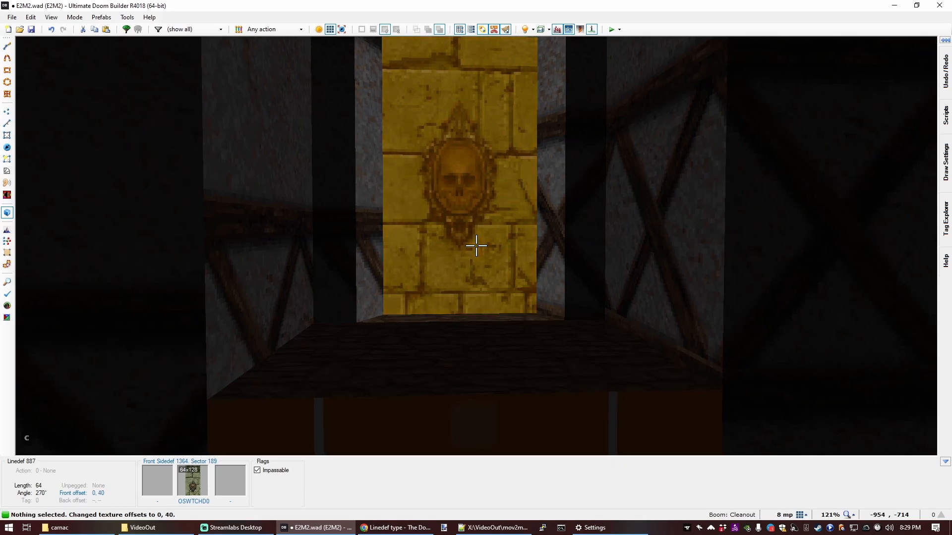
Copy the OBKMTD16 texture from one of the bars in the opening.
key("s")
key("s")
key("s")
key("e")
key("e")
key("e")
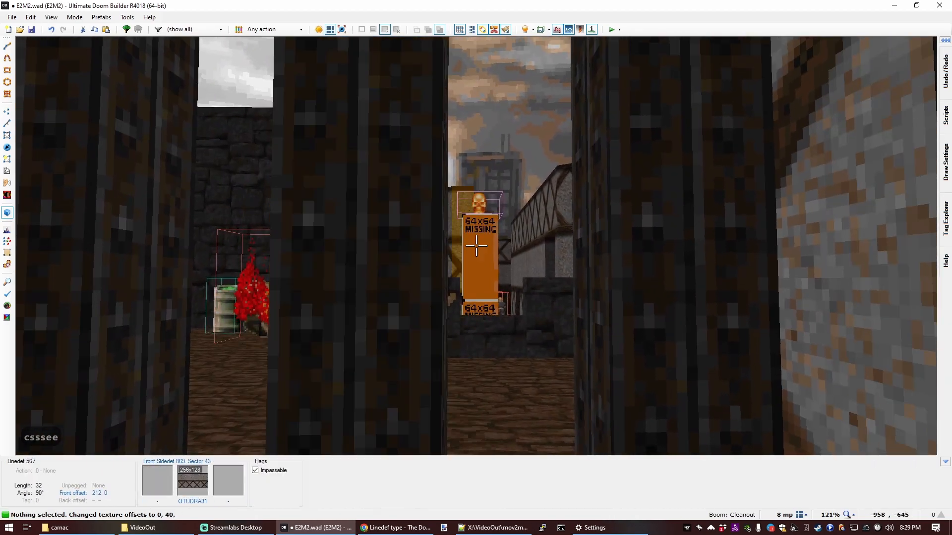
key("d")
key("ctrl")
key("ctrl+c")
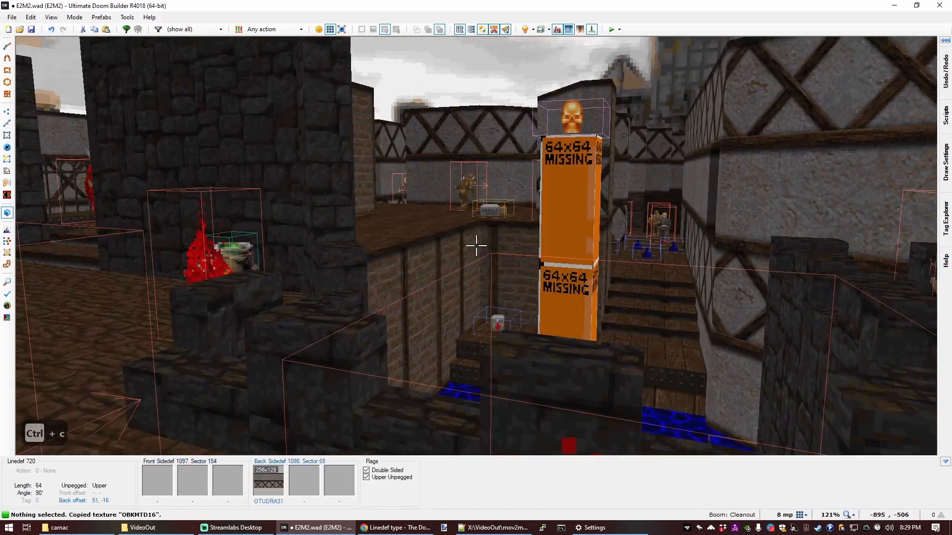
Insert eight vertices on the yellow skull key pillar's sides, each 8 units in from a corner.
key("q")
scroll(474, 191, "up", 3)
scroll(457, 275, "up", 7)
scroll(457, 276, "up", 3)
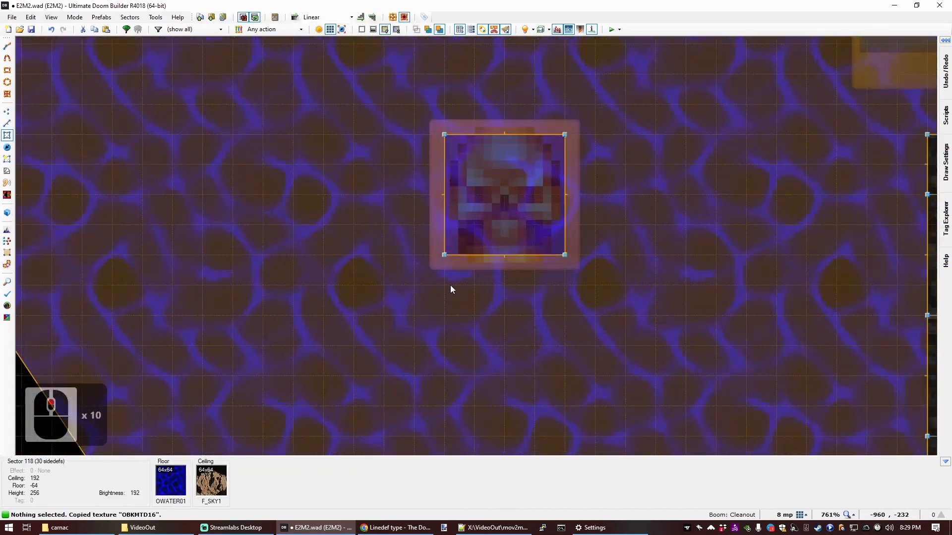
key("v")
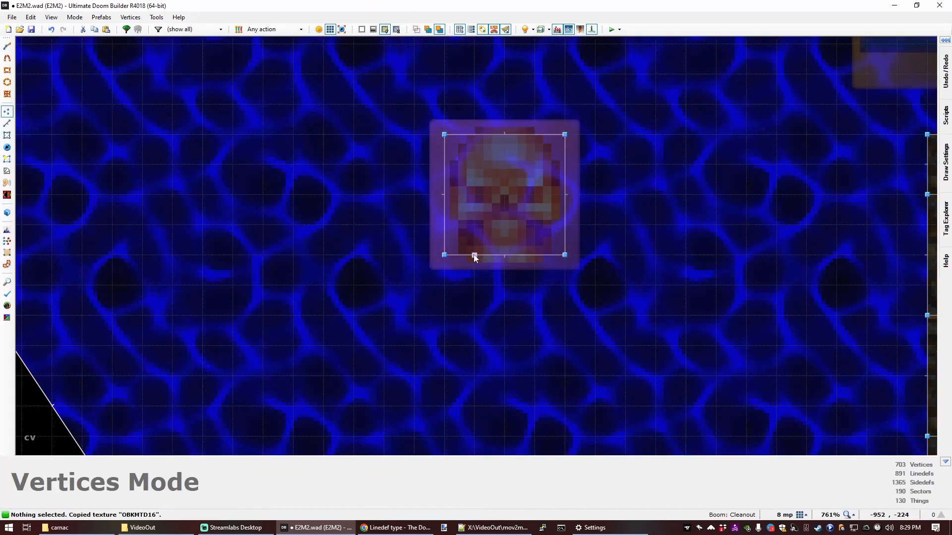
double_click(565, 226)
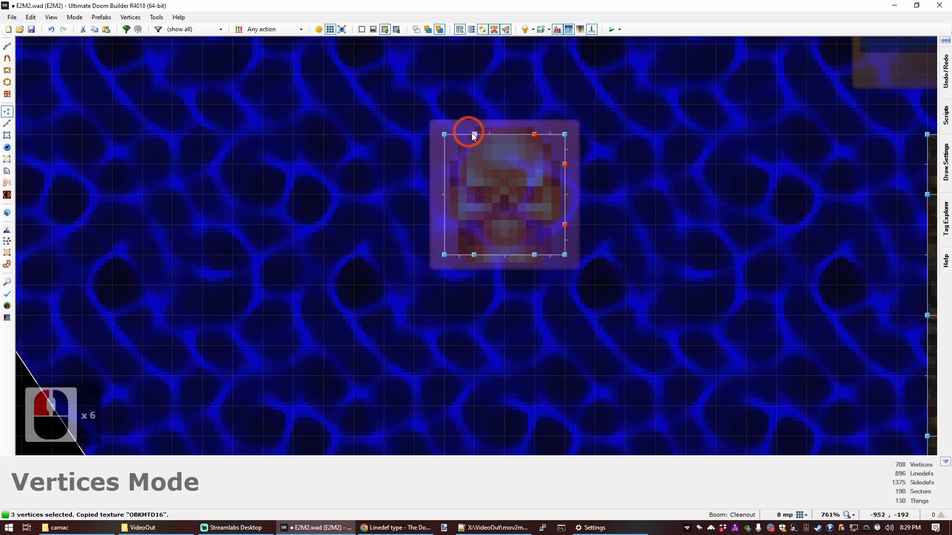
left_click(446, 229)
Apply the 16-wide OPALCA20 texture to the four middle strips of the skull key pillar and reset their texture offsets.
key("q")
key("d")
key("e")
key("s")
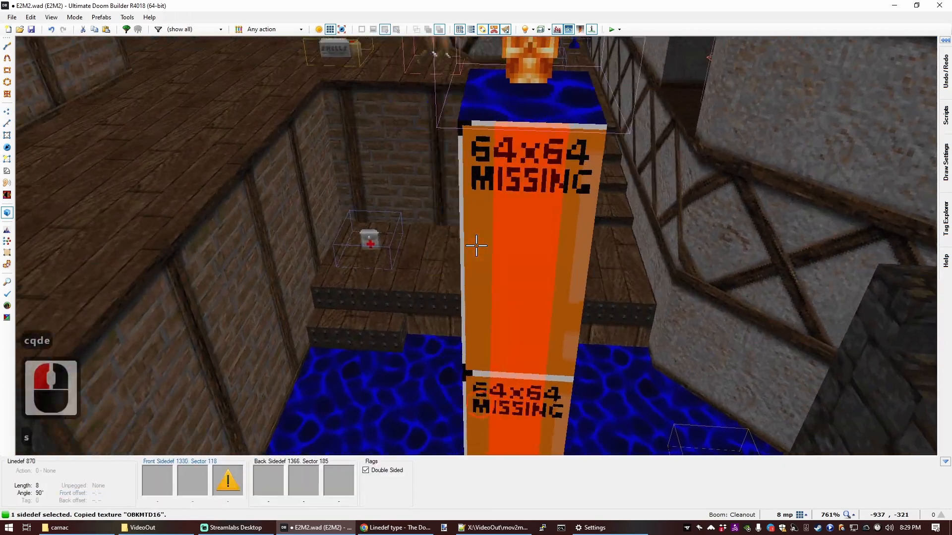
left_click(476, 245)
left_click(476, 246)
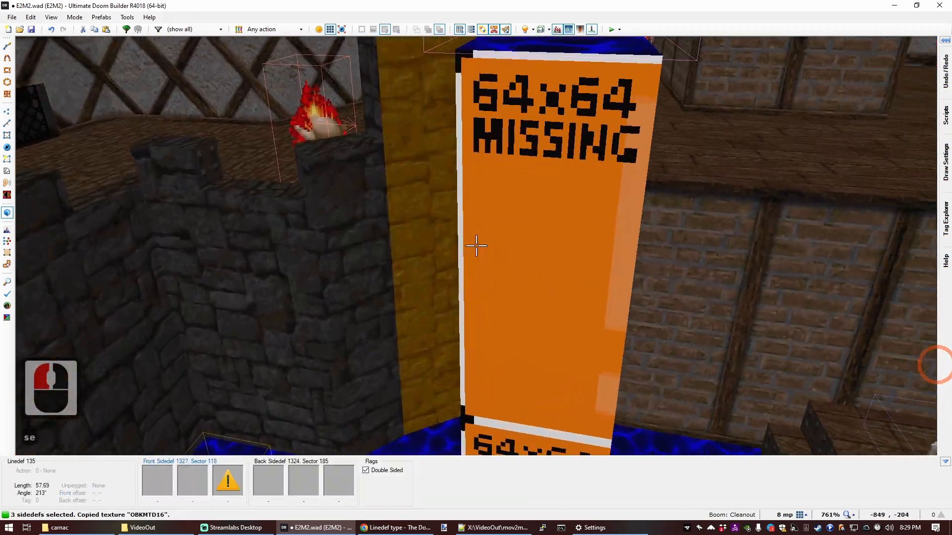
left_click(476, 246)
right_click(476, 245, "ctrl")
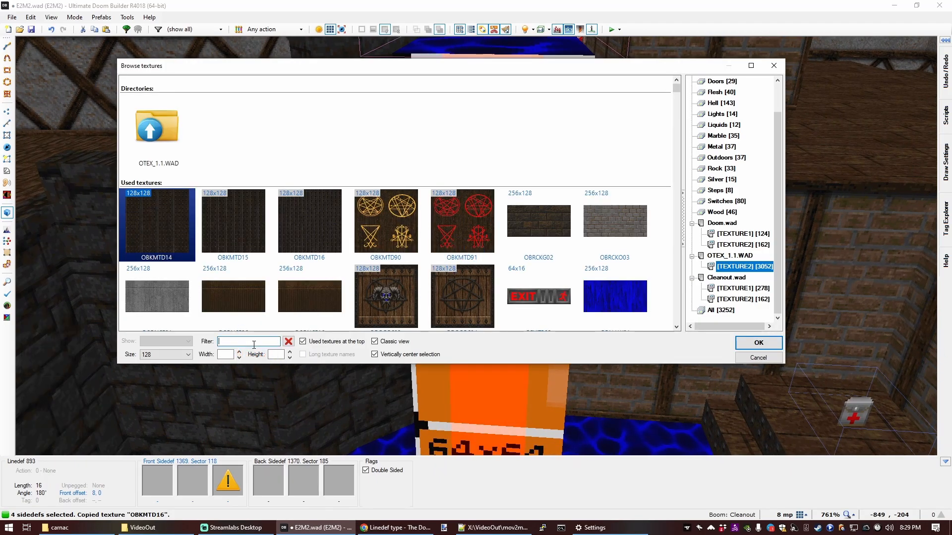
left_click(227, 355)
type("16")
scroll(435, 231, "down", 2)
scroll(435, 232, "down", 2)
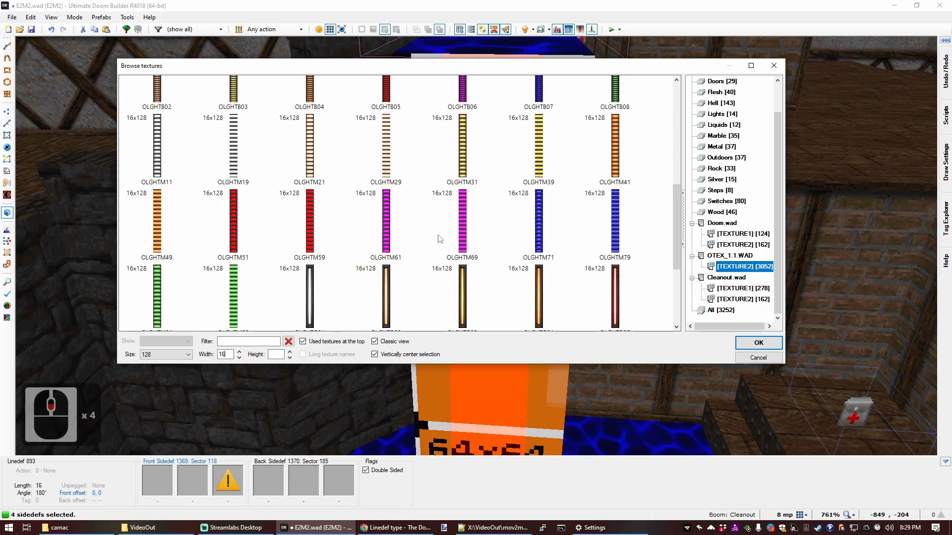
scroll(545, 189, "down", 2)
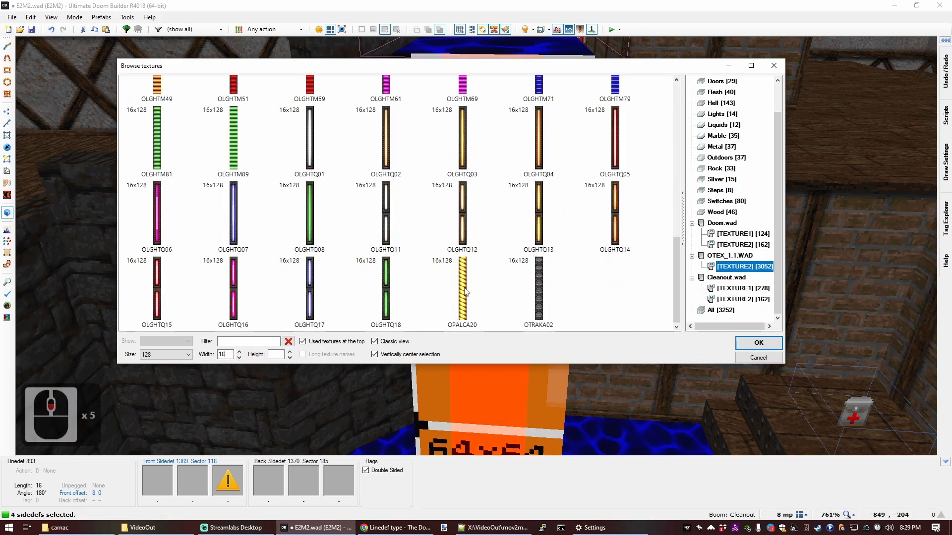
left_click(466, 292)
left_click(748, 343)
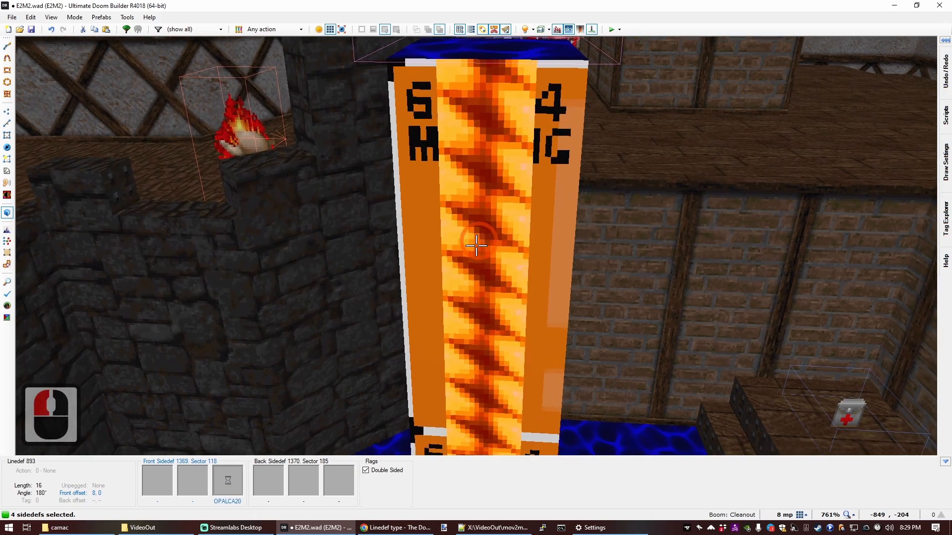
key("ctrl+shift+r")
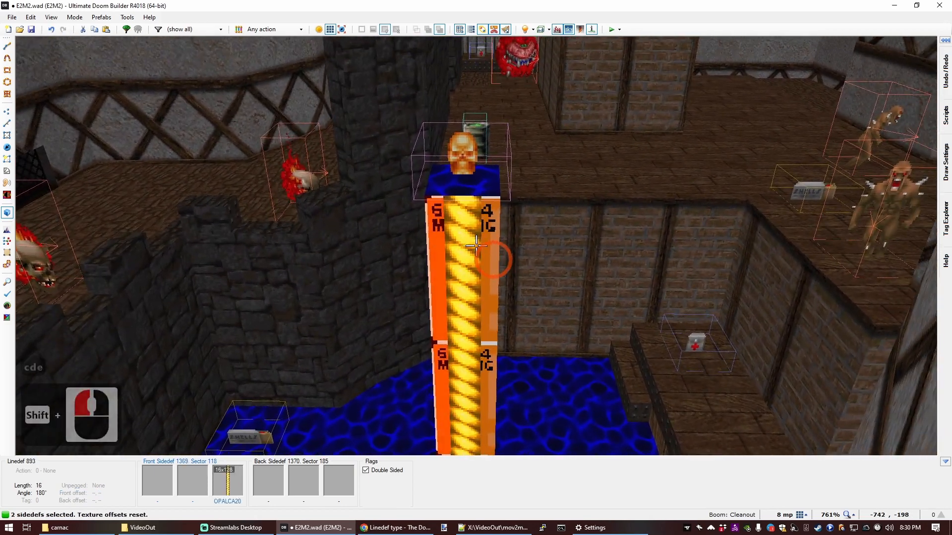
Apply OBKMTD16 to the eight corner strips of the skull key pillar and reset their texture offsets.
left_click(476, 246, "shift")
key("f")
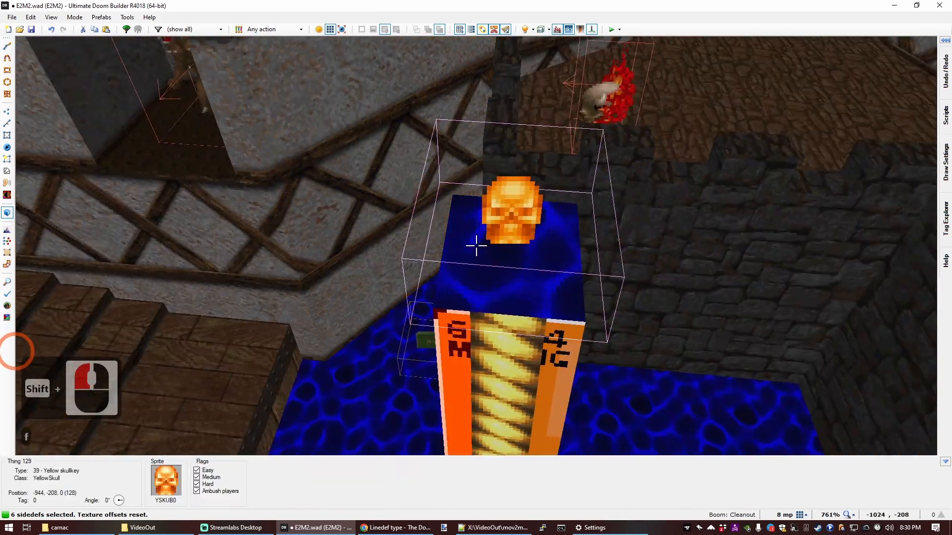
key("f")
right_click(476, 246, "ctrl")
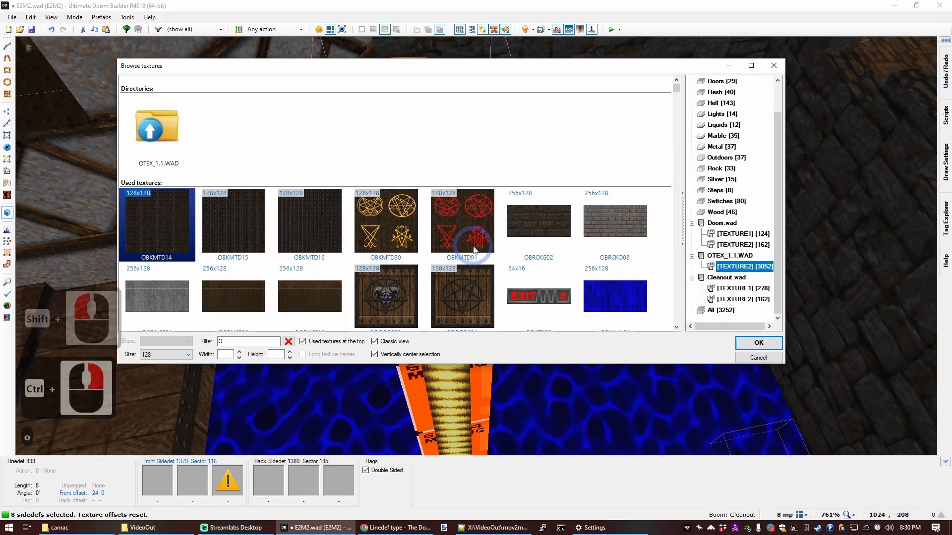
double_click(306, 230)
key("ctrl+shift+r")
Hide the things and copy the OSTONF01 floor from the battlement onto the top of the skull key pillar.
key("s")
key("e")
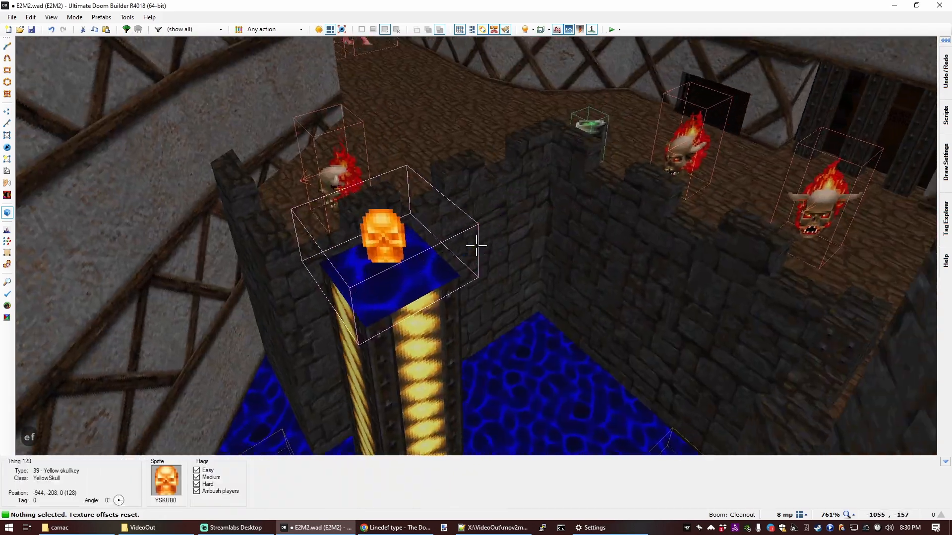
key("t")
key("e")
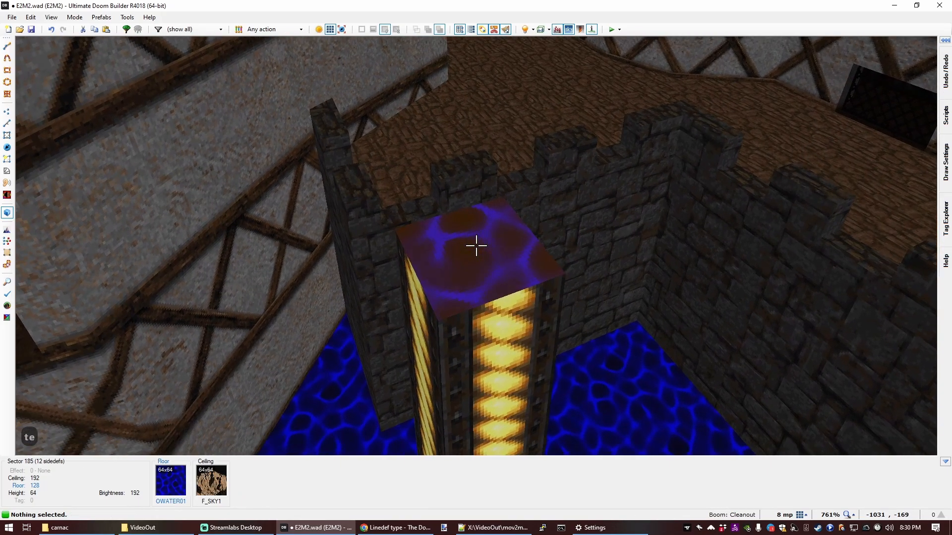
left_click(476, 245)
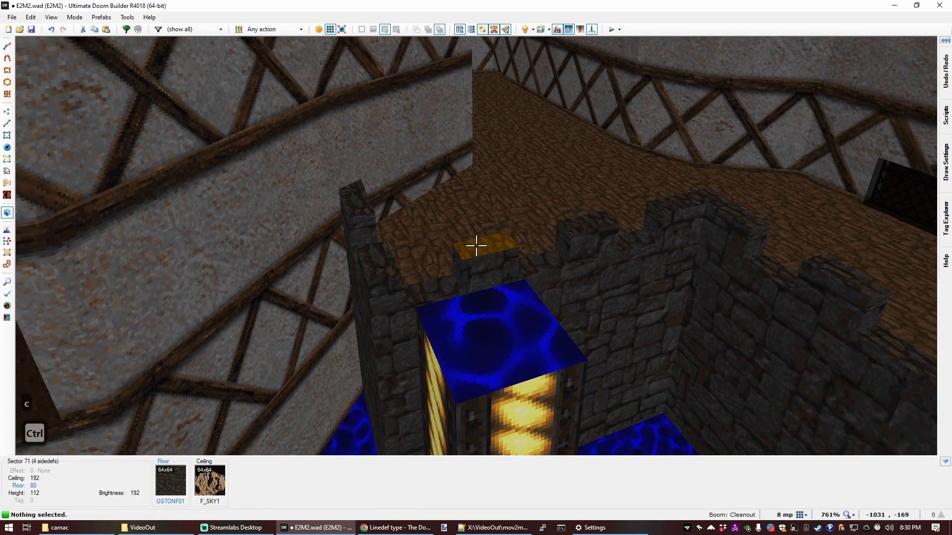
key("ctrl+c")
middle_click(476, 245)
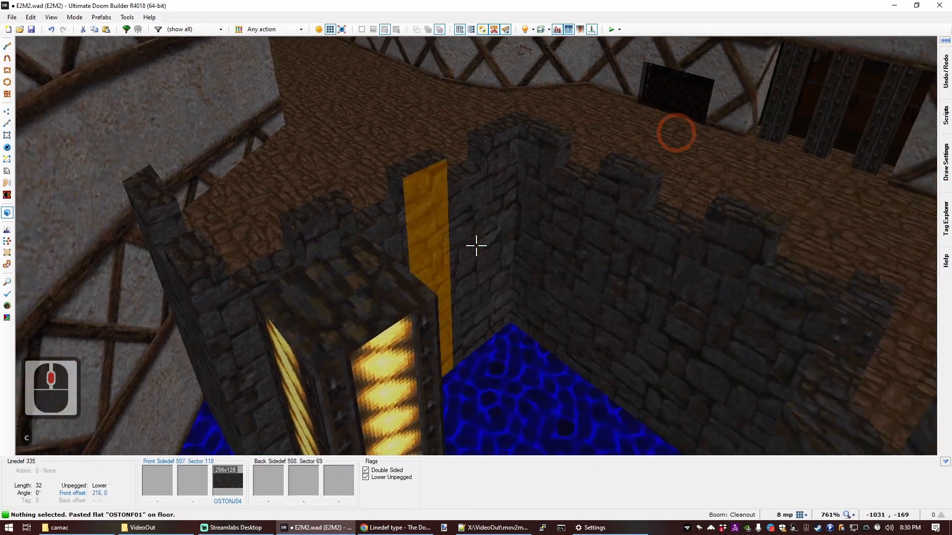
Show the things again and inspect the textured skull key pillar from around the courtyard.
key("c")
key("d")
key("s")
key("e")
key("t")
key("d")
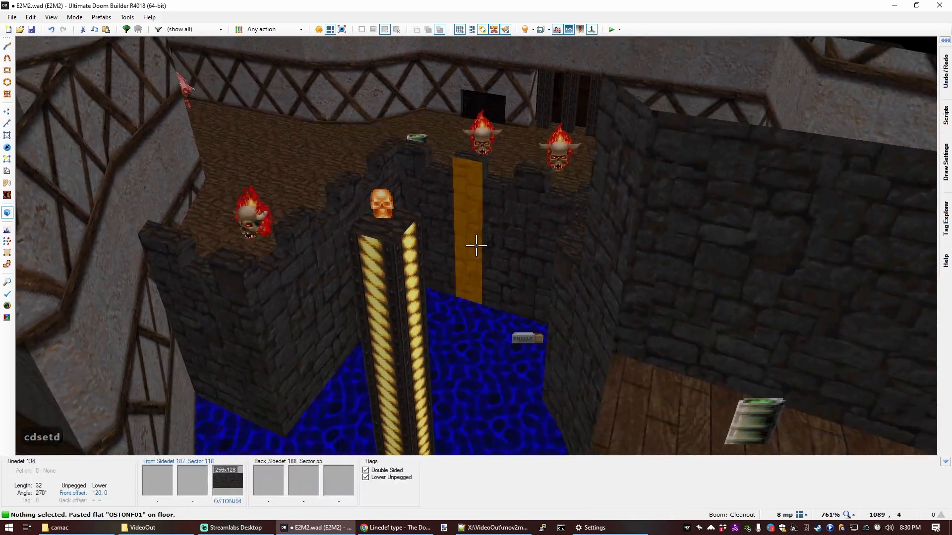
key("e")
key("f")
key("d")
key("e")
key("s")
key("e")
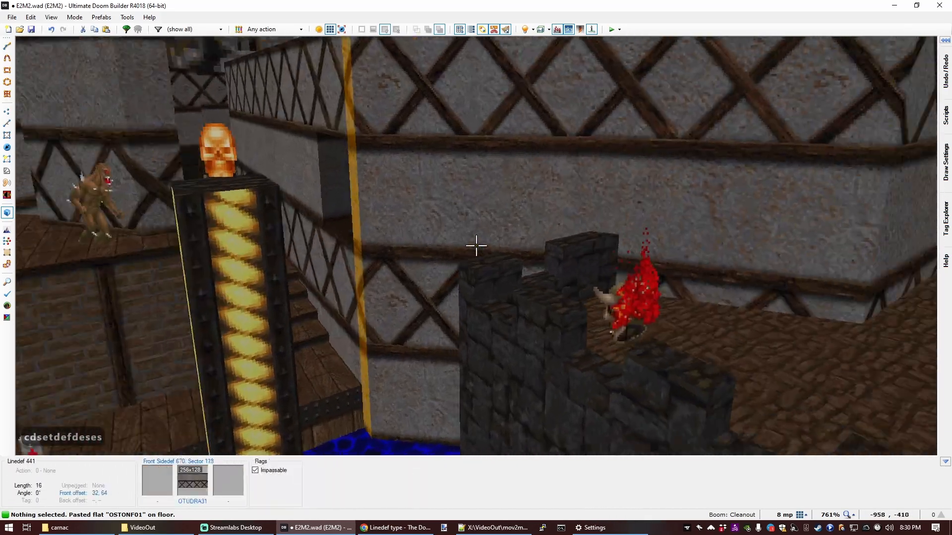
Shrink the three bars in the dark room's opening to 8 by 8 units each in the 2D map.
key("s")
key("e")
key("e")
key("e")
key("e")
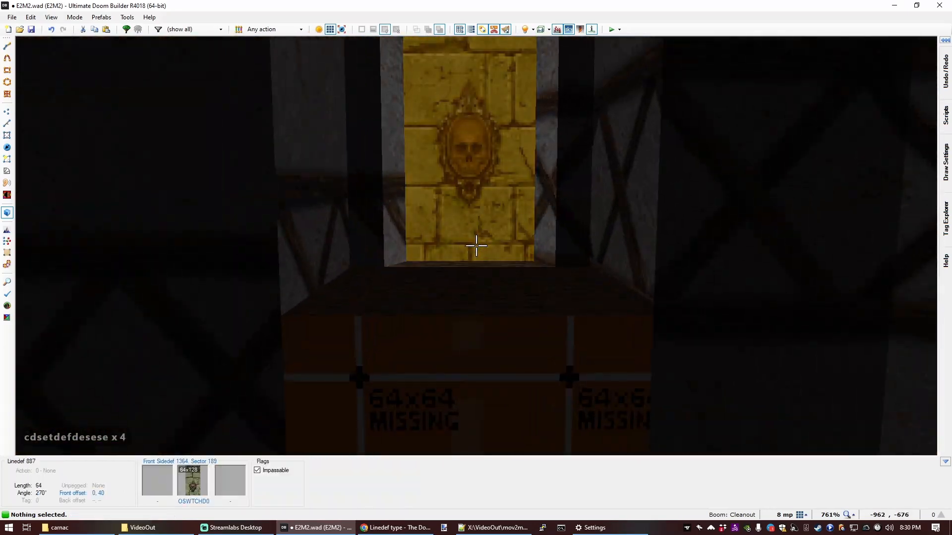
key("e")
key("d")
key("s")
key("q")
scroll(479, 248, "down", 4)
scroll(477, 248, "down", 1)
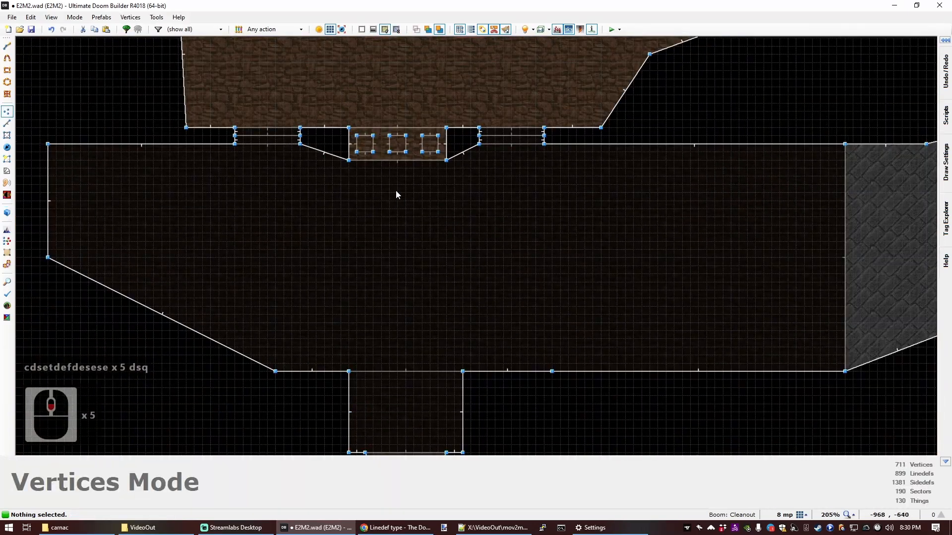
scroll(398, 198, "up", 5)
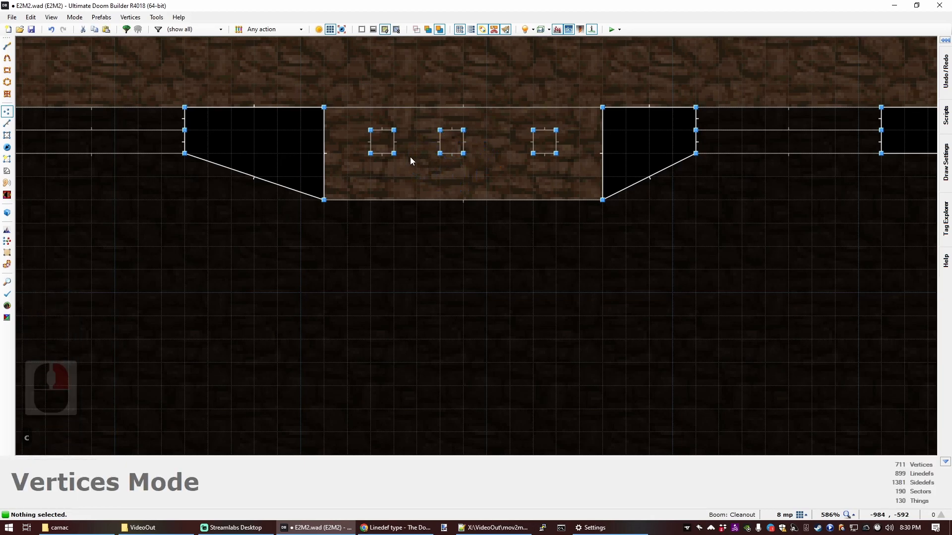
Centre the middle bar between the outer two in the dark room's opening on a 4-unit grid, and restore the 16-unit grid.
key("ctrl+d")
left_click(434, 156)
key("Escape")
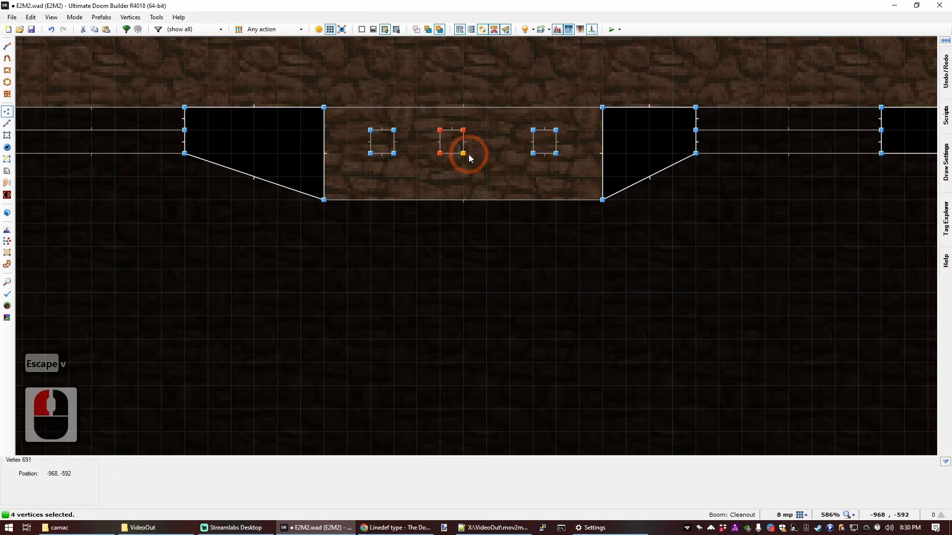
key("bracketright")
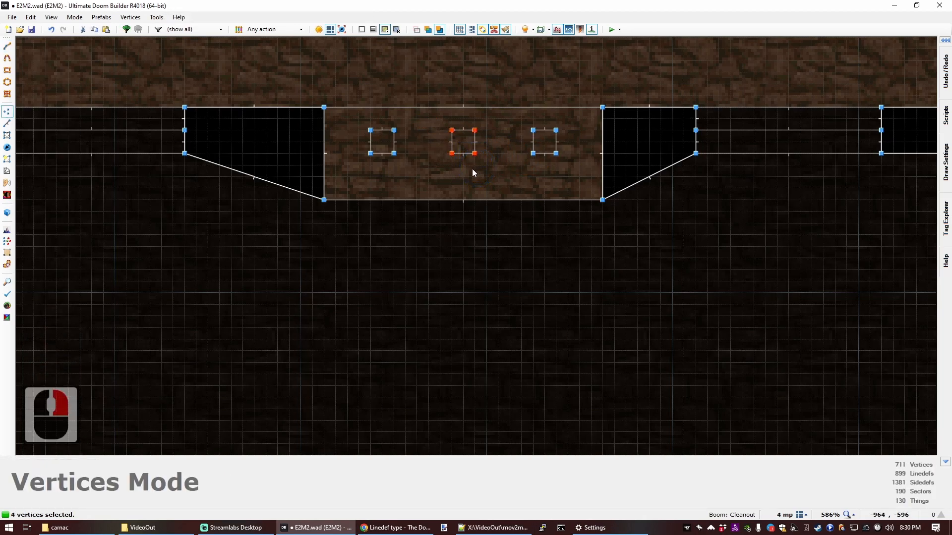
left_click_drag(562, 155, 557, 162)
scroll(487, 182, "down", 5)
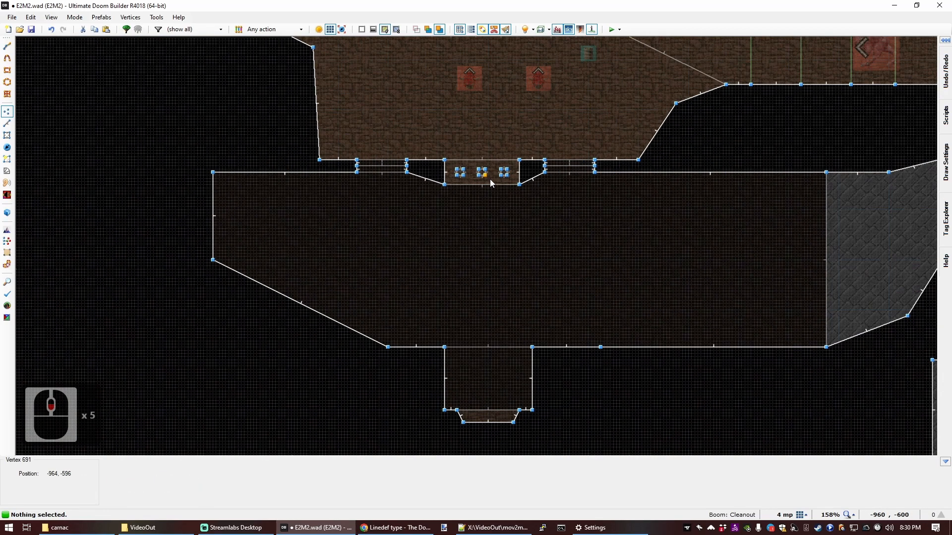
key("bracketleft")
key("bracketleft")
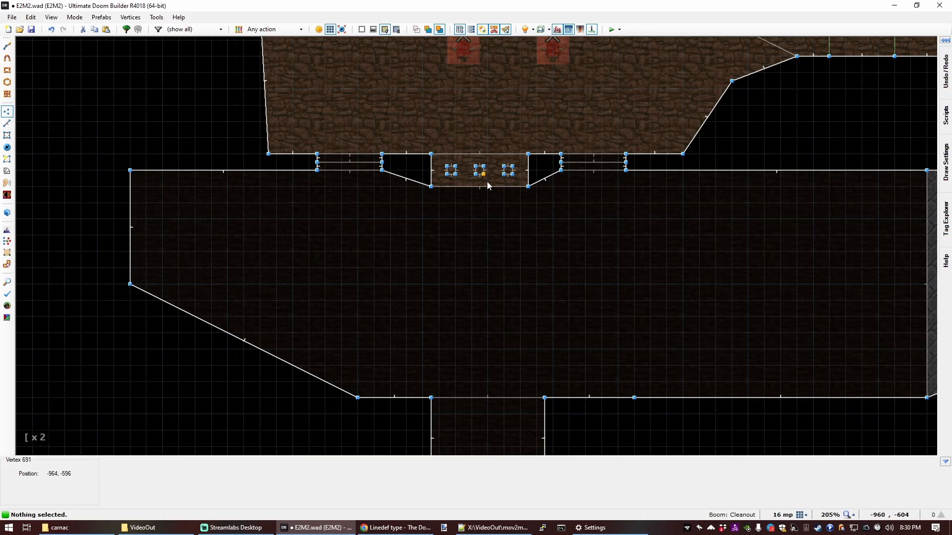
Assign the shared sector tag 12 to the skull key pillar and the three bars in the dark room's opening.
key("q")
key("d")
key("e")
key("q")
scroll(477, 244, "down", 4)
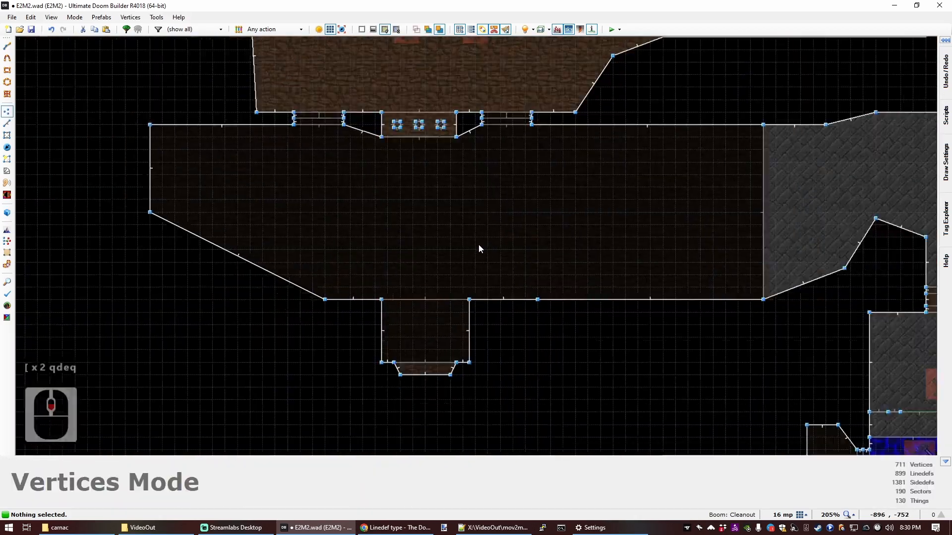
scroll(460, 53, "up", 5)
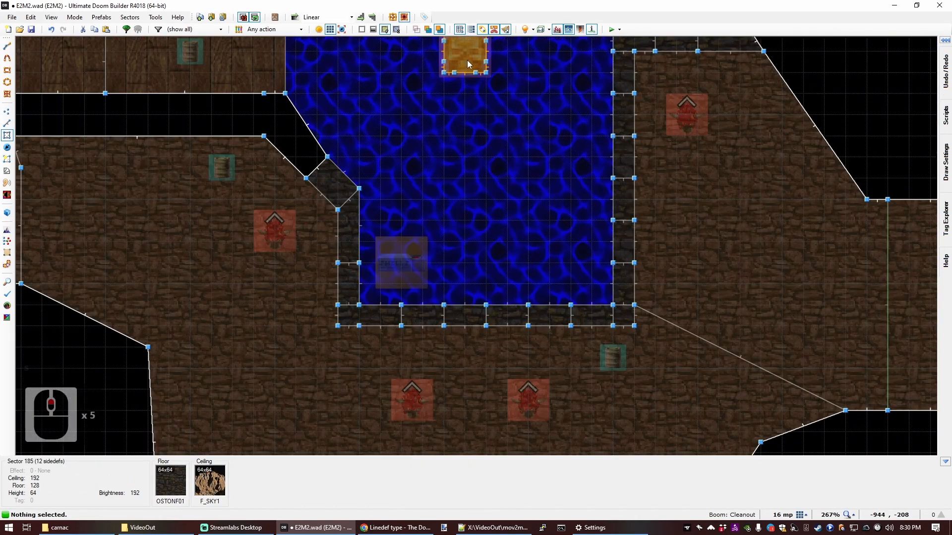
left_click(394, 378)
scroll(454, 381, "down", 6)
scroll(456, 419, "up", 7)
left_click(376, 358)
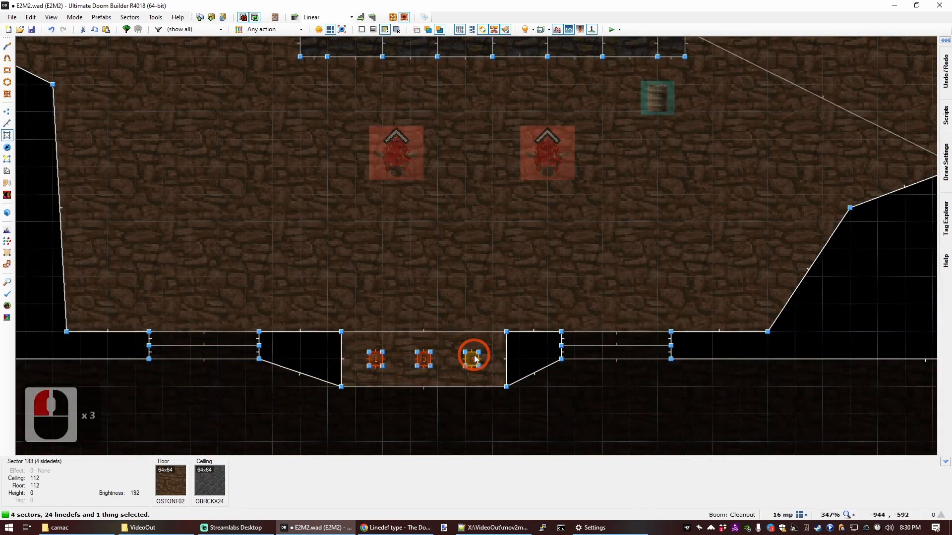
left_click(475, 355)
right_click(522, 360)
left_click(546, 316)
Give the alcove's switch line action 23, S1 Floor Lower to Lowest Floor, with tag 12, and save the map.
scroll(477, 415, "down", 8)
key("c")
scroll(462, 395, "up", 7)
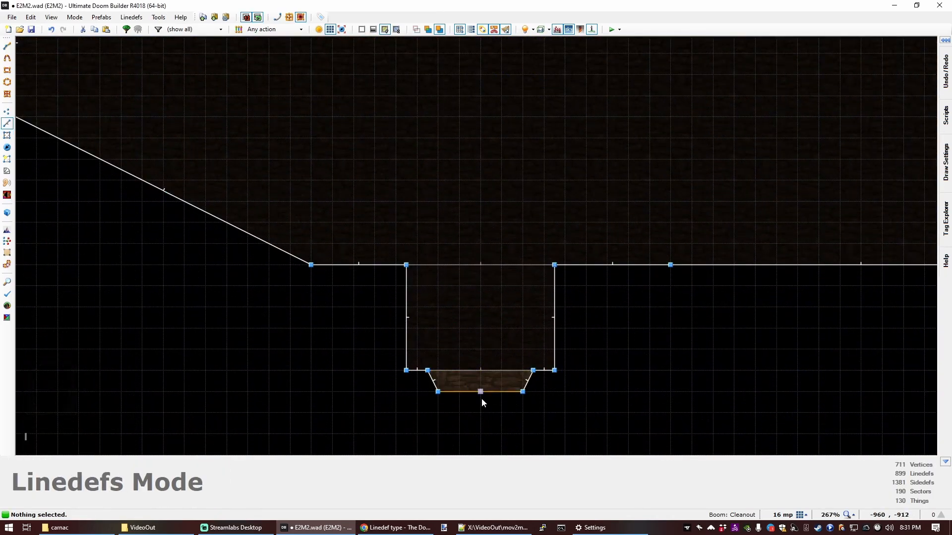
right_click(484, 389)
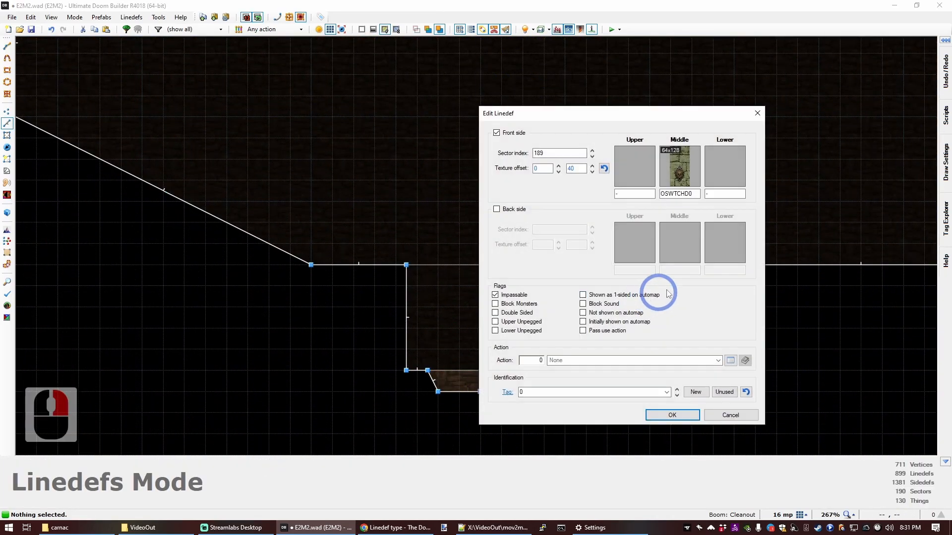
left_click(730, 361)
left_click(537, 139)
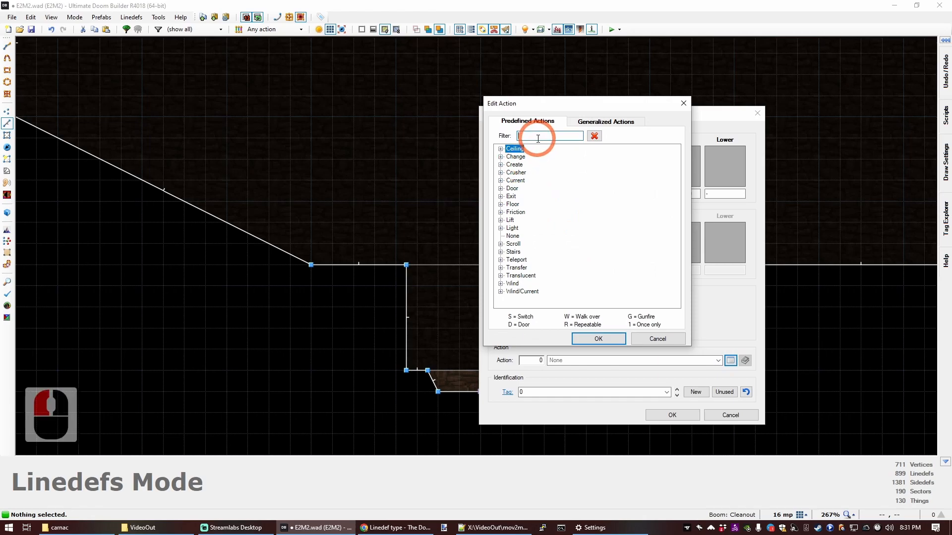
type("floor lower")
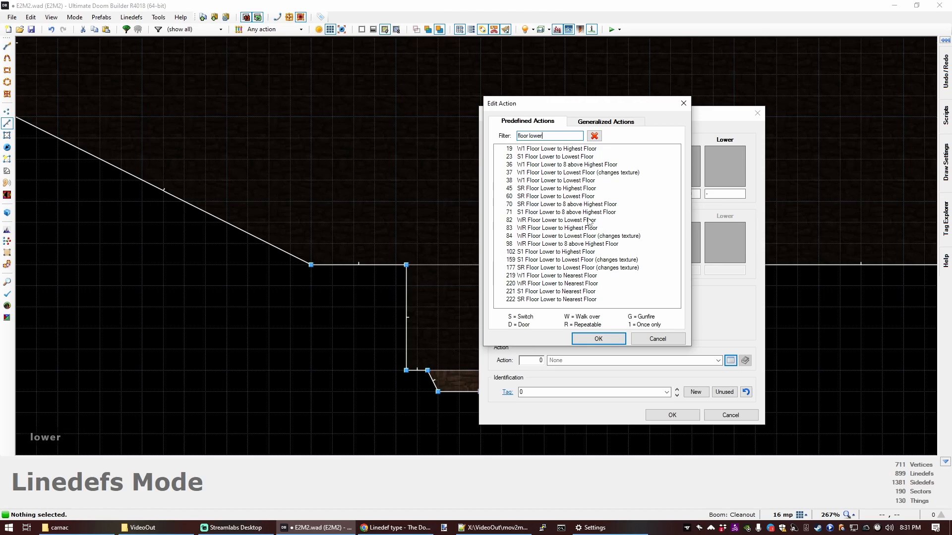
double_click(536, 157)
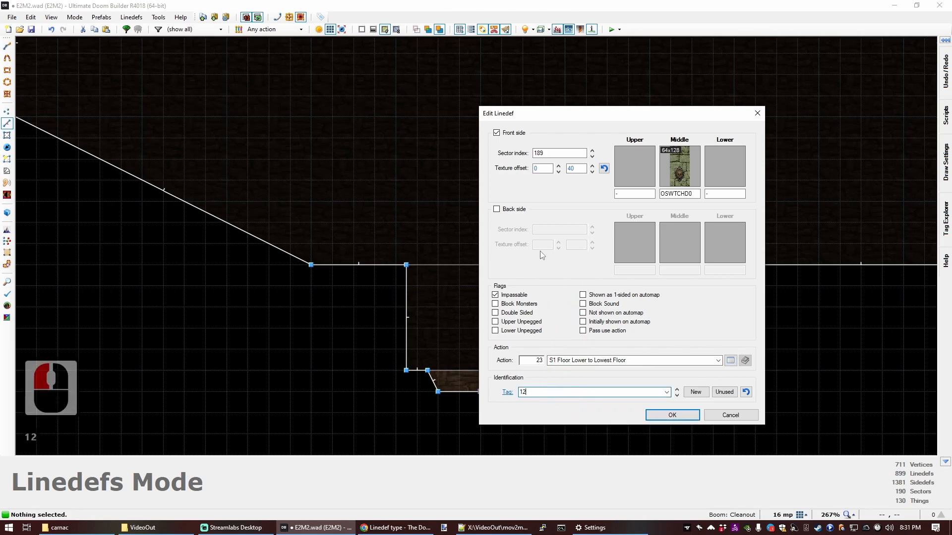
left_click(673, 416)
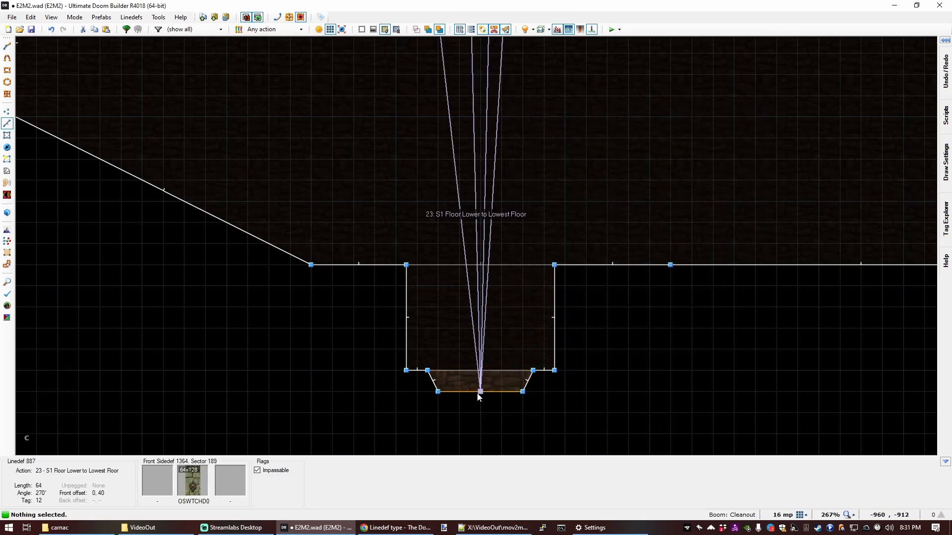
scroll(477, 394, "down", 6)
scroll(481, 392, "down", 3)
scroll(483, 347, "up", 3)
key("ctrl+s")
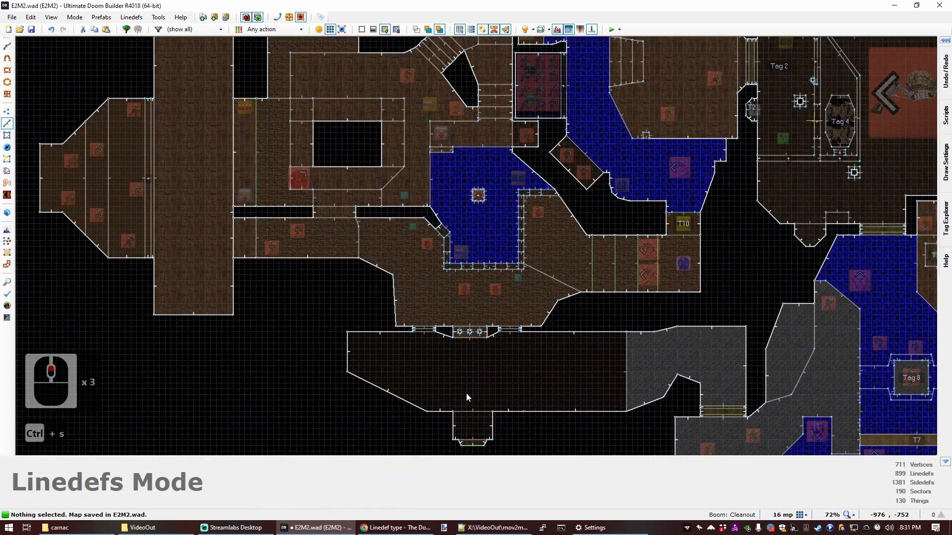
Draw two lines across the raised switch alcove, 32 units apart, to split its floor into three strips.
scroll(466, 393, "up", 2)
key("q")
key("d")
key("e")
key("s")
key("s")
key("e")
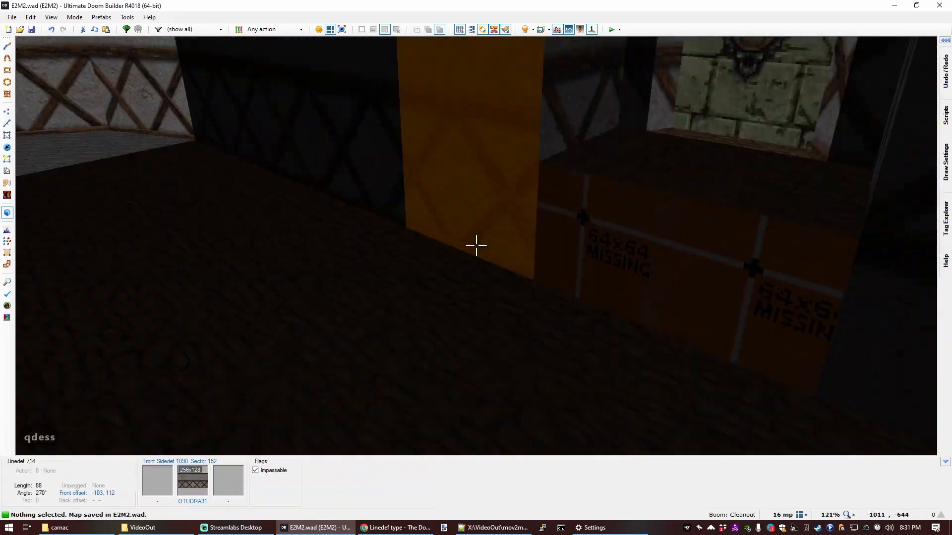
key("q")
scroll(470, 263, "up", 7)
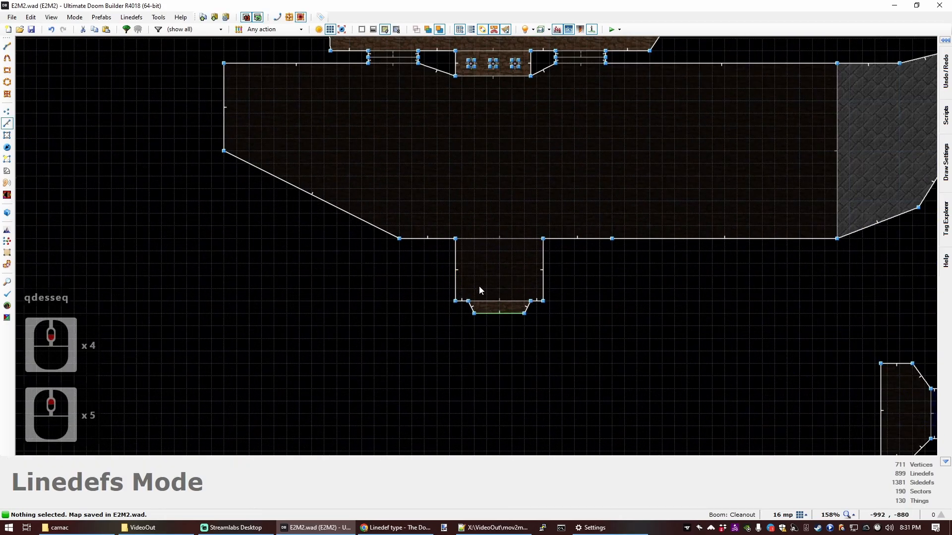
key("ctrl+d")
left_click(587, 270)
right_click(586, 269)
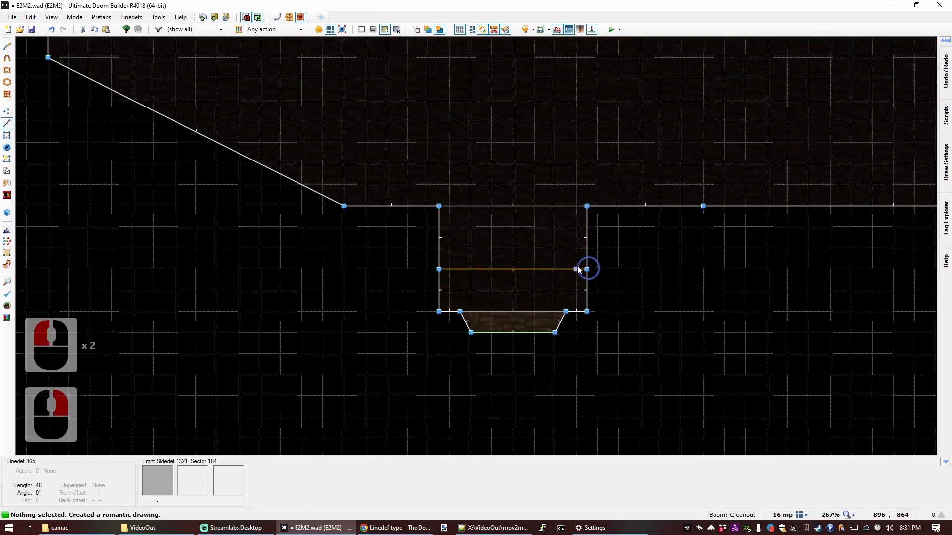
left_click(575, 227)
right_click(576, 227)
Lower the alcove's back floor strip, directly in front of the switch recess, to height 32.
key("q")
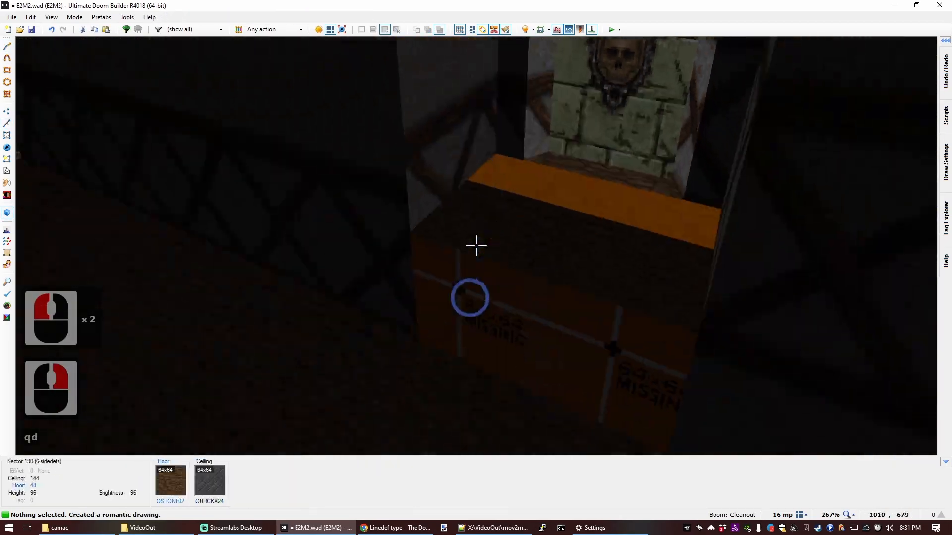
key("d")
key("e")
left_click(477, 246)
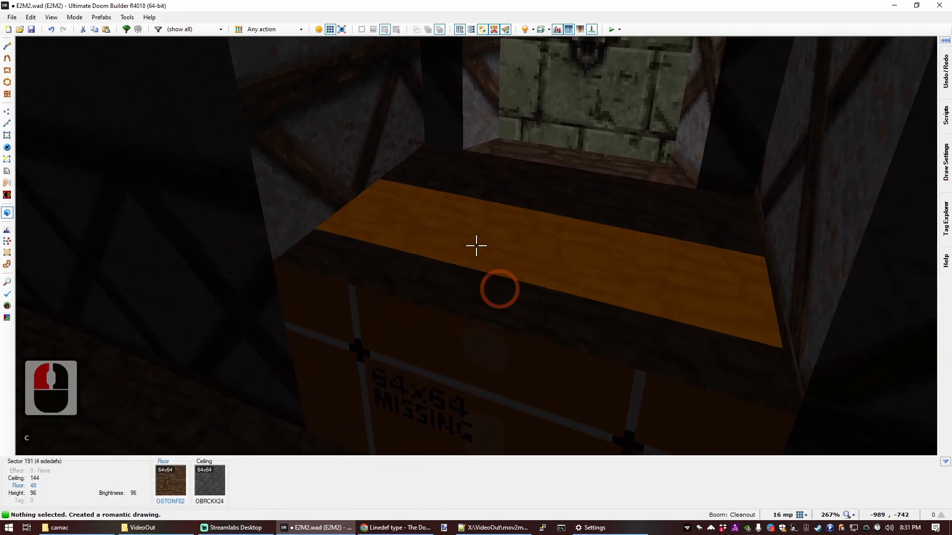
key("c")
left_click(477, 246)
scroll(476, 246, "down", 1)
scroll(477, 246, "up", 2)
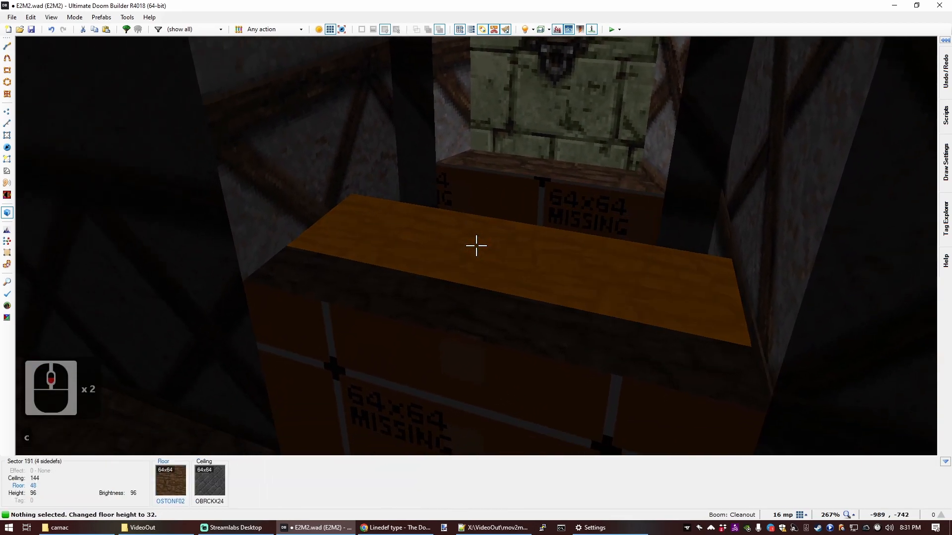
Lower the alcove's middle and front floor strips to continue the stairs evenly downward, with the front strip at height 0.
left_click(477, 246)
scroll(476, 246, "down", 3)
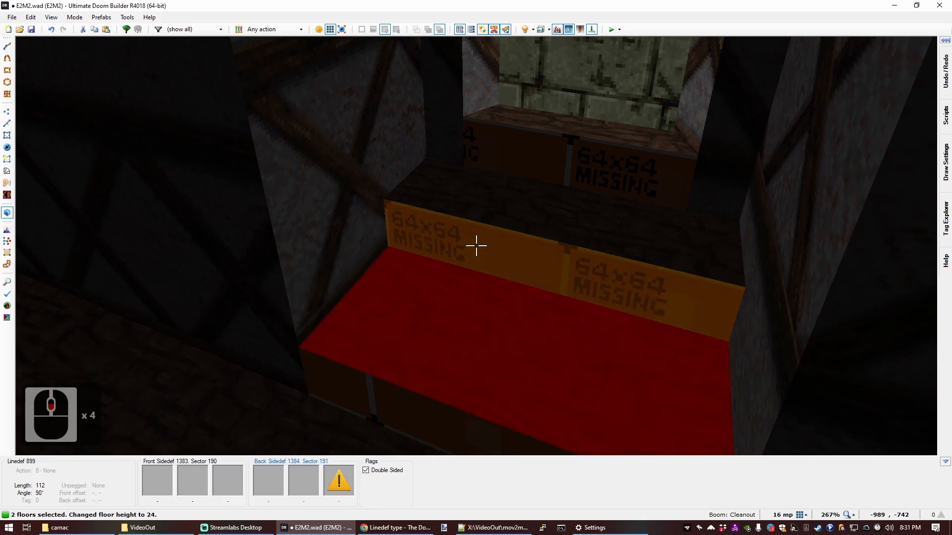
key("c")
left_click(477, 246)
key("e")
scroll(476, 246, "down", 2)
key("c")
key("e")
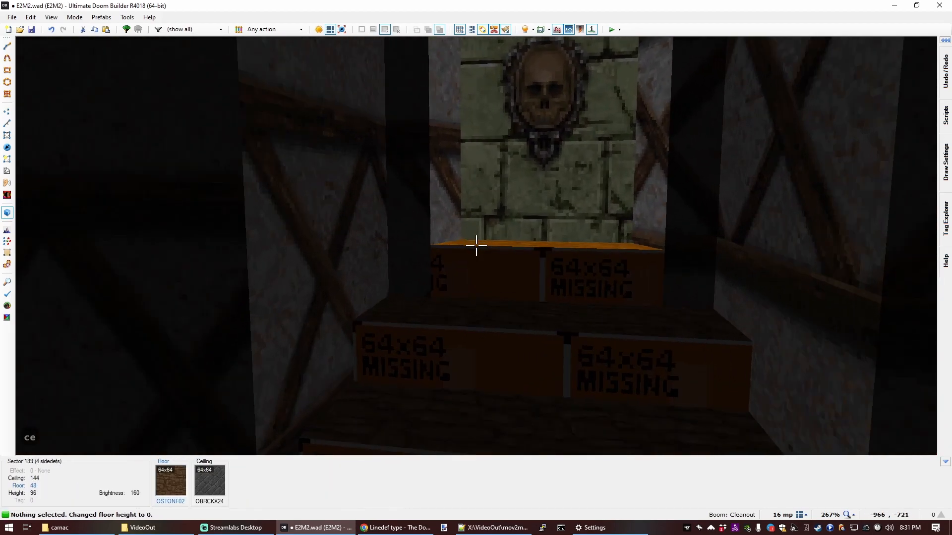
Apply the OBKMTD50 texture to the three untextured stair risers leading up to the switch.
key("d")
key("e")
left_click(476, 246)
left_click(476, 246)
left_click(476, 246)
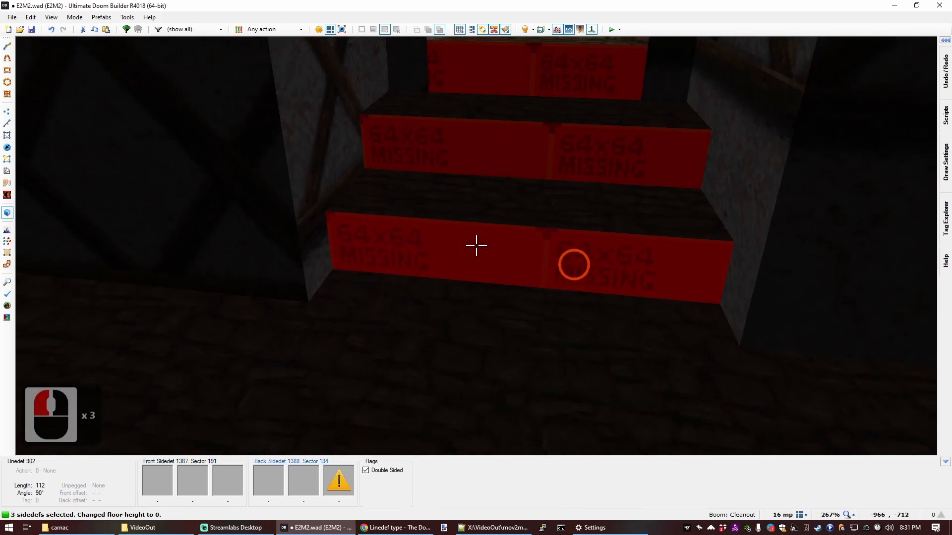
right_click(477, 246, "ctrl")
type("obl")
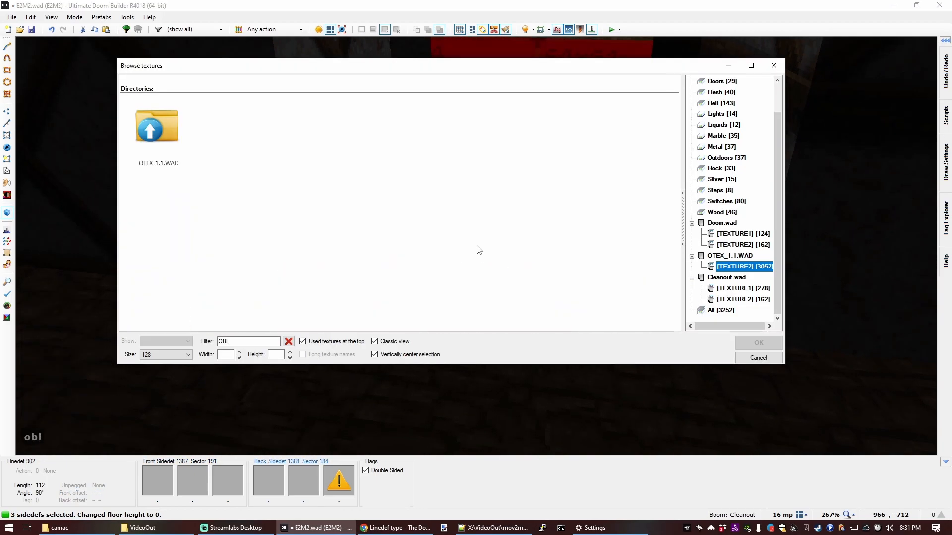
key("BackSpace")
type("k")
scroll(388, 228, "down", 2)
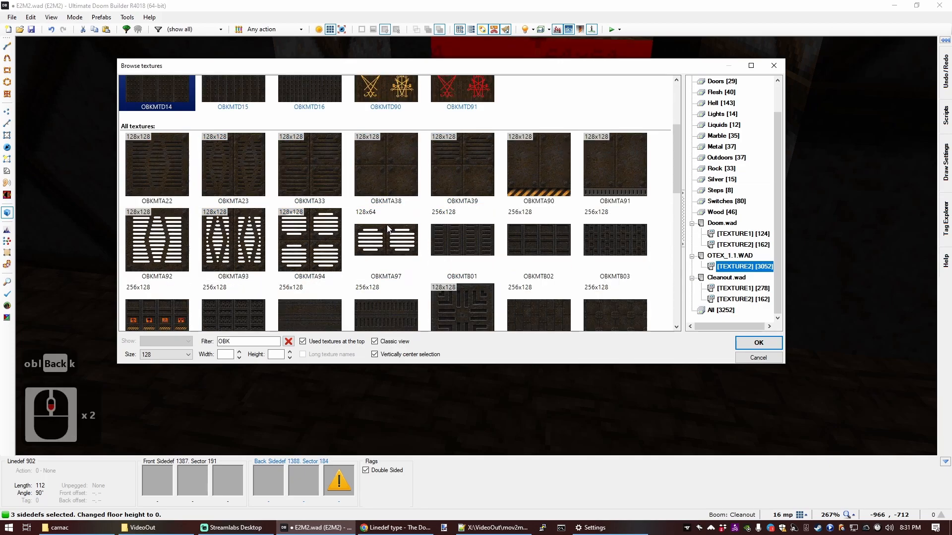
scroll(467, 178, "down", 2)
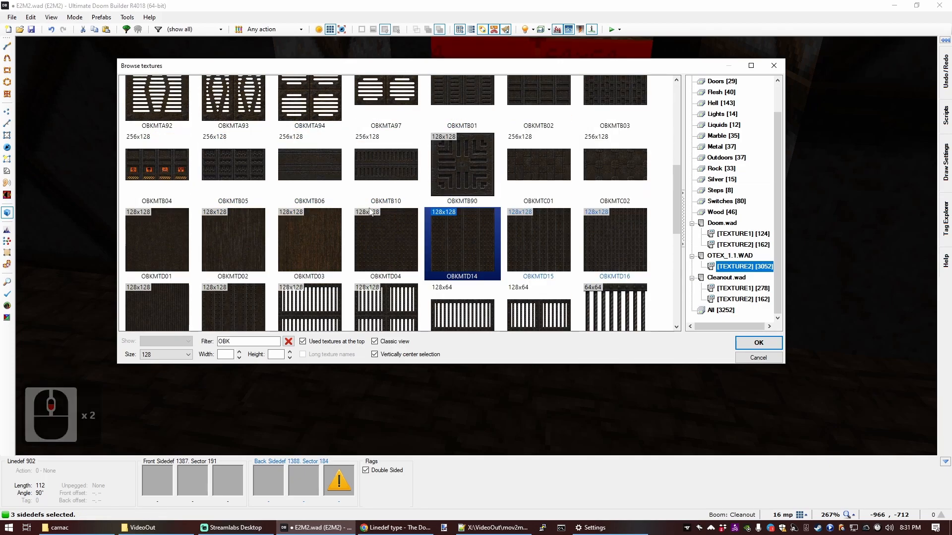
scroll(369, 211, "down", 2)
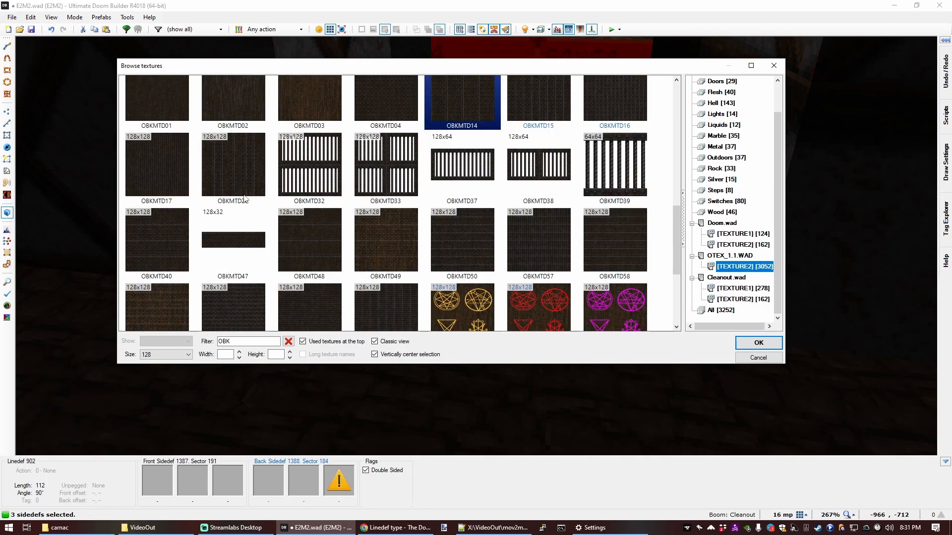
scroll(277, 188, "down", 2)
scroll(327, 188, "up", 1)
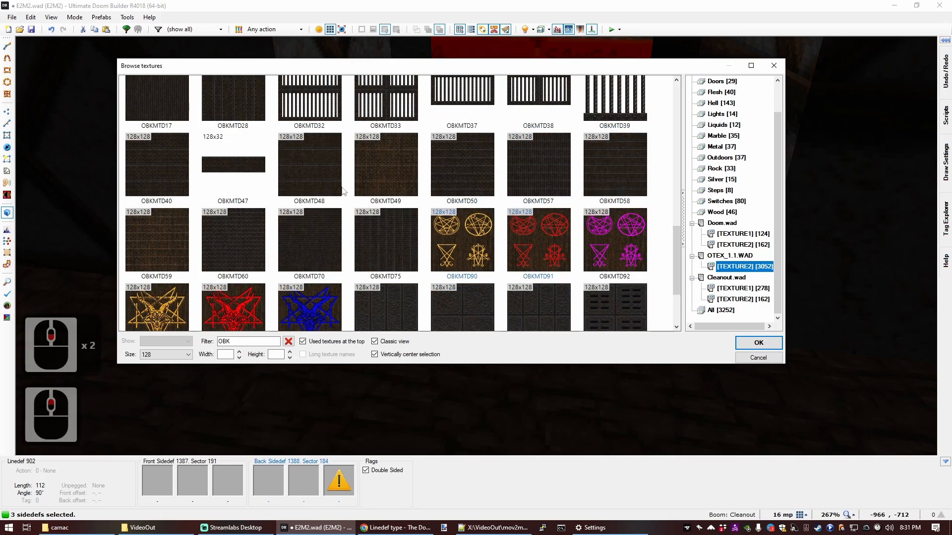
double_click(471, 176)
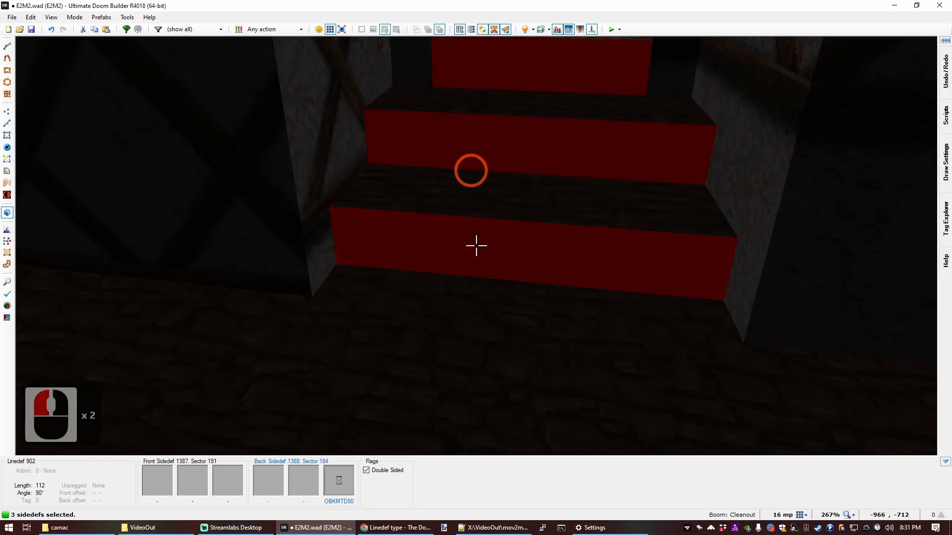
Inspect the finished switch stairs at full and normal brightness, and look over the outdoor walls beyond the dark room.
key("b")
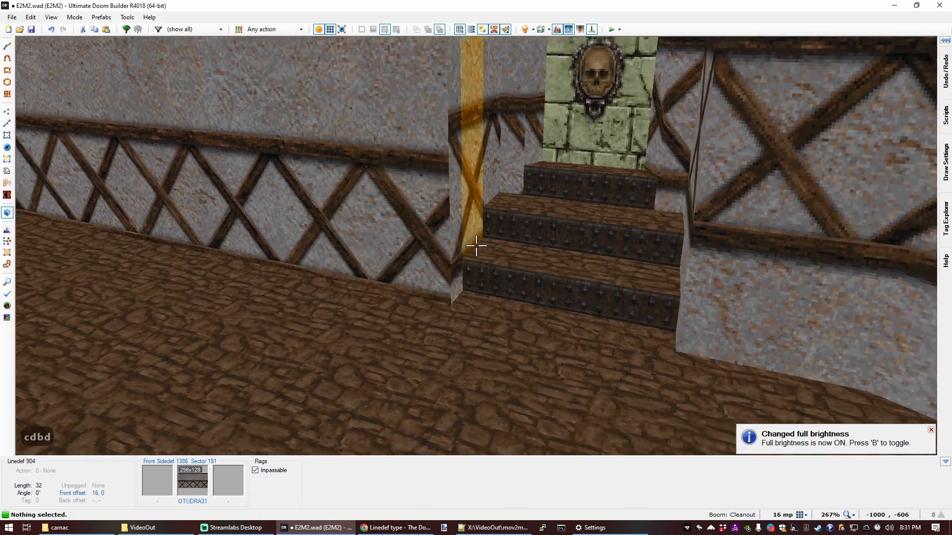
key("b")
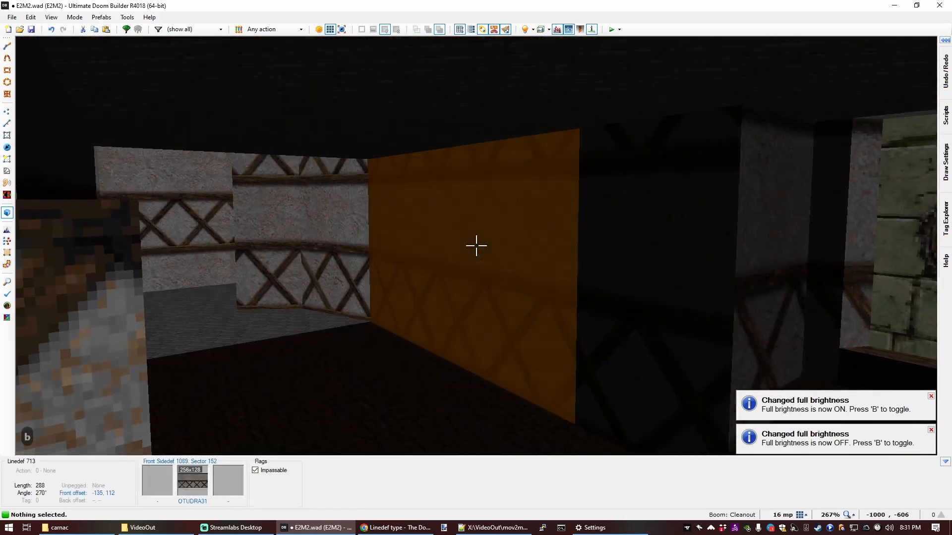
key("e")
key("d")
key("e")
key("f")
key("s")
key("s")
key("s")
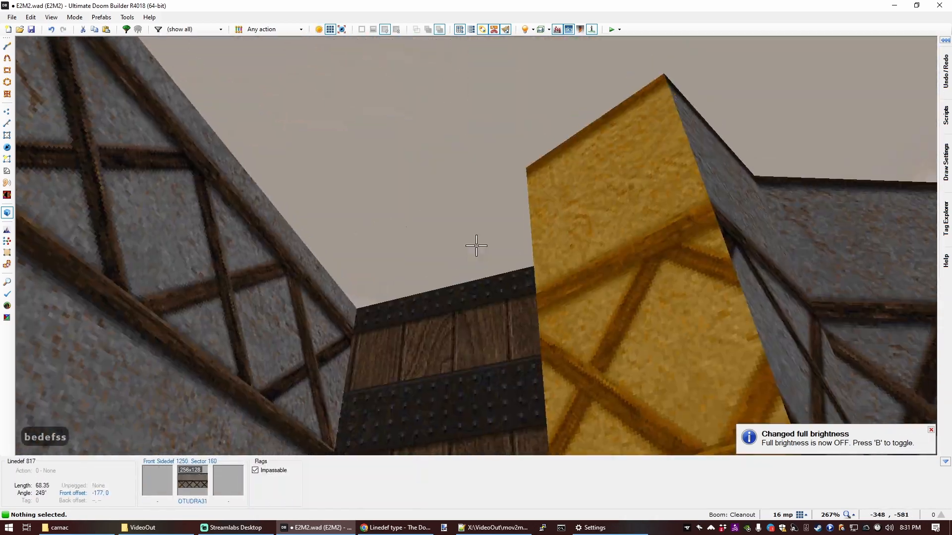
Lower the sky ceiling of the outdoor section between the dark room and the pentagram door to height 144.
key("q")
scroll(461, 248, "down", 6)
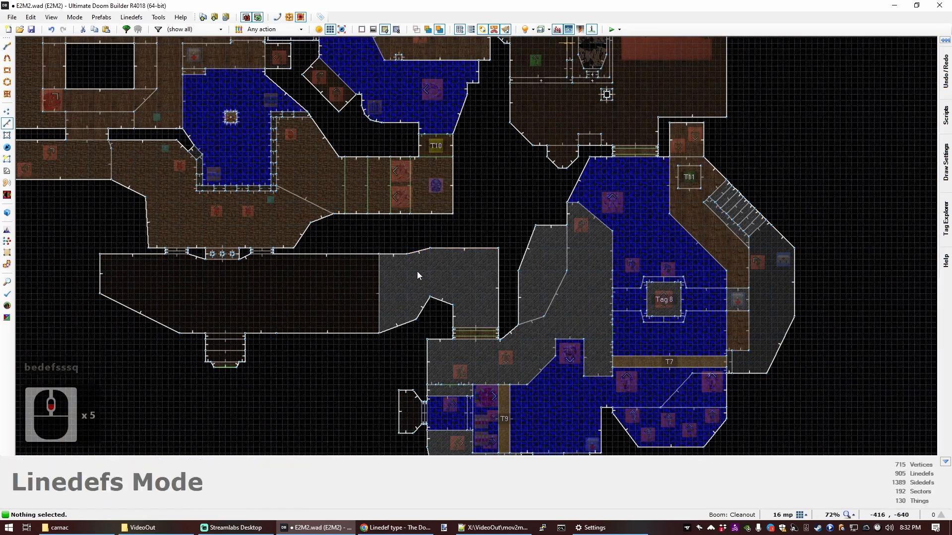
key("q")
key("d")
key("e")
left_click(476, 246)
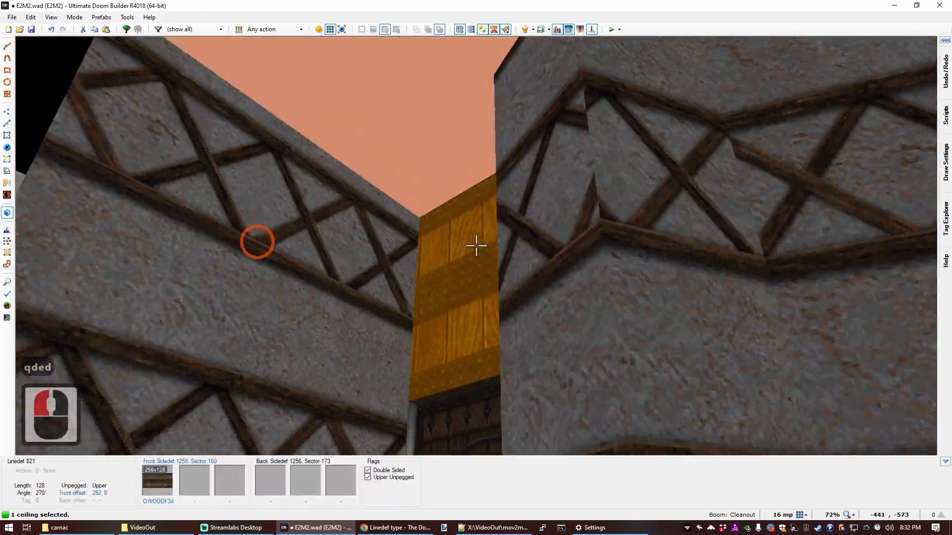
scroll(476, 245, "up", 7)
key("s")
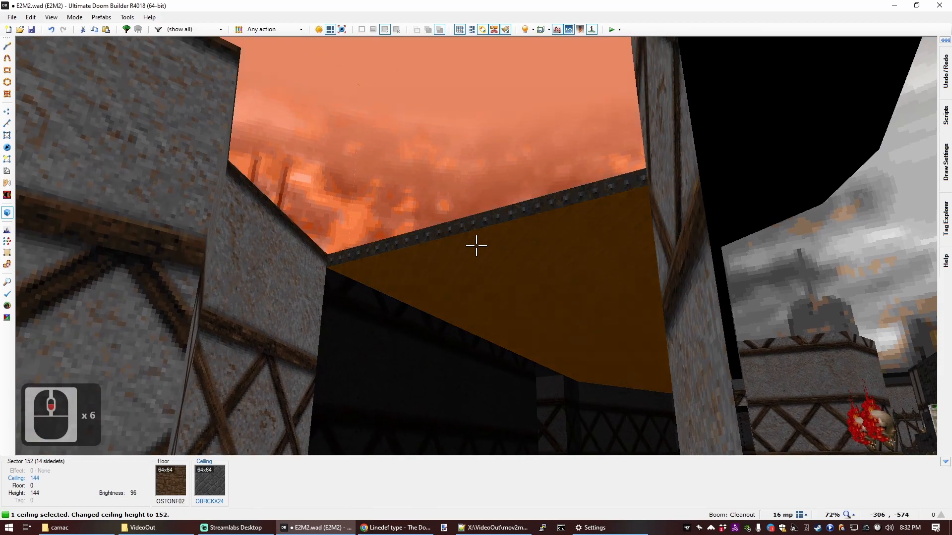
key("c")
Copy the dark room's OBRCKX24 ceiling flat onto the ceiling of the section in front of the pentagram door.
key("ctrl+c")
key("ctrl+v")
key("f")
key("e")
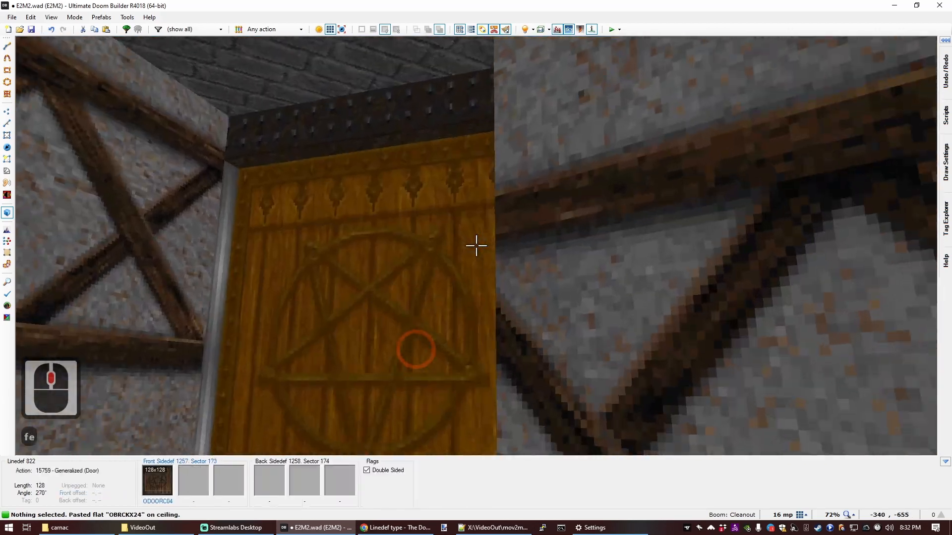
Replace the face texture on the outer side of the door below the lowered-ceiling section with upper texture ODOORC04.
key("s")
key("e")
key("s")
key("e")
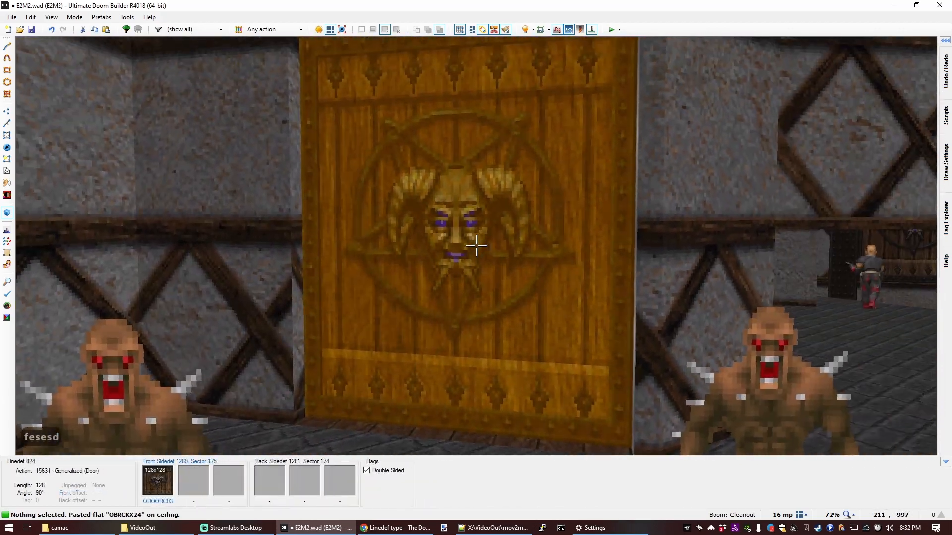
key("d")
key("q")
scroll(470, 240, "down", 2)
scroll(470, 240, "up", 6)
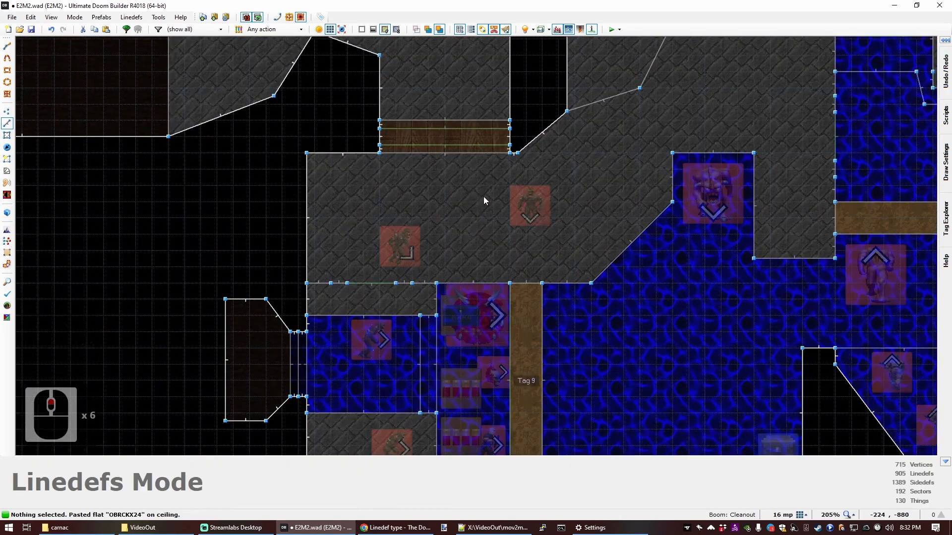
right_click(473, 144)
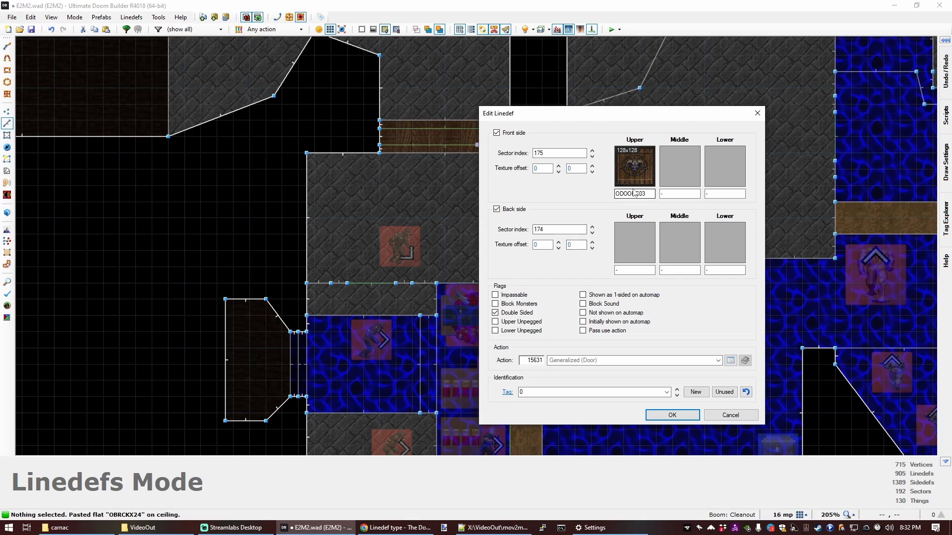
left_click(737, 415)
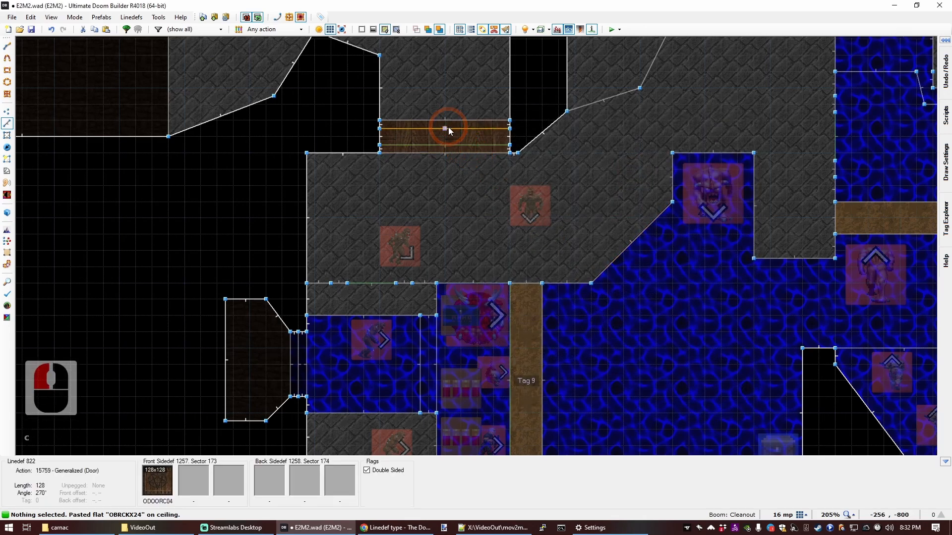
right_click(452, 141)
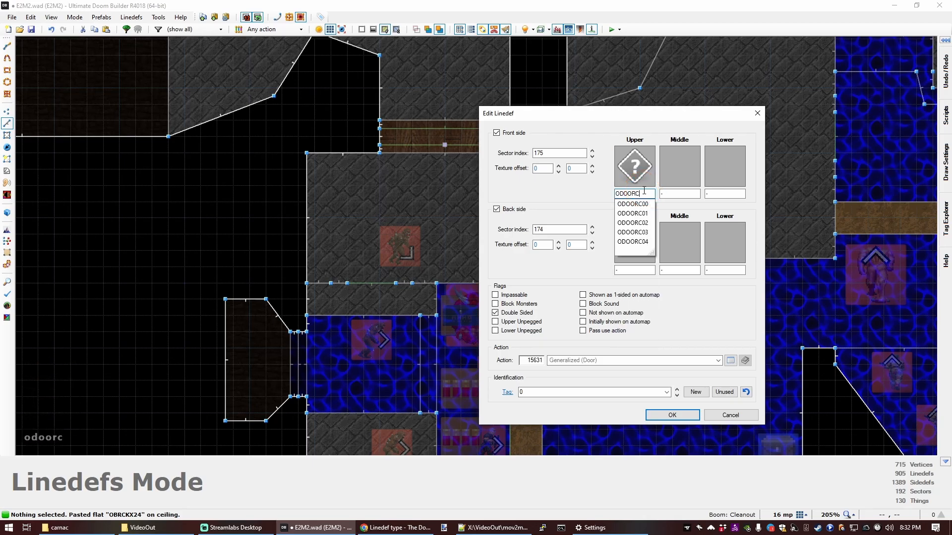
left_click(673, 415)
Set the upper texture on the south face of the northern door above the blue liquid pool to ODOORC04.
scroll(475, 288, "down", 7)
scroll(519, 187, "up", 7)
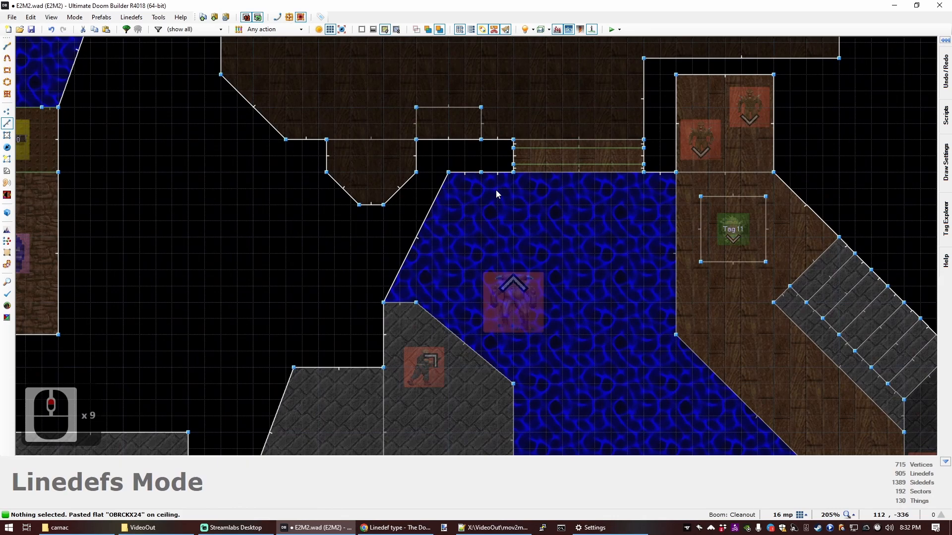
right_click(547, 163)
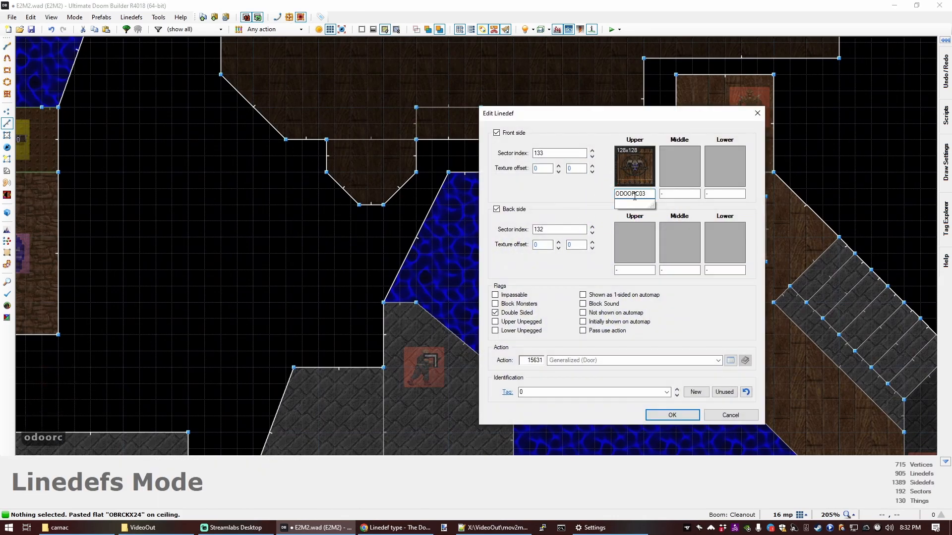
left_click(672, 416)
Inspect both retextured doors and the surrounding outdoor courtyard walls in the 3D view.
key("q")
key("d")
key("d")
key("s")
key("e")
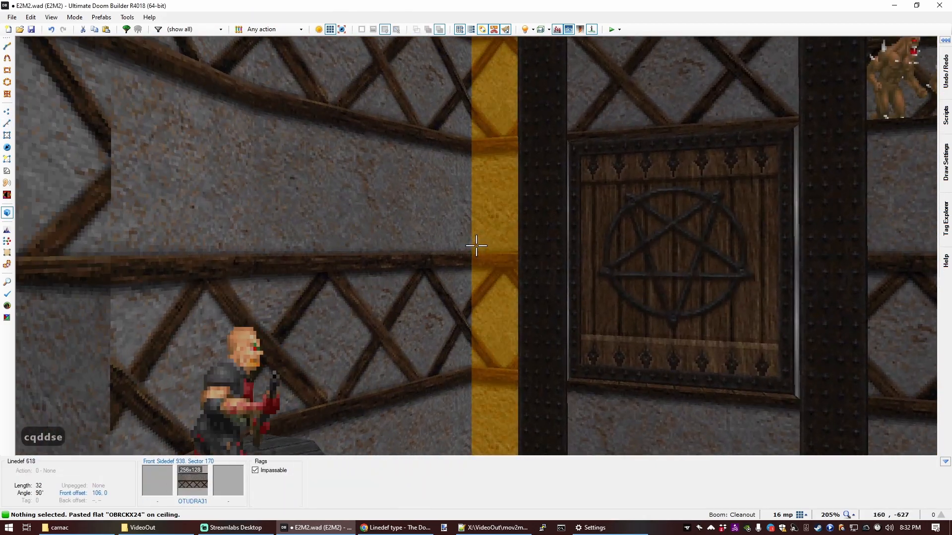
key("d")
key("f")
key("e")
key("s")
key("f")
key("d")
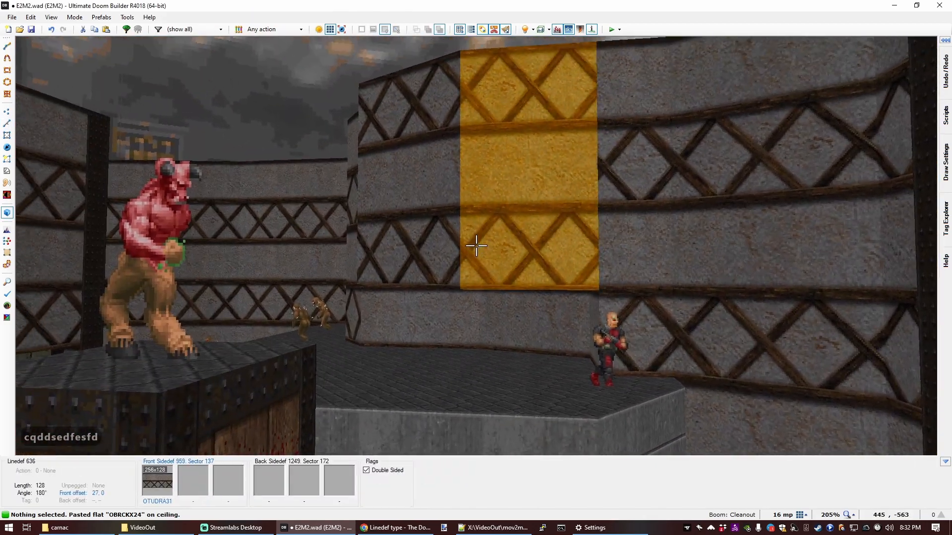
key("e")
key("f")
key("d")
key("s")
key("e")
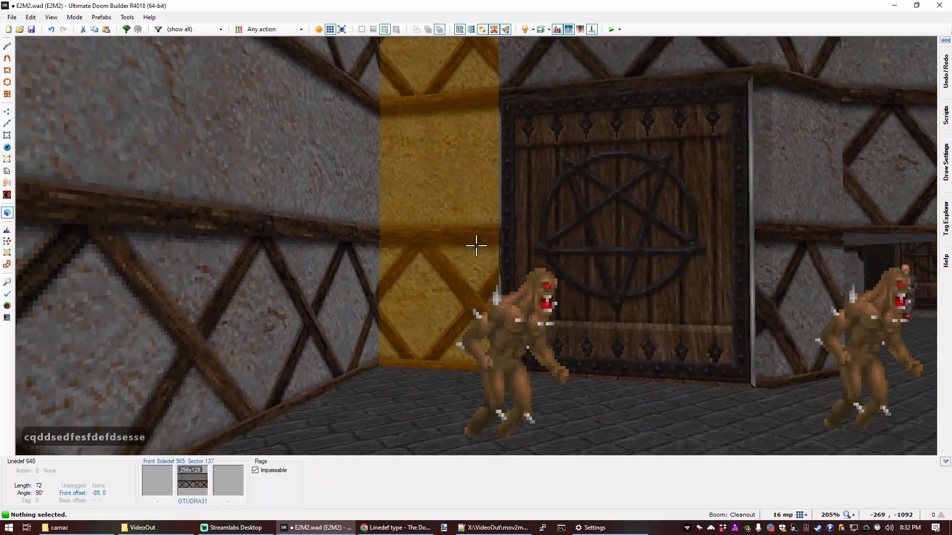
Copy the DOORSTOP texture onto the opposite jamb on the outer side of the dark room's door and reset its texture offsets.
key("f")
key("e")
key("e")
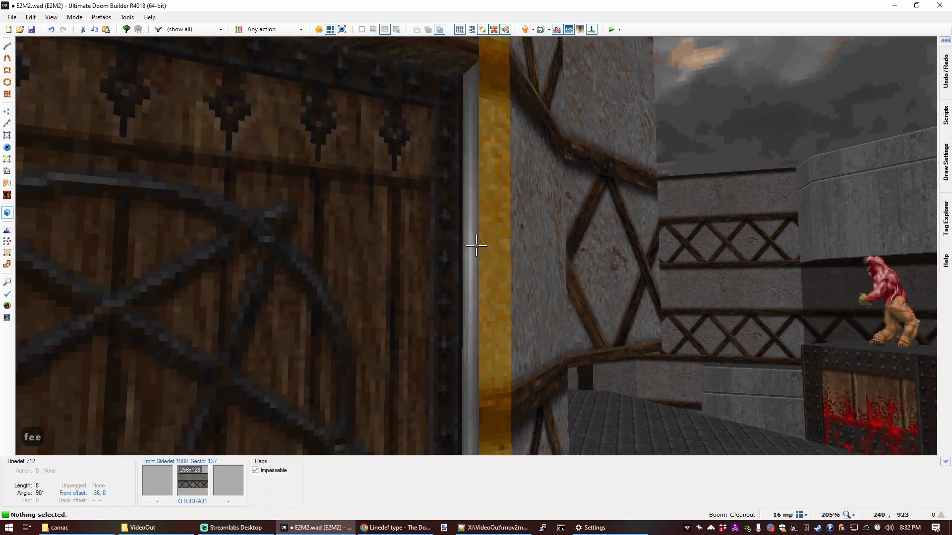
key("ctrl+c")
middle_click(476, 245)
key("ctrl+shift+r")
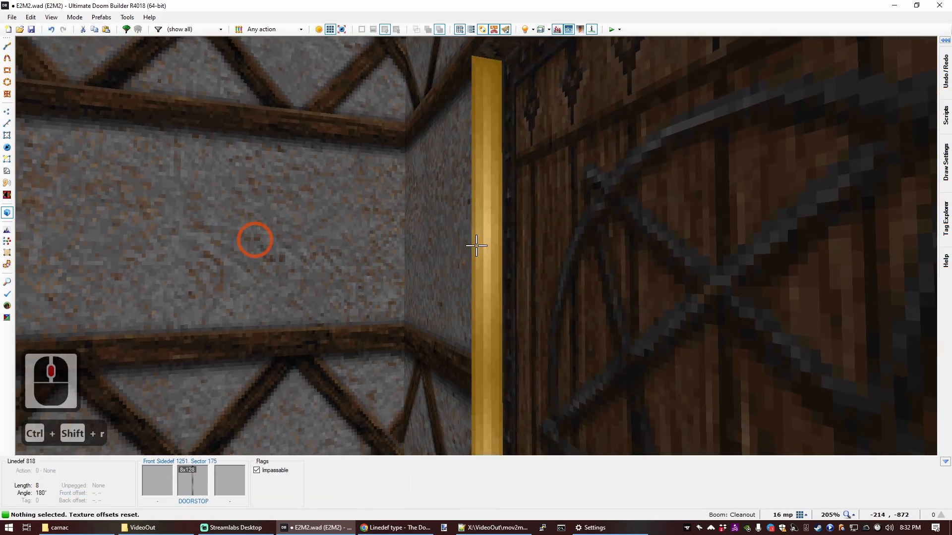
key("f")
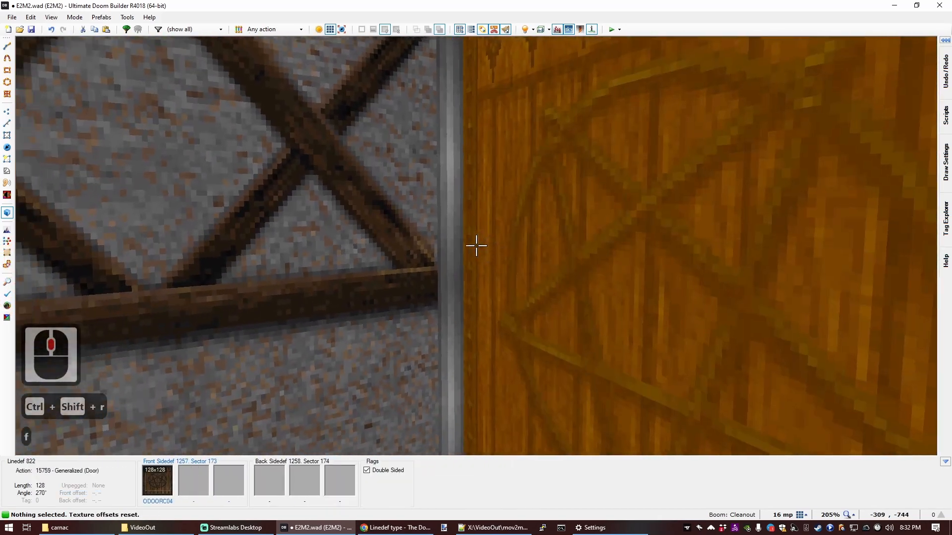
Add vertices beside the door and move the passage's two side walls 16 units outward from the door frame.
key("q")
scroll(485, 258, "up", 5)
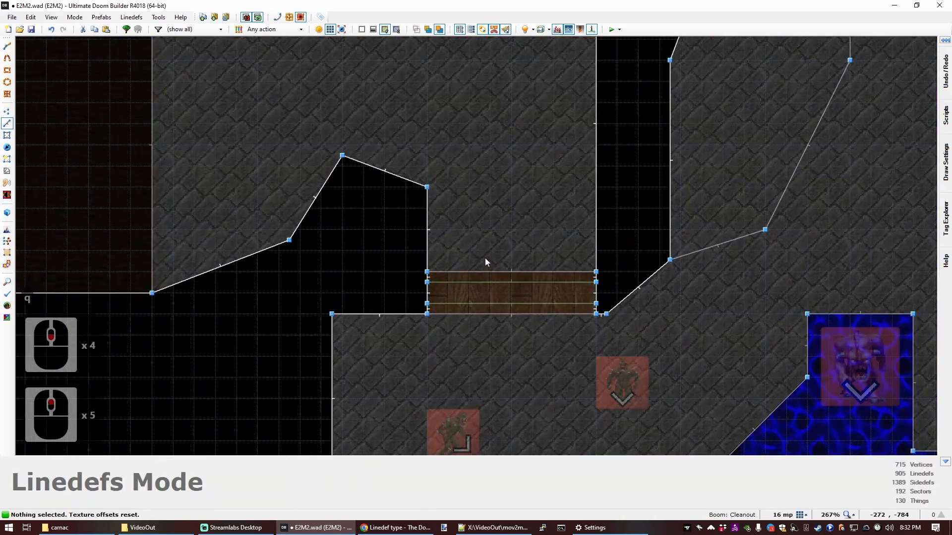
scroll(511, 250, "up", 6)
key("c")
scroll(653, 268, "down", 5)
scroll(645, 94, "up", 5)
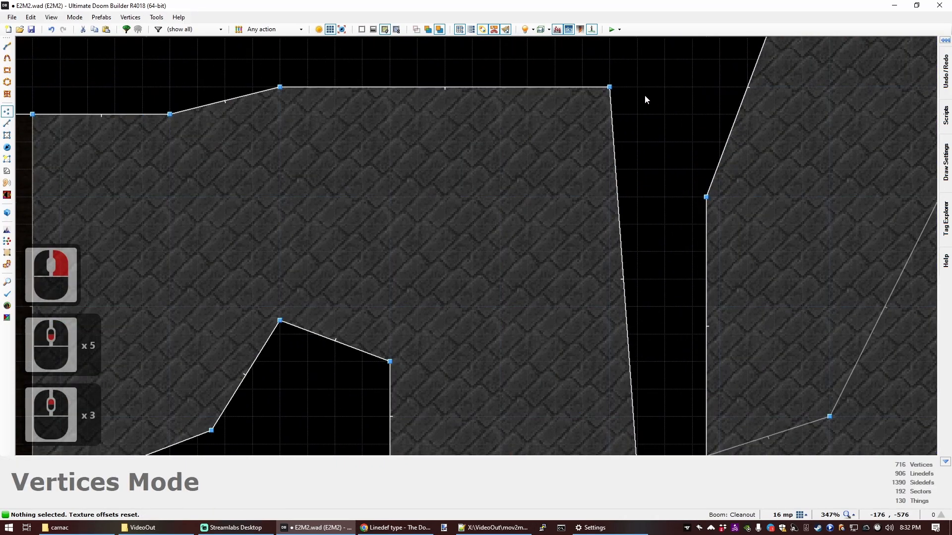
scroll(616, 90, "down", 4)
scroll(532, 234, "up", 4)
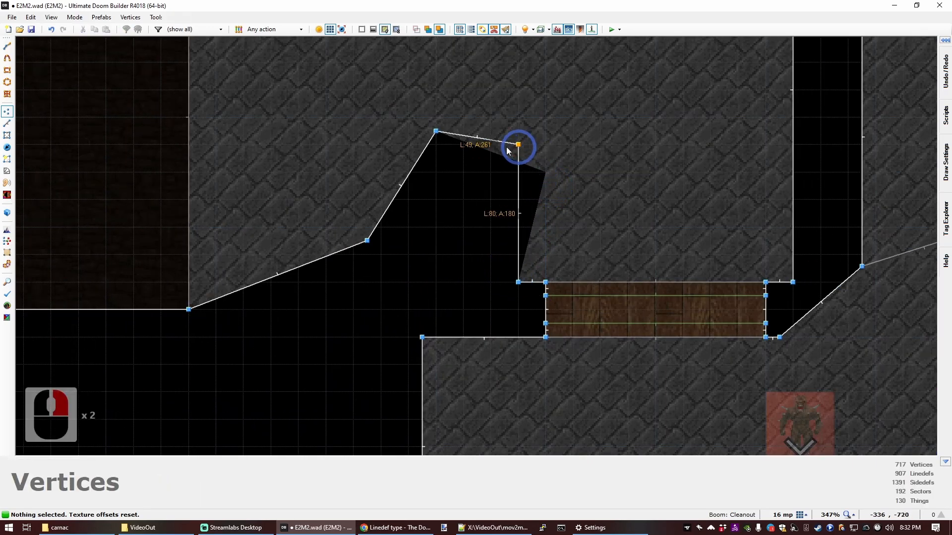
Darken the widened passage between the door and the dark room to brightness 96.
key("q")
key("d")
key("s")
key("e")
key("s")
key("d")
key("s")
key("e")
key("s")
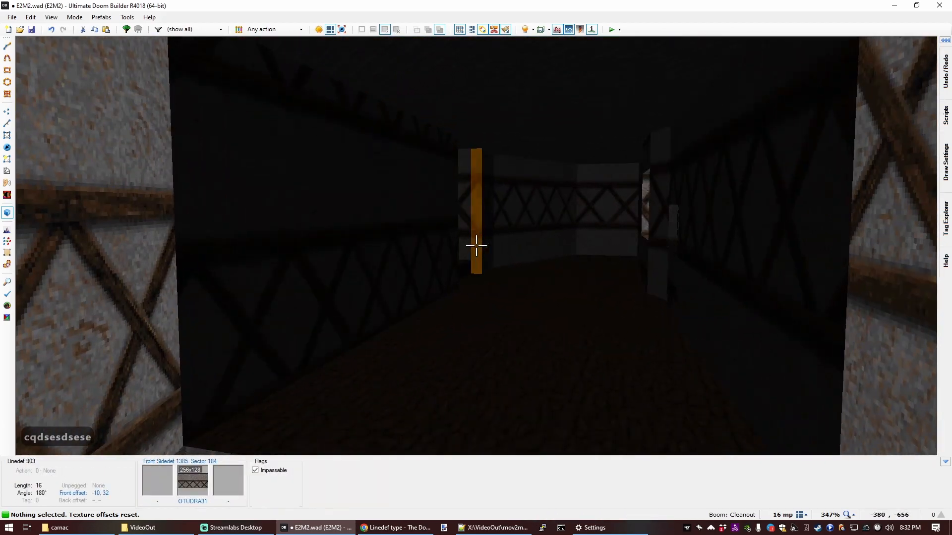
key("e")
key("d")
scroll(476, 245, "down", 5, "ctrl")
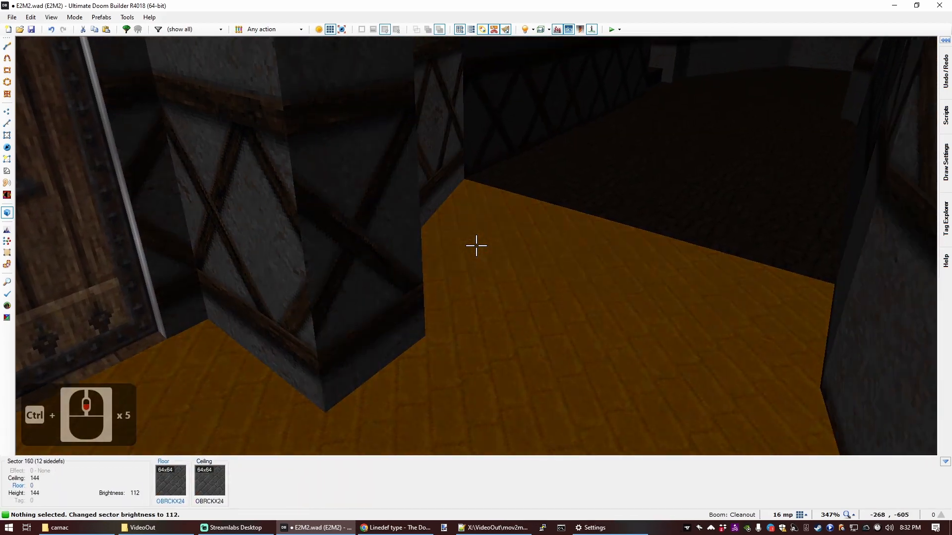
scroll(476, 246, "down", 1, "ctrl")
Copy the door threshold's OWOODF35 flat onto the floor of the passage inside the door.
key("e")
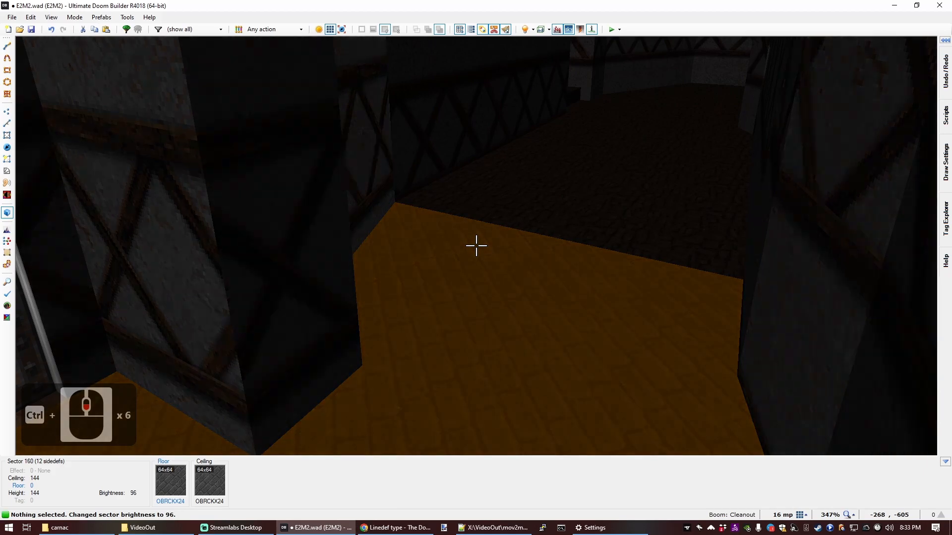
key("d")
key("e")
key("s")
key("s")
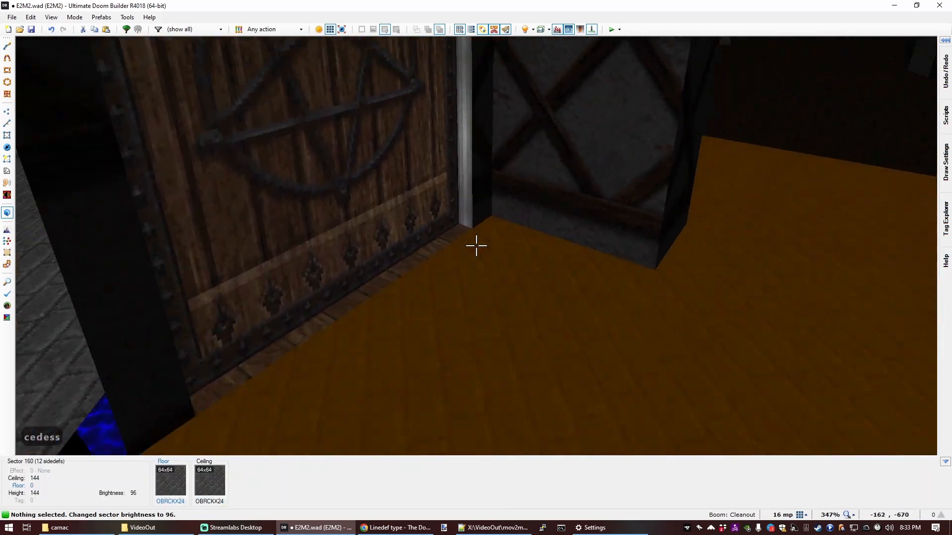
key("f")
key("ctrl+c")
middle_click(476, 245)
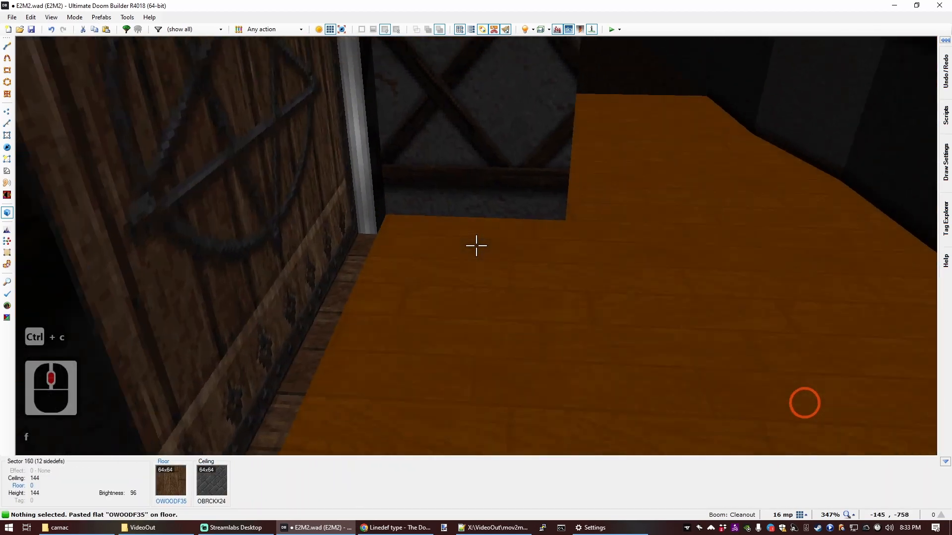
Apply the OWOODF35 flat to the dark room's floor and the stair treads leading up to the skull switch.
key("f")
key("e")
key("e")
key("e")
key("e")
key("d")
key("e")
key("e")
key("e")
key("e")
key("e")
key("e")
key("e")
key("e")
key("e")
key("e")
key("e")
key("e")
key("e")
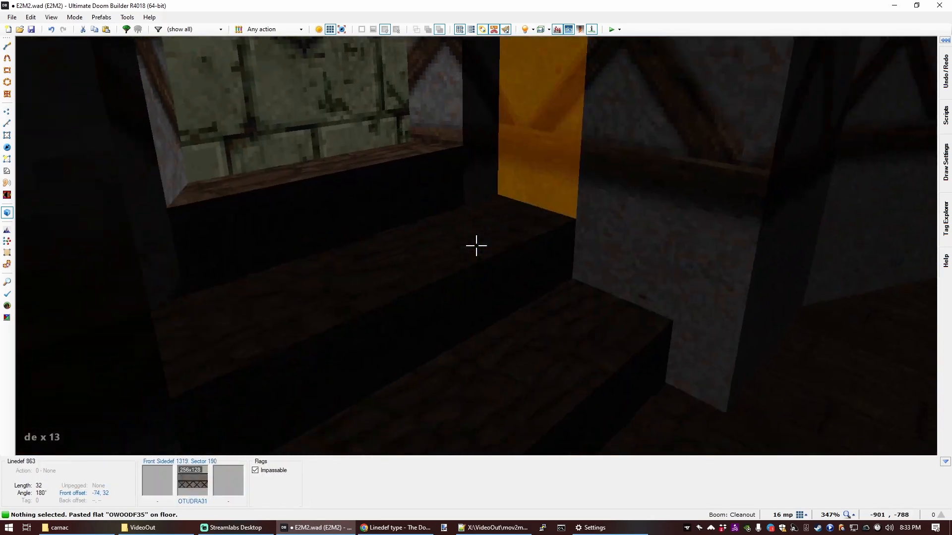
key("d")
scroll(476, 245, "up", 3)
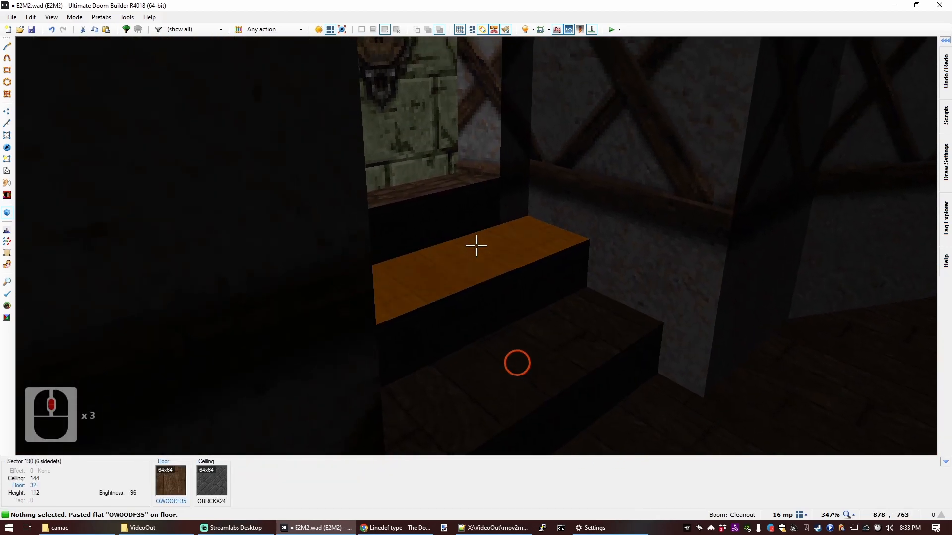
key("f")
key("d")
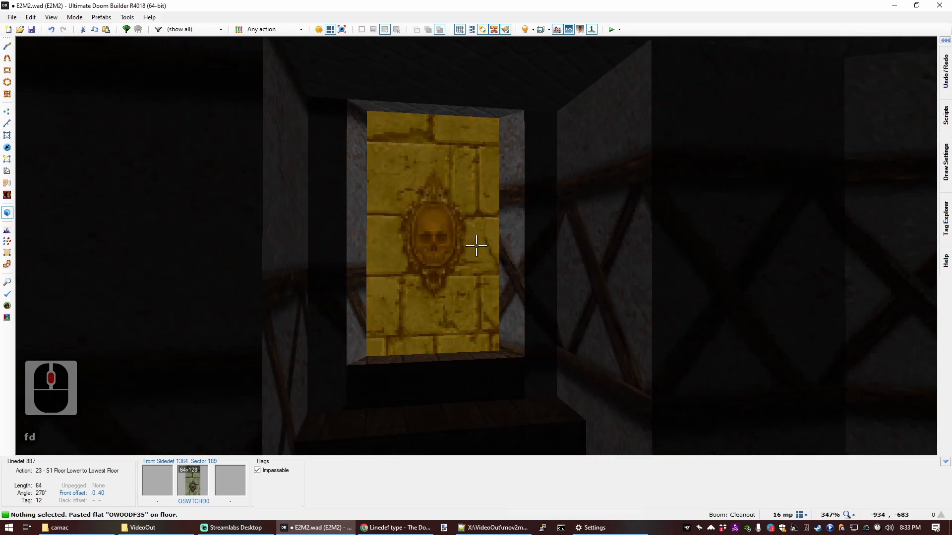
Apply the OBKMTD14 texture to both side walls of the barred opening and reset their texture offsets.
key("e")
key("d")
key("s")
key("e")
key("f")
key("e")
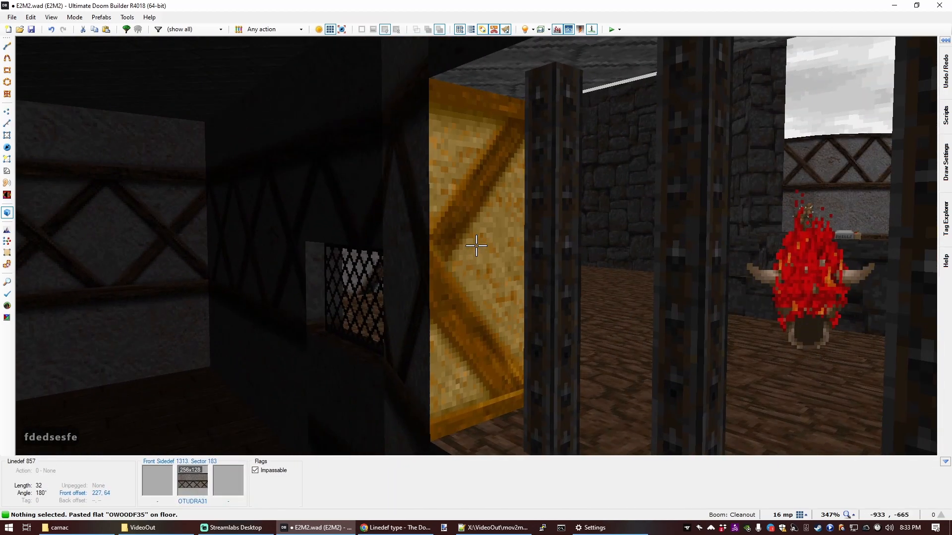
left_click(476, 245)
key("s")
key("d")
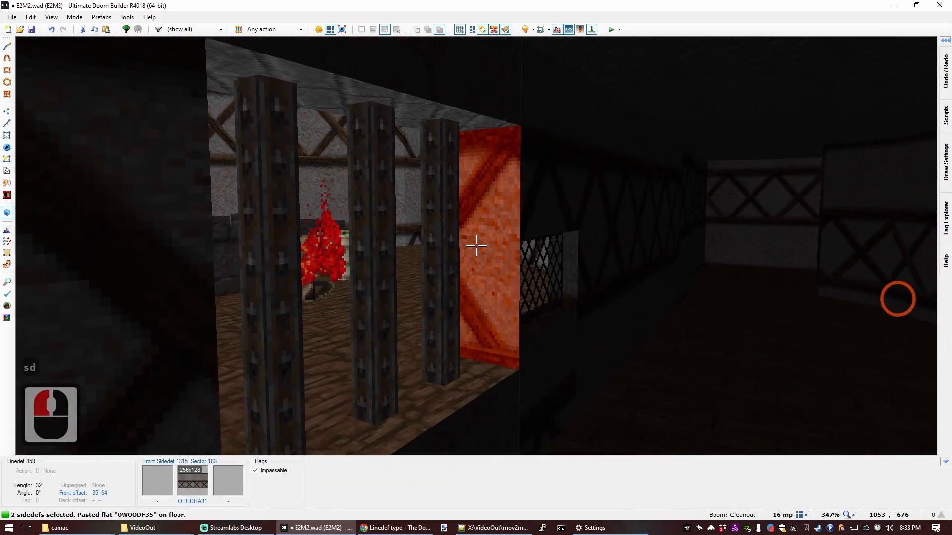
right_click(476, 245, "ctrl")
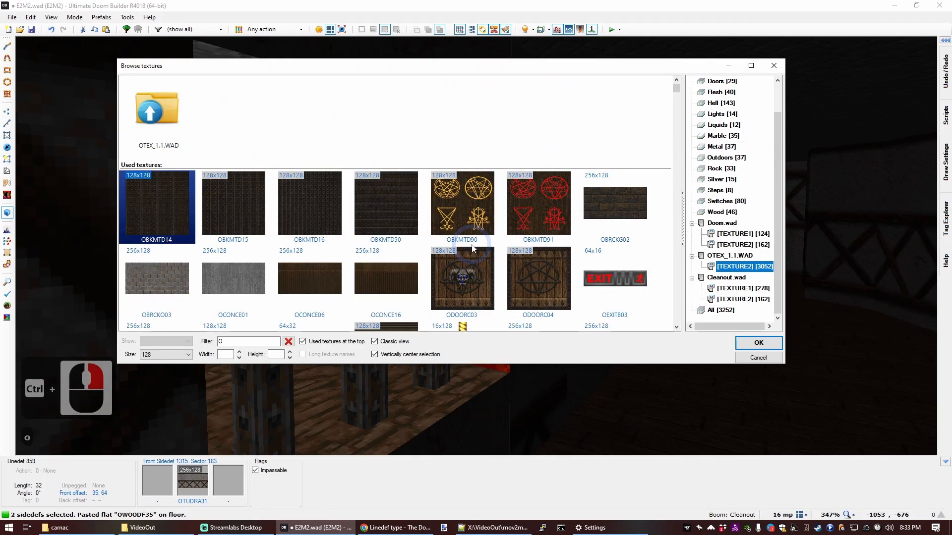
double_click(152, 204)
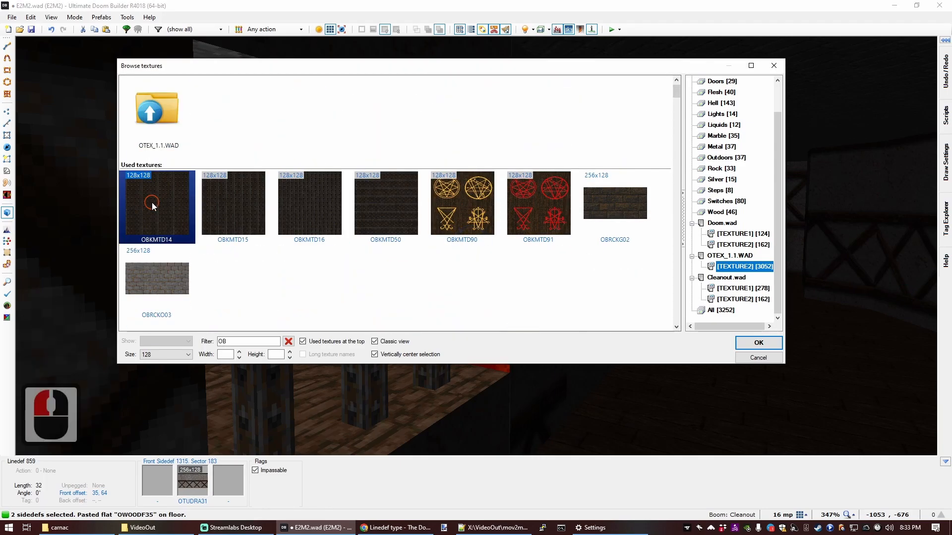
key("ctrl+shift+r")
right_click(476, 245, "ctrl")
key("c")
key("f")
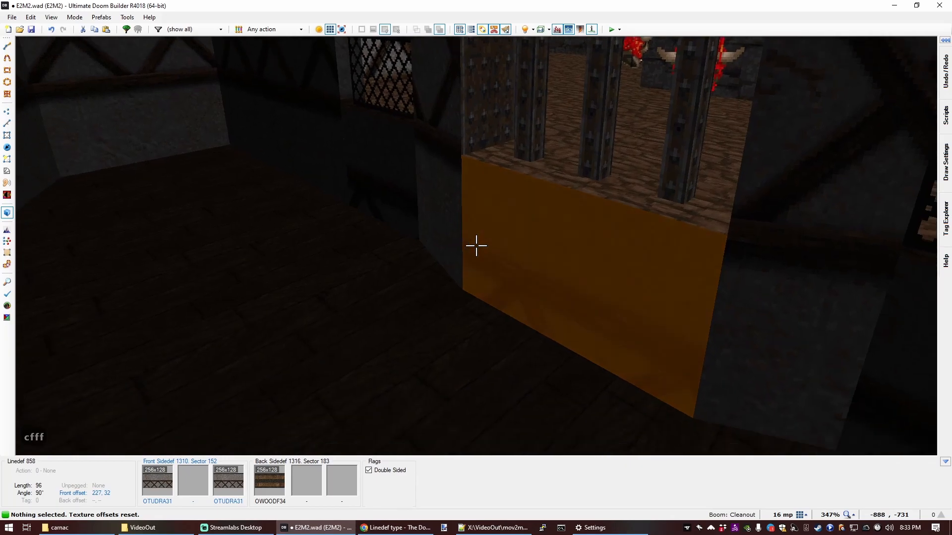
Examine the wall below the barred opening and the dark room's new floor, including the opening's layout on the map.
left_click(476, 245)
key("c")
key("d")
key("s")
key("f")
key("s")
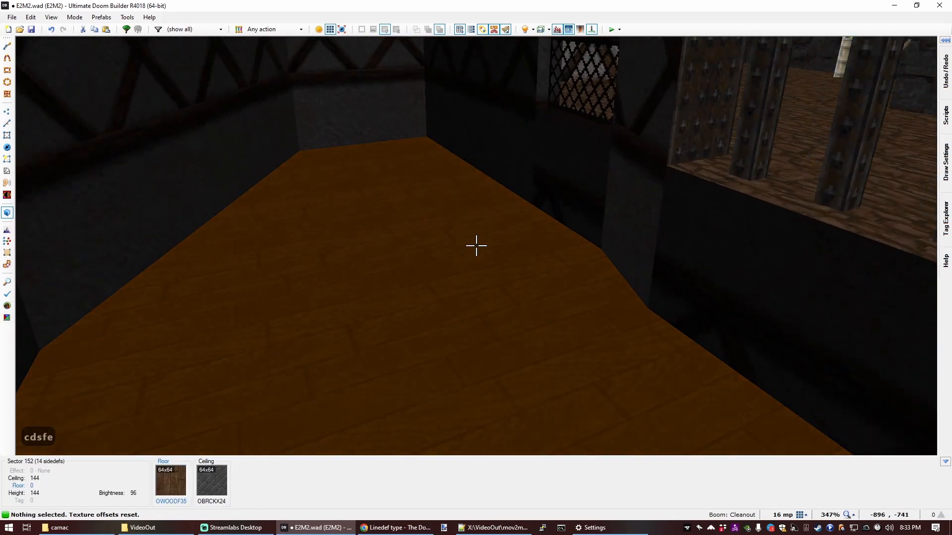
key("q")
scroll(469, 212, "up", 3)
scroll(412, 183, "up", 3)
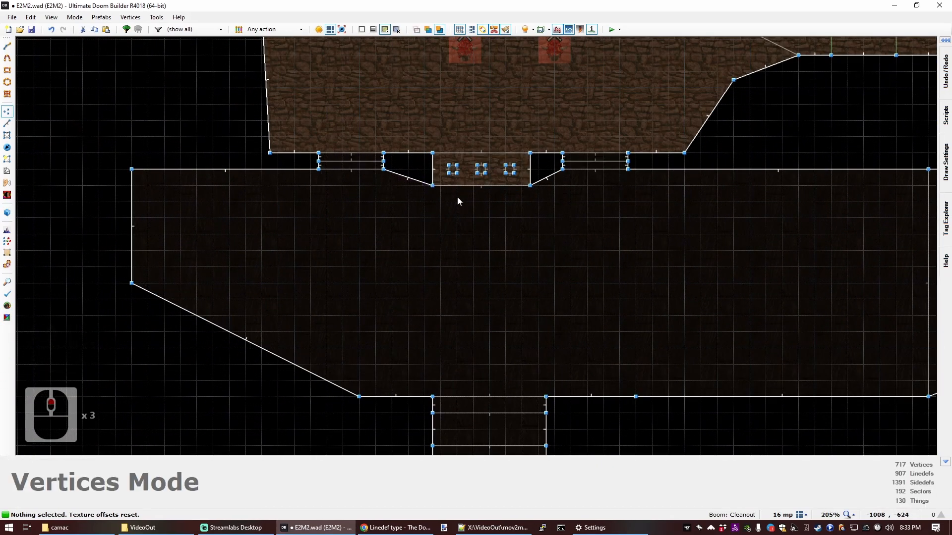
Draw a platform sector in the dark room against the barred opening's wall, about 232 units wide and 96 units deep from the opening.
key("ctrl+d")
left_click(535, 201)
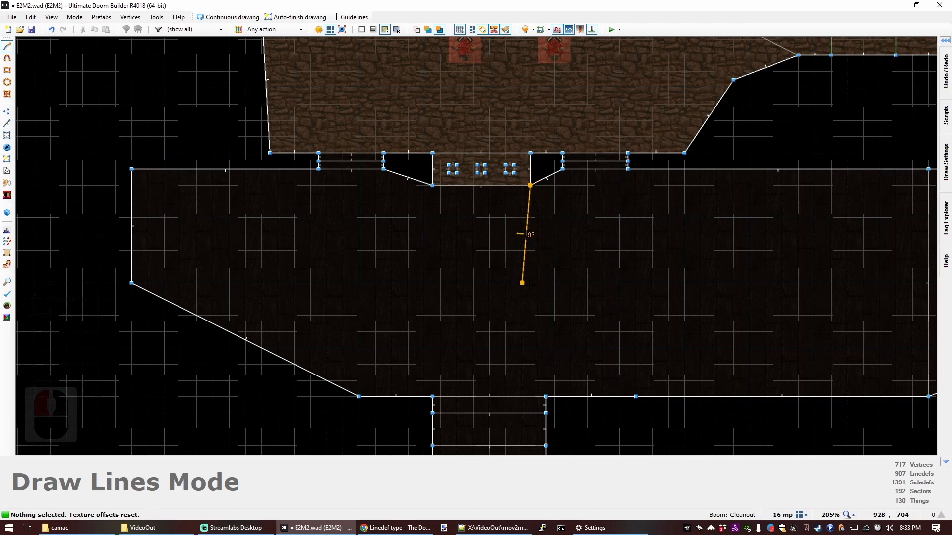
key("]")
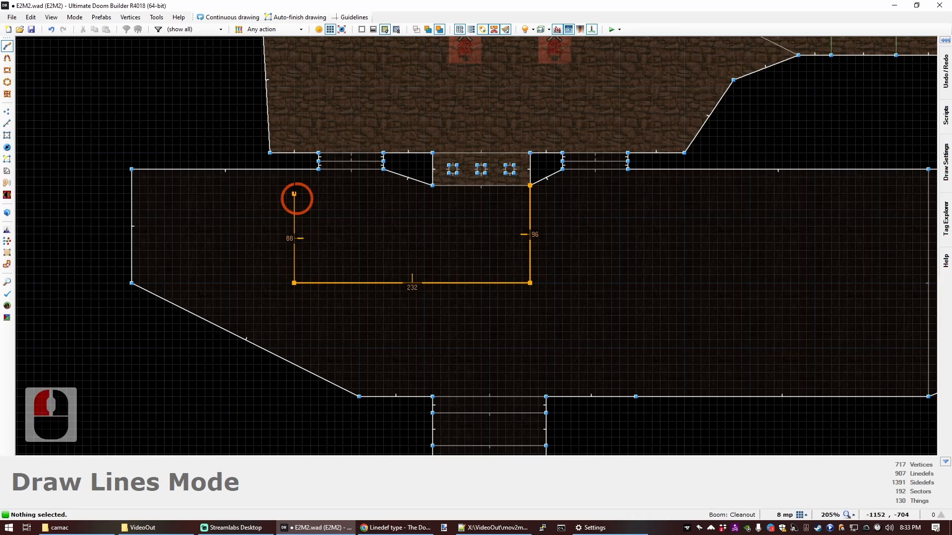
right_click(334, 219)
Raise the floor of the new platform sector to a height of 48.
key("q")
key("d")
key("e")
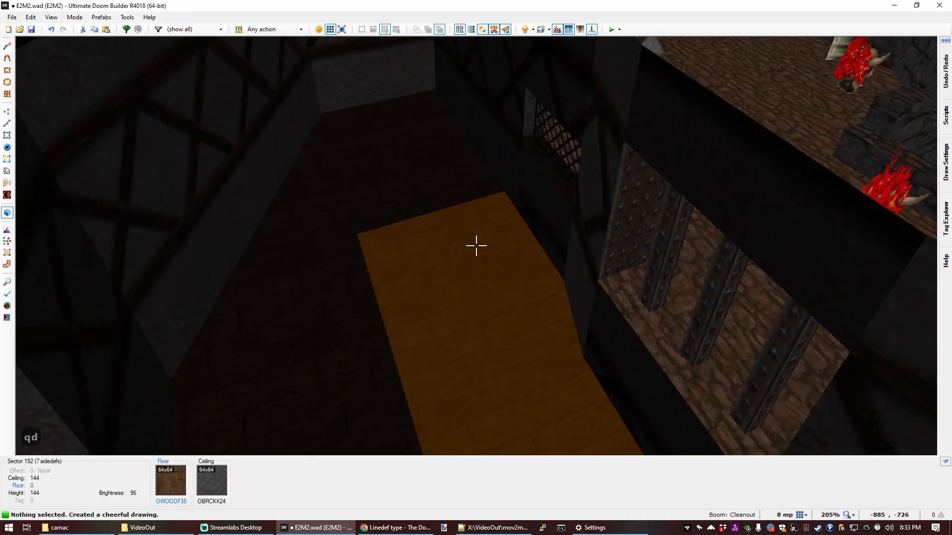
key("s")
left_click(476, 245)
scroll(476, 245, "up", 7)
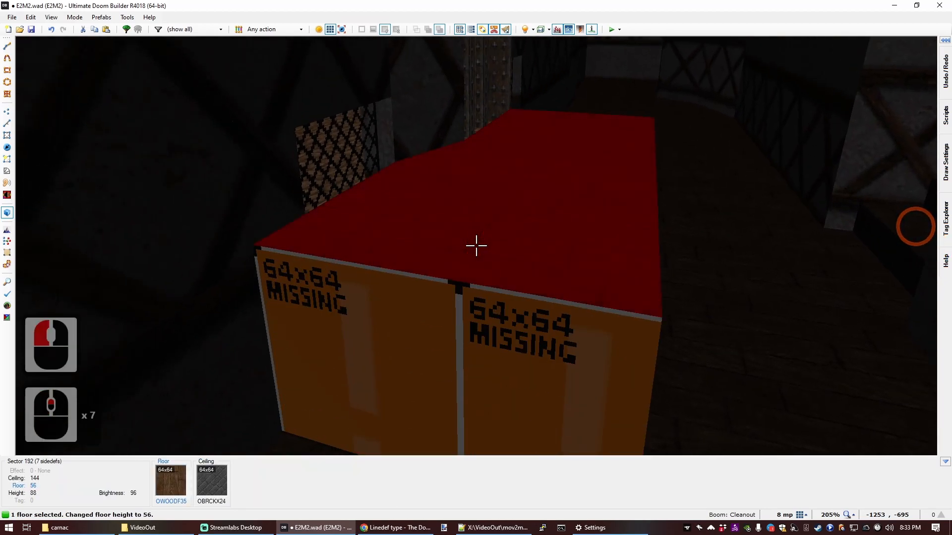
key("c")
Copy the outdoor area's OSTONF02 floor flat onto the top of the platform.
key("e")
key("d")
key("e")
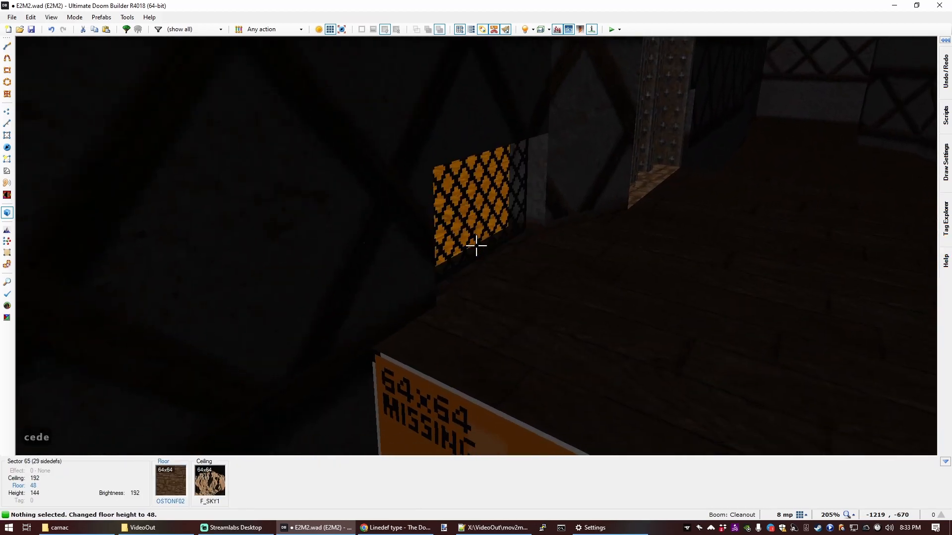
key("ctrl")
middle_click(476, 245)
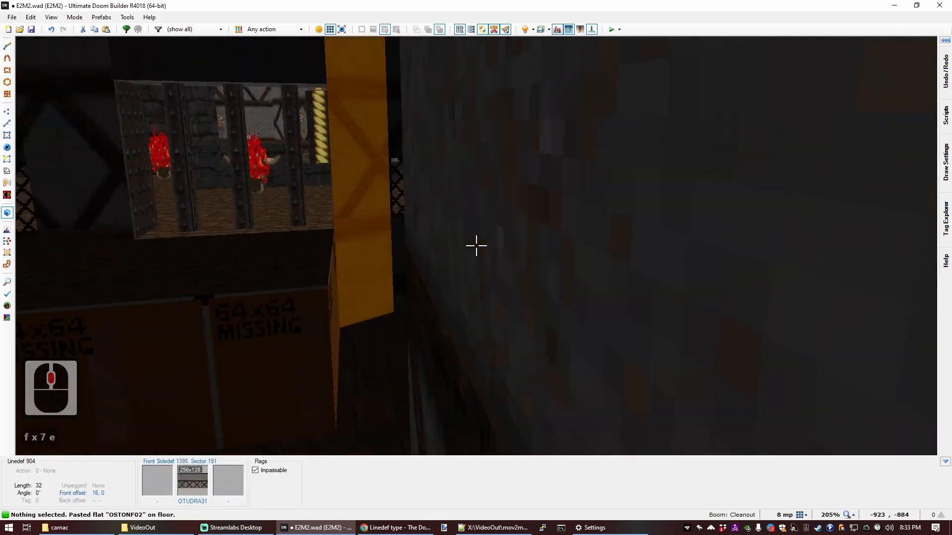
Apply the OBOOKA06 wood panel texture to the platform's untextured side faces.
key("d")
key("s")
key("e")
left_click(476, 245, "shift")
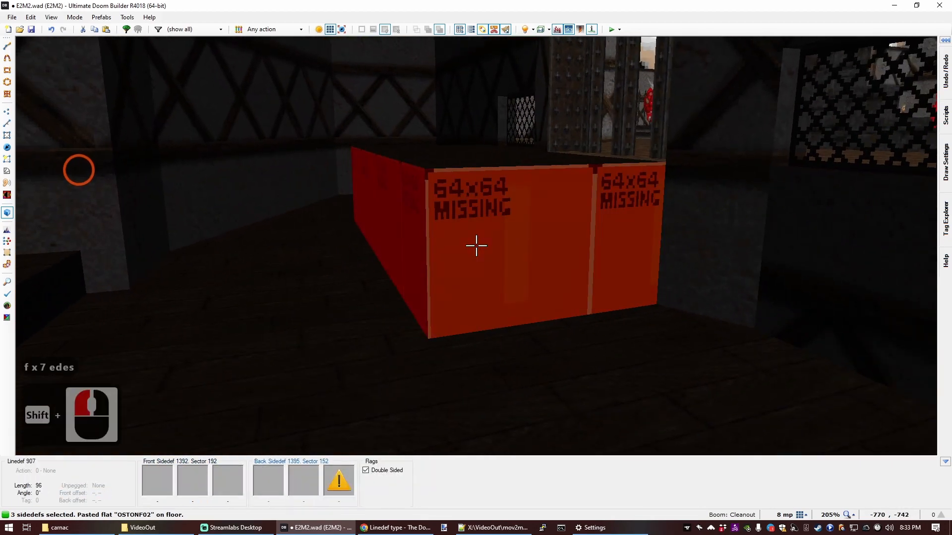
left_click(476, 245, "ctrl")
type("obo")
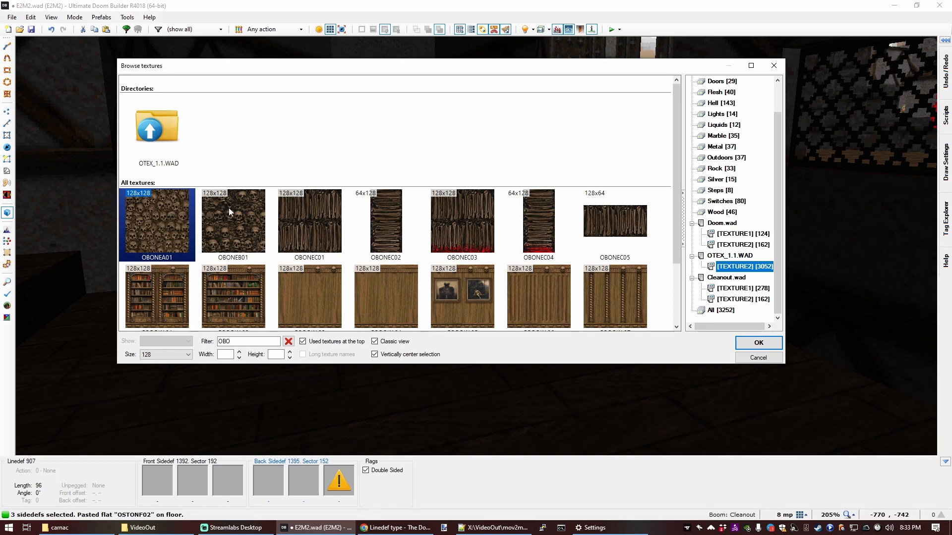
scroll(233, 207, "down", 1)
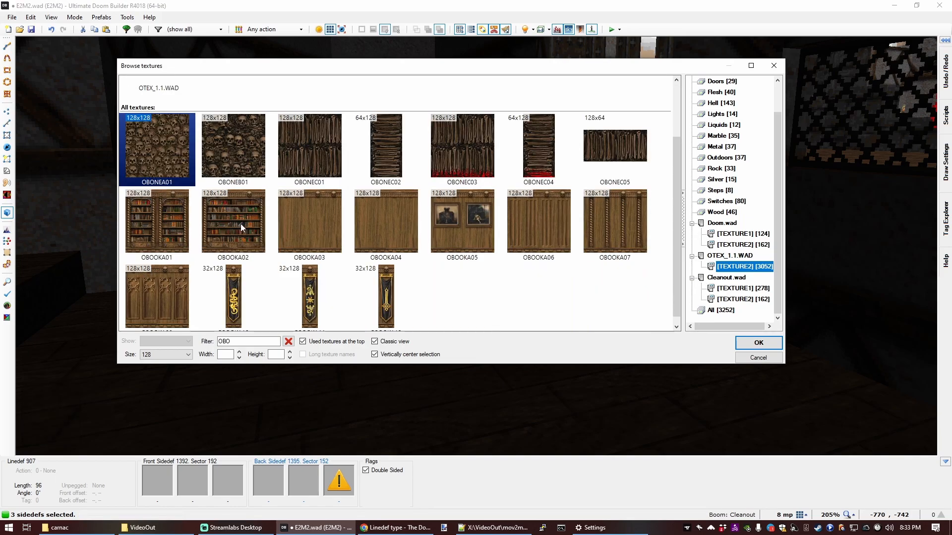
double_click(547, 229)
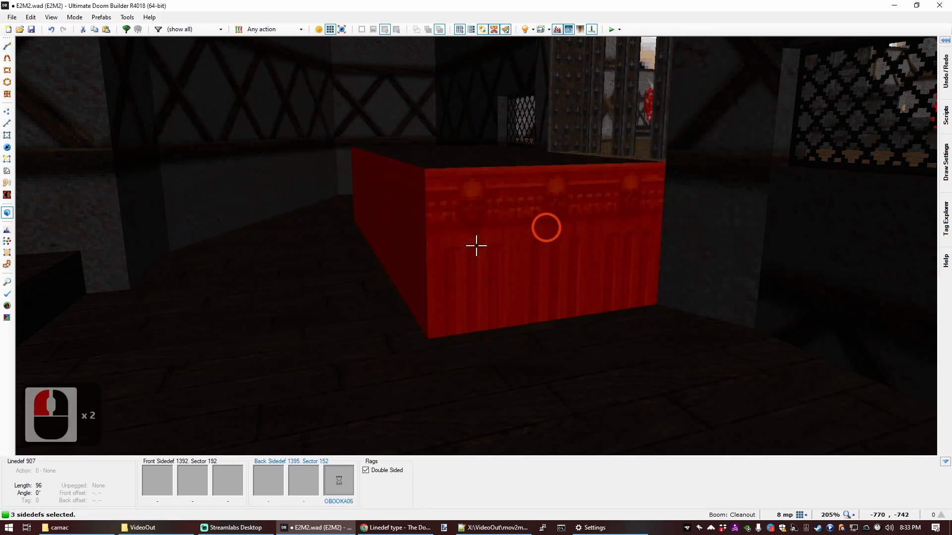
key("c")
Examine the panelled platform and its placement in the dark room from several angles.
key("d")
key("e")
key("s")
key("d")
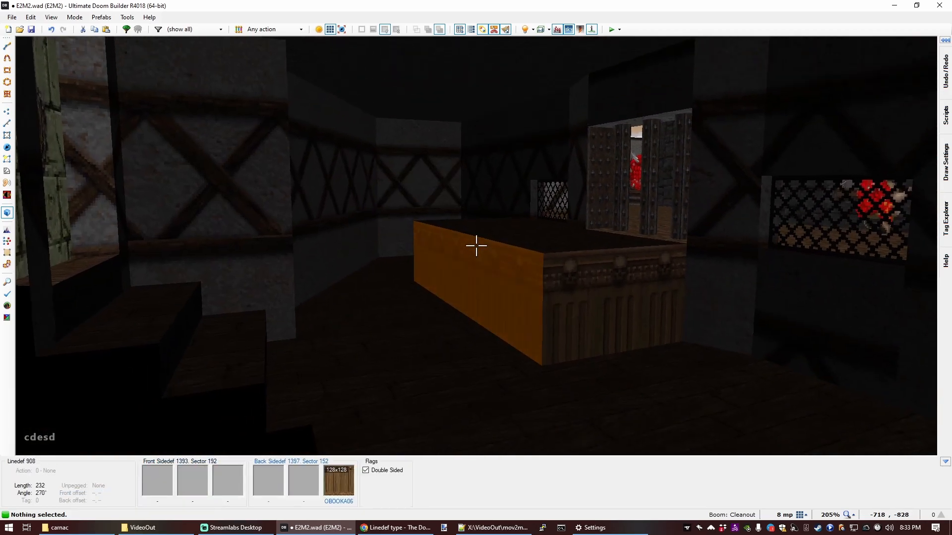
key("e")
key("s")
key("s")
key("d")
key("f")
Reshape the dark room's slanted southwest wall into a squared-off area extending south beside the entrance stairs.
key("q")
scroll(476, 245, "down", 5)
scroll(537, 269, "up", 4)
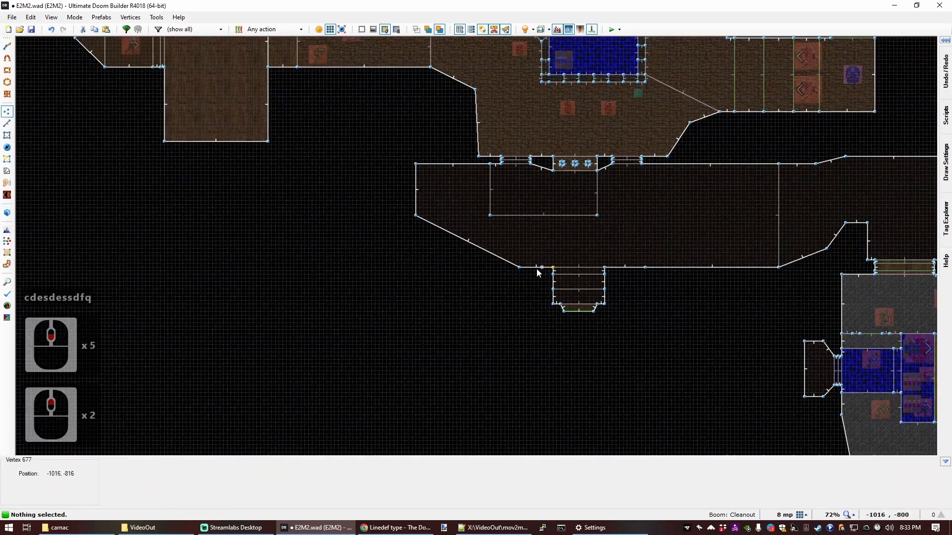
key("c")
mouse_move(514, 268)
right_mouse_down()
mouse_move(533, 267)
mouse_move(500, 255)
right_mouse_up()
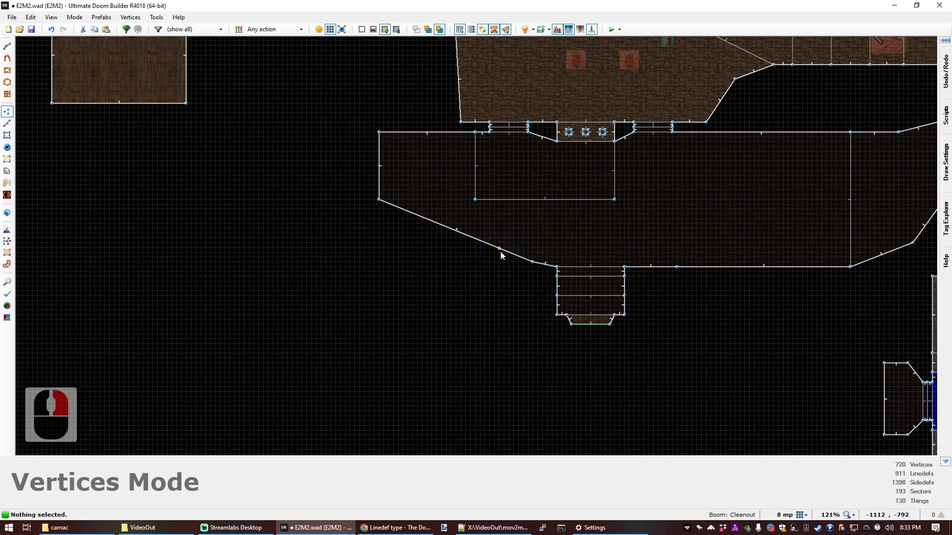
right_click_drag(534, 360, 533, 354)
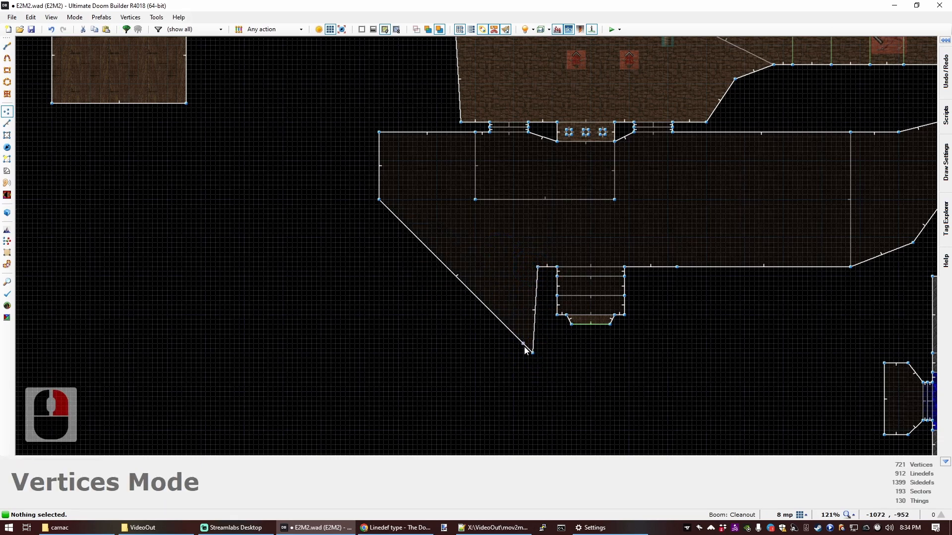
right_click_drag(531, 346, 537, 319)
right_click_drag(387, 329, 380, 325)
Draw a platform extension from the platform's southwest corner, 64 units west, 64 units south and across to the west wall.
key("ctrl+d")
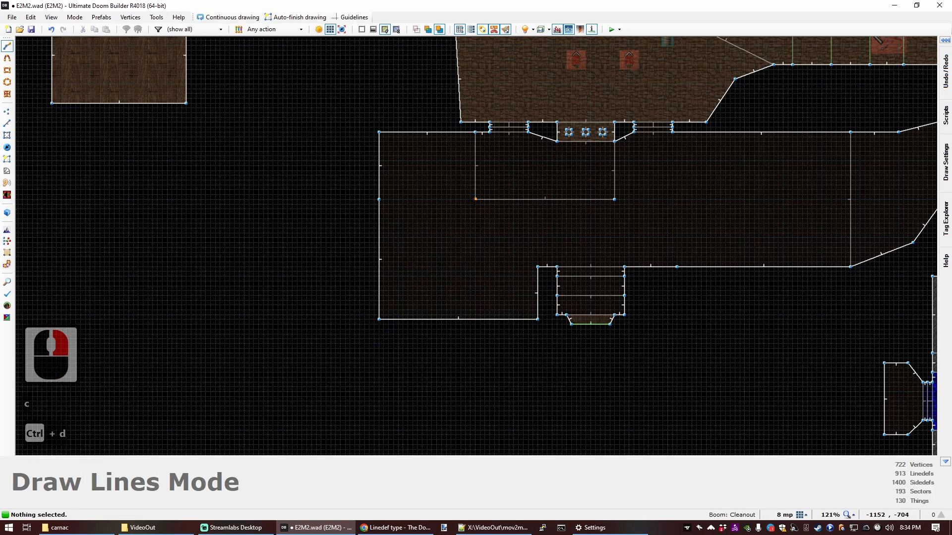
left_click(475, 200)
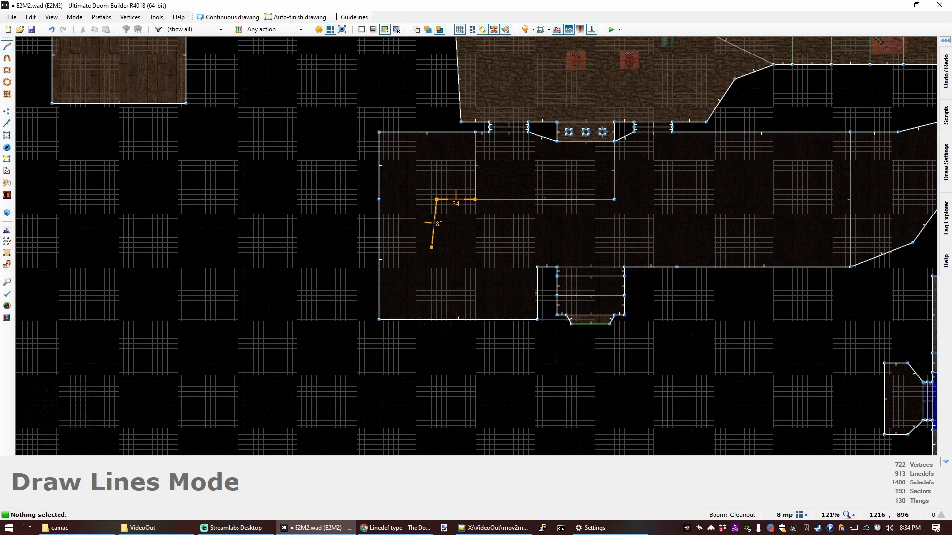
right_click(386, 236)
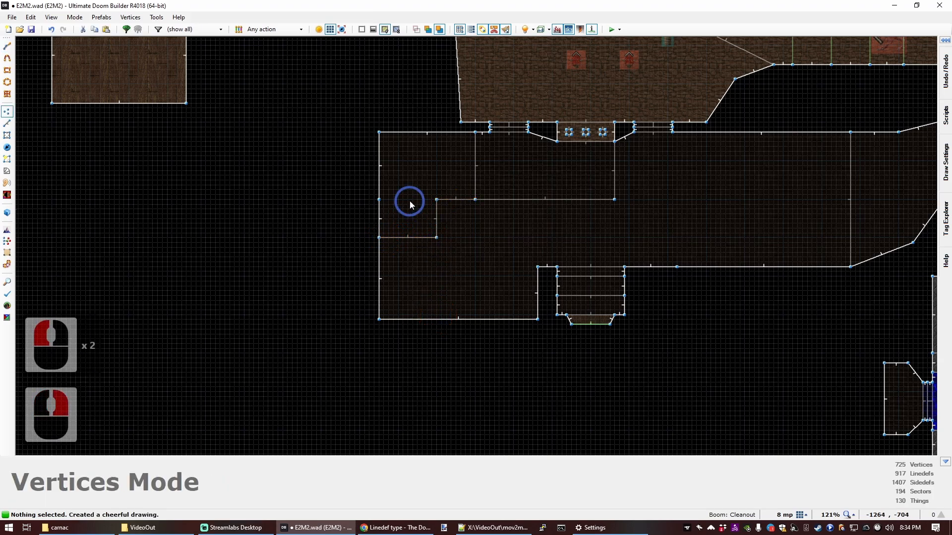
Raise the platform extension's floor to 48 and copy the OSTONF02 flat onto it.
key("q")
key("d")
left_click(476, 245)
key("d")
key("f")
scroll(476, 246, "up", 6)
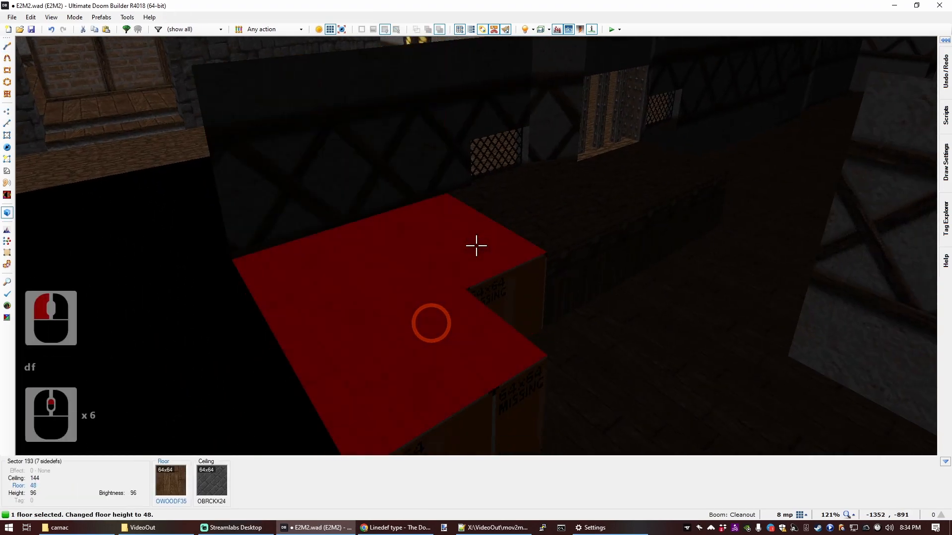
key("c")
key("ctrl+c")
middle_click(476, 246)
Copy the platform's OBOOKA06 texture and flood-fill the extension's untextured side faces with it.
key("f")
key("e")
key("f")
key("ctrl+c")
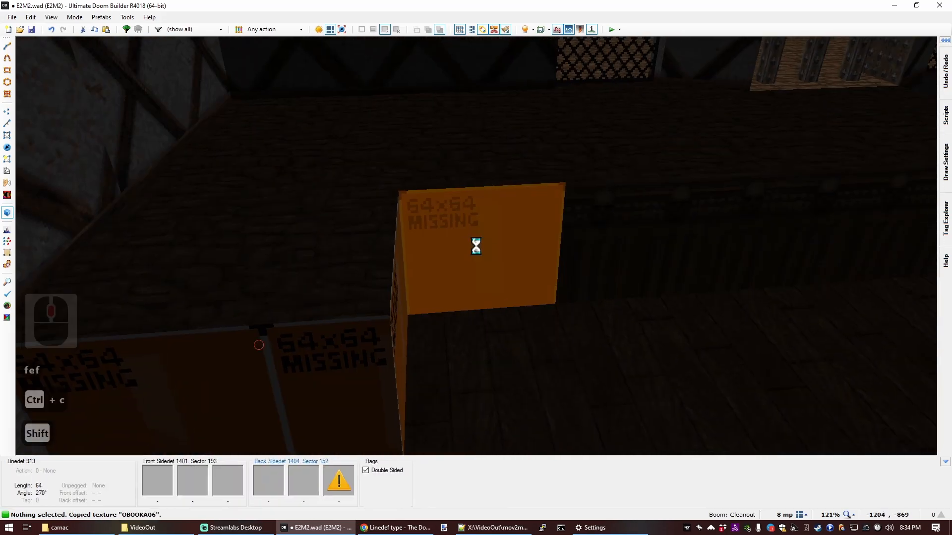
middle_click(475, 245, "shift")
key("f")
key("s")
key("s")
key("e")
key("d")
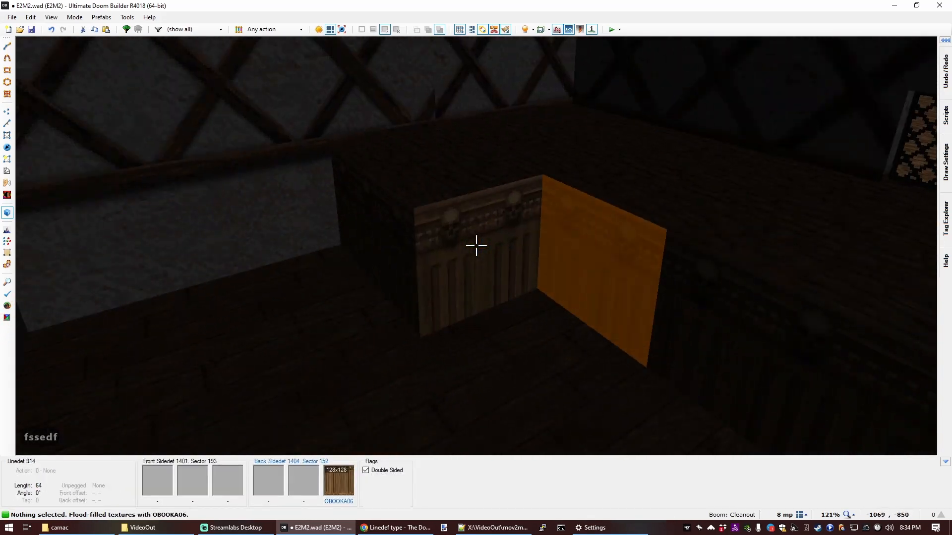
Draw two adjoining stair treads in the platform's inner corner, each about 24 units deep at the open side.
key("q")
scroll(436, 254, "down", 3)
scroll(421, 228, "up", 5)
key("ctrl+d")
left_click(420, 234)
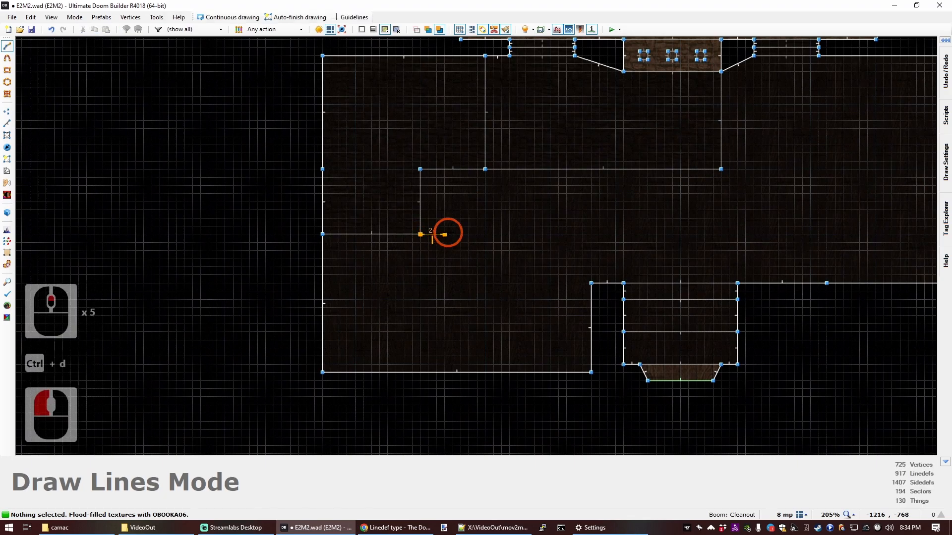
left_click(445, 169)
right_click(452, 240)
key("ctrl+d")
left_click(444, 234)
left_click(476, 170)
right_click(474, 232)
key("ctrl+d")
left_click(469, 234)
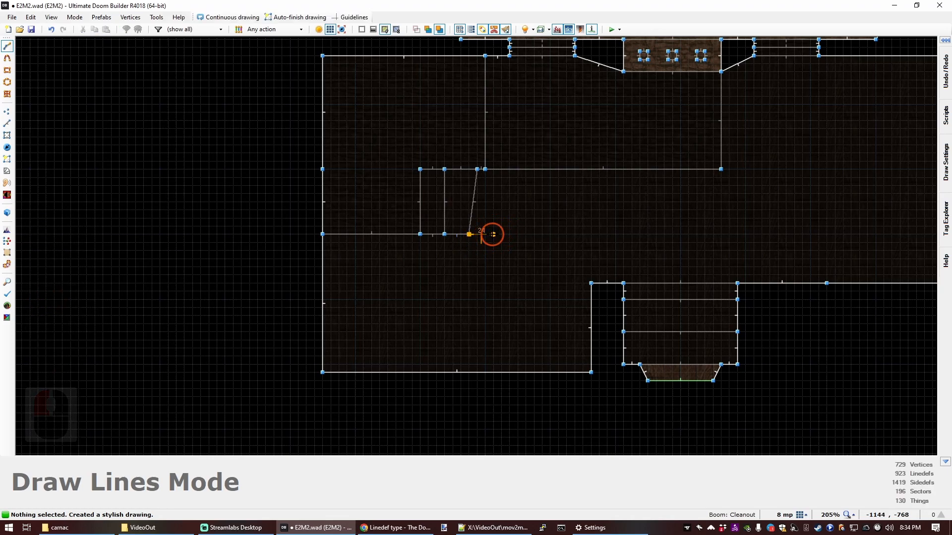
key("Escape")
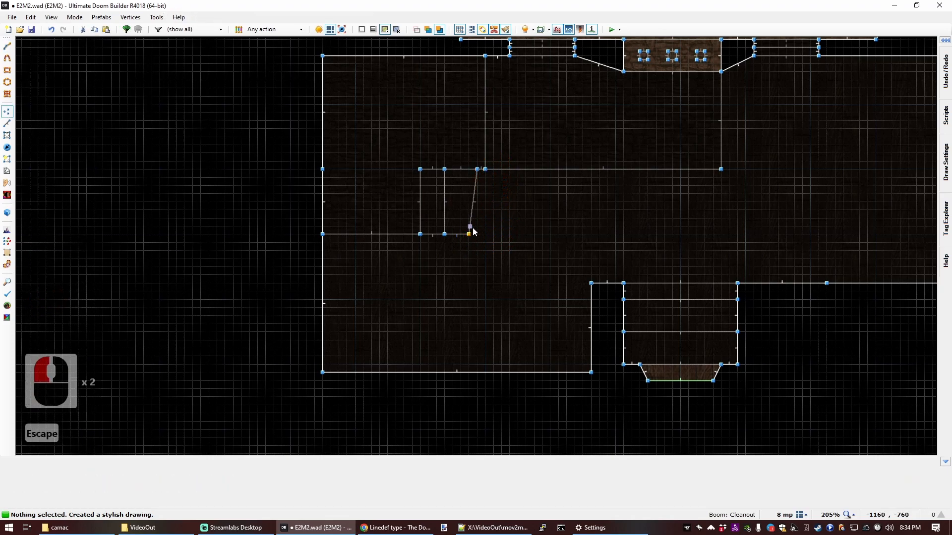
Draw a third stair tread 24 units deep and straighten the slanted line between the second and third treads.
scroll(471, 230, "up", 2)
key("ctrl+d")
left_click(469, 234)
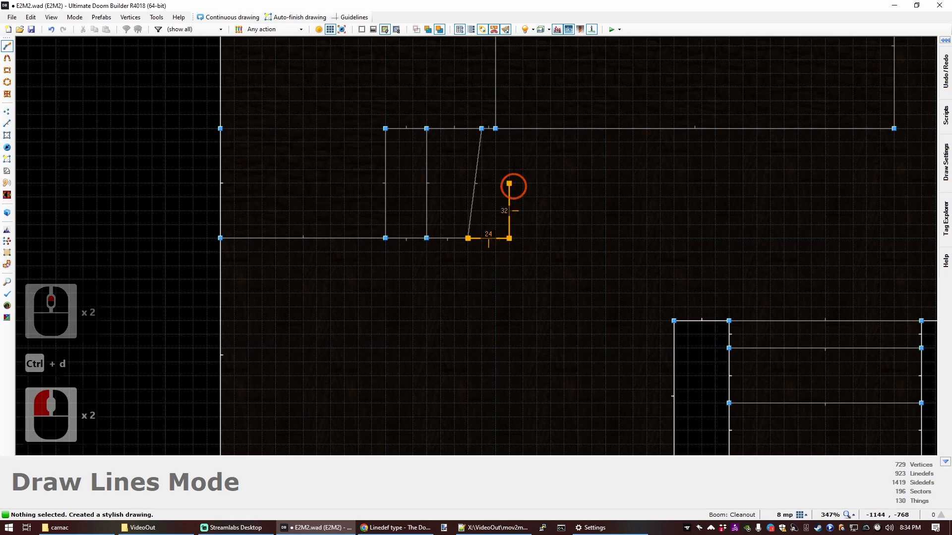
left_click(495, 129)
right_click(490, 133)
key("c")
key("c")
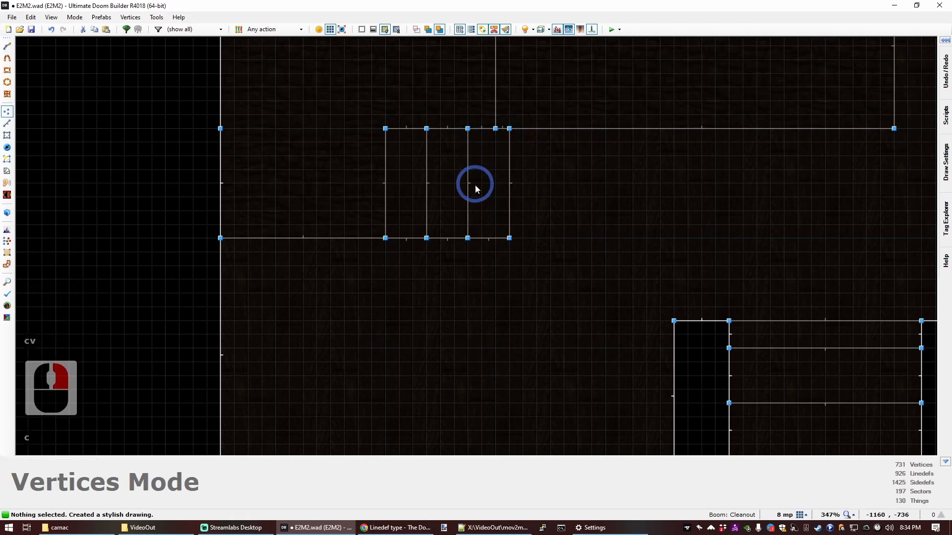
Raise the floors of the two treads nearest the platform extension as ascending steps, with the upper tread at 32.
key("q")
key("d")
key("e")
key("s")
left_click(476, 245)
left_click(476, 245)
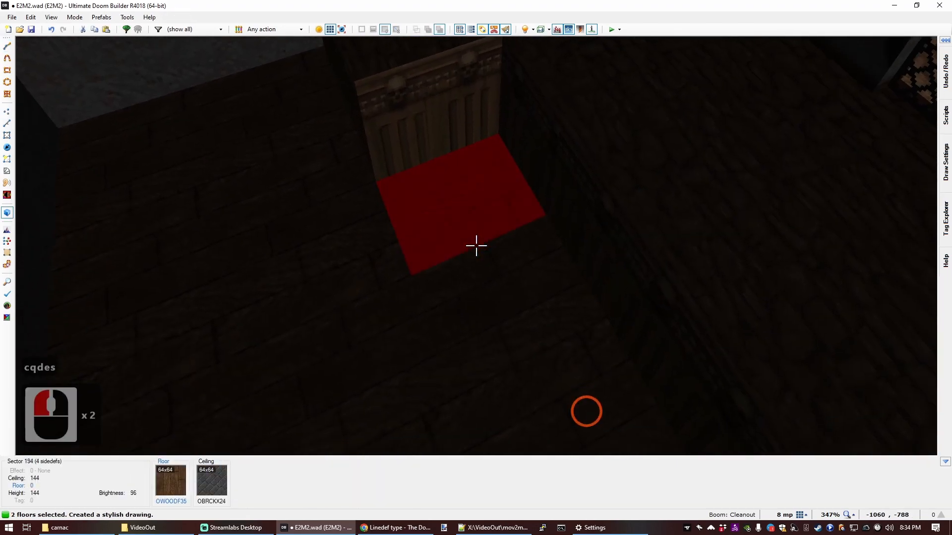
left_click(476, 245)
key("s")
left_click(476, 245)
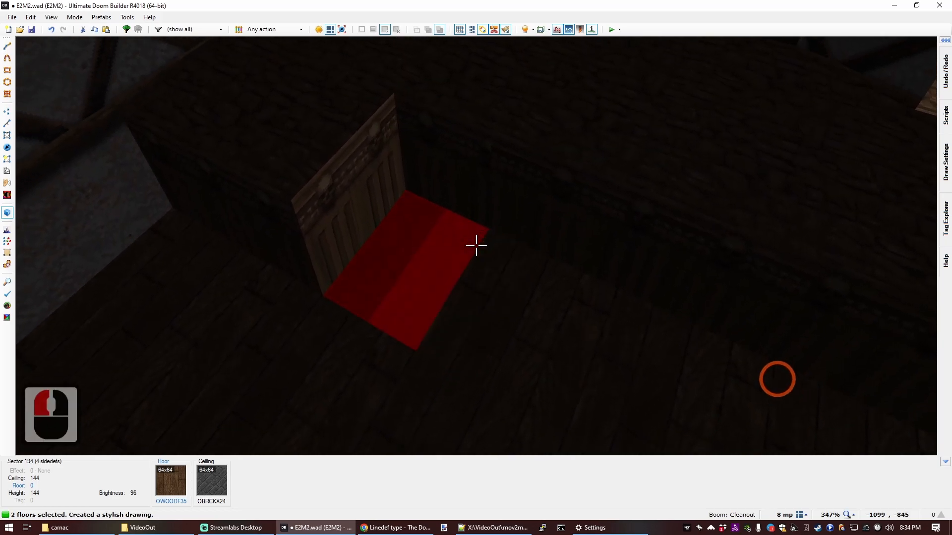
scroll(476, 245, "up", 2)
key("c")
left_click(476, 246)
left_click(476, 245)
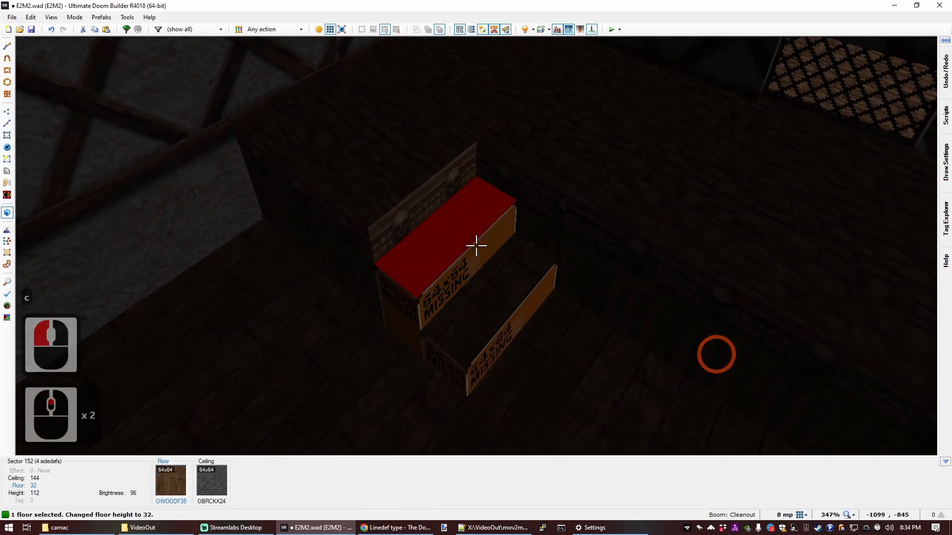
Copy the OBOOKA06 texture onto the two lower stair risers and the exposed side faces of both treads.
key("ctrl+c")
key("e")
key("d")
middle_click(476, 245)
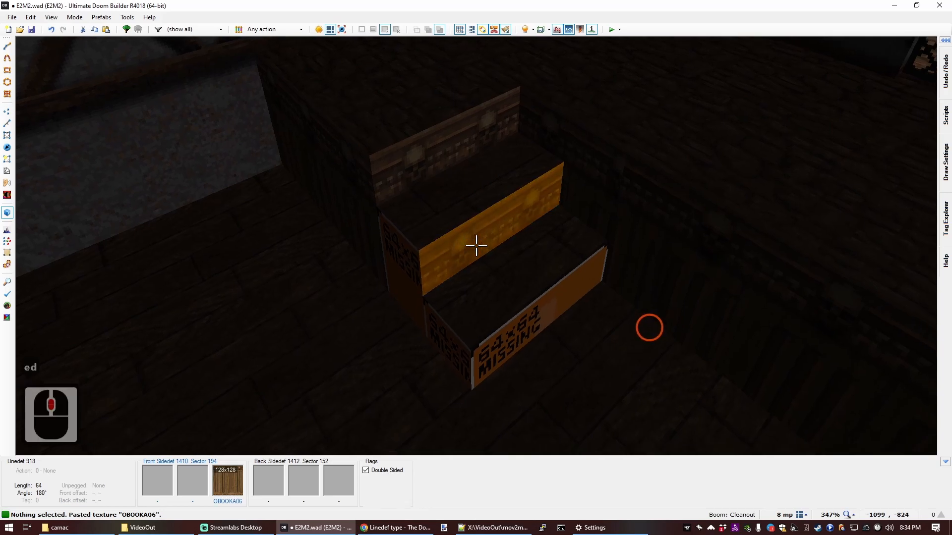
middle_click(476, 246)
key("s")
middle_click(476, 245)
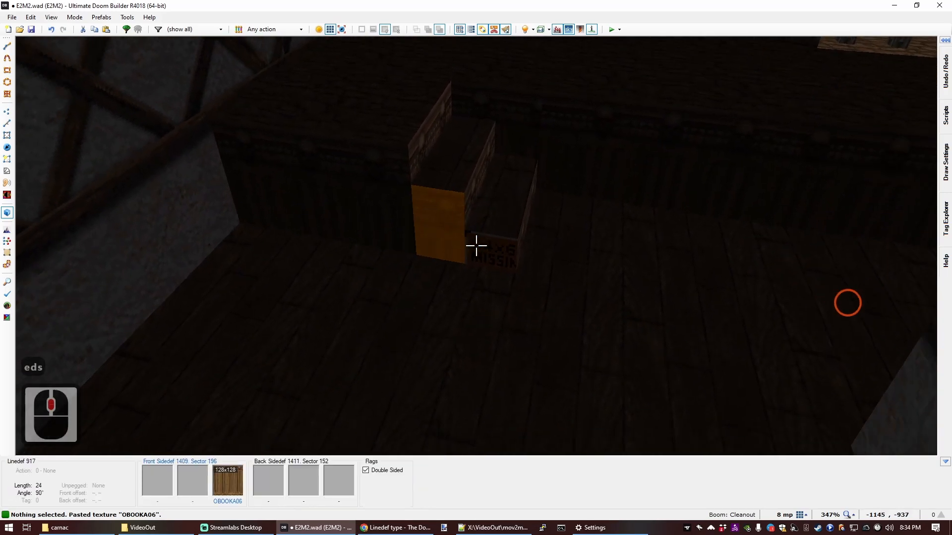
middle_click(476, 245)
Set the two exposed side faces of the stairs to lower unpegged.
key("e")
key("s")
key("l")
key("l")
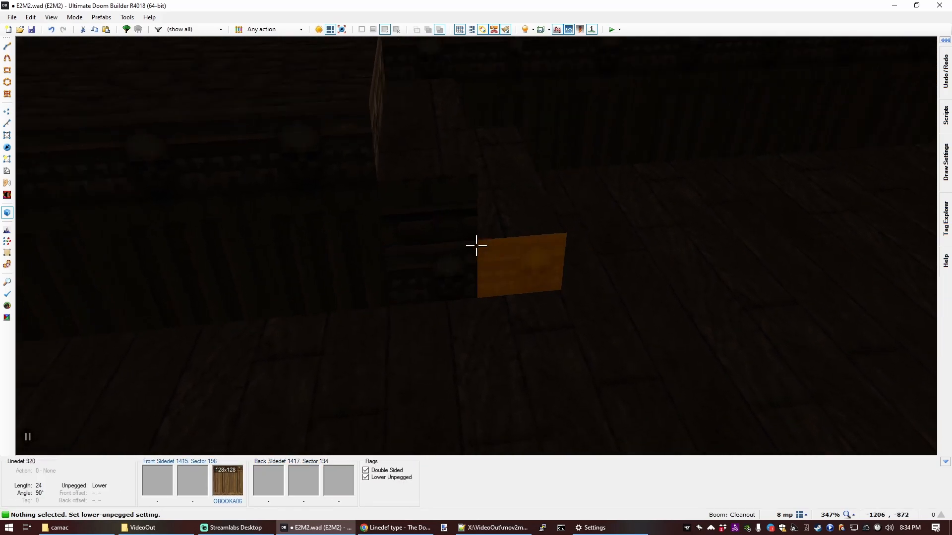
Shift the texture on both side faces of the stairs to offsets 0, -96.
key("d")
key("e")
left_click(475, 245)
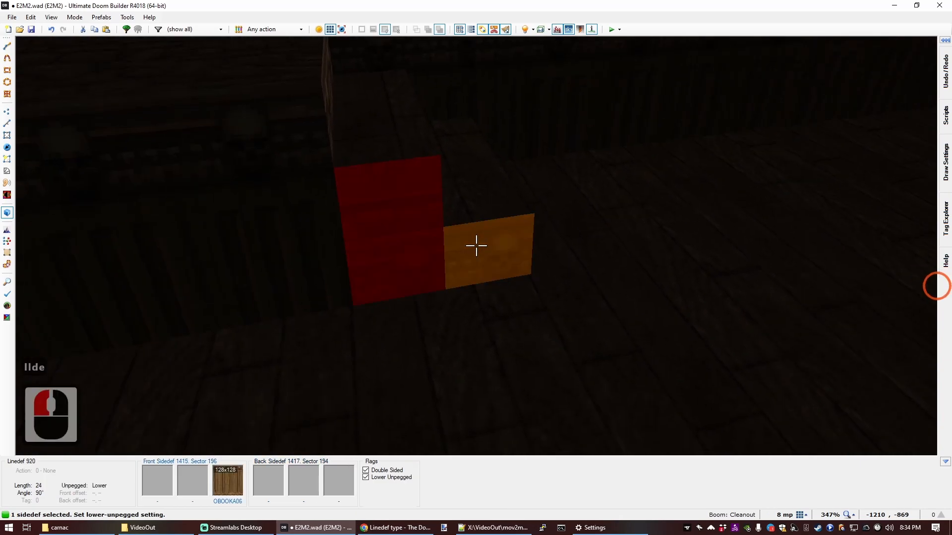
left_click(475, 245)
key("Down")
key("Down")
key("Down")
key("Down")
key("Down")
key("Down")
key("Down")
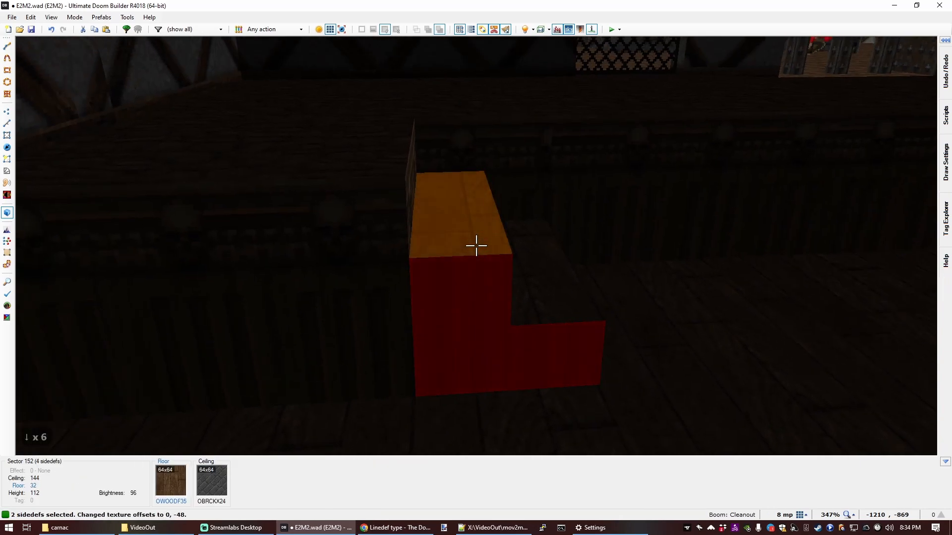
key("Down")
key("Down")
key("Down")
key("Up")
key("Up")
key("c")
Examine the textured stairs and the raised platform along the barred opening.
key("d")
key("f")
key("e")
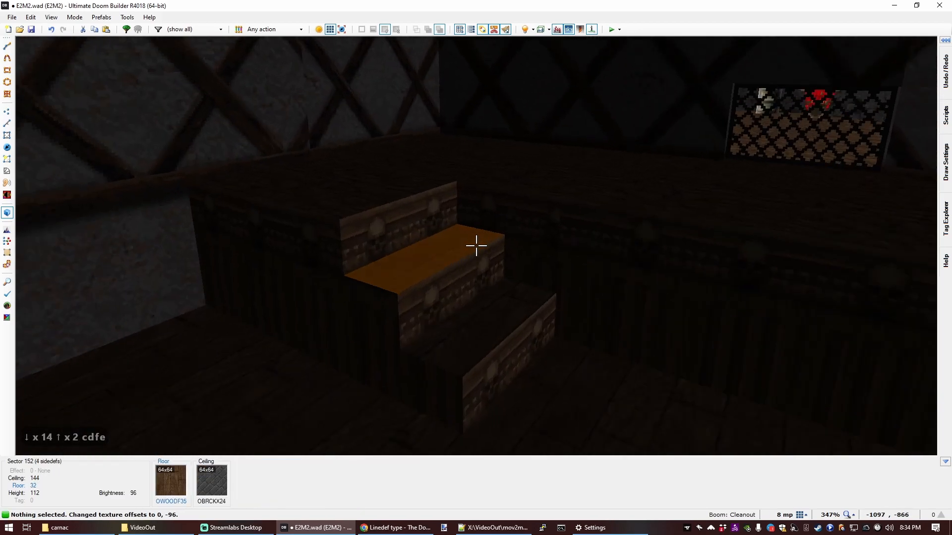
key("d")
key("s")
key("e")
key("d")
key("s")
key("e")
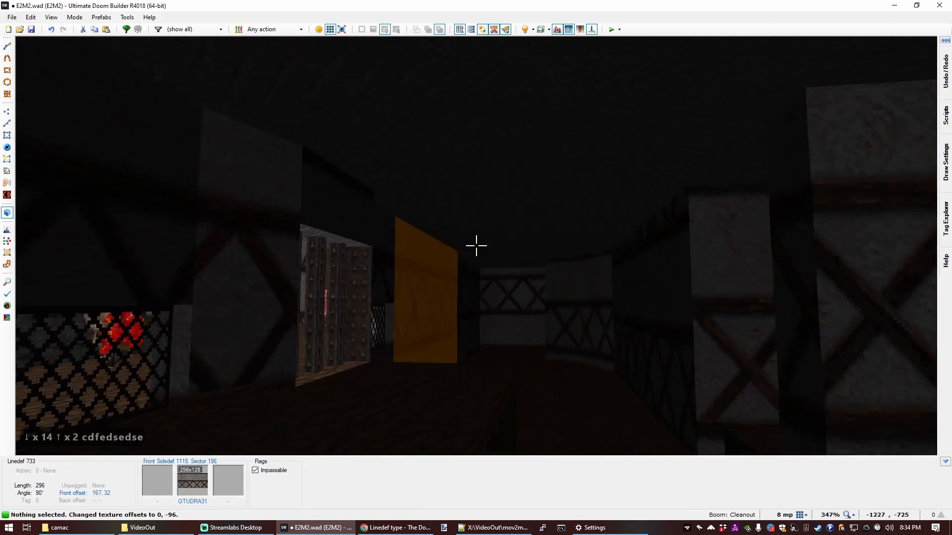
Draw a trapezoidal alcove in the dark corridor's north wall opposite the door, with a 48-unit back and 51-unit slanted sides.
key("s")
key("d")
key("e")
key("s")
key("e")
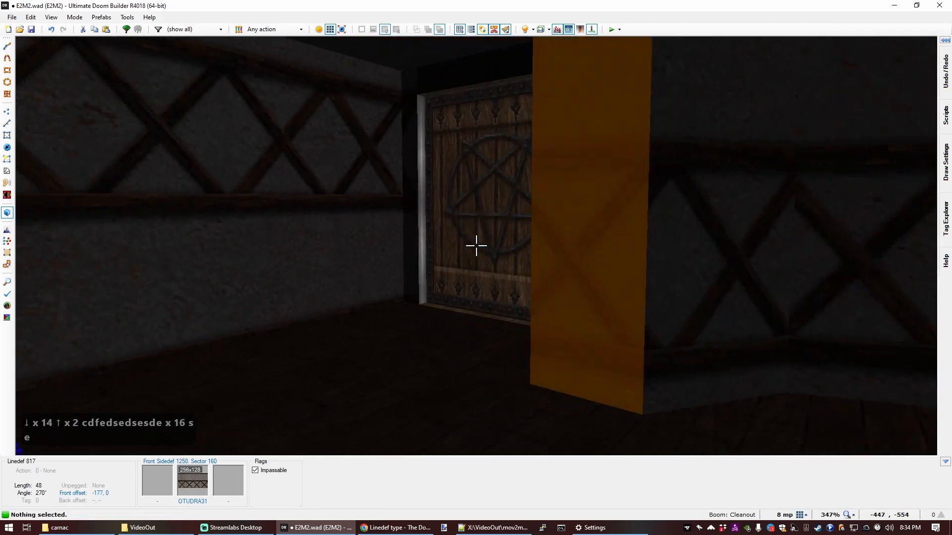
key("e")
key("s")
key("e")
key("q")
scroll(472, 241, "down", 6)
scroll(462, 192, "up", 3)
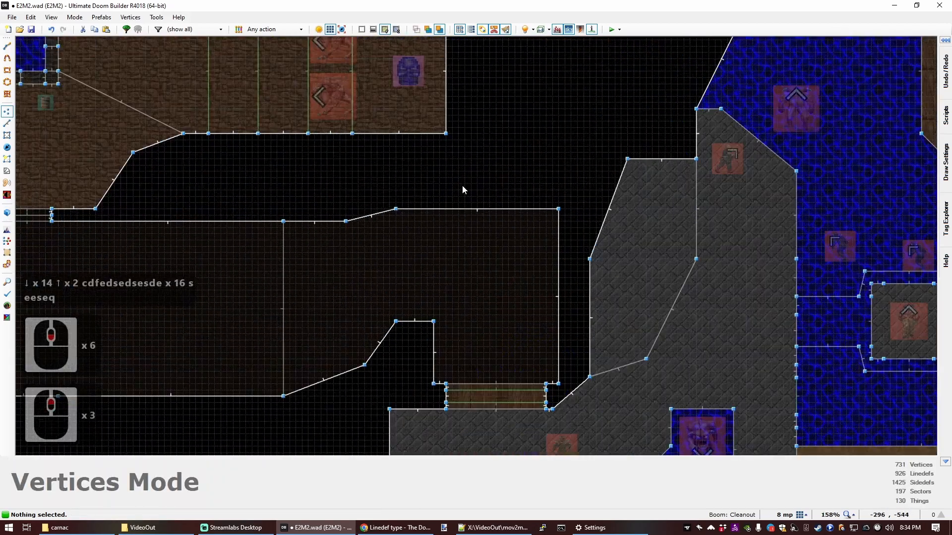
key("ctrl+d")
left_click_drag(526, 208, 521, 171)
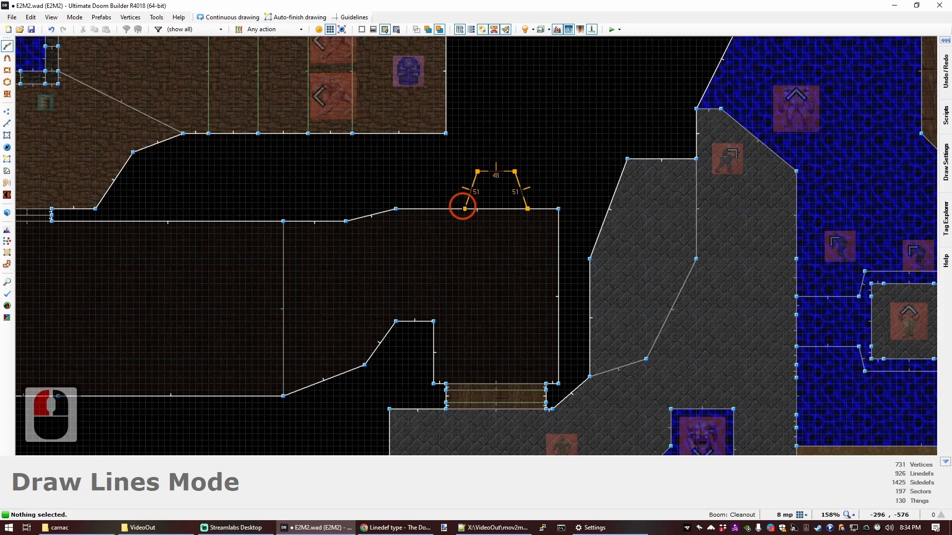
left_click(465, 209)
Place a candelabra in the new trapezoidal alcove and save the map.
key("t")
double_click(495, 195)
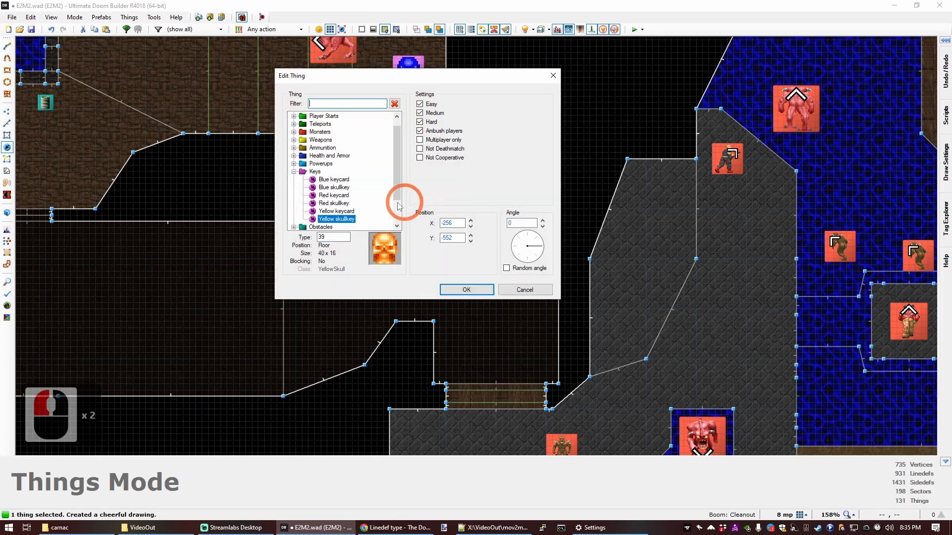
type("can")
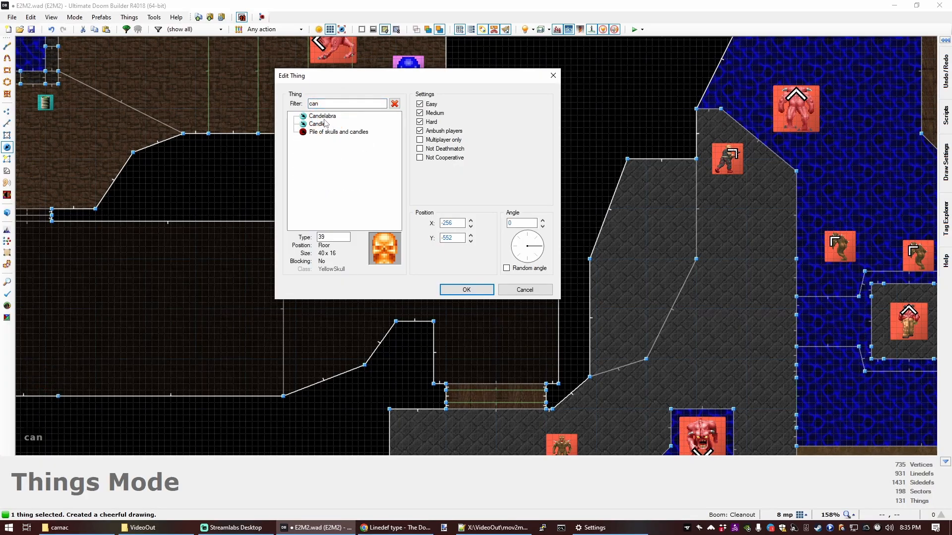
double_click(326, 123)
scroll(347, 283, "down", 11)
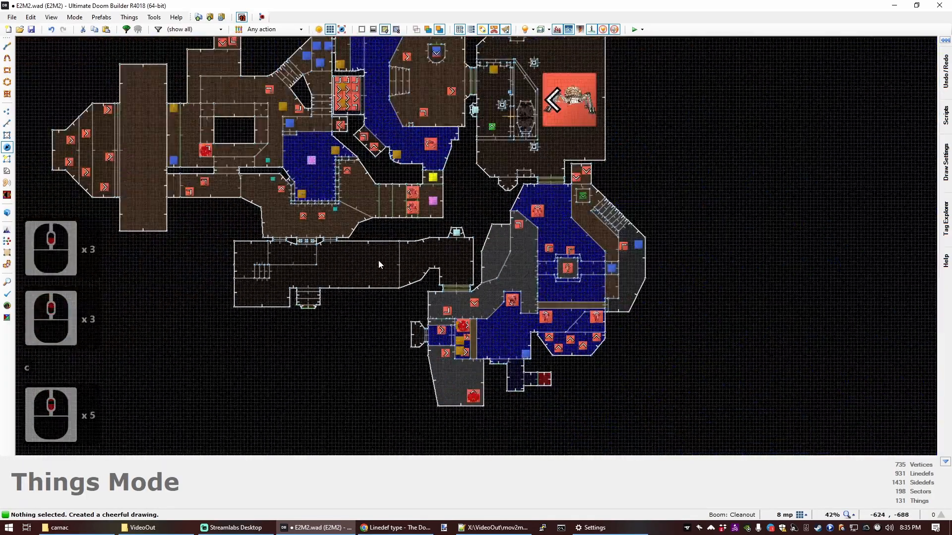
scroll(369, 253, "up", 5)
key("ctrl+s")
scroll(395, 250, "up", 6)
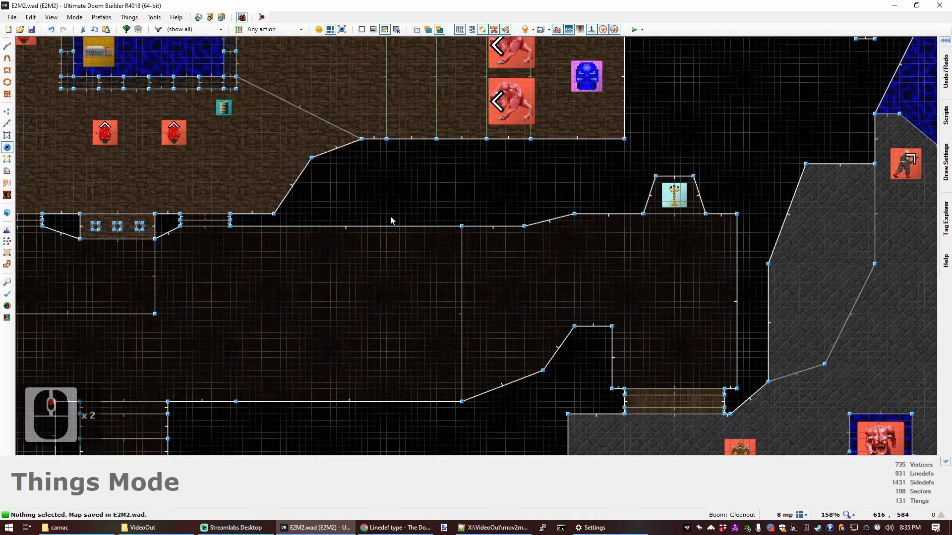
Draw a rectangular recess 128 units wide and 16 units deep in the dark room's north wall, west of the candelabra alcove.
scroll(392, 222, "down", 2)
scroll(346, 222, "up", 2)
key("ctrl+d")
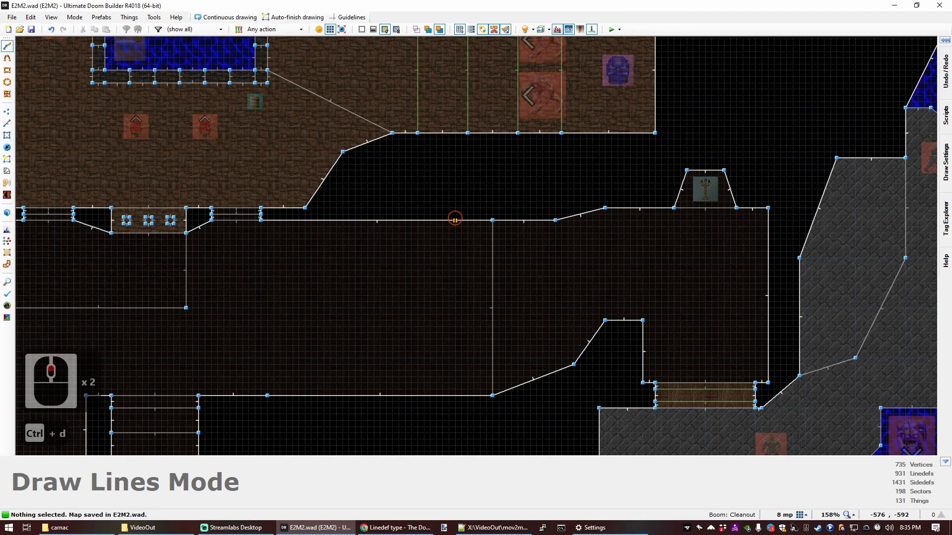
left_click(454, 220)
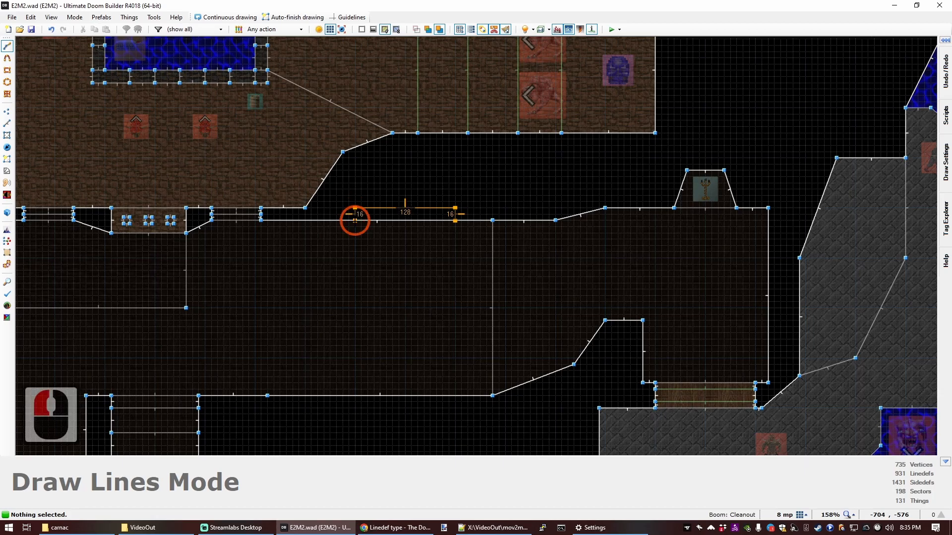
right_click(355, 220)
Apply the bookshelf texture OBOOKA02 to the recess's back wall and reset its texture offsets.
key("q")
key("d")
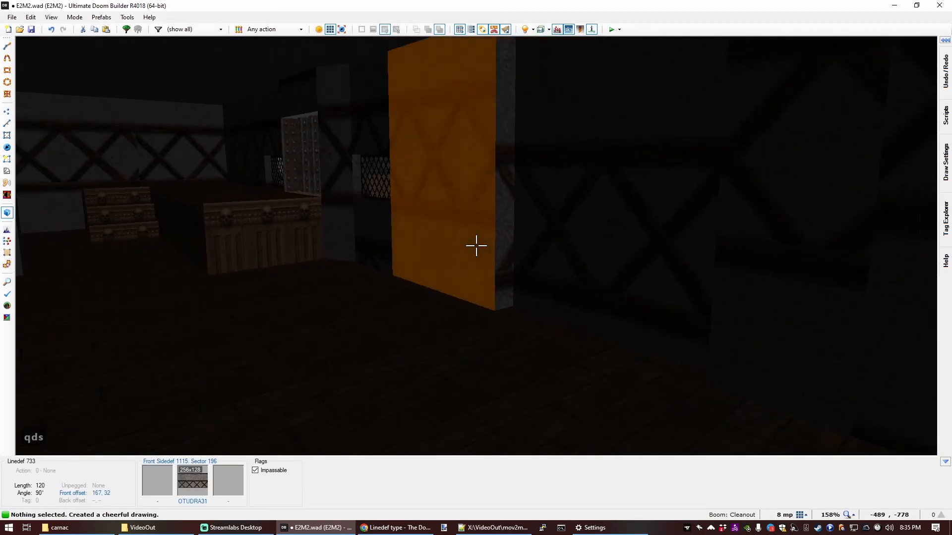
key("s")
key("e")
left_click(476, 245)
right_click(476, 246, "ctrl")
type("book")
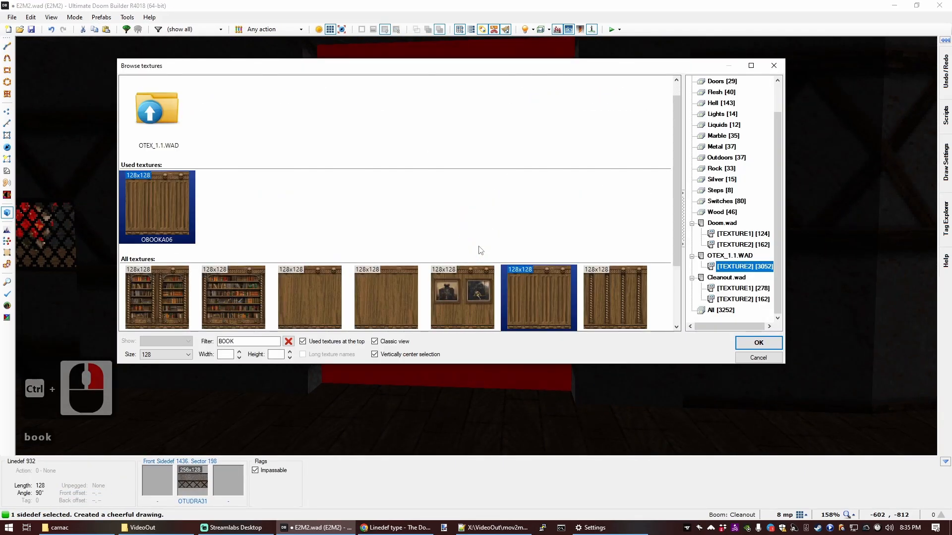
double_click(138, 273)
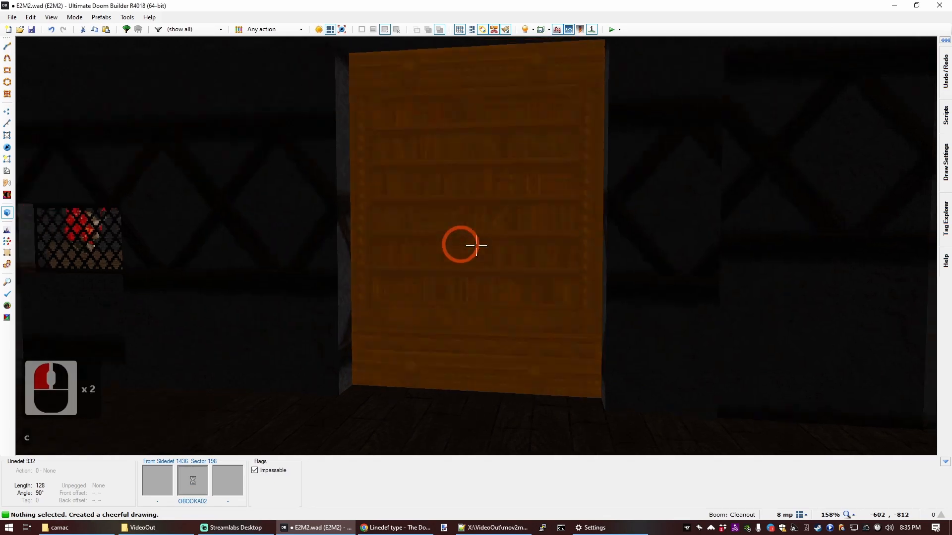
key("c")
key("ctrl+shift+r")
Lower the bookshelf recess's ceiling to 128.
key("s")
key("f")
key("e")
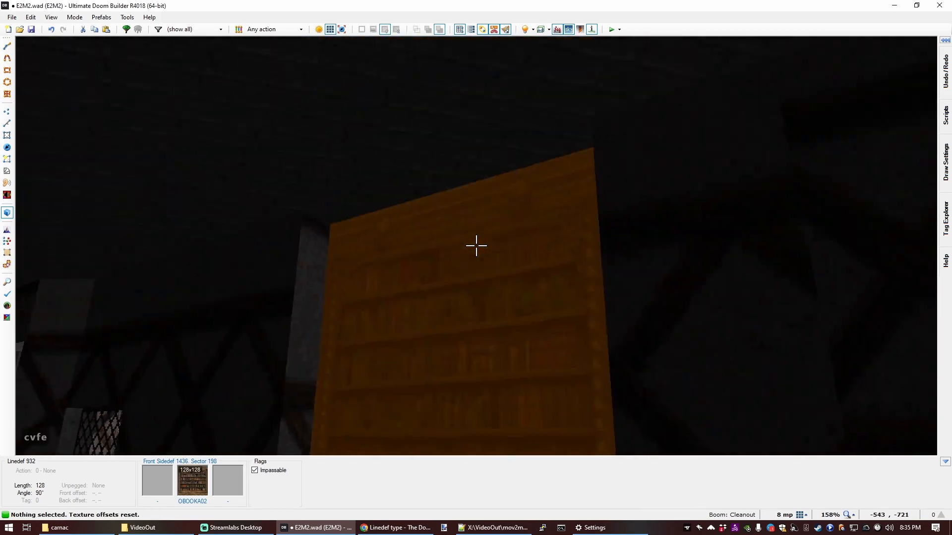
left_click(476, 245)
scroll(476, 245, "down", 2)
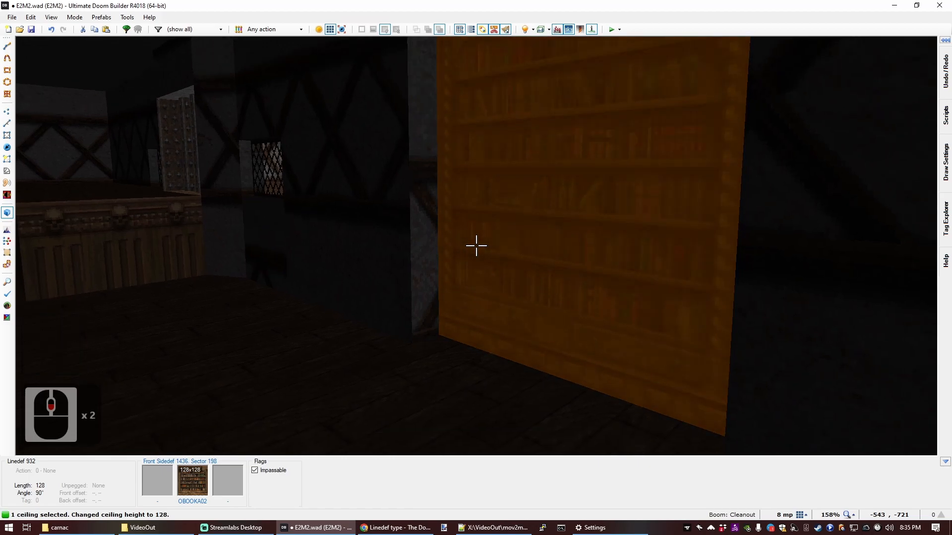
key("c")
Copy the OTUDRA31 wall texture onto the upper face above the bookshelf and set it to upper unpegged.
key("s")
key("d")
key("ctrl+c")
middle_click(476, 246)
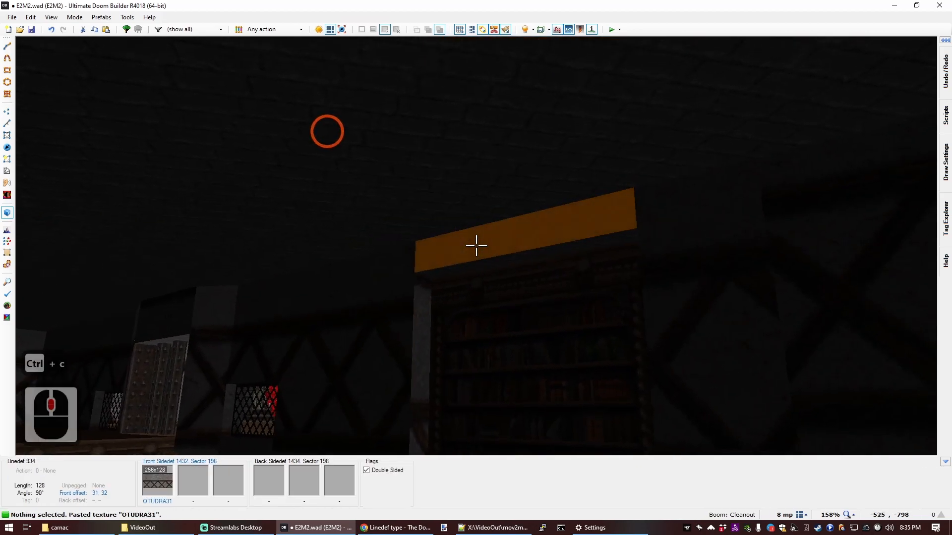
key("u")
Select all the connected OTUDRA31 walls of the dark room and its corridor.
key("d")
key("e")
key("s")
key("d")
key("e")
key("s")
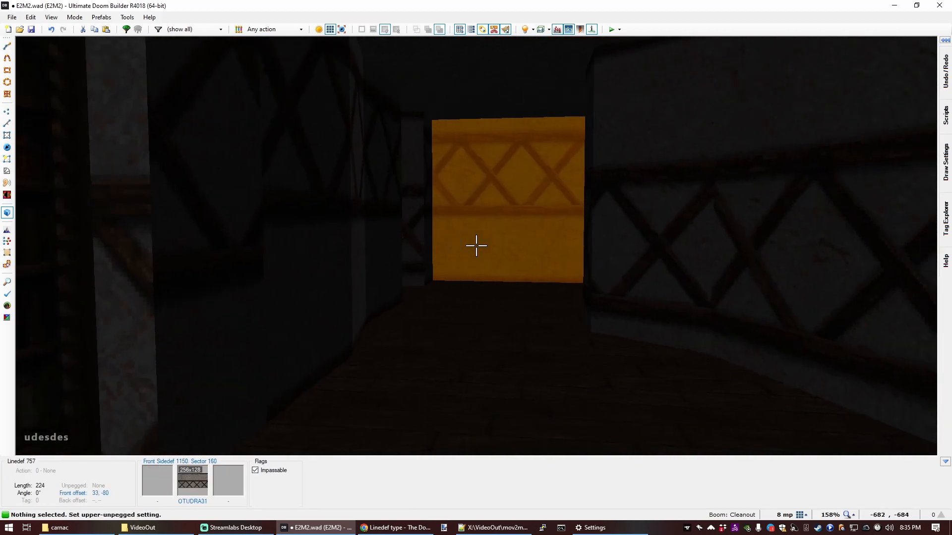
key("e")
key("s")
key("d")
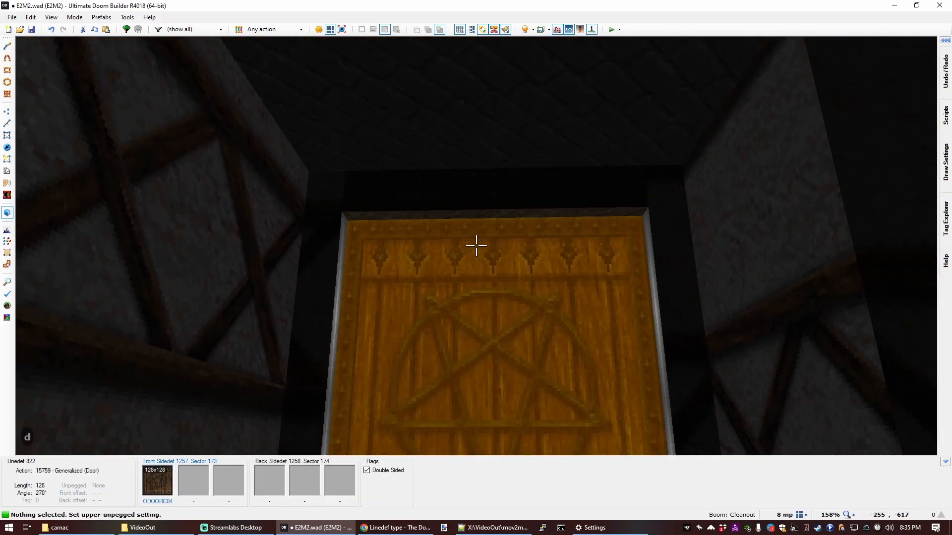
key("e")
key("s")
left_click(476, 245, "shift")
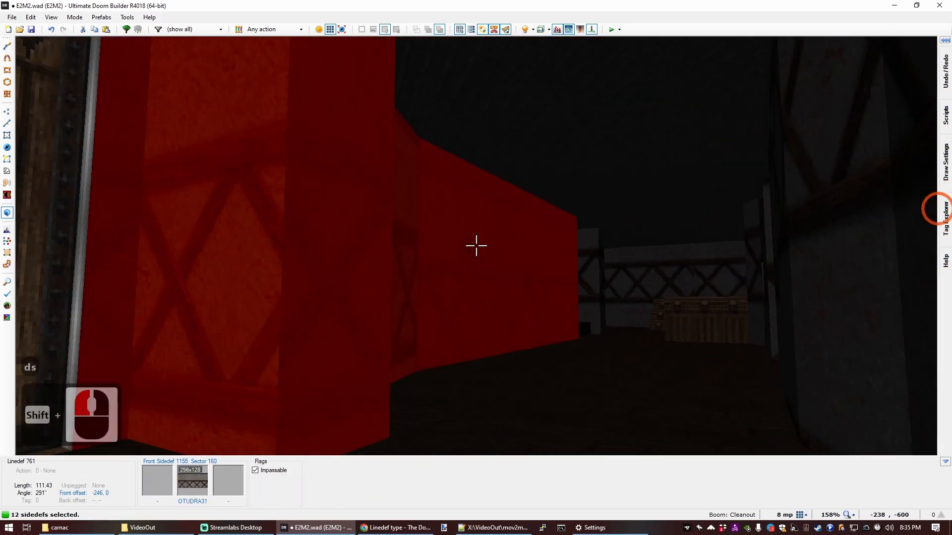
left_click(476, 245, "shift")
Check from the adjoining outdoor area and inside the room how far the wall selection extends.
key("e")
key("s")
key("d")
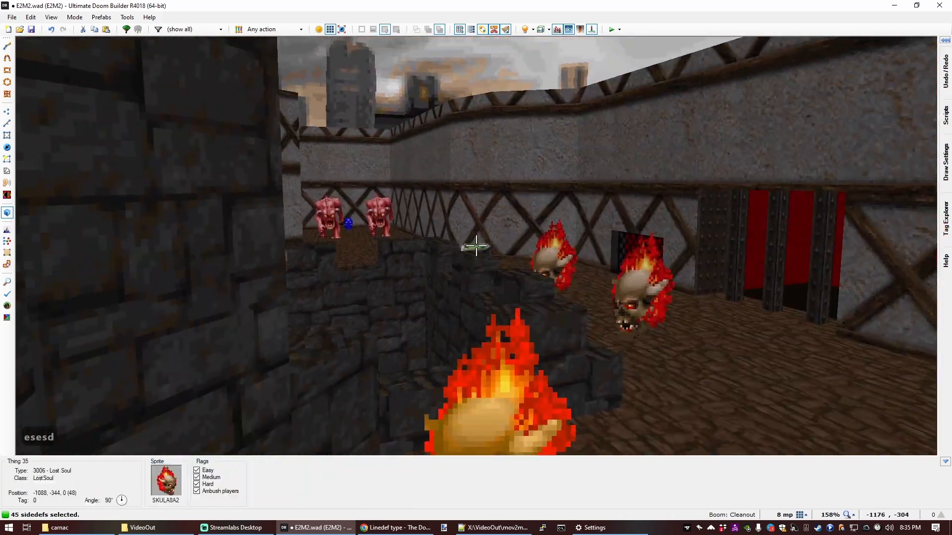
key("e")
key("f")
key("f")
key("f")
key("f")
key("f")
key("e")
Browse the OWO wood textures and apply OWOODL14 to all the selected walls.
key("ctrl")
right_click(475, 245)
type("OWO")
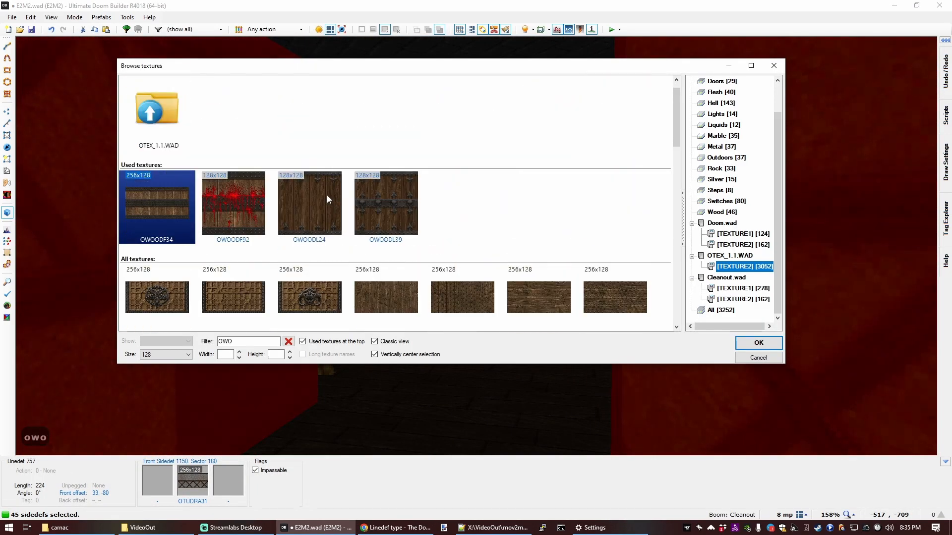
scroll(330, 201, "down", 2)
scroll(349, 214, "down", 2)
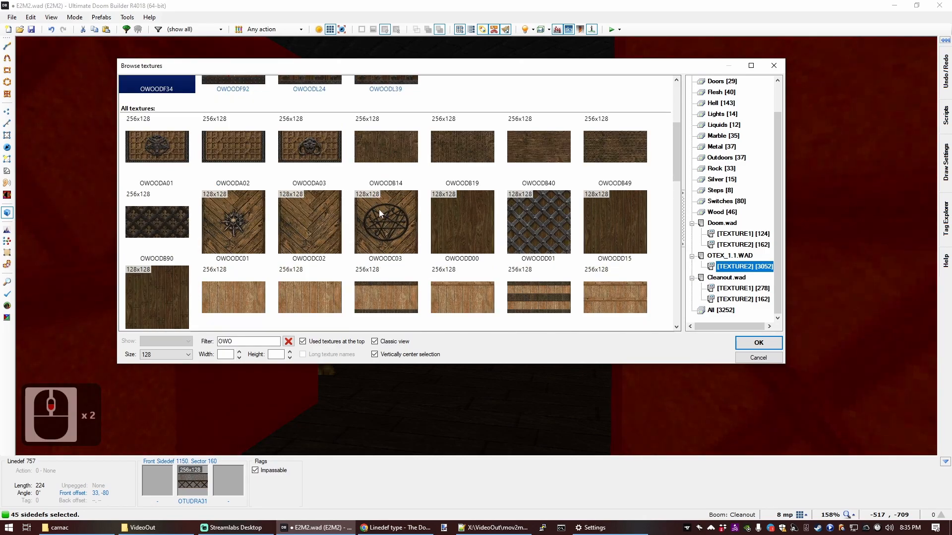
scroll(386, 207, "down", 6)
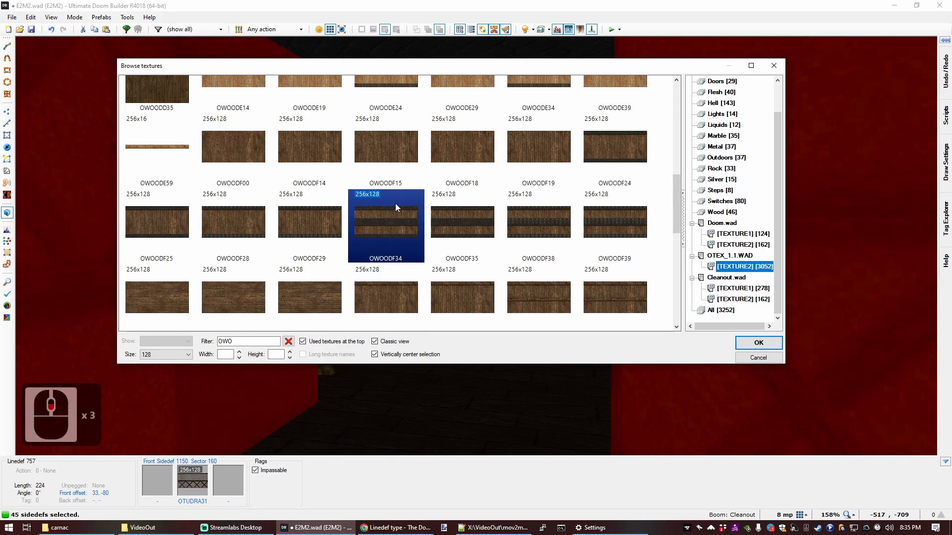
scroll(396, 207, "down", 1)
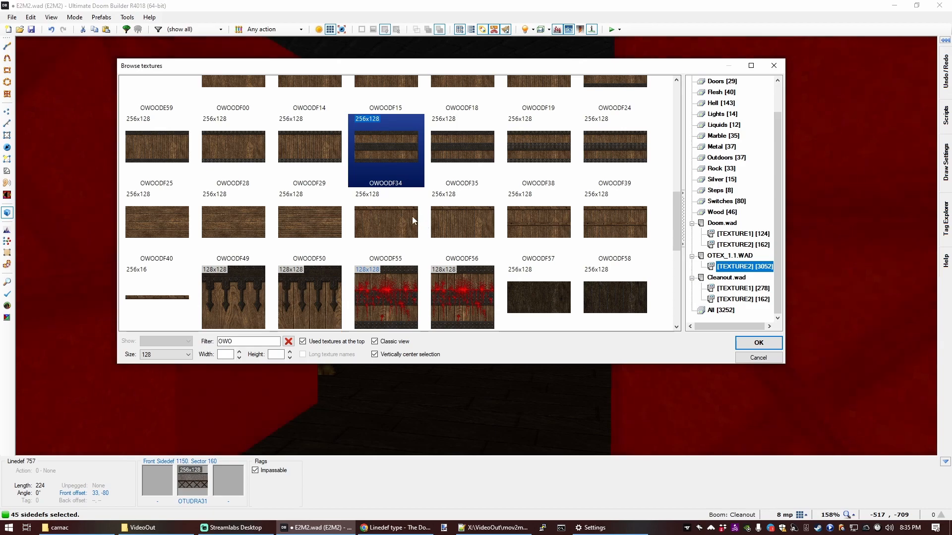
scroll(391, 223, "down", 1)
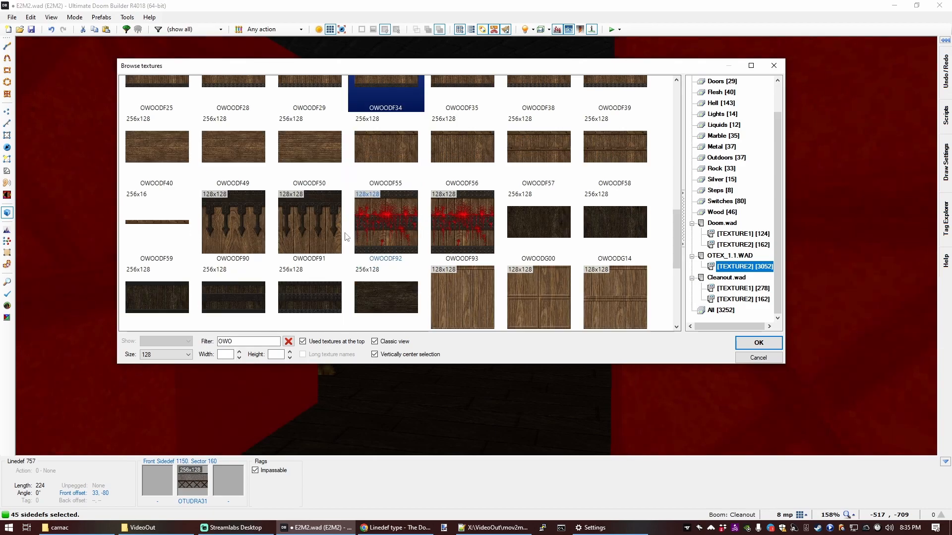
scroll(311, 214, "down", 3)
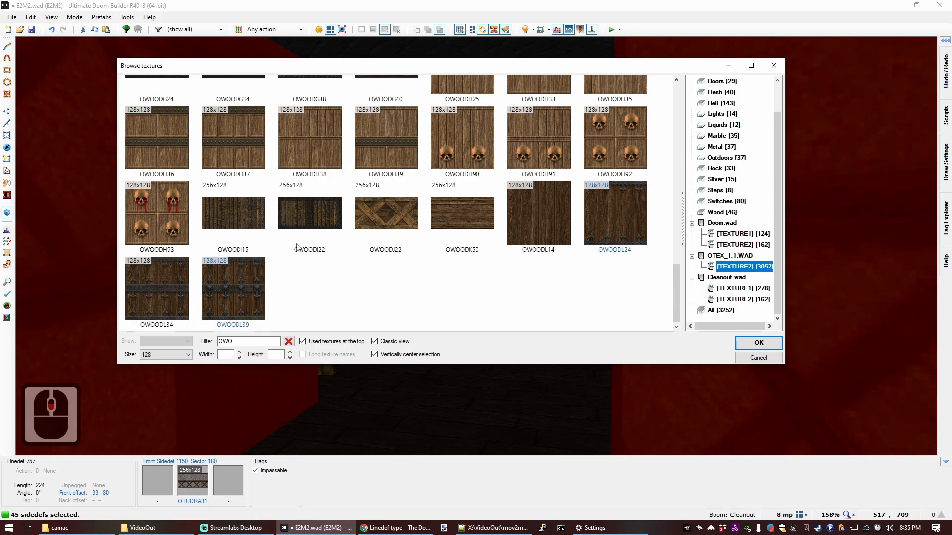
scroll(388, 261, "up", 1)
double_click(539, 292)
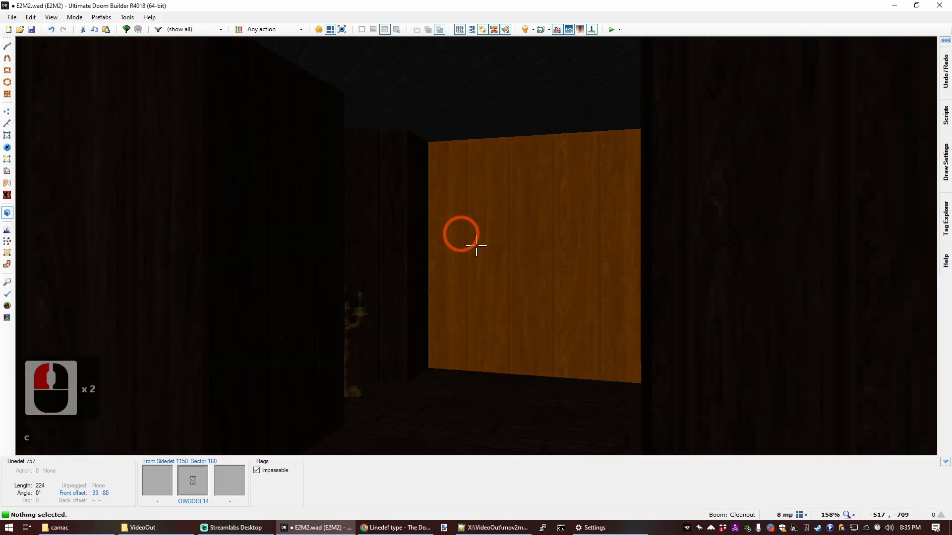
key("c")
Examine the wood-panelled room, including the candelabra alcove, the skull switch and the raised platform by the bars.
key("d")
key("s")
key("e")
key("s")
key("e")
key("s")
key("d")
key("s")
key("e")
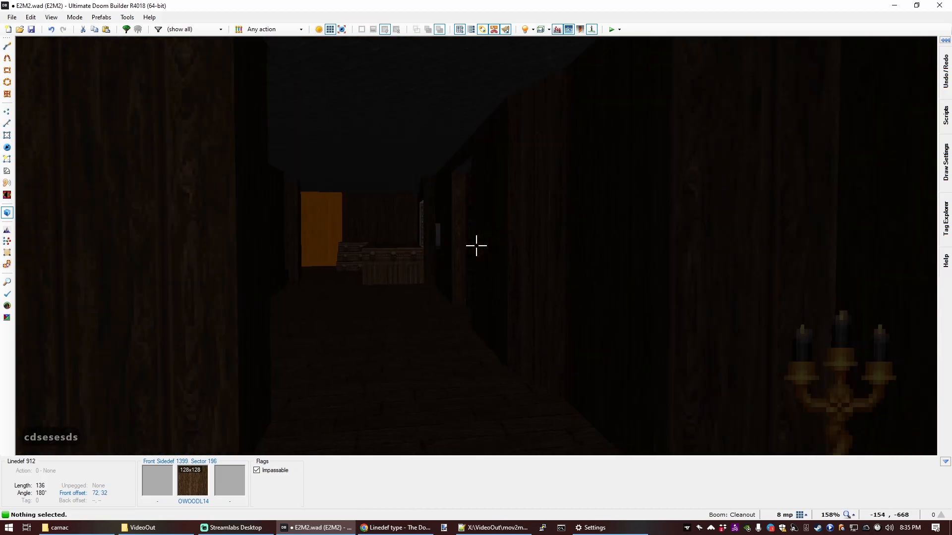
key("f")
key("e")
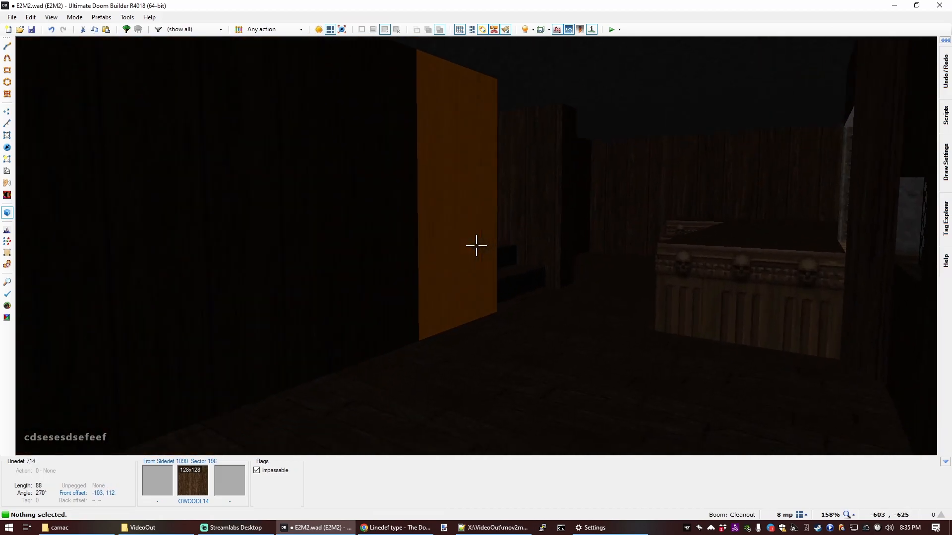
key("f")
key("d")
key("f")
key("e")
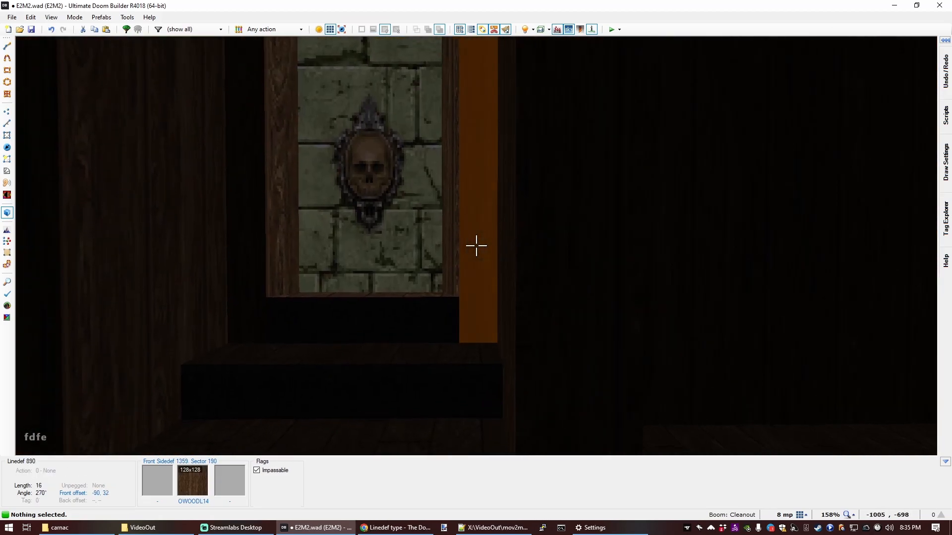
key("s")
key("e")
key("d")
key("s")
key("e")
key("s")
key("e")
key("d")
key("e")
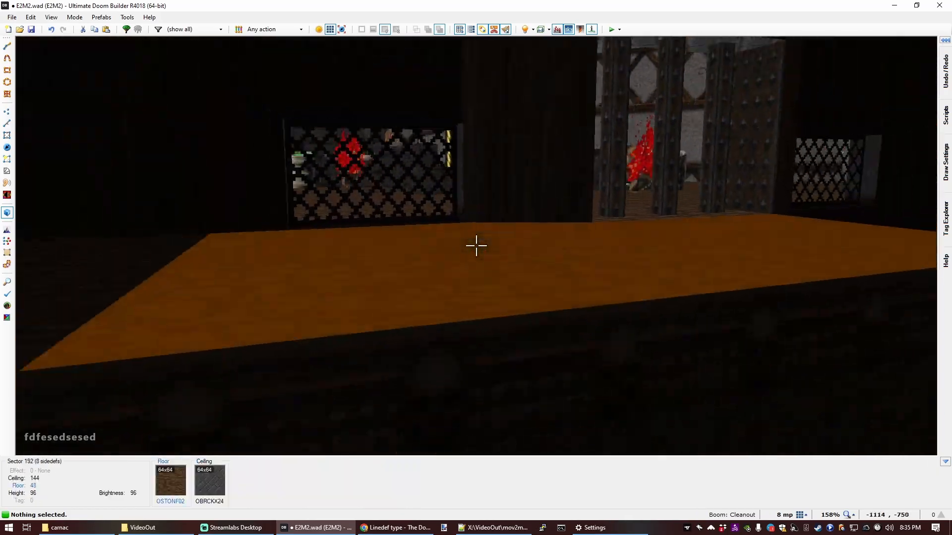
Return to the 2D map view and save the map.
key("q")
scroll(475, 243, "down", 5)
key("ctrl+s")
Review the overall map layout around the Spider Mastermind room, the southern areas and the dark room.
scroll(666, 162, "up", 3)
scroll(347, 198, "down", 4)
scroll(385, 171, "up", 3)
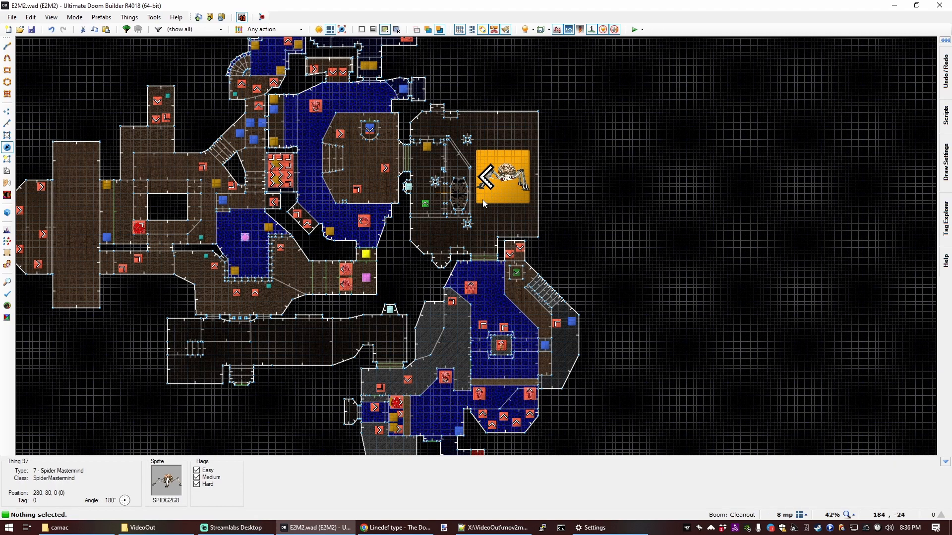
scroll(483, 203, "up", 3)
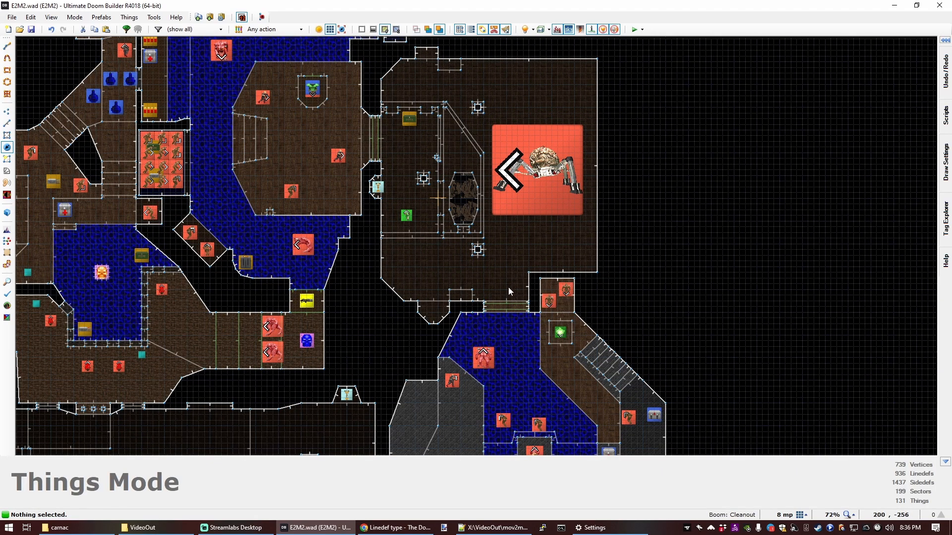
scroll(495, 121, "down", 5)
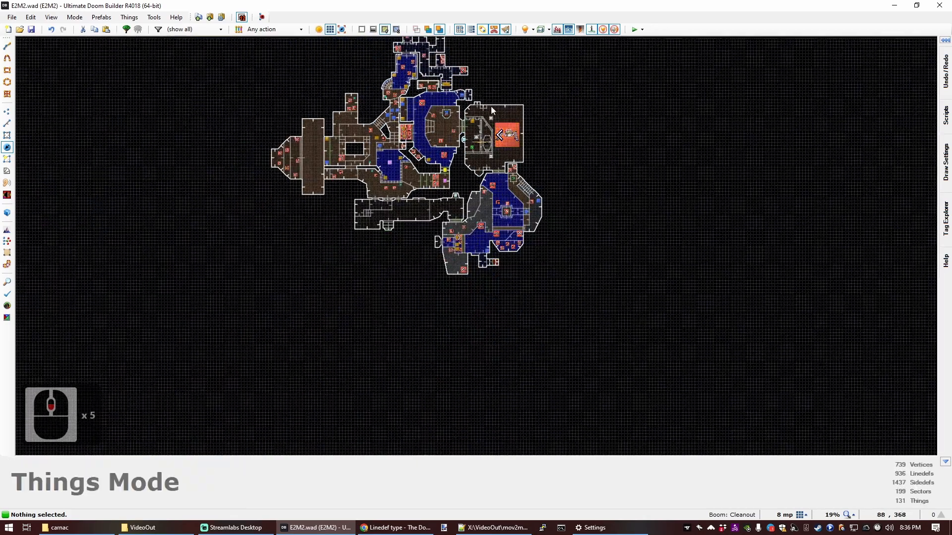
scroll(516, 163, "up", 4)
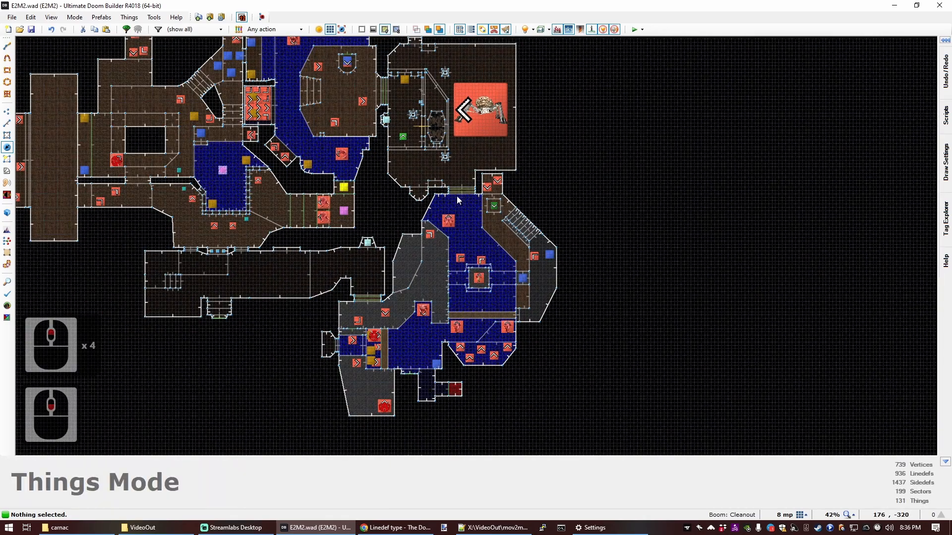
scroll(401, 392, "down", 1)
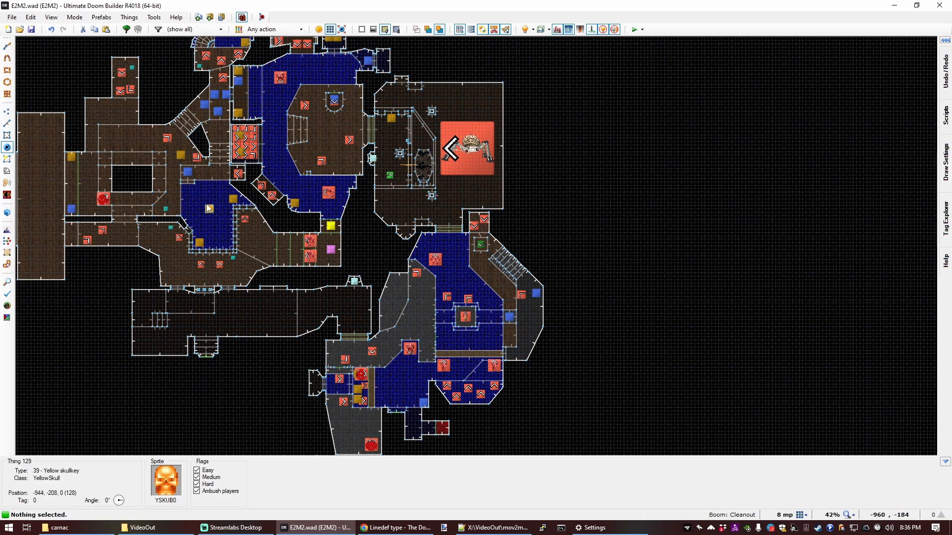
Inspect the Spider Mastermind and the blood-stained wood walls around it in the 3D view.
scroll(509, 113, "down", 2)
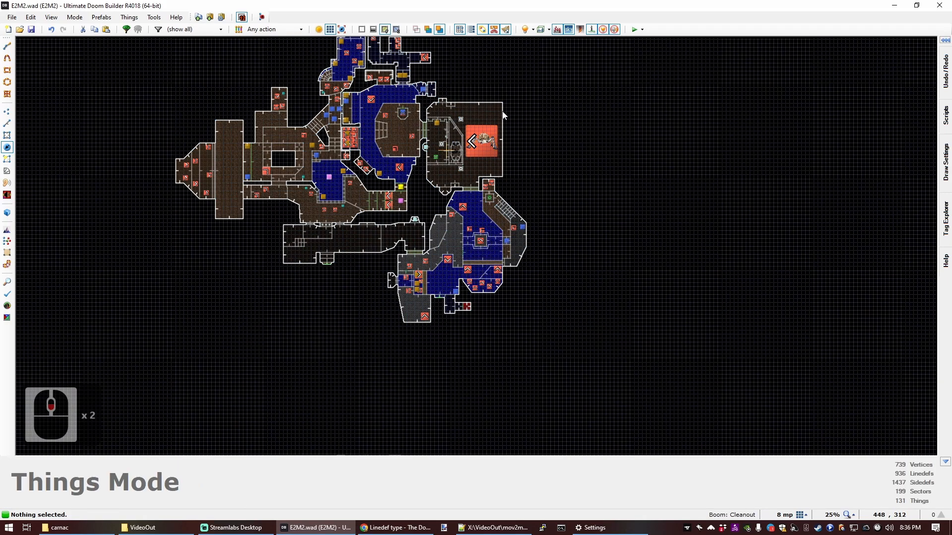
scroll(500, 120, "up", 3)
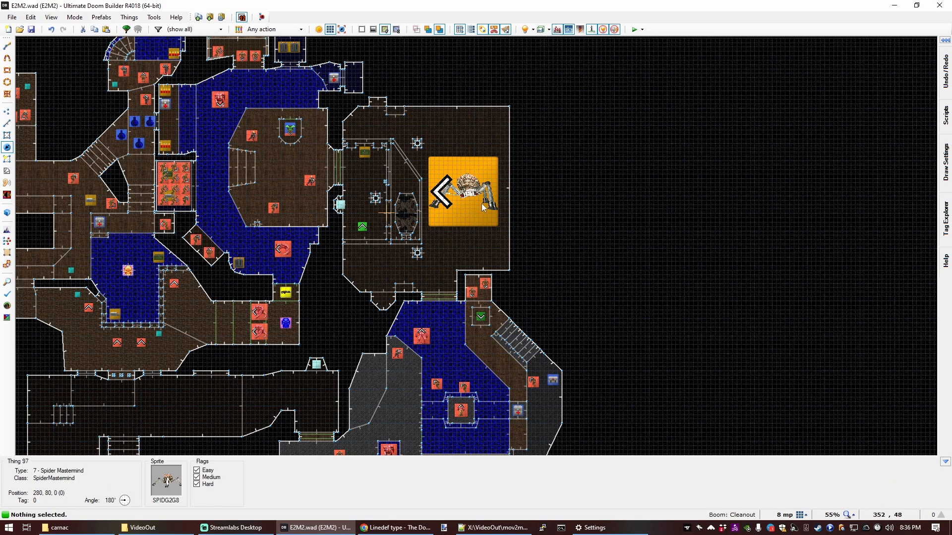
key("q")
key("d")
key("d")
key("d")
key("e")
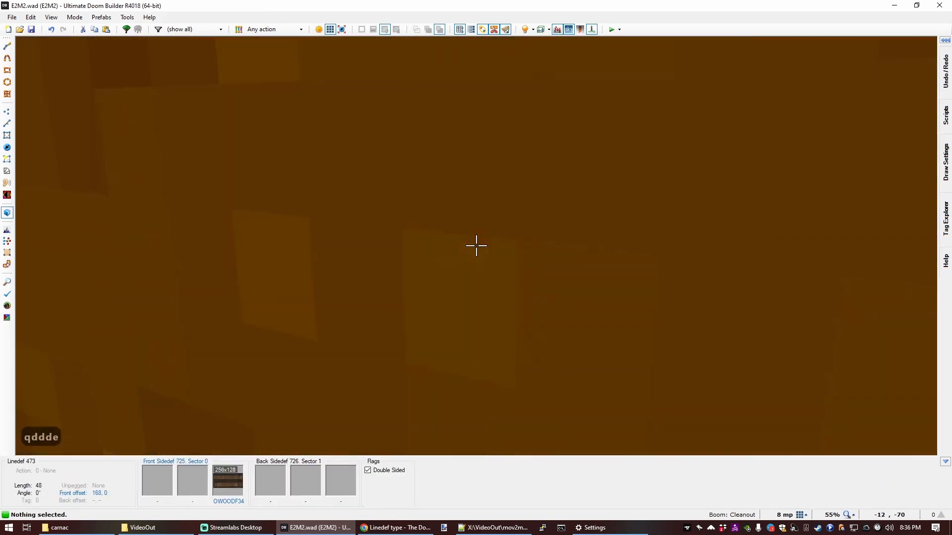
key("f")
key("f")
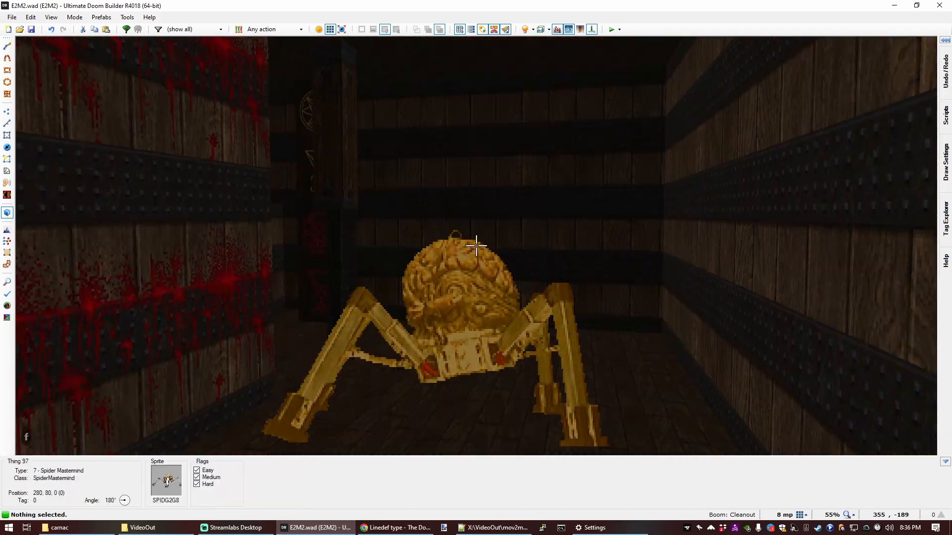
key("f")
key("e")
key("s")
key("d")
key("s")
key("e")
key("d")
key("f")
key("e")
key("f")
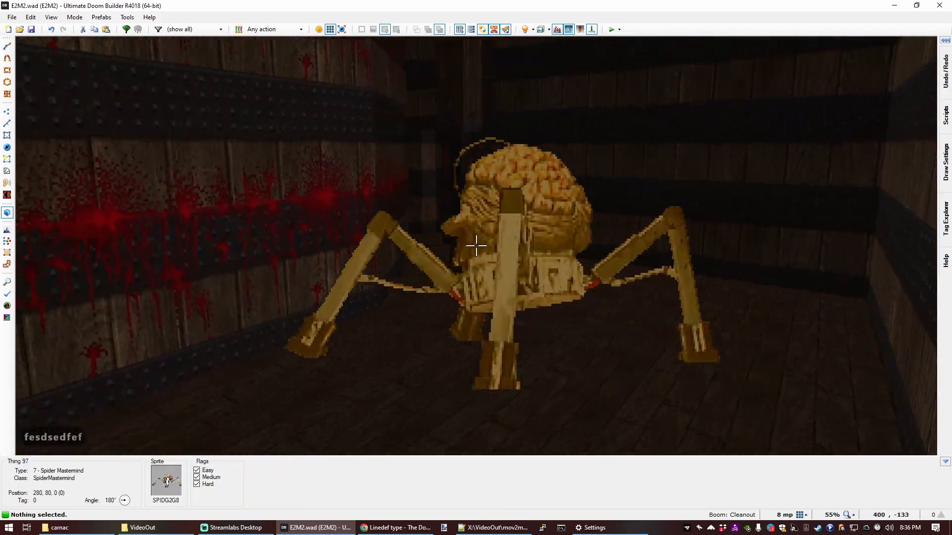
Check how the Spider Mastermind fits in the passage towards the pentagram door, and return to the 2D map.
key("f")
key("f")
key("f")
key("f")
key("f")
key("f")
key("f")
key("d")
key("f")
key("e")
key("f")
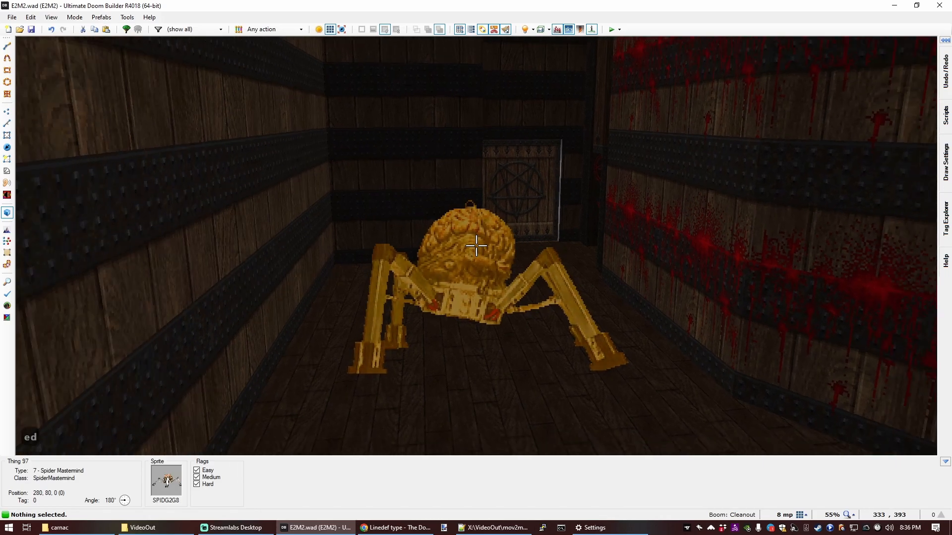
key("f")
key("e")
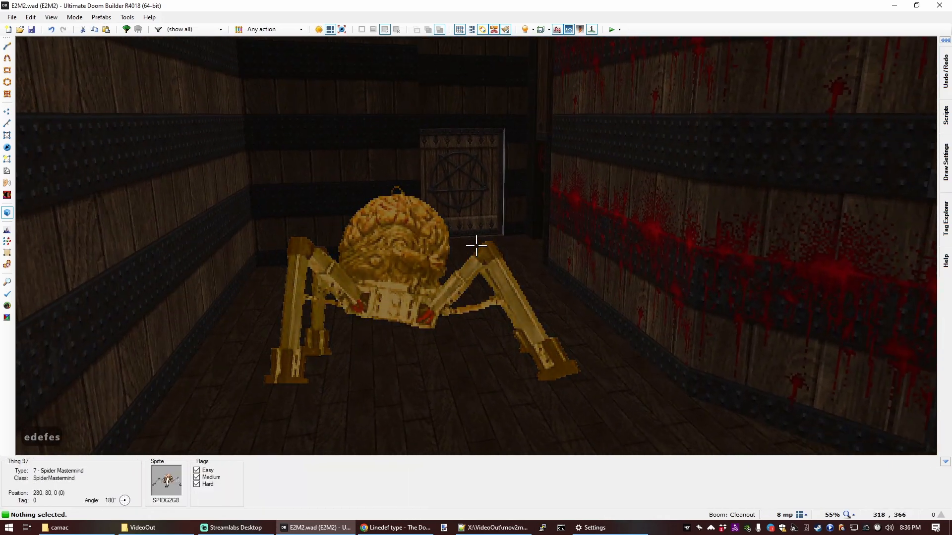
key("s")
key("q")
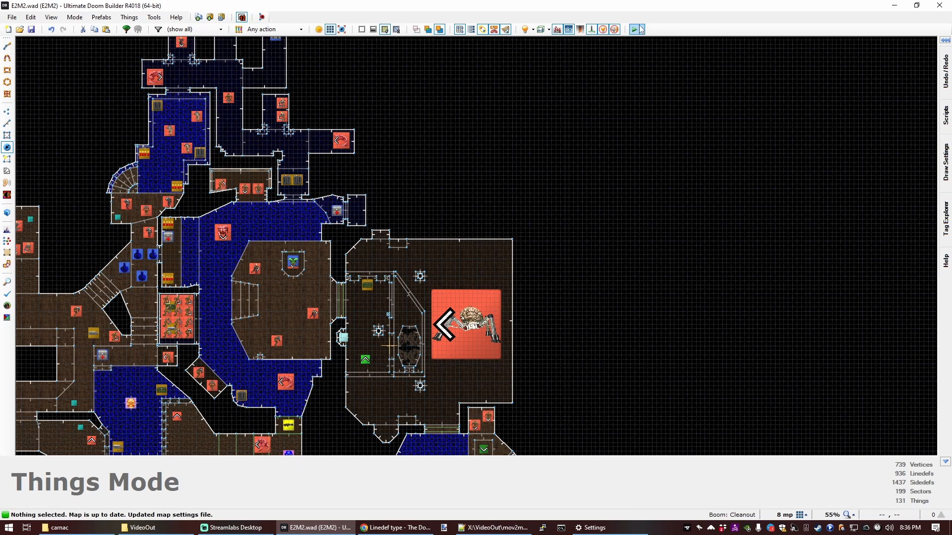
Launch a playtest of the map in GZDoom and walk from the starting room through the blue-trimmed doorway.
left_click(643, 31)
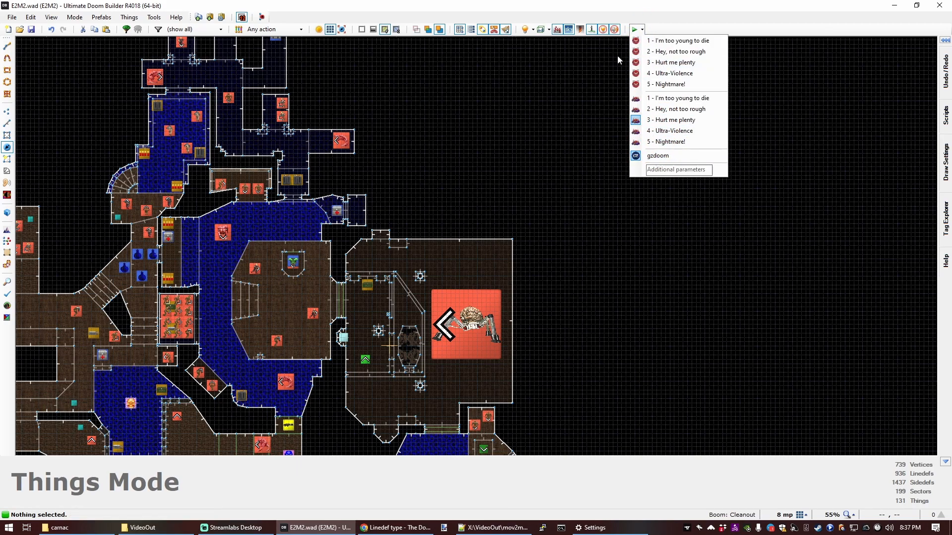
left_click(634, 30)
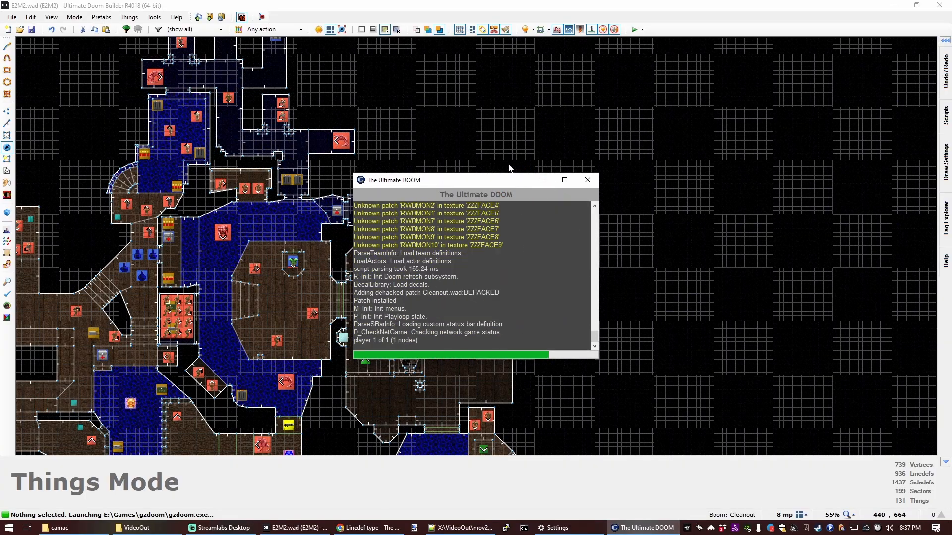
key("w")
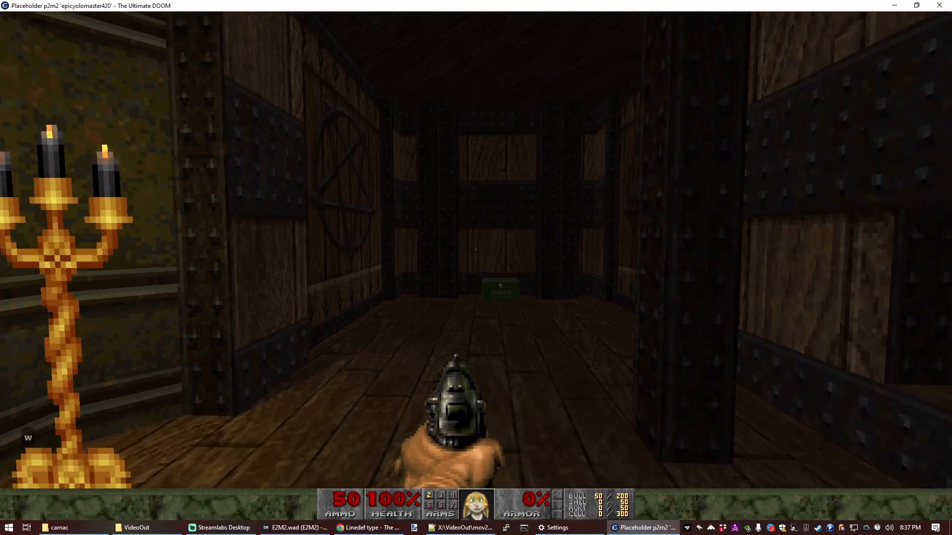
key("d")
key("s")
key("e")
key("d")
key("w")
key("a")
key("a")
key("a")
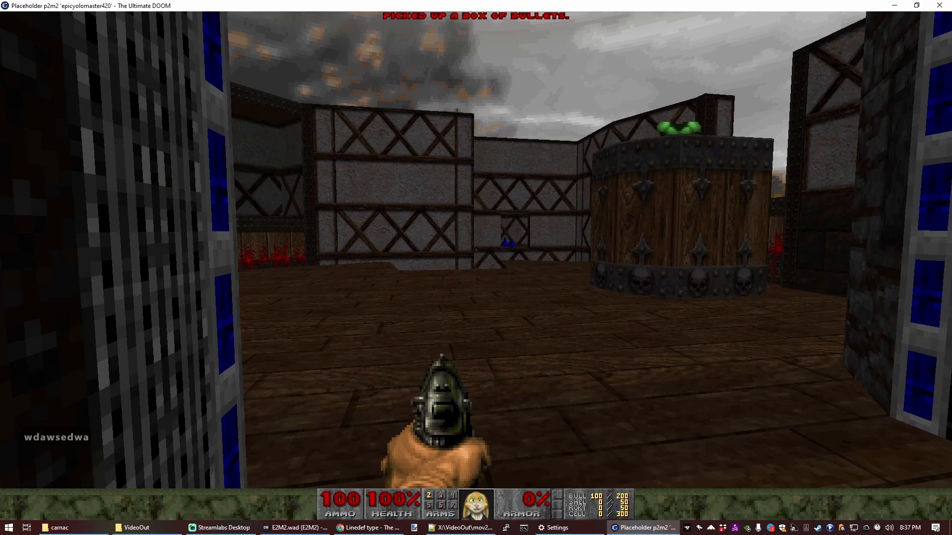
Playtest the route through the dark blue-liquid tunnel and up to the timber-walled walkway.
key("d")
key("w")
key("a")
key("d")
key("w")
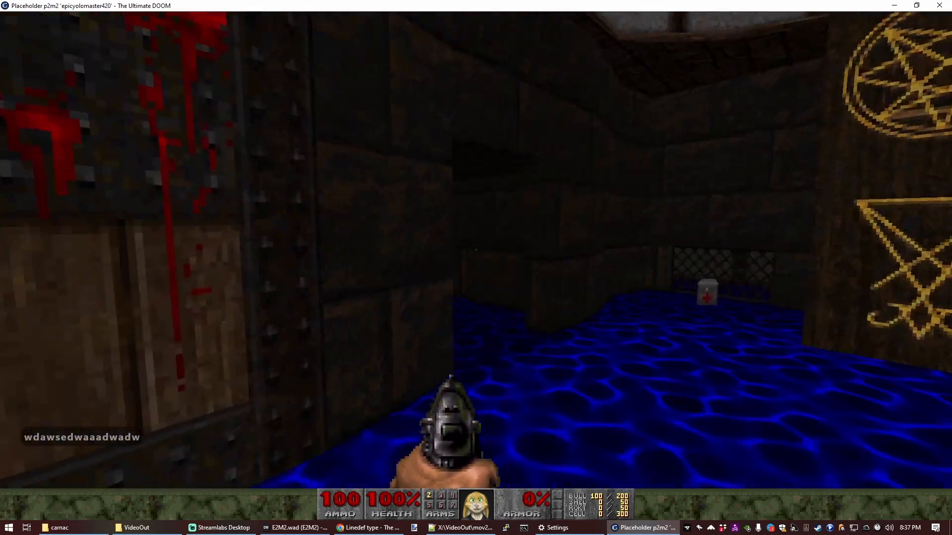
key("a")
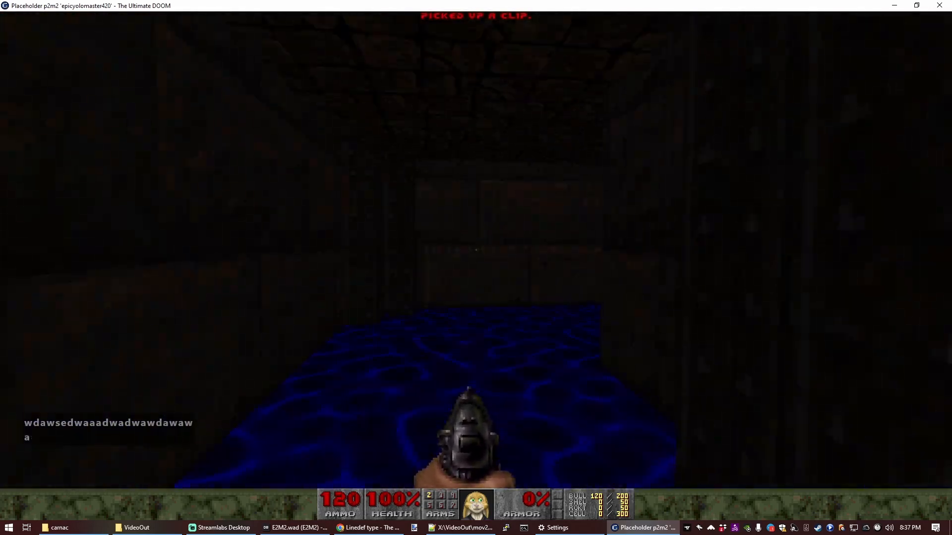
key("a")
key("w")
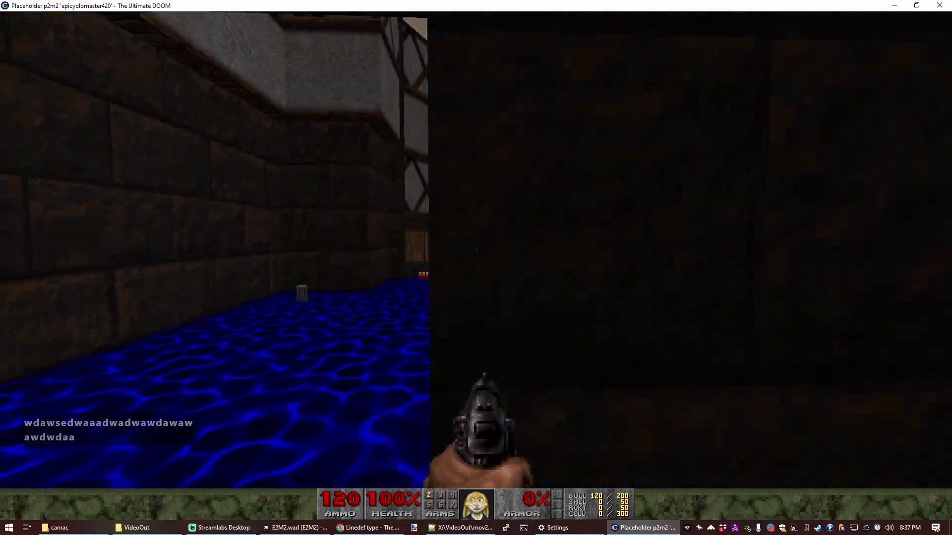
key("a")
key("w")
key("d")
key("d")
key("w")
key("w")
key("a")
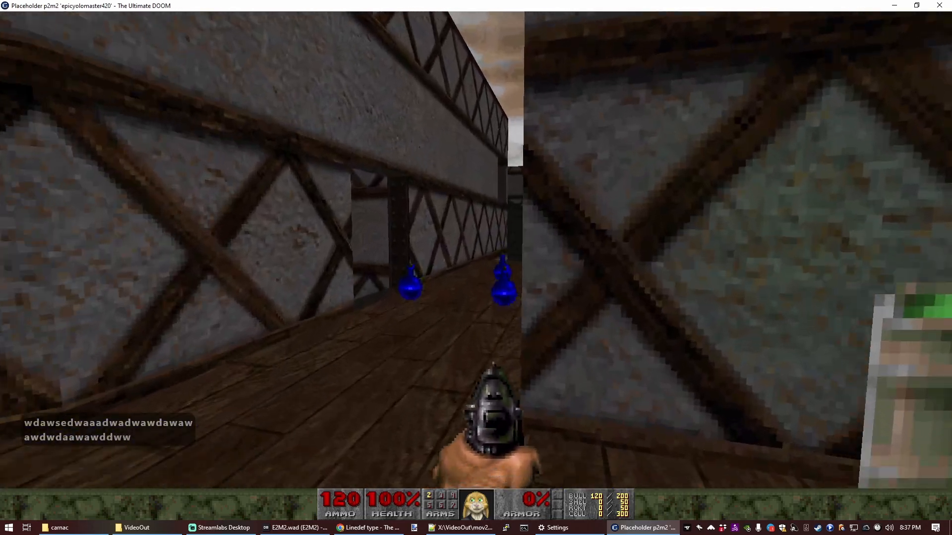
Collect the health bonuses and follow the wooden walkway to pick up the blue skull key.
key("w")
key("d")
key("d")
key("w")
key("a")
key("w")
key("a")
key("w")
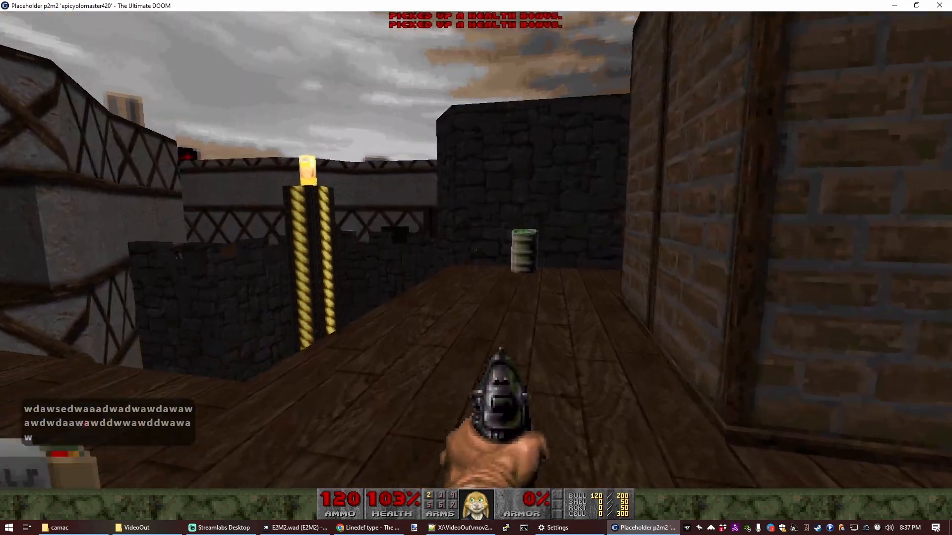
key("d")
key("w")
key("d")
key("w")
key("a")
key("a")
key("w")
key("w")
key("d")
key("a")
key("d")
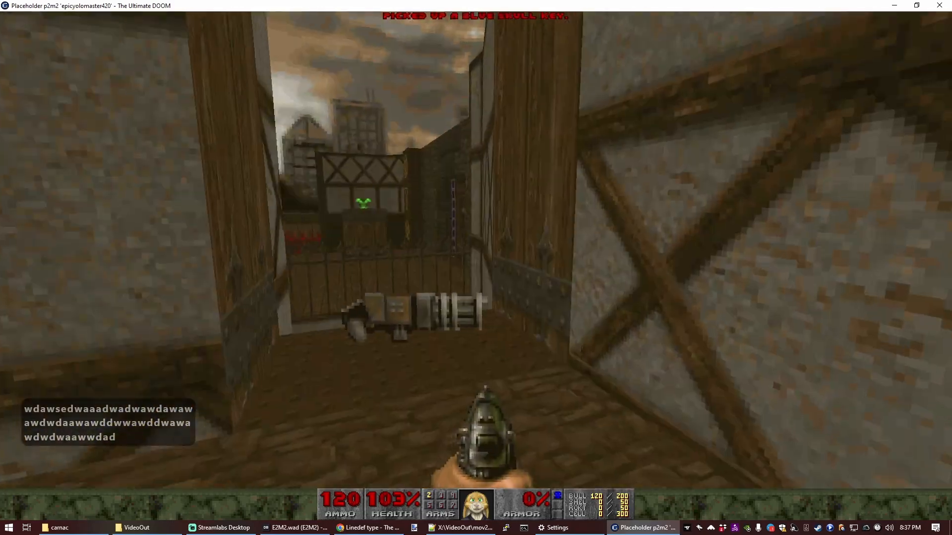
Pick up the chaingun and ammunition, and cross the blue liquid to the central platform's stairs.
key("a")
key("w")
key("a")
key("w")
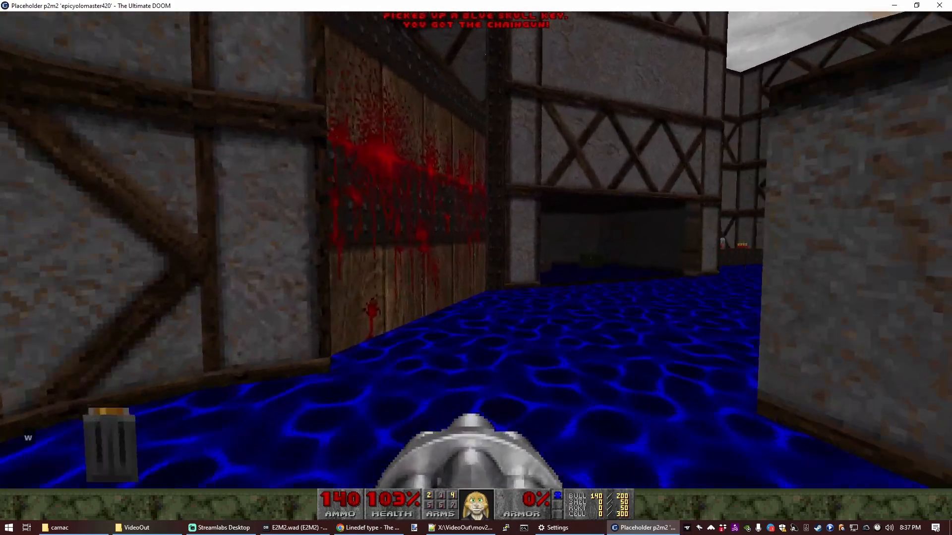
key("a")
key("s")
key("d")
key("w")
key("w")
key("w")
key("w")
key("w")
key("w")
key("w")
key("w")
key("a")
key("w")
key("w")
key("d")
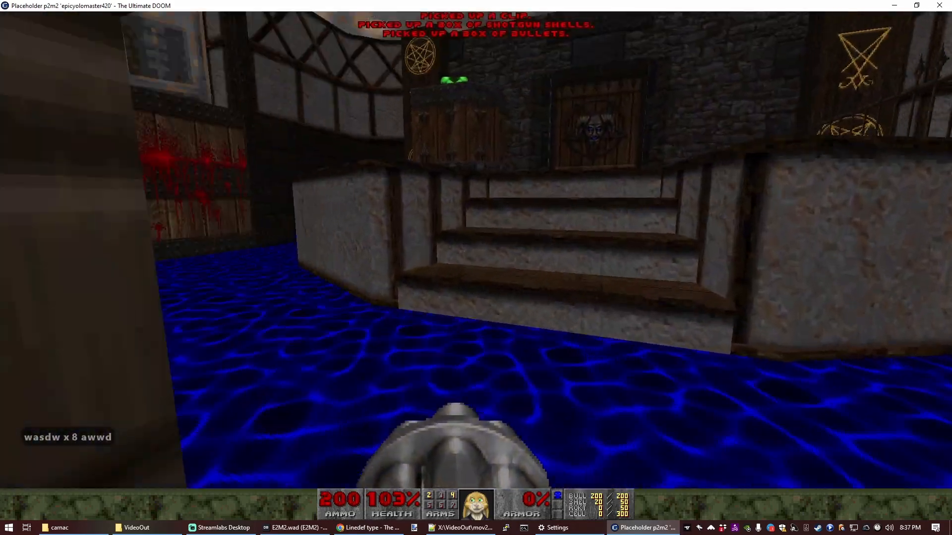
Climb the platform stairs and go through the skull door into the dark wood-panelled room.
key("w")
key("w")
key("w")
key("w")
key("w")
key("w")
key("s")
key("e")
key("w")
key("w")
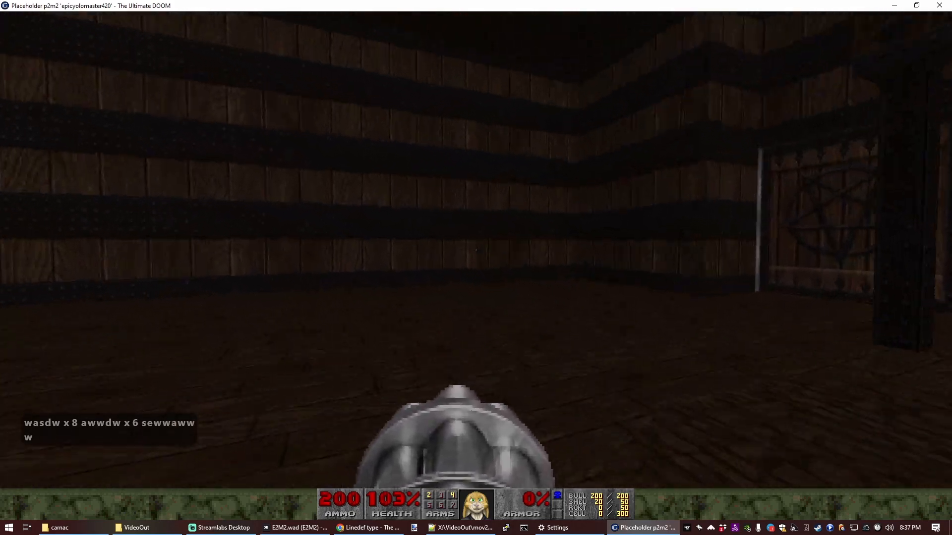
Examine the dark wood-panelled room in the game, including its floor, pillars, candelabra alcove, wall trims and rune panels.
key("d")
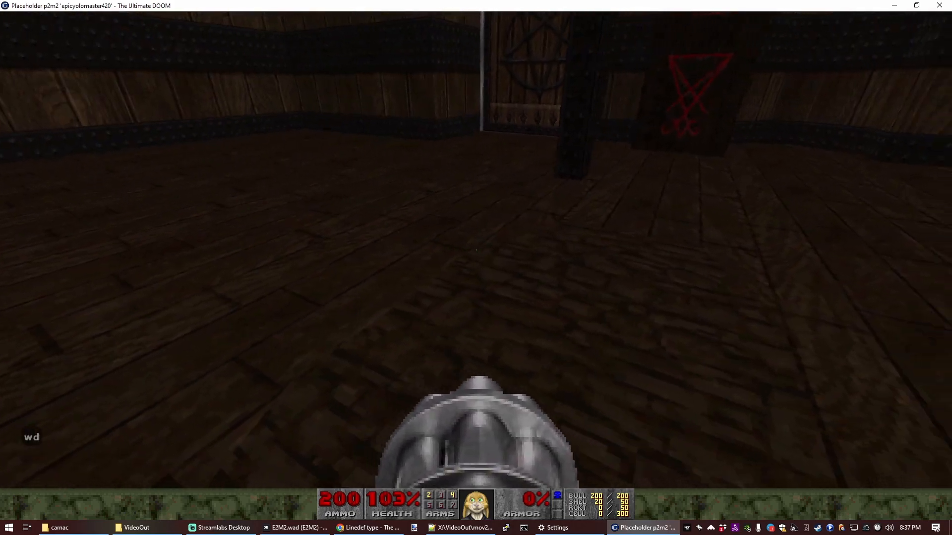
key("w")
key("a")
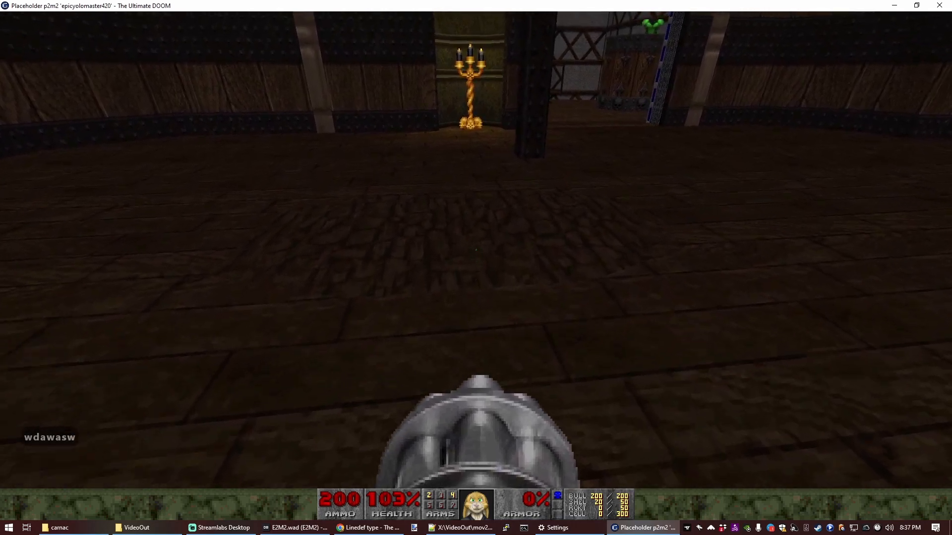
key("w")
key("d")
key("d")
key("a")
key("s")
key("w")
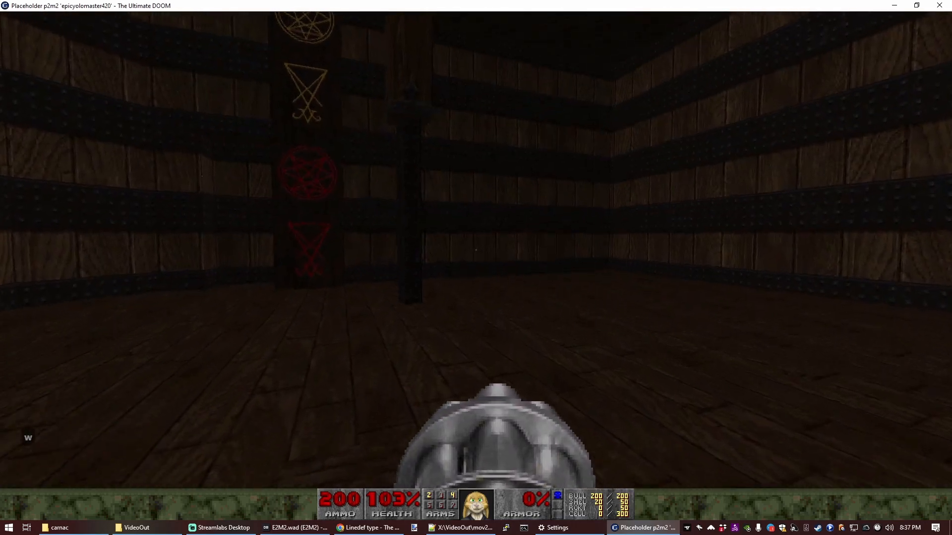
key("a")
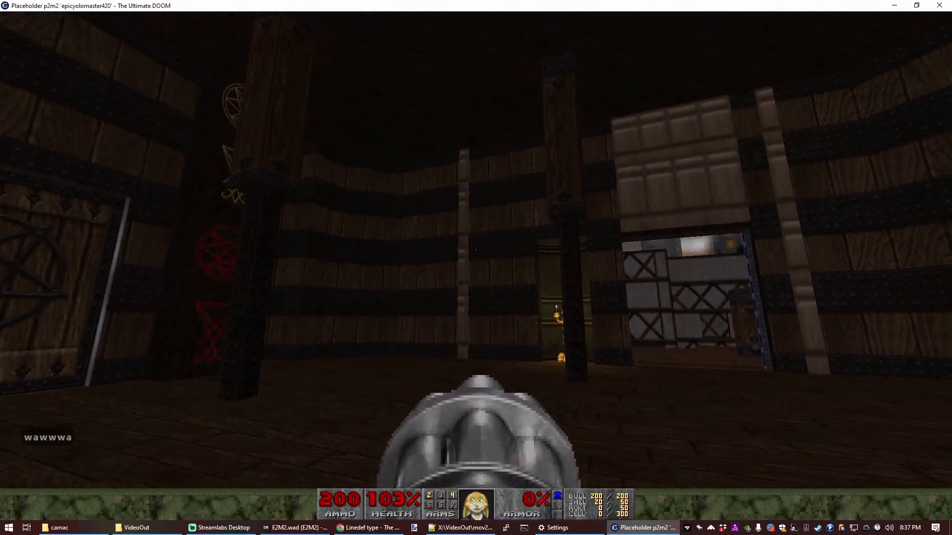
key("a")
key("w")
key("d")
key("a")
key("a")
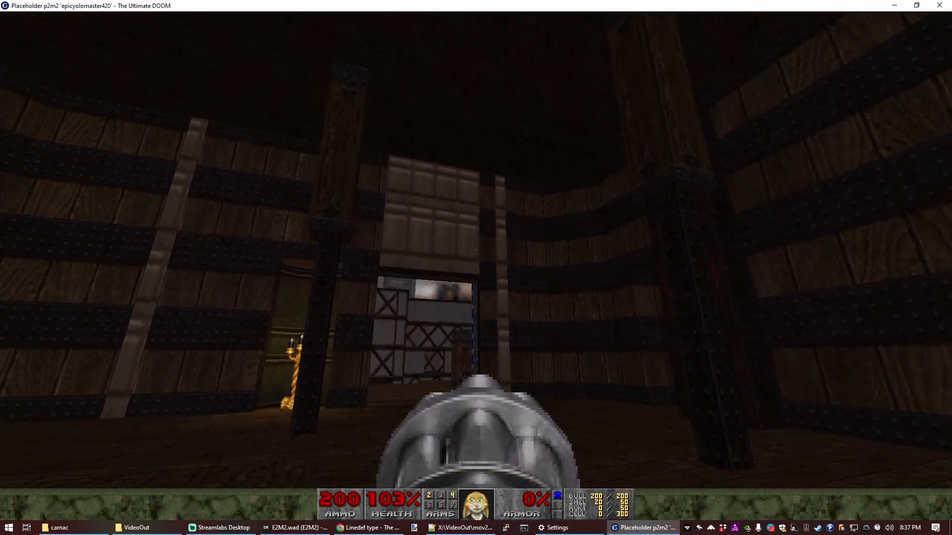
key("s")
key("w")
key("d")
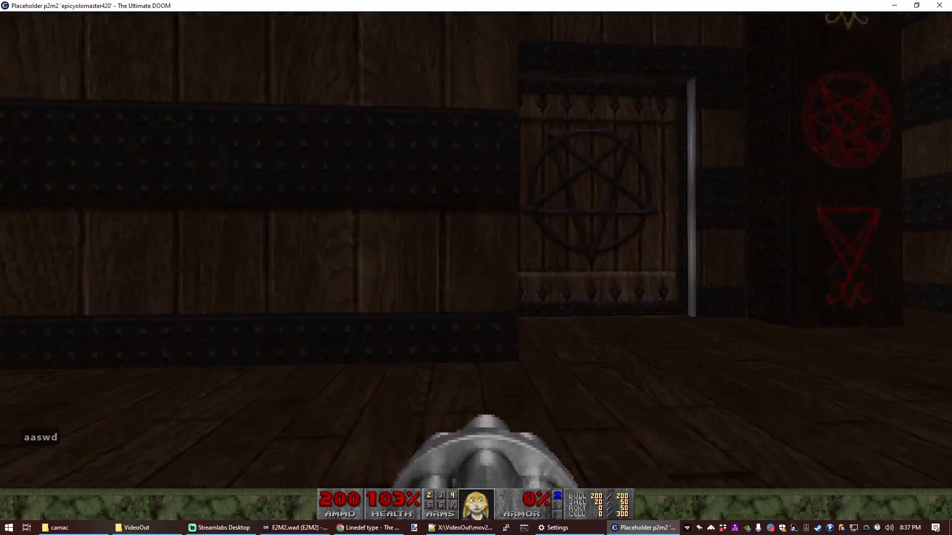
Leave the dark wood-panelled room through the pentagram door and look over the courtyard with the blue liquid and bloody wooden pillar.
key("s")
key("e")
key("w")
key("w")
key("s")
key("s")
key("d")
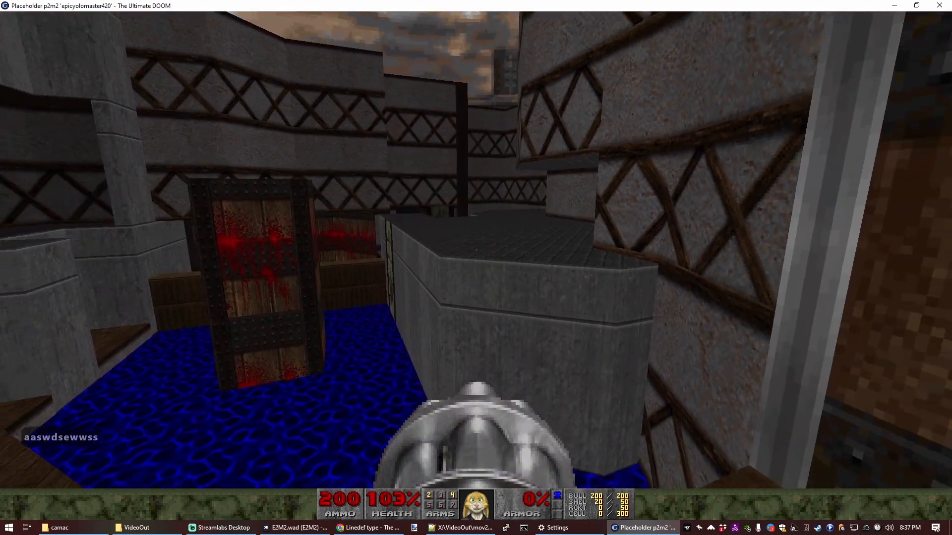
key("a")
key("w")
key("d")
key("d")
key("d")
key("d")
key("d")
key("d")
key("d")
key("d")
key("d")
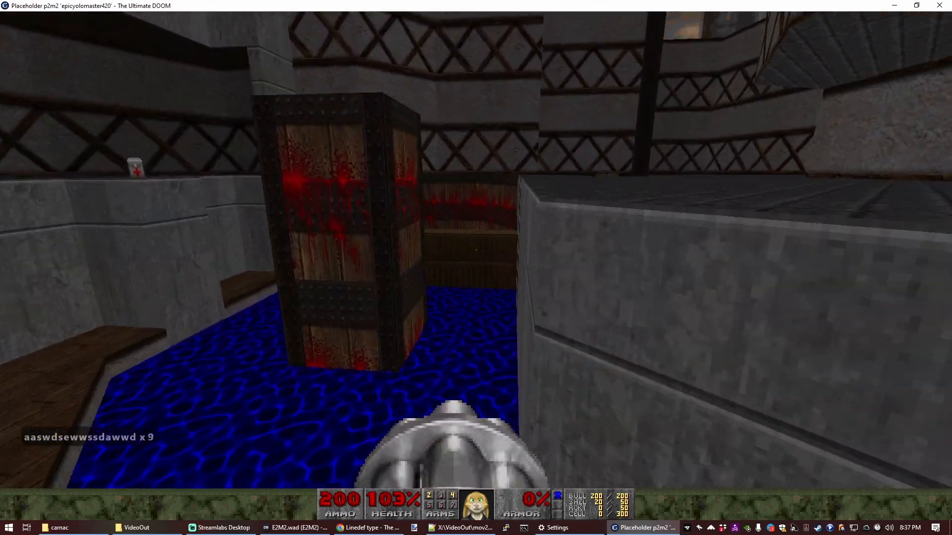
Climb the courtyard's stone stairs and cross the upper ledge toward the skull switch beyond the bloody pillar.
key("d")
key("d")
key("d")
key("d")
key("d")
key("d")
key("a")
key("w")
key("w")
key("a")
key("a")
key("w")
key("w")
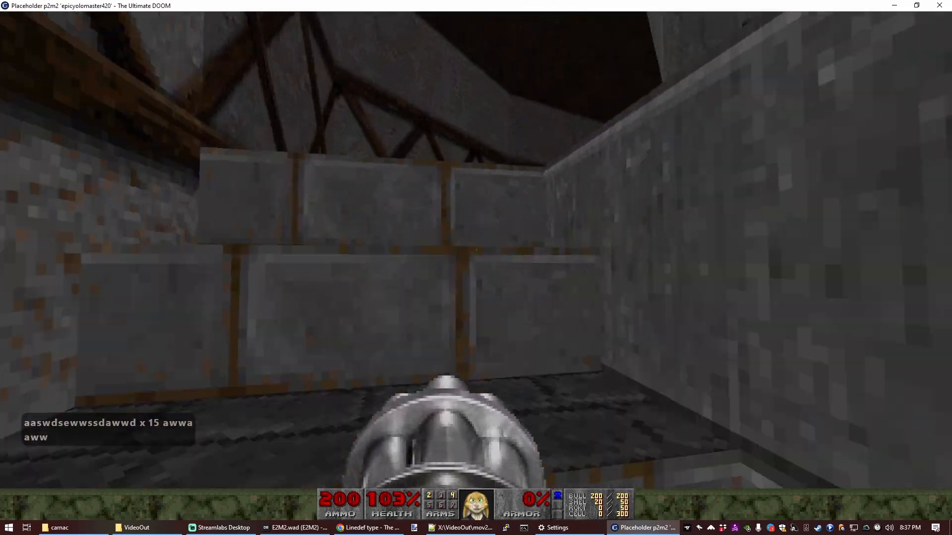
key("a")
key("w")
key("w")
key("a")
key("w")
key("a")
key("w")
key("d")
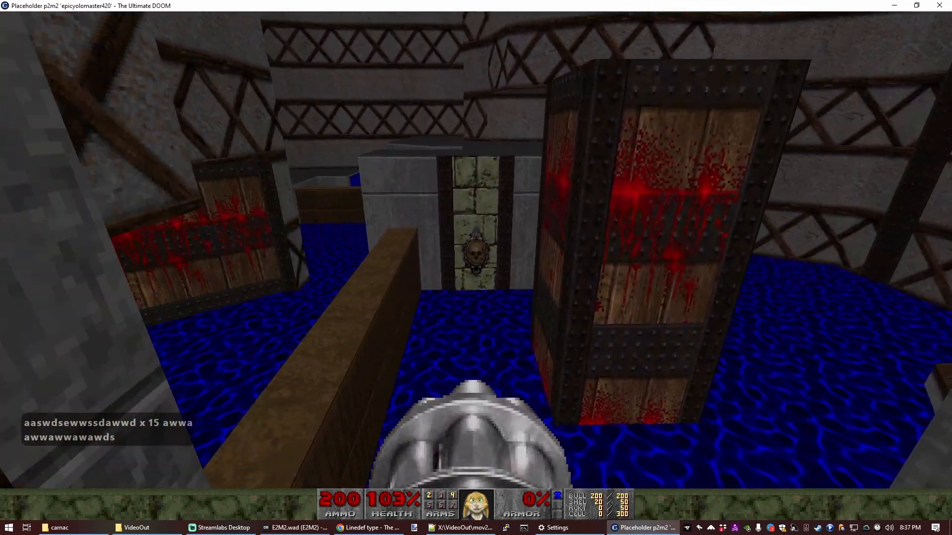
Cross to the skull switch beside the wooden barrier and activate it.
key("s")
key("d")
key("w")
key("a")
key("d")
key("s")
key("e")
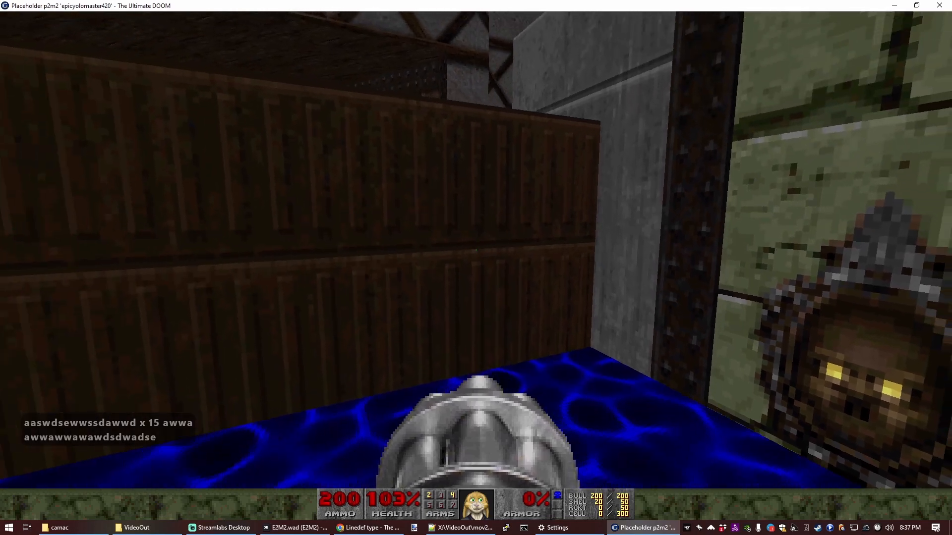
Examine the wooden barrier and the blue liquid area around the activated skull switch, and quit the playtest.
key("a")
key("d")
key("a")
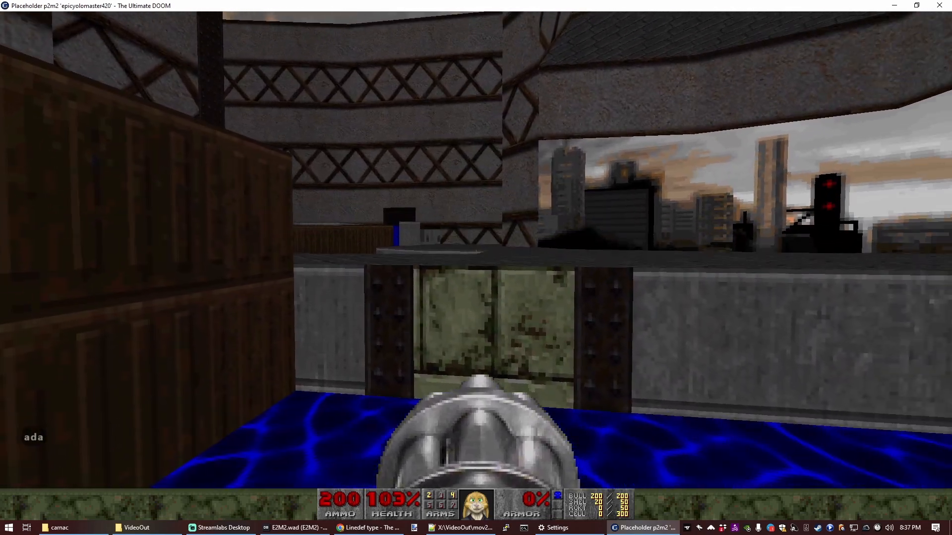
key("w")
key("d")
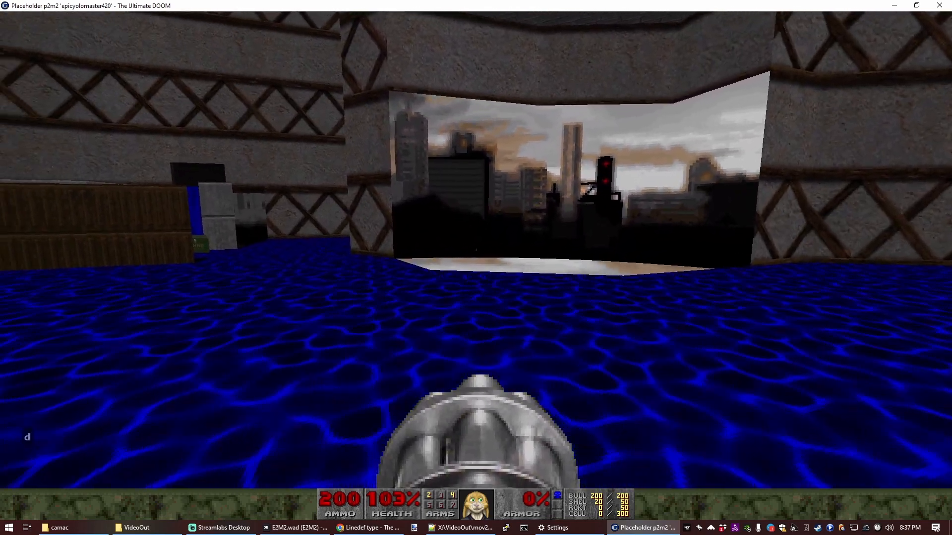
key("w")
key("s")
key("a")
key("w")
key("a")
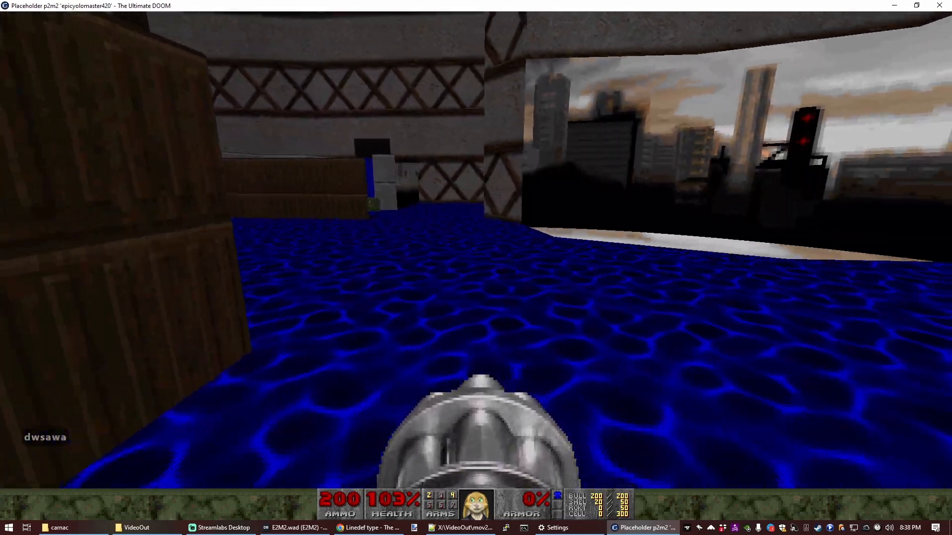
key("s")
key("w")
key("alt")
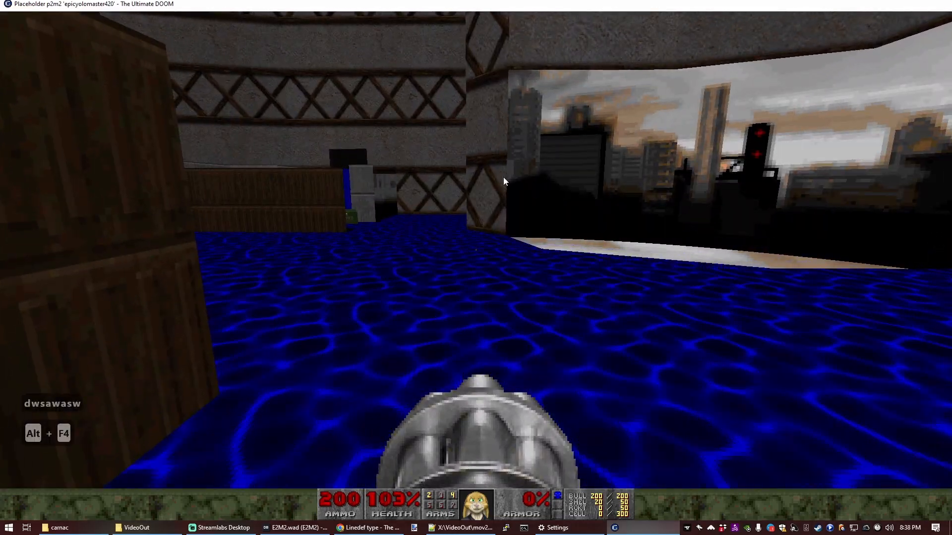
Set the tag of the OSWTCHD0 skull switch linedef at the blue pool's edge to 7 in the map editor.
scroll(429, 187, "down", 4)
scroll(395, 248, "up", 4)
scroll(397, 250, "down", 3)
scroll(433, 357, "up", 4)
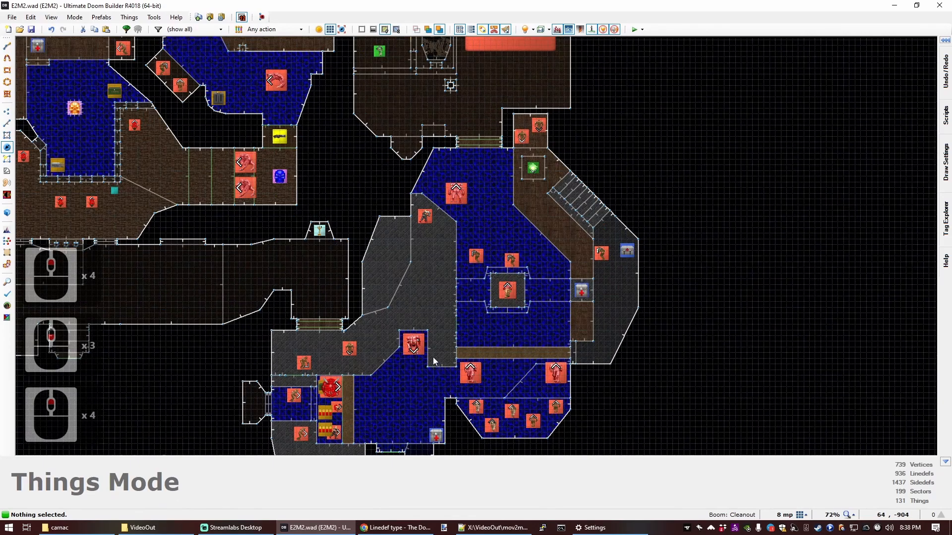
key("s")
scroll(445, 299, "down", 3)
scroll(437, 311, "up", 6)
key("l")
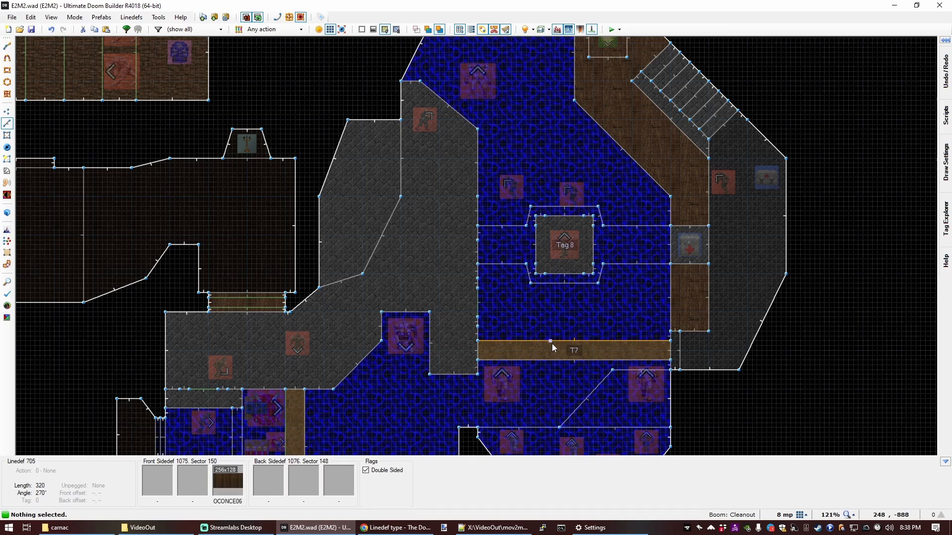
right_click(474, 304)
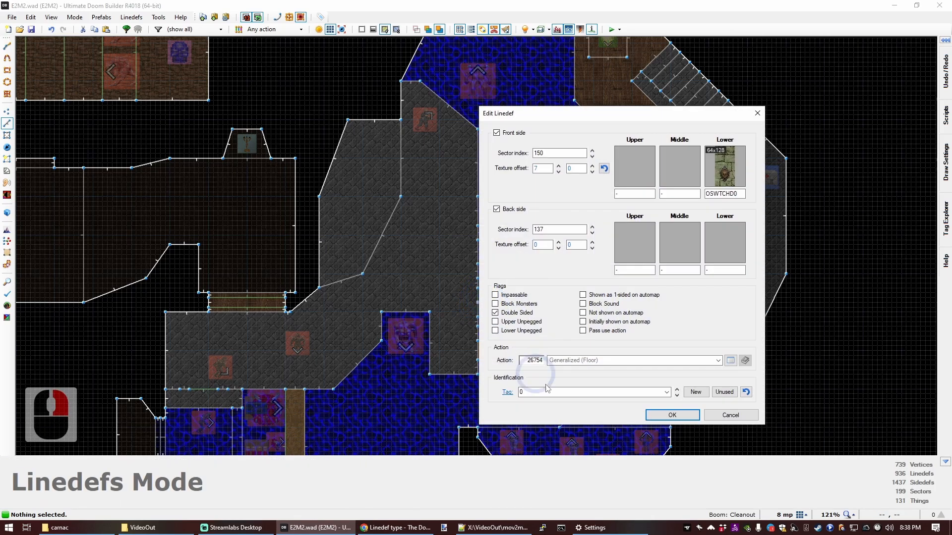
left_click(672, 415)
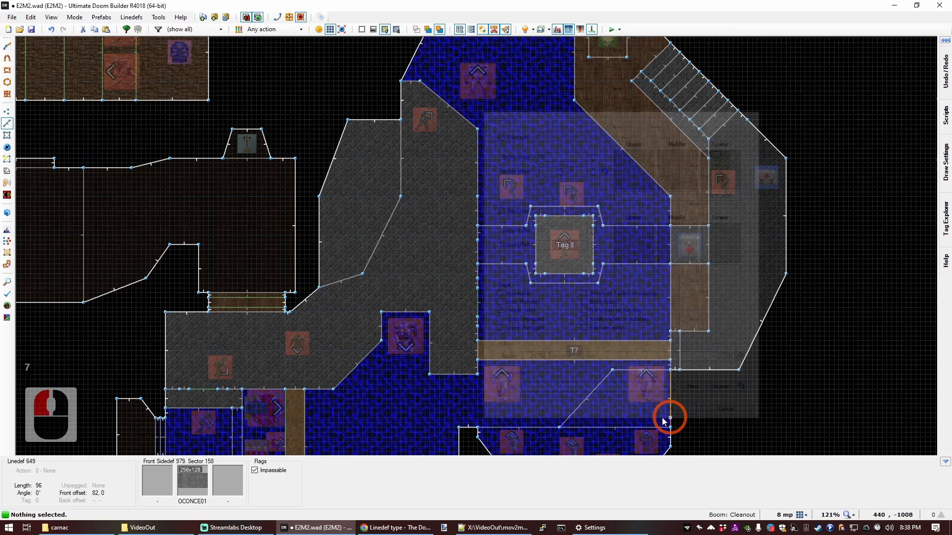
Save the map and launch it for another playtest.
key("ctrl+c")
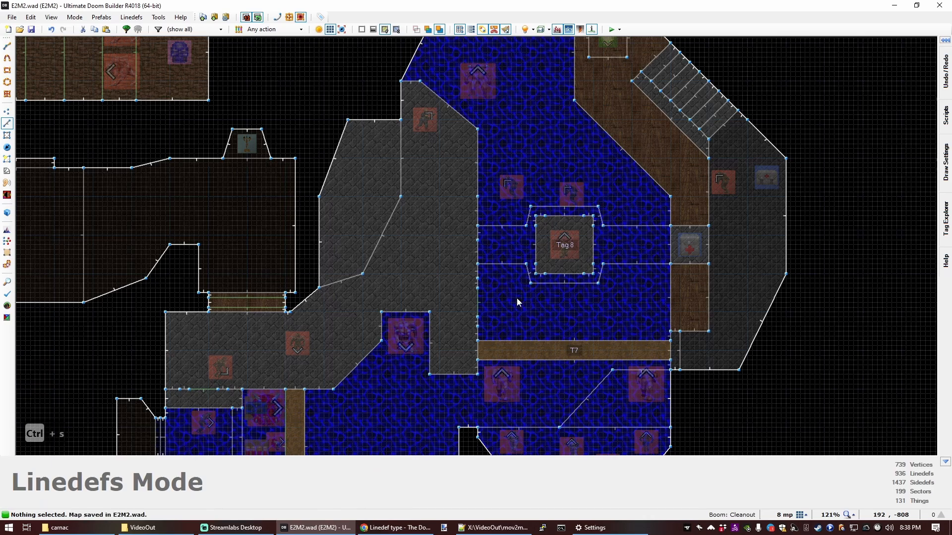
left_click(611, 30)
left_click(475, 196)
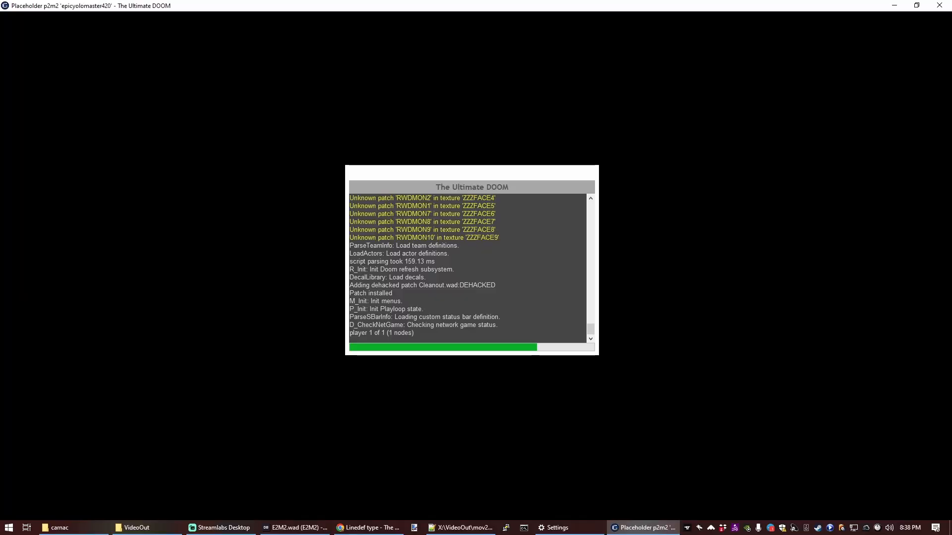
Pick up the box of bullets, open the first wooden door and run through to the dark blue-liquid tunnel.
key("w")
key("d")
key("s")
key("e")
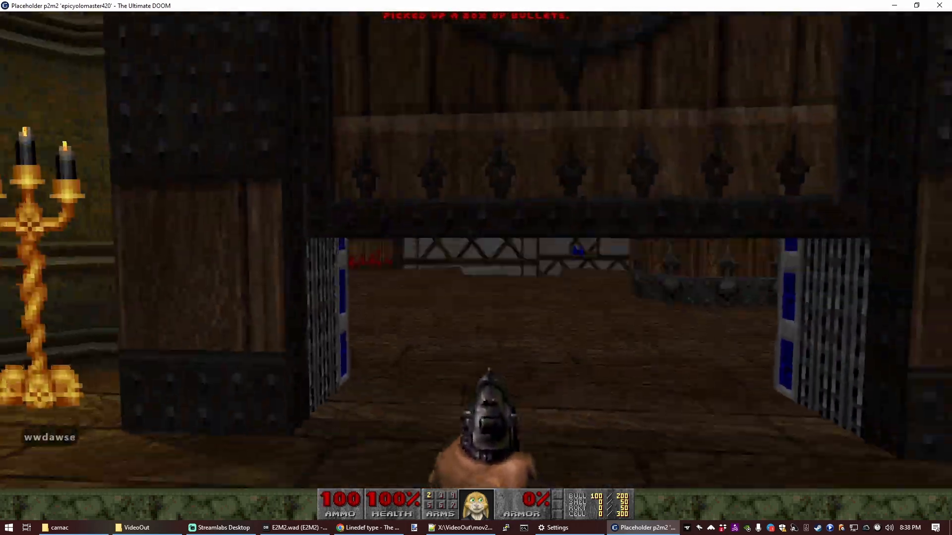
key("w")
key("d")
key("d")
key("w")
key("d")
key("w")
key("w")
key("w")
key("w")
key("w")
key("a")
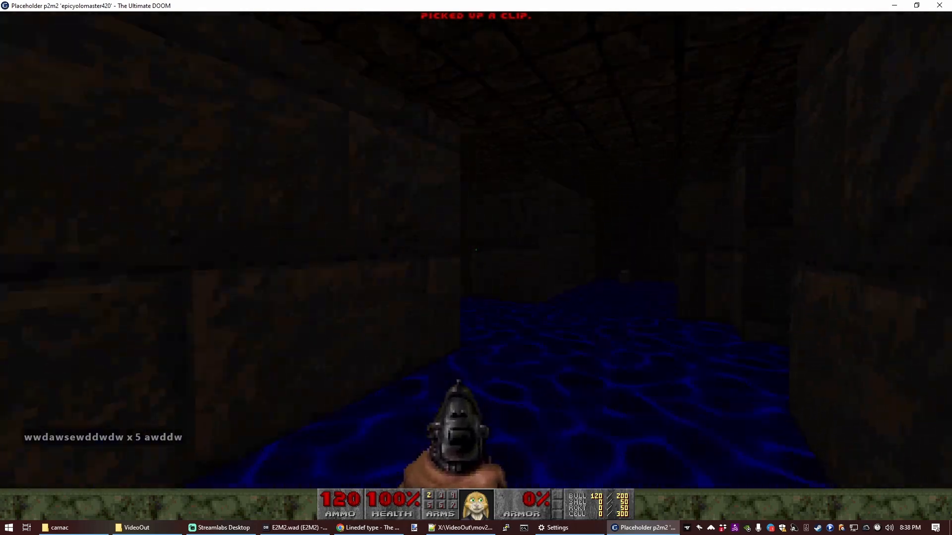
Follow the blue-liquid tunnel to the stairs and climb them, collecting the shotgun shells and health bonuses.
key("d")
key("w")
key("a")
key("a")
key("w")
key("d")
key("d")
key("d")
key("d")
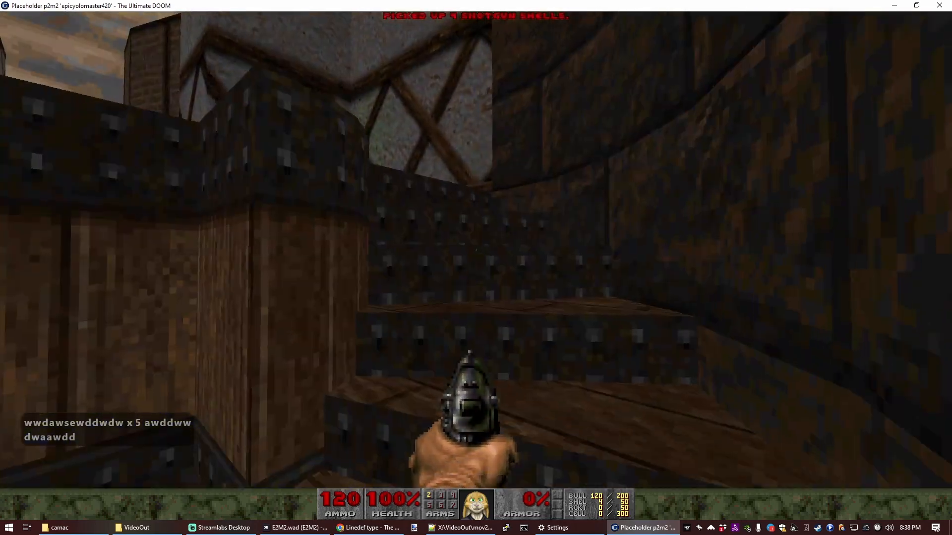
key("a")
key("w")
key("d")
key("a")
key("d")
key("d")
key("w")
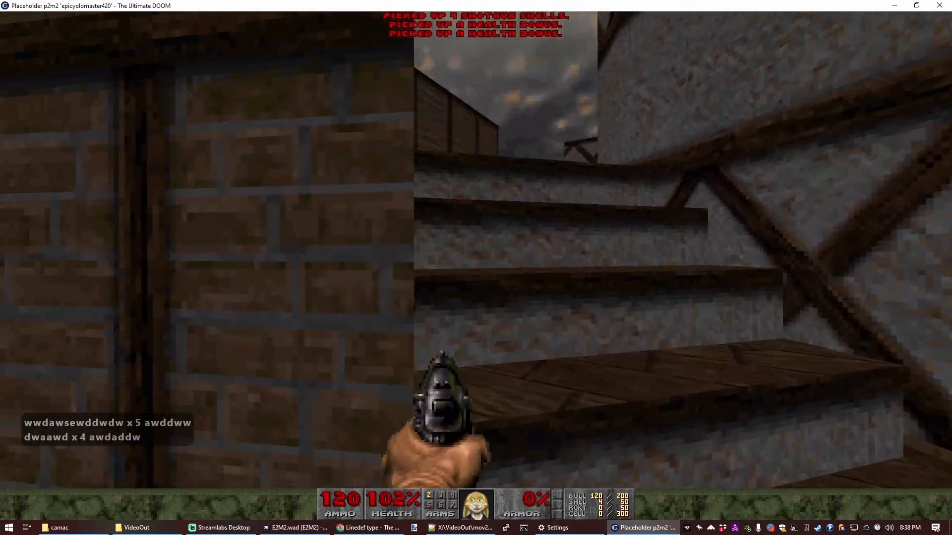
Go up the remaining wooden stairs and round the timber-framed walls to the chaingun.
key("a")
key("d")
key("d")
key("d")
key("a")
key("a")
key("a")
key("a")
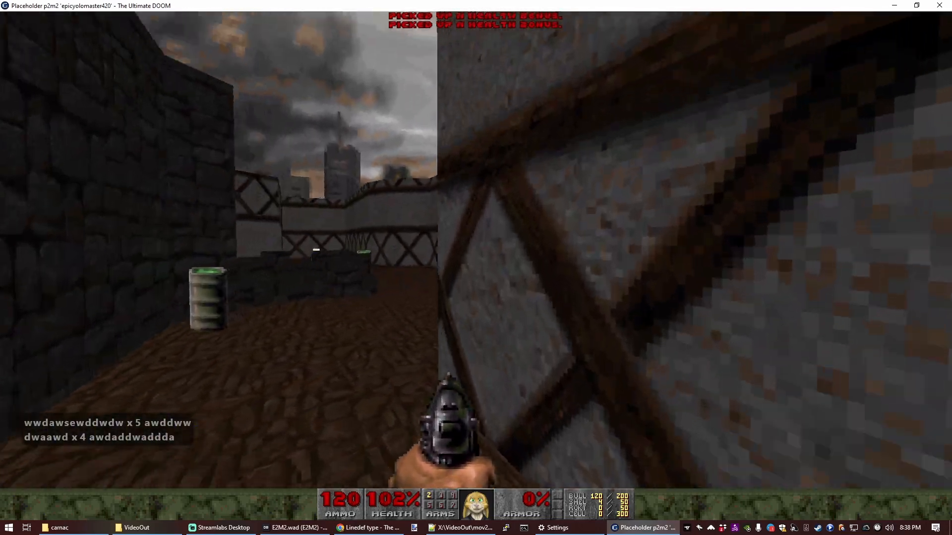
key("d")
key("d")
key("a")
key("d")
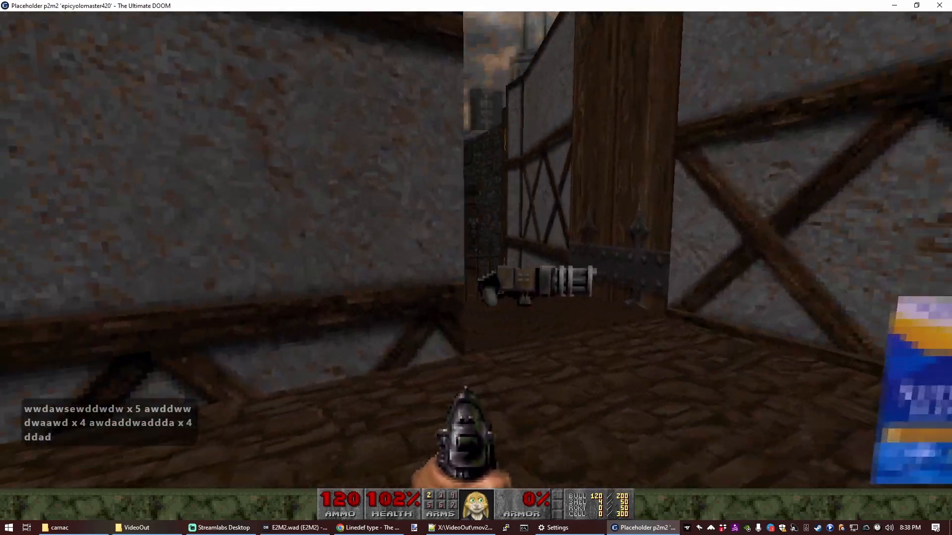
Pick up the blue skull key, the chaingun and a clip on the way to the blue liquid.
key("w")
key("a")
key("w")
key("a")
key("w")
key("d")
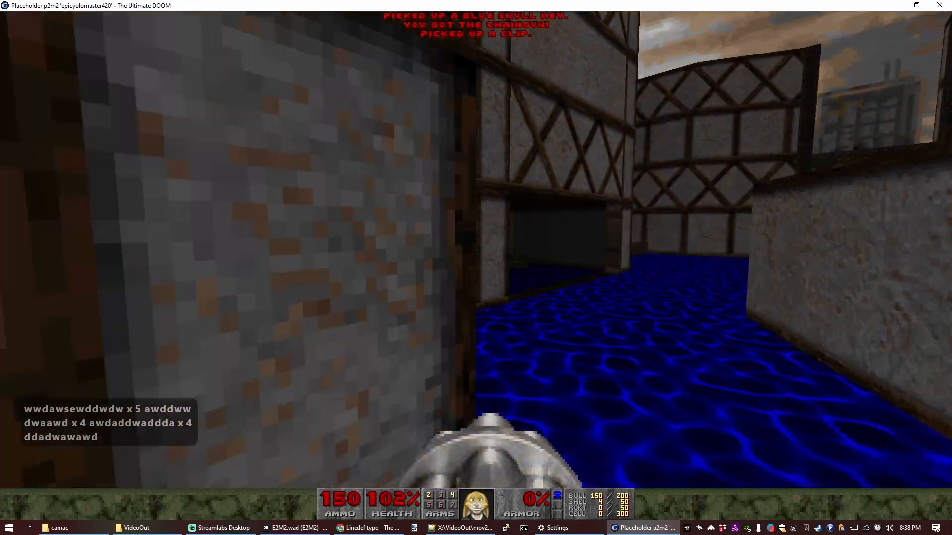
Enter the dark wood-panelled room and cross it to the pentagram door, going through to the courtyard's stone stairs.
key("a")
key("w")
key("w")
key("d")
key("d")
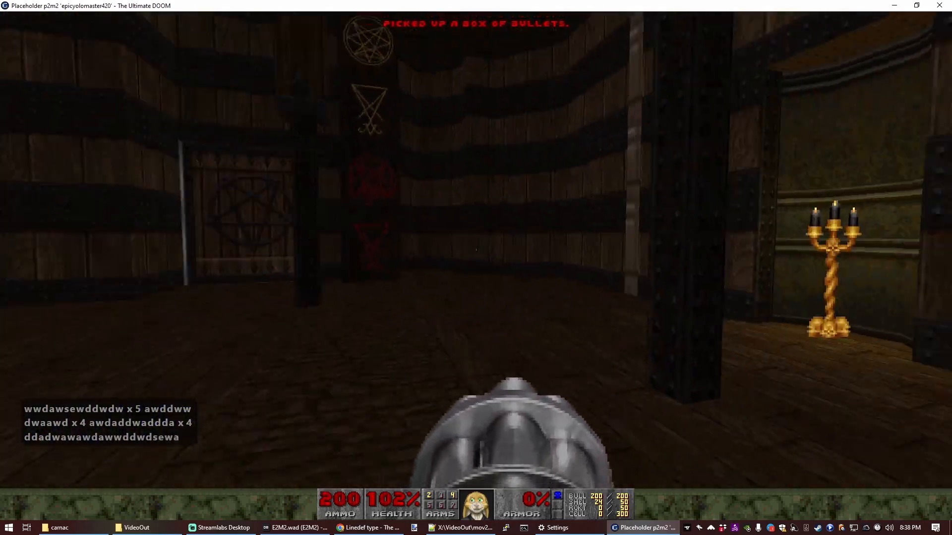
key("d")
key("a")
key("w")
key("d")
key("a")
key("w")
key("w")
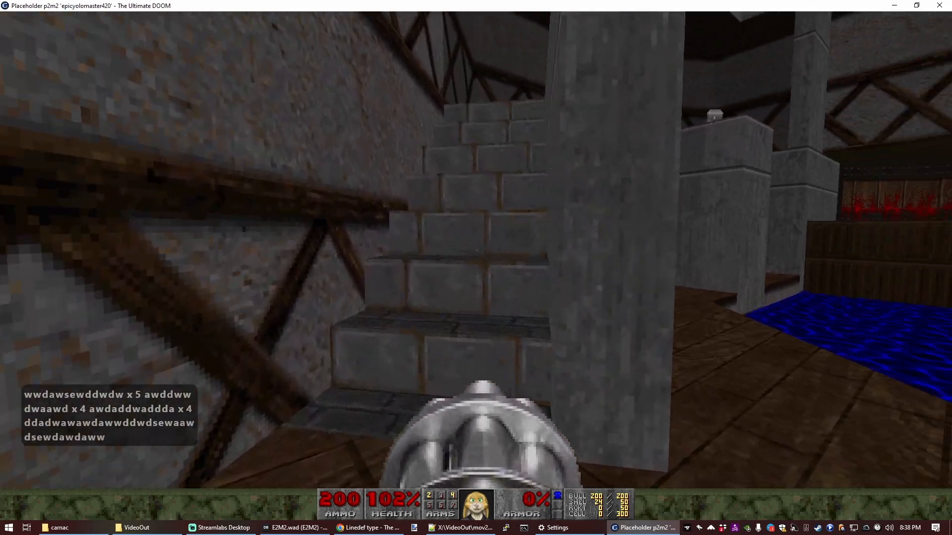
Climb the courtyard's stone stairs and follow the upper ledge past the medikit to the first skull switch.
key("w")
key("w")
key("w")
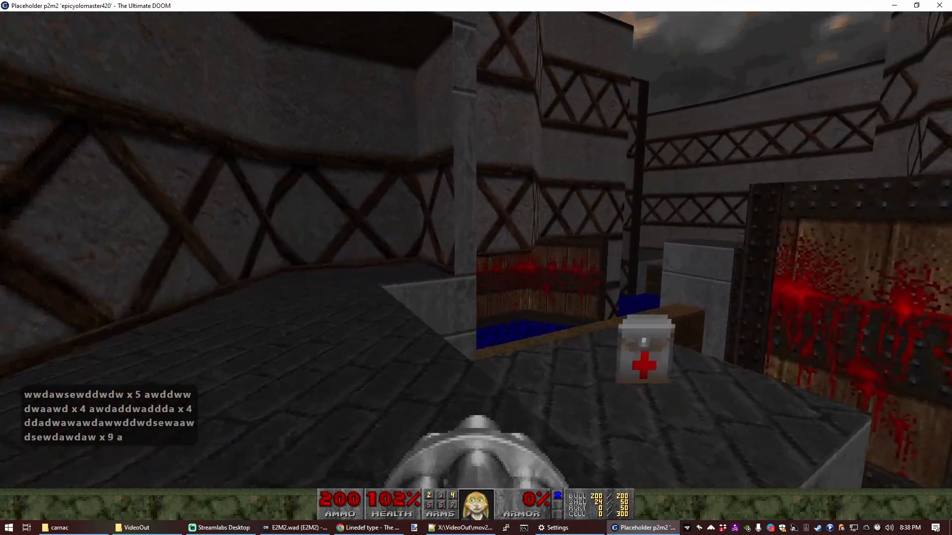
key("w")
key("a")
key("w")
key("a")
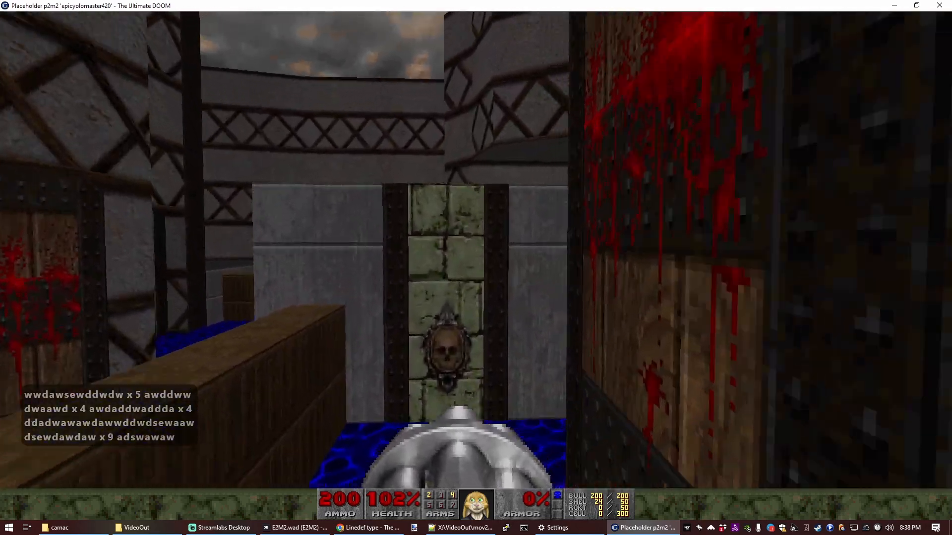
Pass the bloody wooden pillar to the skull switch on the iron-framed column and activate it to lower the wooden barrier.
key("d")
key("w")
key("w")
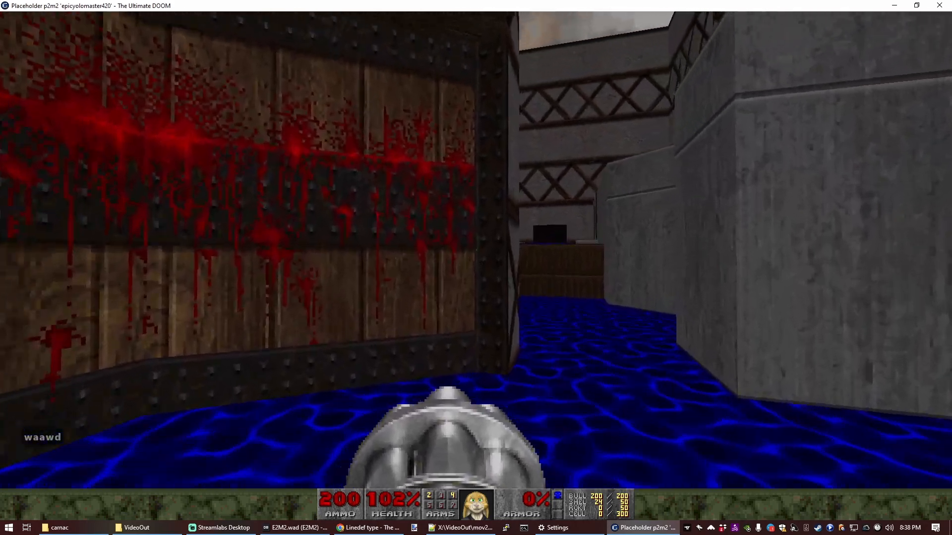
key("d")
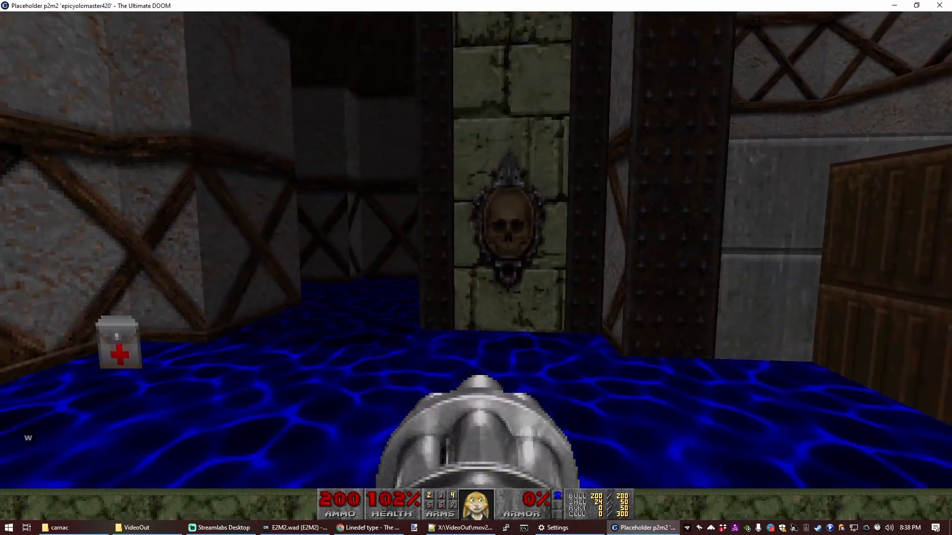
key("s")
key("e")
key("a")
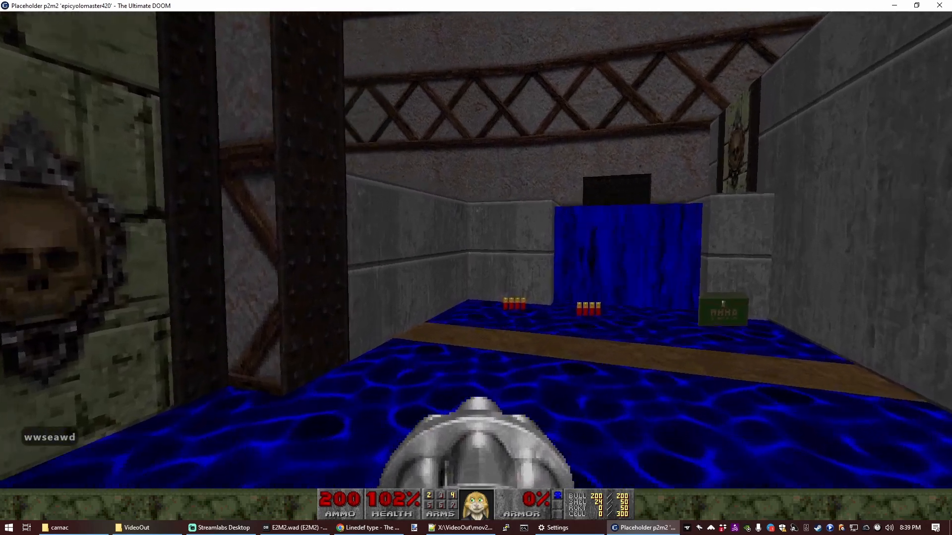
Cross the lowered barrier, collect the shotgun shells near the blue liquid fall, and return to the column's skull switch.
key("d")
key("w")
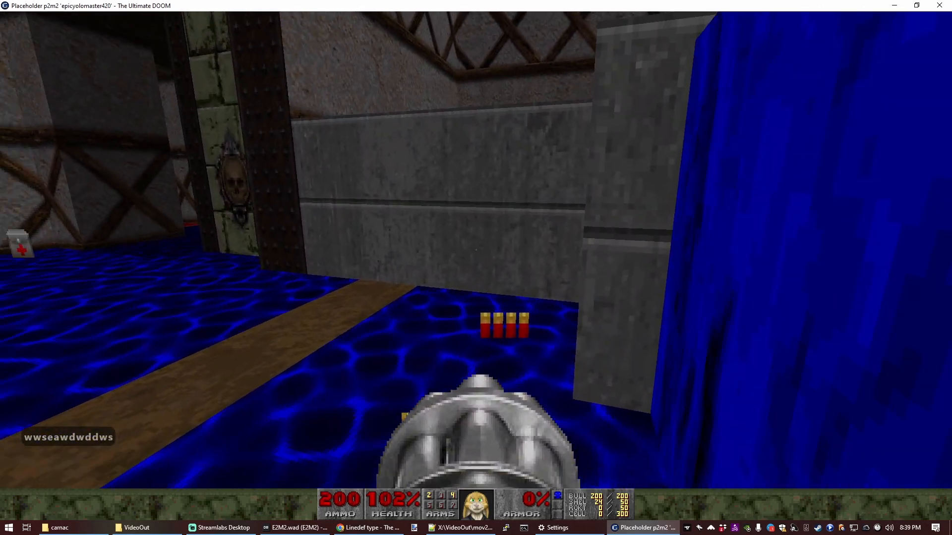
key("w")
key("w")
key("e")
key("s")
key("w")
key("a")
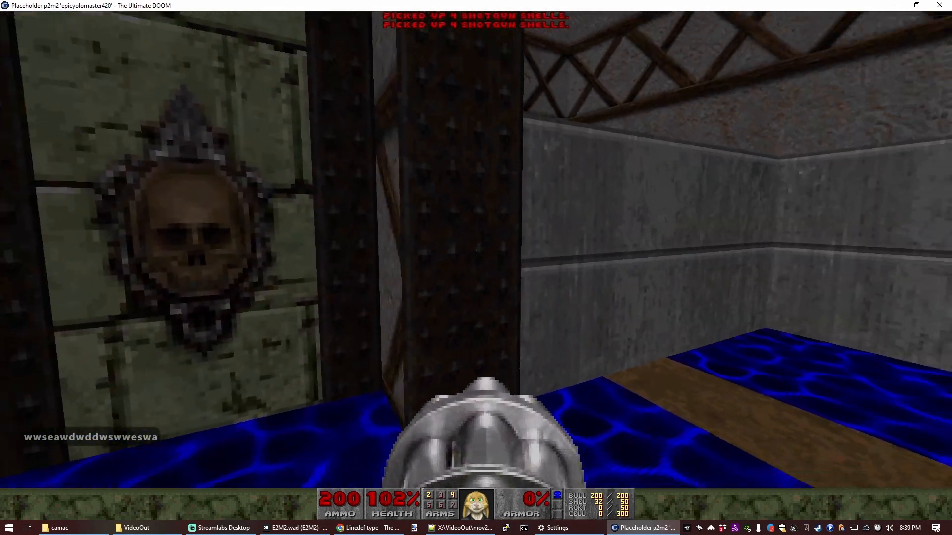
key("d")
key("w")
key("a")
key("w")
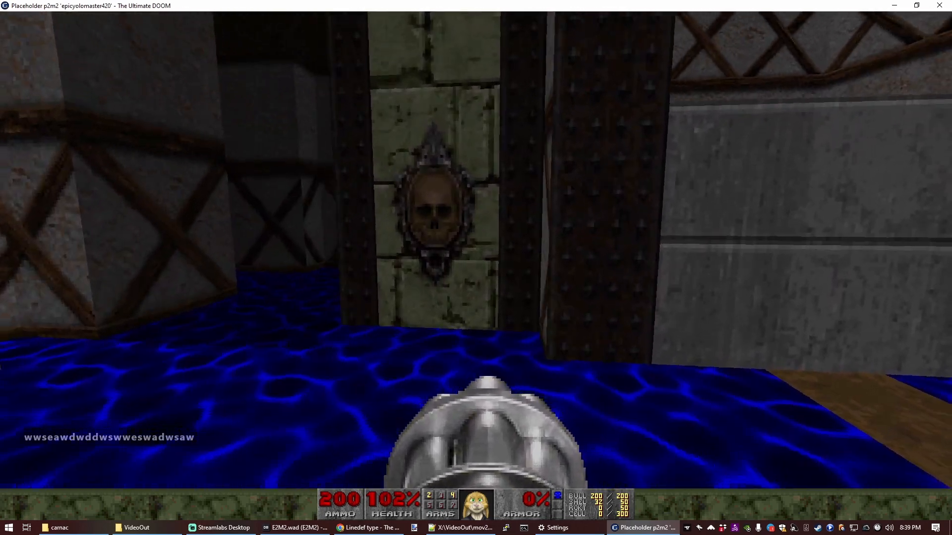
Circle the iron-framed column through the blue liquid and activate its skull switch at close range.
key("s")
key("e")
key("d")
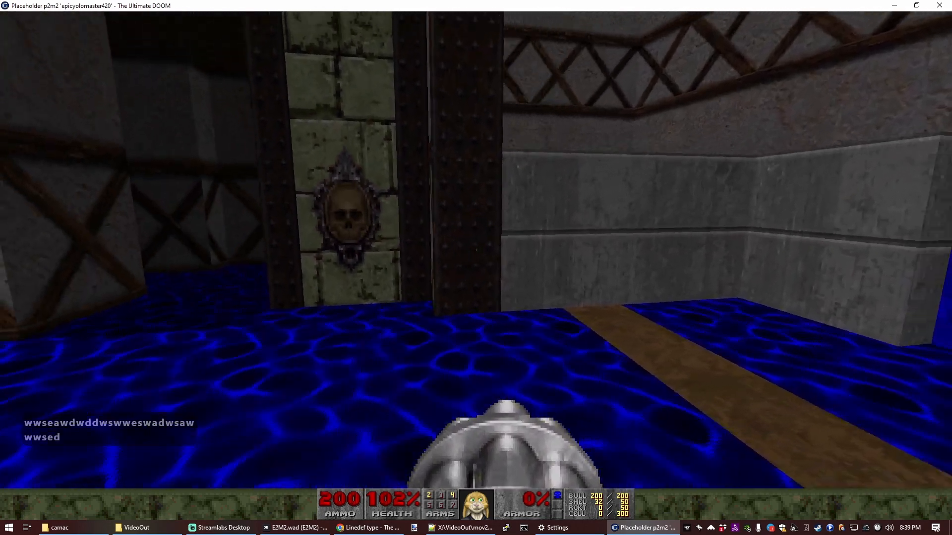
key("w")
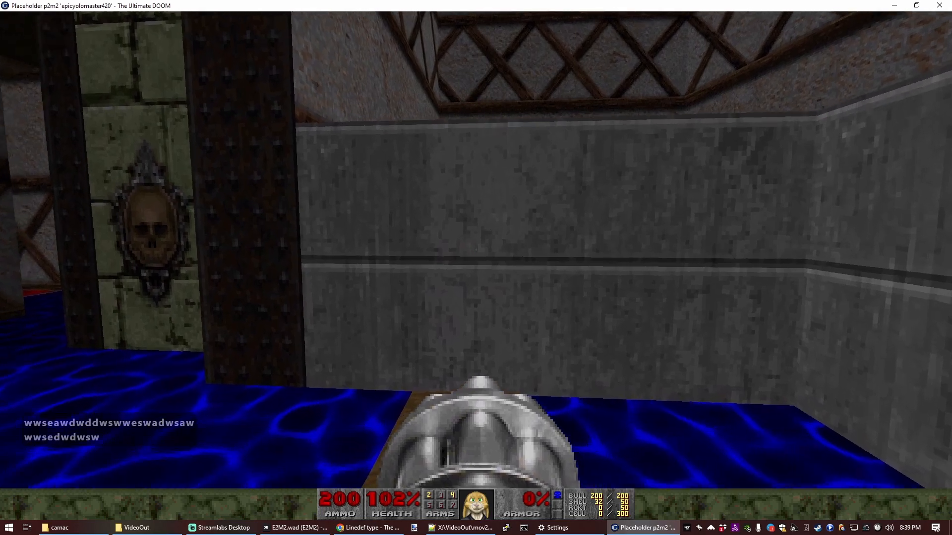
key("w")
key("w")
key("a")
key("w")
key("s")
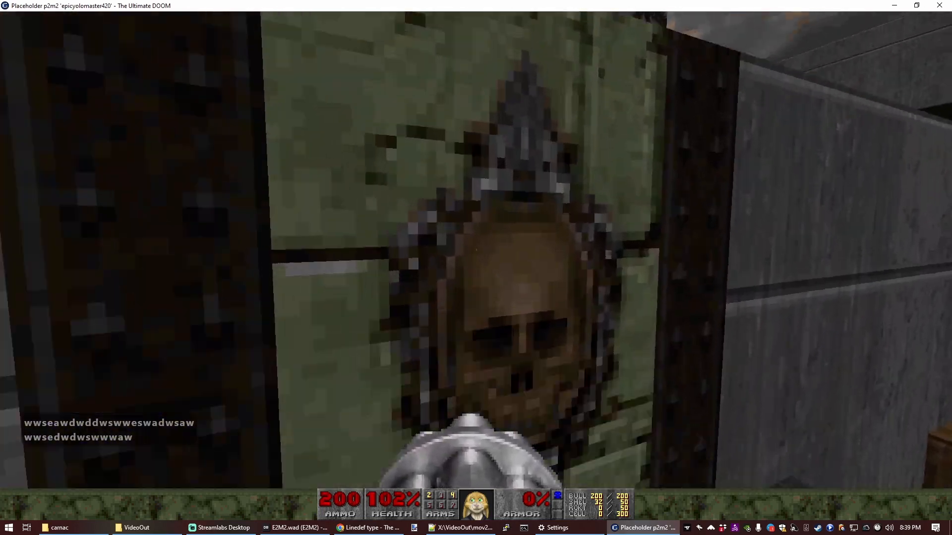
key("e")
key("d")
Back away from the lit skull switch and follow the wooden beam and blue channel to the tall wooden barrier.
key("s")
key("s")
key("d")
key("w")
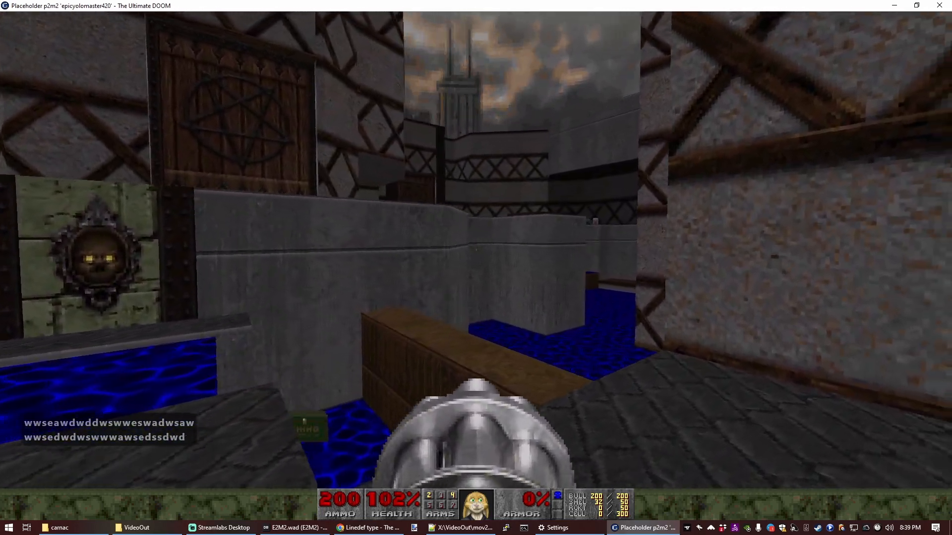
key("d")
key("a")
key("w")
key("w")
key("w")
key("w")
key("w")
key("d")
key("w")
key("w")
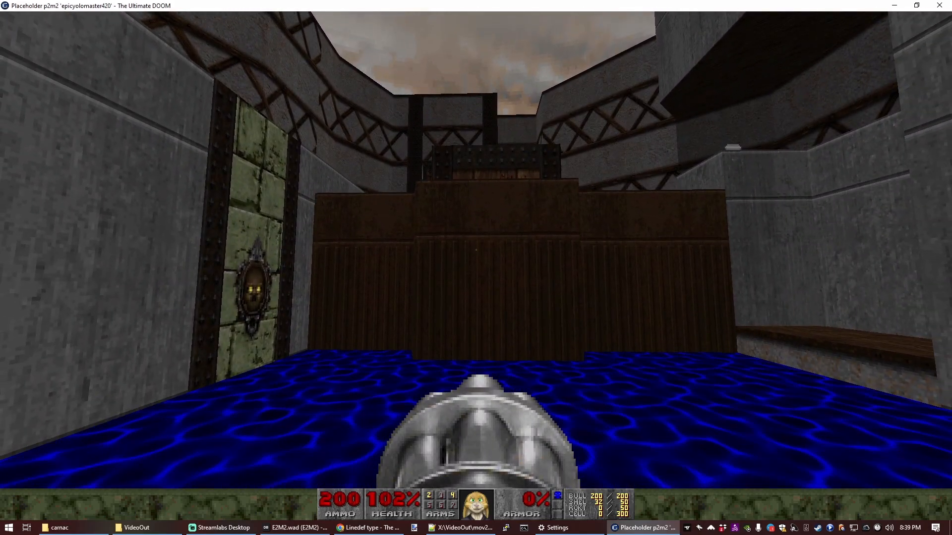
Wade into the narrow lattice-walled passage and take the red teleporter pad at its end.
key("w")
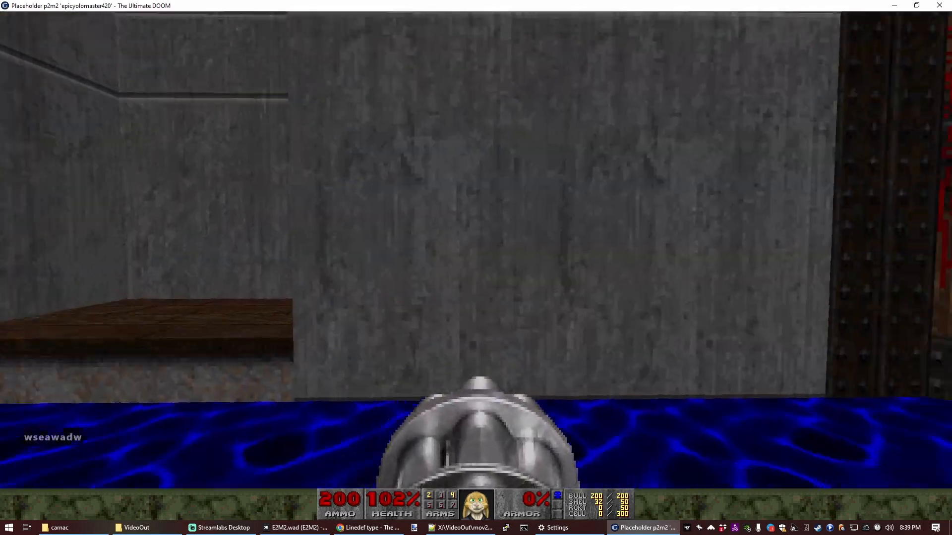
key("d")
key("a")
key("w")
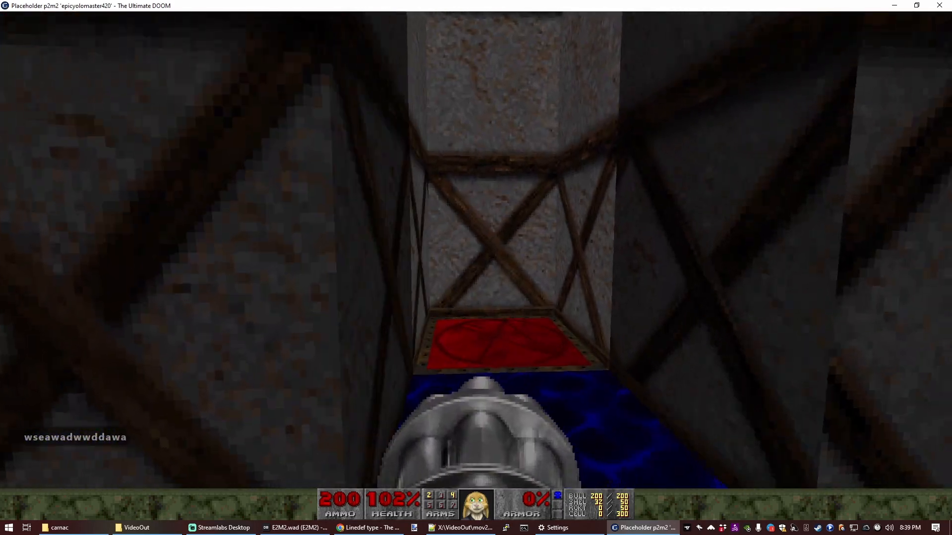
key("a")
key("w")
key("d")
key("a")
key("w")
key("w")
key("a")
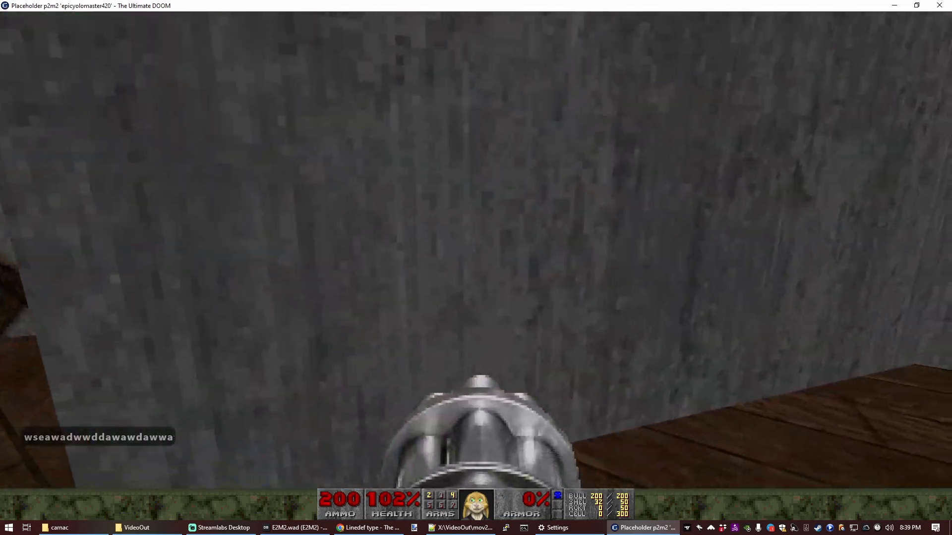
Climb back to the upper stone ledge near the medikit and move onto the stone-topped platform above the liquid.
key("a")
key("w")
key("w")
key("w")
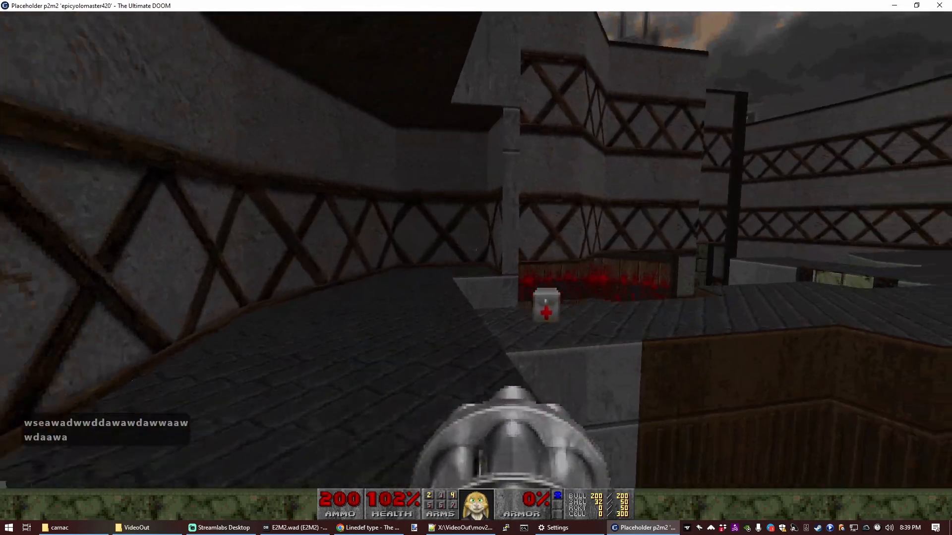
key("a")
key("w")
key("a")
key("d")
key("w")
key("d")
key("w")
key("s")
key("w")
key("w")
key("w")
key("w")
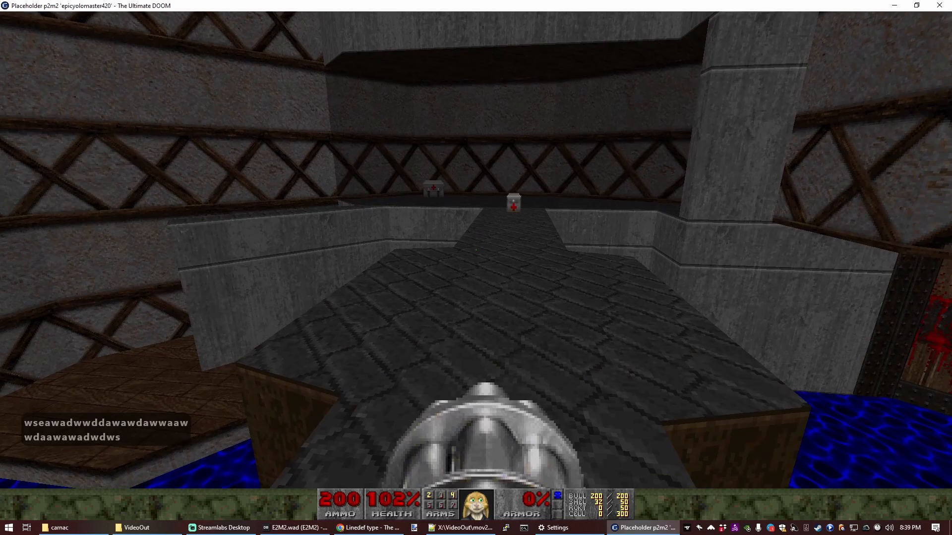
Cross the stone platform above the liquid to the opposite ledge and approach the pentagram door.
key("d")
key("s")
key("w")
key("w")
key("d")
key("s")
key("w")
key("d")
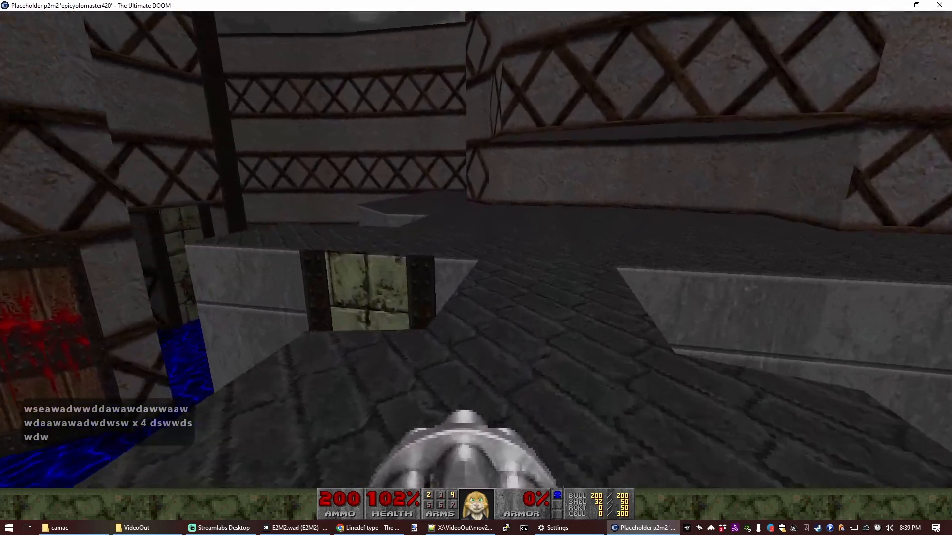
key("w")
key("d")
key("w")
key("d")
key("w")
key("a")
key("d")
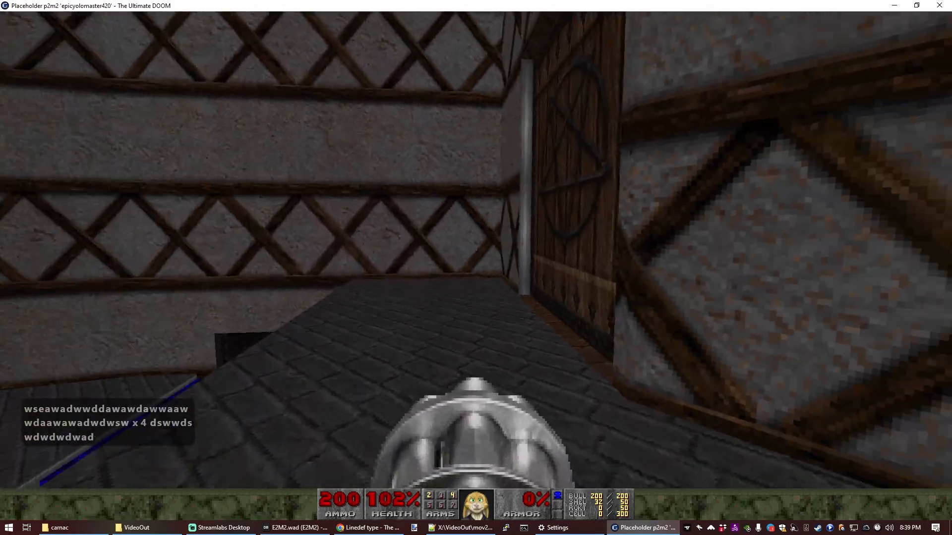
Open the pentagram door and cross the dark wood-panelled room past the candelabra to its skull switch.
key("w")
key("a")
key("w")
key("d")
key("s")
key("e")
key("w")
key("w")
key("w")
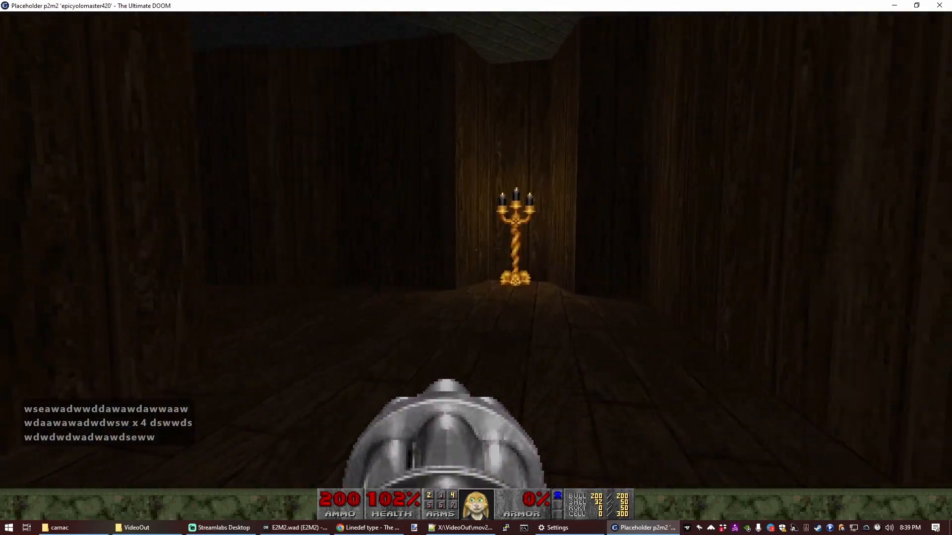
key("w")
key("a")
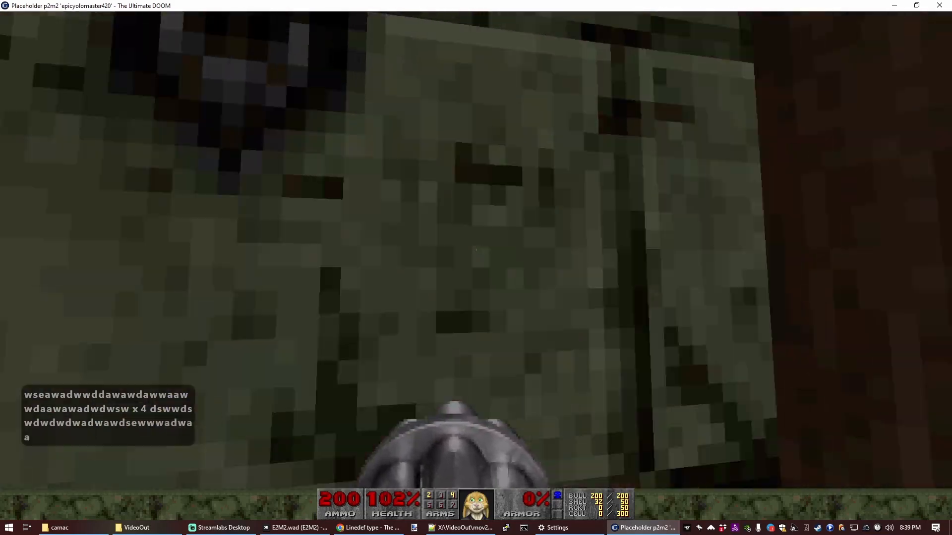
Activate the wood-panelled room's skull switch and go out to the stone wall overlooking the yellow key's pool.
key("a")
key("e")
key("s")
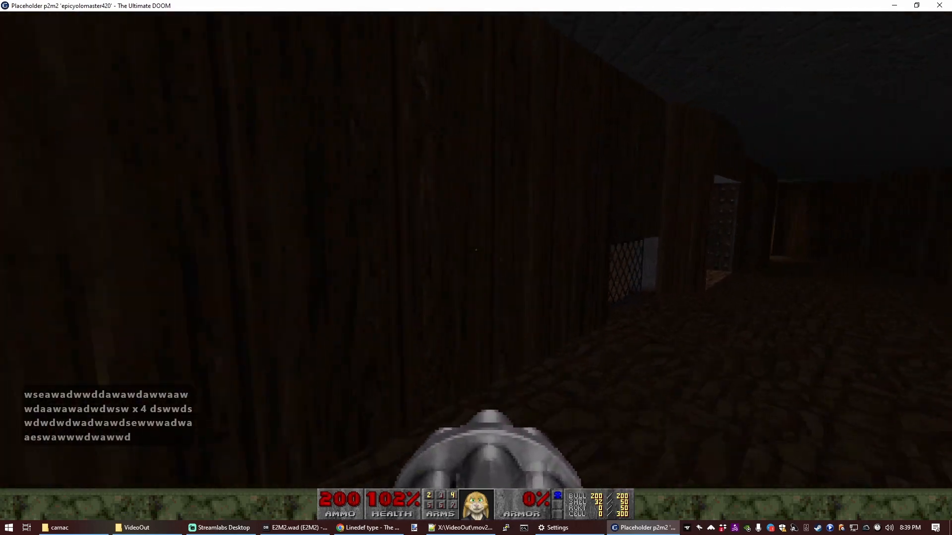
key("a")
key("s")
key("d")
key("w")
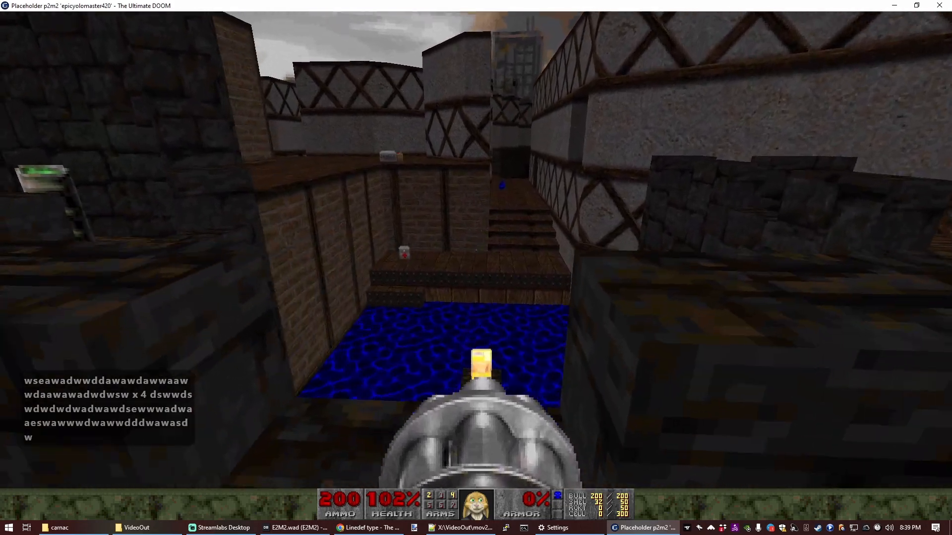
Inspect the ledge above the yellow key's pool, including the stone parapets, barrels and opening to the switch room.
key("a")
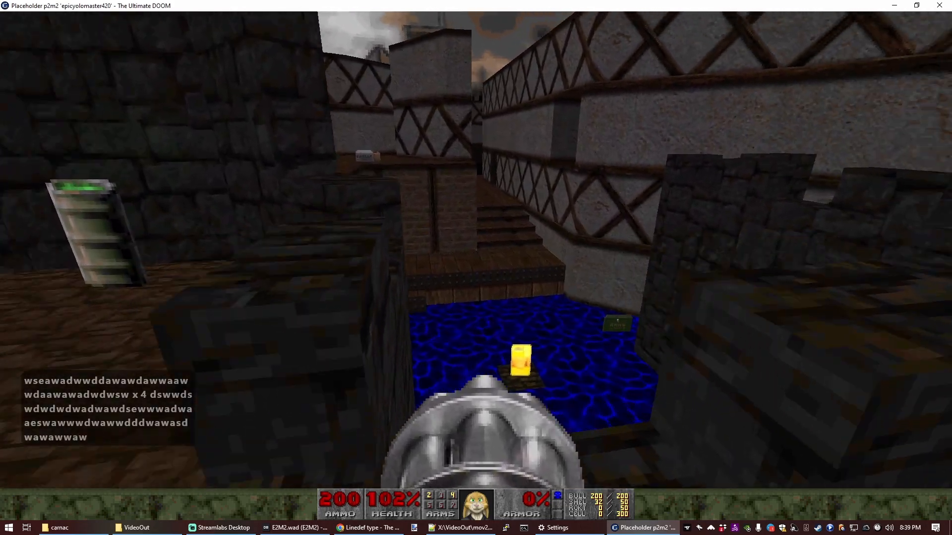
key("d")
key("w")
key("a")
key("a")
key("a")
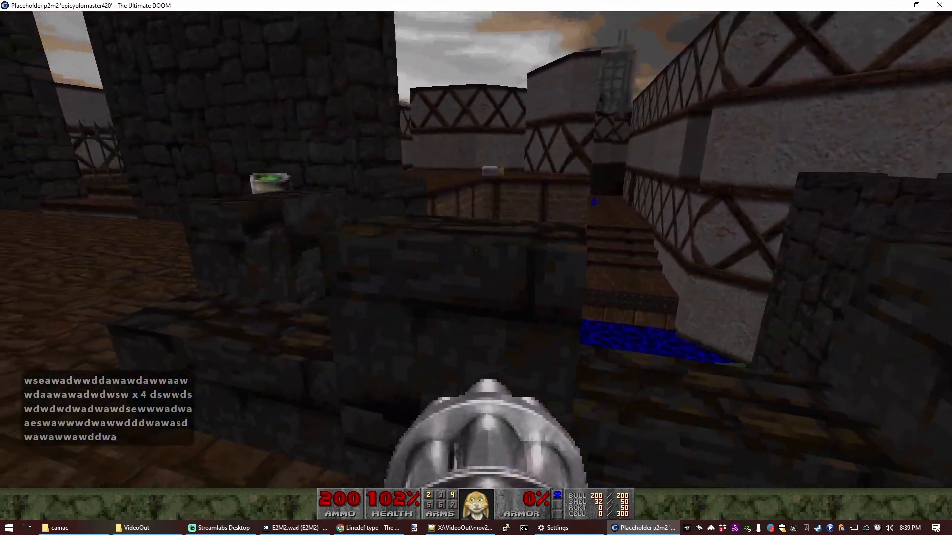
key("w")
key("d")
key("w")
key("a")
key("w")
key("d")
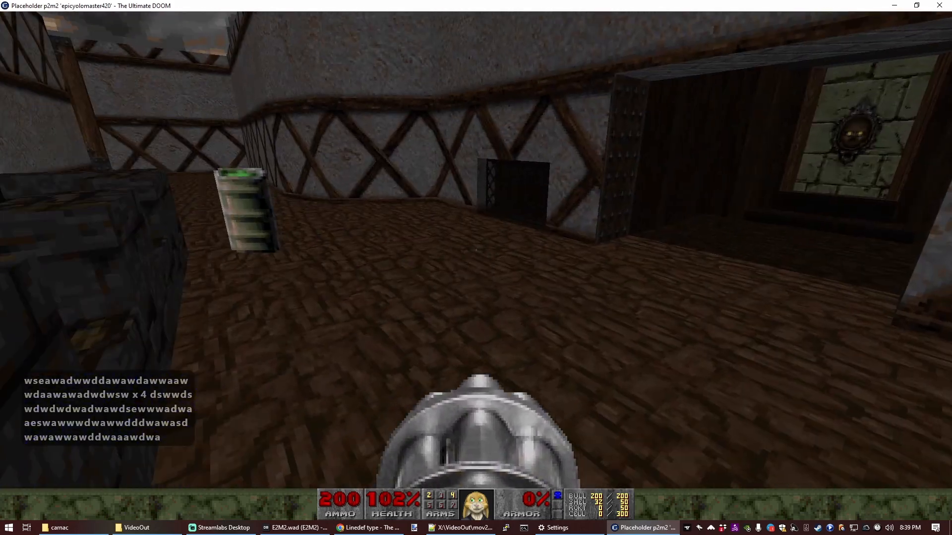
Return to the gap in the stone parapet, drop into the blue pool and collect the yellow skull key.
key("a")
key("w")
key("d")
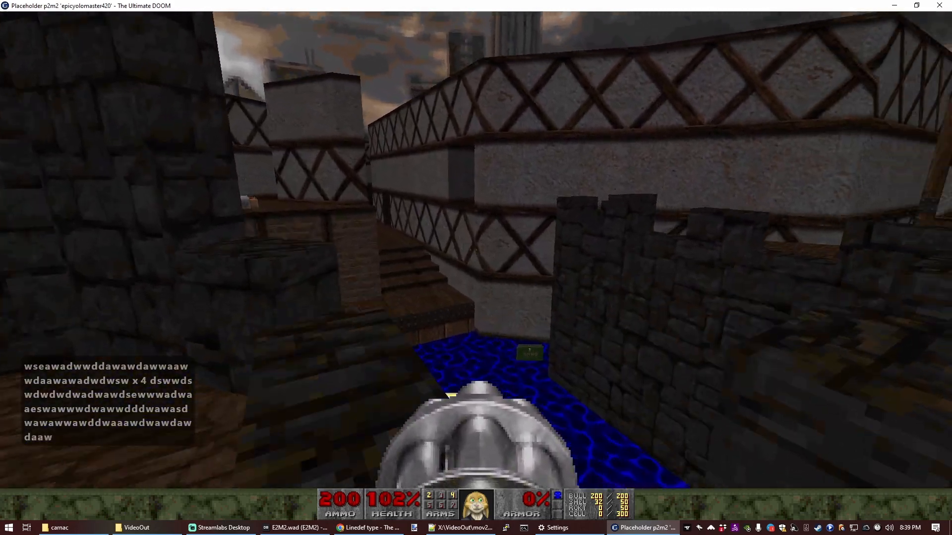
key("d")
key("w")
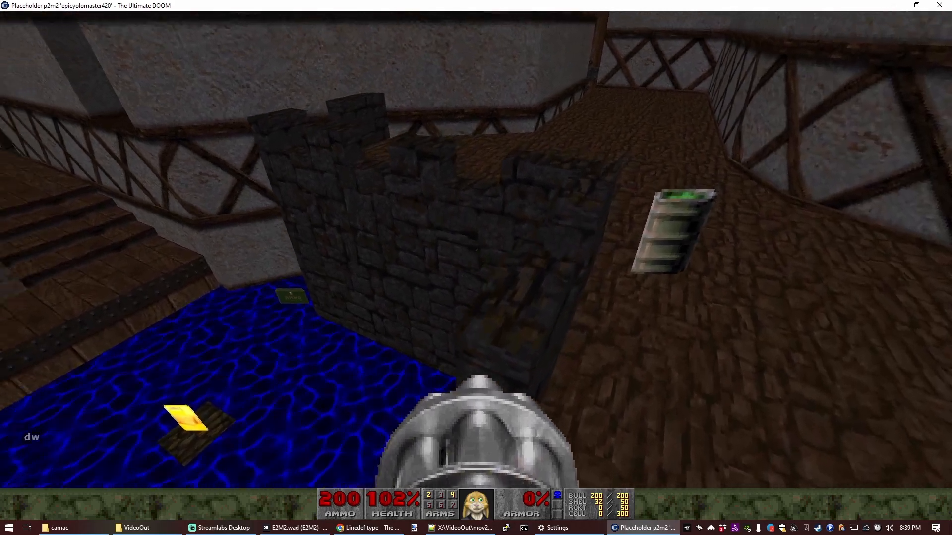
key("a")
key("a")
key("w")
key("w")
key("d")
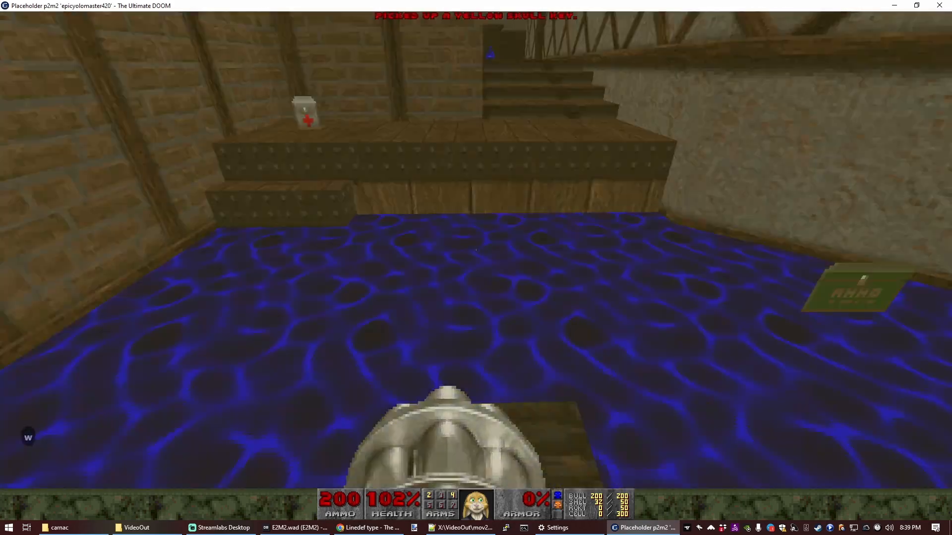
key("a")
key("a")
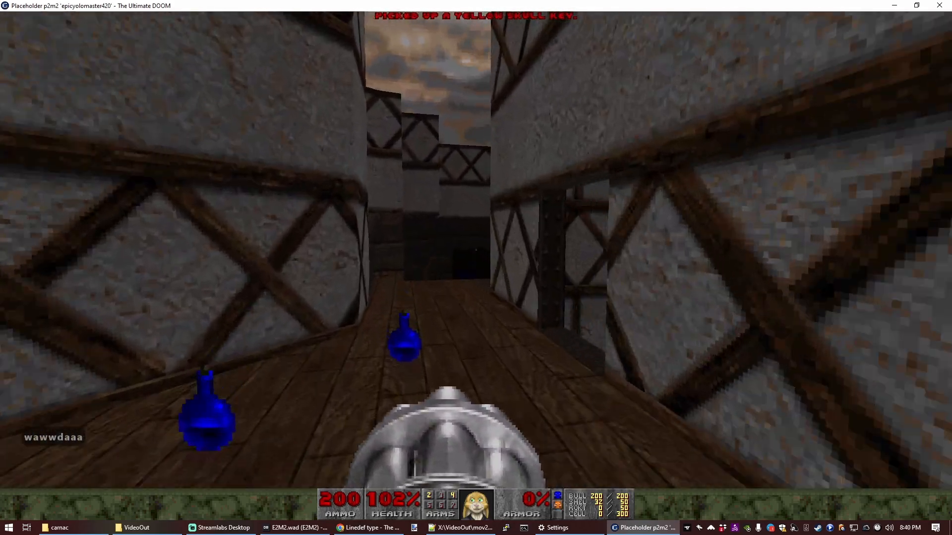
Collect the two health bonuses on the wooden walkway and approach the doorway in the dark stone wall.
key("d")
key("w")
key("d")
key("w")
key("w")
key("d")
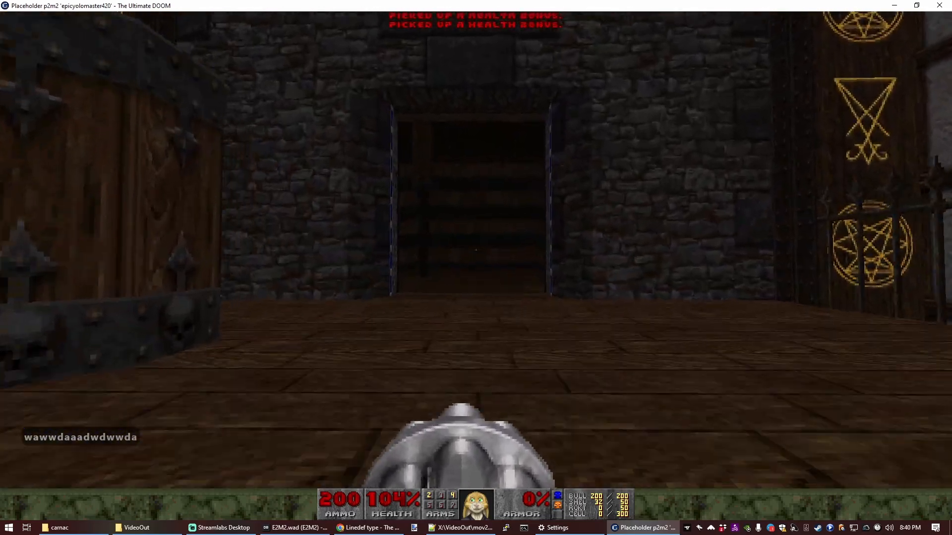
Go through the stone doorway into the dark iron-banded wooden hall and approach the red-symbol panel.
key("w")
key("w")
key("w")
key("w")
key("w")
key("w")
key("w")
key("w")
key("w")
key("w")
key("a")
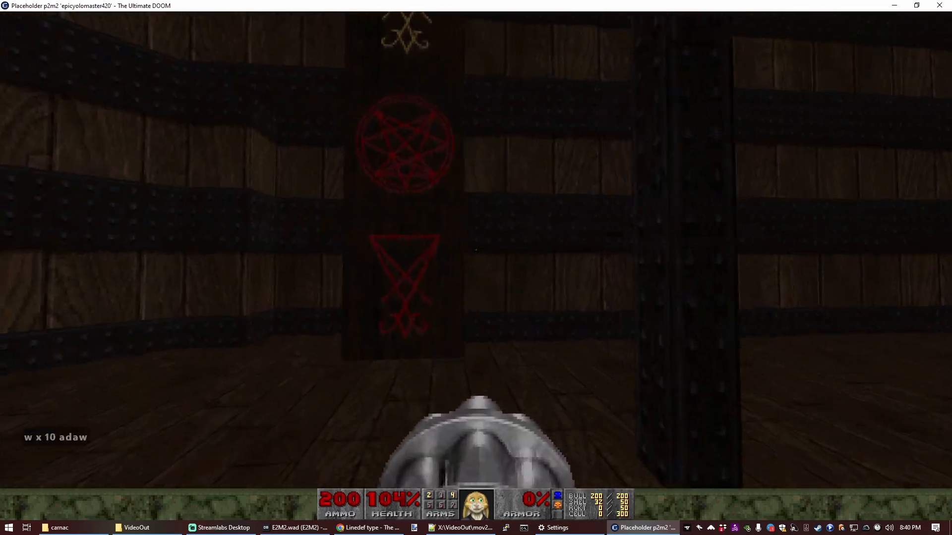
Examine the dark wooden hall around its pillars, pentagram door, candelabra niche and iron-banded walls.
key("d")
key("d")
key("w")
key("w")
key("w")
key("w")
key("w")
key("w")
key("d")
key("a")
key("w")
key("a")
key("s")
key("w")
key("a")
key("a")
key("a")
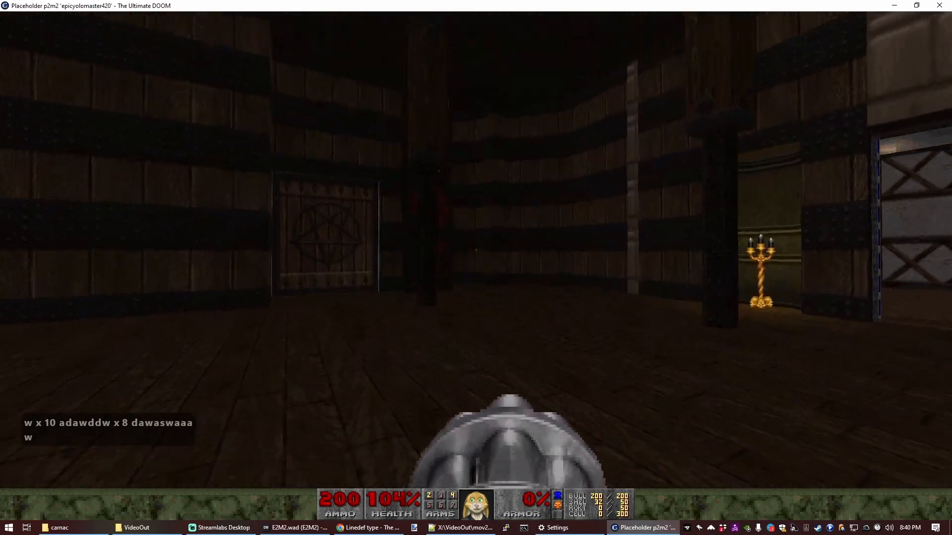
key("w")
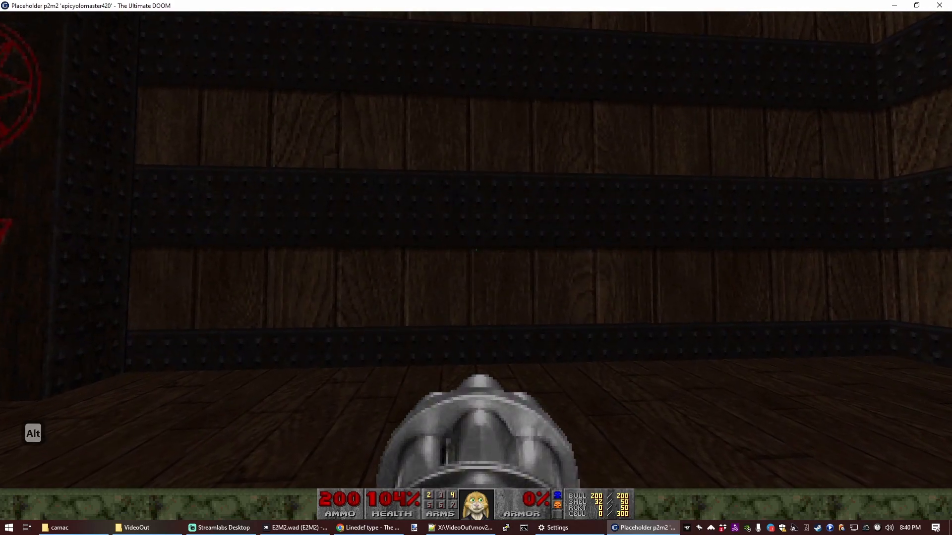
Switch back to Ultimate Doom Builder, fit the whole E2M2 map in view and save it.
scroll(341, 213, "down", 4)
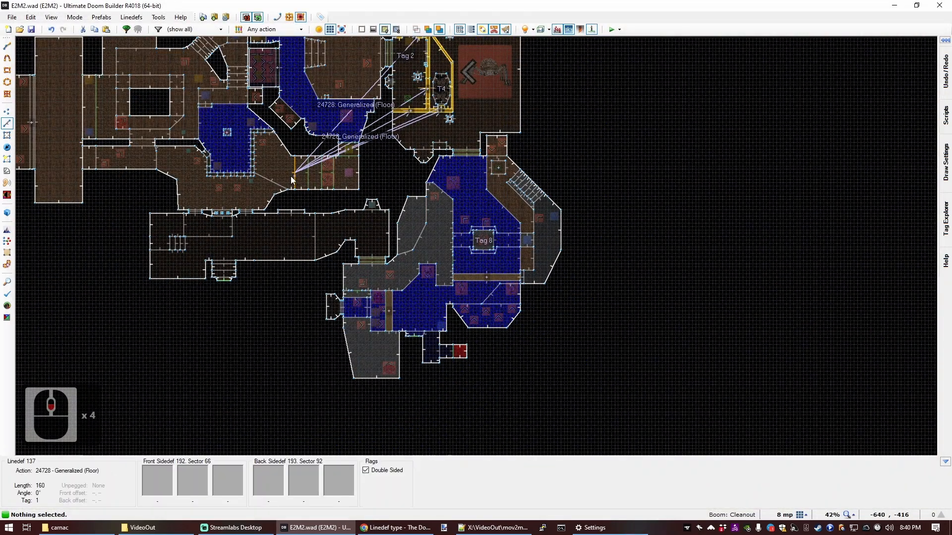
key("Home")
key("Page_Up")
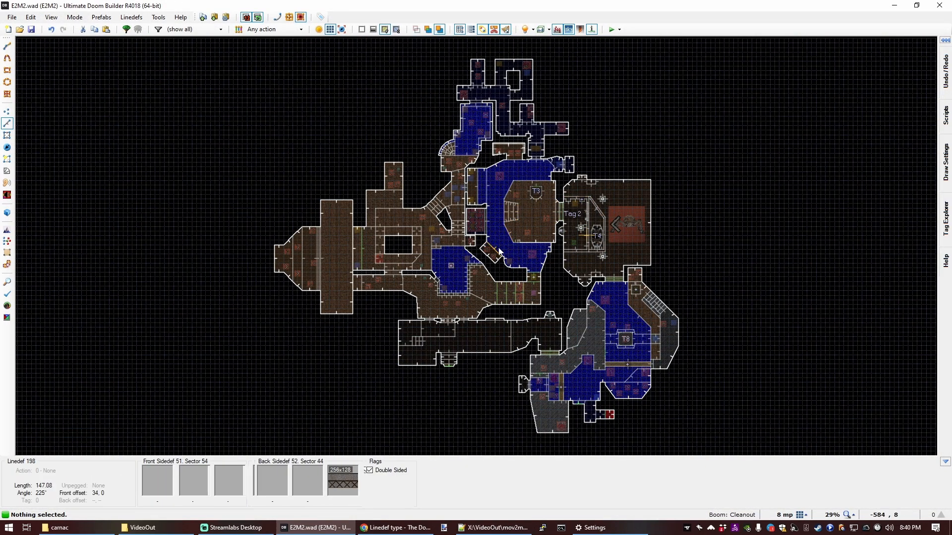
key("ctrl+s")
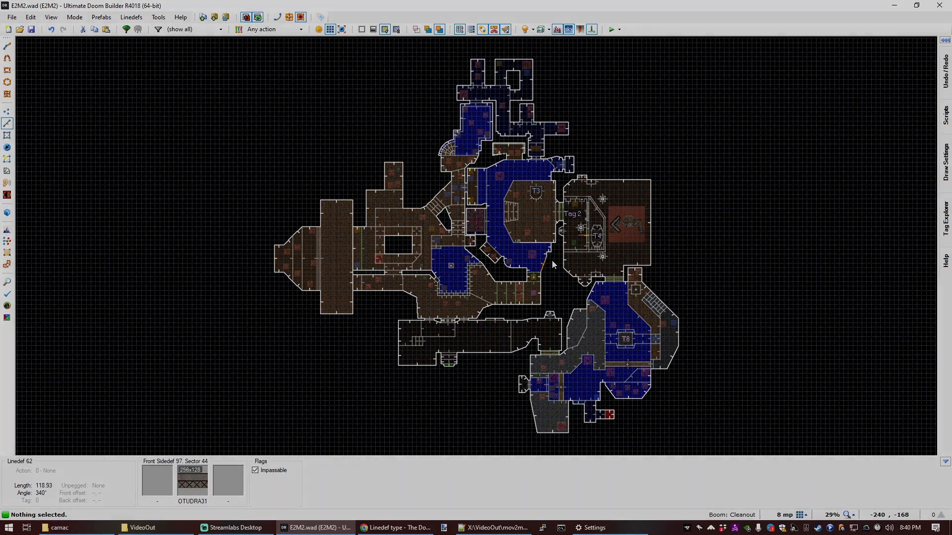